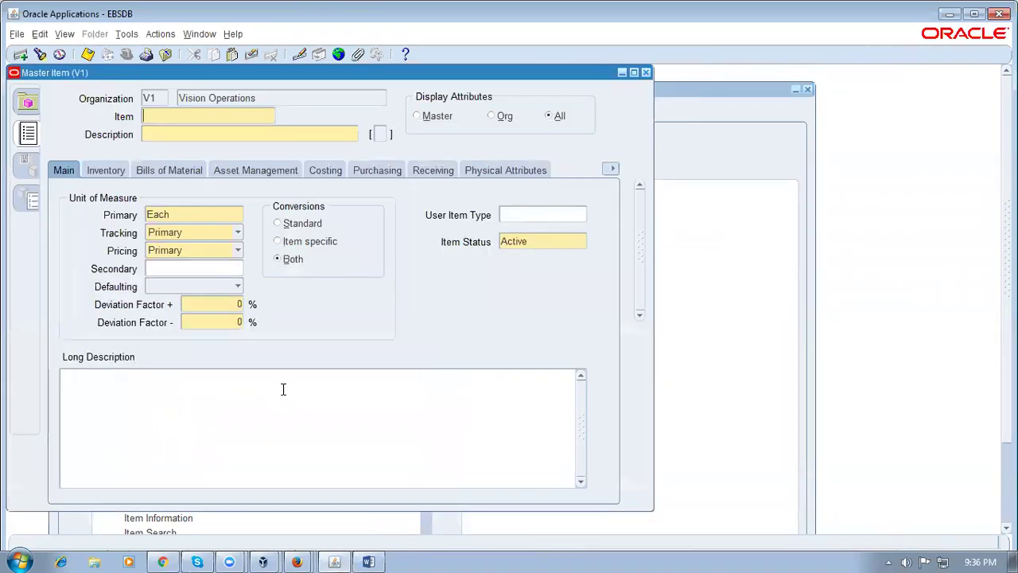
# Enter placeholder item 'sdgsdz' with description 'sgsdzg' and select the primary unit of measure
pyautogui.write('sdgsdz')
pyautogui.press('Tab')
pyautogui.write('sgsdzg')
pyautogui.click(198, 215)
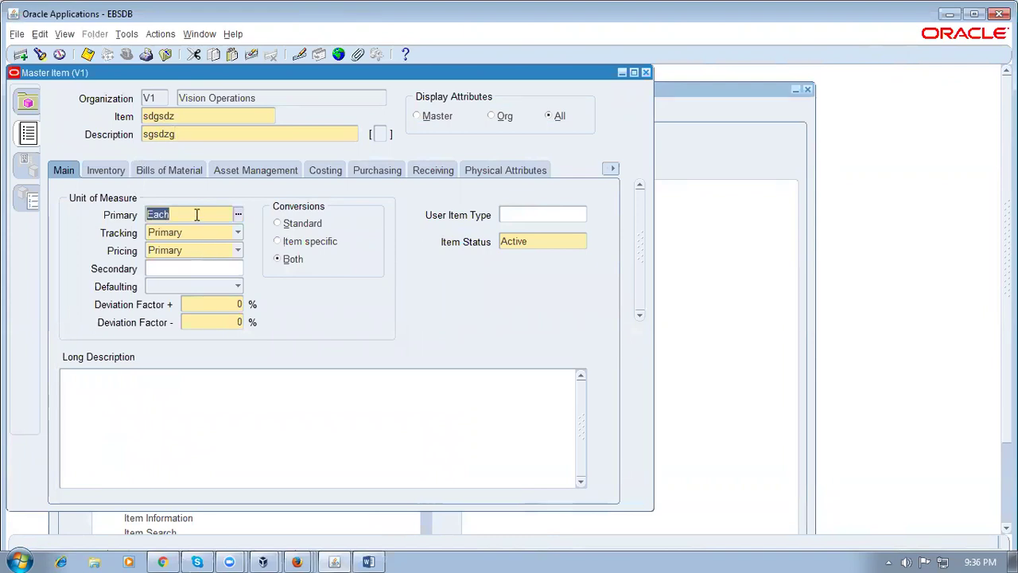
# Check the Bills of Material BOM Item Type list, keep Standard, and switch to Chrome
pyautogui.click(178, 170)
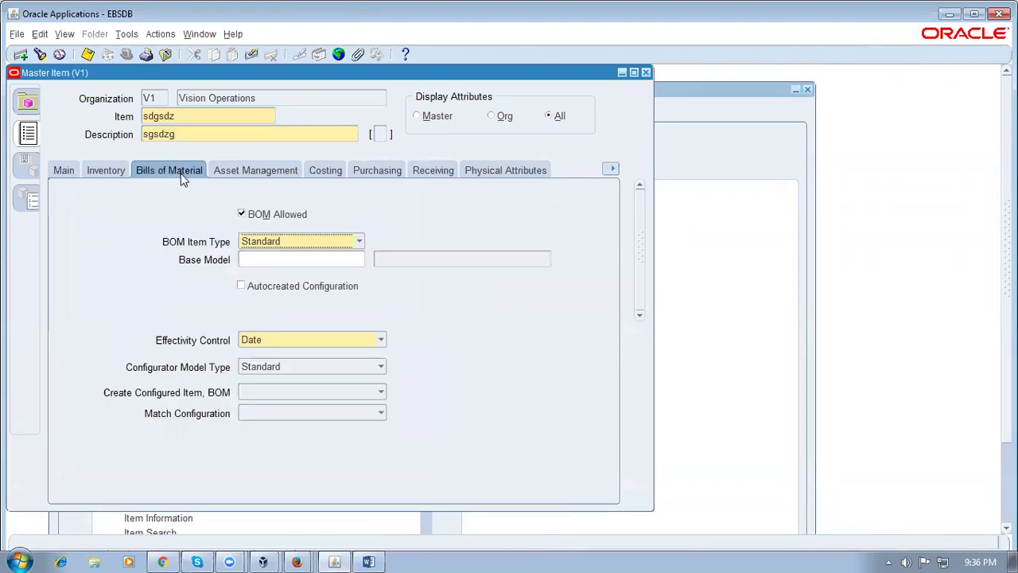
pyautogui.click(304, 246)
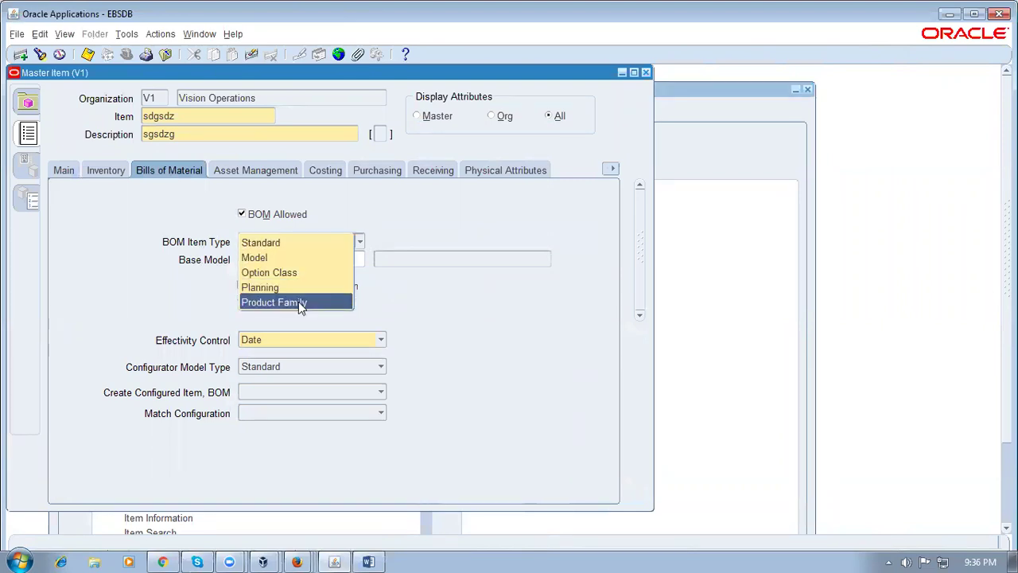
pyautogui.click(274, 248)
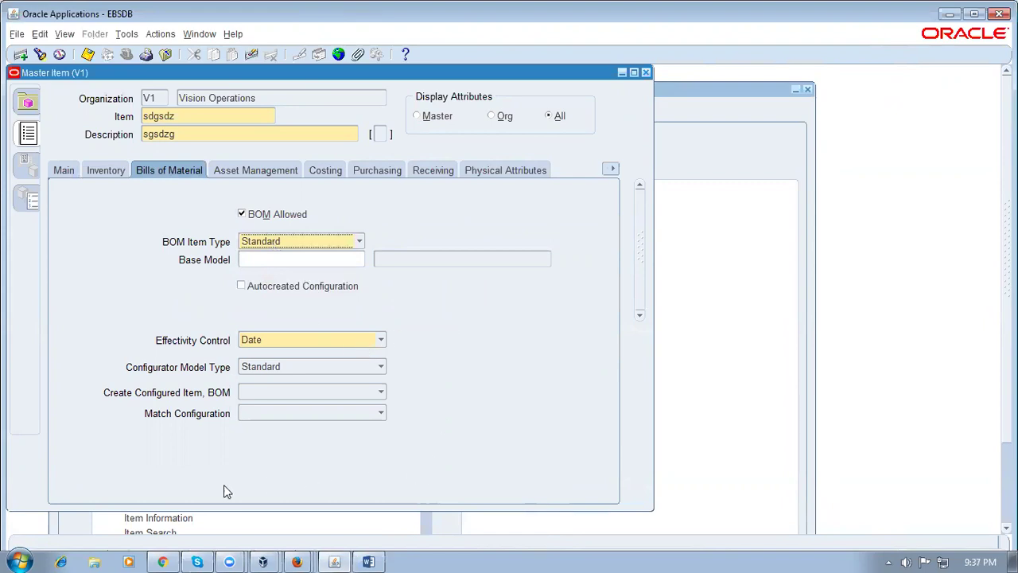
pyautogui.click(296, 561)
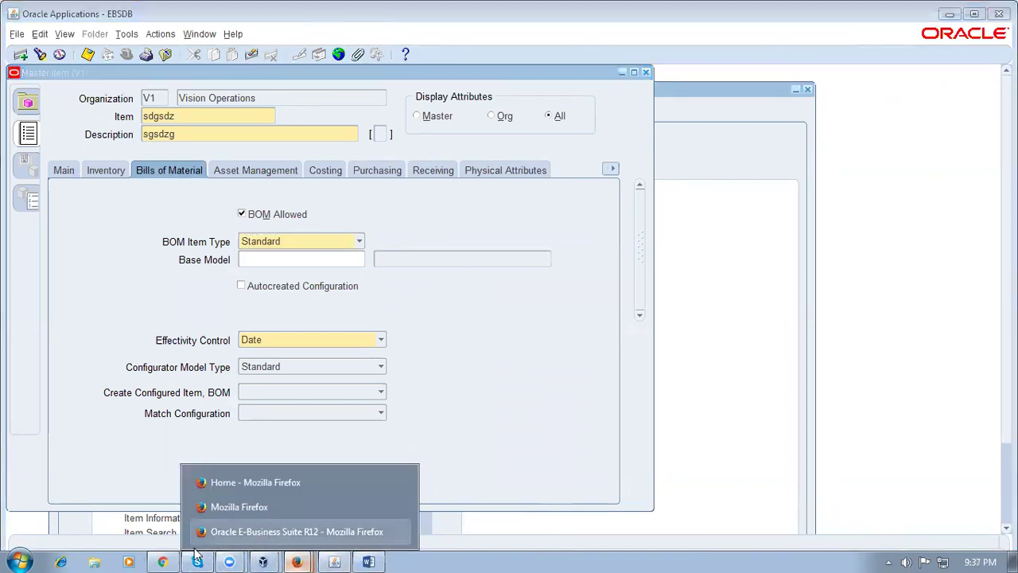
pyautogui.click(162, 561)
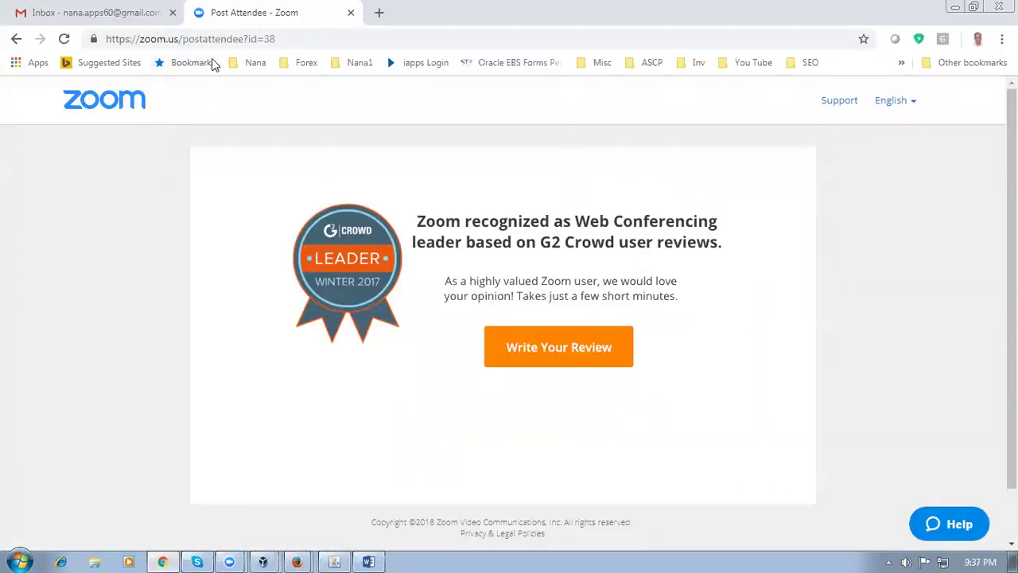
# Open the MyGas_test cloud bookmark and sign in to Oracle Applications Cloud
pyautogui.click(358, 62)
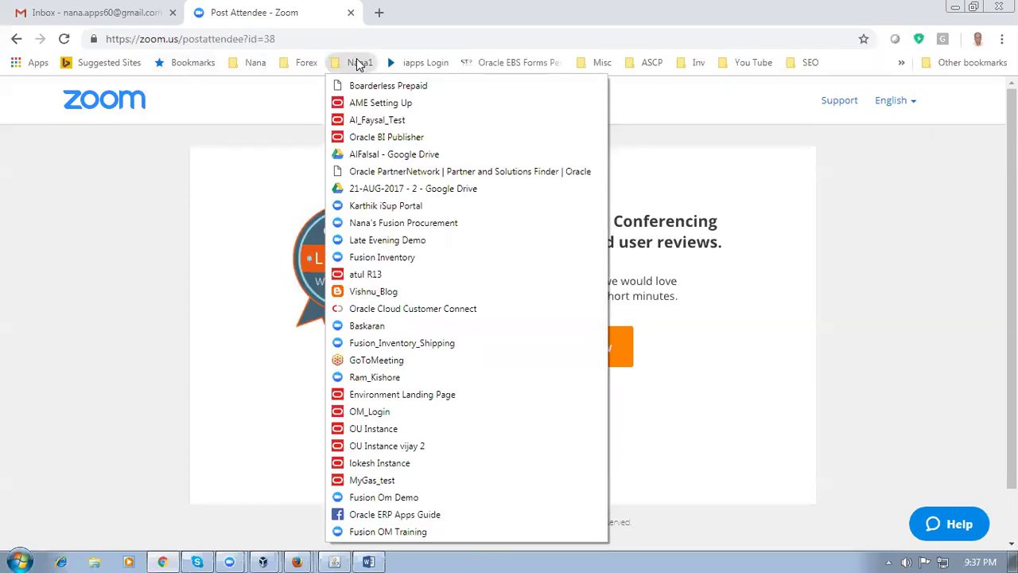
pyautogui.click(402, 480)
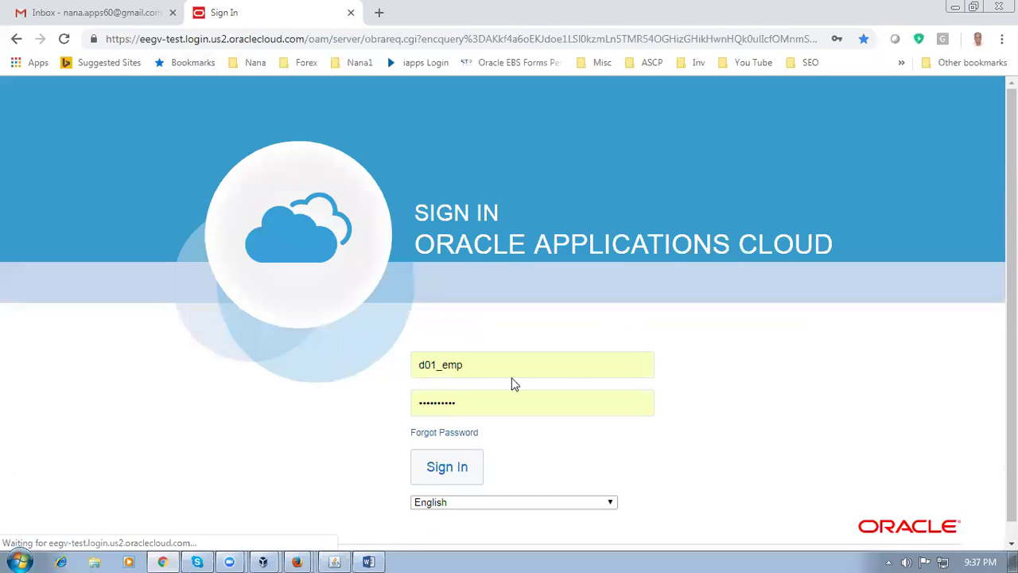
pyautogui.click(450, 468)
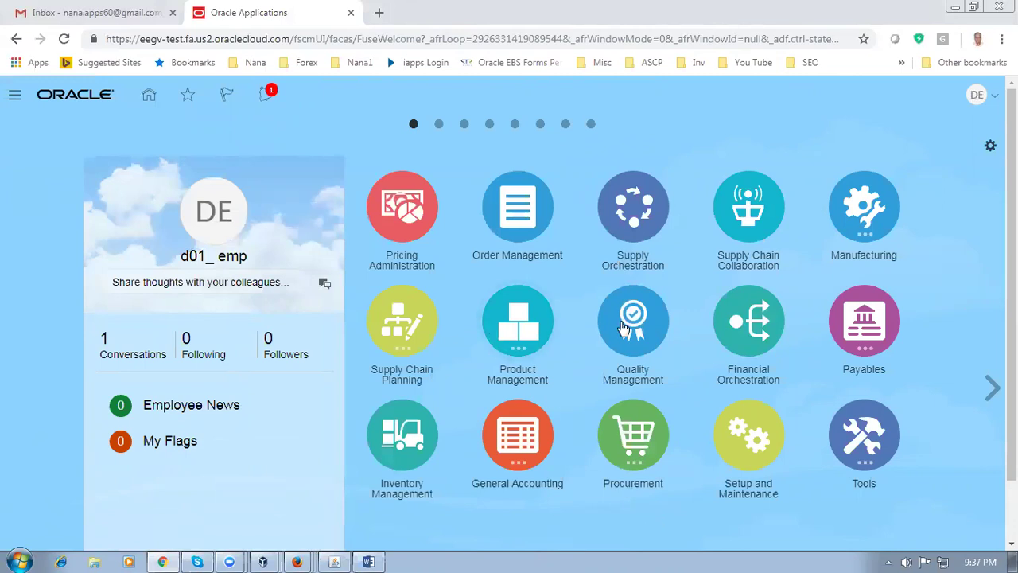
# Go to Product Management > Product Information Management and show its item management tasks
pyautogui.click(509, 347)
pyautogui.click(515, 429)
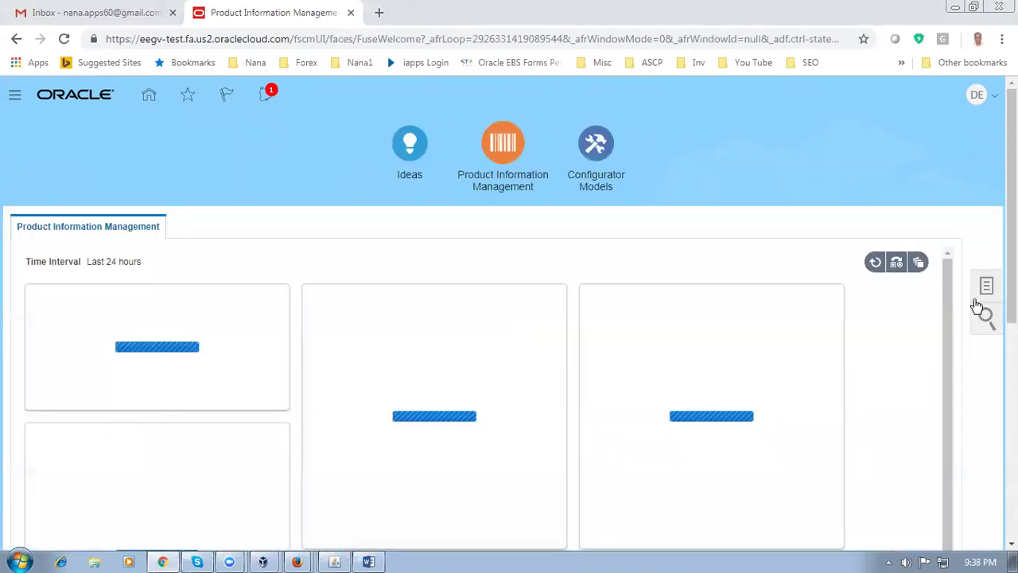
pyautogui.click(986, 291)
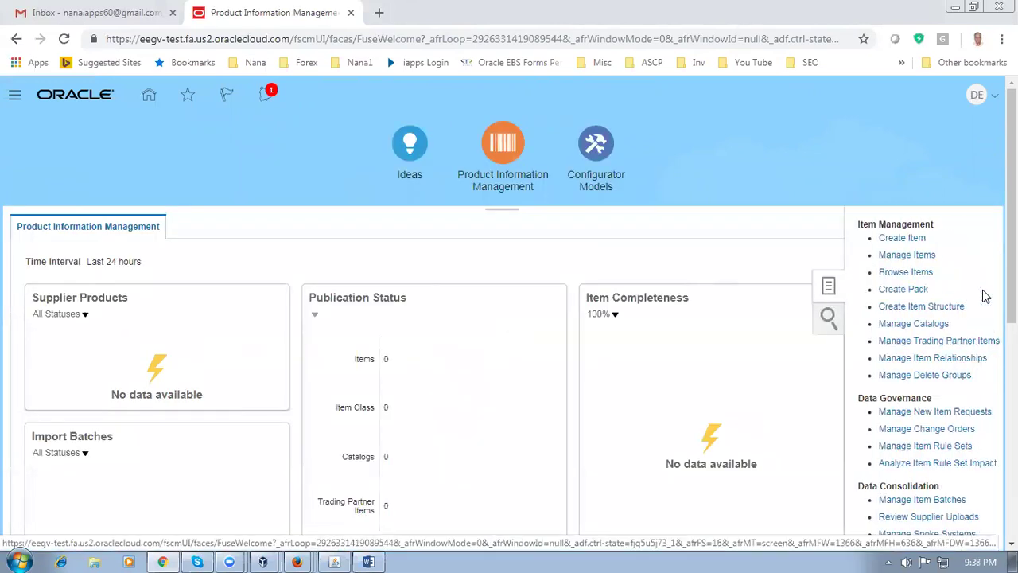
# Start a new item for organization D010 with item class Root Item Class
pyautogui.click(842, 241)
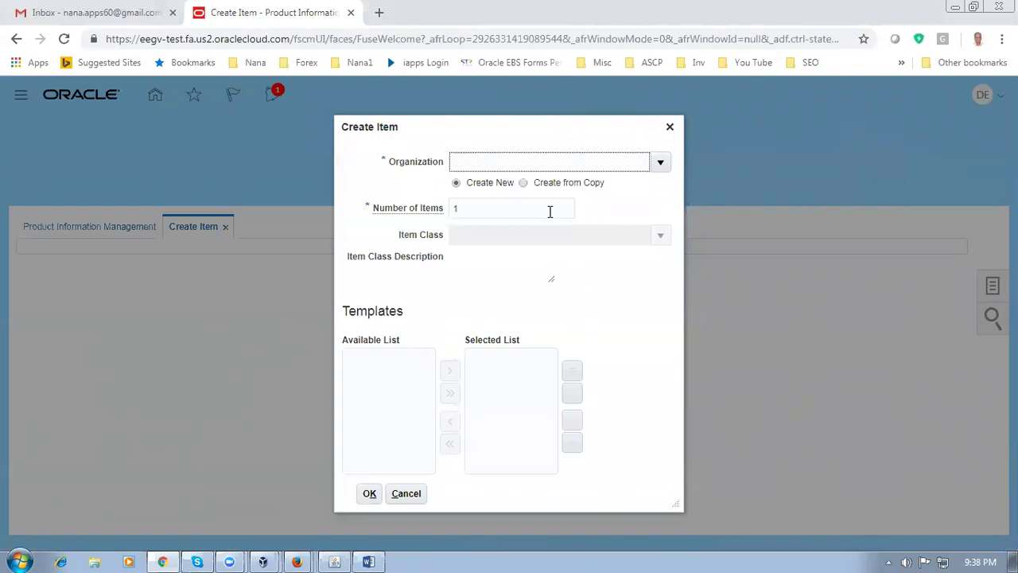
pyautogui.write('D01')
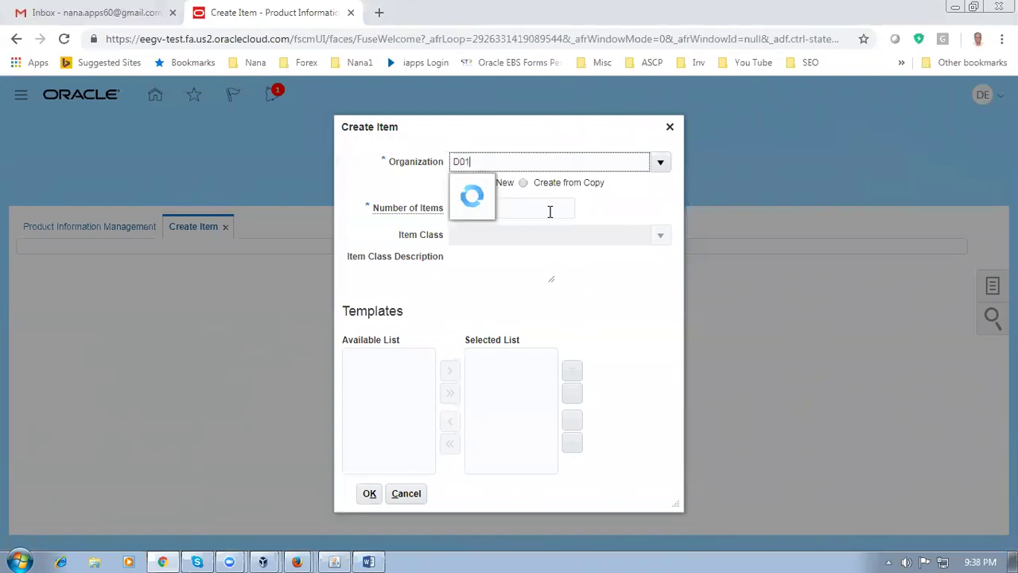
pyautogui.click(497, 186)
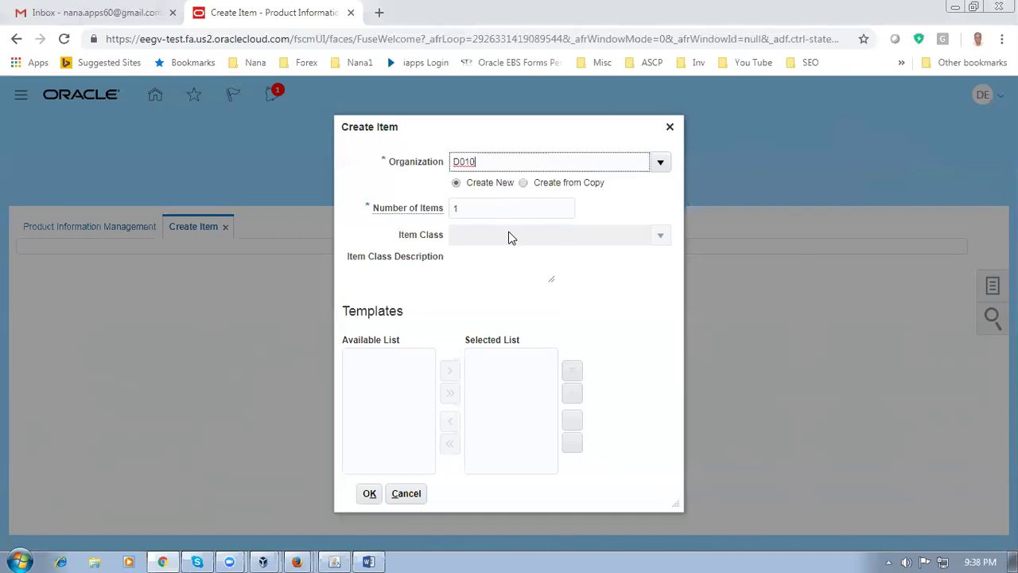
pyautogui.click(505, 235)
pyautogui.write('root')
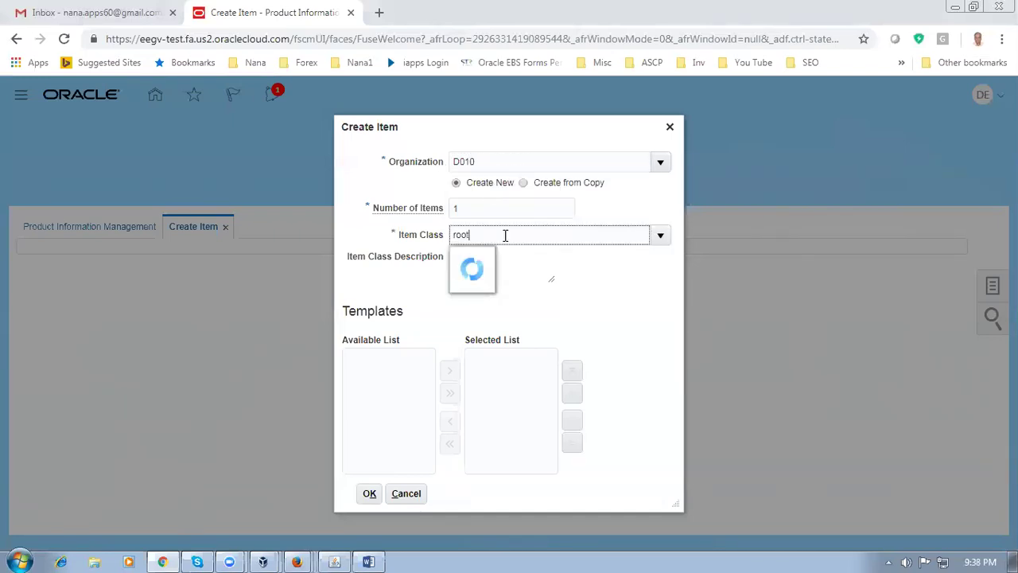
pyautogui.click(513, 263)
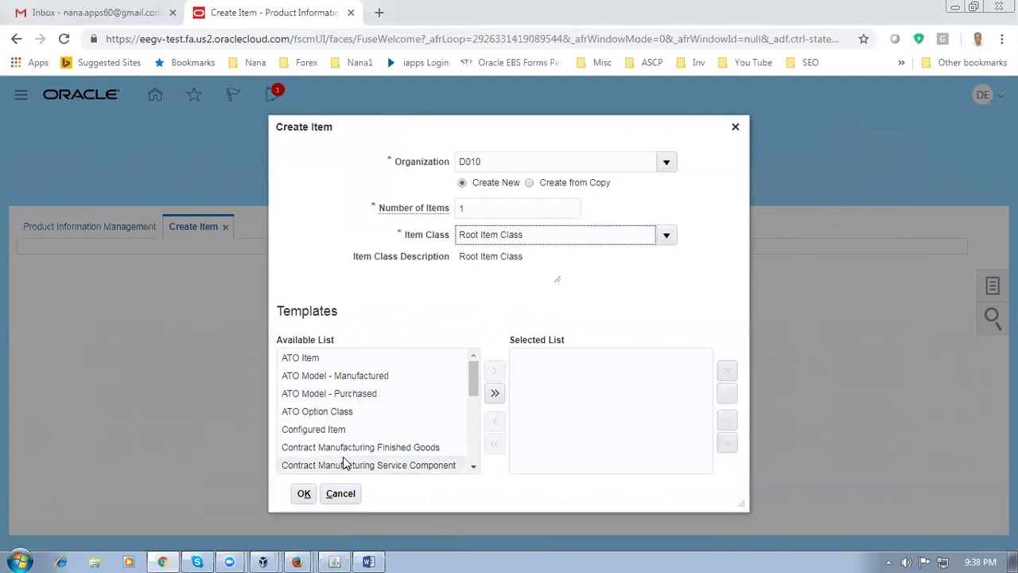
pyautogui.click(303, 493)
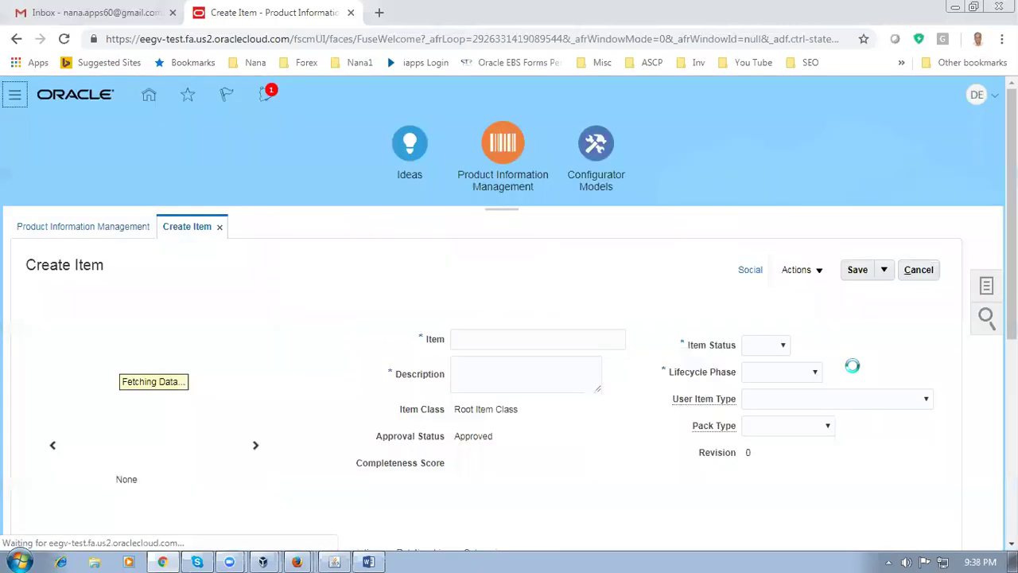
# Check the Fusion Pack Type list and the EBS BOM Item Type list, changing neither
pyautogui.click(778, 430)
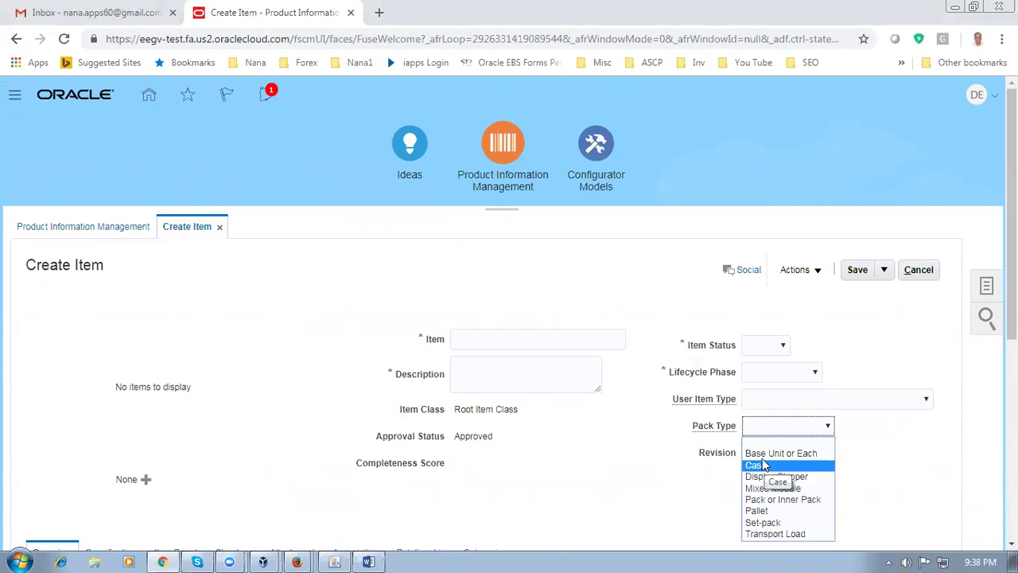
pyautogui.click(765, 437)
pyautogui.click(334, 561)
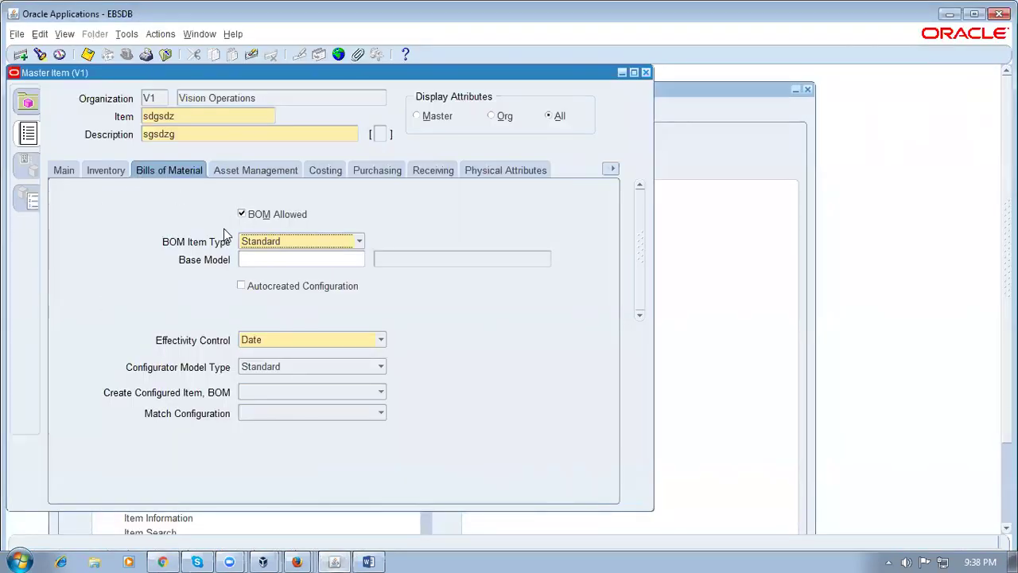
pyautogui.click(276, 242)
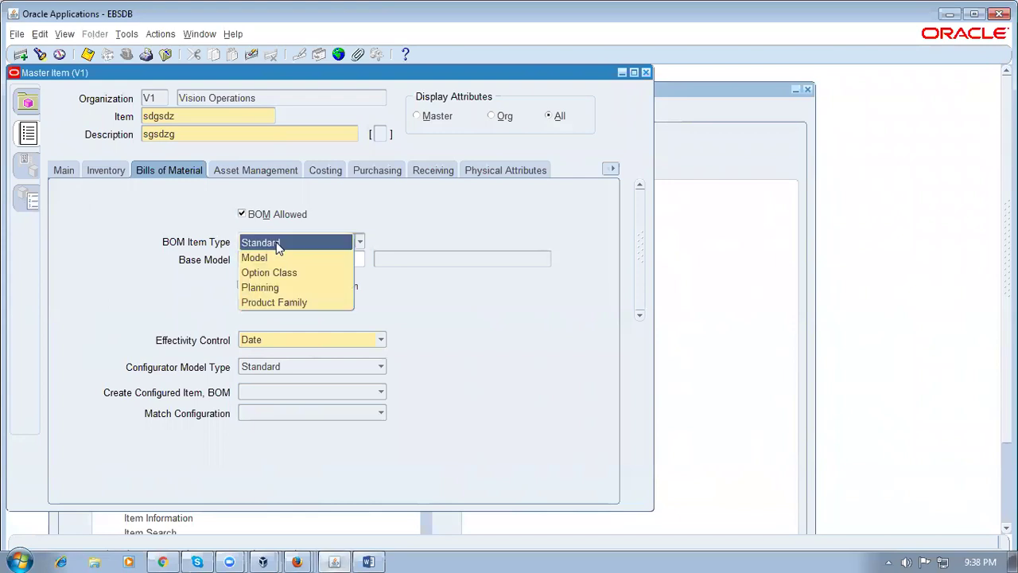
pyautogui.click(547, 351)
pyautogui.click(166, 559)
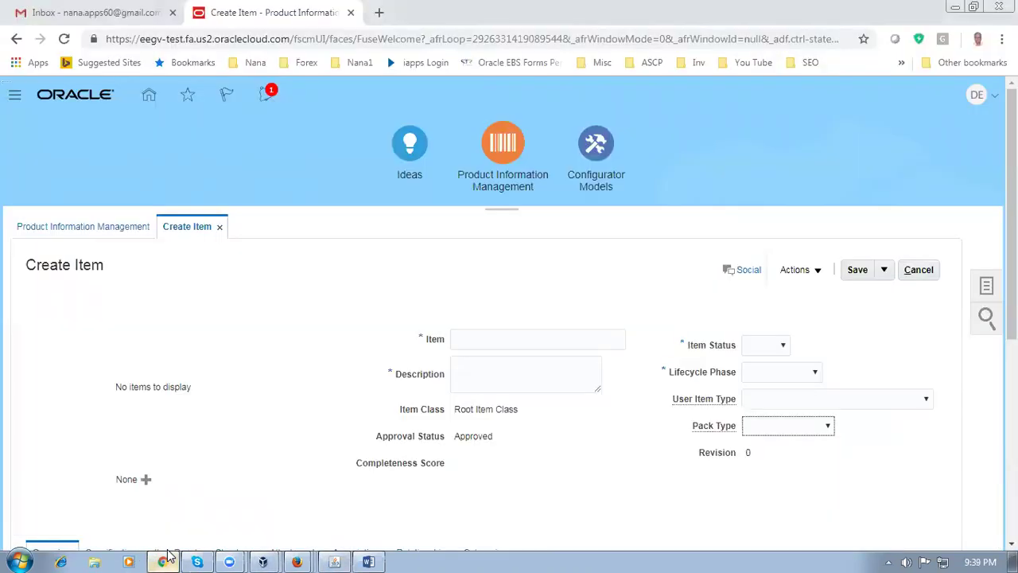
pyautogui.scroll(-4, 274, 472)
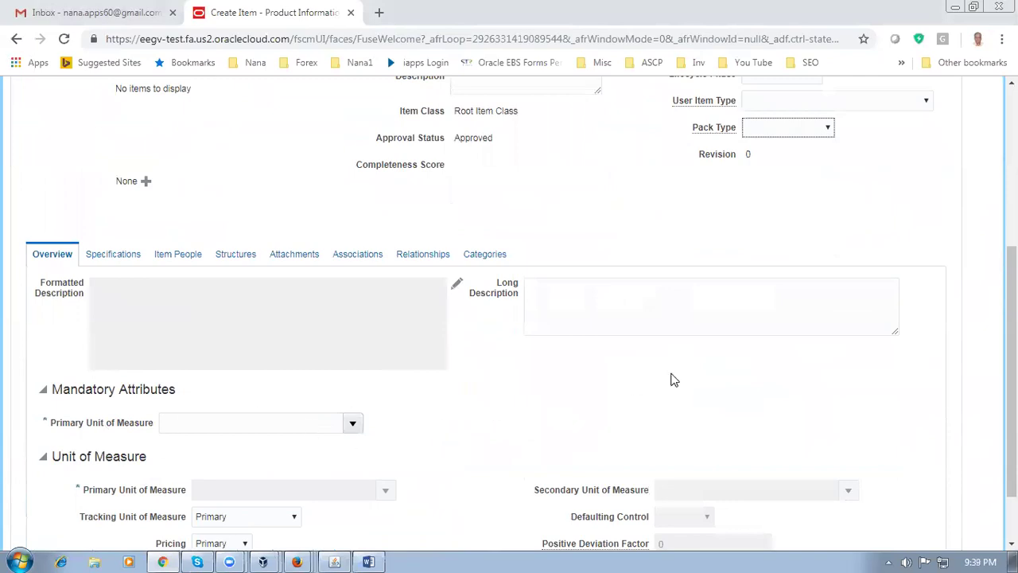
pyautogui.scroll(1, 672, 380)
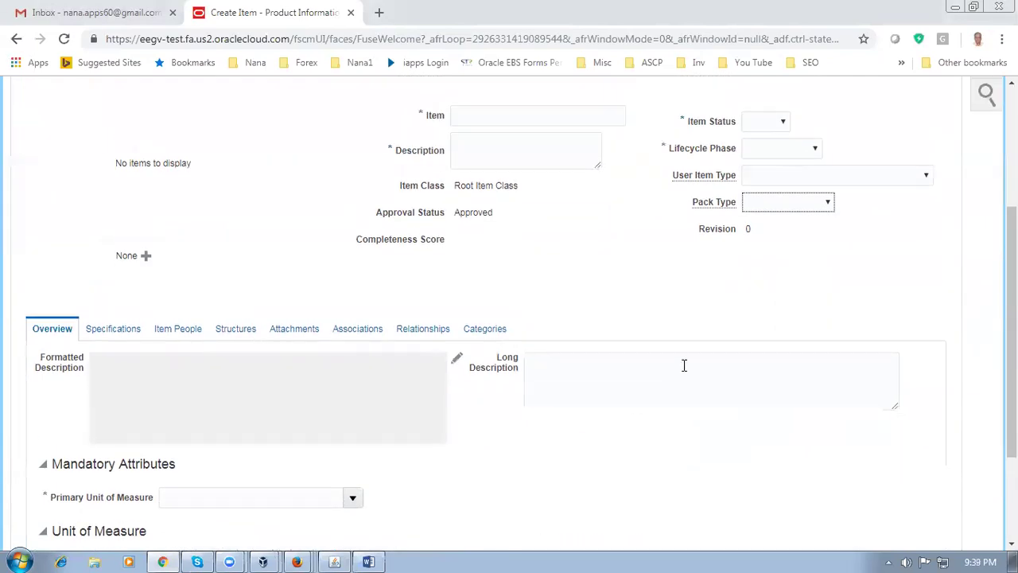
pyautogui.click(770, 205)
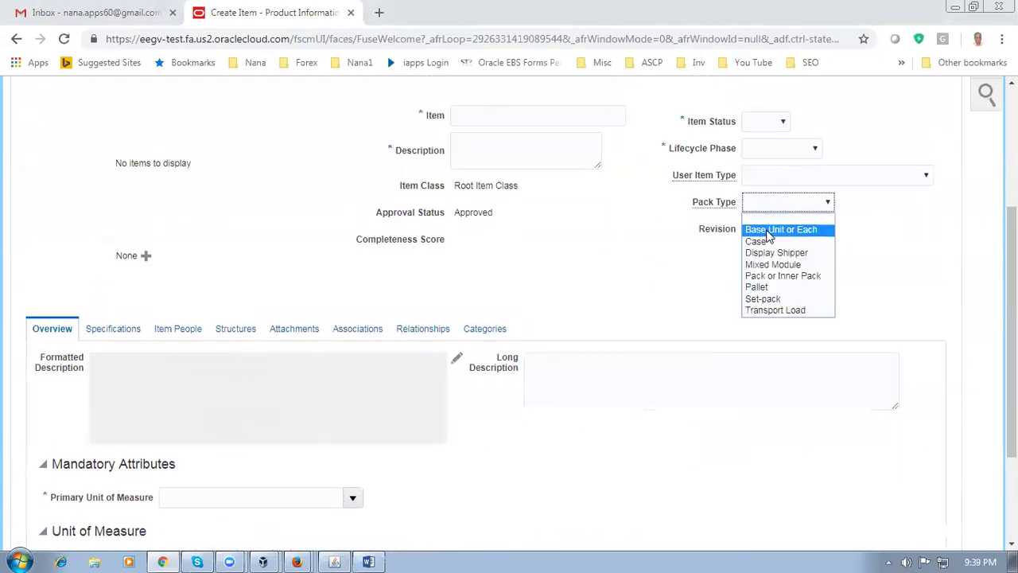
pyautogui.click(767, 206)
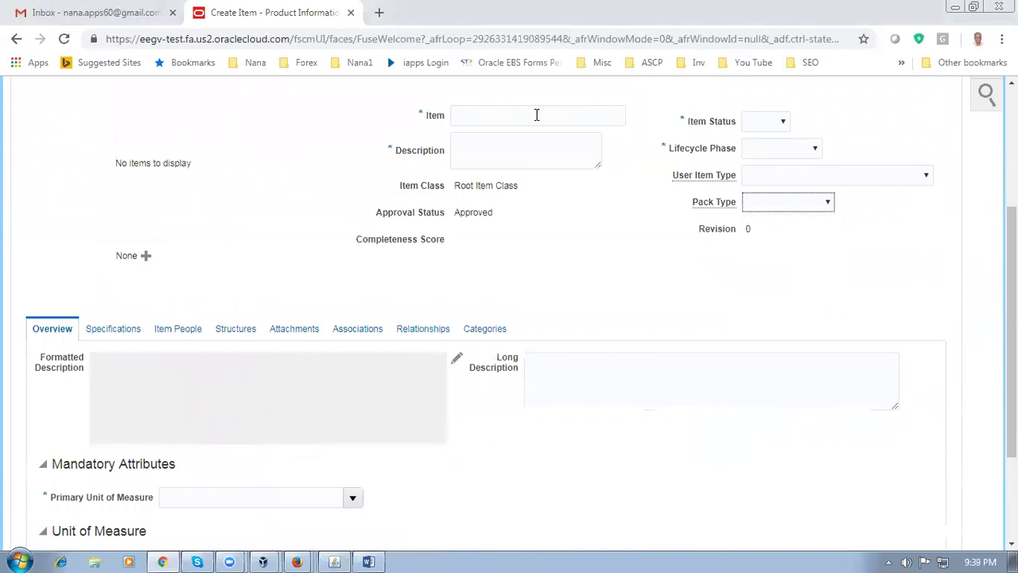
# Name the new item 'cfhxfg' with description 'cfdhfdgnh', then switch to E-Business Suite
pyautogui.click(496, 116)
pyautogui.write('cfhxfg')
pyautogui.click(489, 150)
pyautogui.write('cfdhfdgnh')
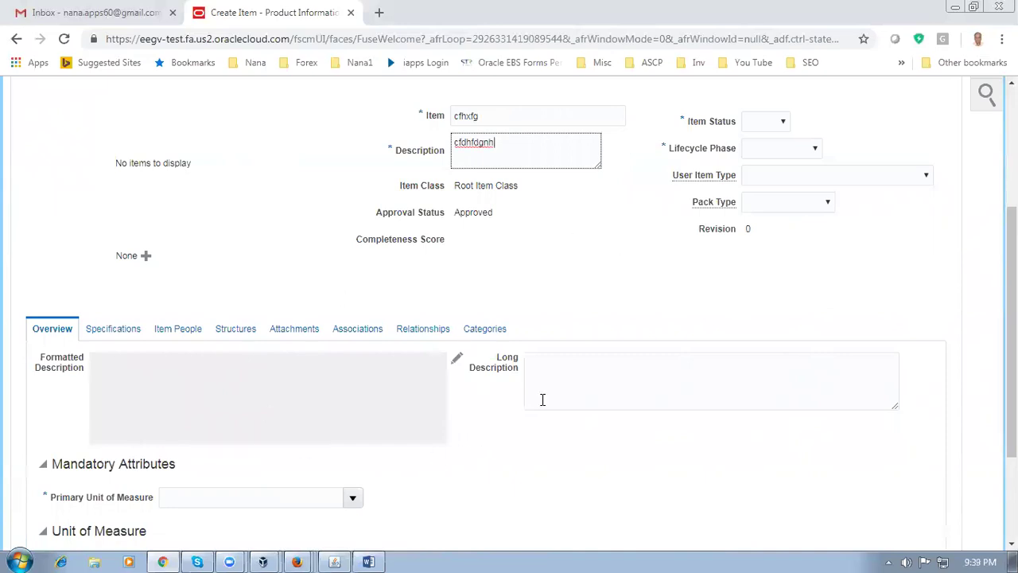
pyautogui.click(699, 313)
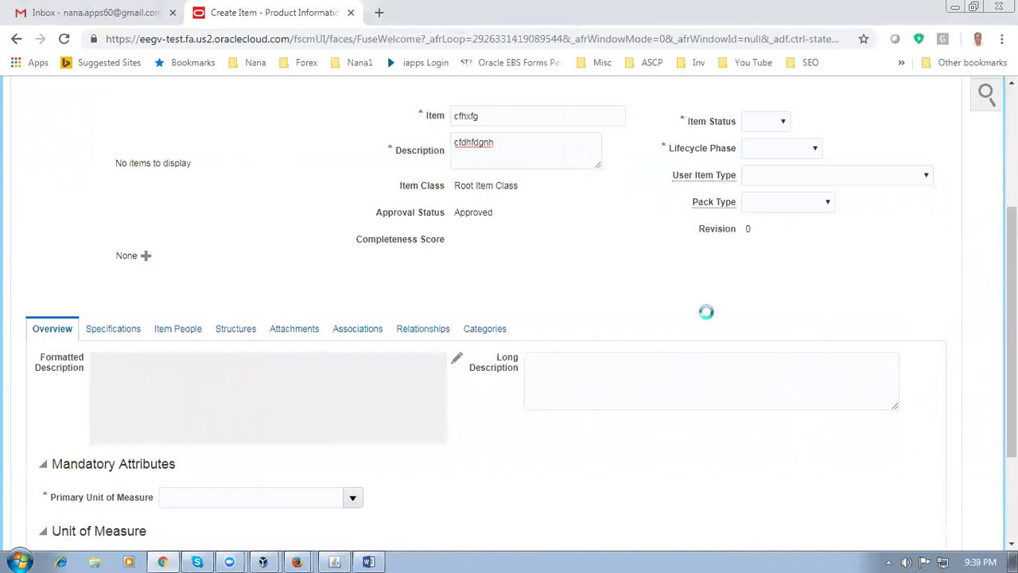
pyautogui.scroll(2, 708, 317)
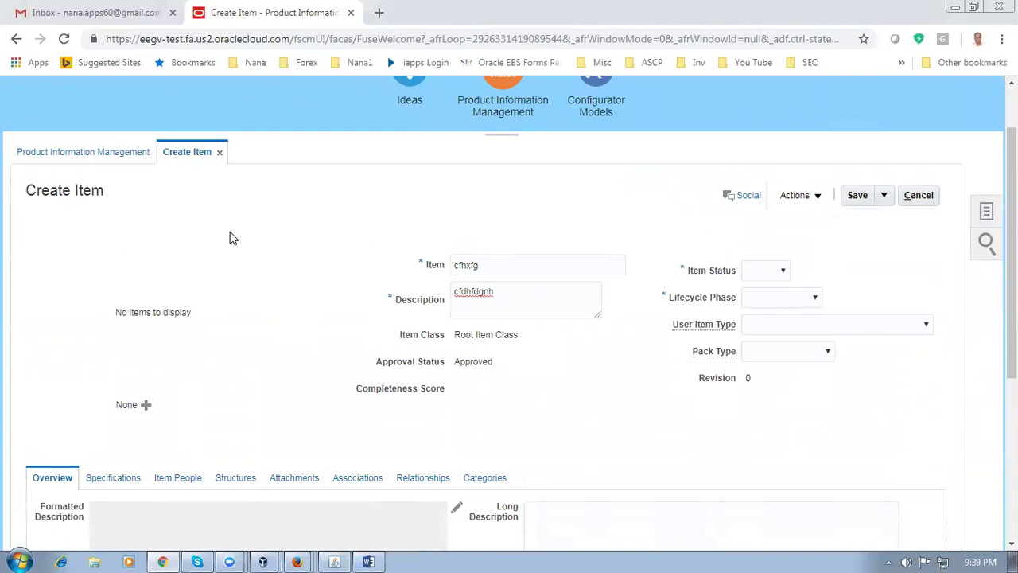
pyautogui.click(334, 561)
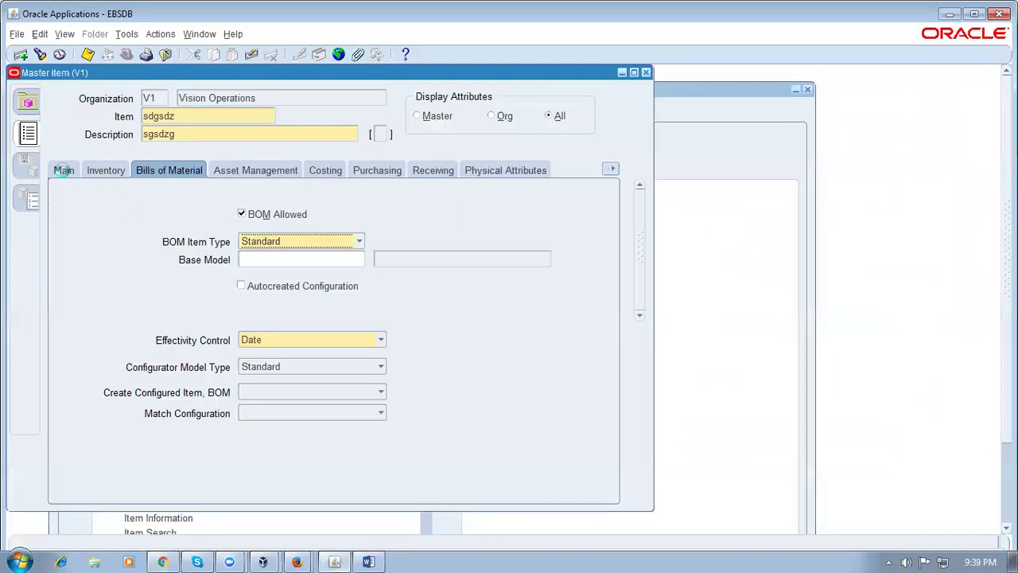
# Show the master item's Bills of Material tab and reselect Standard as BOM Item Type
pyautogui.click(62, 170)
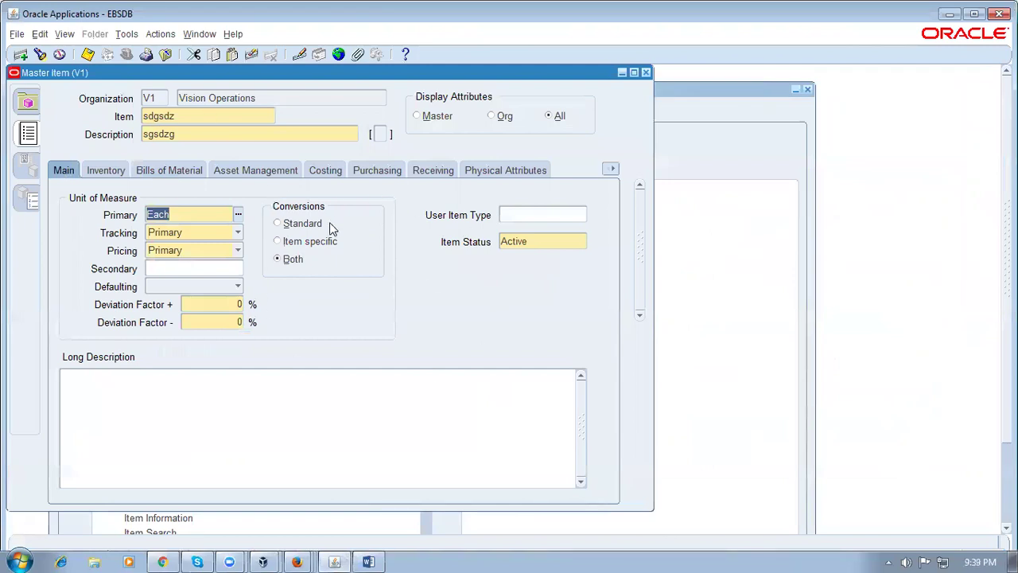
pyautogui.click(191, 171)
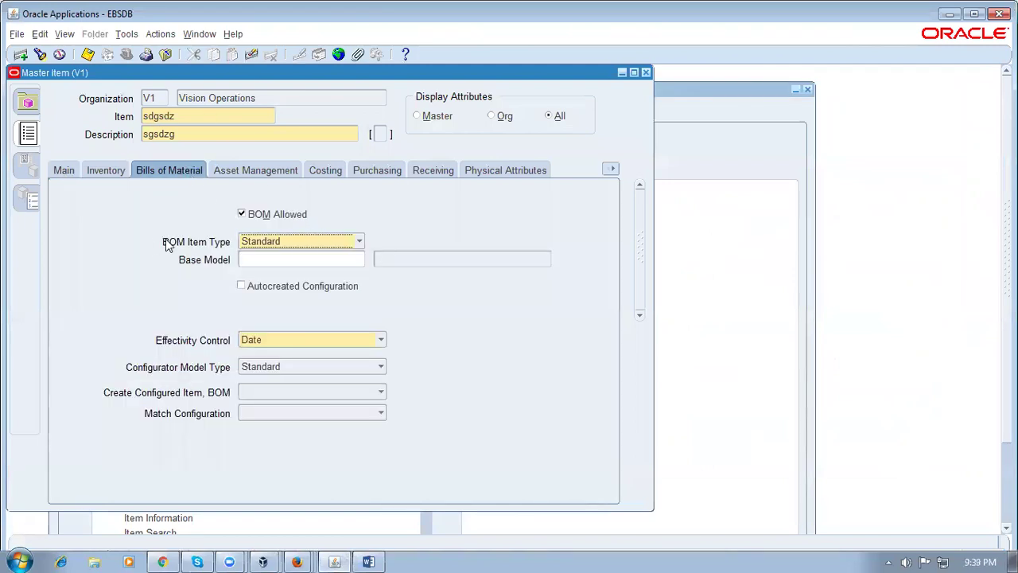
pyautogui.click(286, 243)
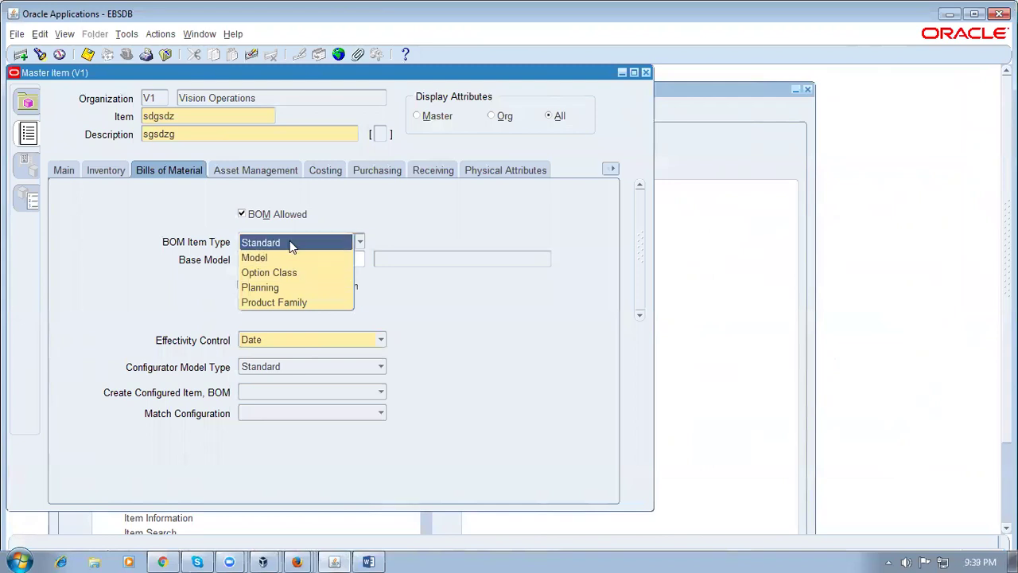
pyautogui.click(291, 243)
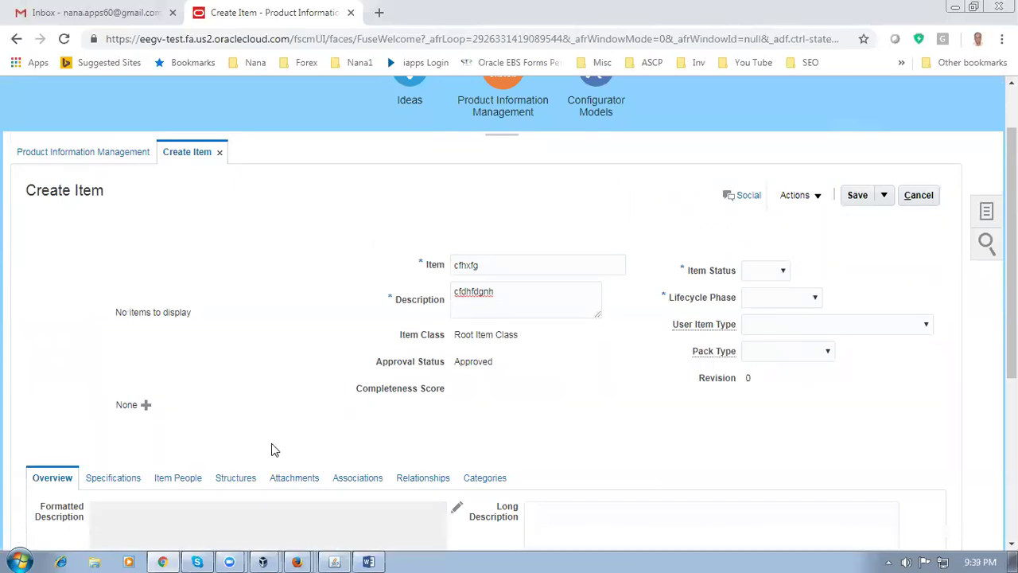
# Cancel the Create Item page, confirm discarding unsaved changes, and switch to the Word worksheet
pyautogui.scroll(-2, 271, 445)
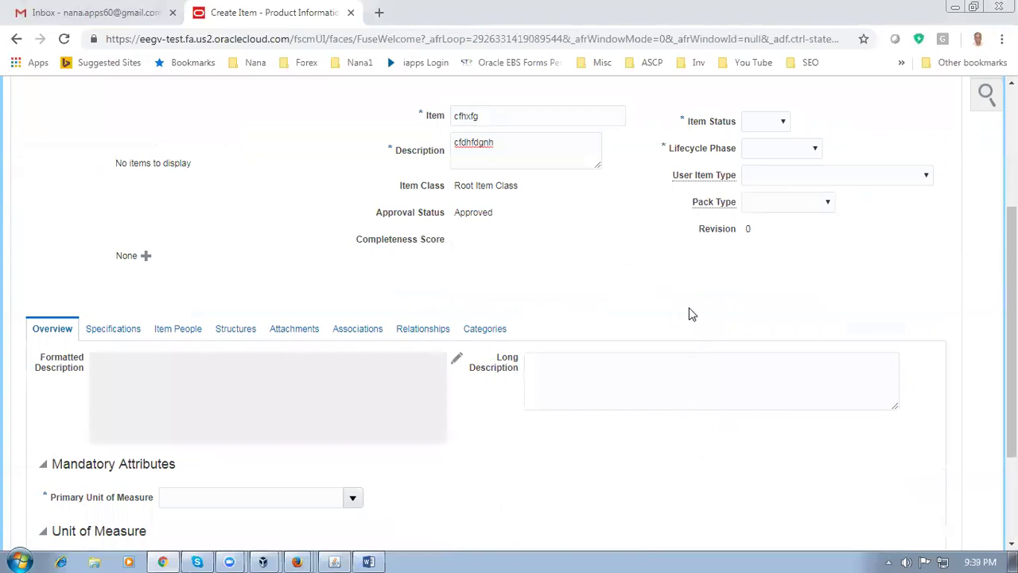
pyautogui.scroll(3, 691, 314)
pyautogui.click(915, 270)
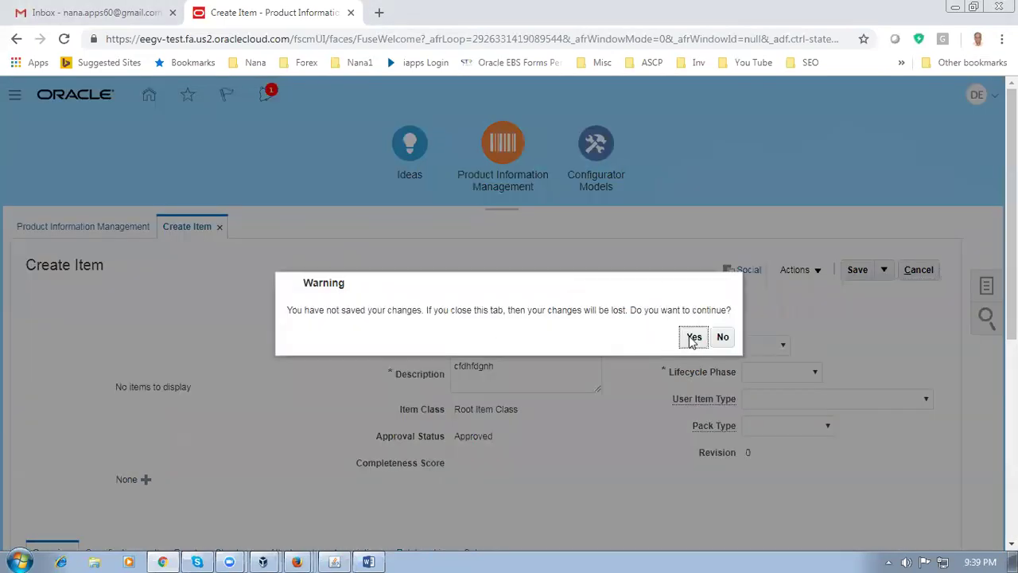
pyautogui.click(692, 338)
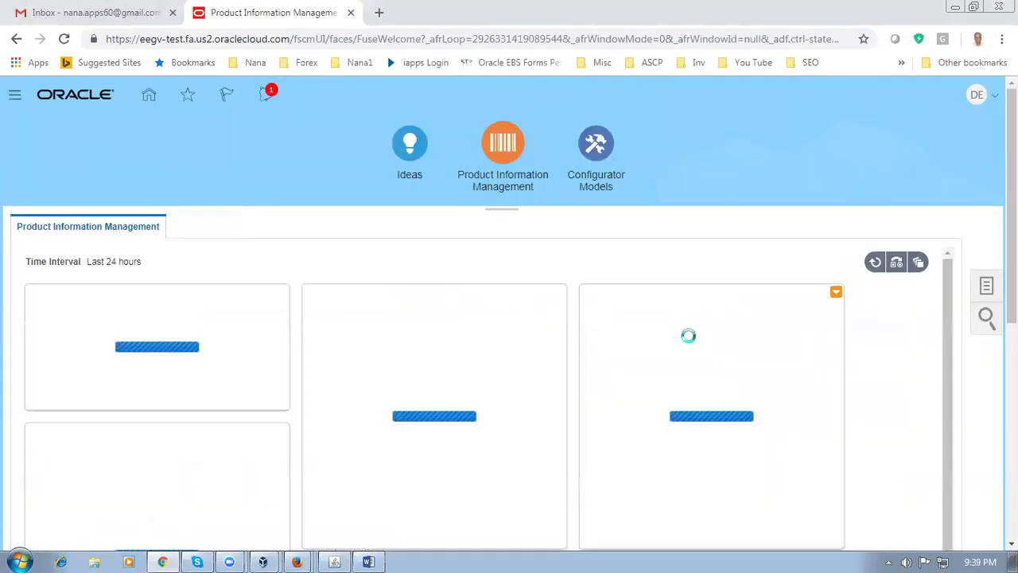
pyautogui.click(372, 559)
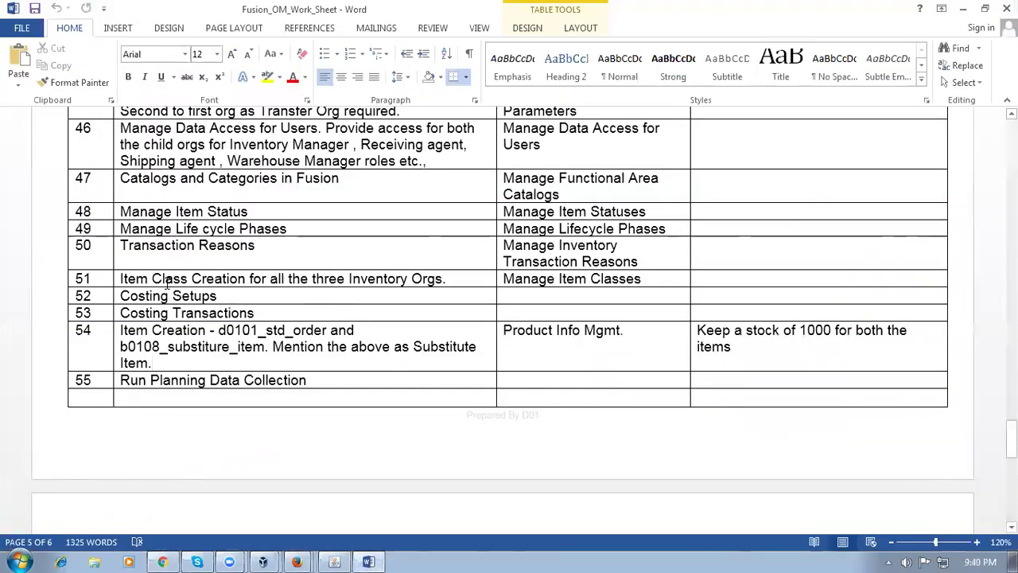
# Select step 51's item class creation text in the worksheet, then return to Chrome
pyautogui.moveTo(127, 279); pyautogui.dragTo(263, 282)
pyautogui.moveTo(263, 282); pyautogui.dragTo(265, 281)
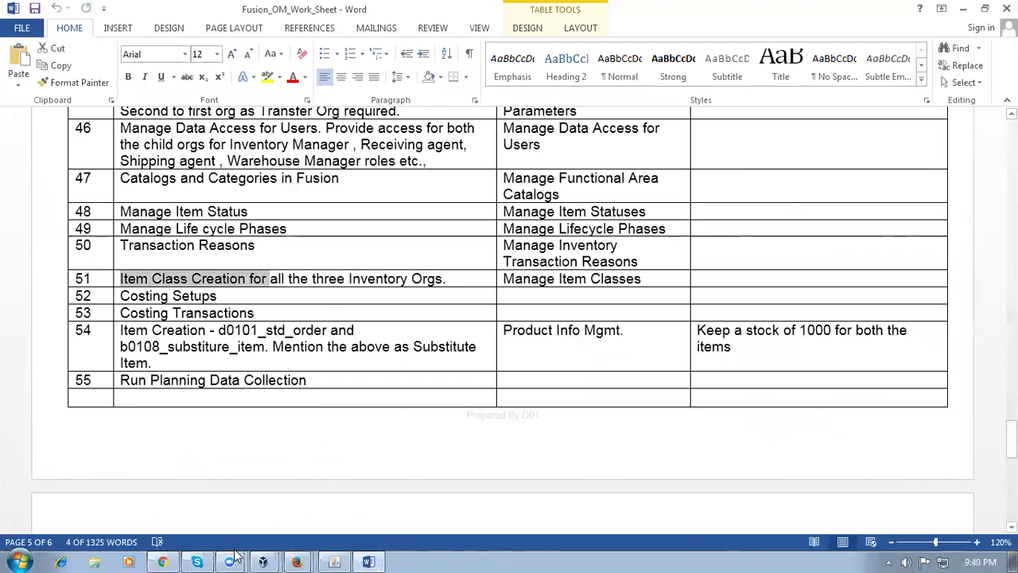
pyautogui.click(162, 562)
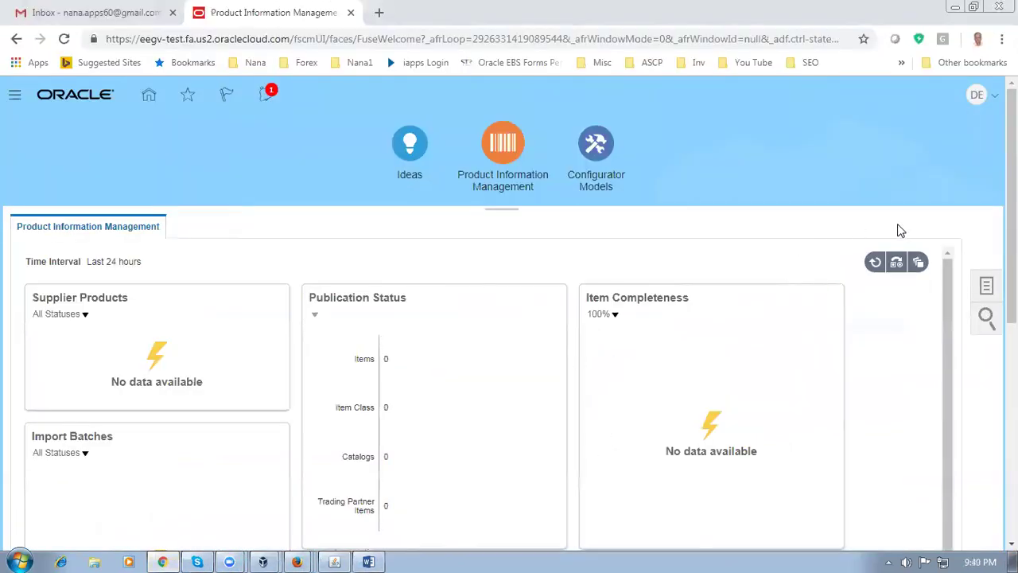
# Go to Setup and Maintenance and open the task search page
pyautogui.click(976, 101)
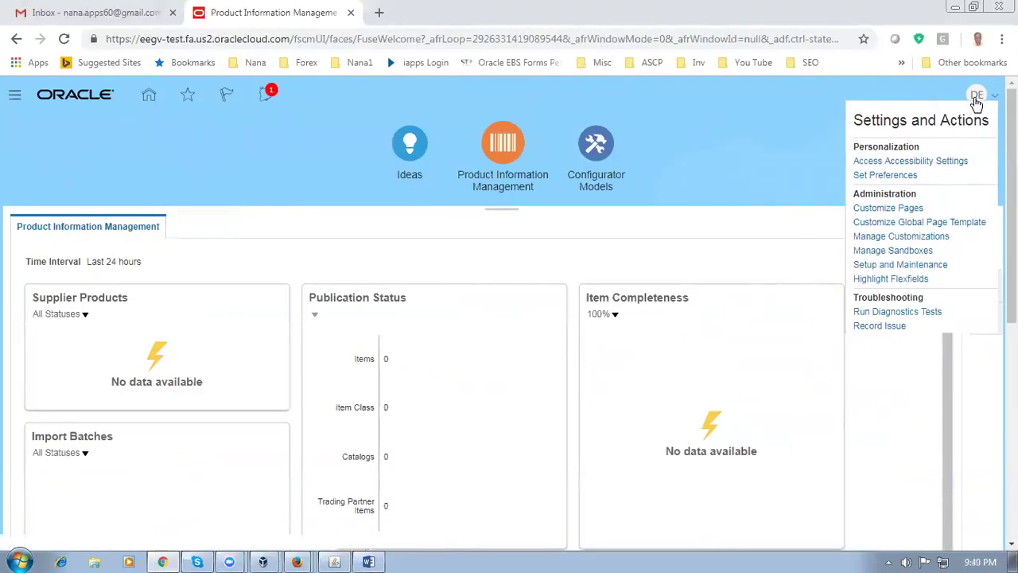
pyautogui.click(845, 268)
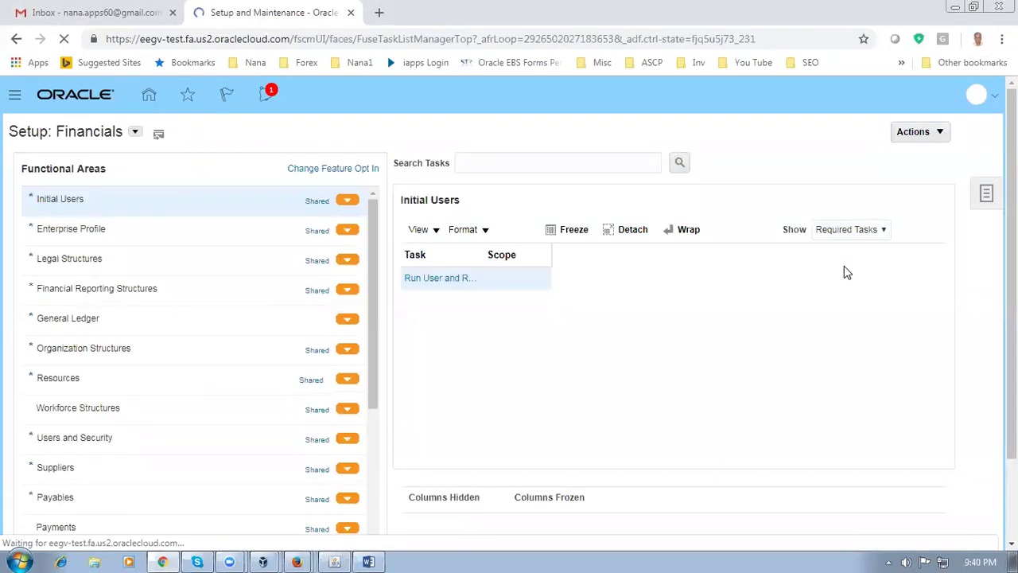
pyautogui.click(989, 194)
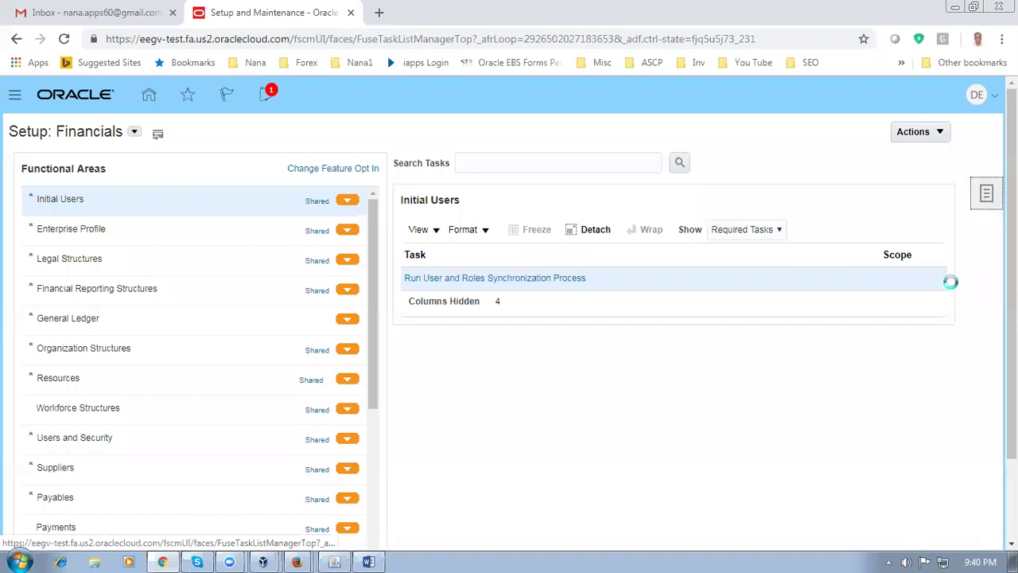
pyautogui.click(880, 263)
# Search for the 'Manage Item Classes' task copied from the worksheet and open it
pyautogui.hotkey('alt', 'Tab')
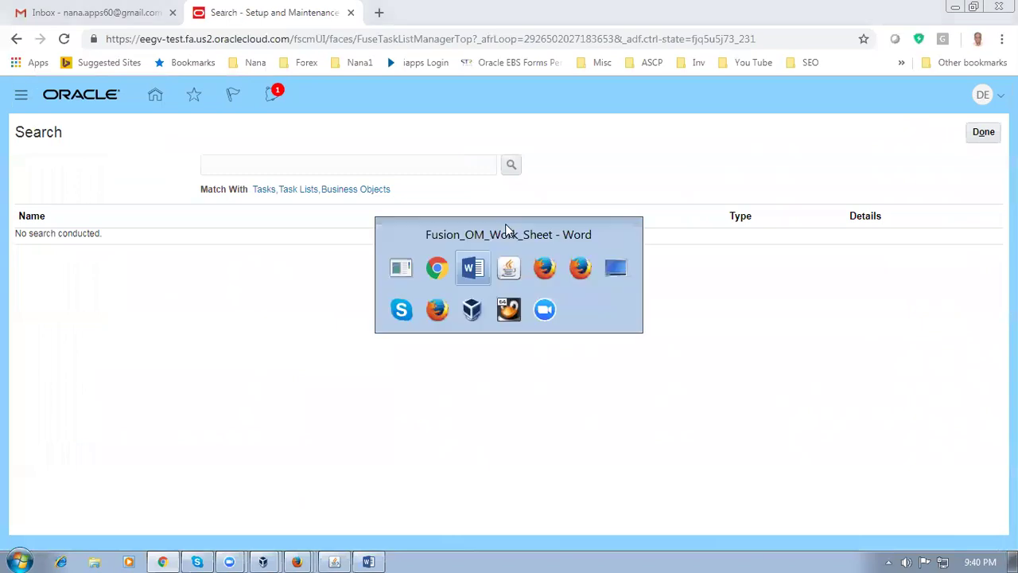
pyautogui.press('Tab')
pyautogui.hotkey('ctrl', 'c')
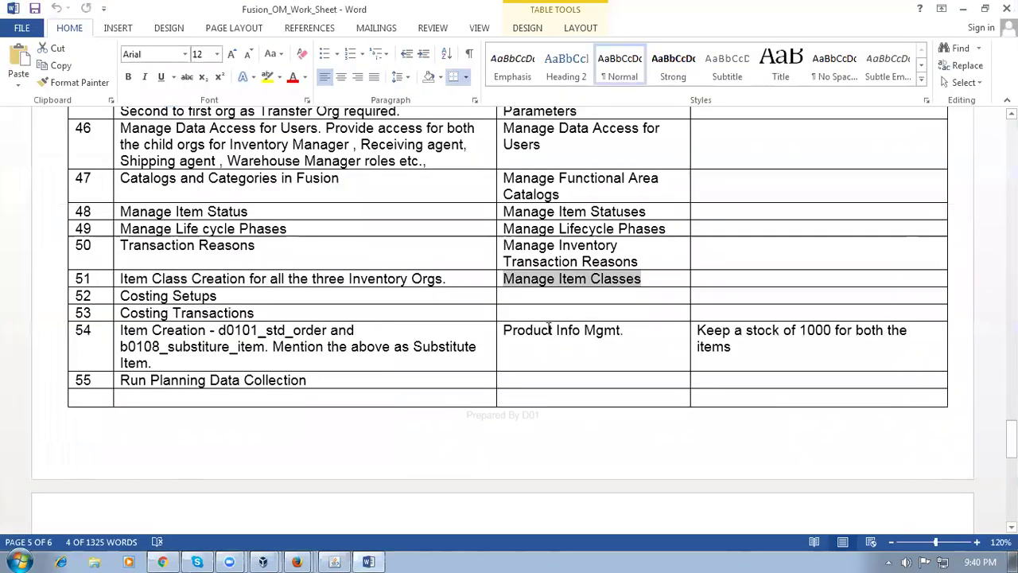
pyautogui.hotkey('alt', 'Tab')
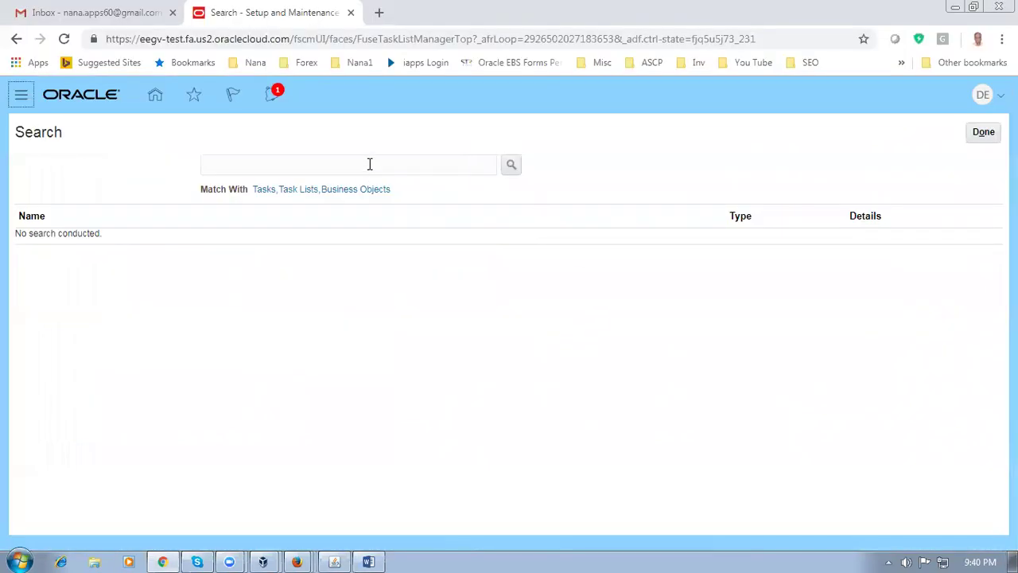
pyautogui.click(368, 164)
pyautogui.hotkey('ctrl', 'v')
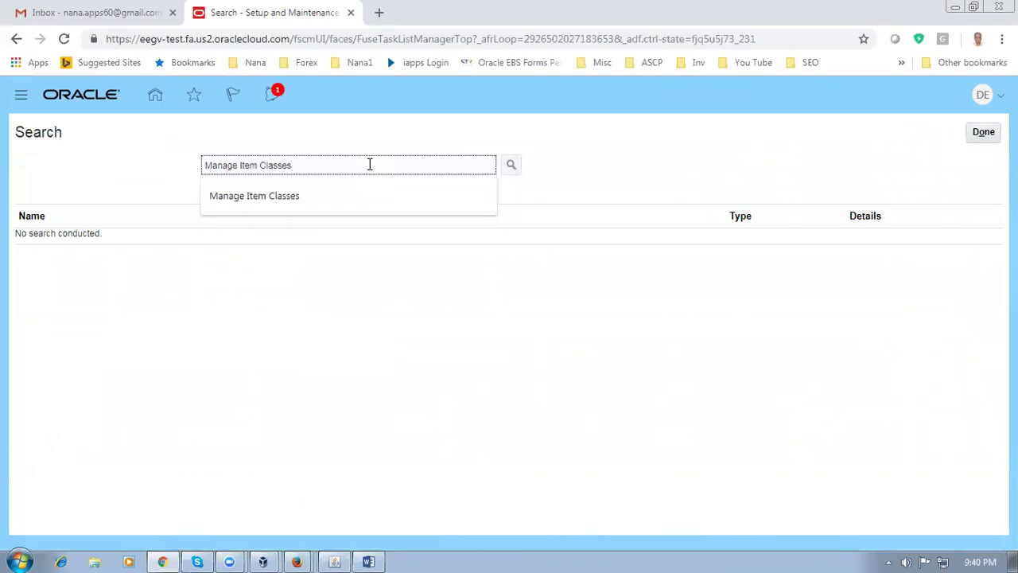
pyautogui.press('Return')
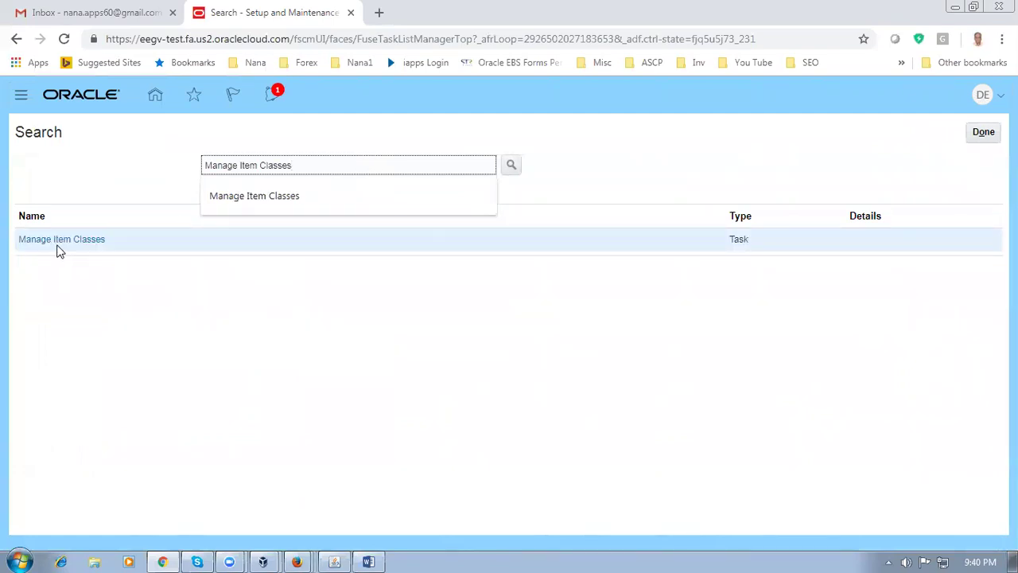
pyautogui.click(61, 240)
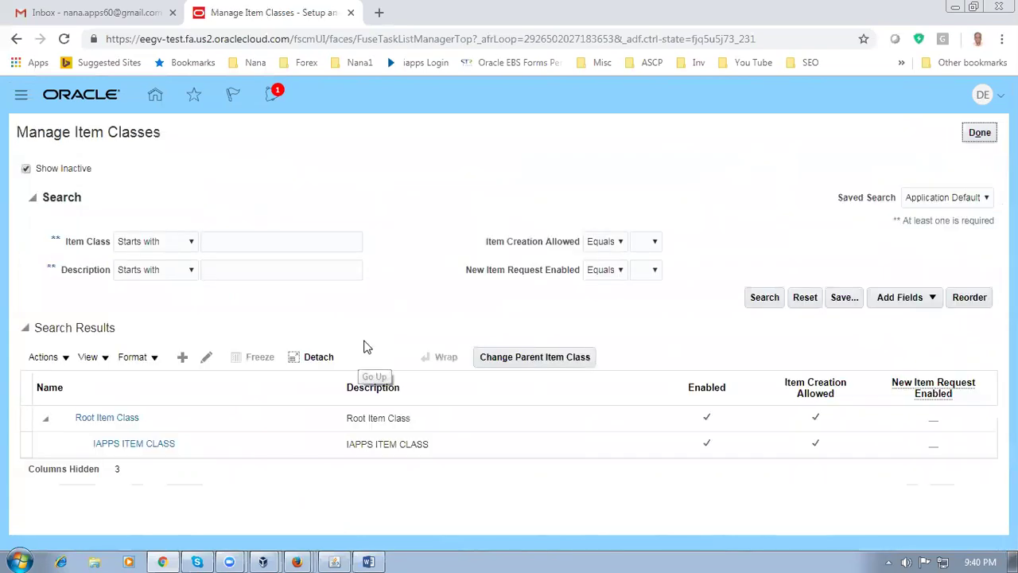
# Select Root Item Class, edit it, and show its Item Management tab
pyautogui.click(24, 418)
pyautogui.click(206, 357)
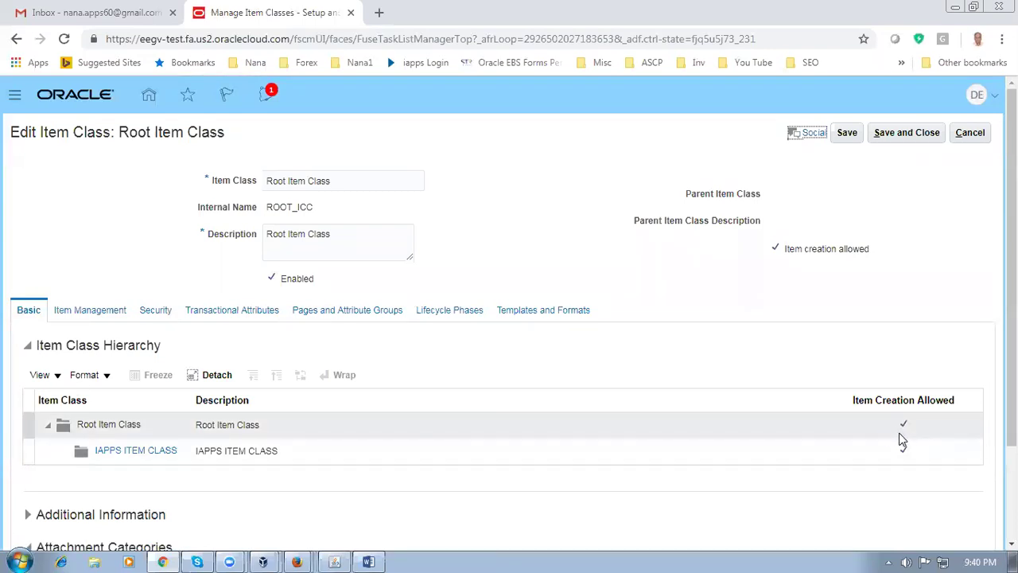
pyautogui.click(81, 311)
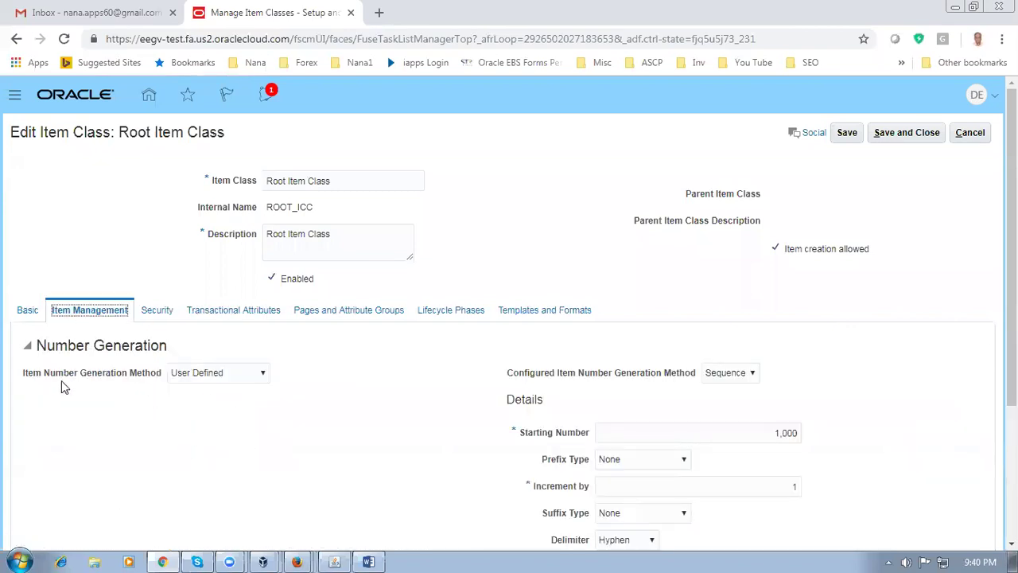
# Scroll through Root Item Class's User Defined numbering settings, then open its Security grants
pyautogui.scroll(-3, 234, 387)
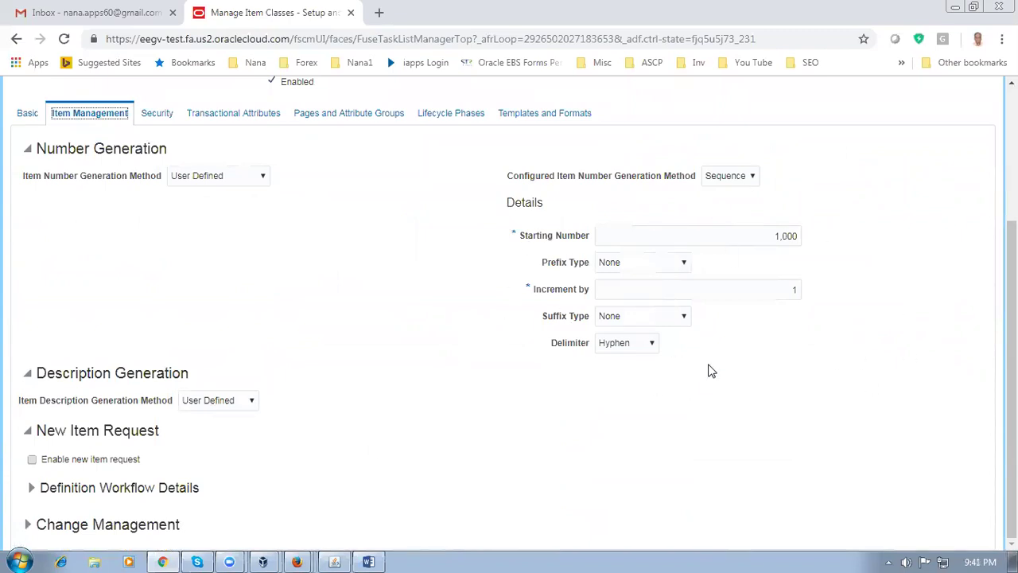
pyautogui.click(436, 374)
pyautogui.scroll(3, 316, 373)
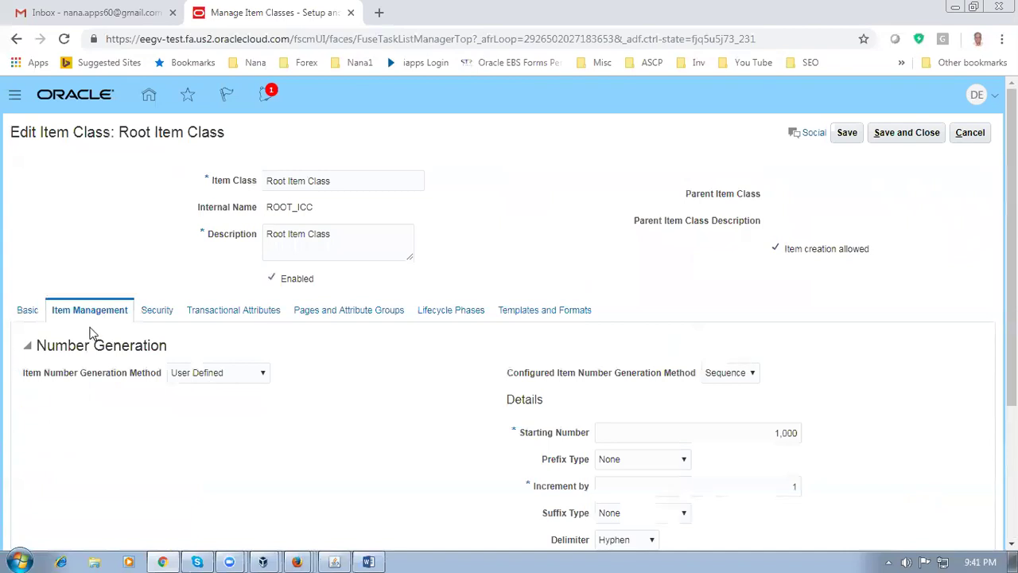
pyautogui.click(157, 311)
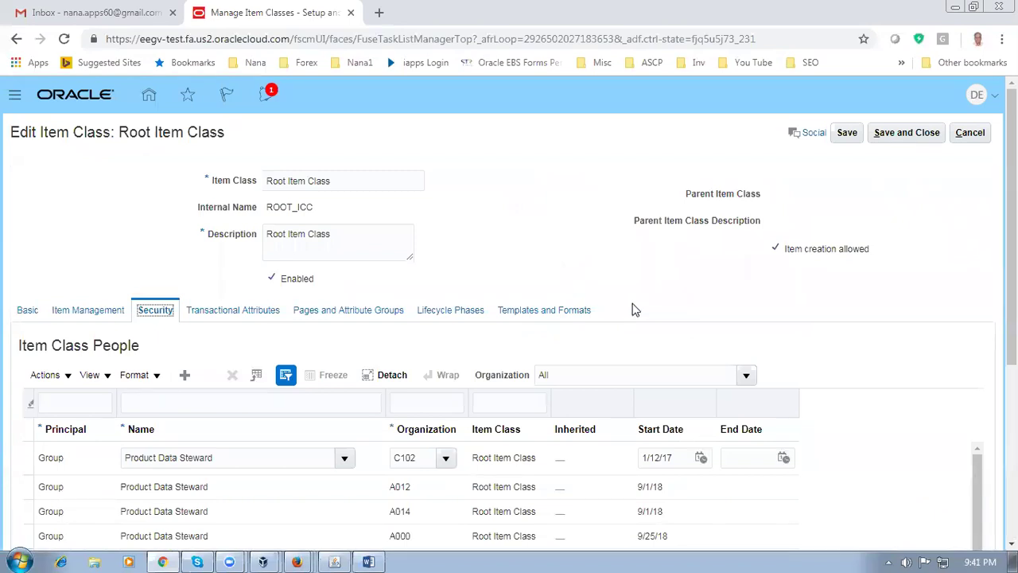
# Filter the Product Data Steward grants to organization D010
pyautogui.scroll(-2, 313, 349)
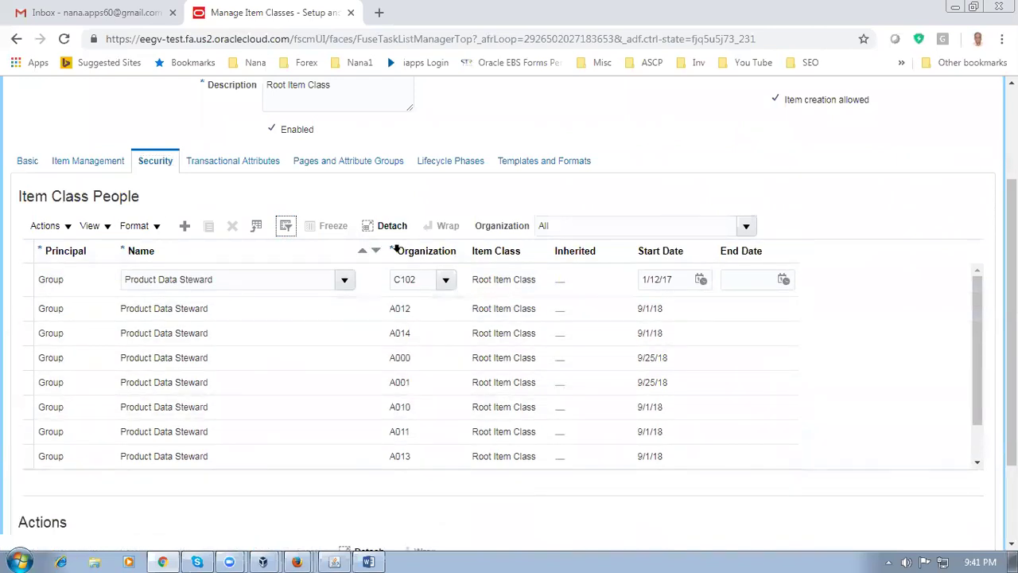
pyautogui.click(286, 227)
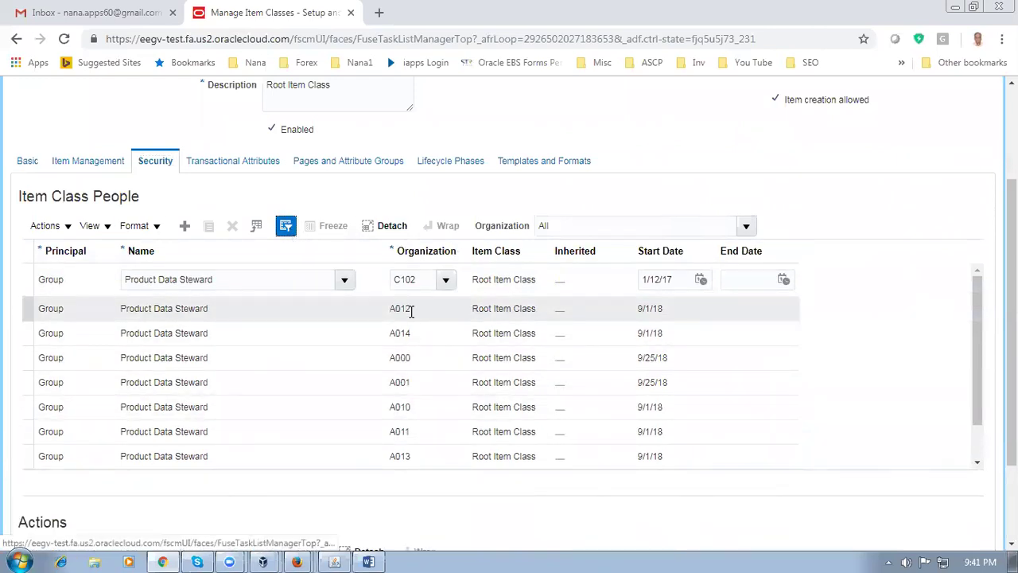
pyautogui.click(423, 255)
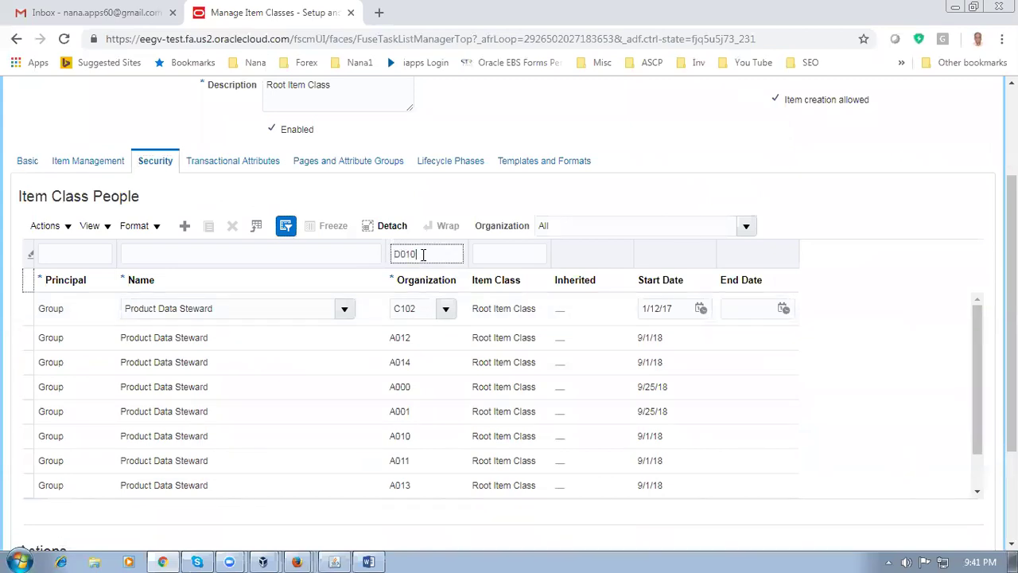
pyautogui.press('Return')
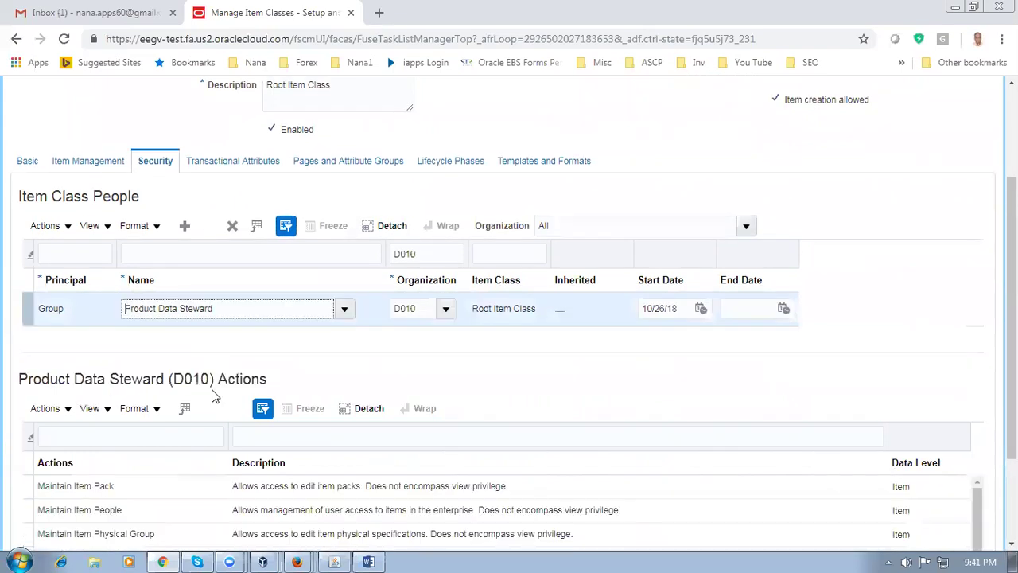
# Review the D010 grant's actions, then display the Root Item Class lifecycle phases
pyautogui.scroll(-2, 211, 390)
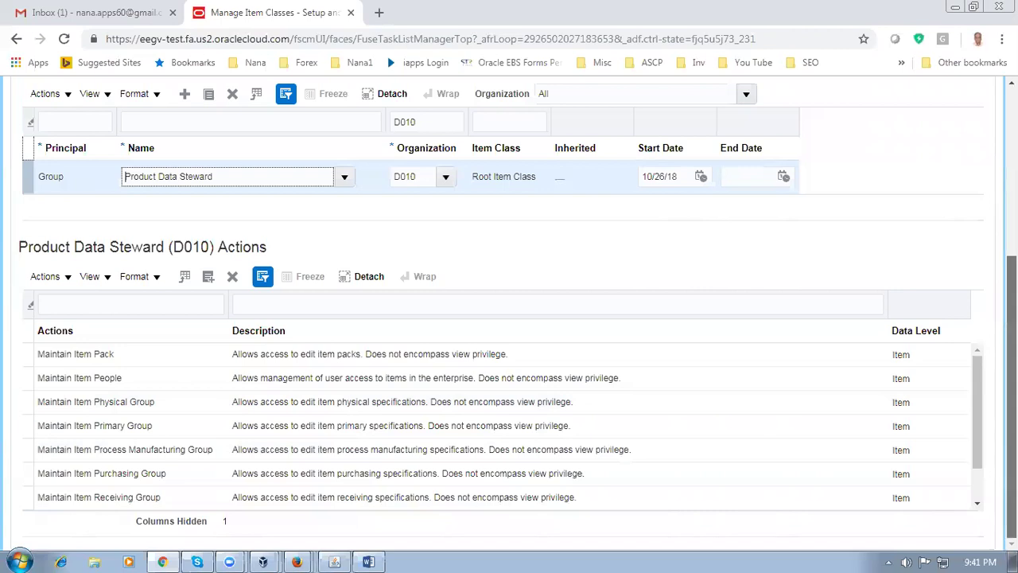
pyautogui.scroll(2, 508, 318)
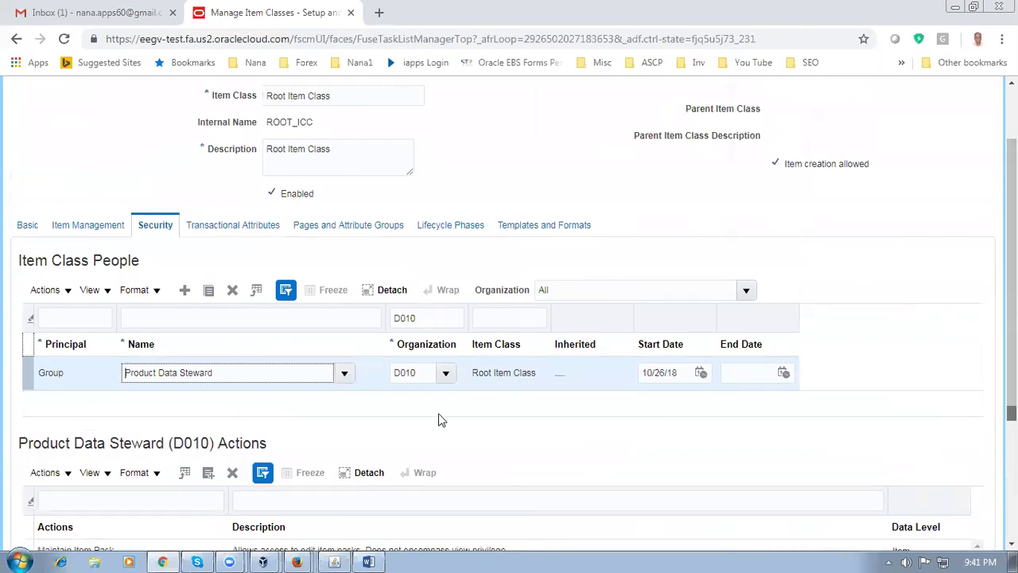
pyautogui.click(464, 228)
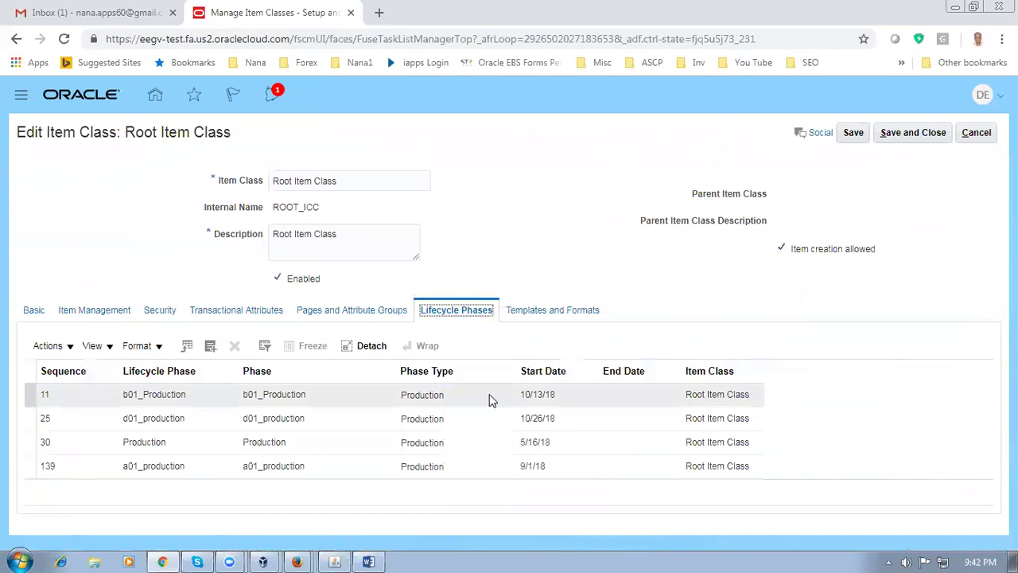
# Select d01_production, then list the Root Item Class item templates, with A000 Purchased Item as default
pyautogui.click(24, 419)
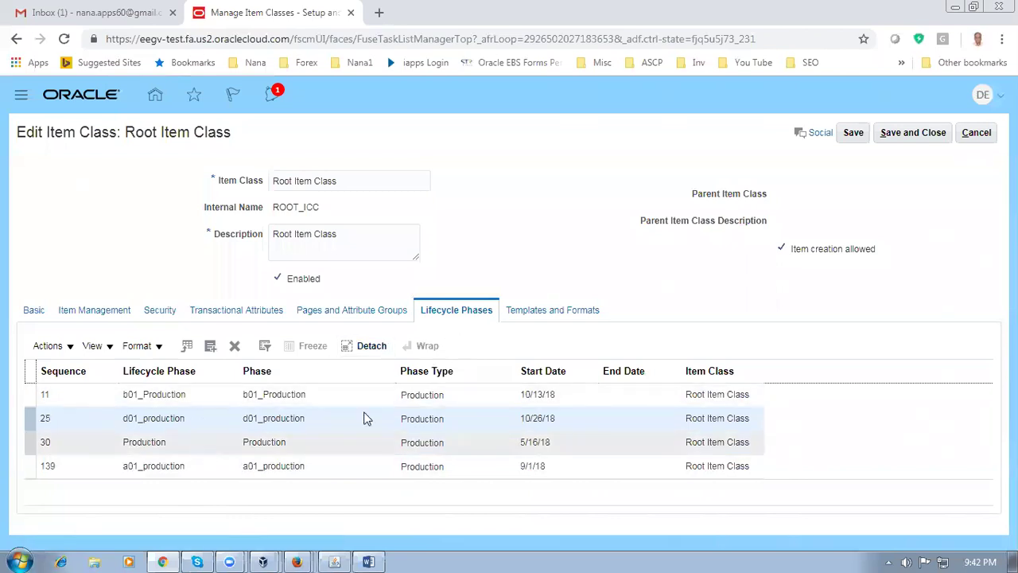
pyautogui.click(563, 312)
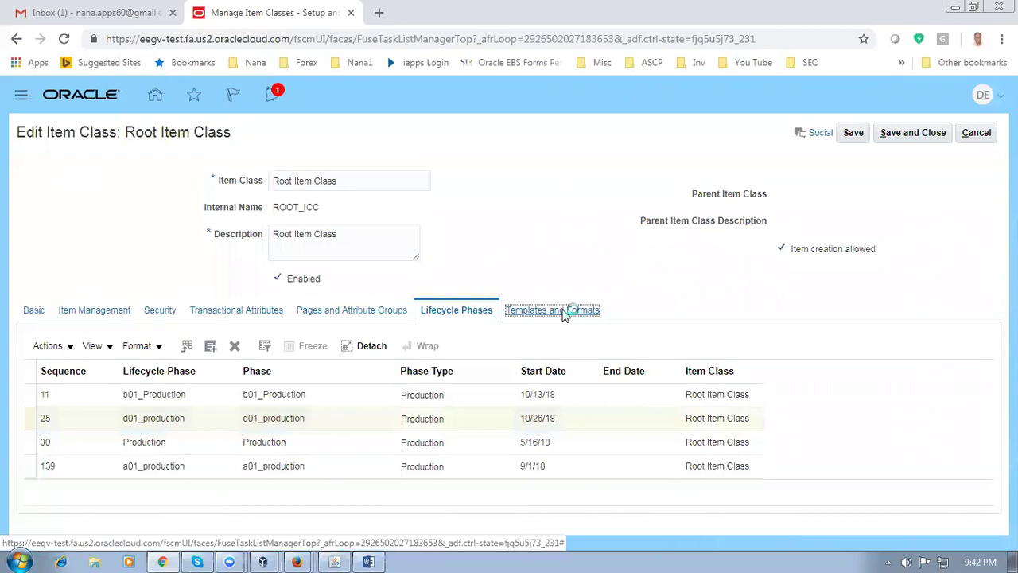
pyautogui.scroll(-1, 564, 316)
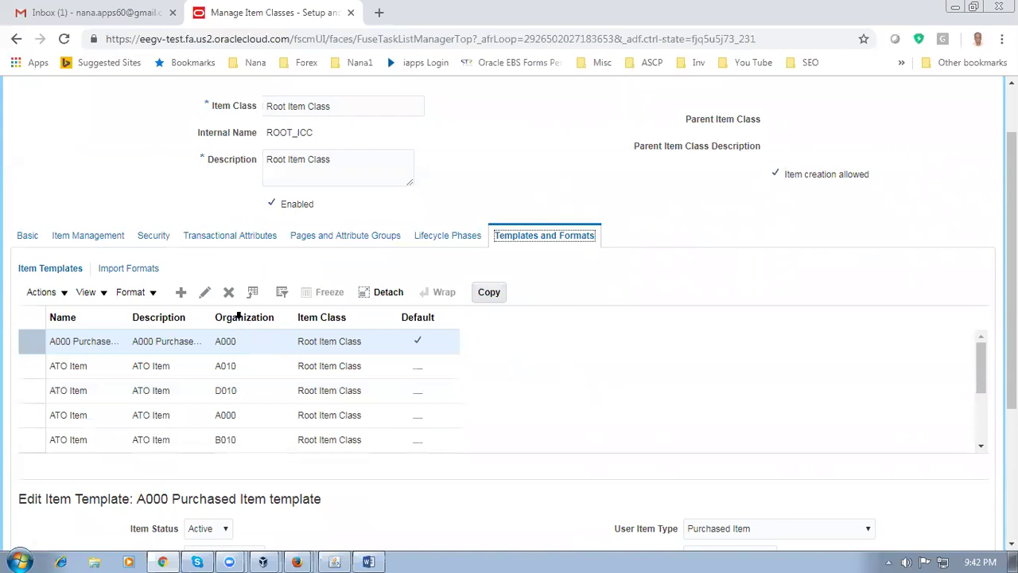
# Filter templates by name 'b01' and copy the b010 Fin Goods template
pyautogui.click(282, 294)
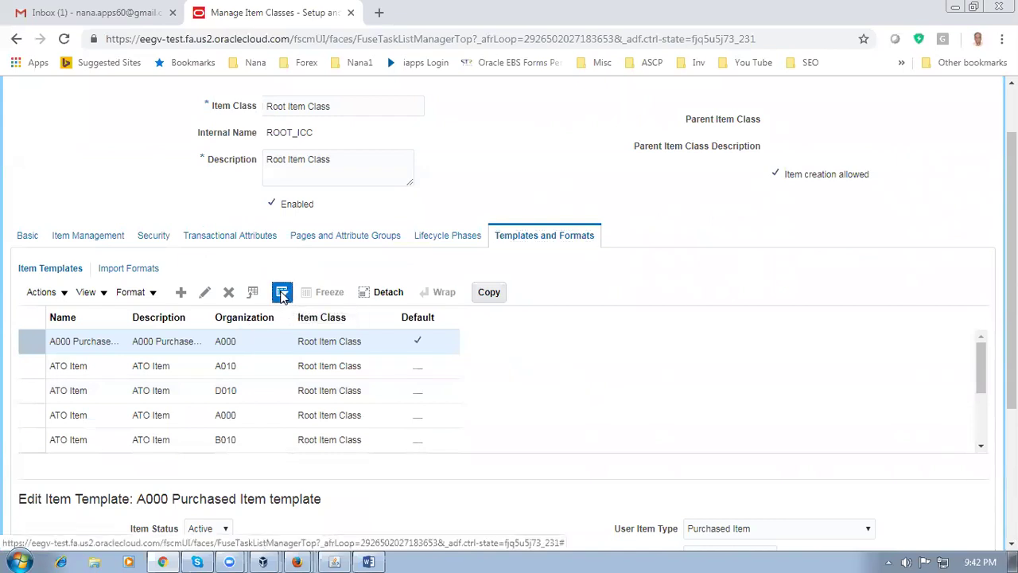
pyautogui.click(89, 319)
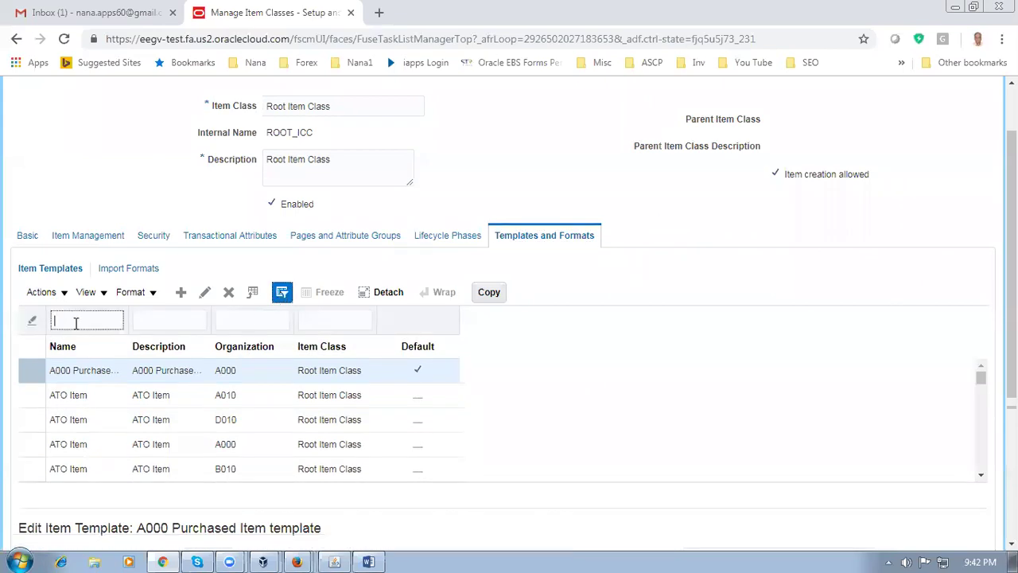
pyautogui.write('b01')
pyautogui.press('Return')
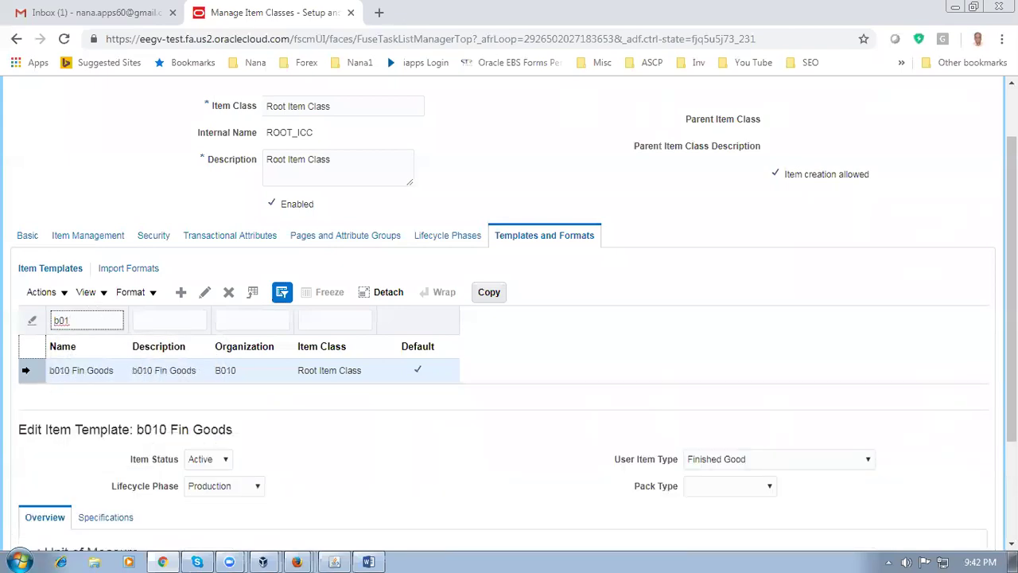
pyautogui.click(24, 370)
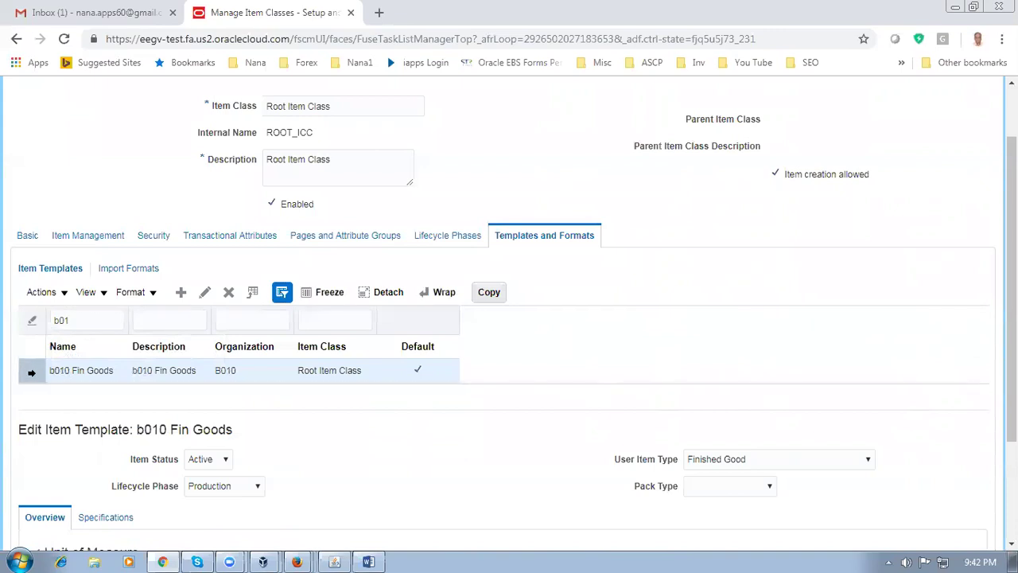
pyautogui.click(495, 294)
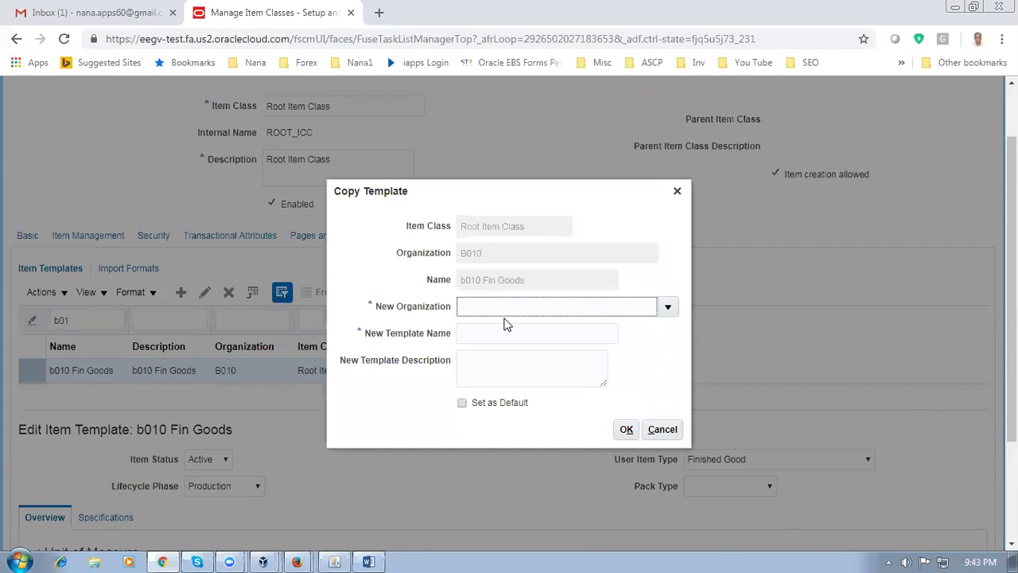
# Create 'D01 fin goods' (same description) for organization D010 as the default template
pyautogui.write('D010')
pyautogui.press('Tab')
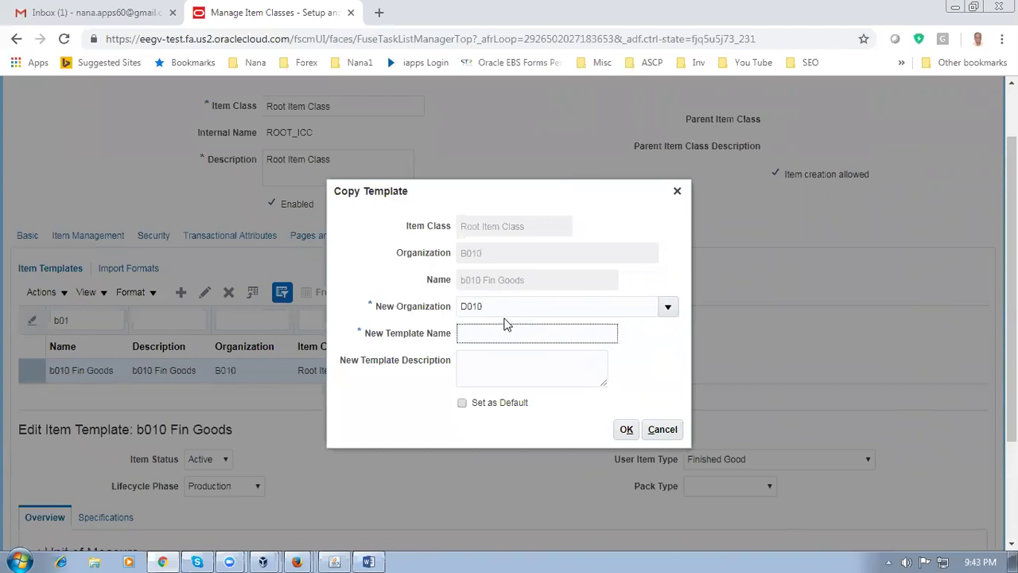
pyautogui.write('D01 fin goods')
pyautogui.moveTo(524, 337); pyautogui.dragTo(447, 342)
pyautogui.hotkey('ctrl', 'c')
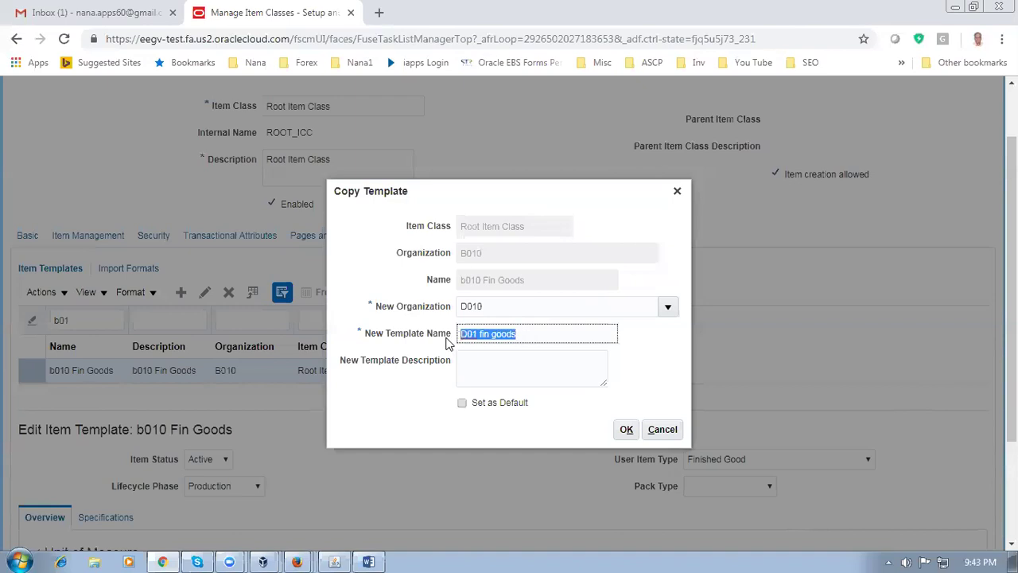
pyautogui.click(483, 362)
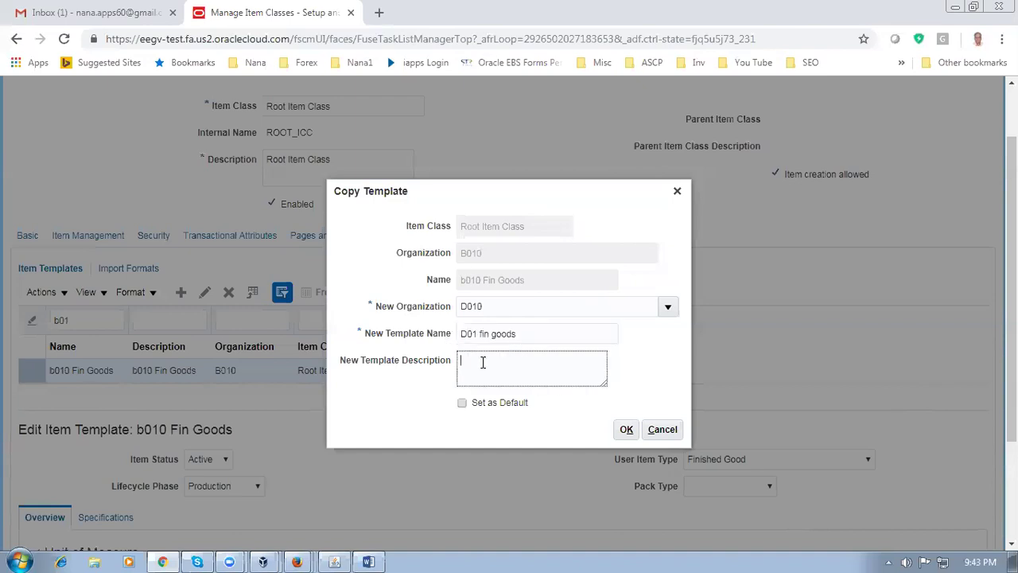
pyautogui.hotkey('ctrl', 'v')
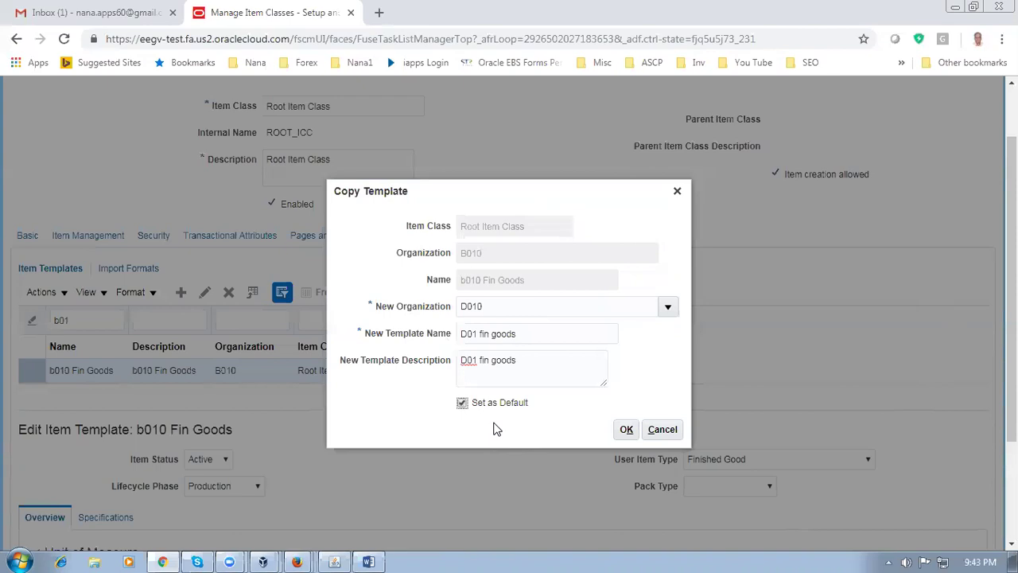
pyautogui.moveTo(486, 202); pyautogui.dragTo(748, 227)
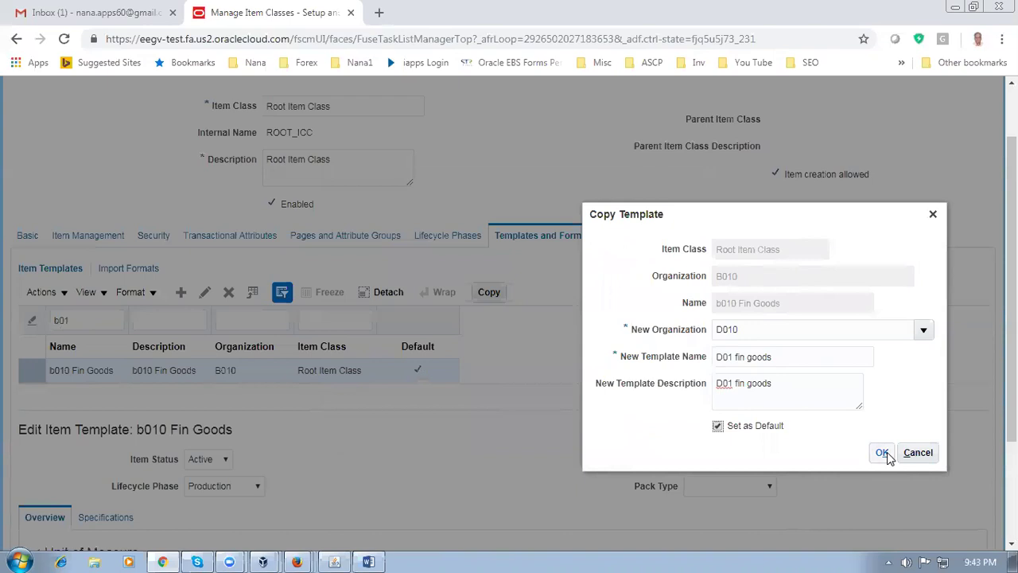
pyautogui.click(884, 452)
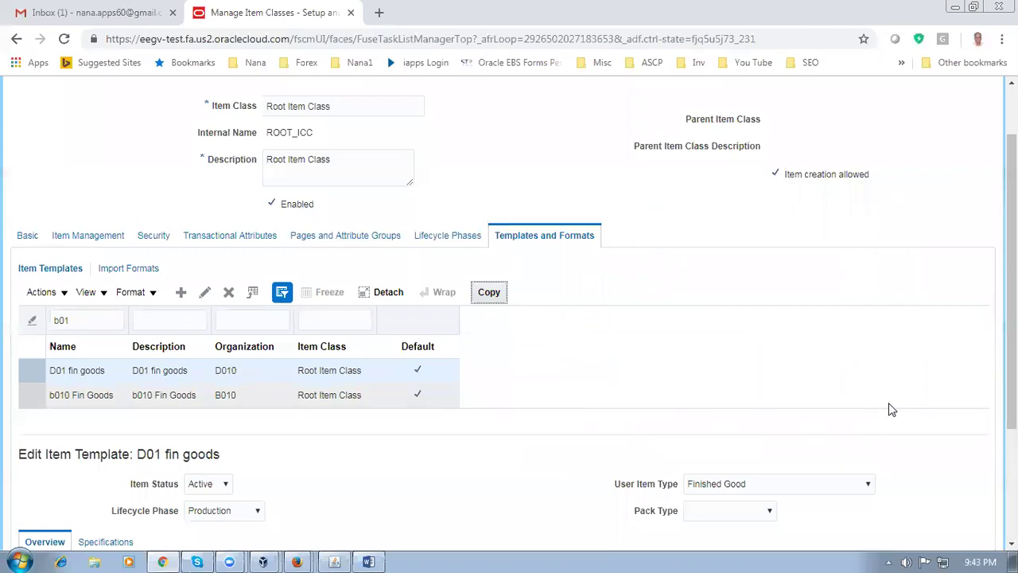
# Set the D01 fin goods template's lifecycle phase to d01_production
pyautogui.scroll(-2, 581, 398)
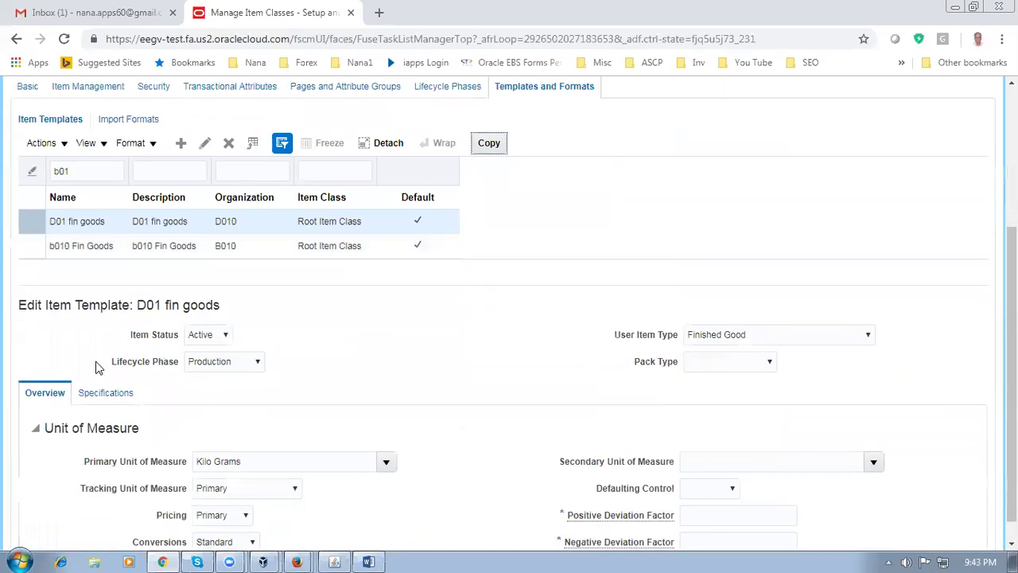
pyautogui.click(227, 362)
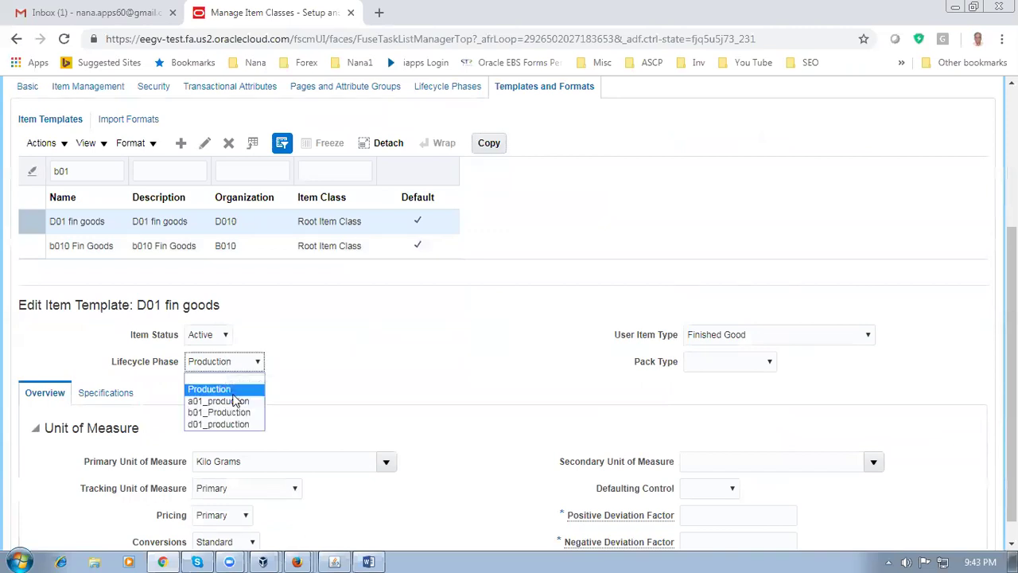
pyautogui.click(237, 425)
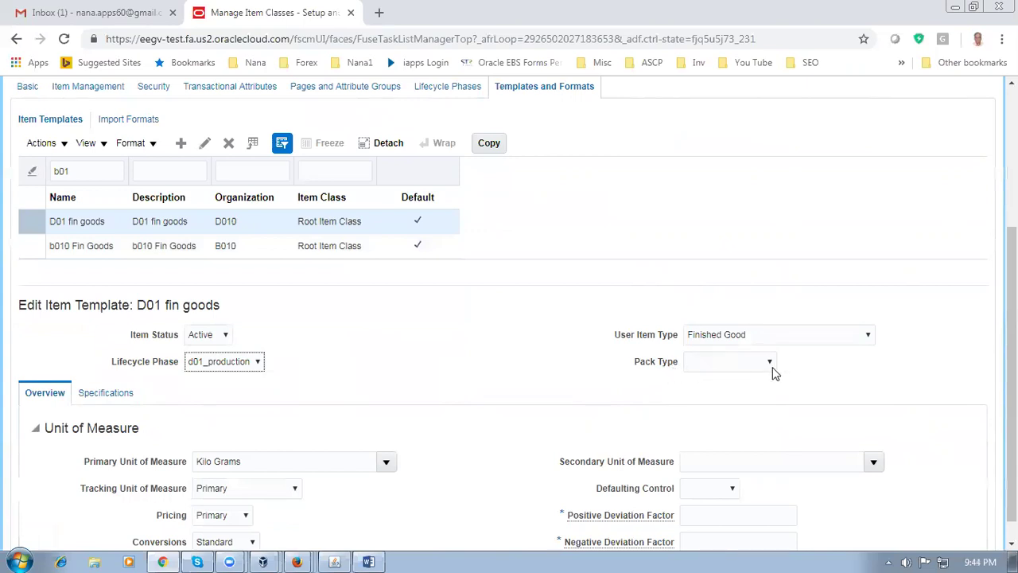
# Inspect the Kilo Grams primary unit of measure and display the template's specification attributes
pyautogui.click(396, 364)
pyautogui.scroll(-1, 331, 343)
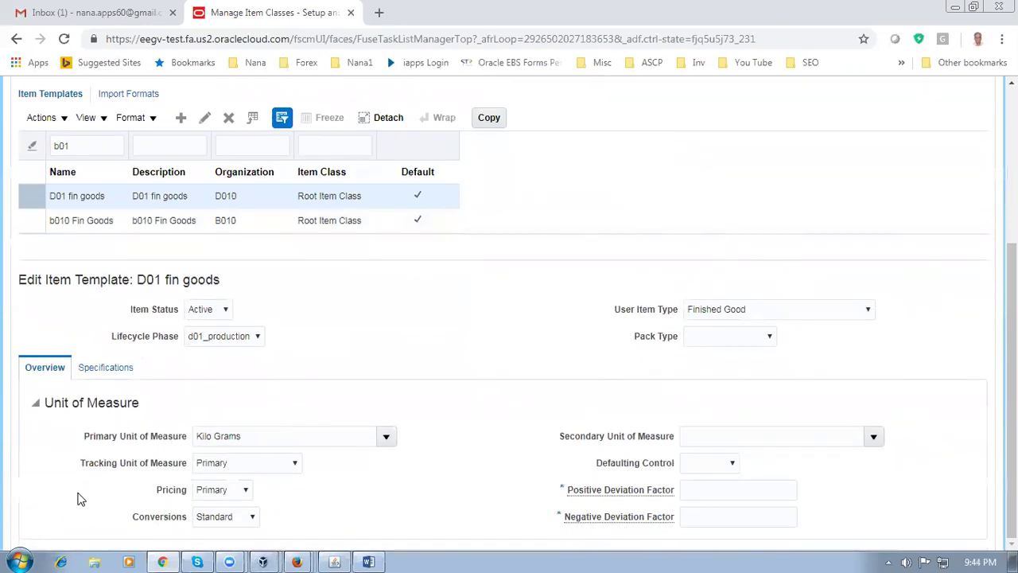
pyautogui.click(256, 437)
pyautogui.hotkey('ctrl', 'shift', 'Left')
pyautogui.hotkey('ctrl', 'shift', 'Left')
pyautogui.click(425, 462)
pyautogui.click(101, 371)
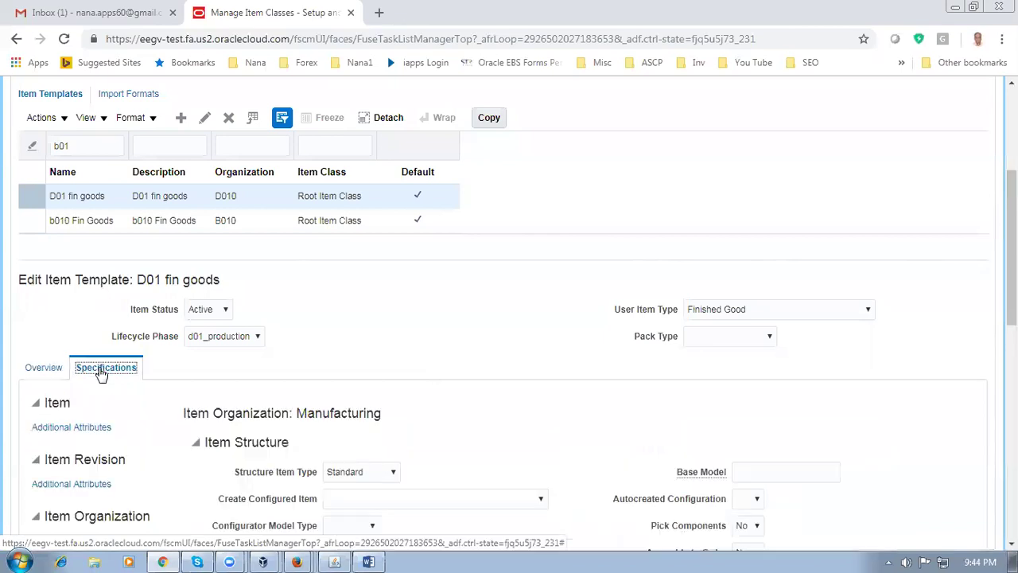
# Review the D01 fin goods template's Manufacturing attributes
pyautogui.scroll(-1, 326, 368)
pyautogui.scroll(-4, 326, 368)
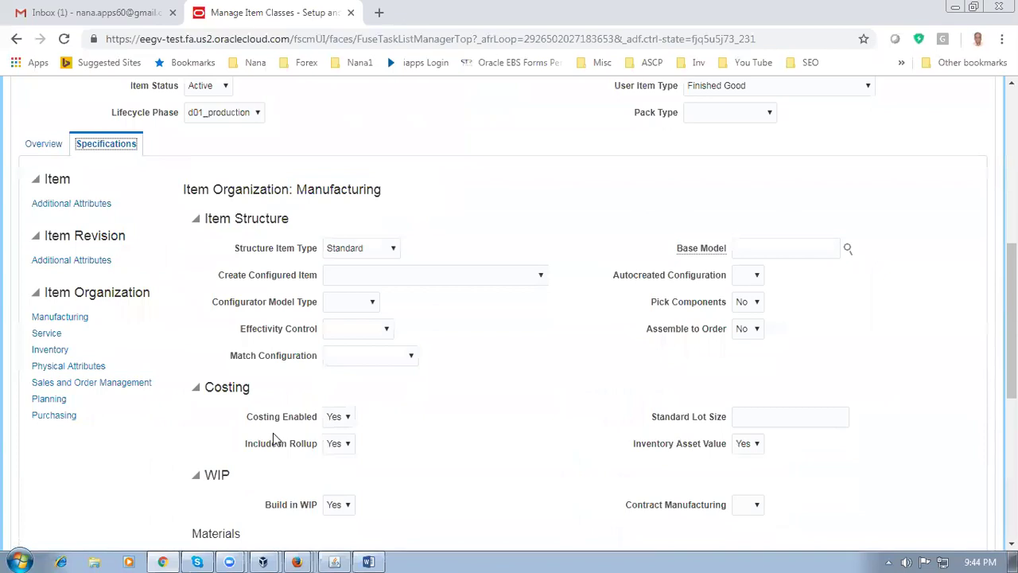
pyautogui.click(59, 317)
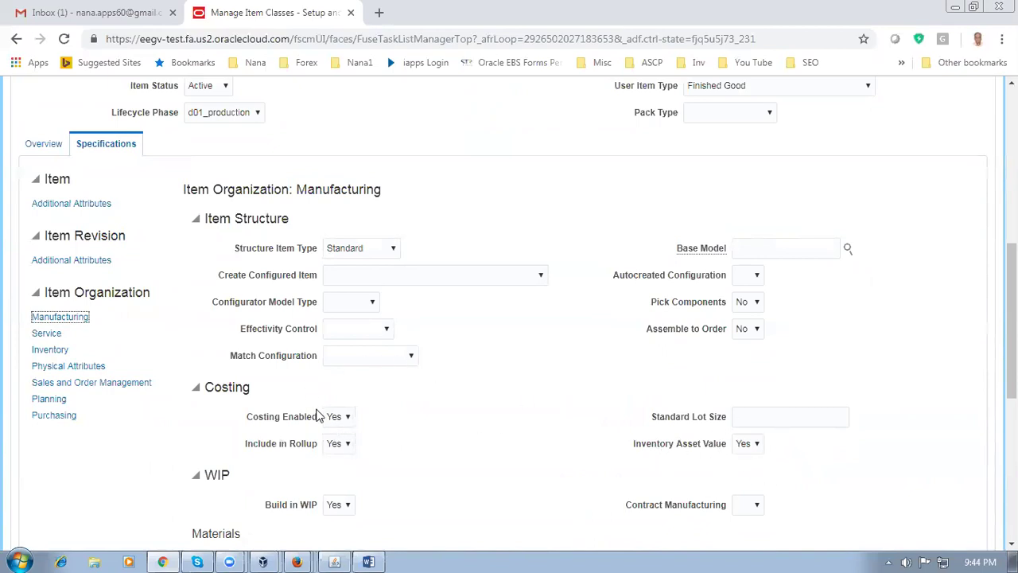
pyautogui.moveTo(631, 470)
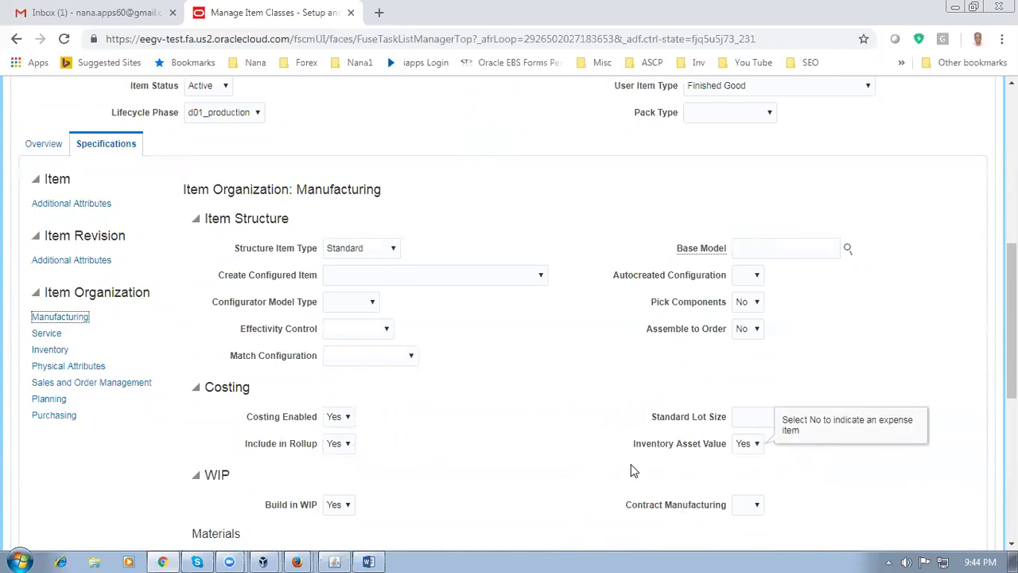
pyautogui.click(254, 535)
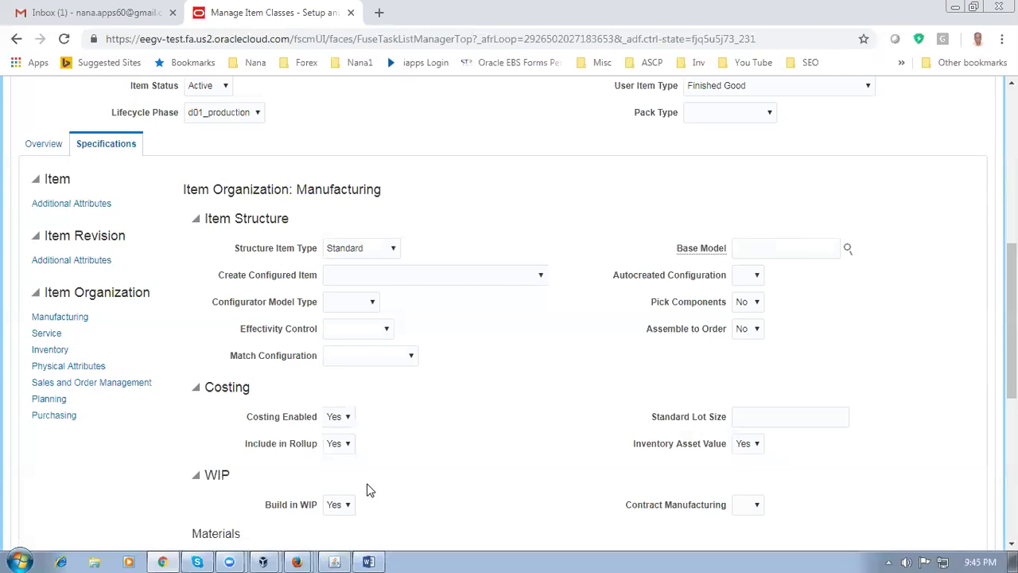
pyautogui.scroll(-2, 393, 491)
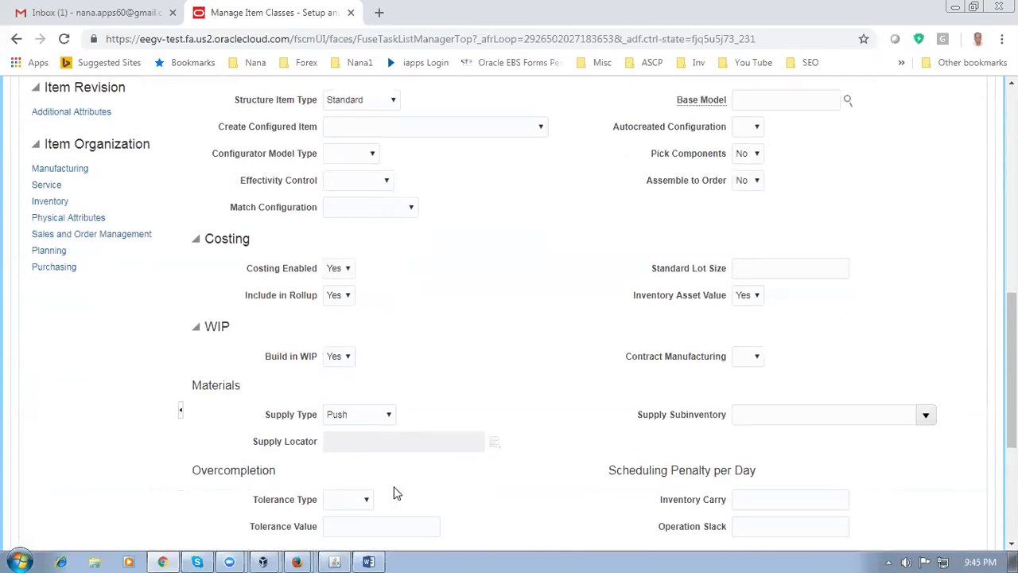
pyautogui.scroll(-2, 416, 446)
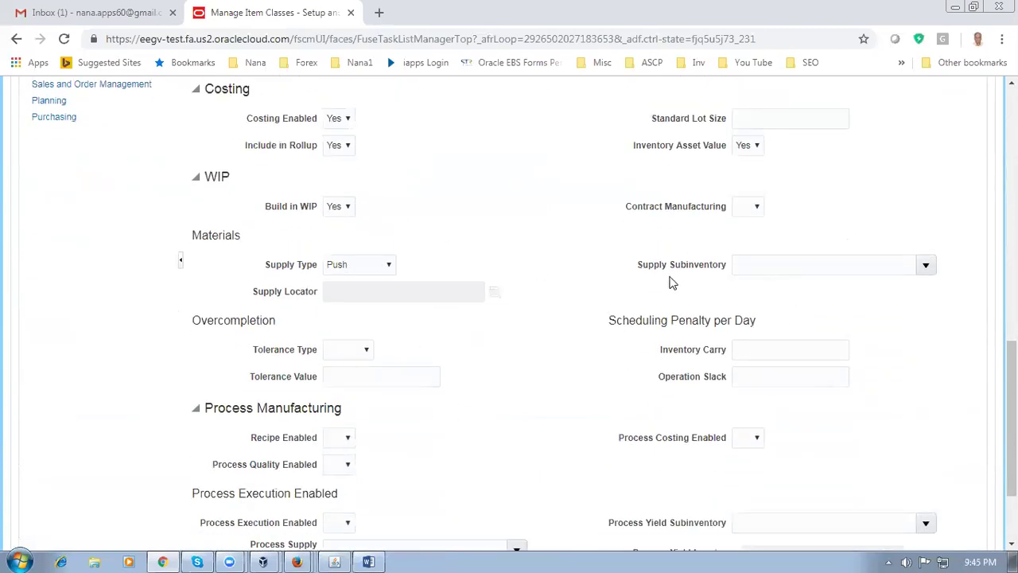
pyautogui.scroll(-1, 511, 350)
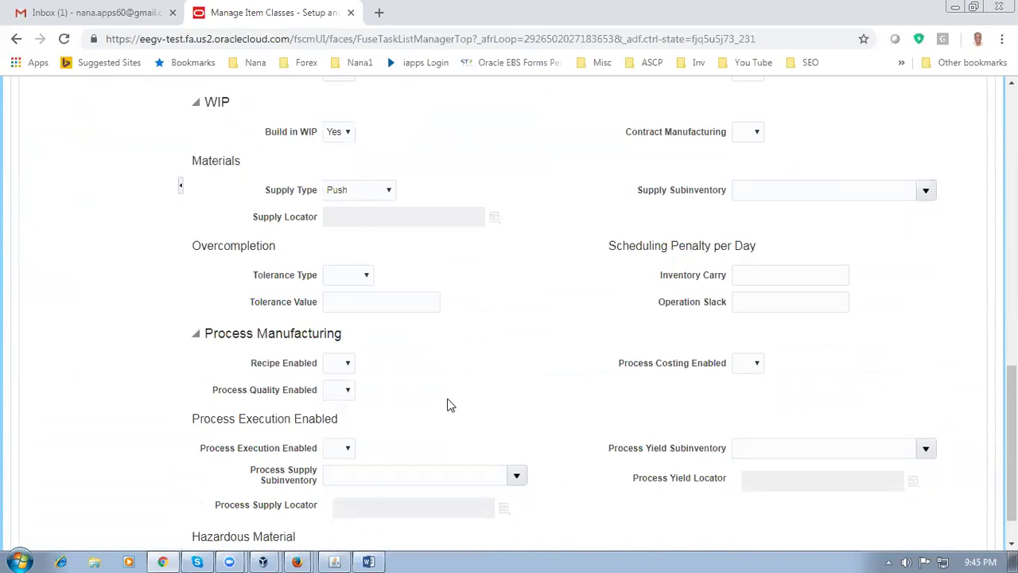
pyautogui.scroll(-1, 448, 403)
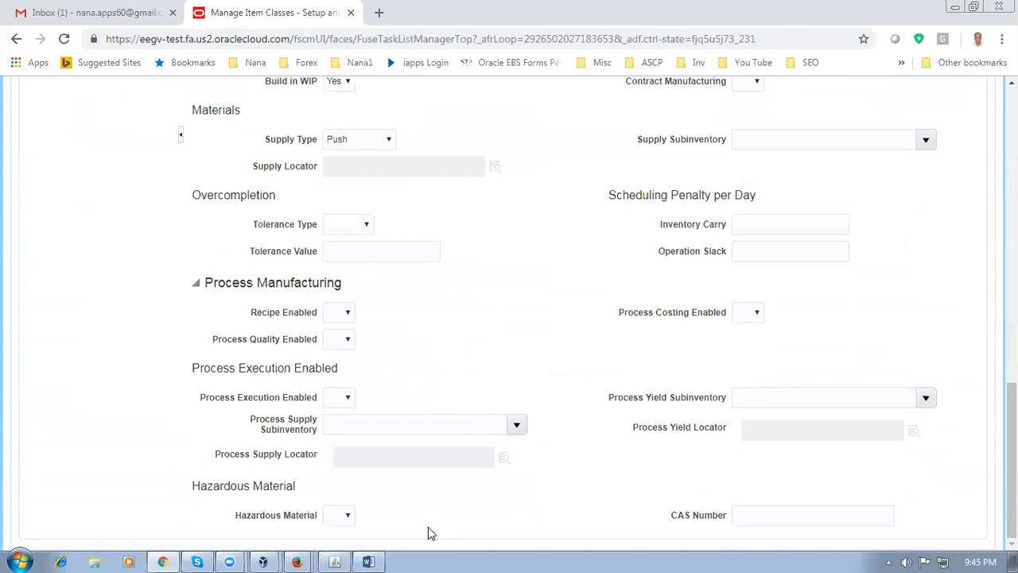
pyautogui.scroll(5, 429, 532)
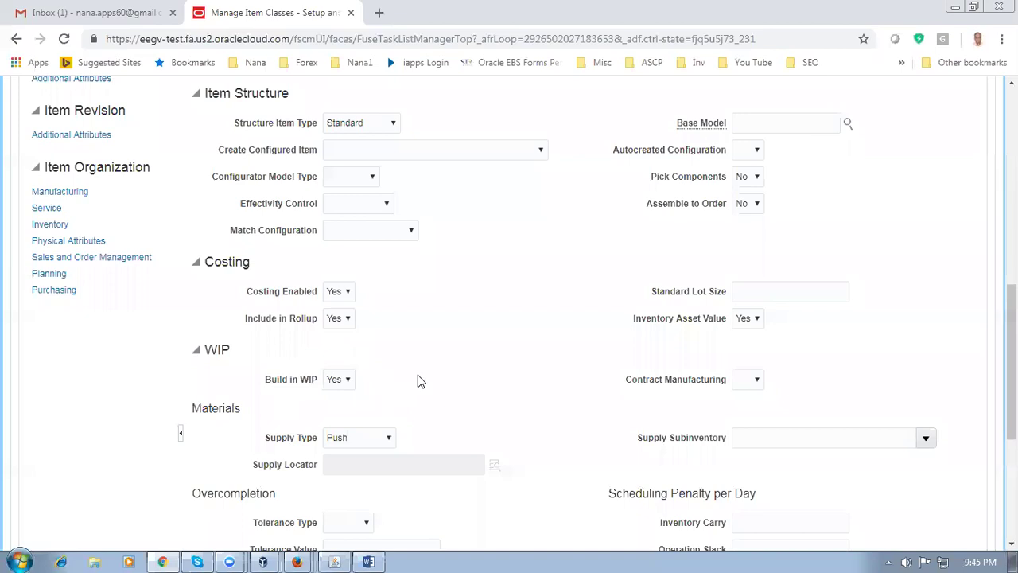
pyautogui.scroll(3, 446, 334)
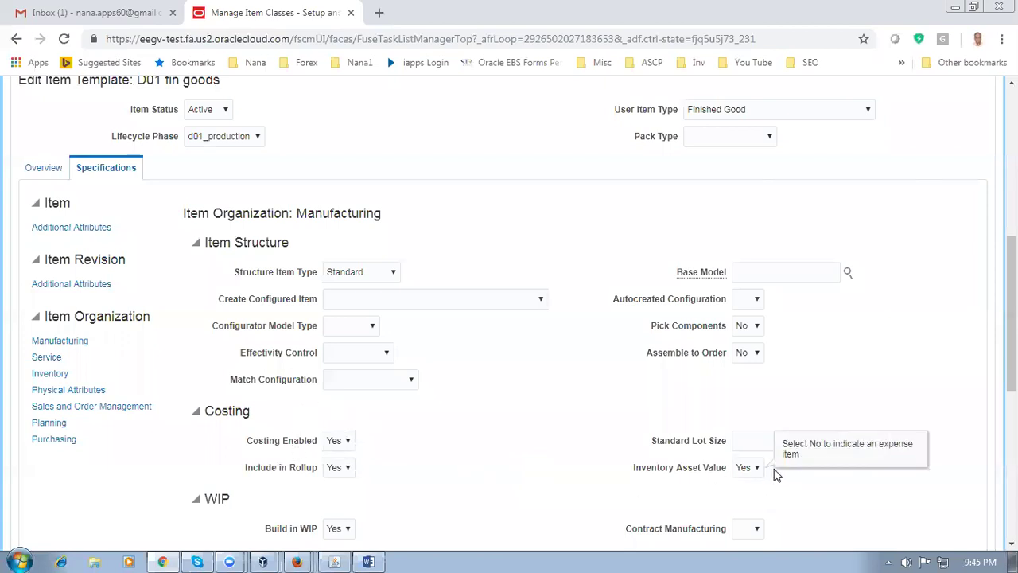
# Review Inventory and Sales and Order Management attributes, checking the Back-to-Back Enabled options
pyautogui.click(44, 374)
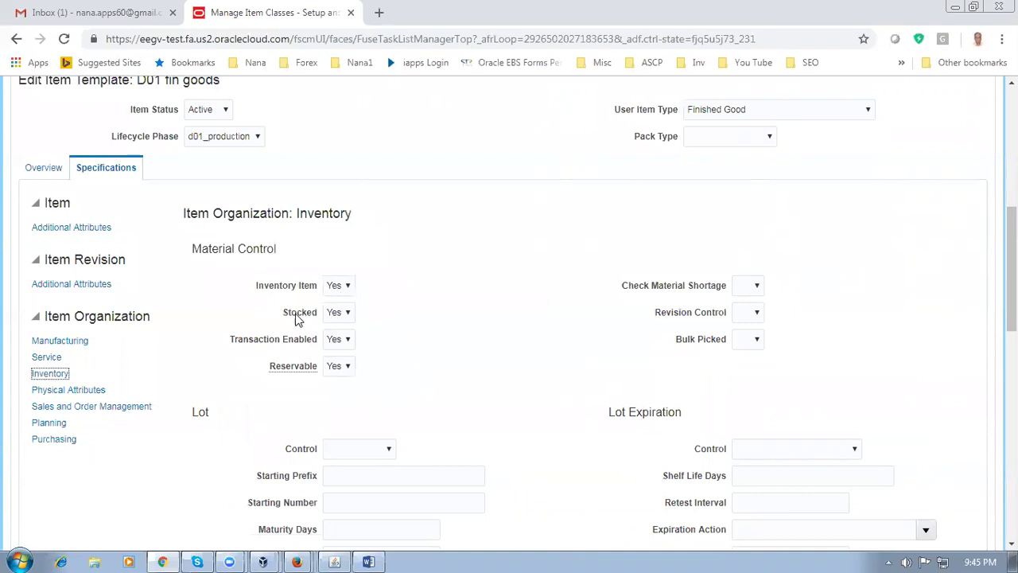
pyautogui.moveTo(291, 318)
pyautogui.scroll(-3, 477, 393)
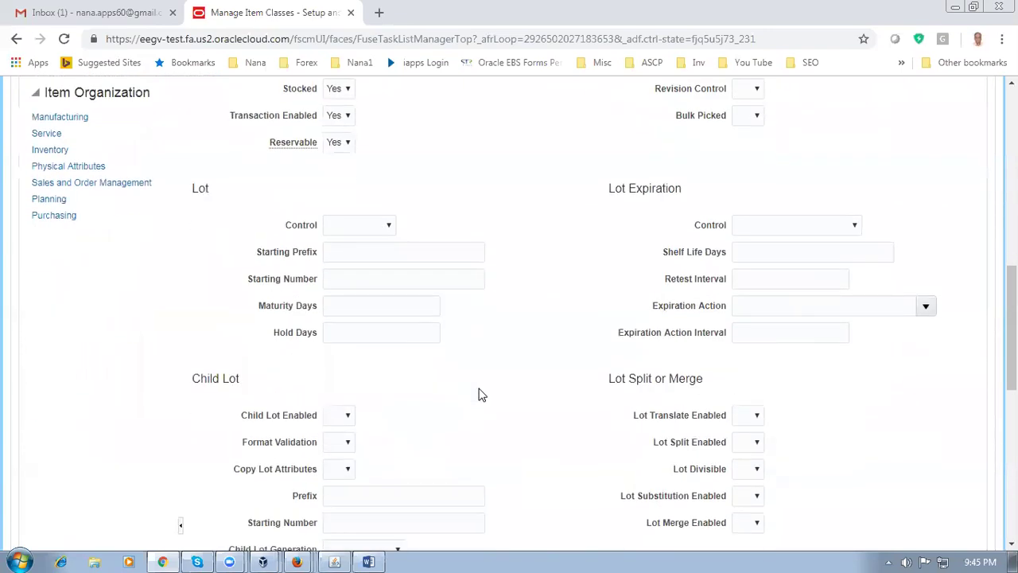
pyautogui.scroll(-7, 432, 310)
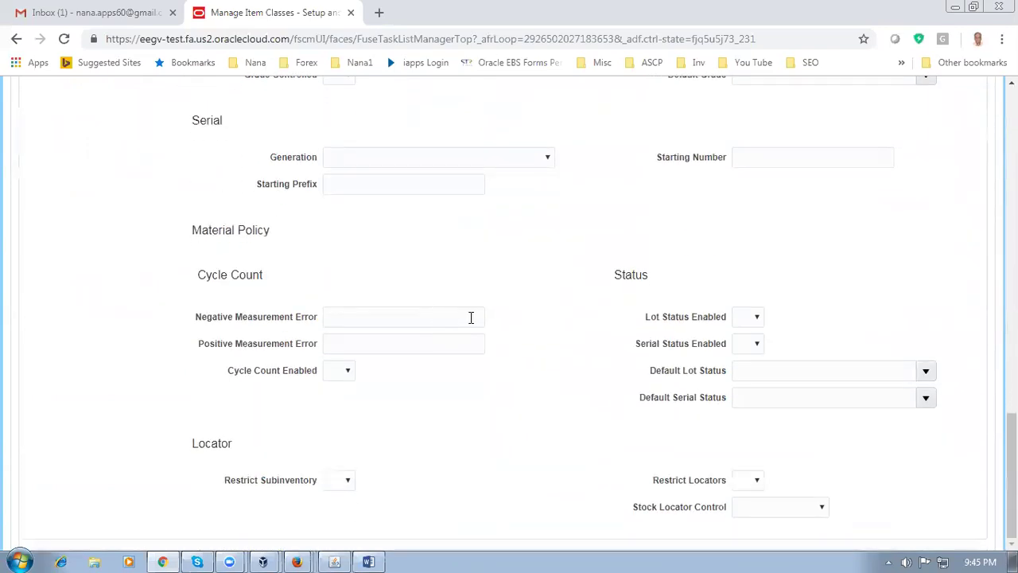
pyautogui.scroll(10, 499, 299)
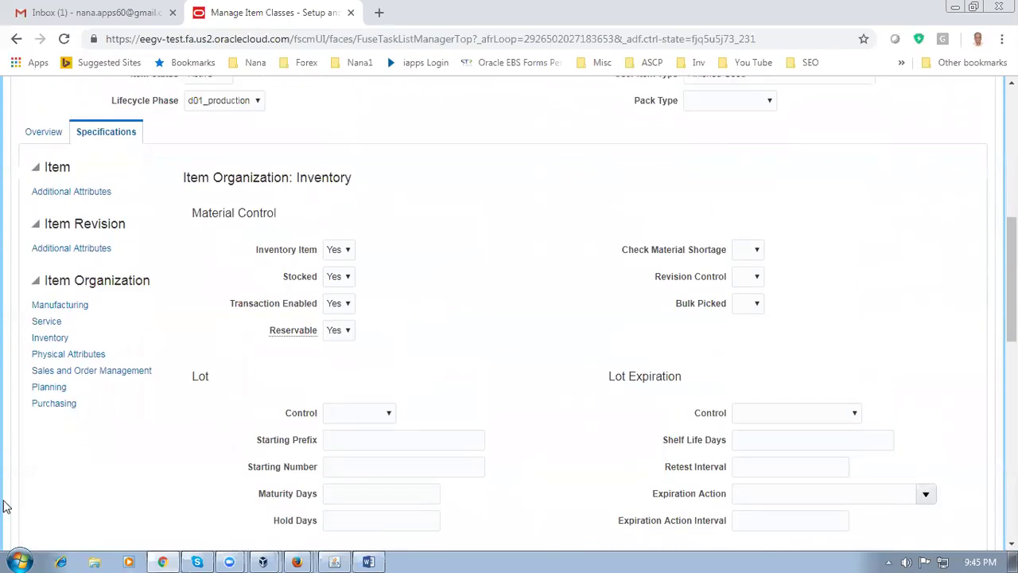
pyautogui.click(89, 372)
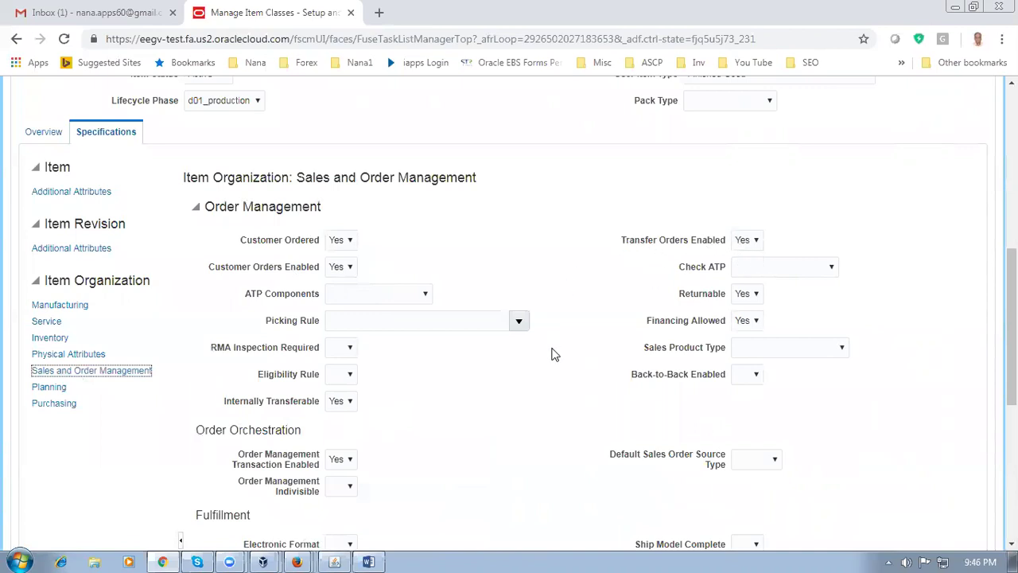
pyautogui.click(750, 376)
pyautogui.click(726, 385)
pyautogui.scroll(-1, 400, 453)
pyautogui.click(342, 411)
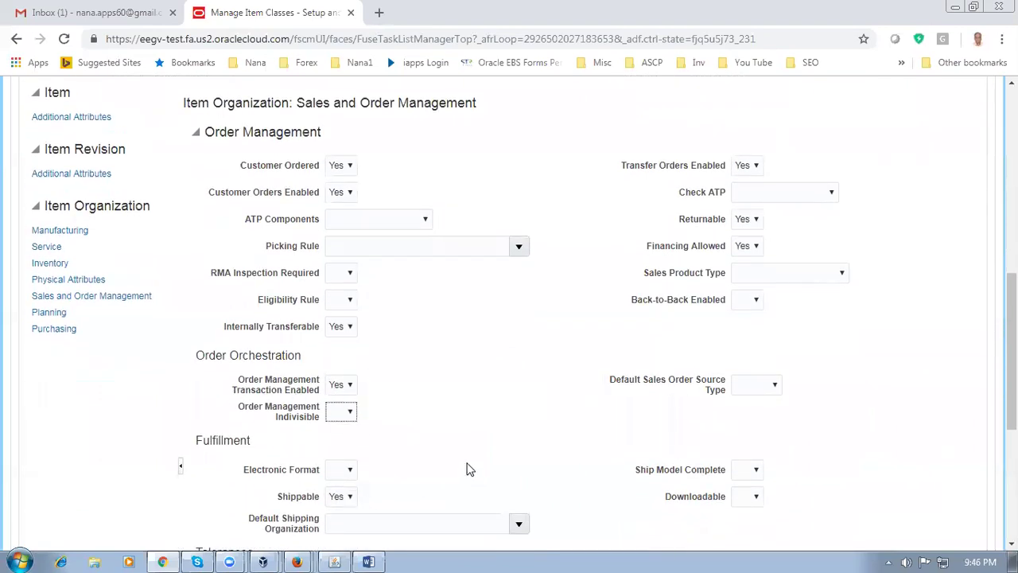
pyautogui.scroll(-4, 470, 469)
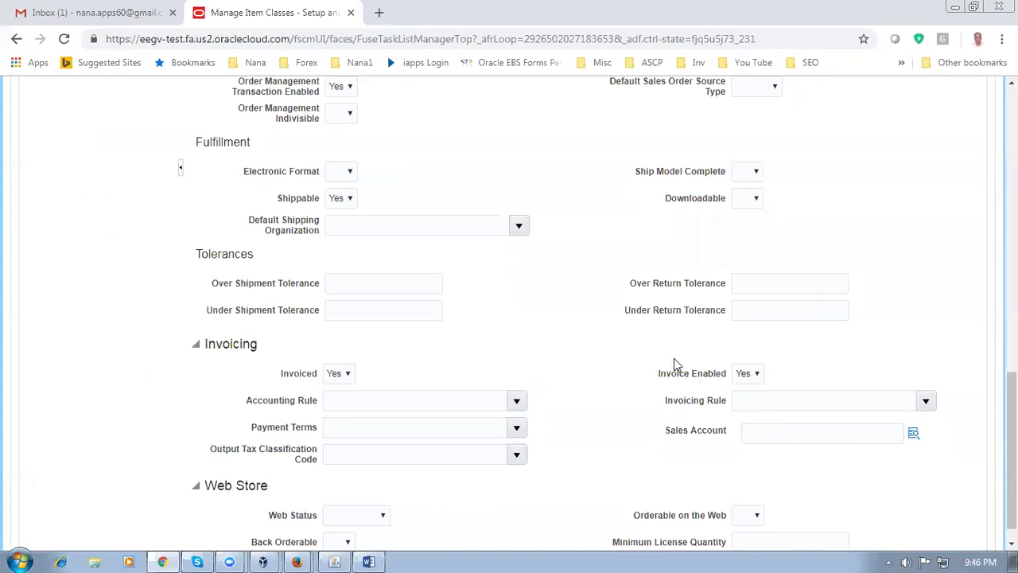
pyautogui.scroll(-1, 600, 367)
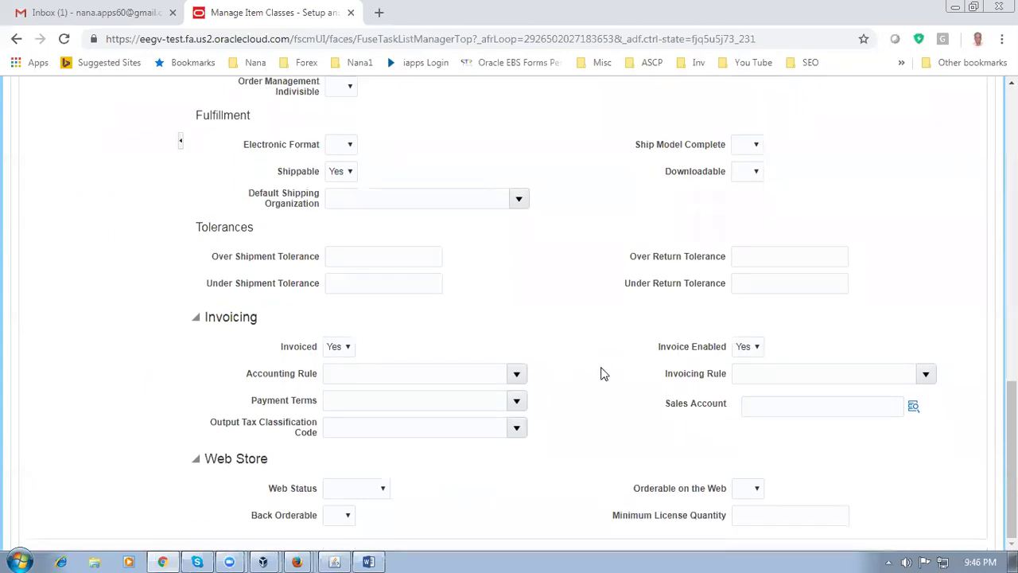
pyautogui.scroll(4, 602, 370)
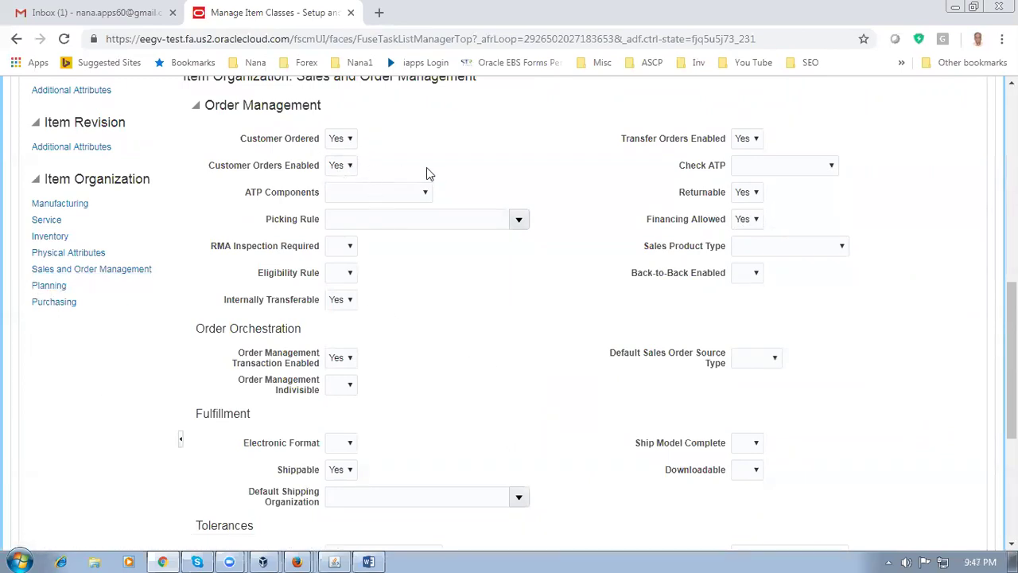
pyautogui.scroll(-1, 455, 421)
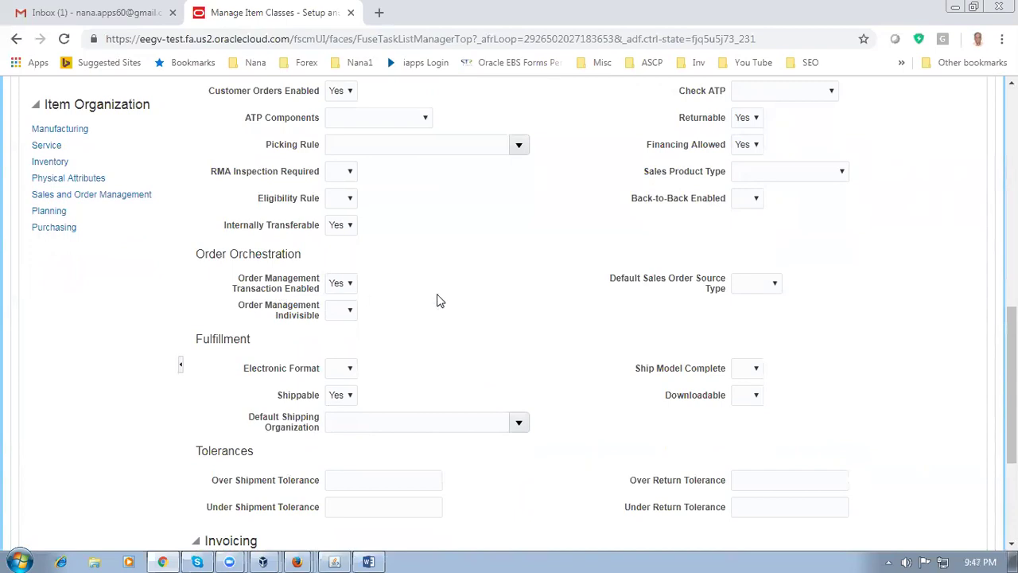
pyautogui.scroll(-1, 449, 342)
pyautogui.scroll(-3, 449, 341)
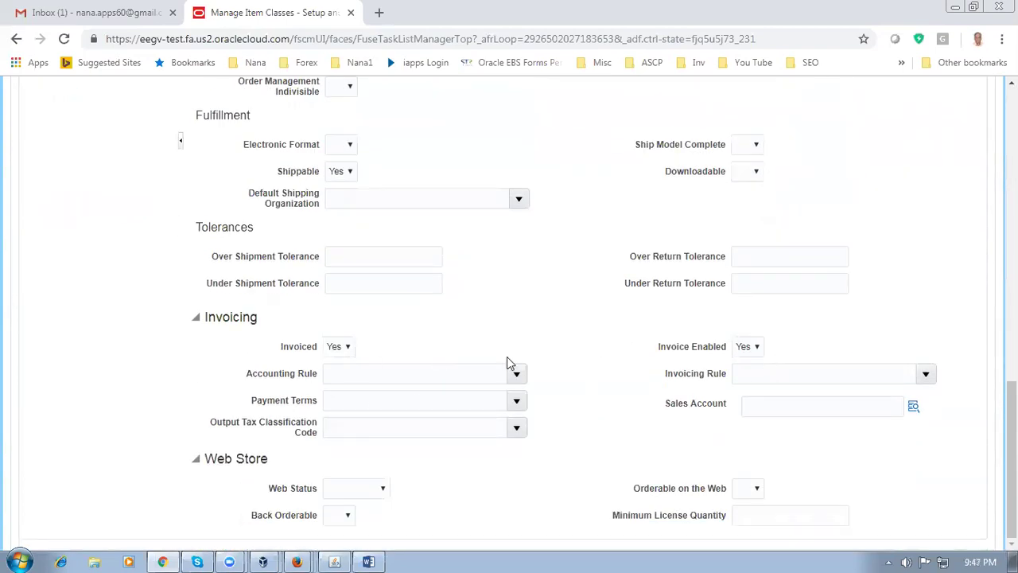
pyautogui.scroll(3, 444, 345)
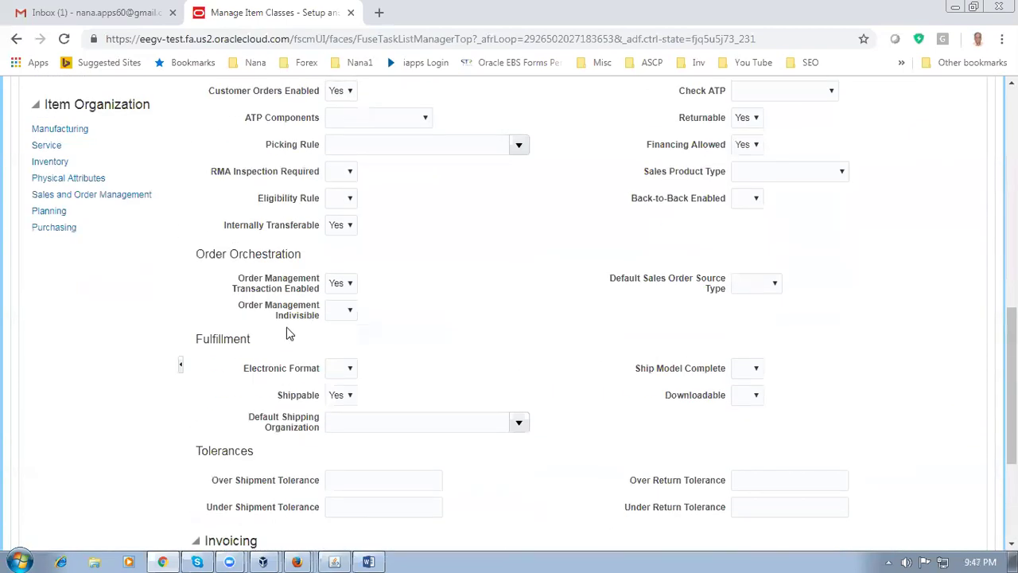
pyautogui.click(39, 212)
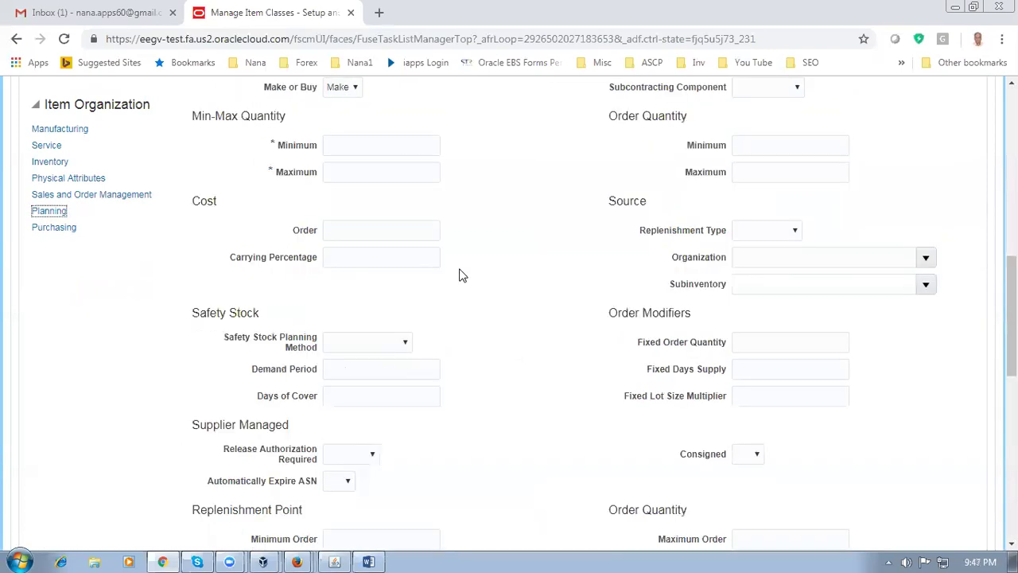
# Check the Inventory Planning Method choices, leaving the method blank
pyautogui.scroll(3, 459, 275)
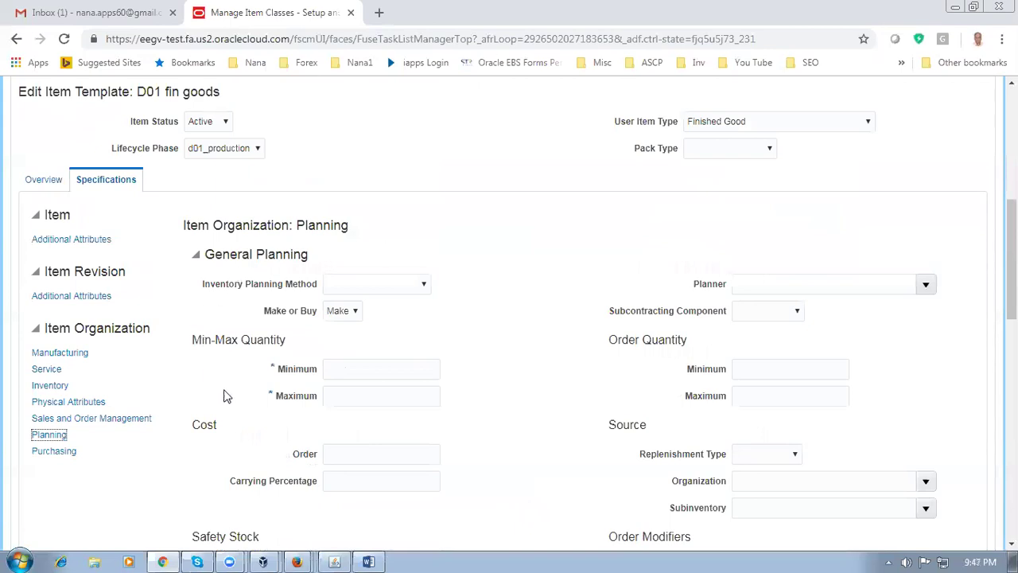
pyautogui.click(387, 288)
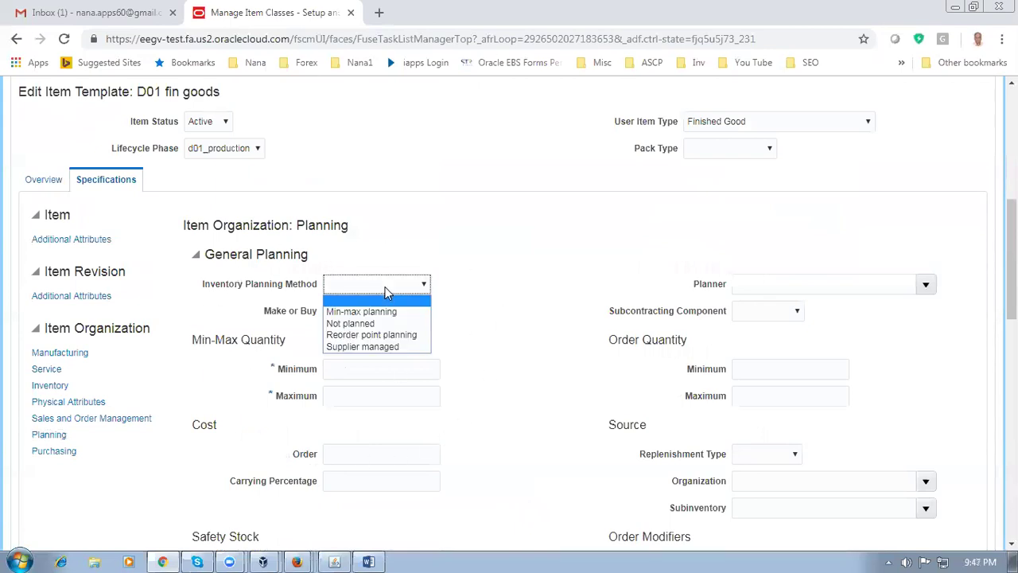
pyautogui.click(385, 287)
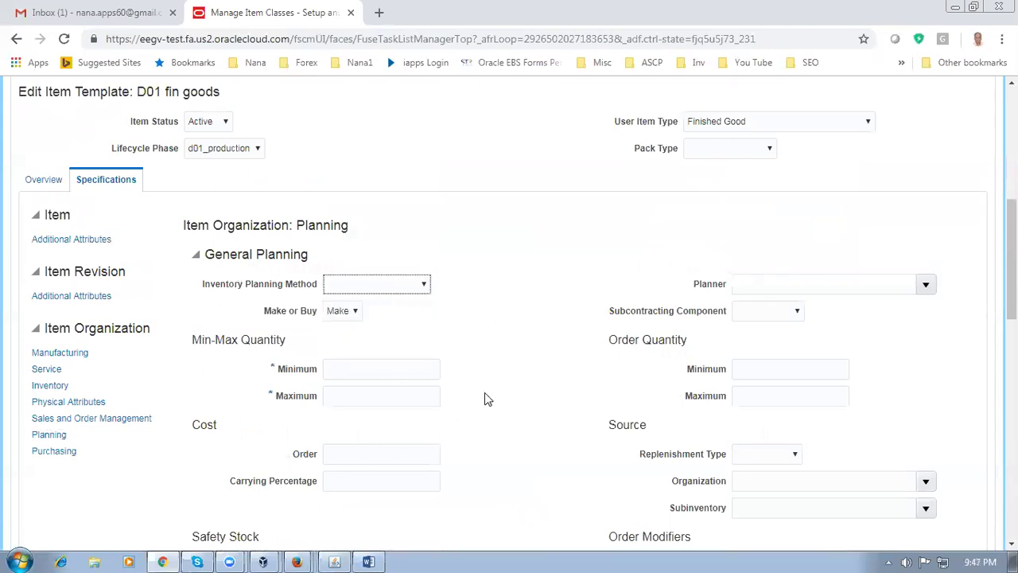
# Review the Planning Method choices, keeping MRP Planning
pyautogui.scroll(-2, 484, 393)
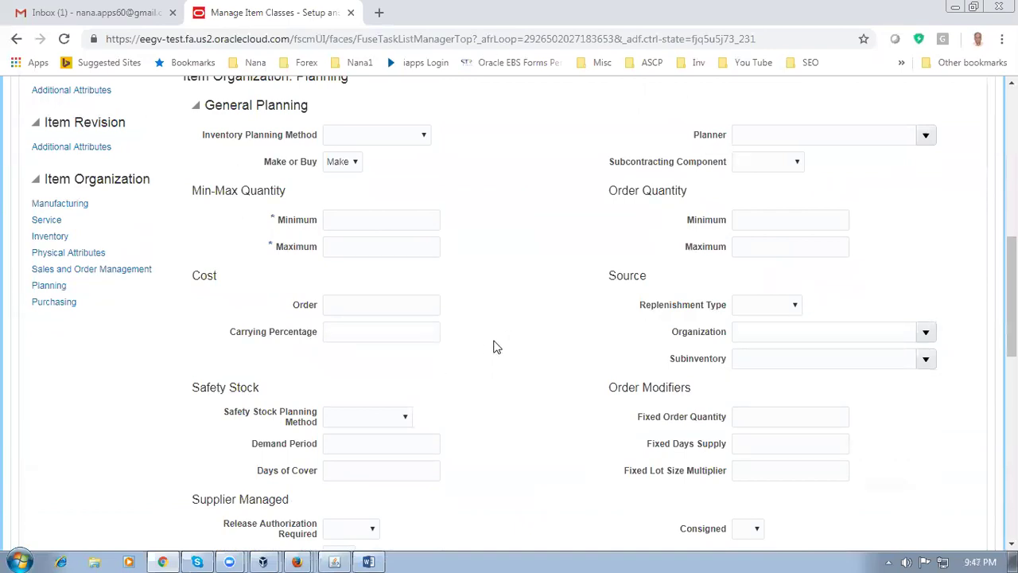
pyautogui.scroll(-2, 495, 346)
pyautogui.scroll(-2, 493, 347)
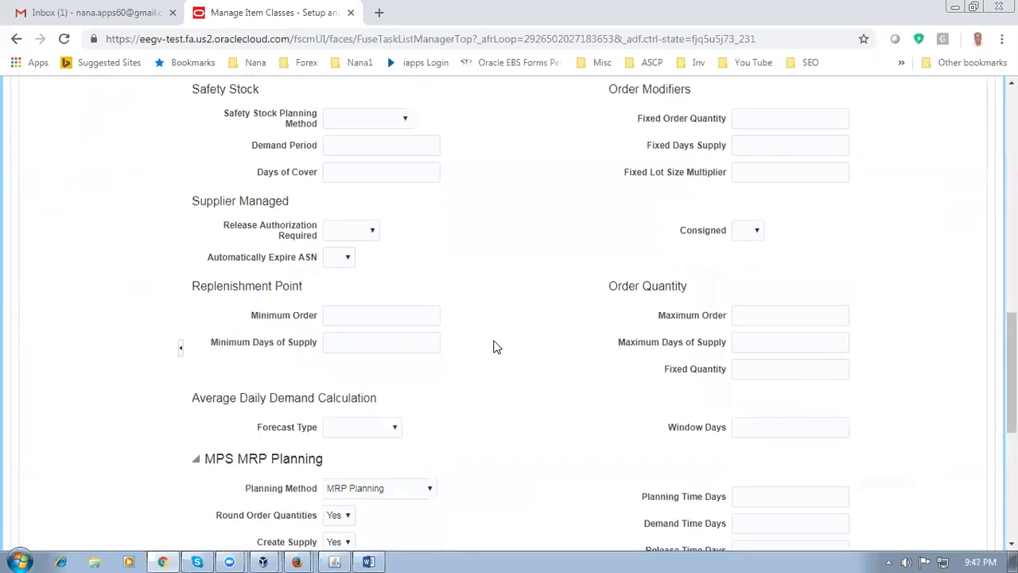
pyautogui.scroll(-2, 493, 346)
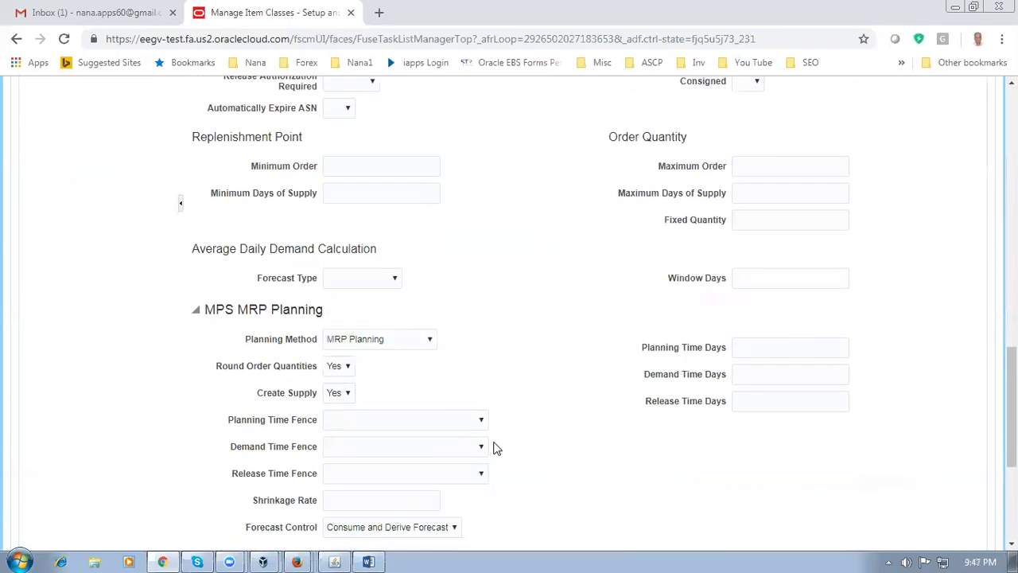
pyautogui.click(374, 344)
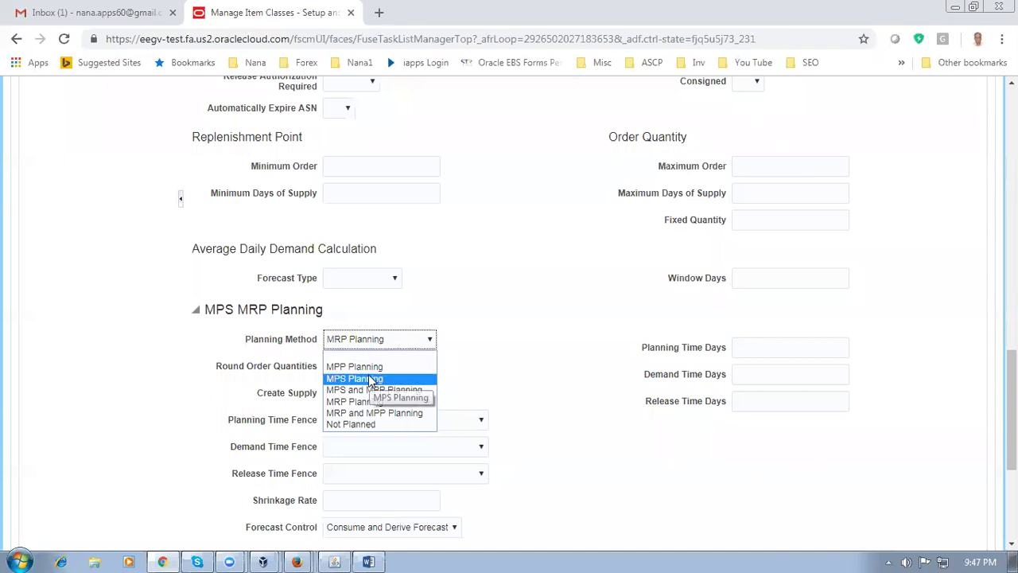
pyautogui.click(381, 342)
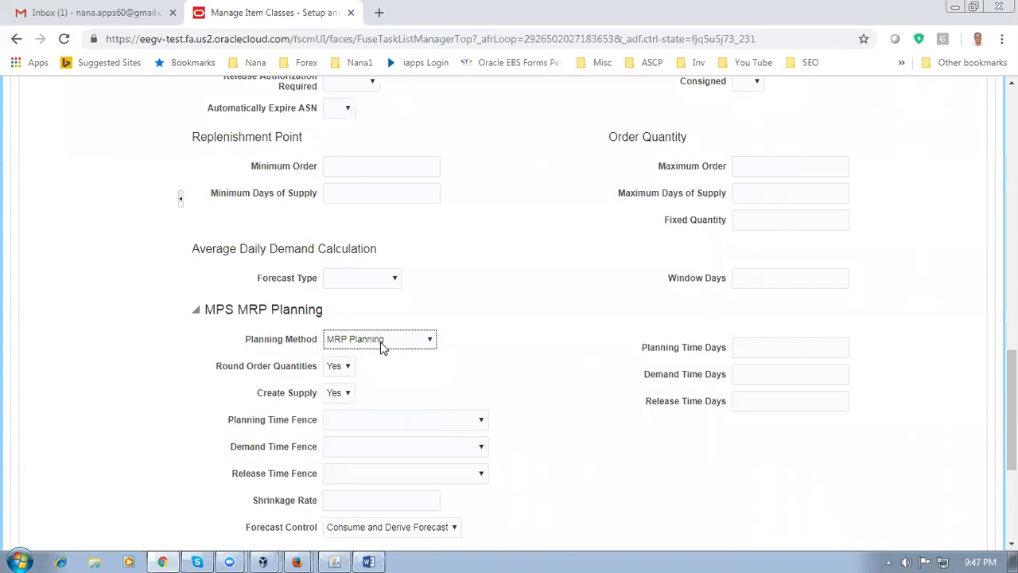
pyautogui.click(539, 347)
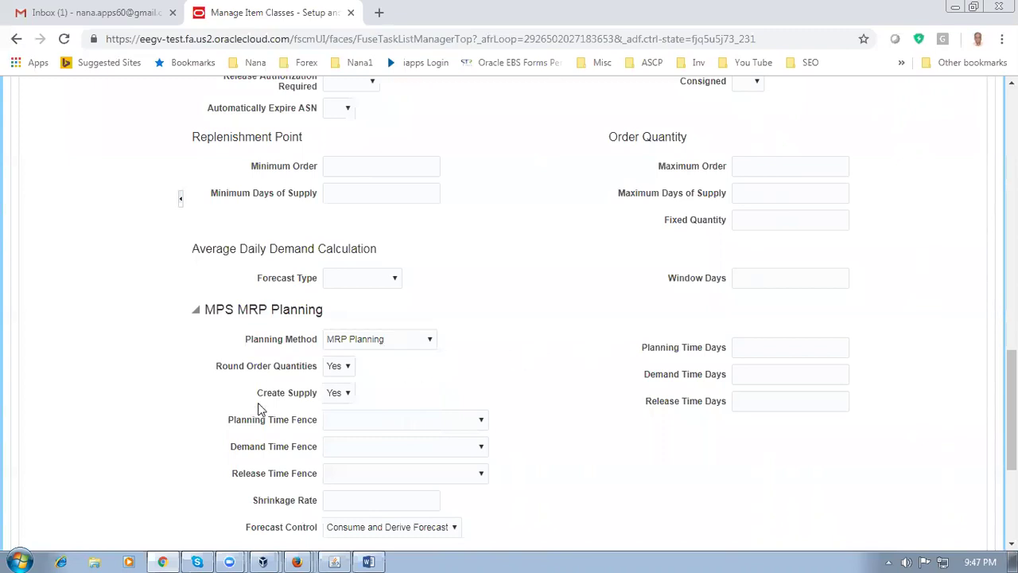
pyautogui.scroll(-2, 539, 372)
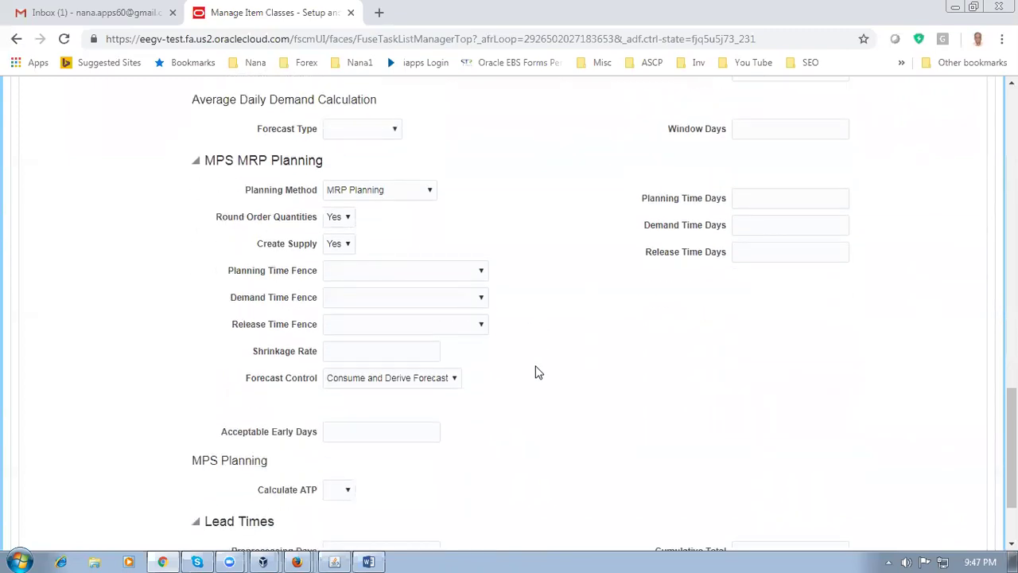
pyautogui.scroll(-2, 537, 372)
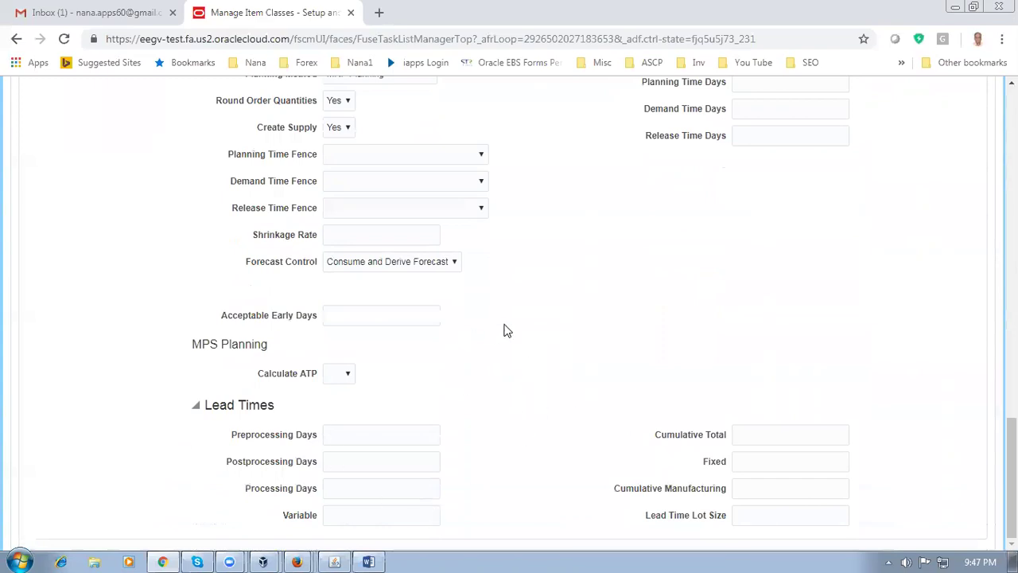
pyautogui.scroll(3, 507, 329)
pyautogui.click(355, 226)
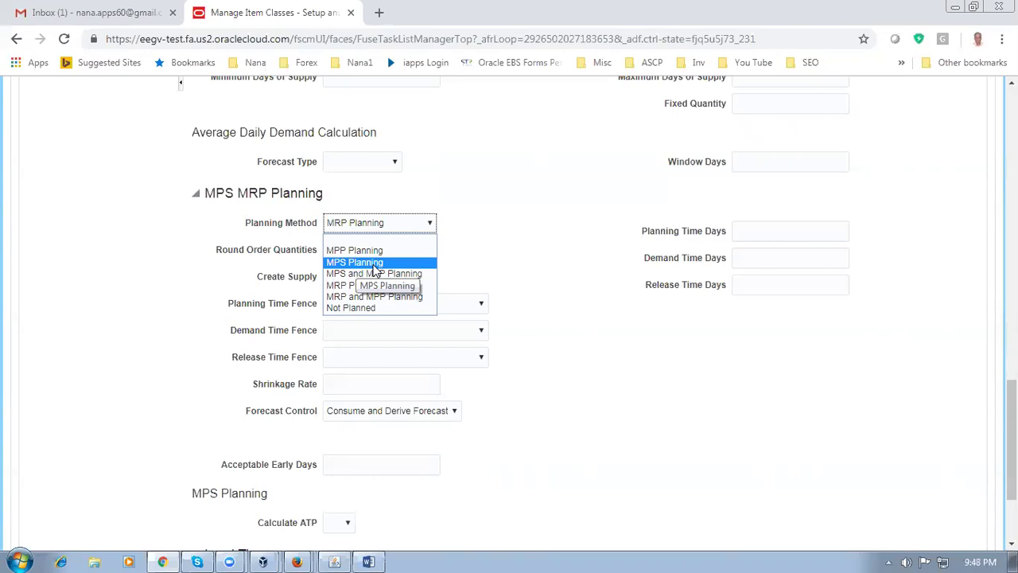
pyautogui.click(518, 257)
pyautogui.click(339, 222)
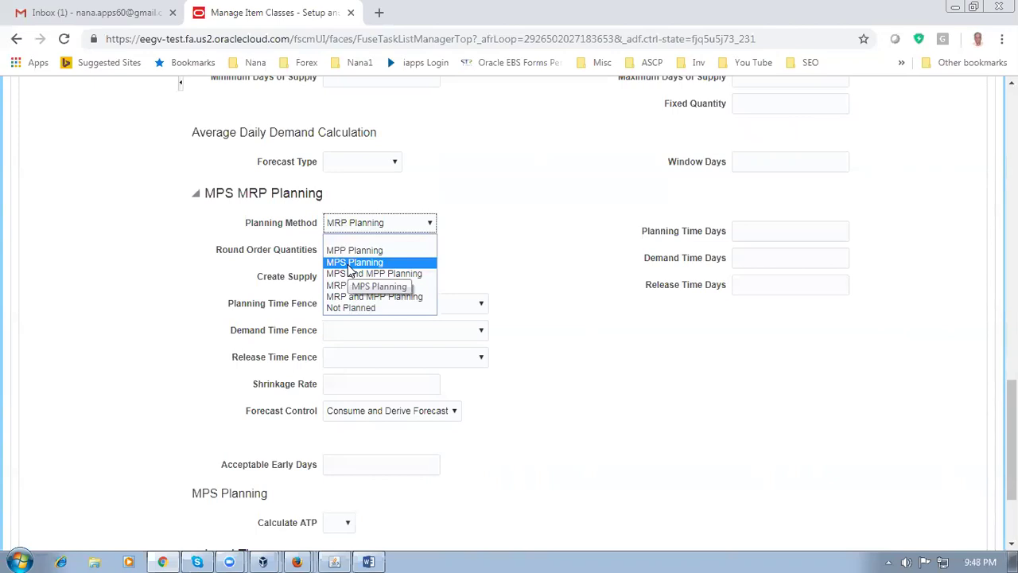
pyautogui.click(371, 228)
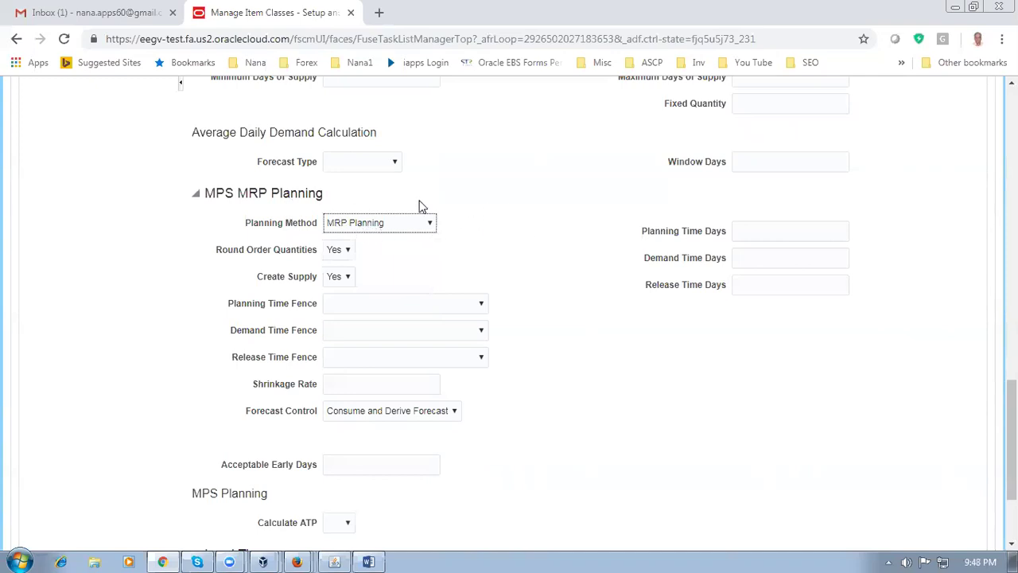
pyautogui.click(517, 229)
pyautogui.click(368, 225)
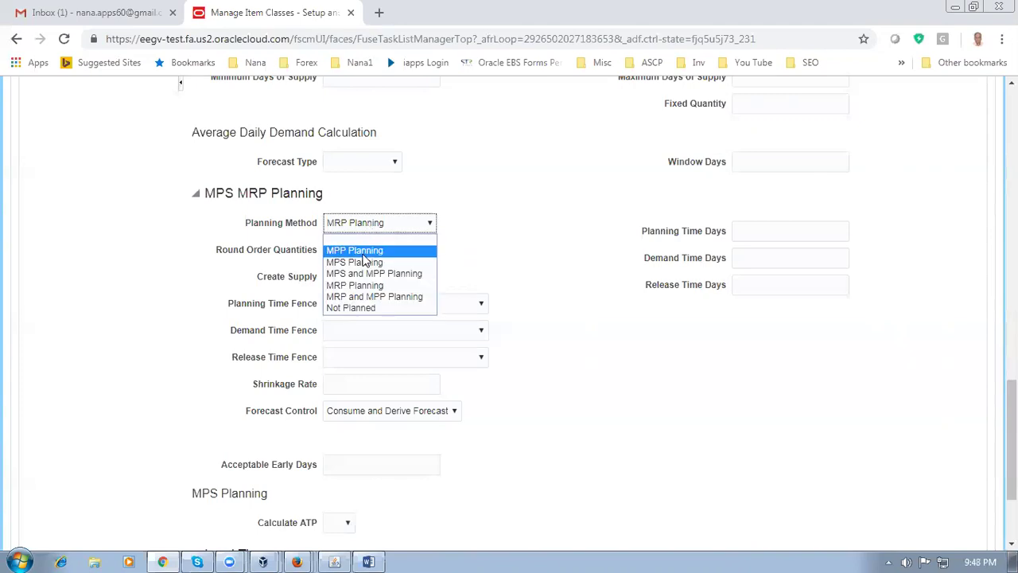
pyautogui.click(501, 232)
pyautogui.scroll(-1, 503, 233)
pyautogui.scroll(-3, 502, 233)
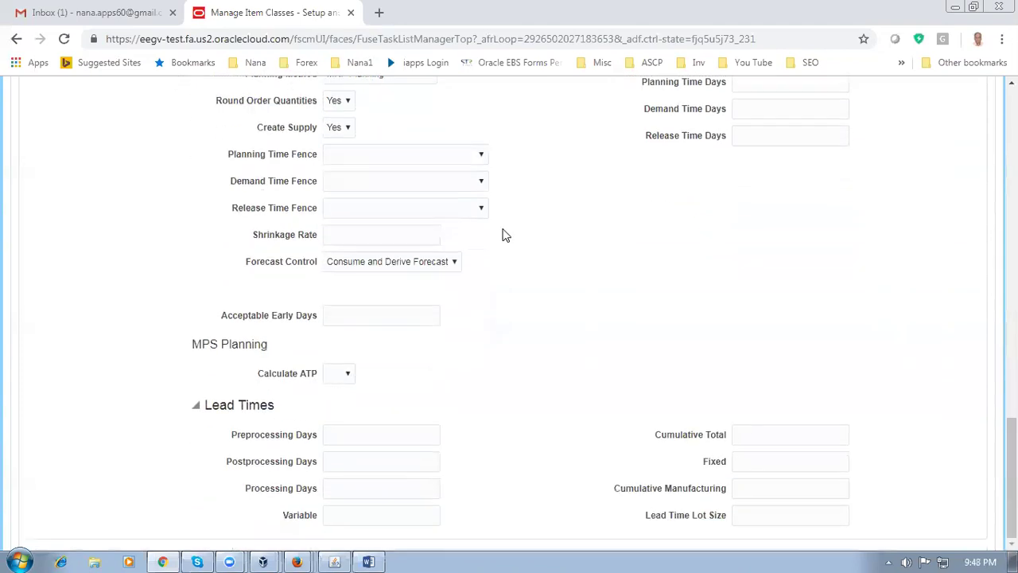
pyautogui.scroll(6, 502, 235)
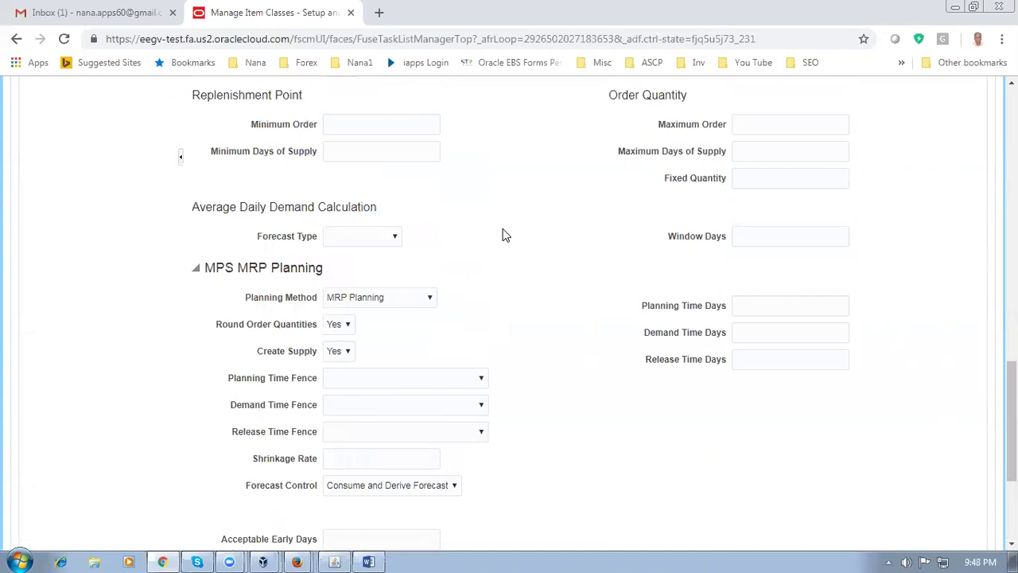
pyautogui.scroll(12, 502, 235)
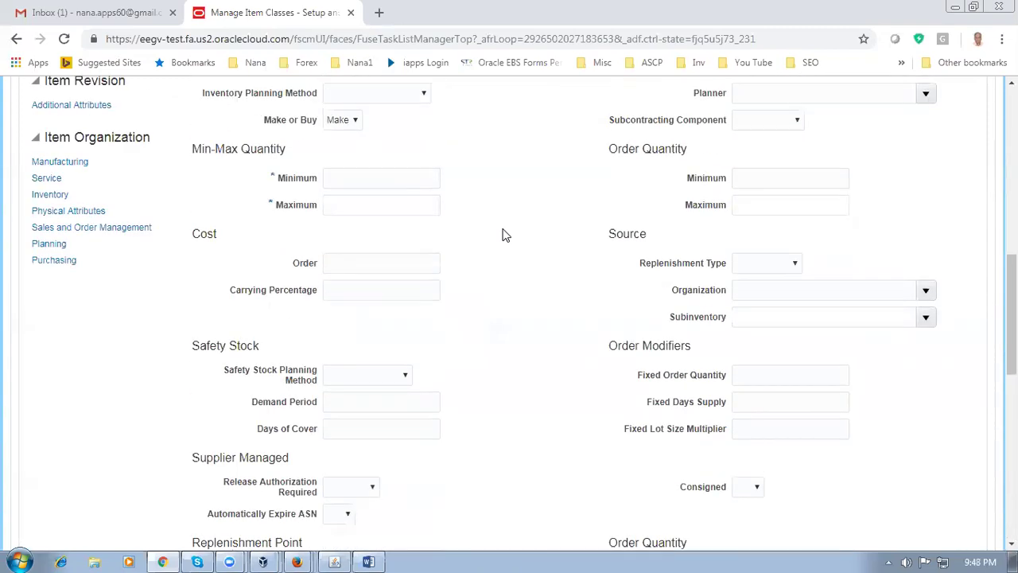
pyautogui.scroll(4, 491, 286)
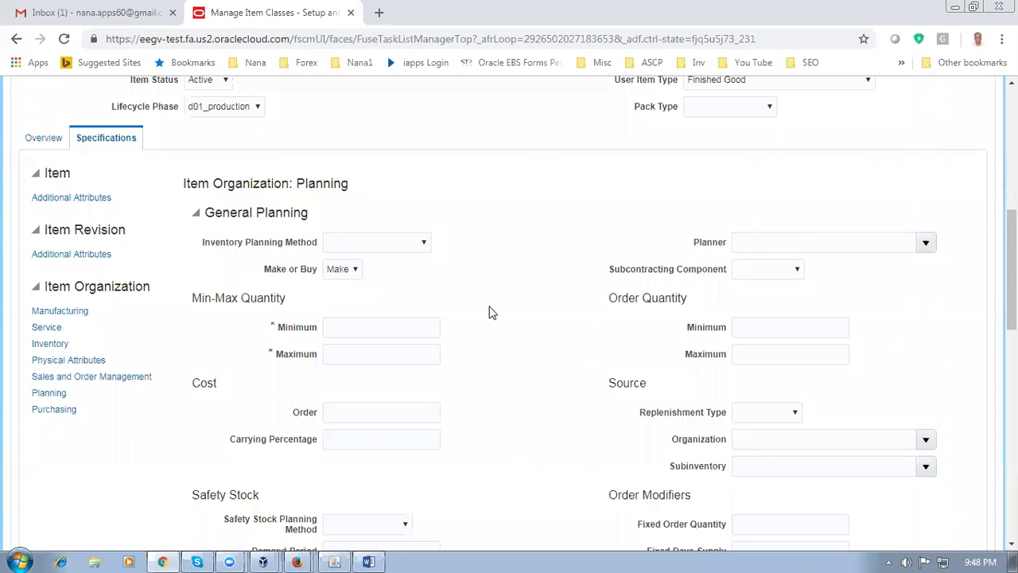
pyautogui.scroll(-8, 488, 310)
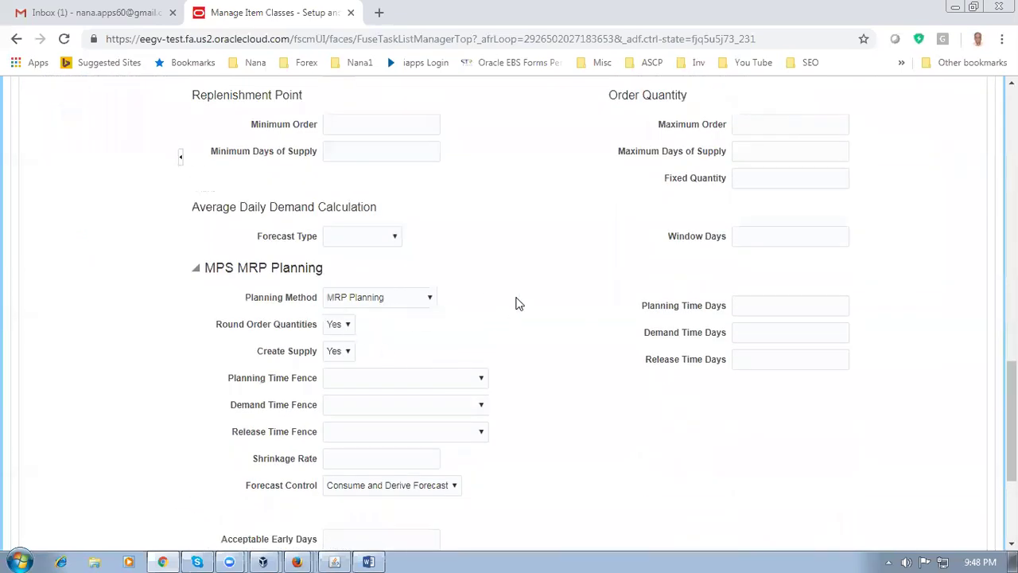
pyautogui.scroll(2, 515, 303)
pyautogui.scroll(3, 514, 303)
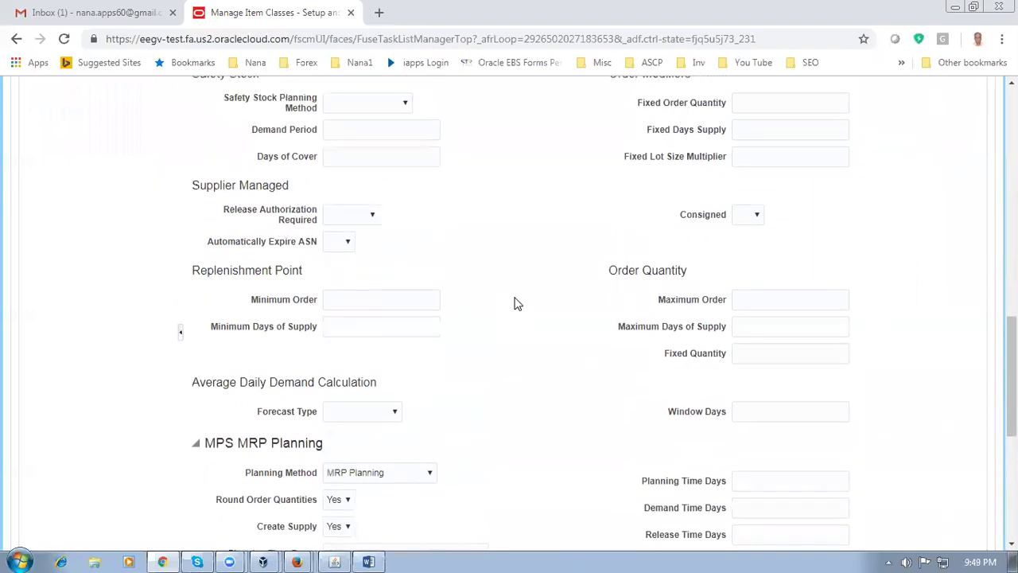
# Change the template's Purchasing List Price from 1 to 3
pyautogui.click(44, 191)
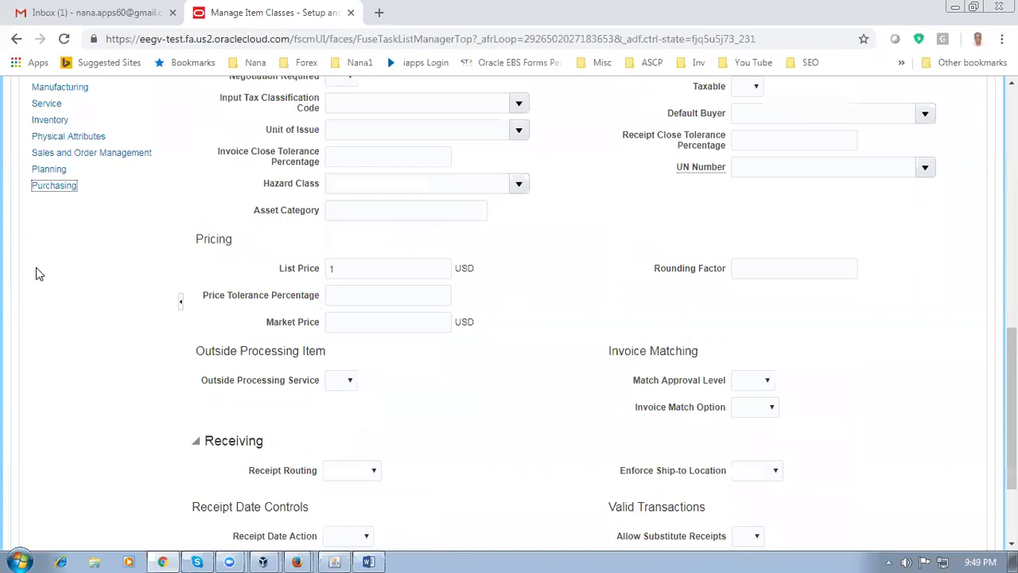
pyautogui.moveTo(351, 268); pyautogui.dragTo(330, 268)
pyautogui.write('3')
pyautogui.click(103, 347)
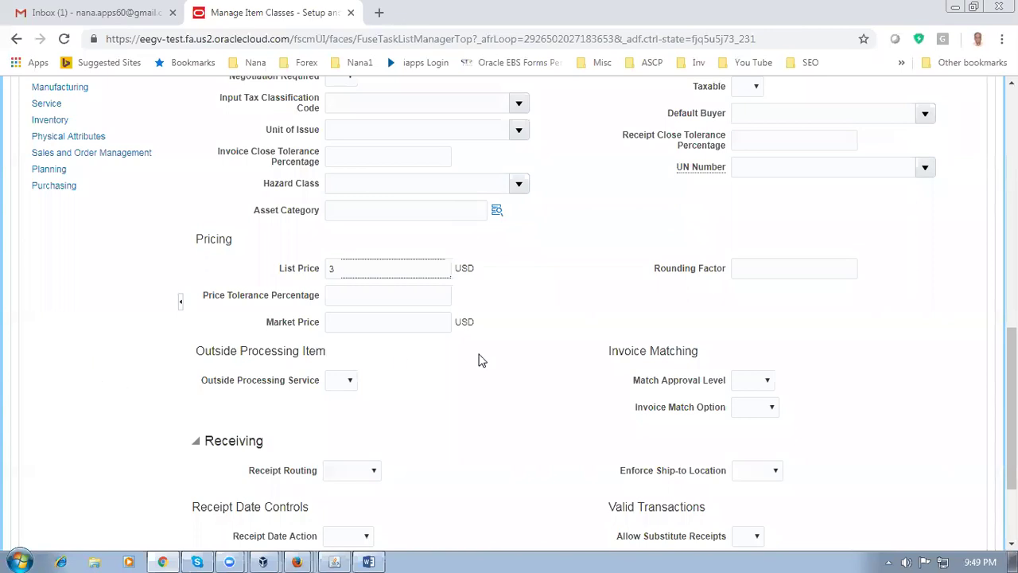
# Check what the Purchasable setting means, then bring up the EBS Master Item form
pyautogui.scroll(4, 483, 362)
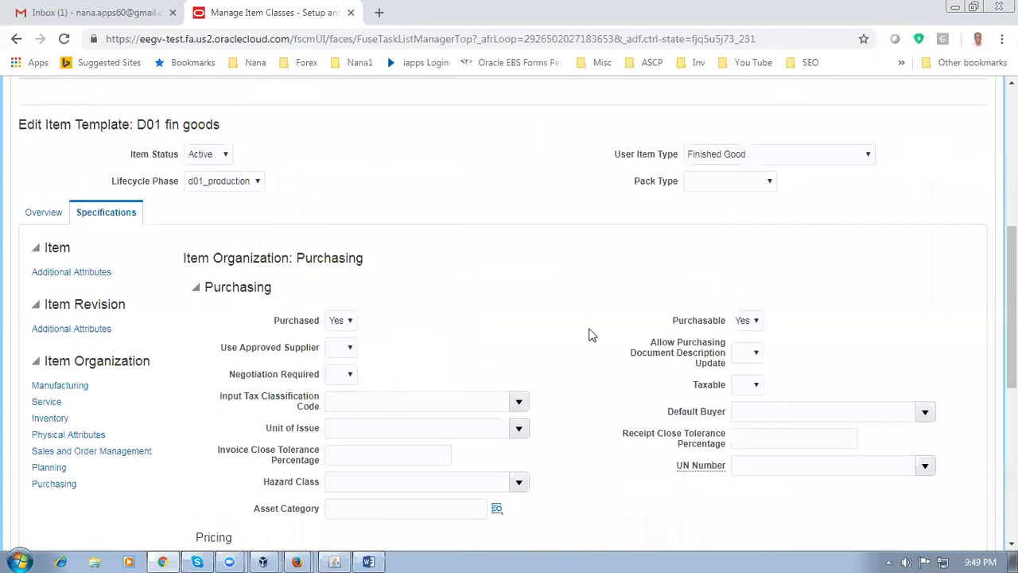
pyautogui.click(700, 322)
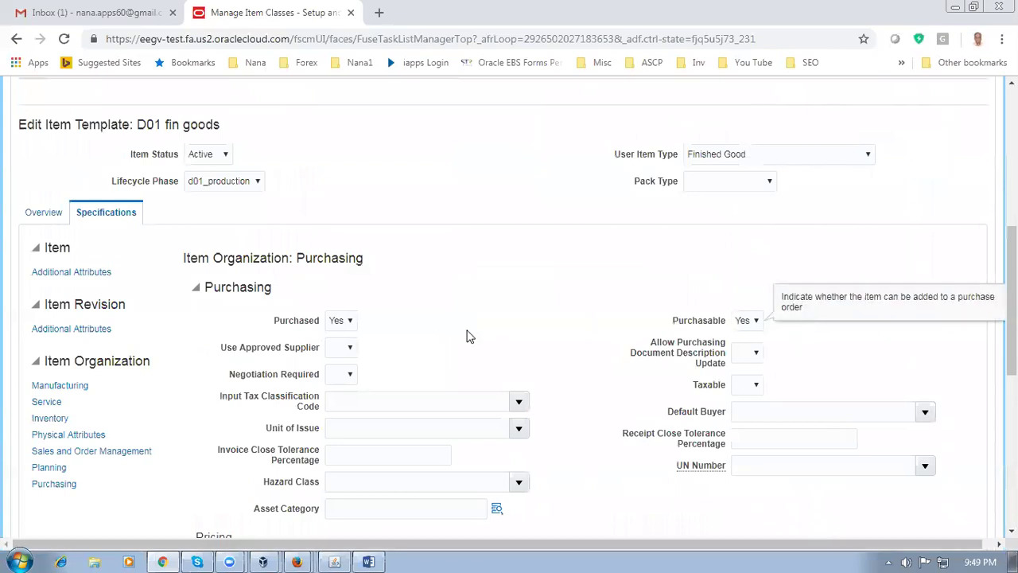
pyautogui.scroll(-3, 467, 335)
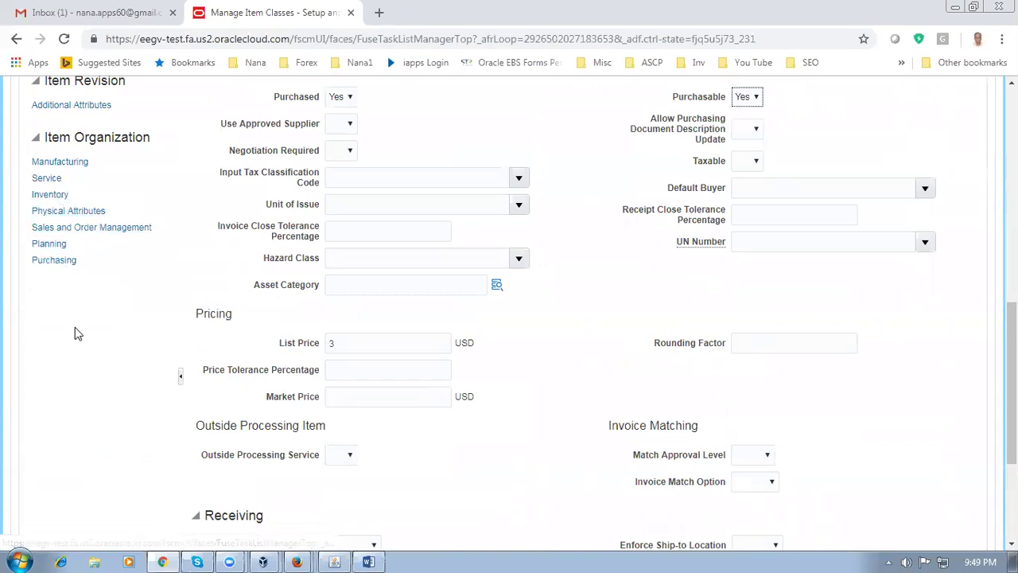
pyautogui.click(330, 560)
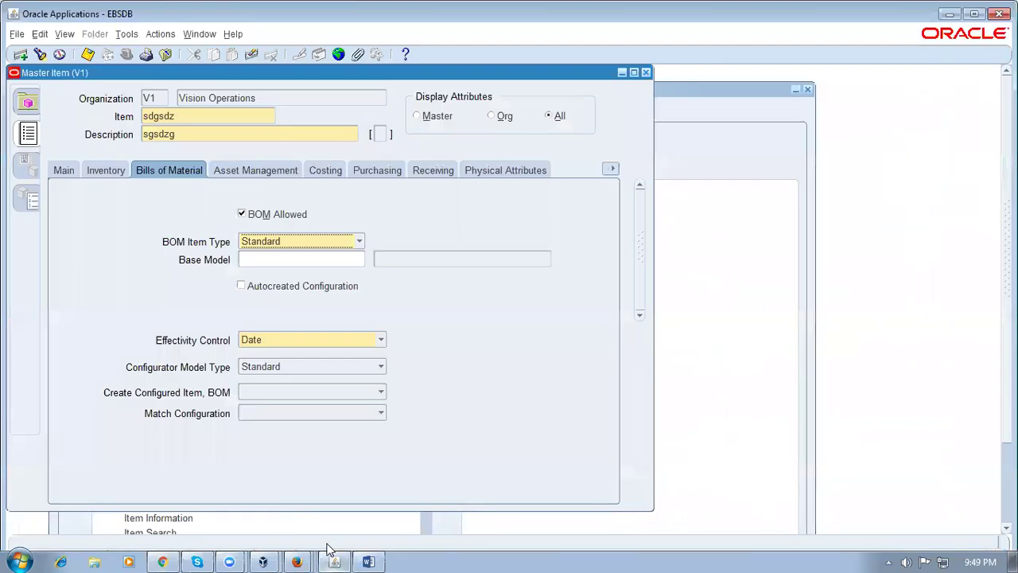
# View the Master Item form's full tab list, then return to Manage Item Classes in Chrome
pyautogui.click(612, 168)
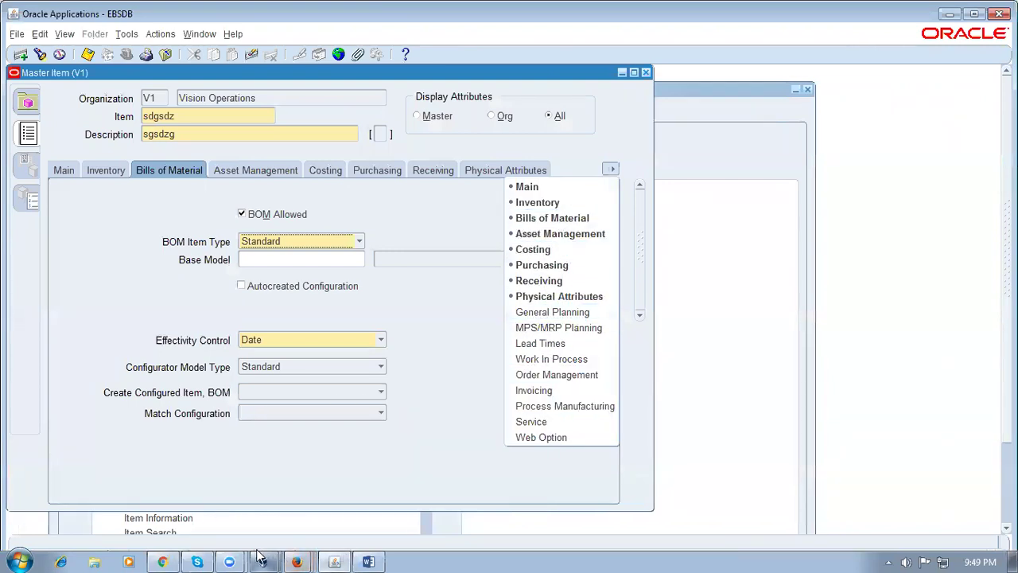
pyautogui.click(297, 562)
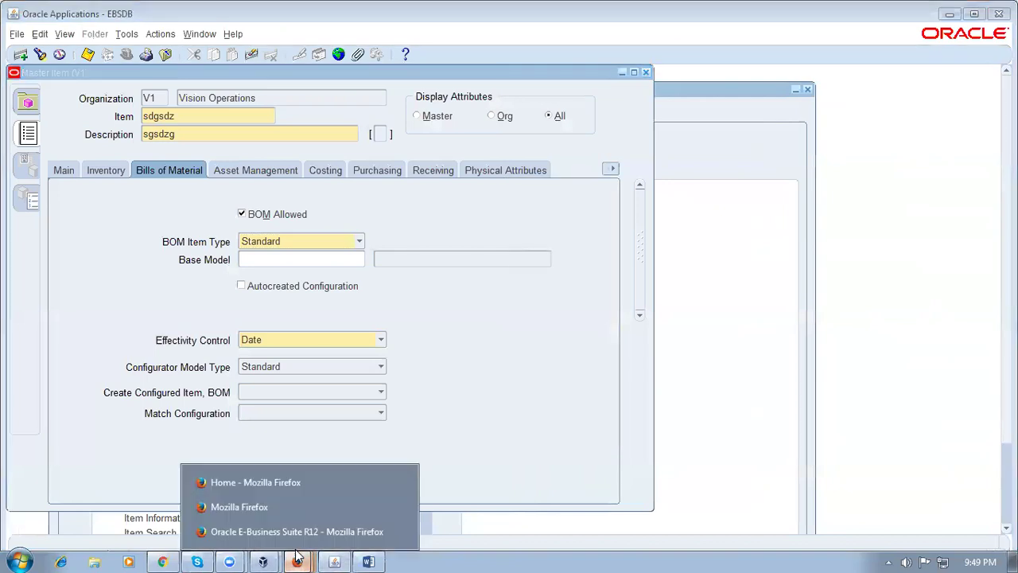
pyautogui.click(168, 560)
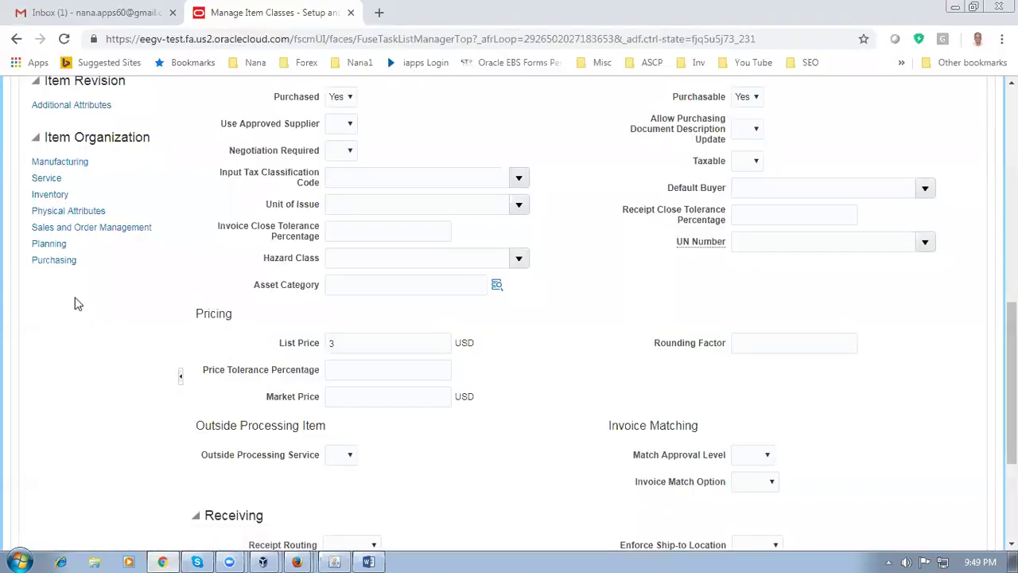
# Scroll through the D01 fin goods Manufacturing attributes, then bring the EBS Master Item form forward
pyautogui.click(63, 161)
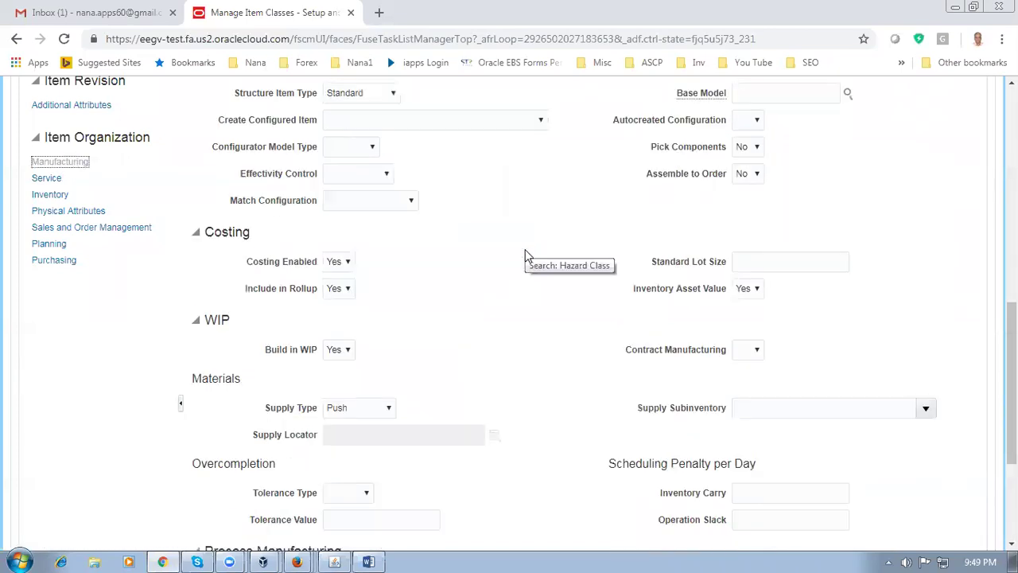
pyautogui.scroll(3, 524, 257)
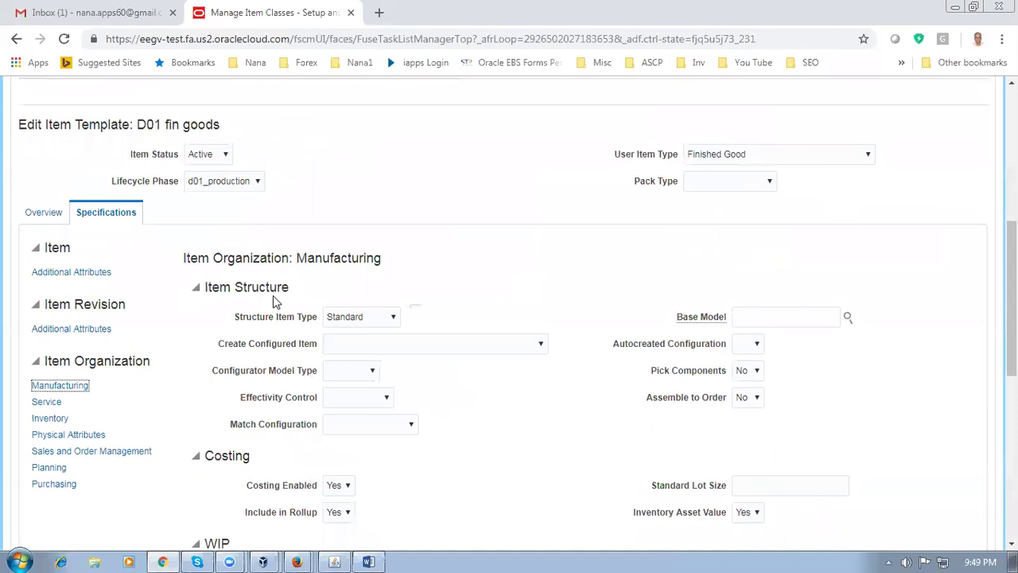
pyautogui.scroll(-3, 270, 330)
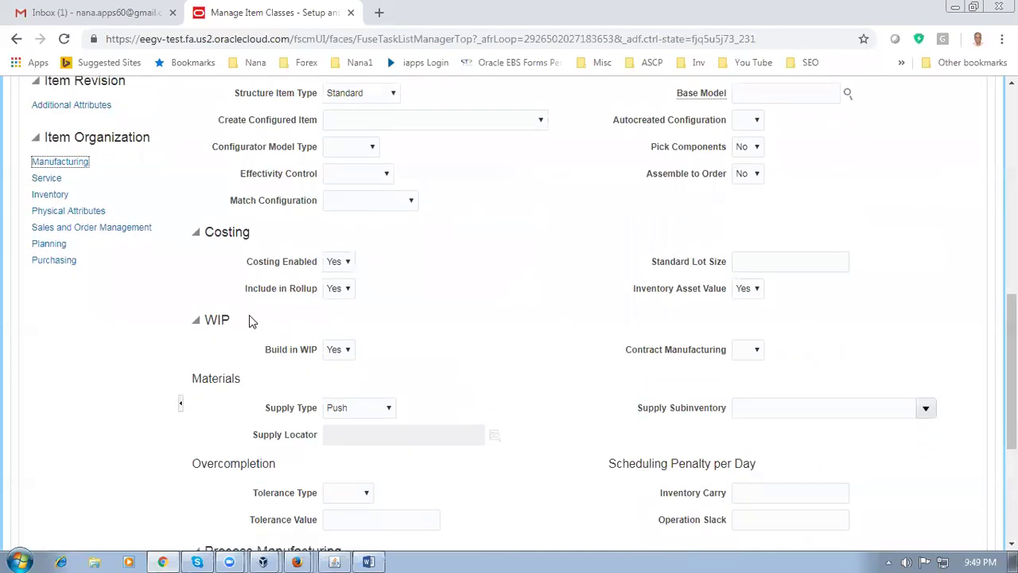
pyautogui.scroll(-3, 376, 354)
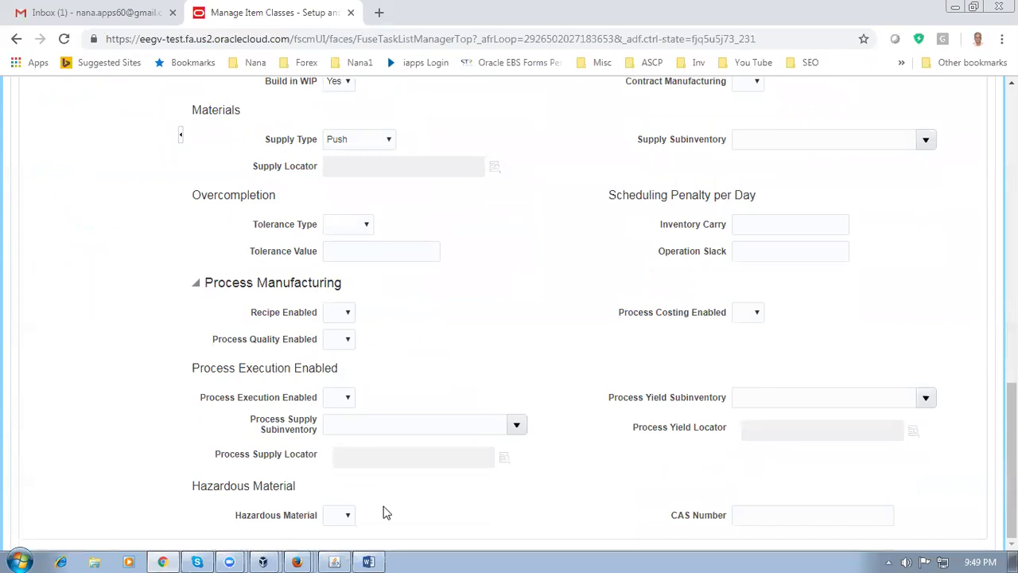
pyautogui.click(334, 562)
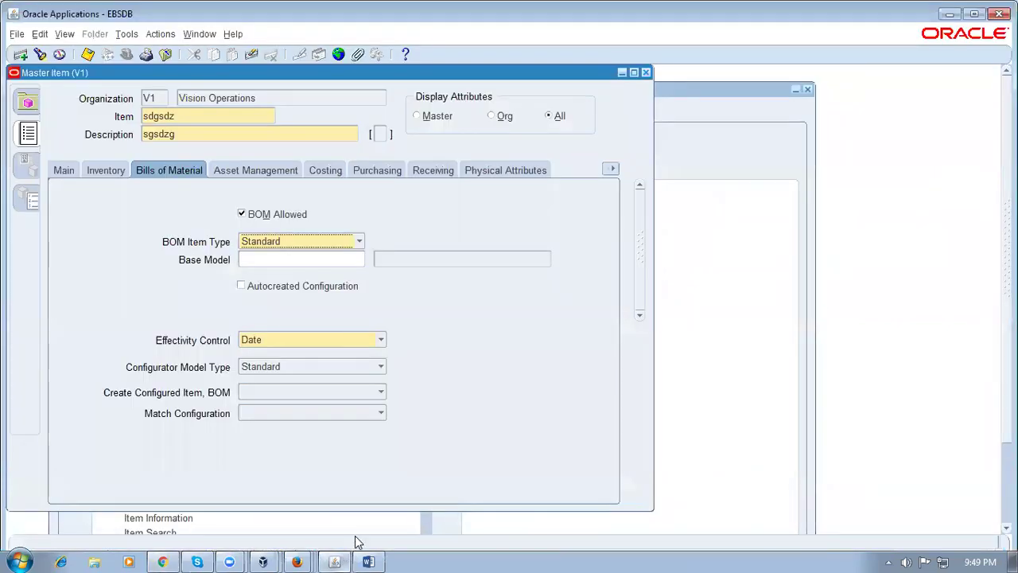
# Check the Master Item's Bills of Material and Main attributes, then return to Manage Item Classes
pyautogui.click(612, 168)
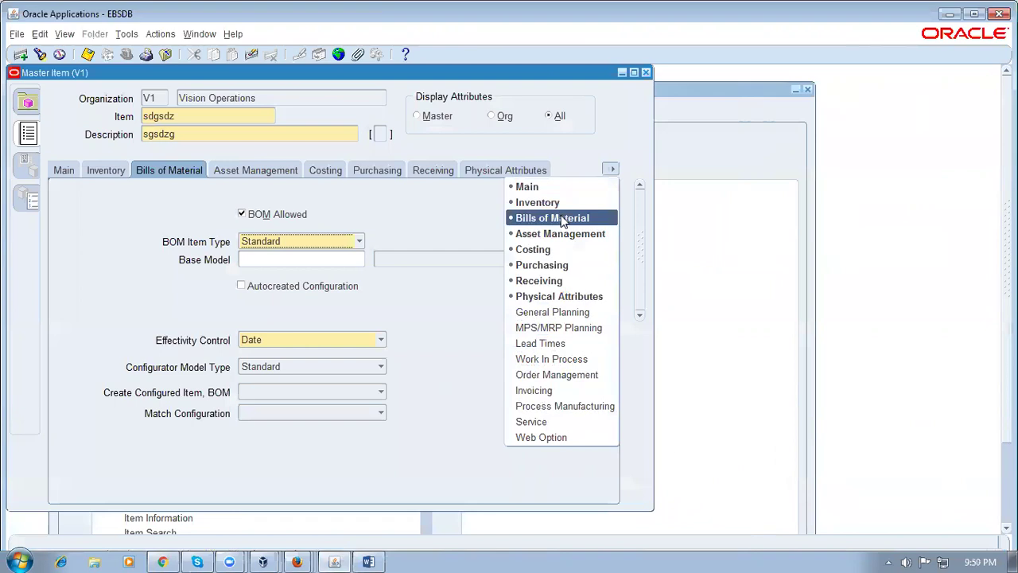
pyautogui.click(401, 225)
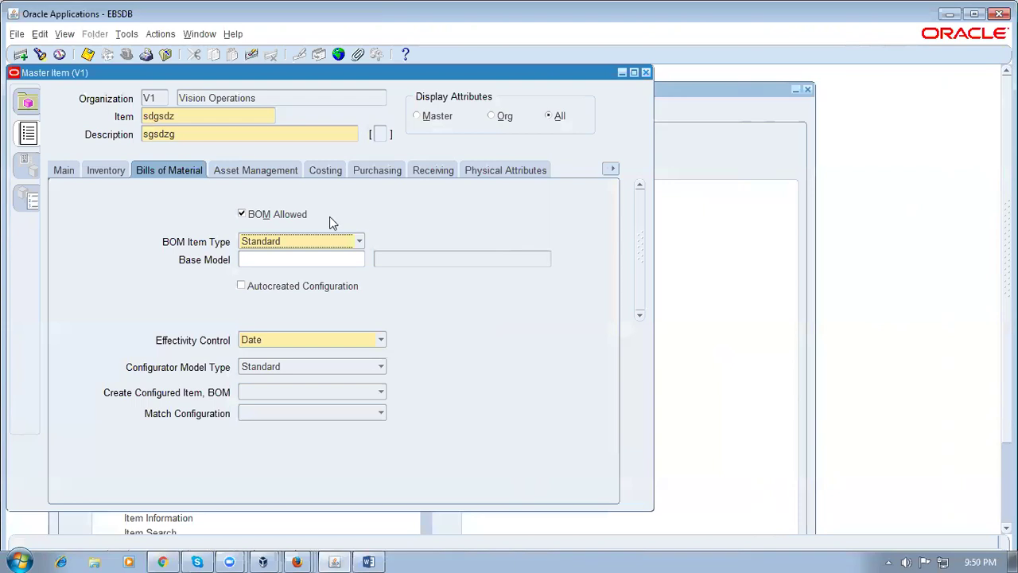
pyautogui.click(55, 170)
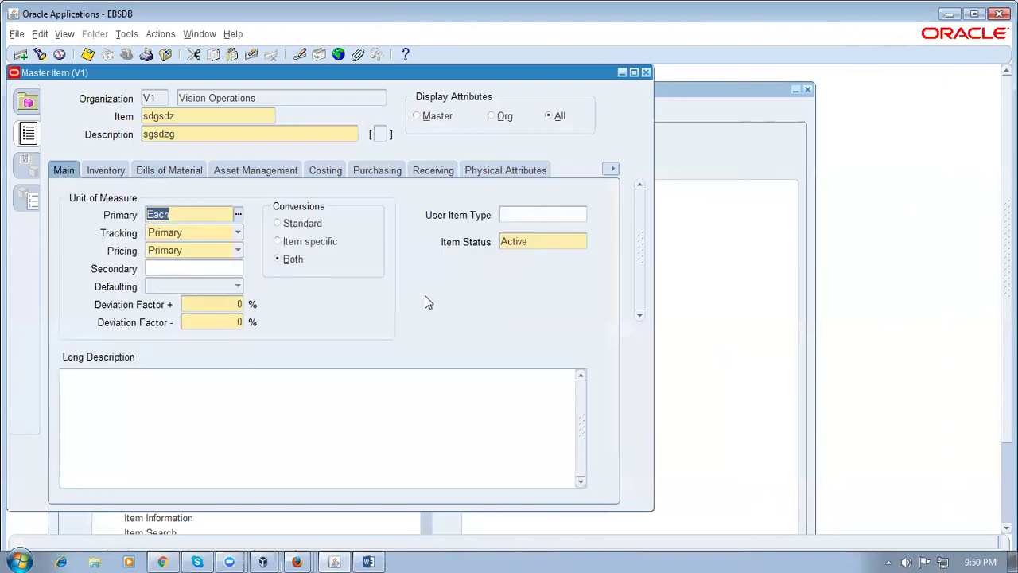
pyautogui.click(159, 558)
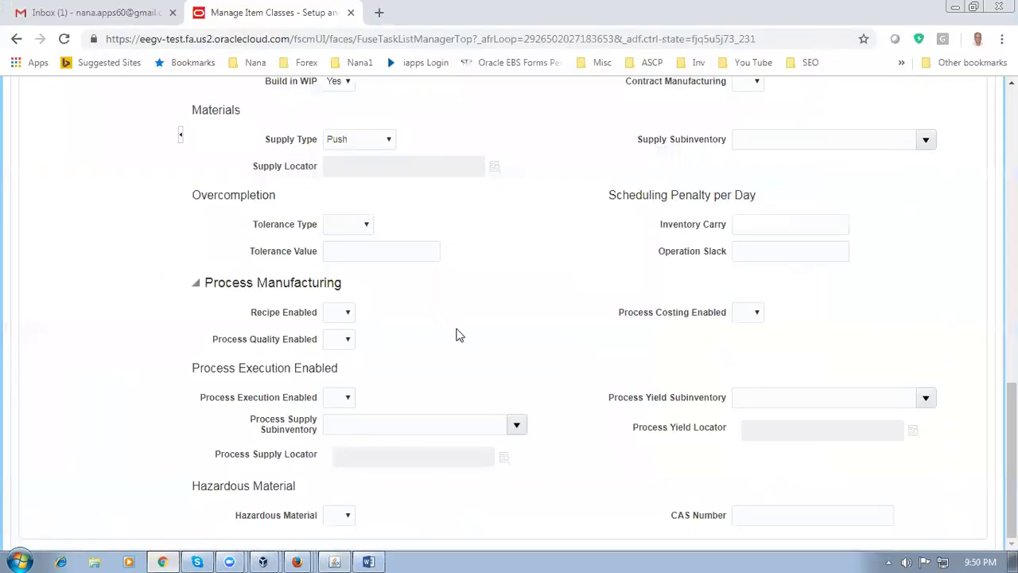
# Save and close the Root Item Class edits, returning to the Manage Item Classes search results
pyautogui.scroll(5, 496, 324)
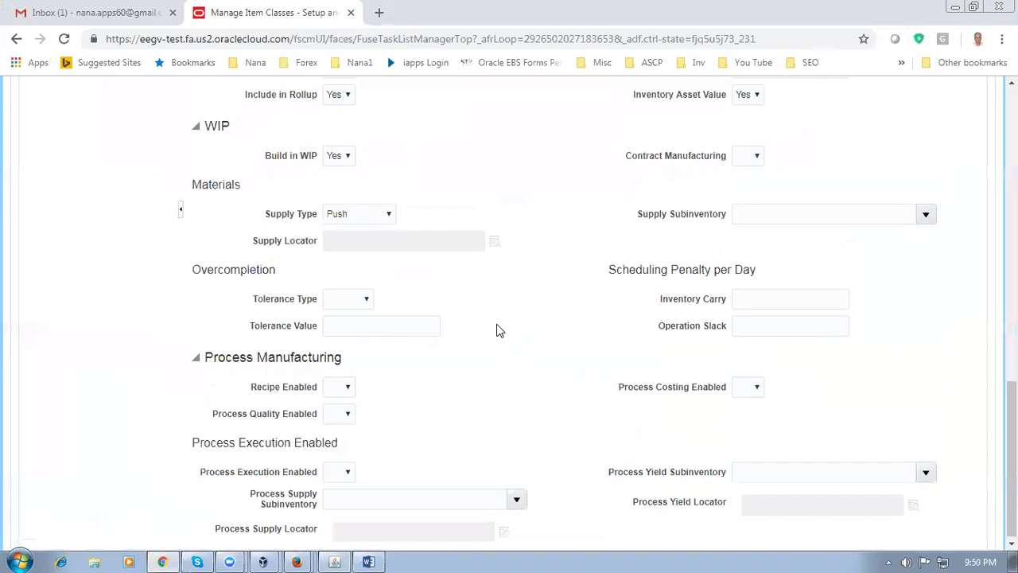
pyautogui.scroll(3, 496, 330)
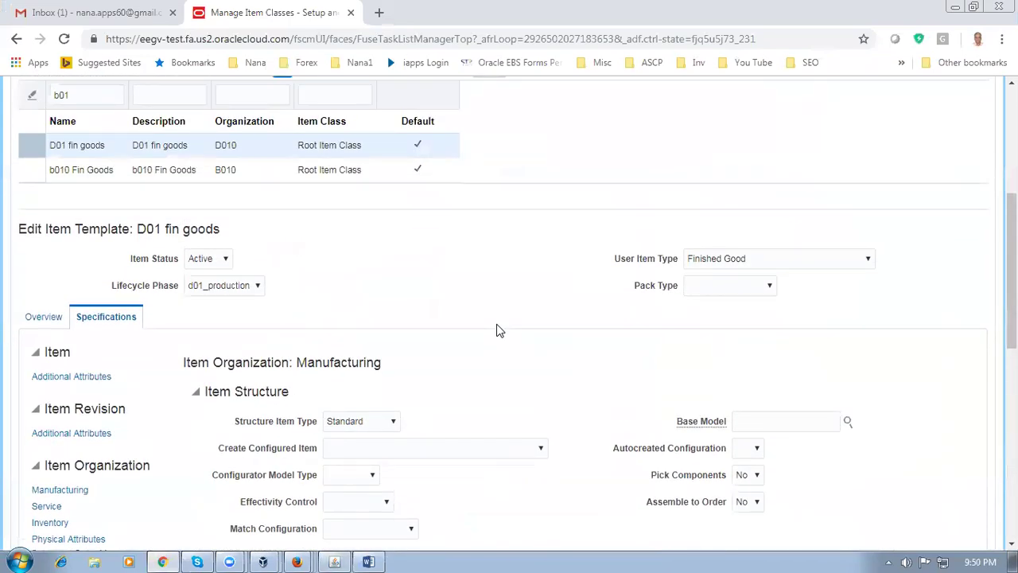
pyautogui.scroll(4, 496, 330)
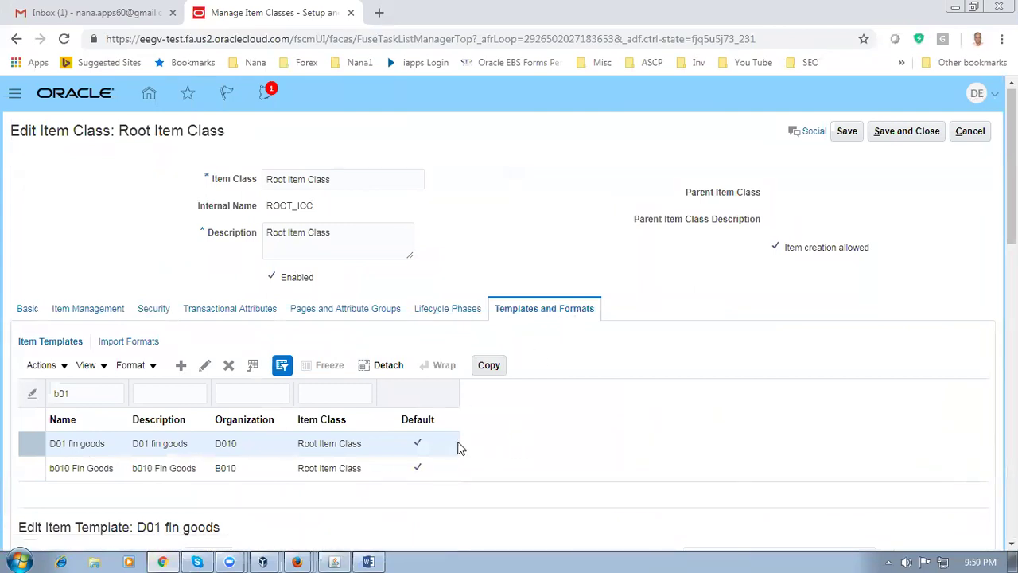
pyautogui.click(920, 139)
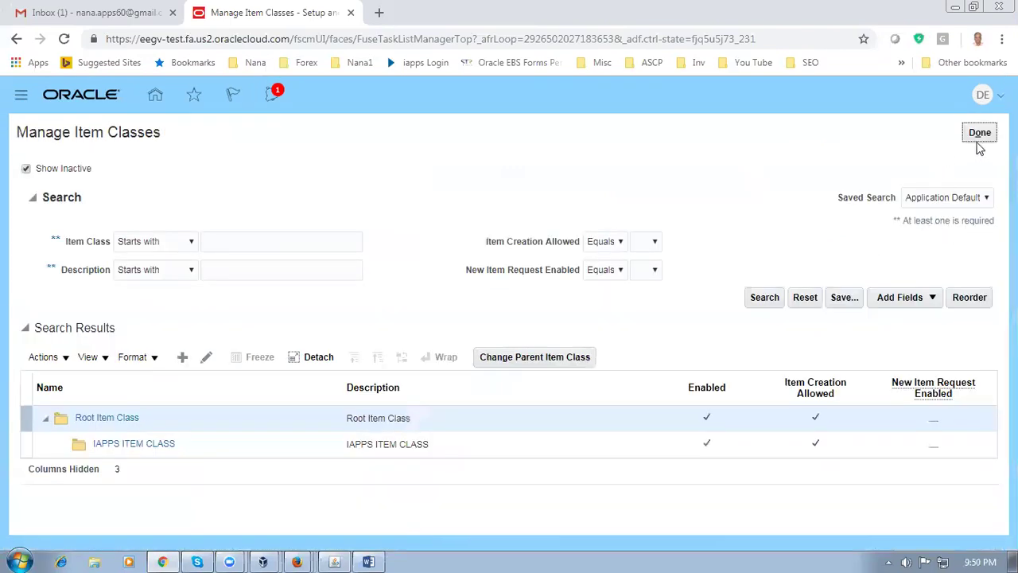
pyautogui.click(979, 134)
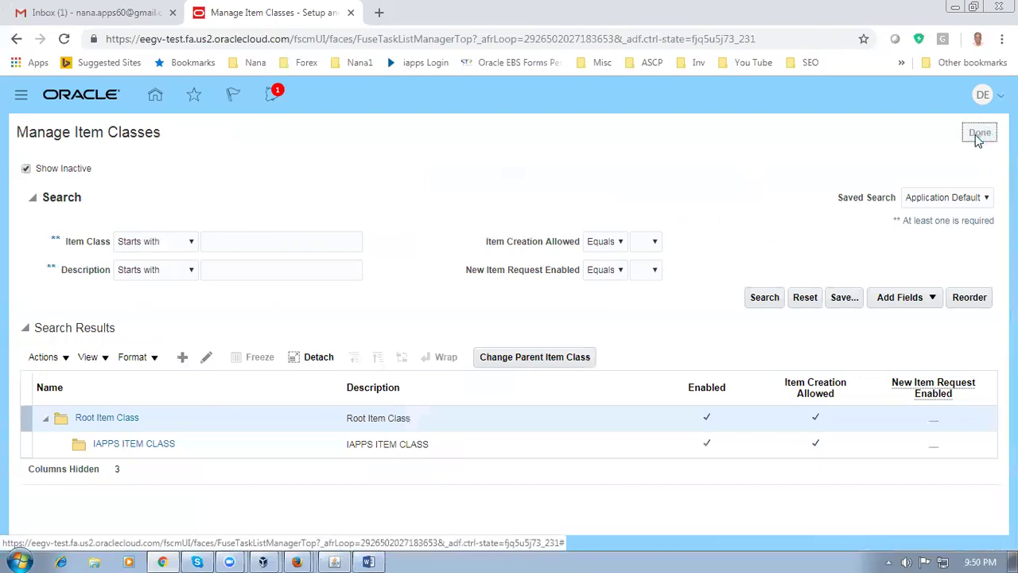
# Leave the item classes task and go to Product Management > Product Information Management from Home
pyautogui.click(983, 132)
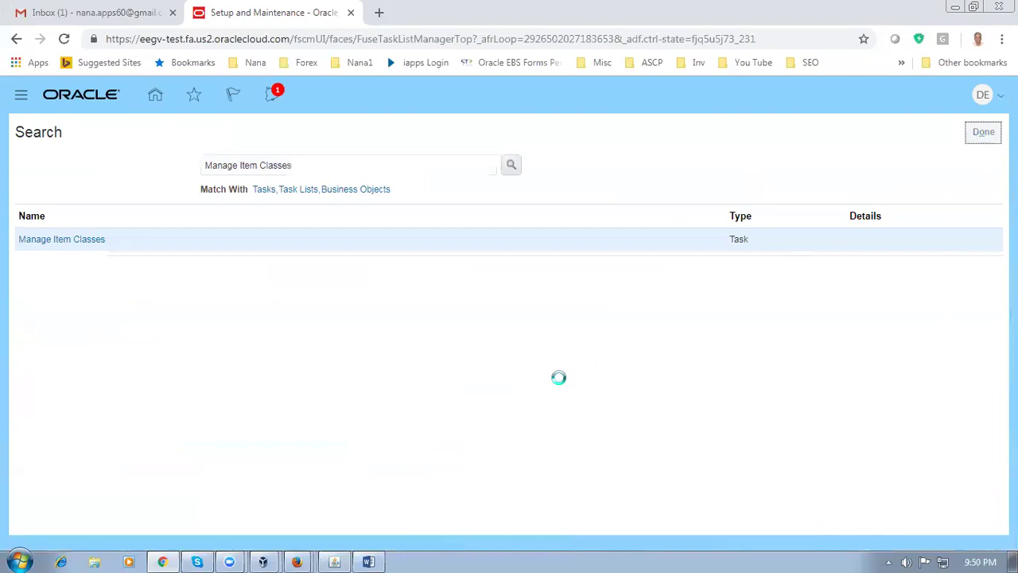
pyautogui.click(148, 95)
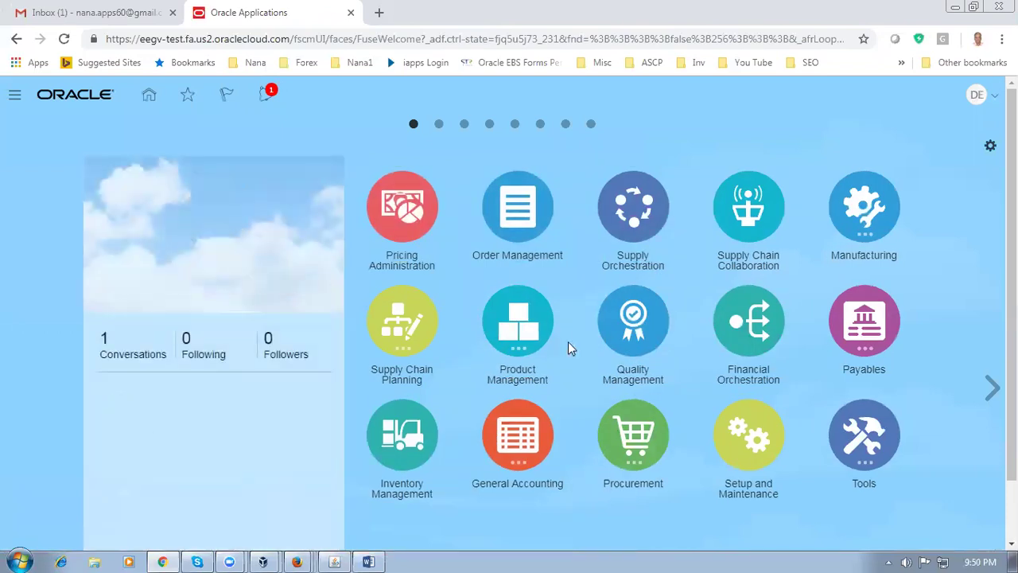
pyautogui.click(518, 324)
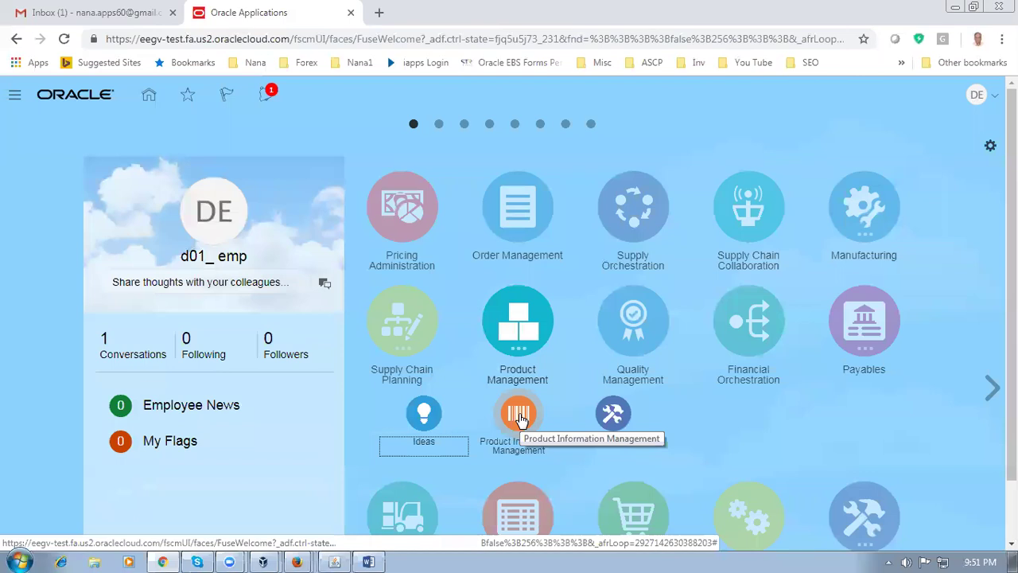
pyautogui.click(521, 419)
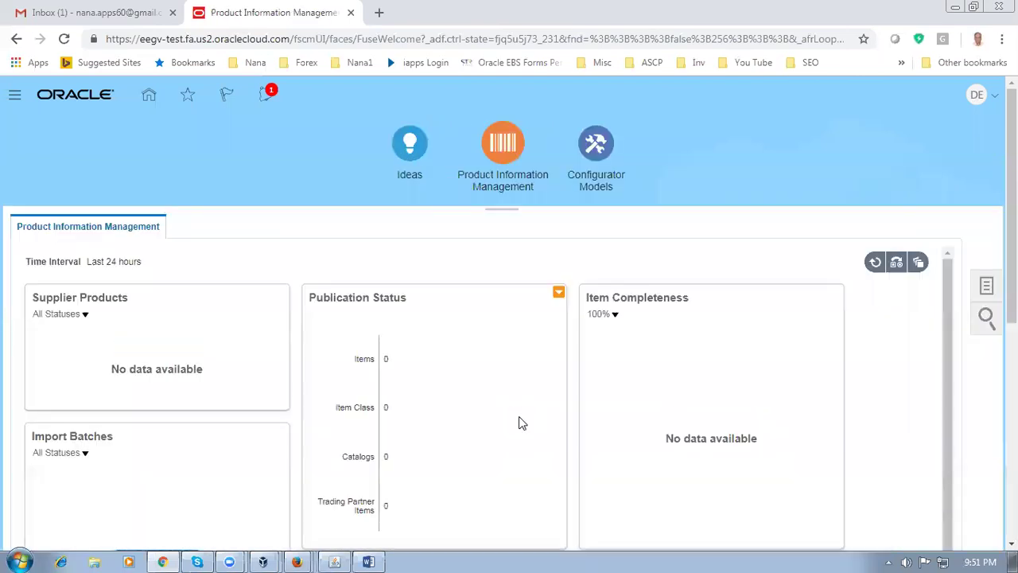
# Start a new item from Tasks > Create Item, then switch to the EBS Master Item form
pyautogui.click(985, 287)
pyautogui.click(868, 240)
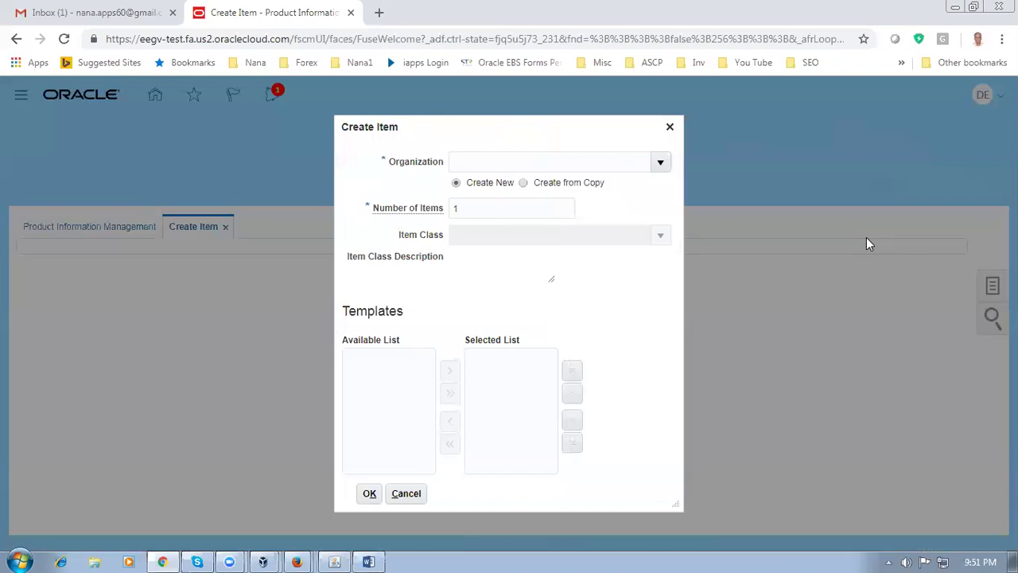
pyautogui.click(334, 562)
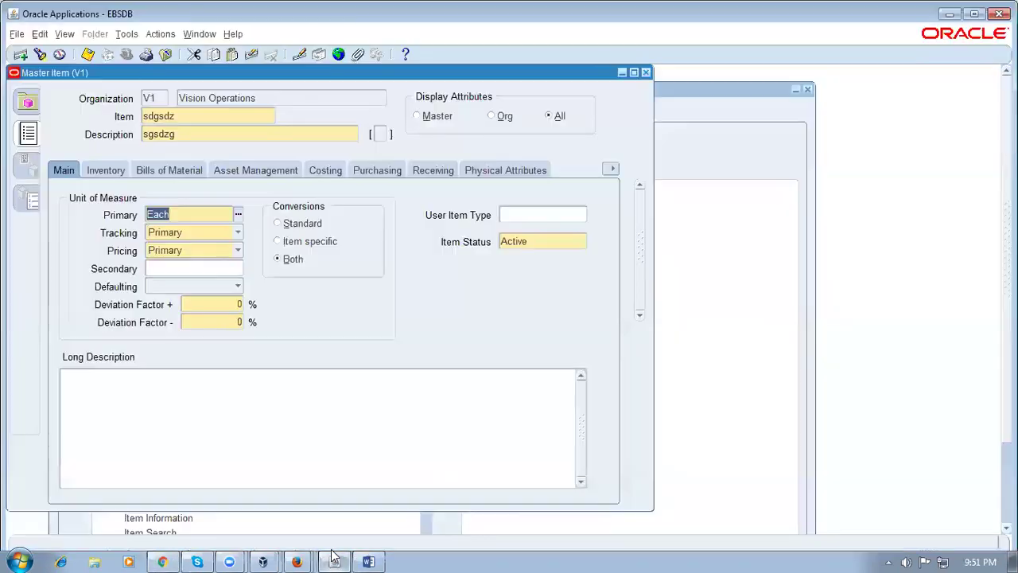
# Clear the Master Item form without saving and enter item zfghd with description cxfhcd
pyautogui.click(645, 72)
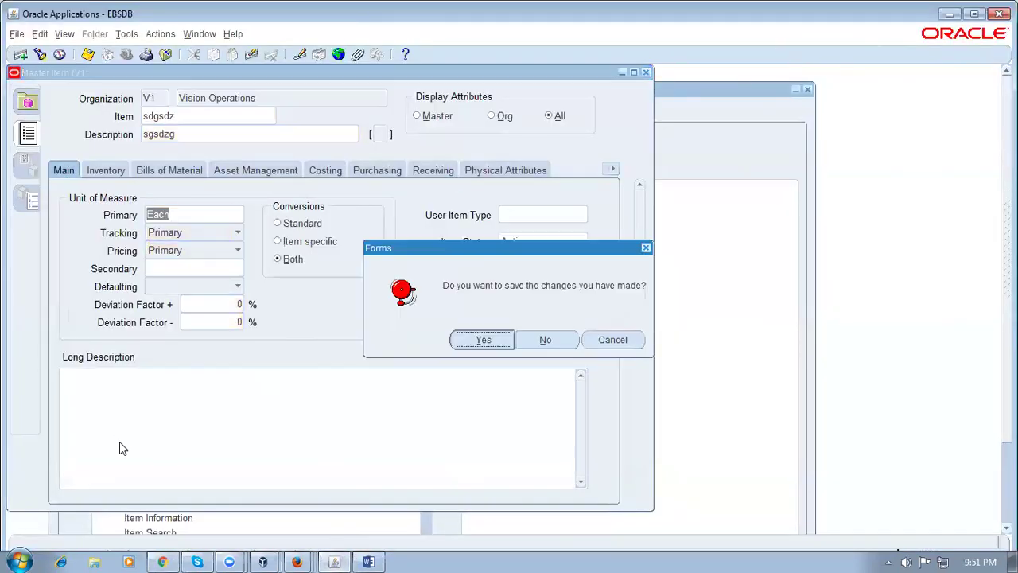
pyautogui.press('Tab')
pyautogui.press('Return')
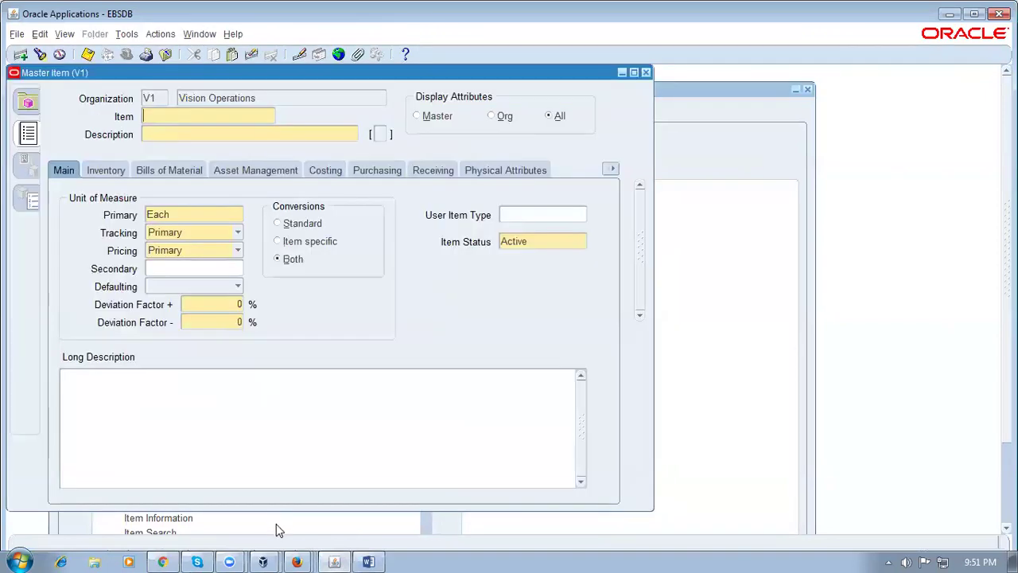
pyautogui.write('zfghd')
pyautogui.click(246, 130)
pyautogui.write('cxfhcd')
# Apply the Purchased Item template via Tools > Copy From, then return to Fusion's Create Item dialog
pyautogui.click(126, 34)
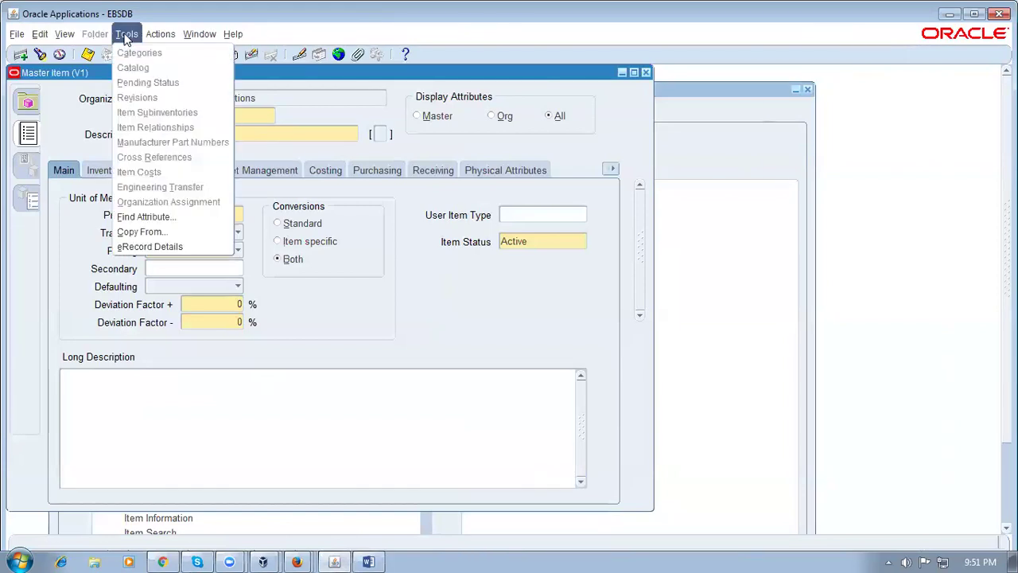
pyautogui.click(140, 232)
pyautogui.write('pur')
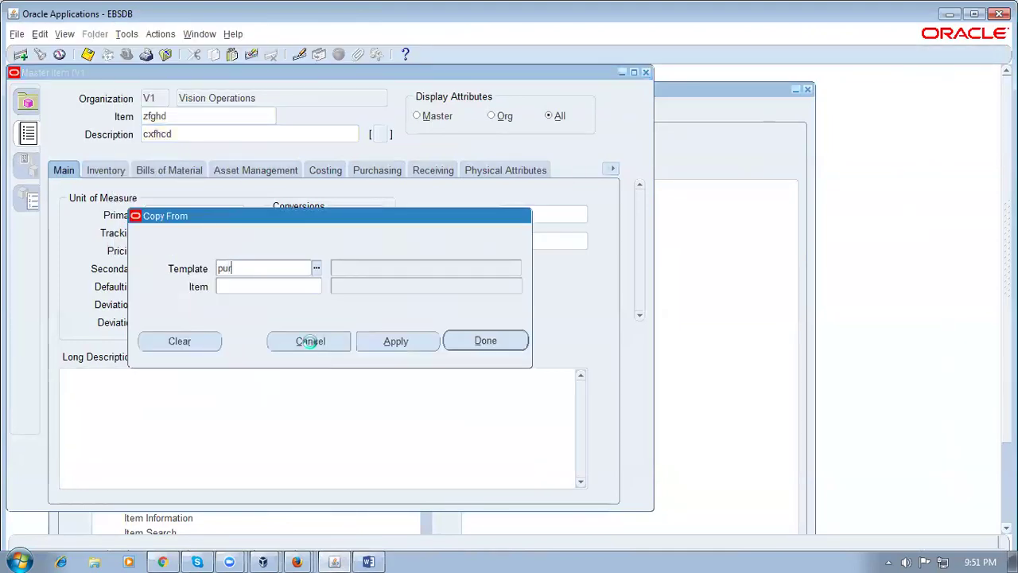
pyautogui.press('Tab')
pyautogui.click(480, 341)
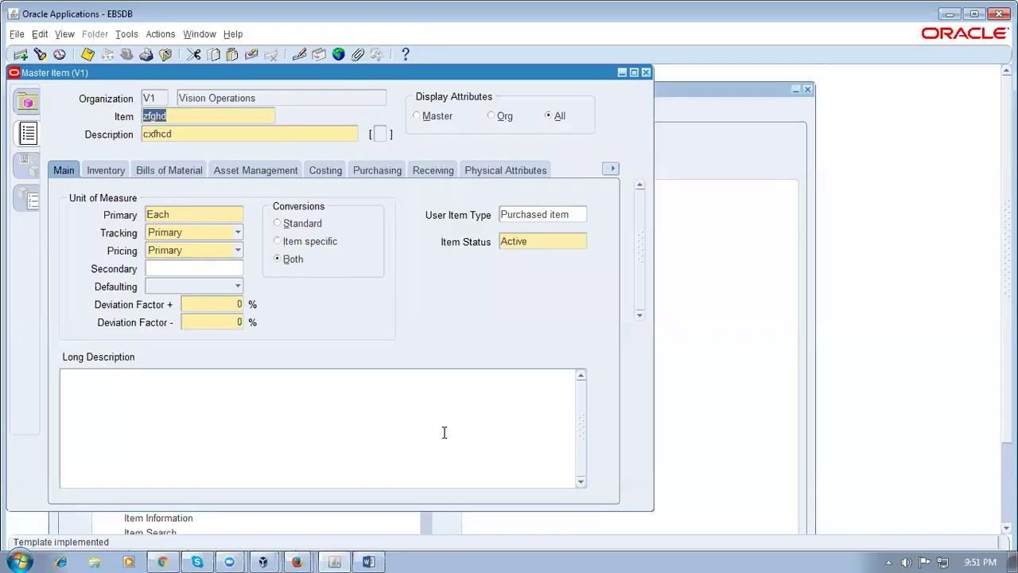
pyautogui.click(162, 98)
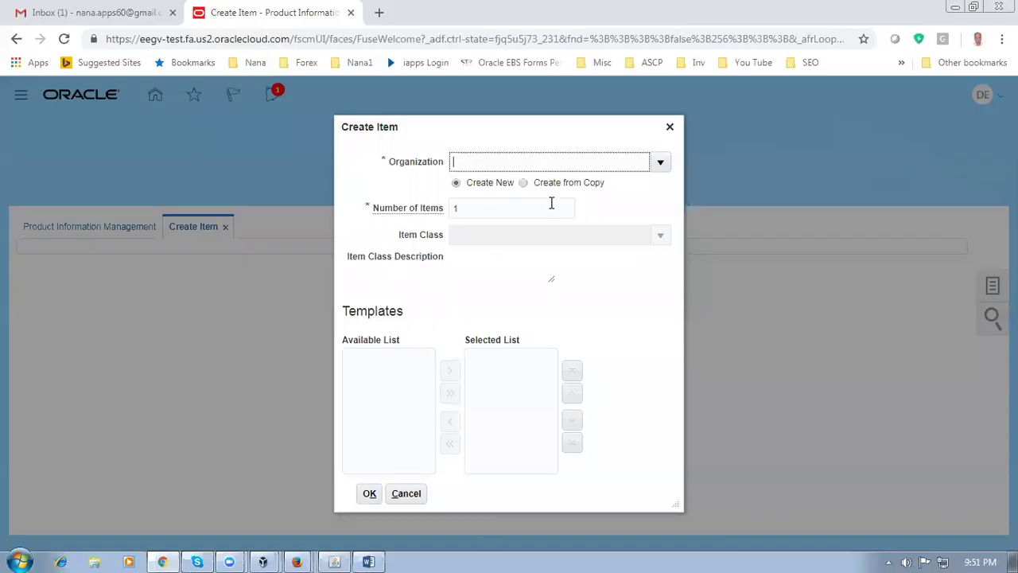
# Create an item draft in organization D010 with Root Item Class and the D01 fin goods template
pyautogui.write('D01')
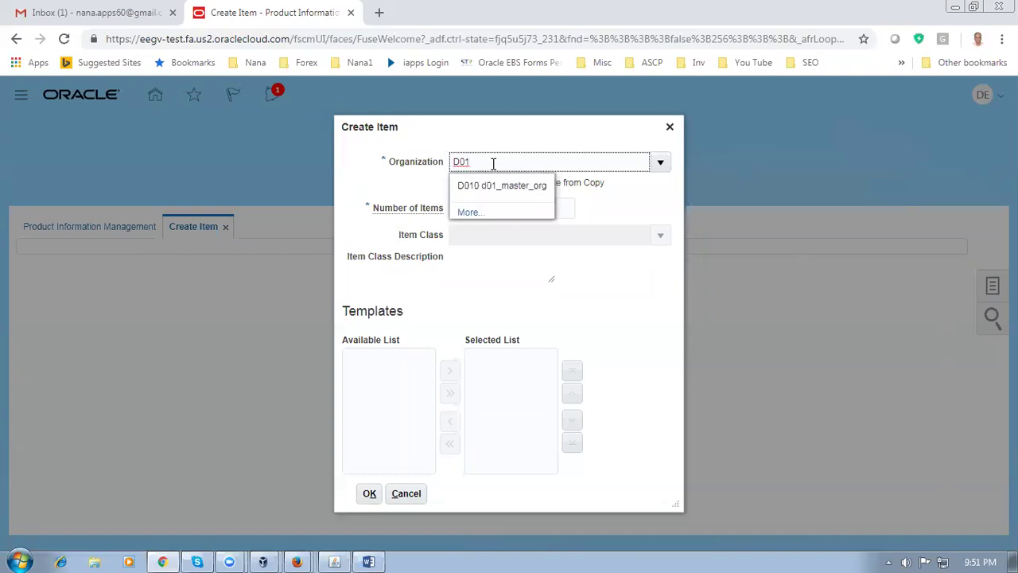
pyautogui.press('BackSpace')
pyautogui.press('BackSpace')
pyautogui.press('BackSpace')
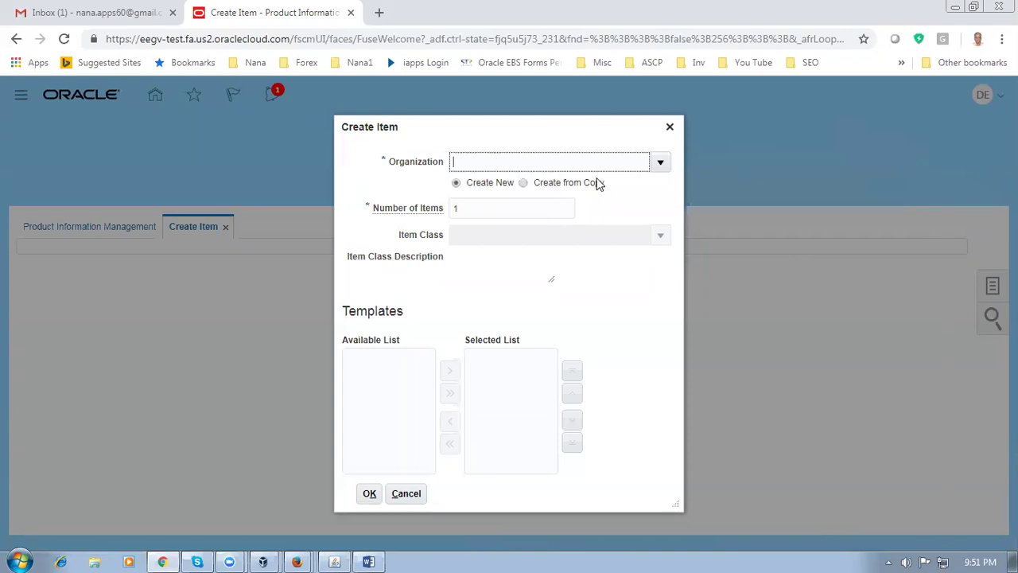
pyautogui.click(661, 163)
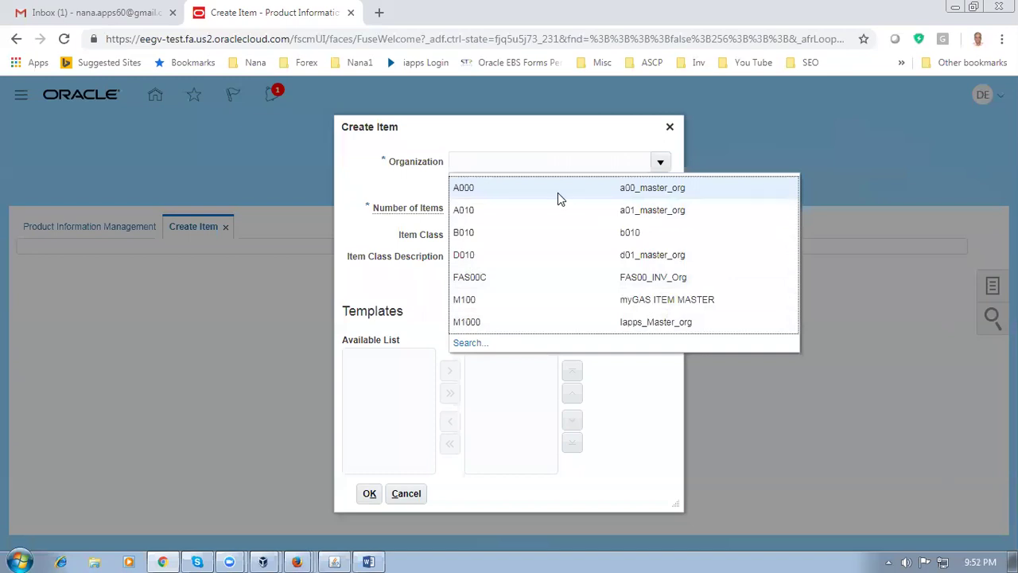
pyautogui.click(541, 363)
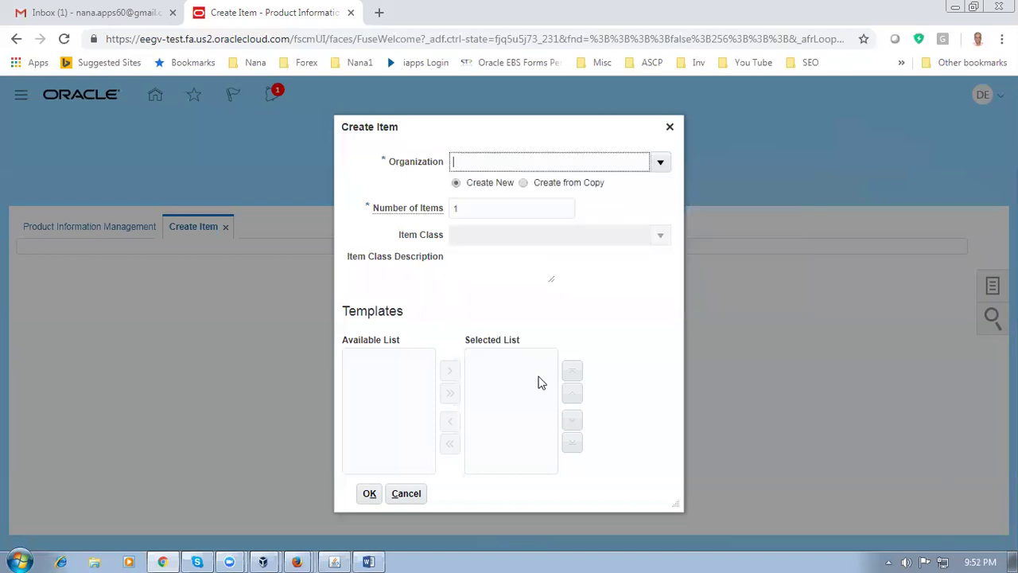
pyautogui.click(485, 237)
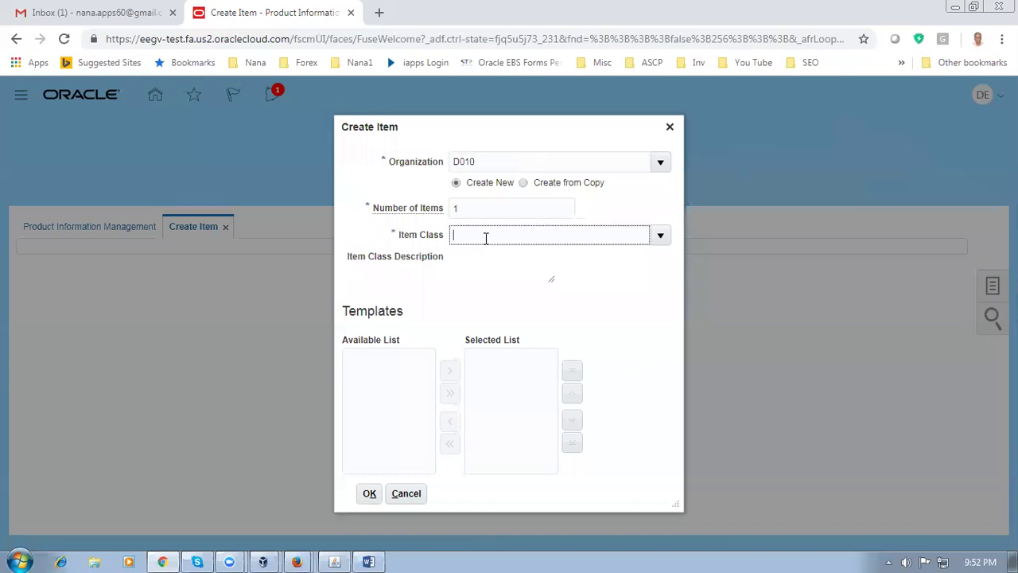
pyautogui.write('root')
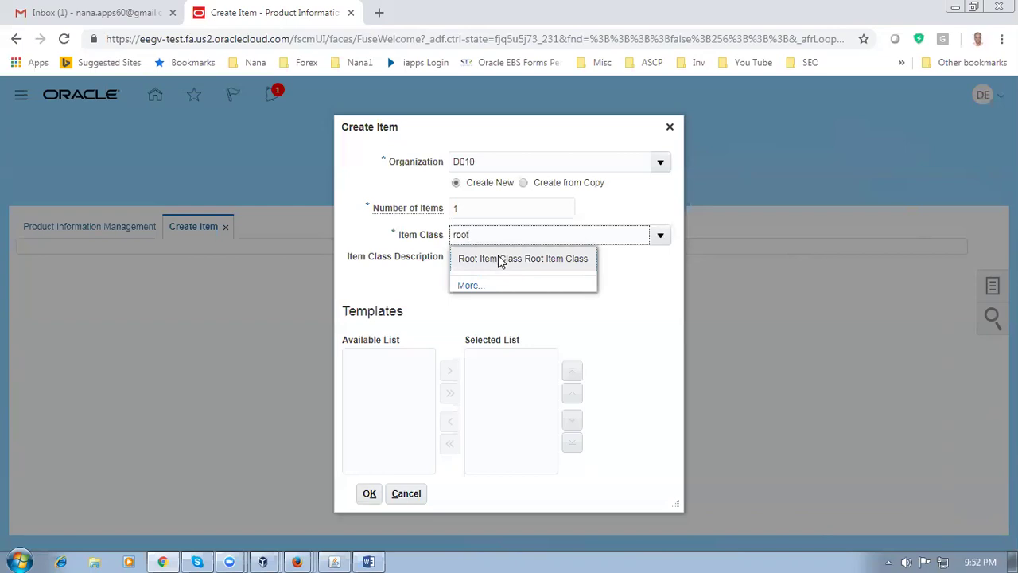
pyautogui.click(499, 259)
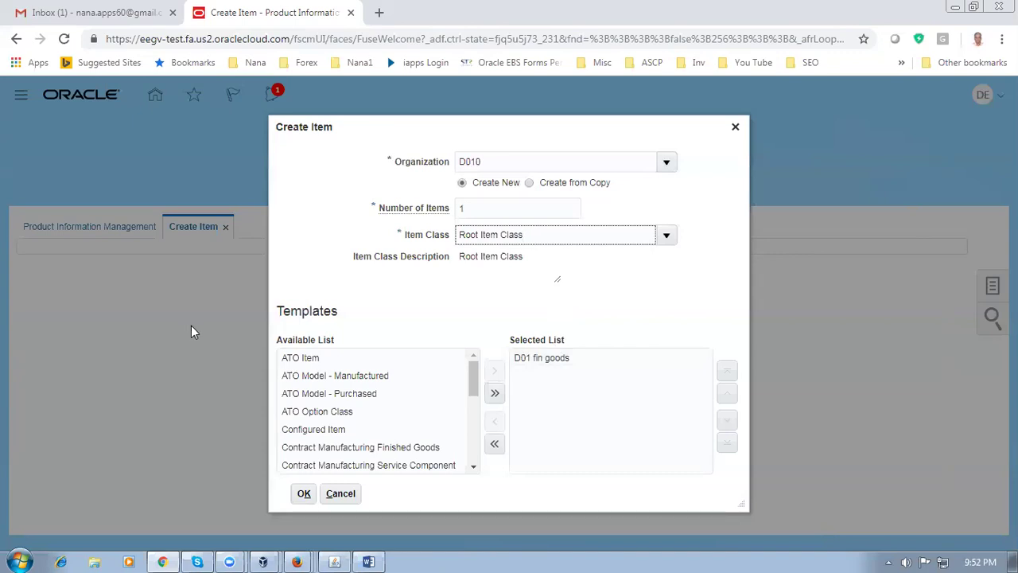
pyautogui.click(303, 493)
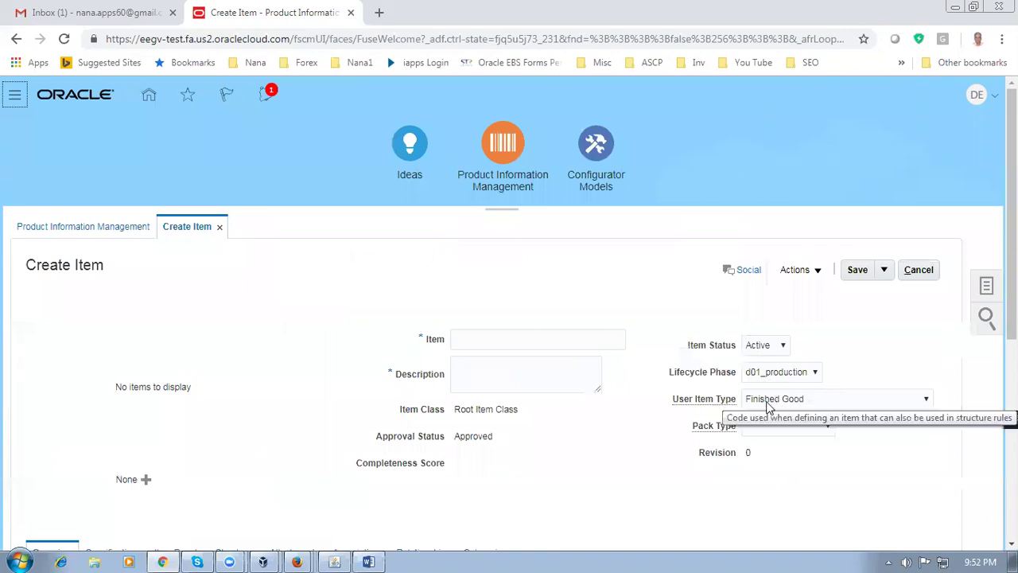
# Review the Unit of Measure section, leaving Conversions and the Kilo Grams unit unchanged
pyautogui.scroll(-5, 554, 487)
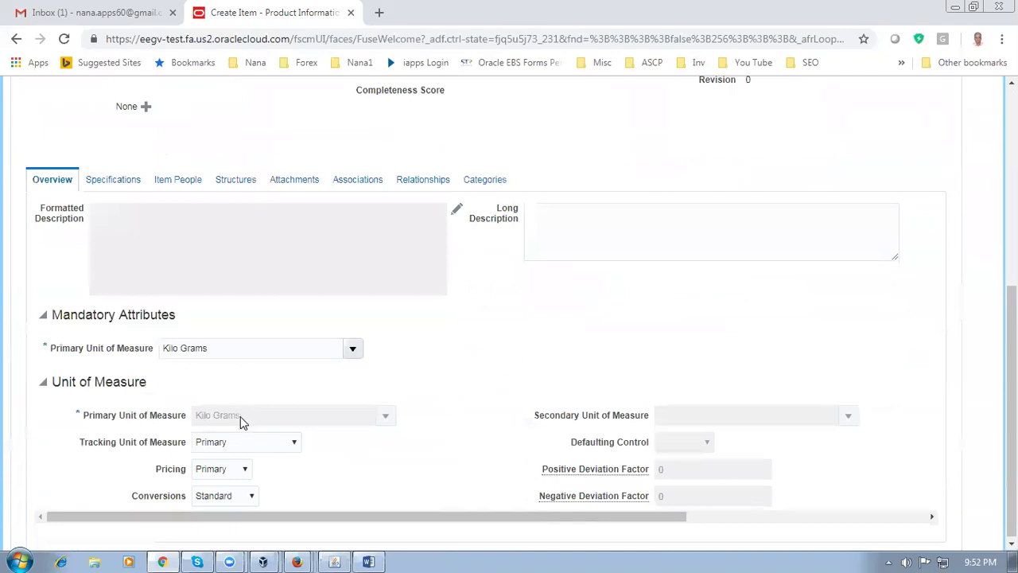
pyautogui.click(240, 495)
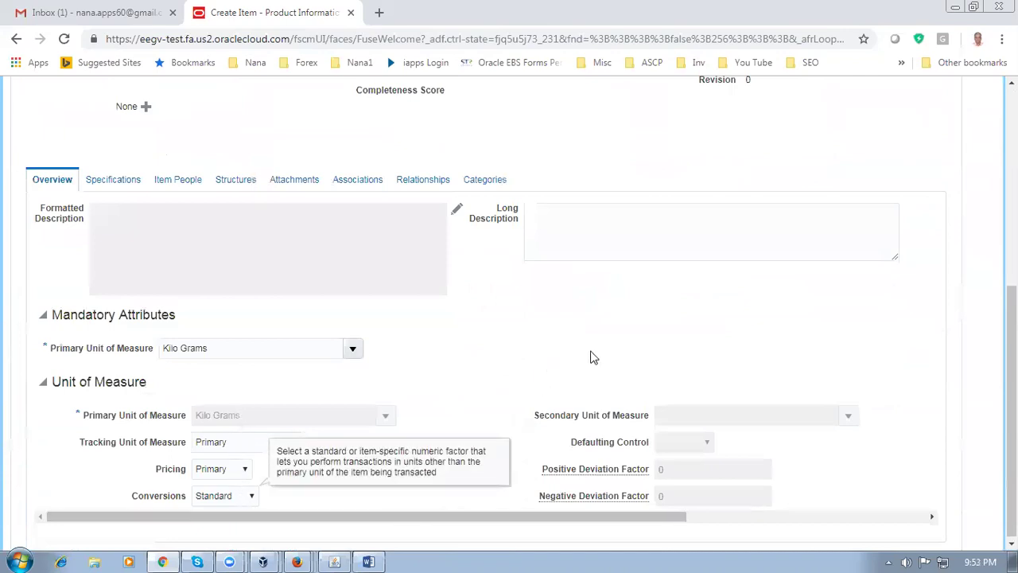
pyautogui.click(633, 355)
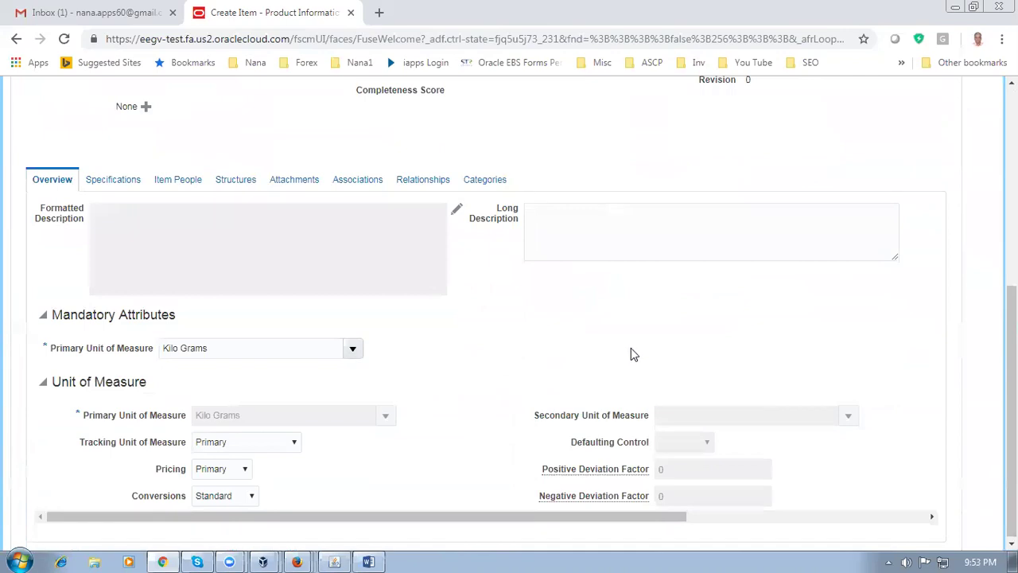
pyautogui.scroll(3, 632, 353)
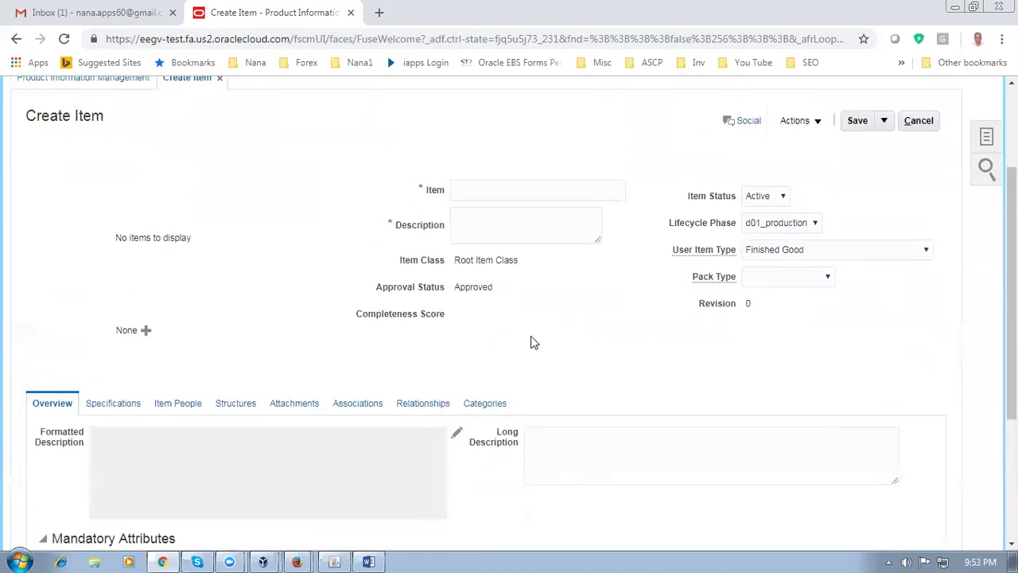
pyautogui.scroll(-2, 532, 342)
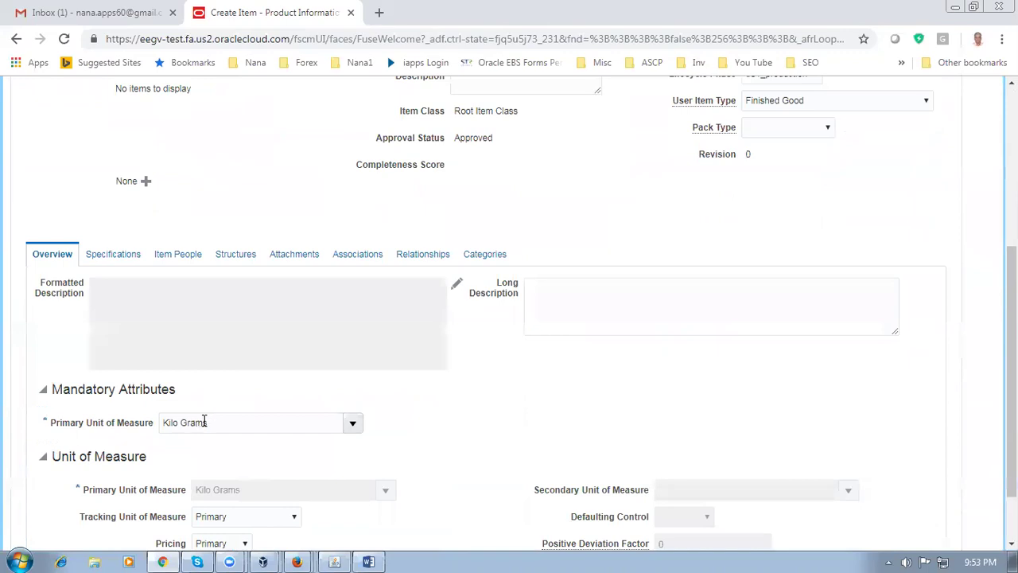
pyautogui.scroll(-1, 449, 428)
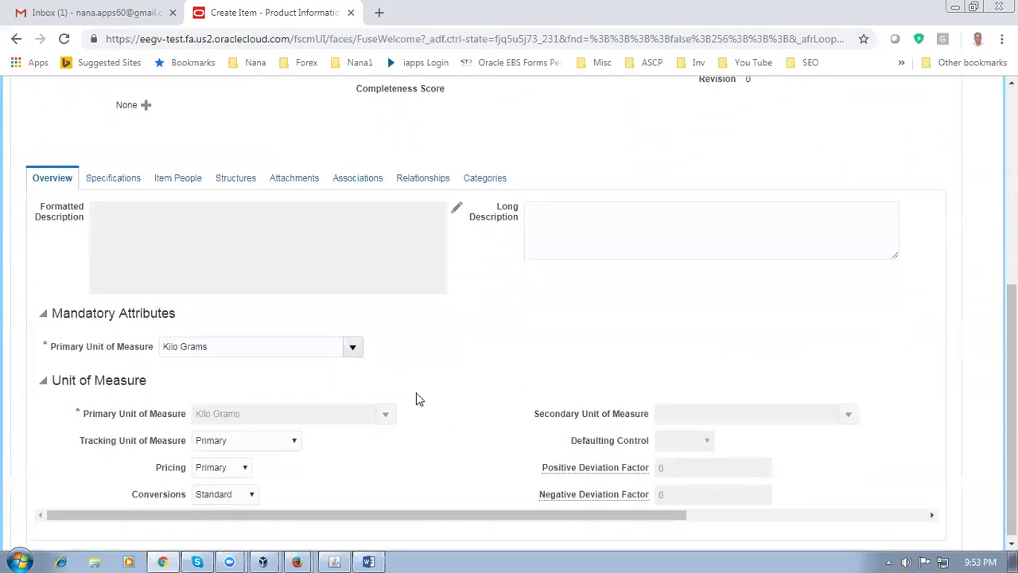
pyautogui.moveTo(241, 346); pyautogui.dragTo(127, 340)
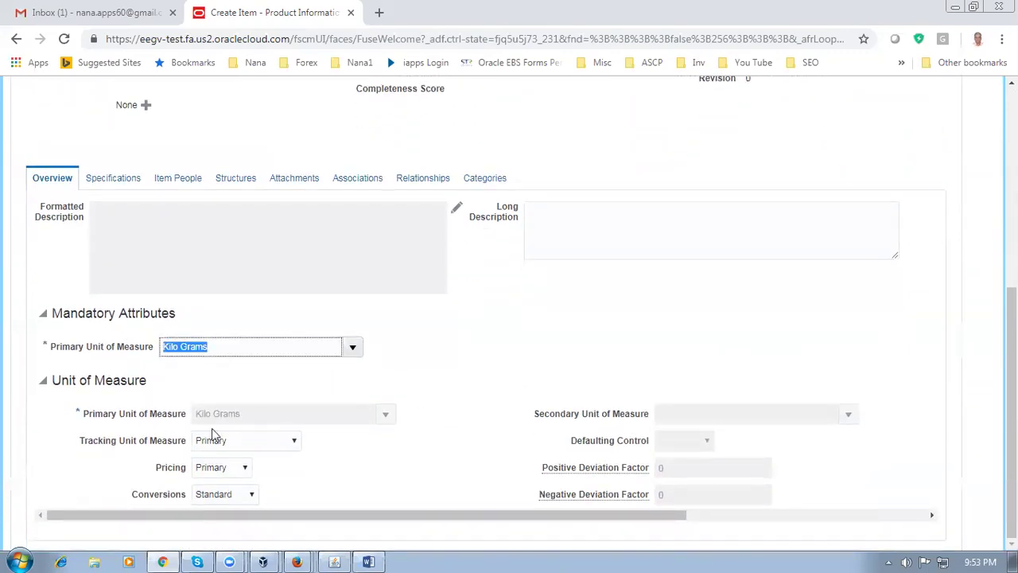
pyautogui.click(541, 357)
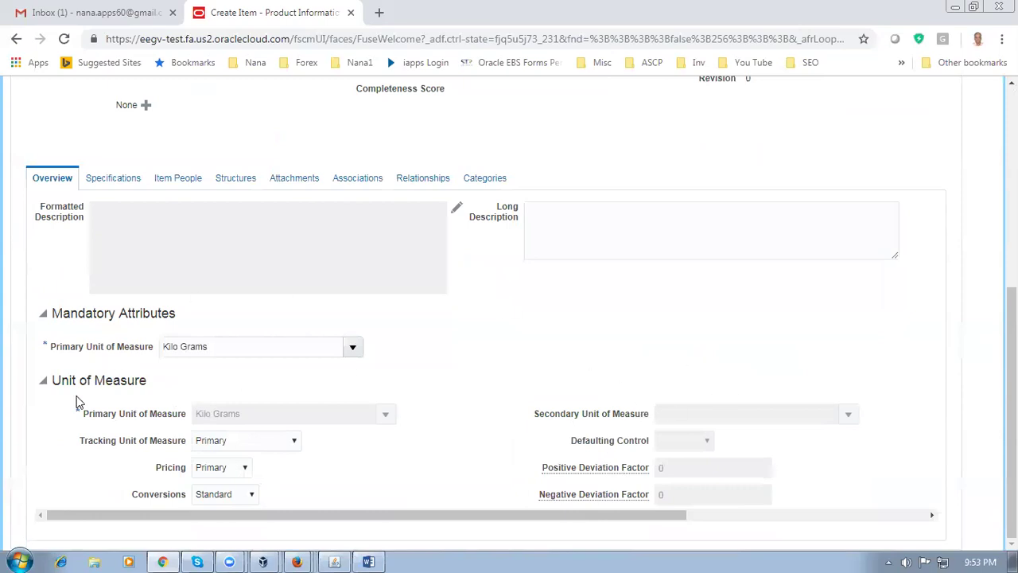
pyautogui.scroll(2, 535, 334)
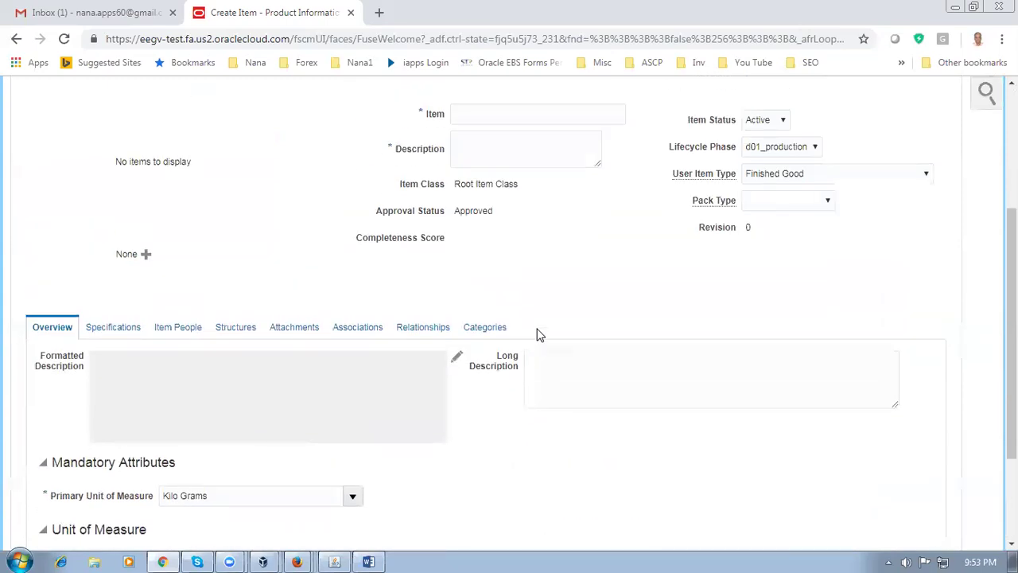
pyautogui.scroll(1, 636, 330)
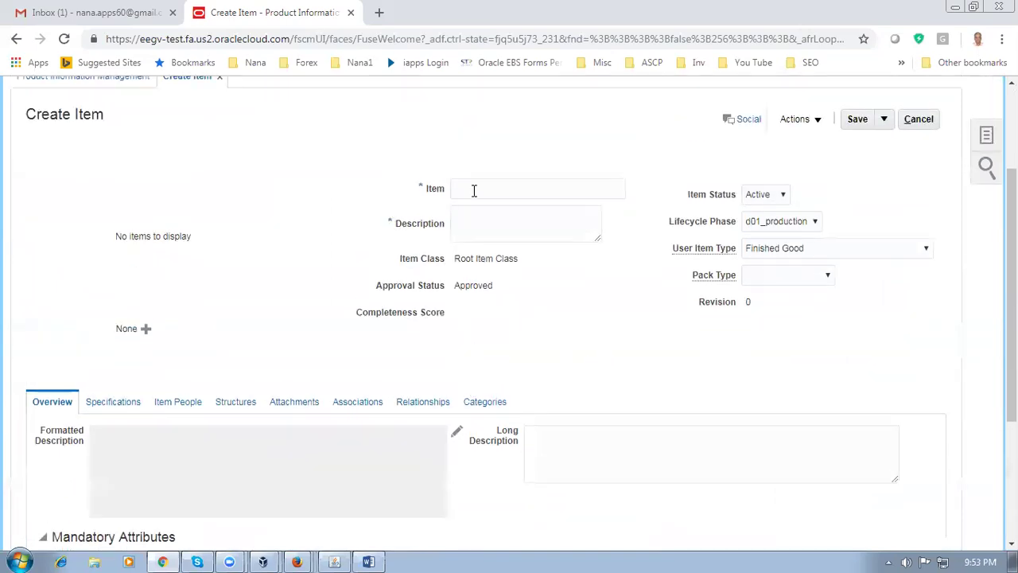
# Enter d01 as the item number, then copy d0101_std_order from the Word worksheet's row 54
pyautogui.click(477, 187)
pyautogui.write('d')
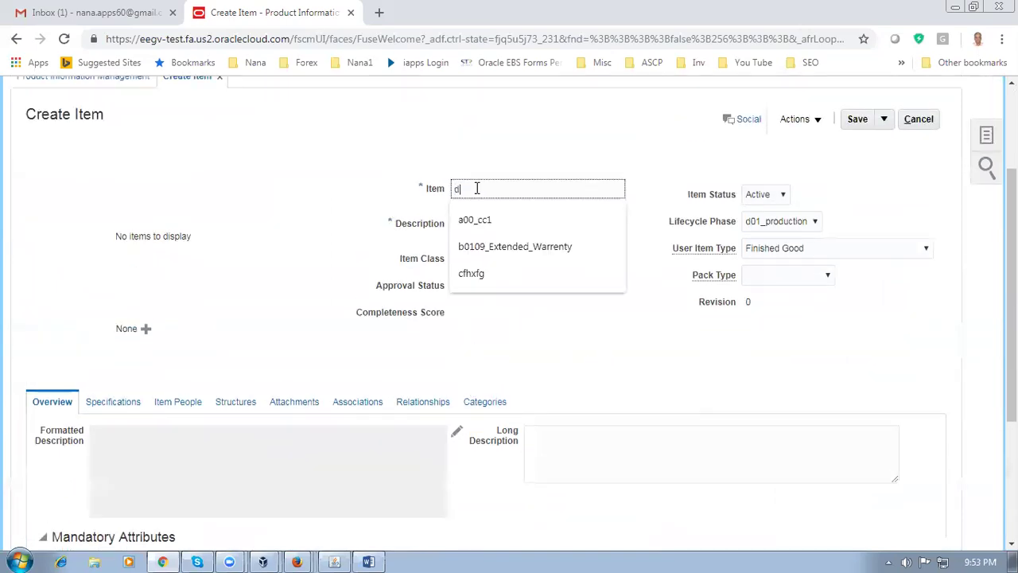
pyautogui.write('01')
pyautogui.hotkey('alt', 'Tab')
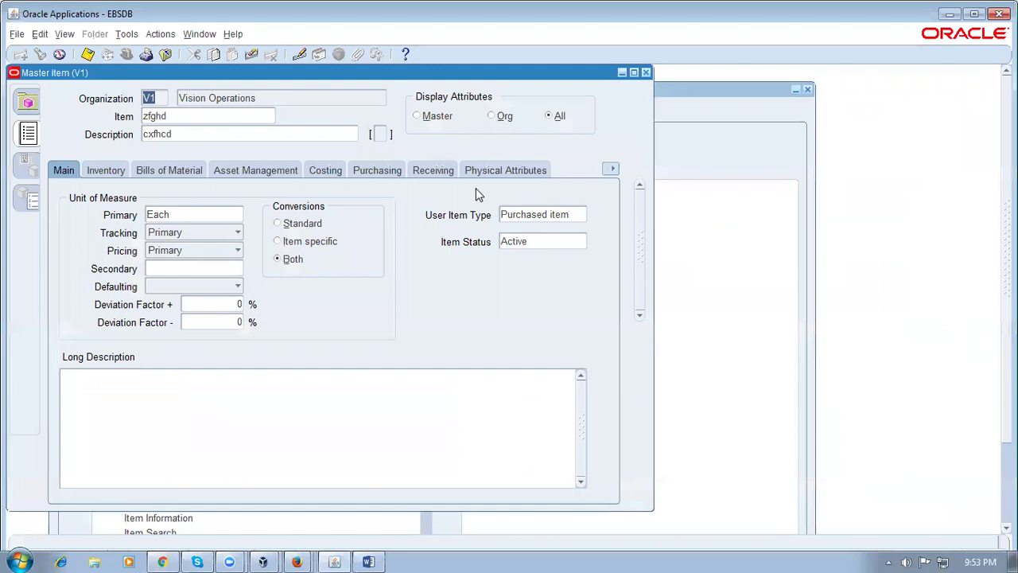
pyautogui.hotkey('alt', 'Tab')
pyautogui.hotkey('alt', 'Tab')
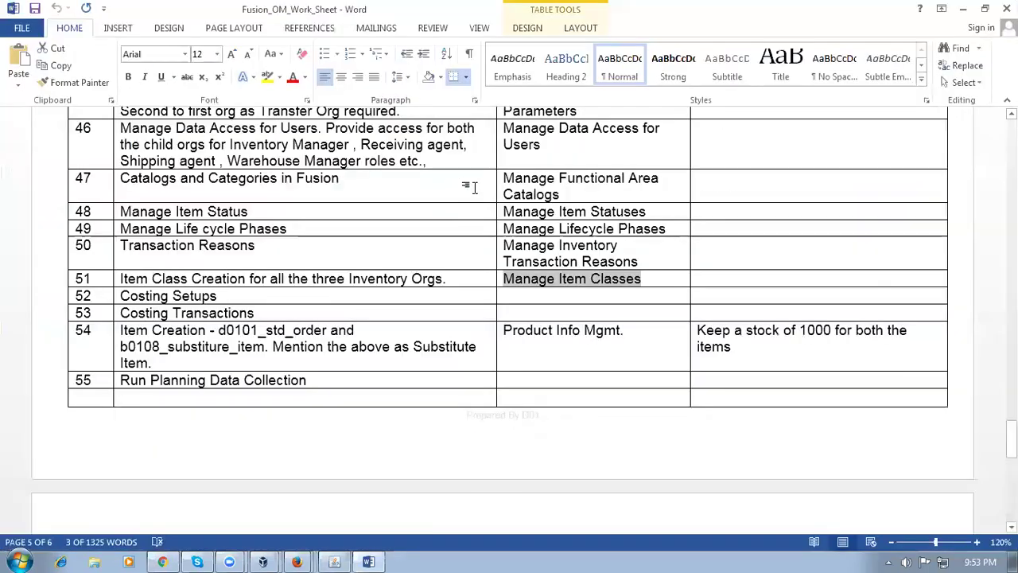
pyautogui.click(222, 329)
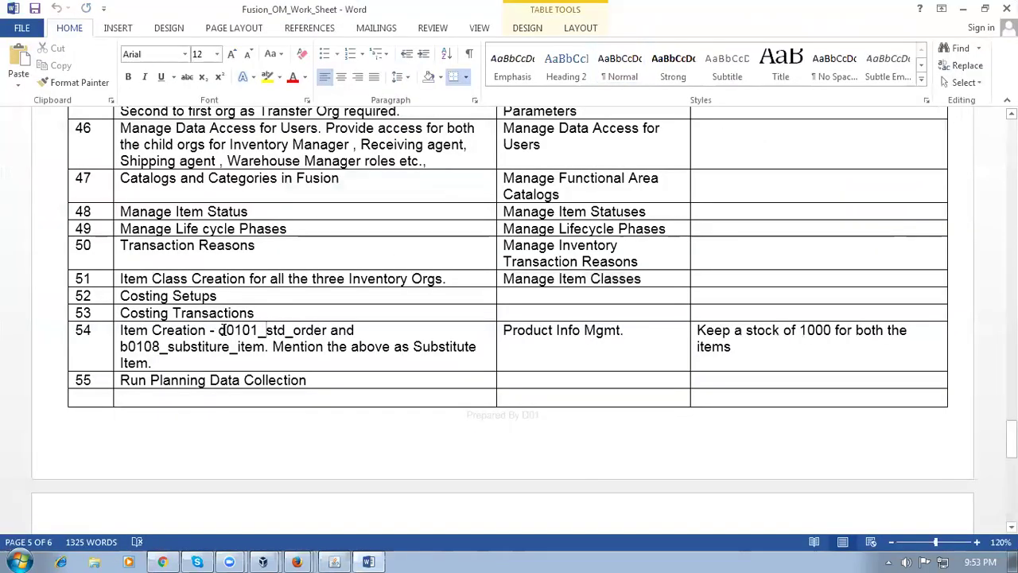
pyautogui.moveTo(220, 329); pyautogui.dragTo(329, 330)
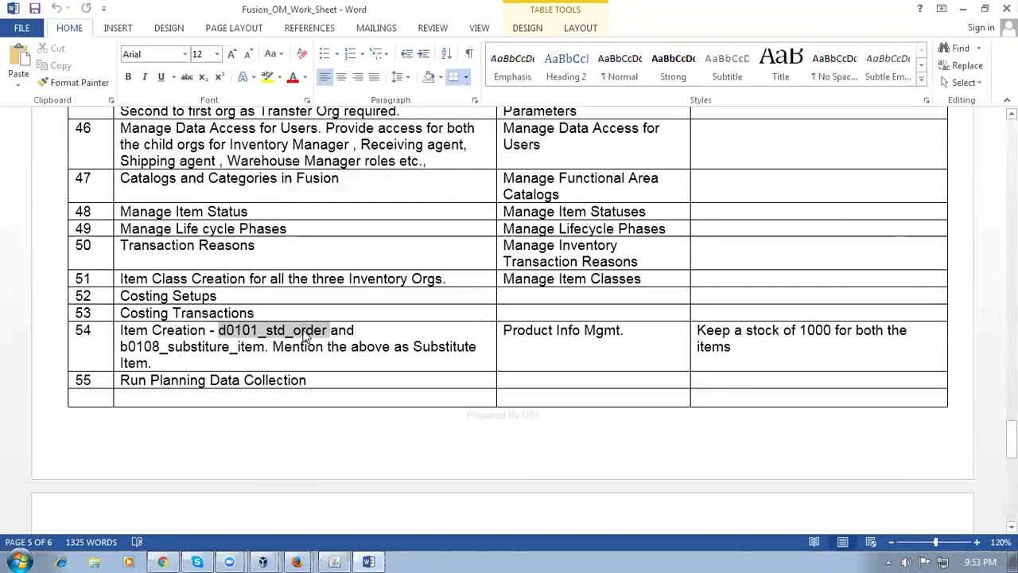
pyautogui.hotkey('ctrl', 'c')
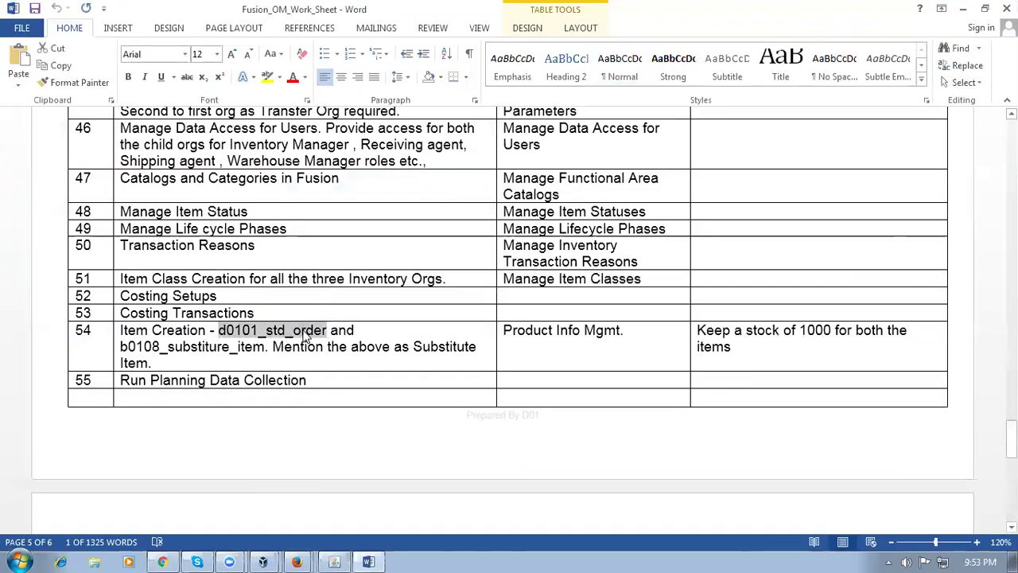
# Paste d0101_std_order as both the item number and the item description
pyautogui.hotkey('alt', 'Tab')
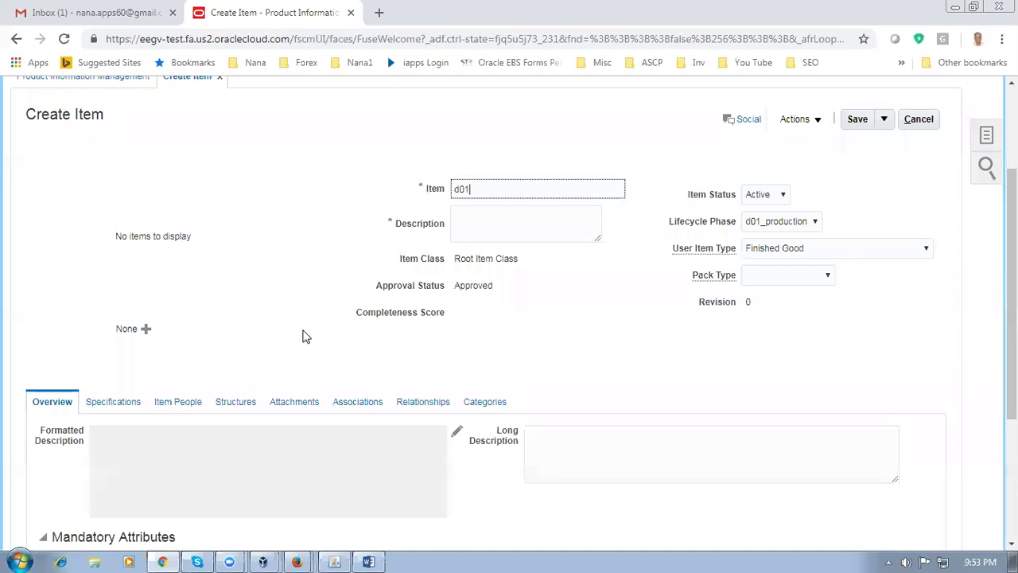
pyautogui.moveTo(497, 191); pyautogui.dragTo(426, 196)
pyautogui.hotkey('ctrl', 'v')
pyautogui.click(523, 222)
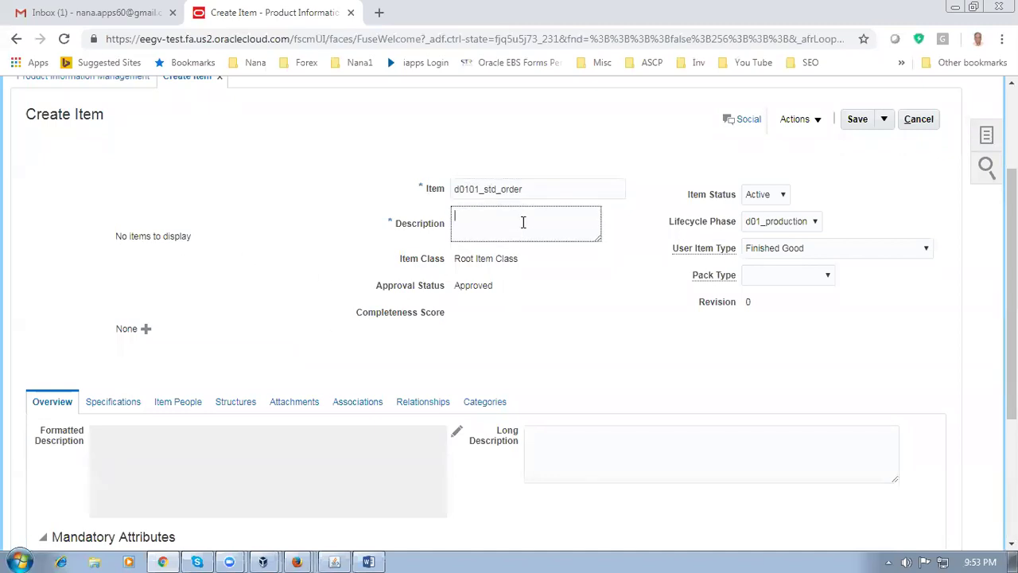
pyautogui.hotkey('ctrl', 'v')
pyautogui.click(206, 348)
# Review the item's Purchasing and Planning specifications, then scroll back to the top
pyautogui.click(113, 405)
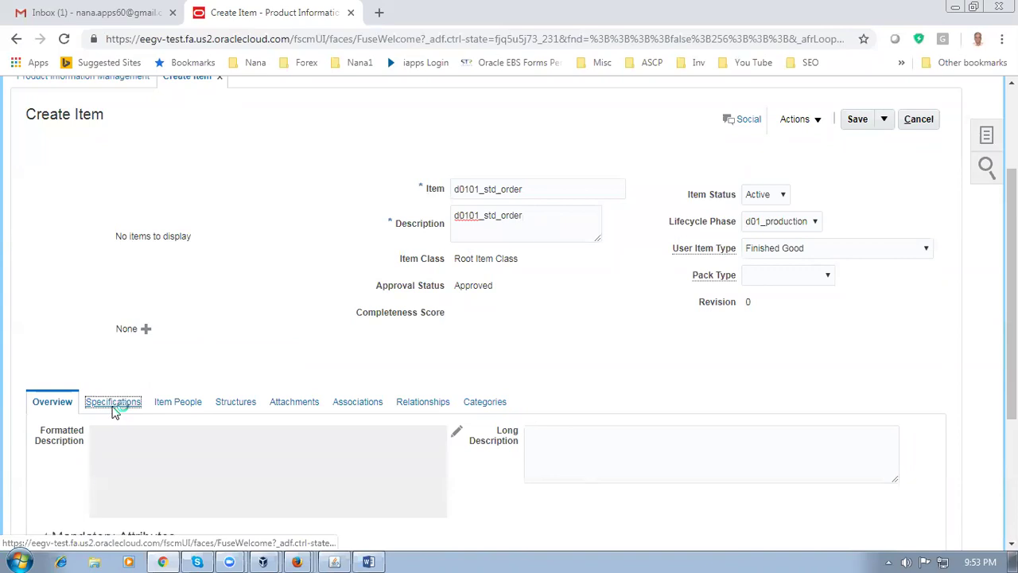
pyautogui.scroll(-4, 153, 391)
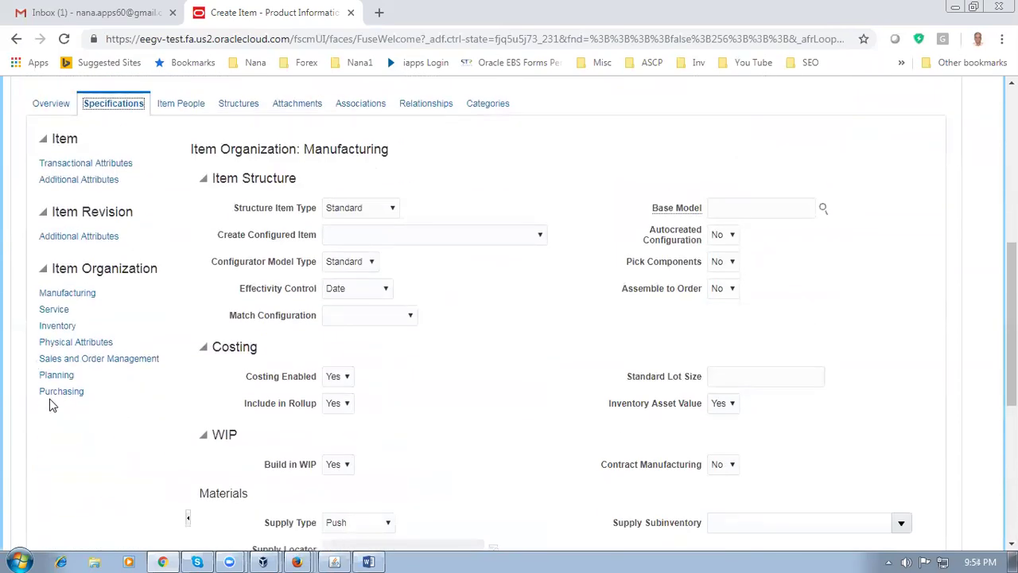
pyautogui.click(52, 393)
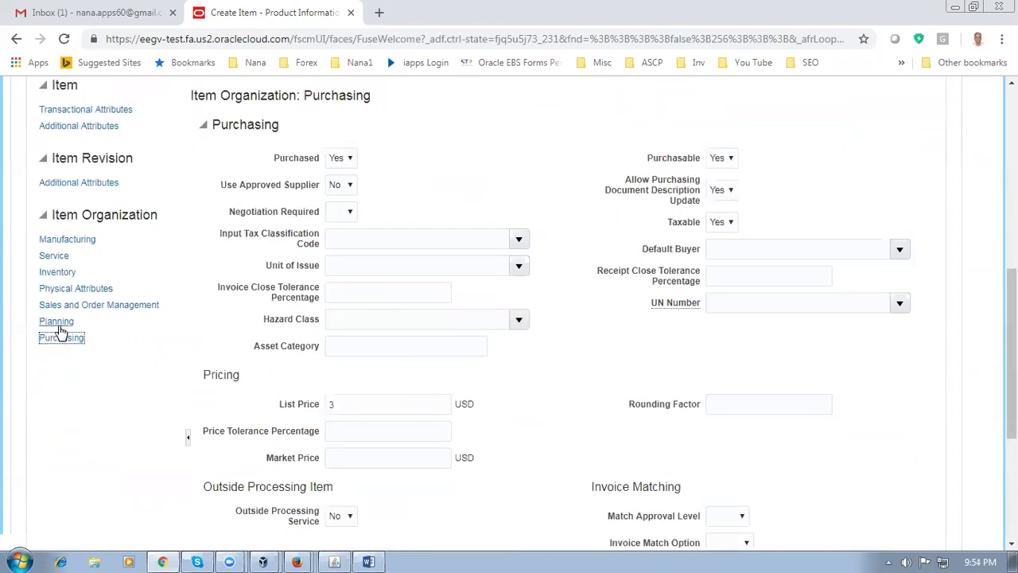
pyautogui.click(56, 320)
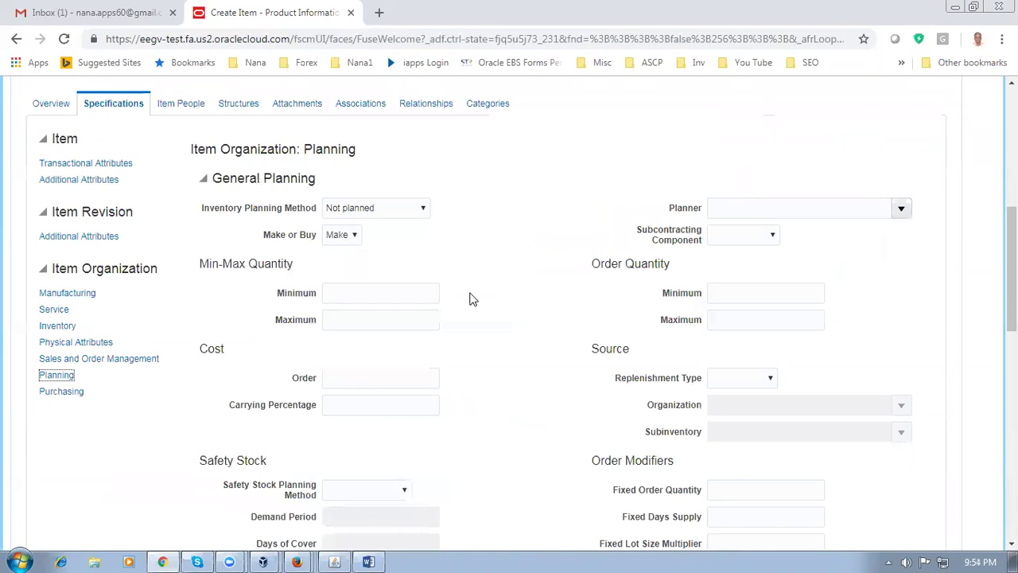
pyautogui.scroll(-4, 470, 300)
pyautogui.scroll(-1, 380, 453)
pyautogui.scroll(-2, 380, 453)
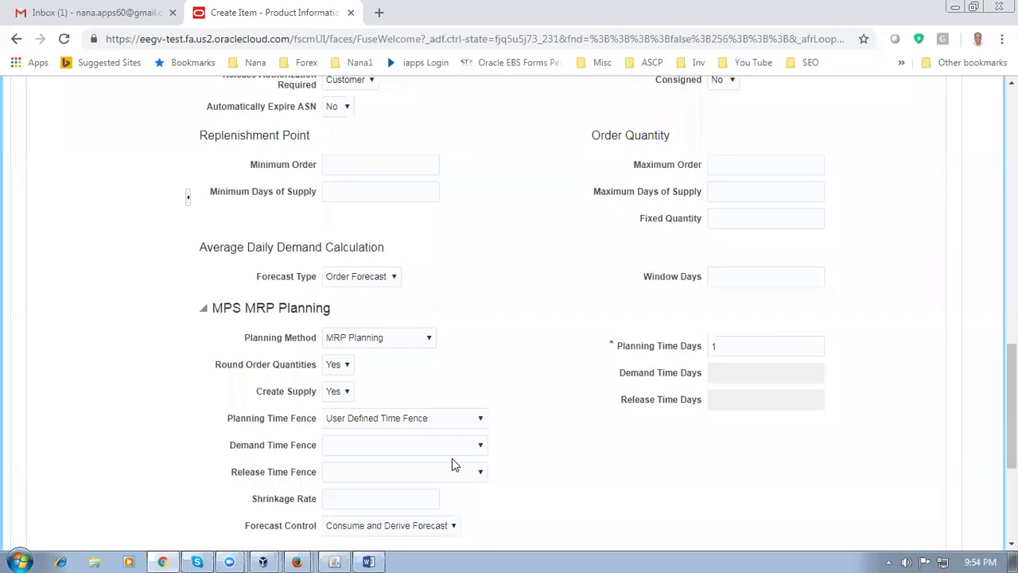
pyautogui.scroll(6, 517, 322)
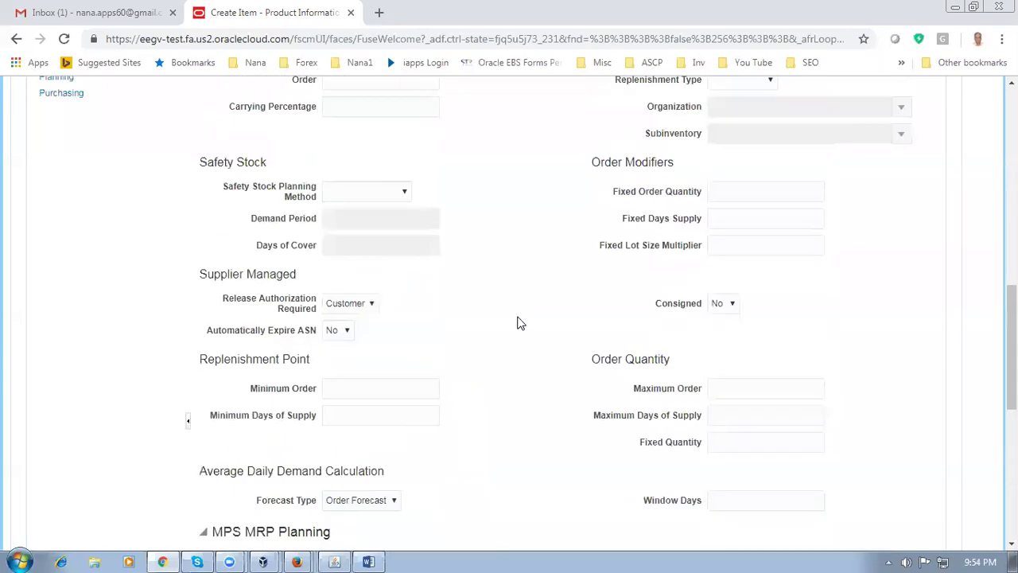
pyautogui.scroll(2, 518, 323)
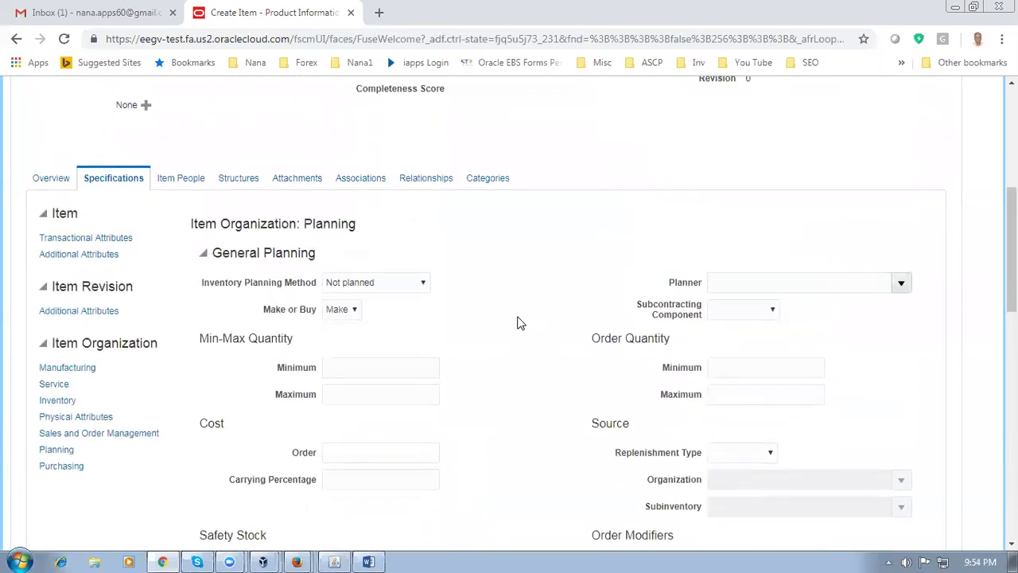
pyautogui.scroll(2, 518, 322)
pyautogui.scroll(1, 518, 321)
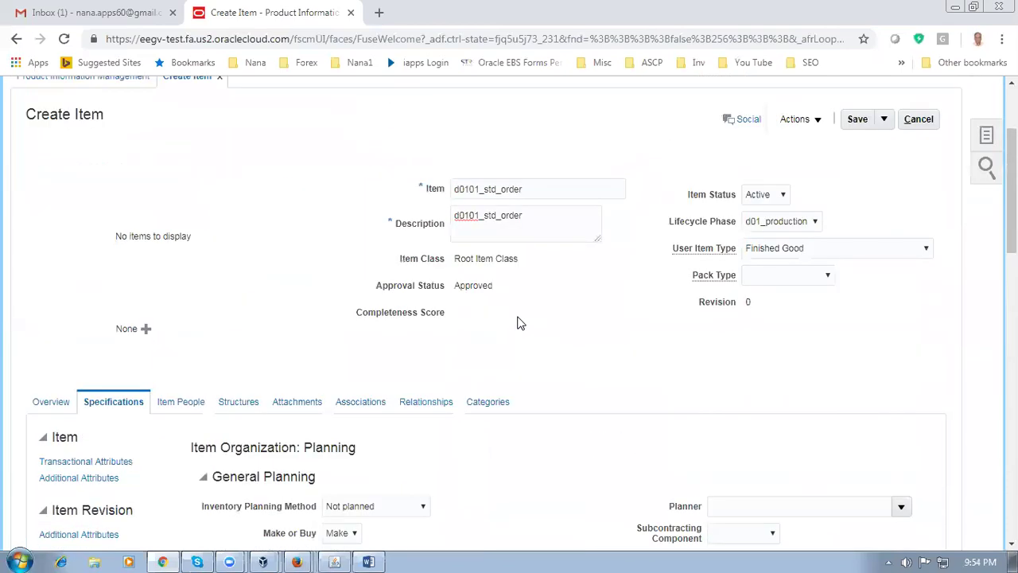
# Save item d0101_std_order for D010 and duplicate the browser tab, staying on the original
pyautogui.click(857, 121)
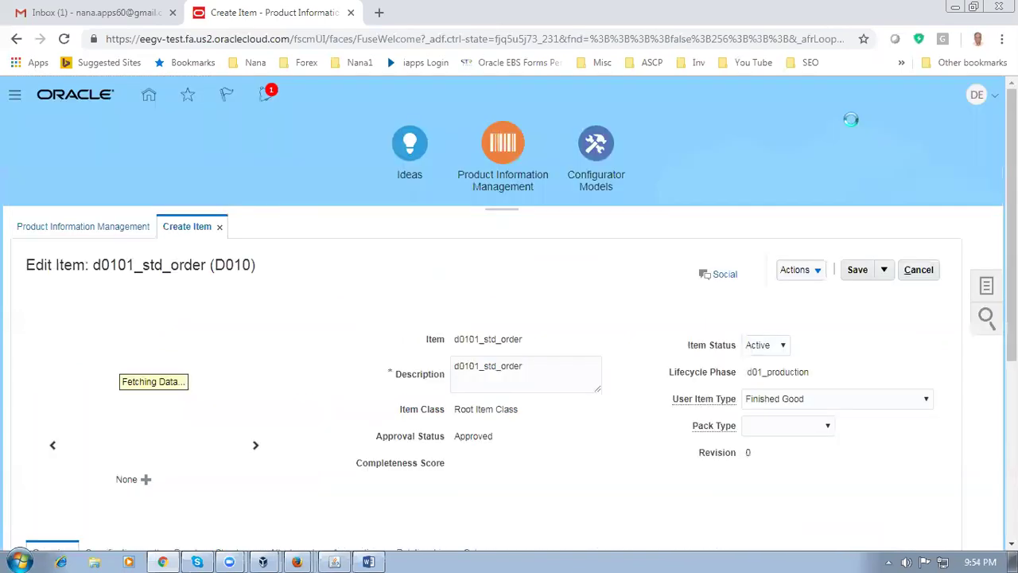
pyautogui.moveTo(186, 271); pyautogui.dragTo(268, 263)
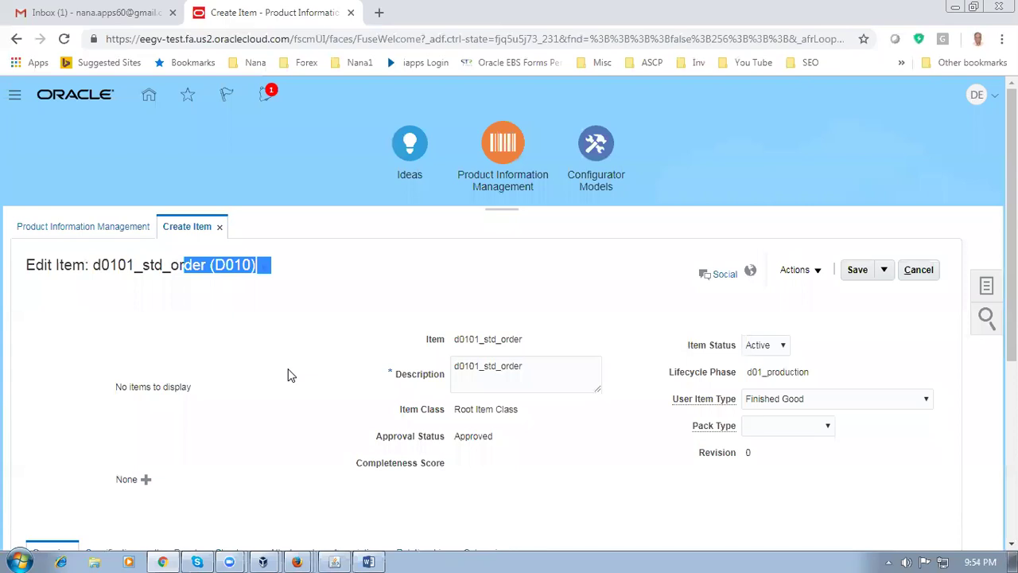
pyautogui.rightClick(252, 10)
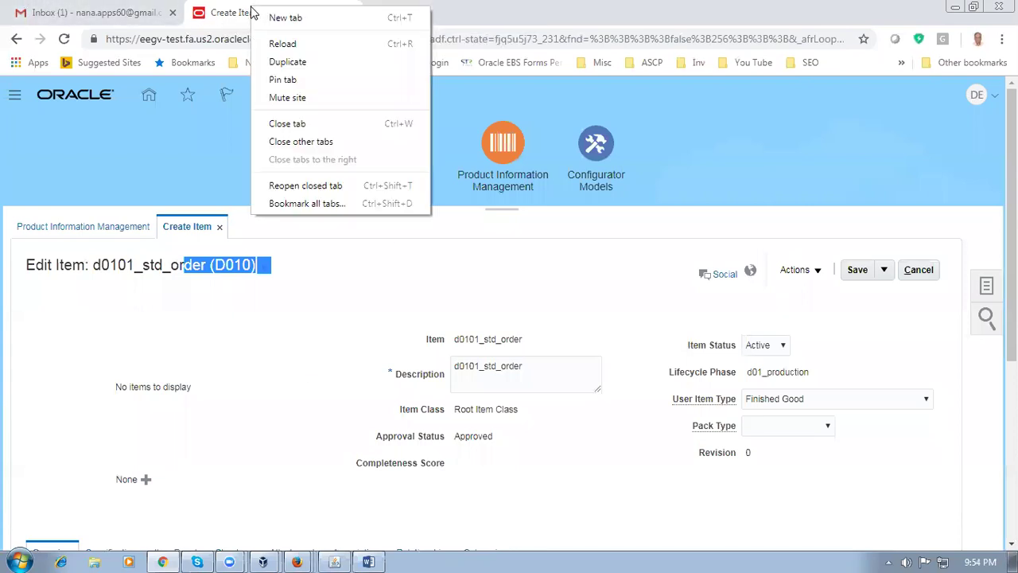
pyautogui.click(275, 62)
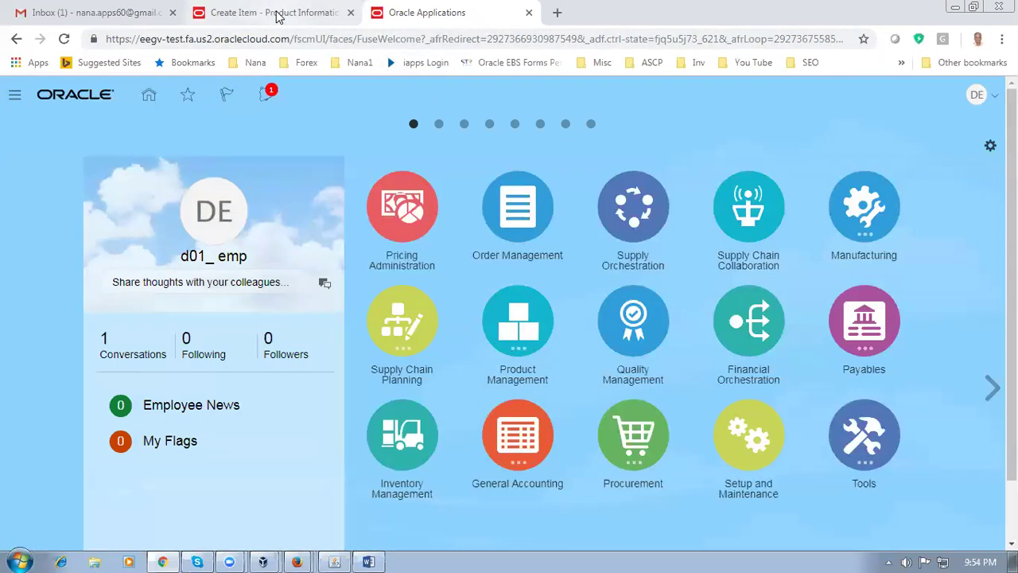
pyautogui.click(279, 12)
pyautogui.scroll(-4, 275, 341)
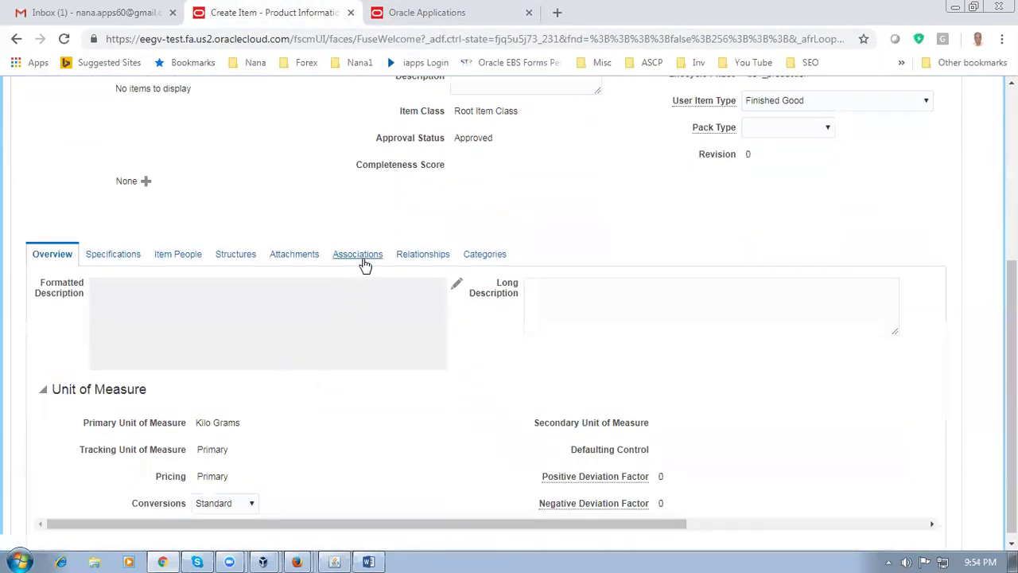
# In Associations, add organization D011 (d01_child_1) to d0101_std_order via Actions > Select and Add
pyautogui.click(363, 258)
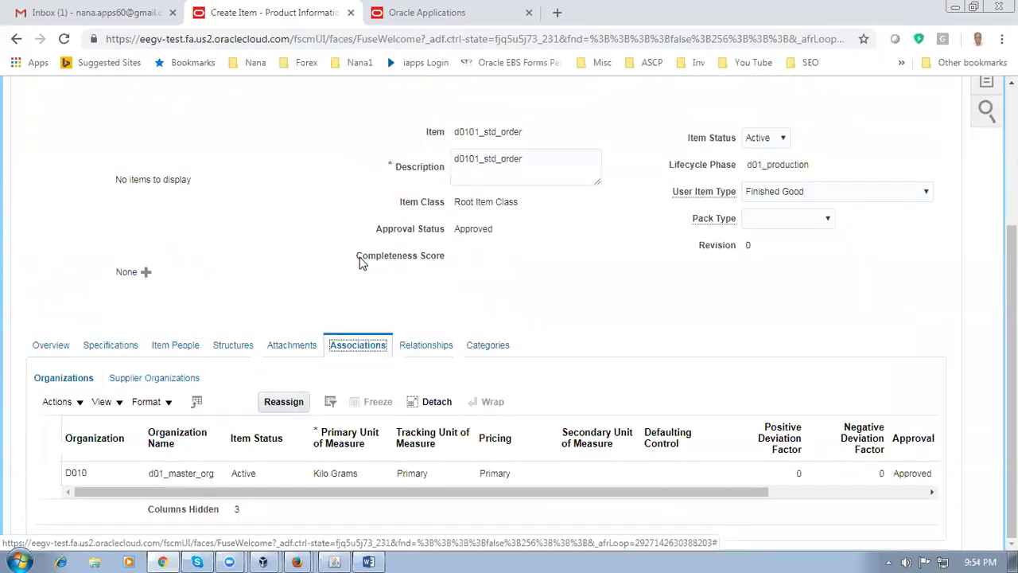
pyautogui.click(42, 472)
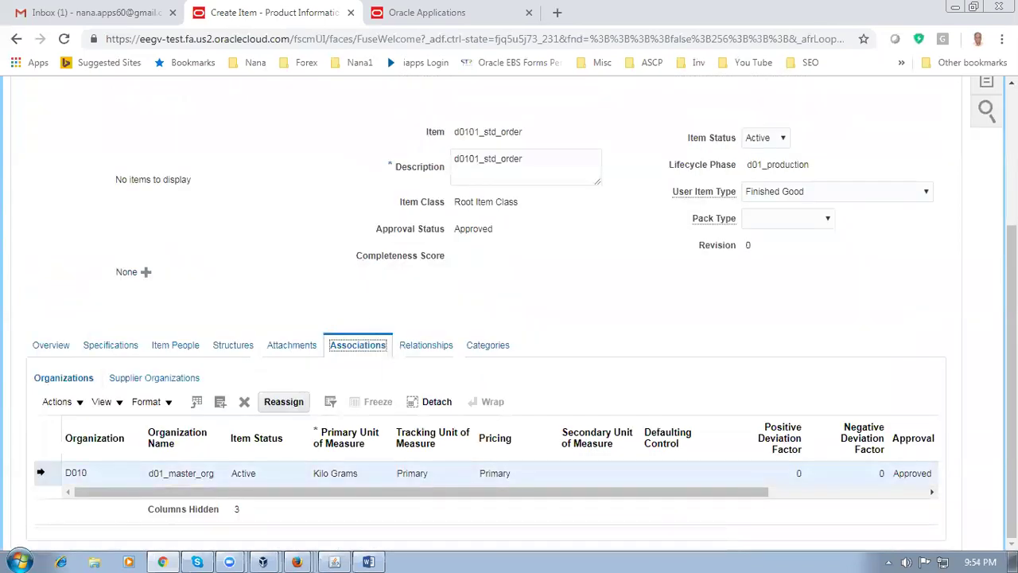
pyautogui.click(54, 402)
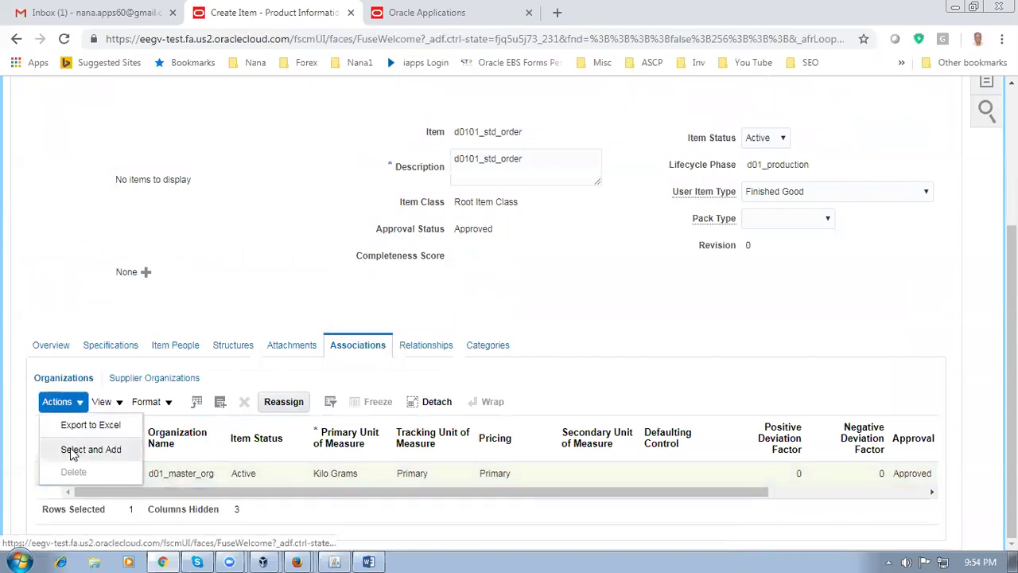
pyautogui.click(70, 449)
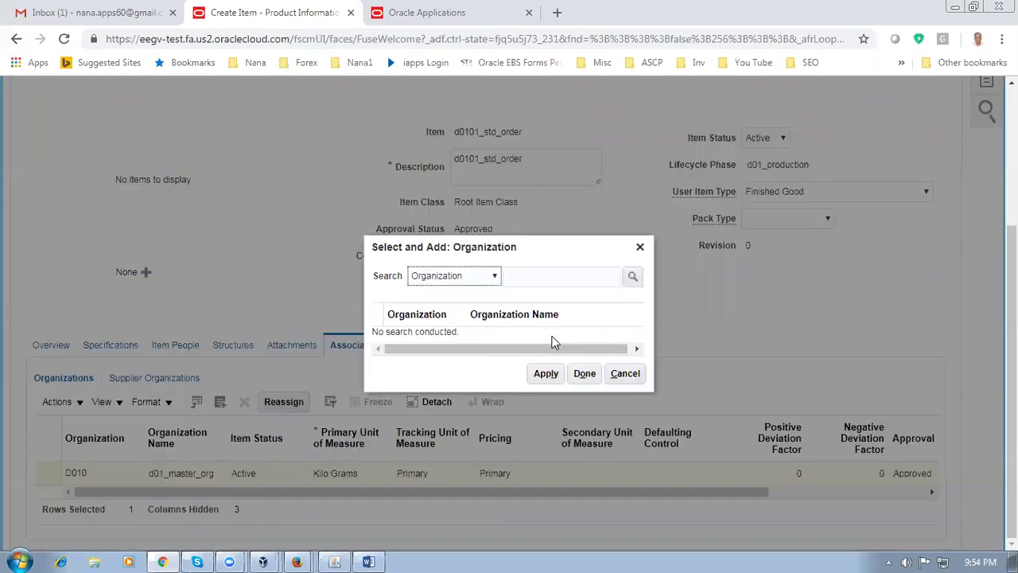
pyautogui.click(537, 281)
pyautogui.write('D01')
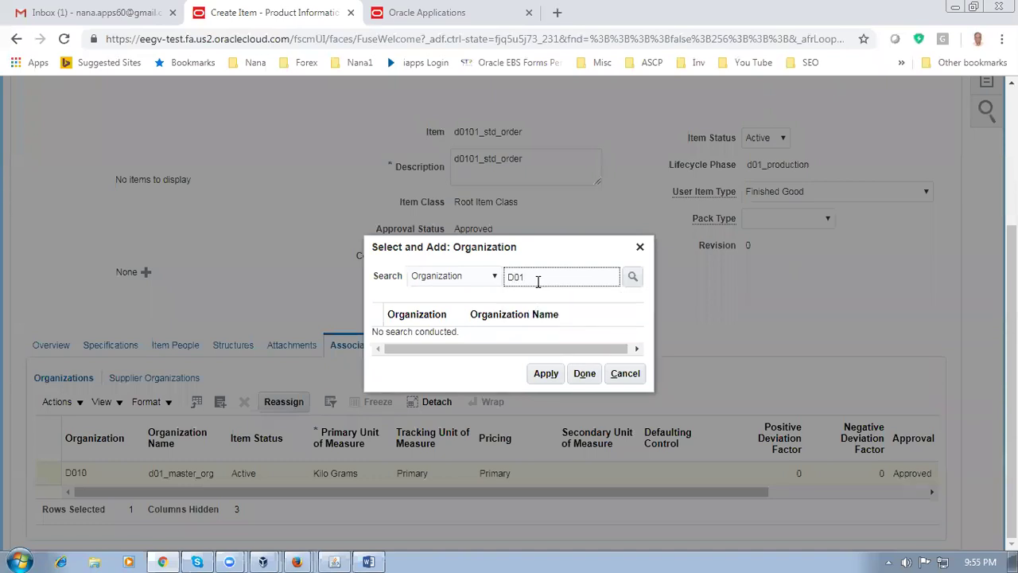
pyautogui.press('Return')
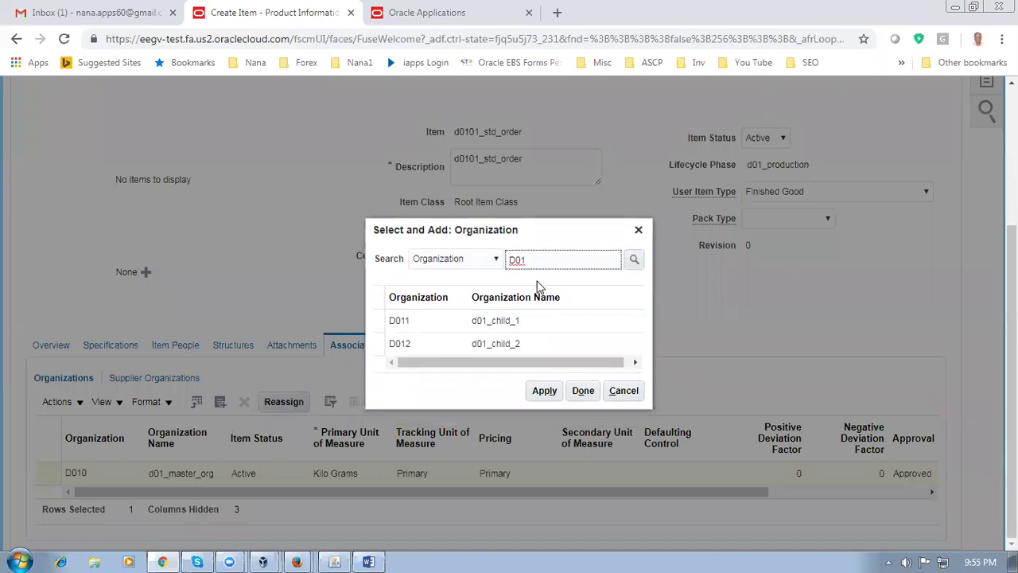
pyautogui.click(435, 330)
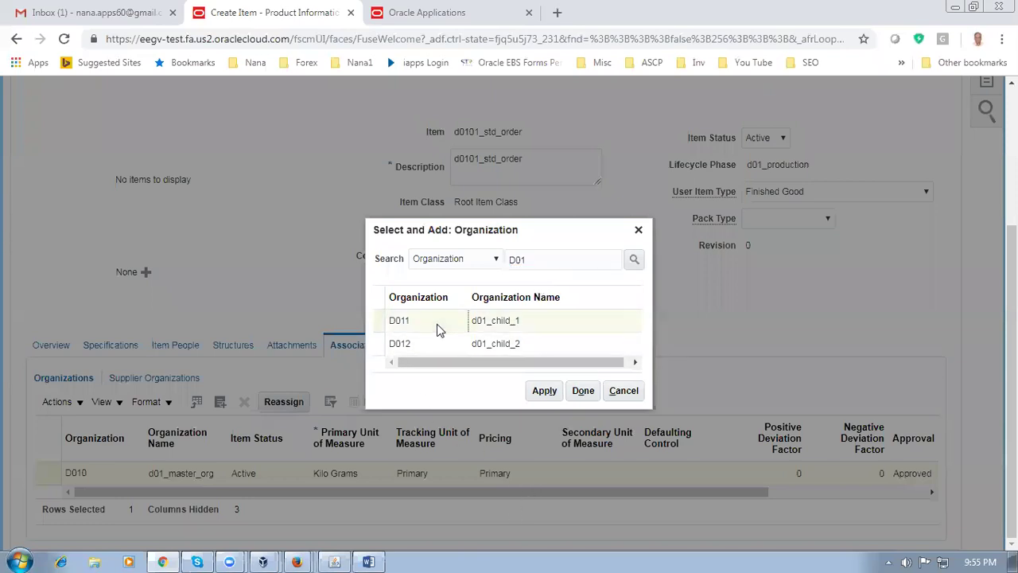
pyautogui.click(545, 392)
pyautogui.click(583, 391)
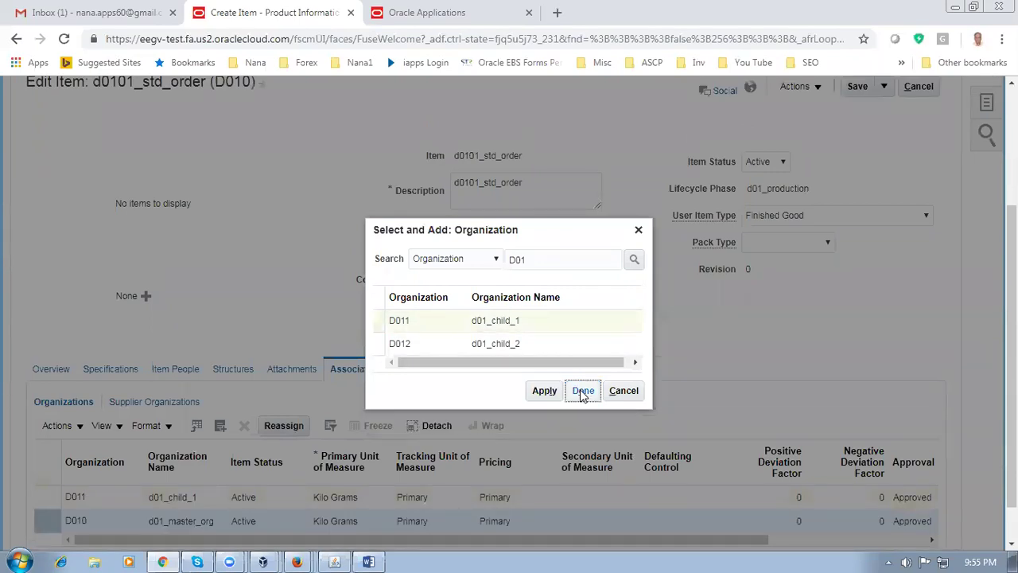
pyautogui.click(590, 393)
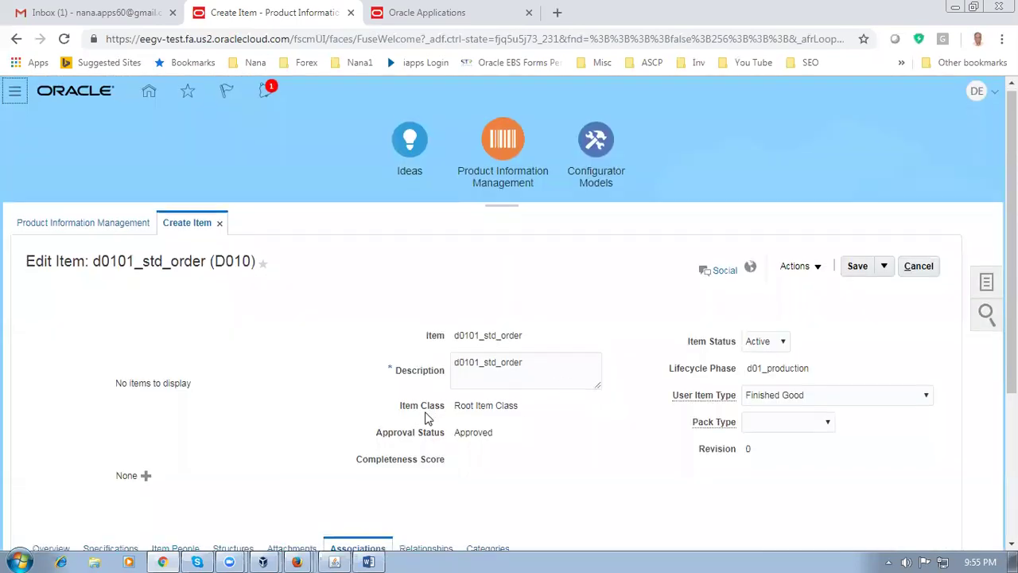
pyautogui.scroll(-3, 425, 417)
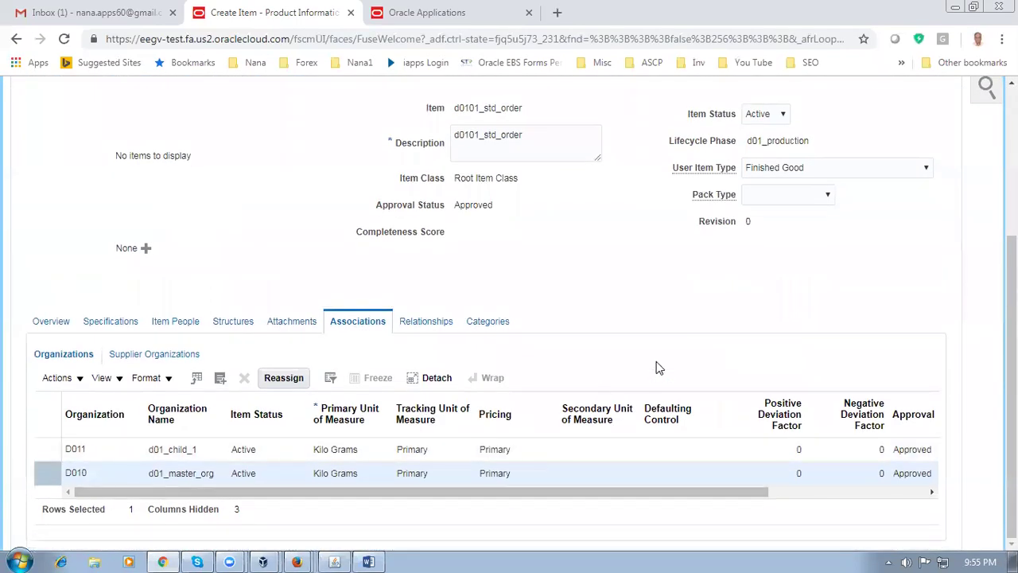
pyautogui.scroll(3, 657, 366)
# After the save error, cancel the item edits, confirm discarding them, and dismiss the ORA-01722 error
pyautogui.click(857, 264)
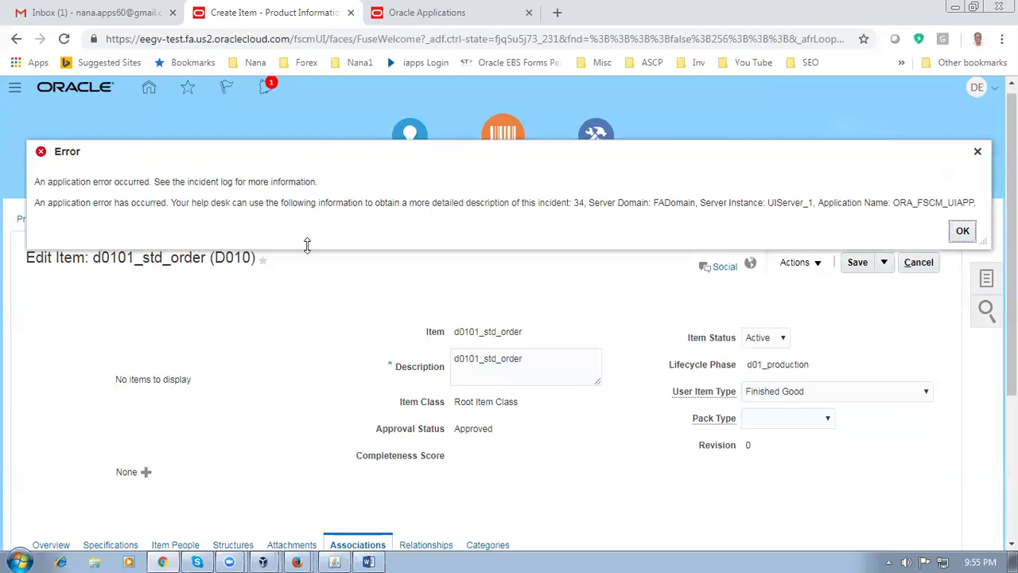
pyautogui.moveTo(222, 182); pyautogui.dragTo(613, 211)
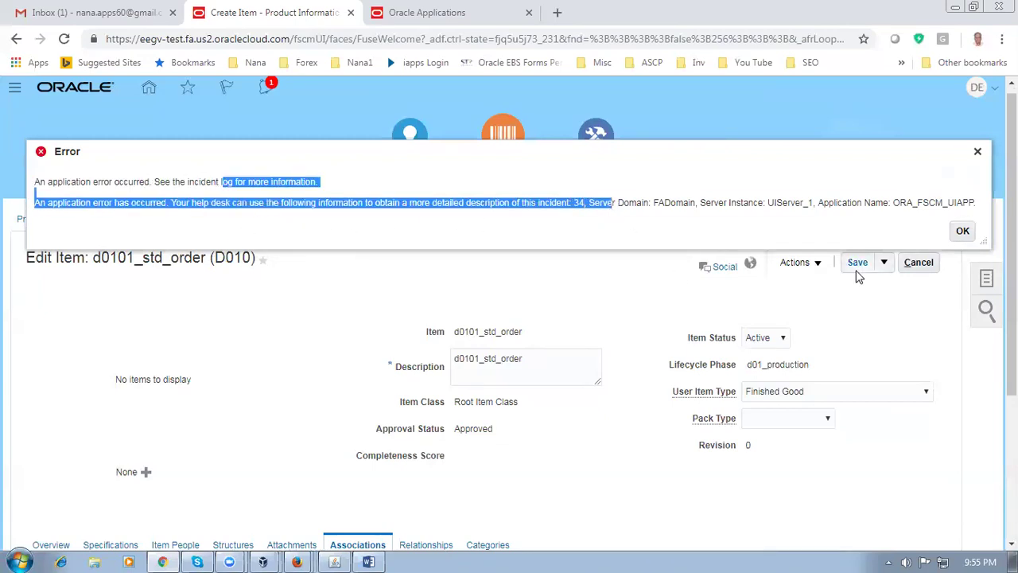
pyautogui.click(961, 233)
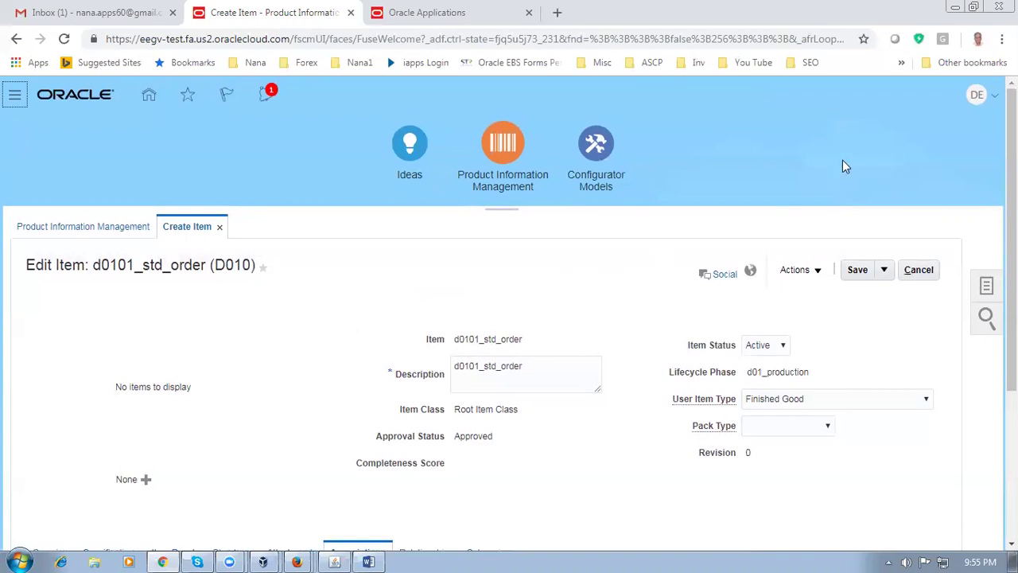
pyautogui.click(977, 96)
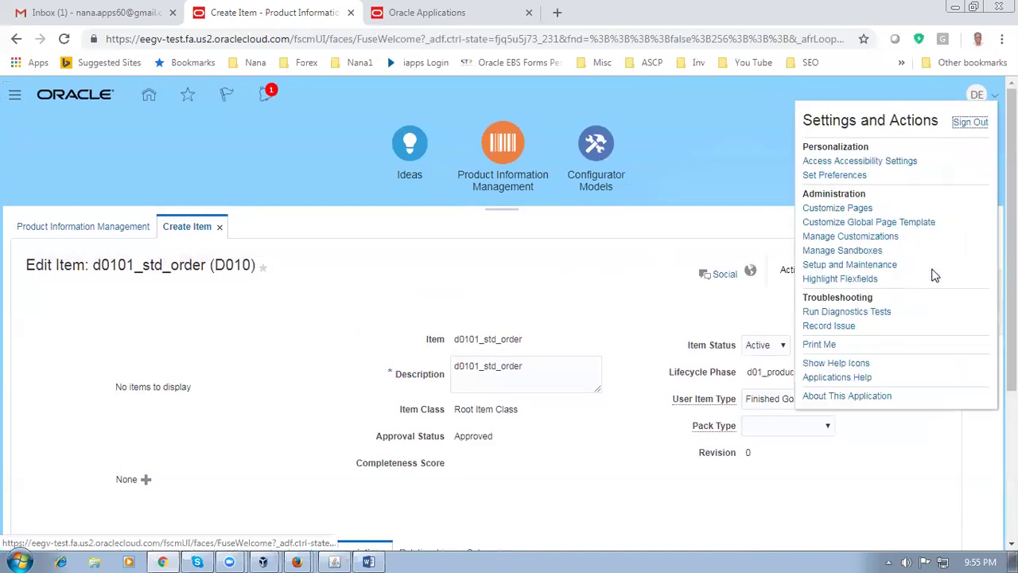
pyautogui.click(916, 274)
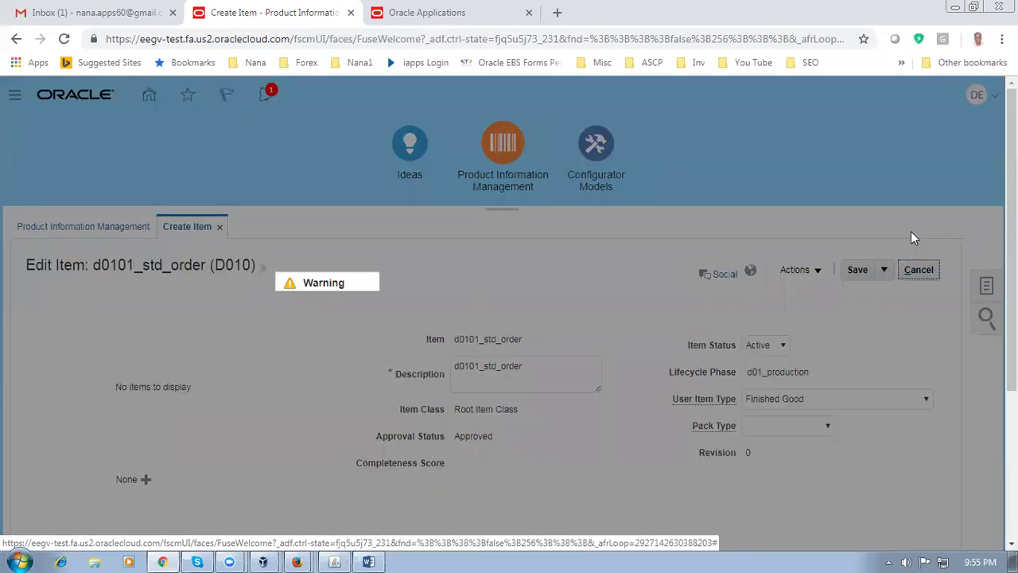
pyautogui.click(692, 337)
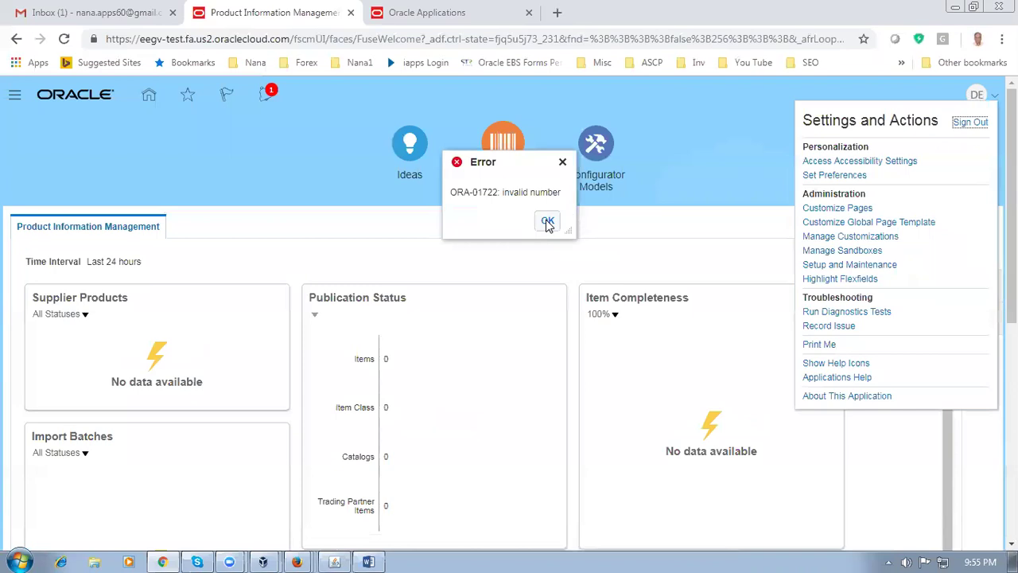
pyautogui.click(547, 223)
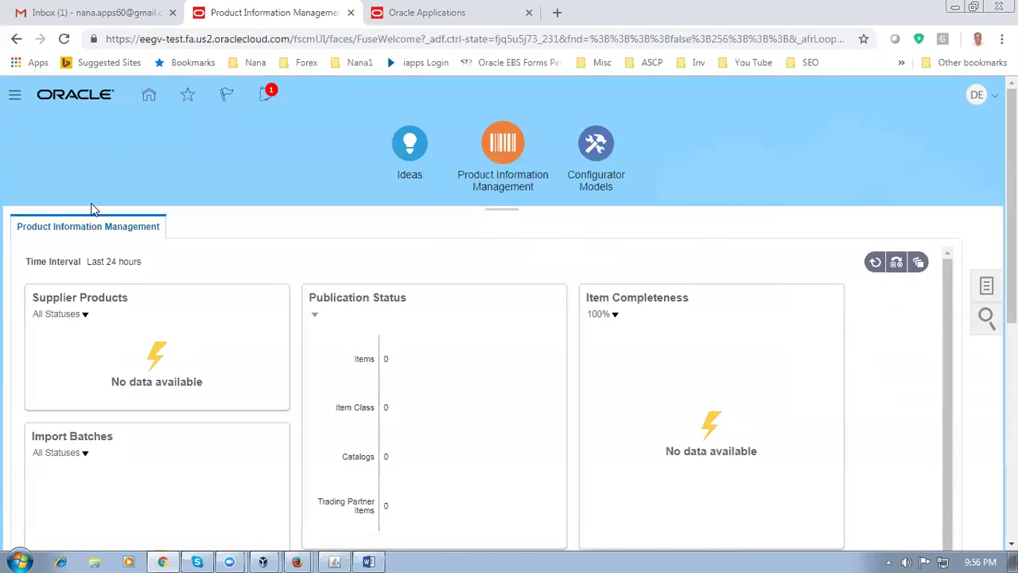
# Return to the Fusion home page and go to Setup and Maintenance
pyautogui.click(148, 96)
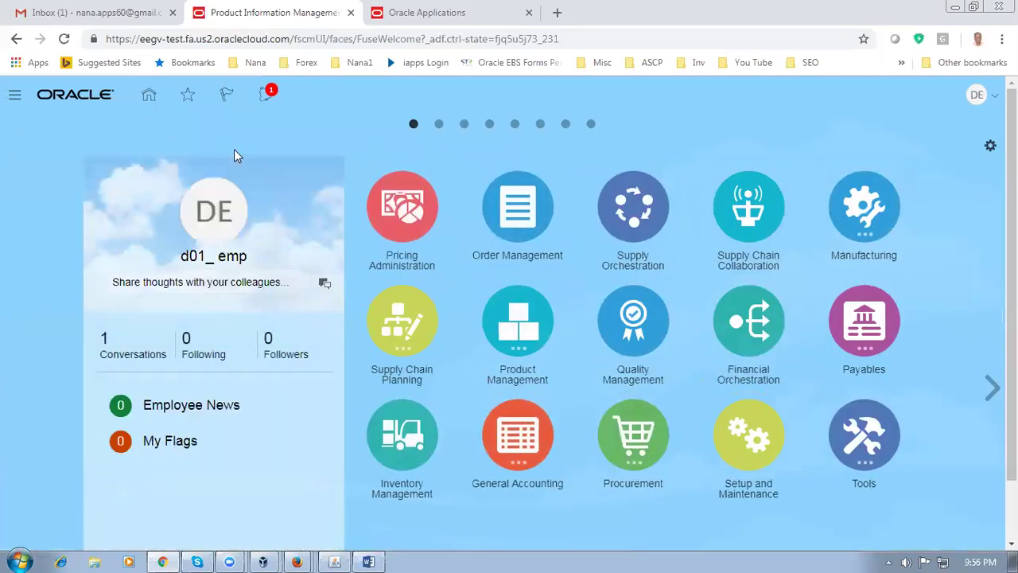
pyautogui.click(367, 15)
pyautogui.click(291, 17)
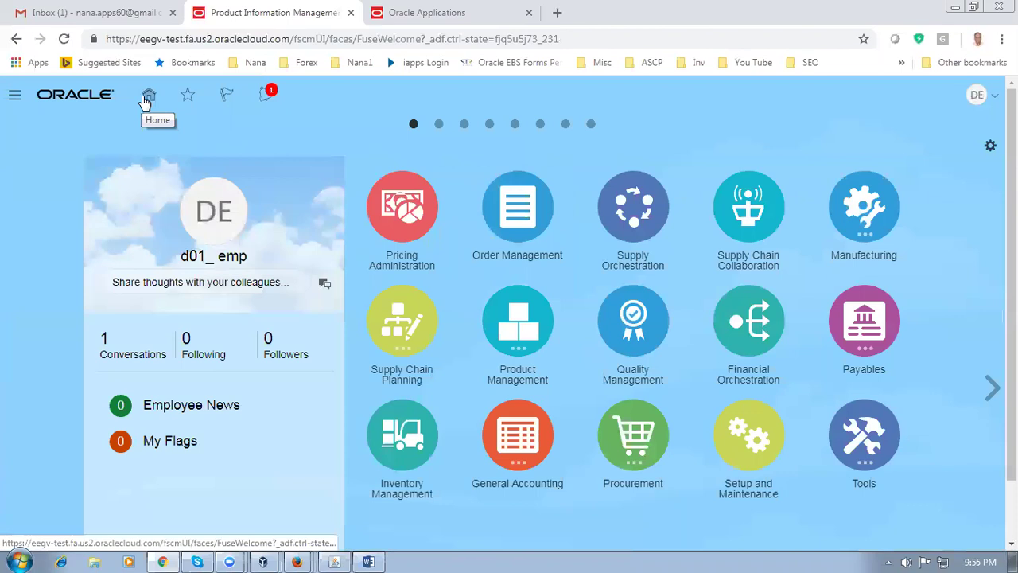
pyautogui.click(981, 100)
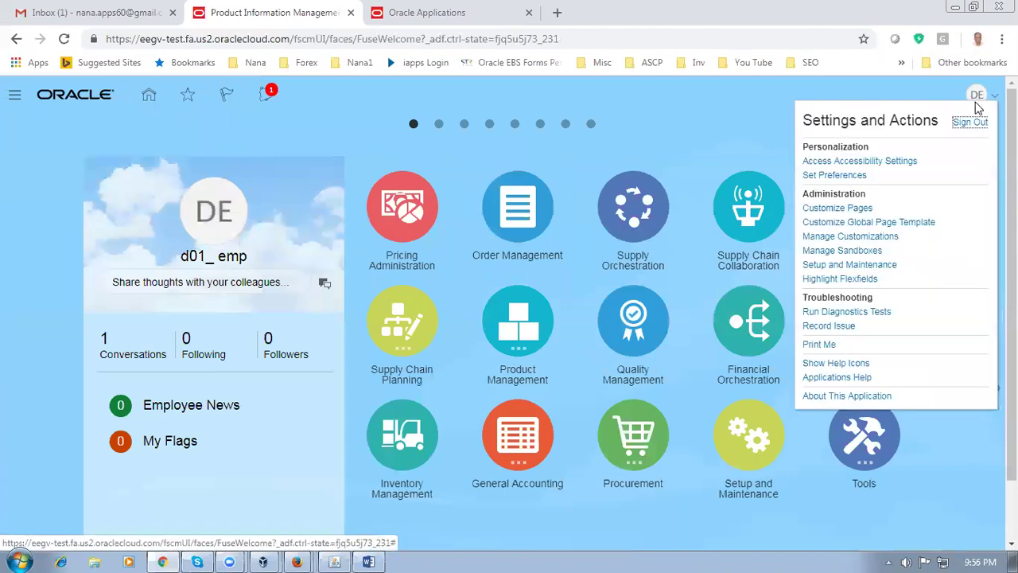
pyautogui.click(850, 265)
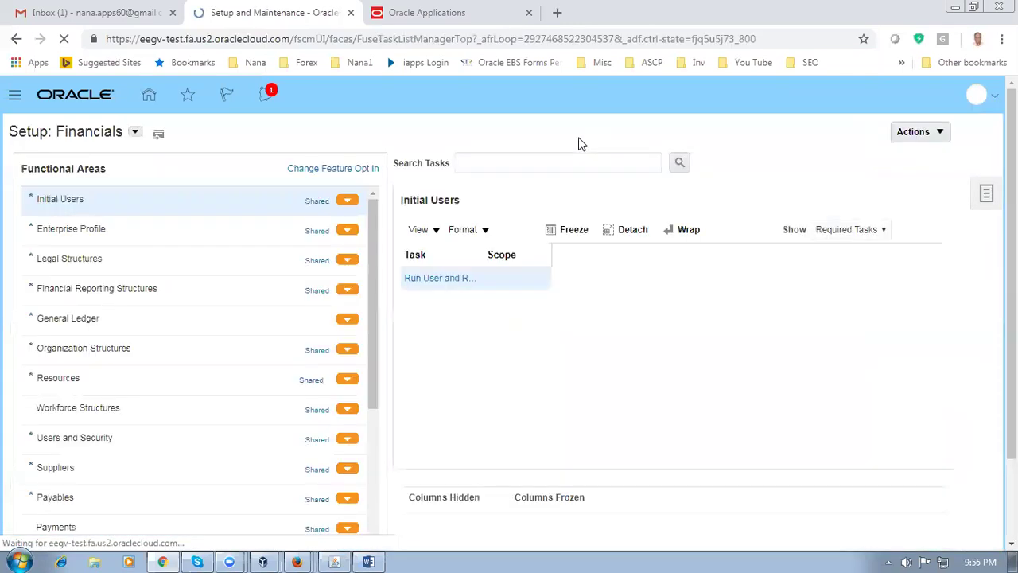
# Search setup tasks for 'Manage Item Classes', pasted from the Word sheet, and edit Root Item Class
pyautogui.click(986, 195)
pyautogui.click(891, 270)
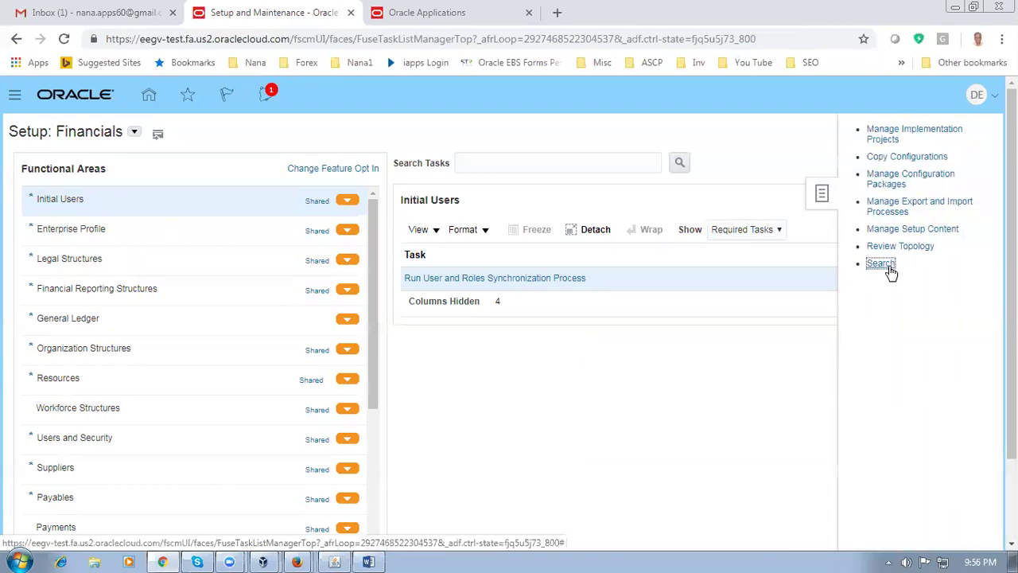
pyautogui.click(264, 164)
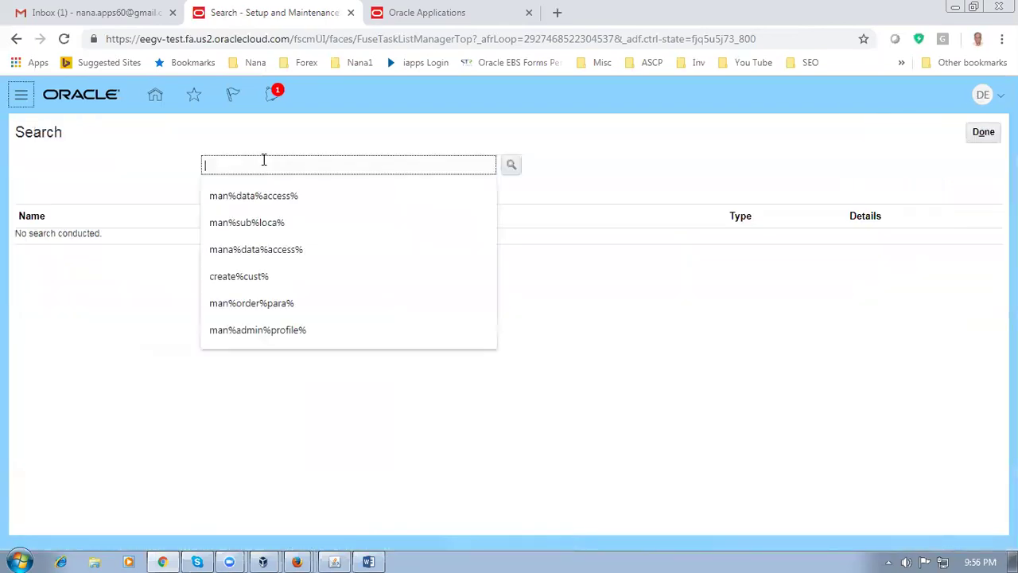
pyautogui.hotkey('alt', 'Tab')
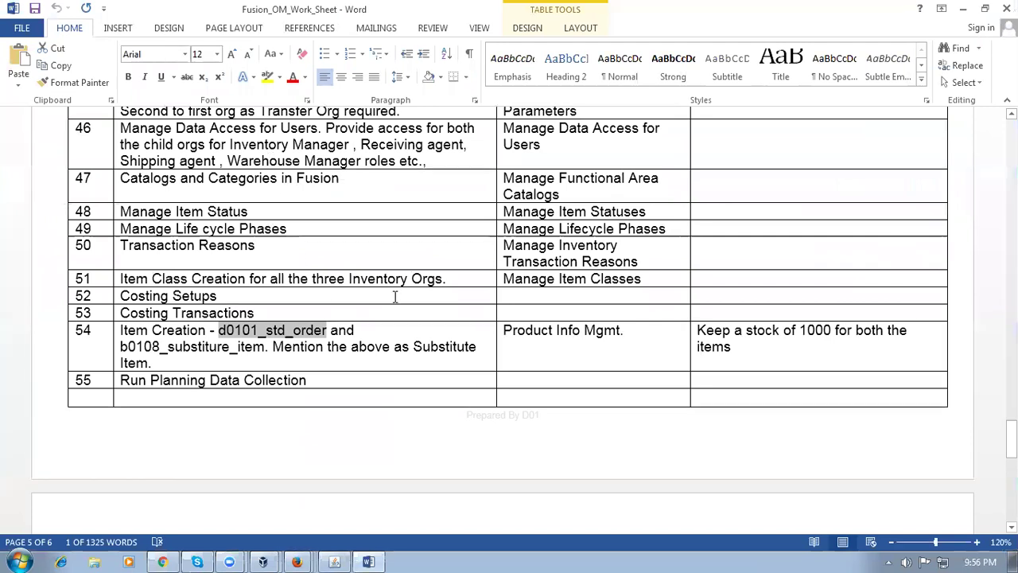
pyautogui.click(406, 275)
pyautogui.hotkey('ctrl', 'c')
pyautogui.press('Tab')
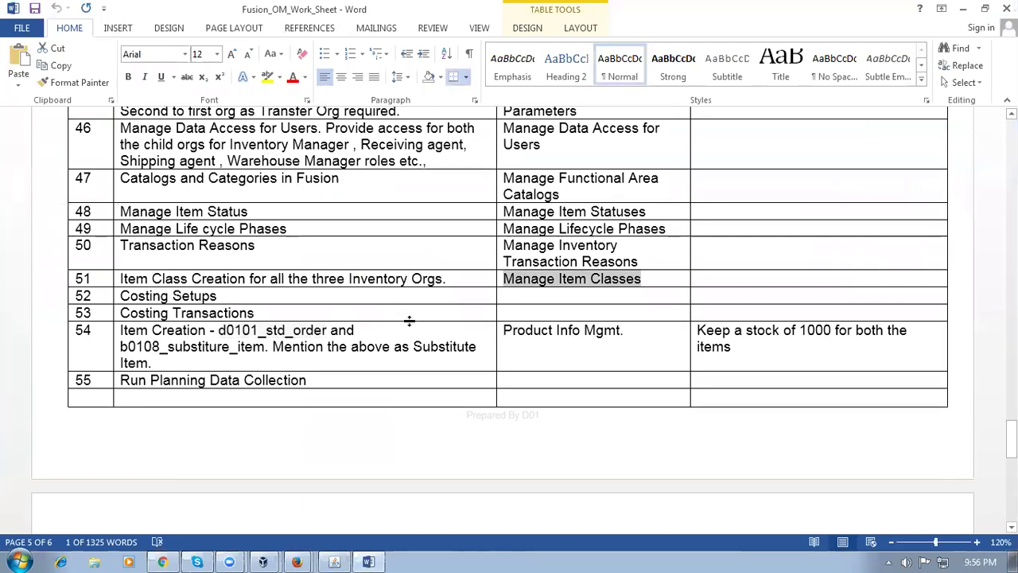
pyautogui.hotkey('alt', 'Tab')
pyautogui.click(216, 159)
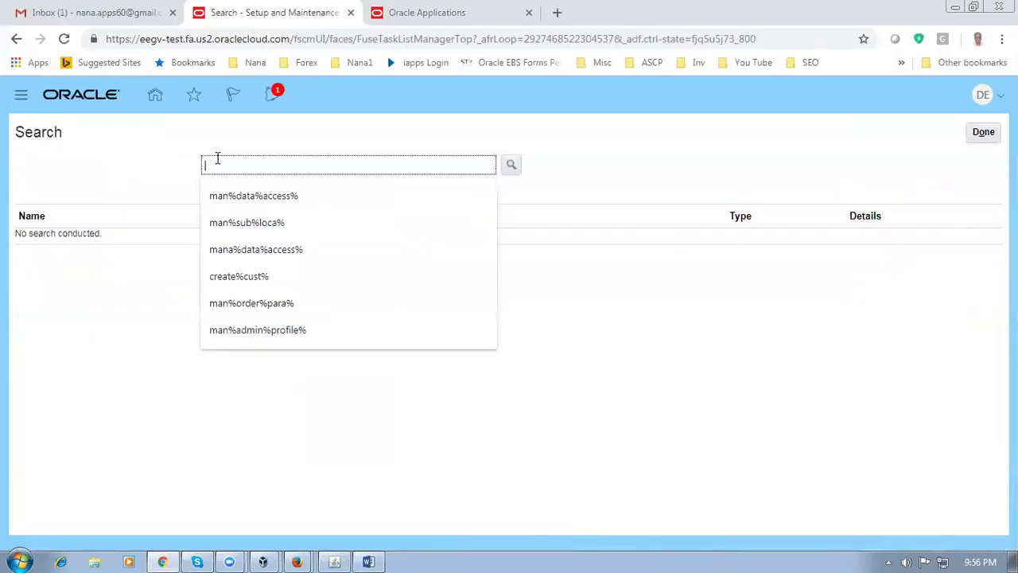
pyautogui.hotkey('ctrl', 'v')
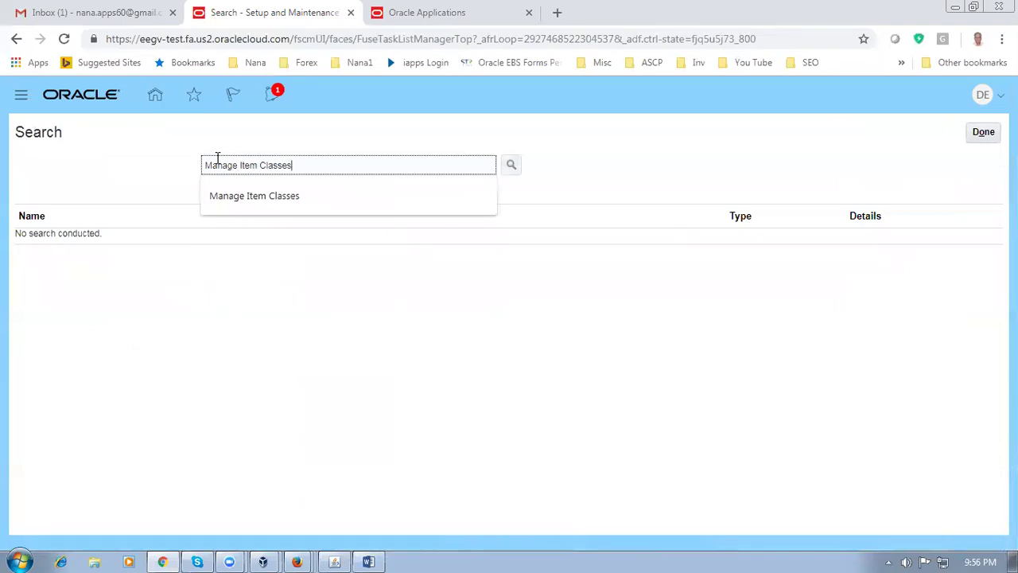
pyautogui.press('Return')
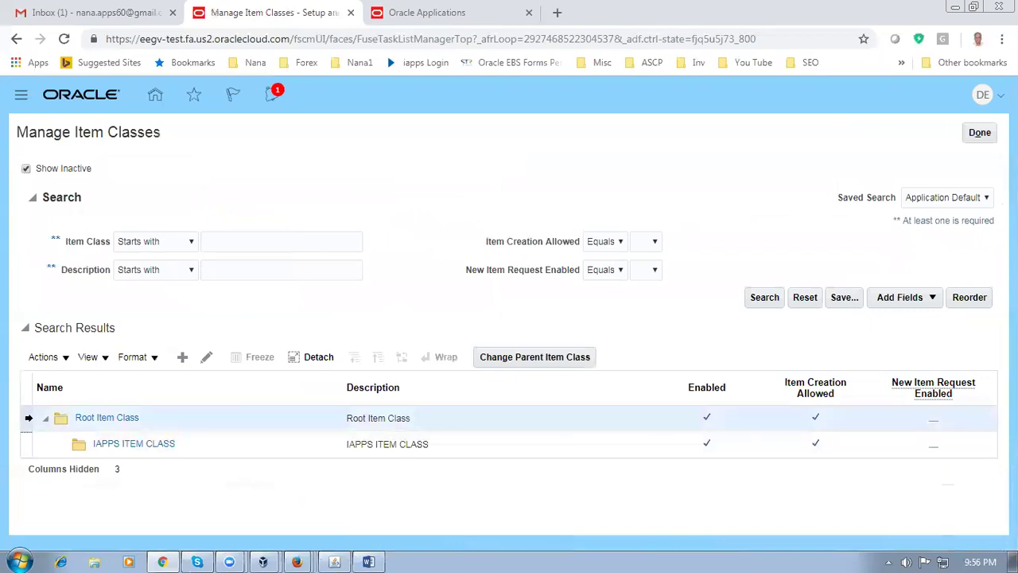
pyautogui.click(206, 358)
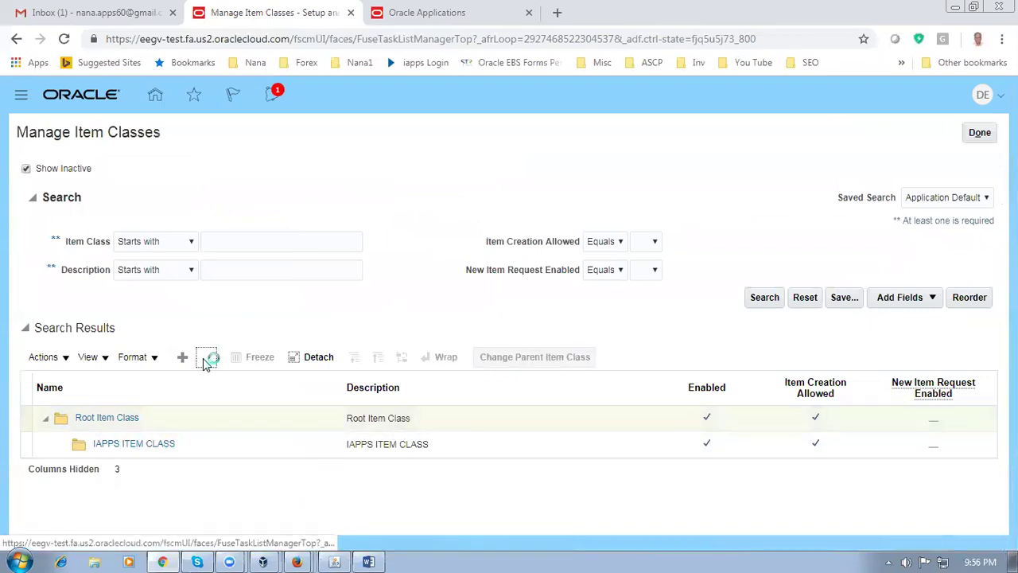
# On Root Item Class's Security tab, add a grant row for role ORA_EGI_PRODUCT_DATA_STEWARD_JOB
pyautogui.click(159, 311)
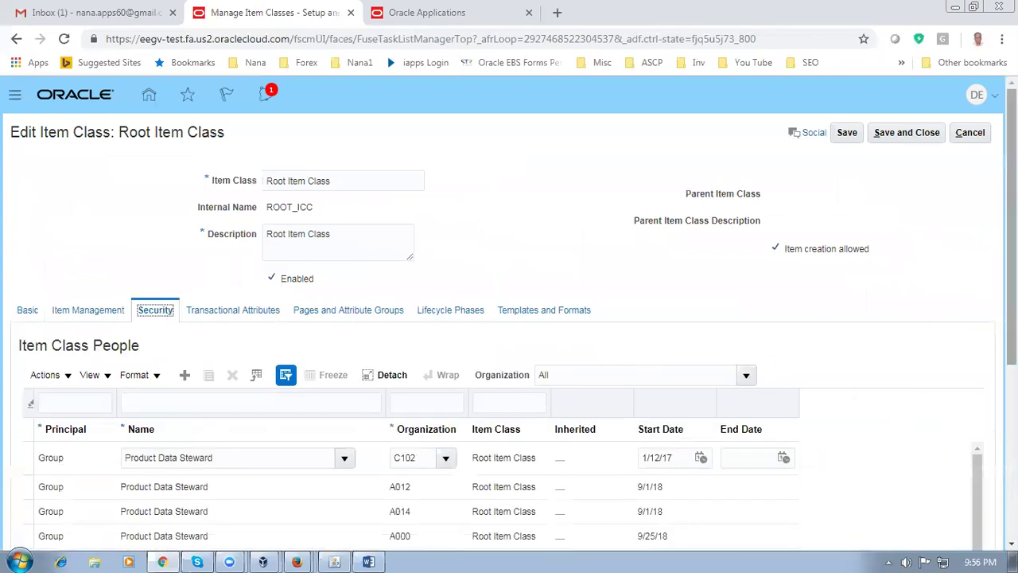
pyautogui.scroll(-1, 874, 398)
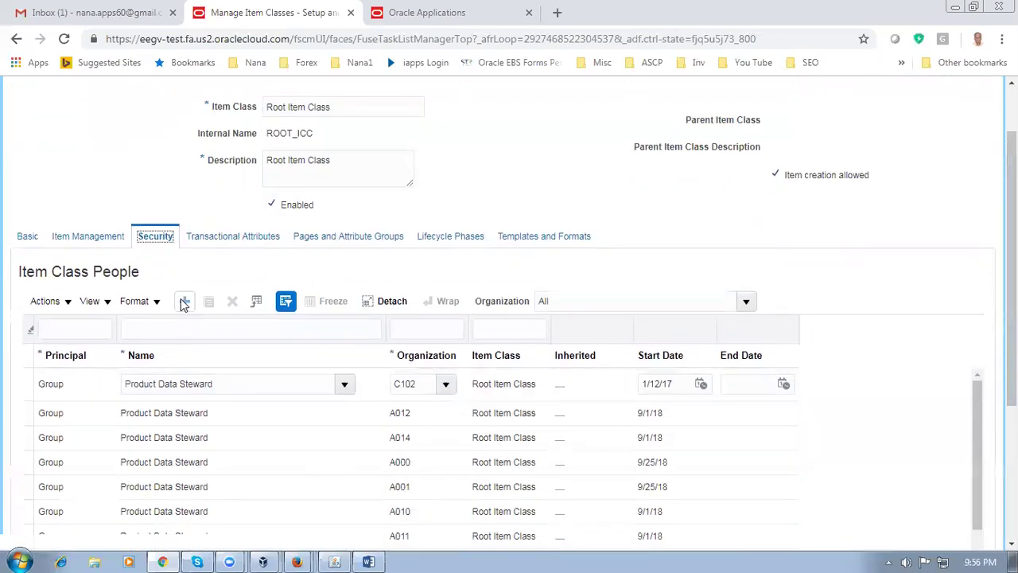
pyautogui.click(184, 301)
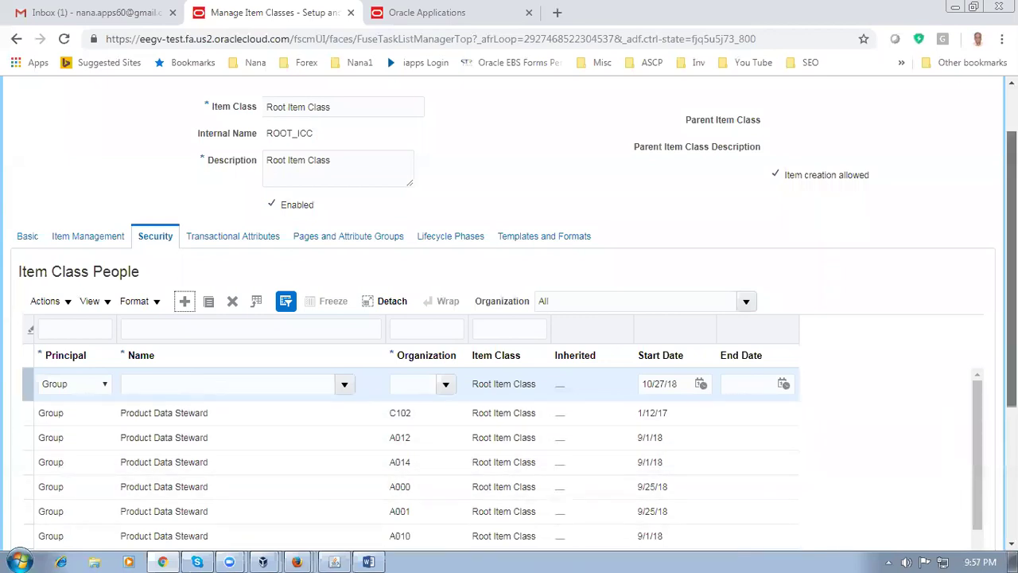
pyautogui.scroll(-3, 509, 319)
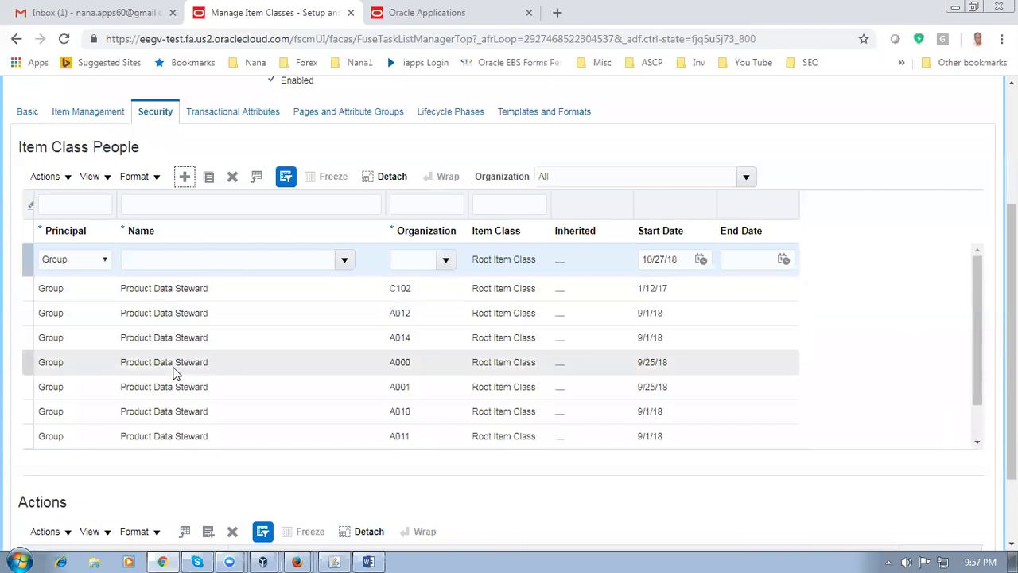
pyautogui.click(169, 258)
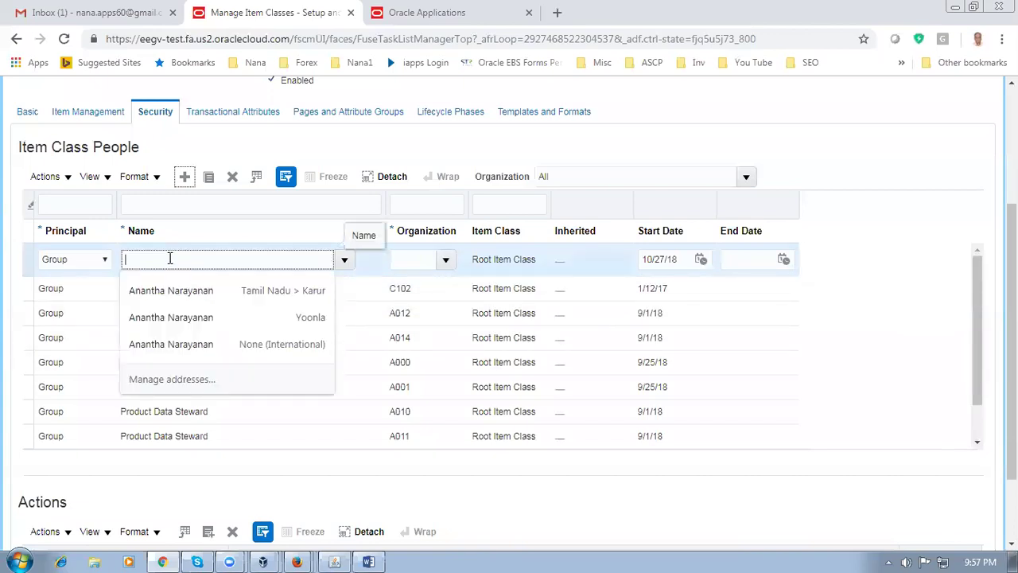
pyautogui.write('Product Data Steward')
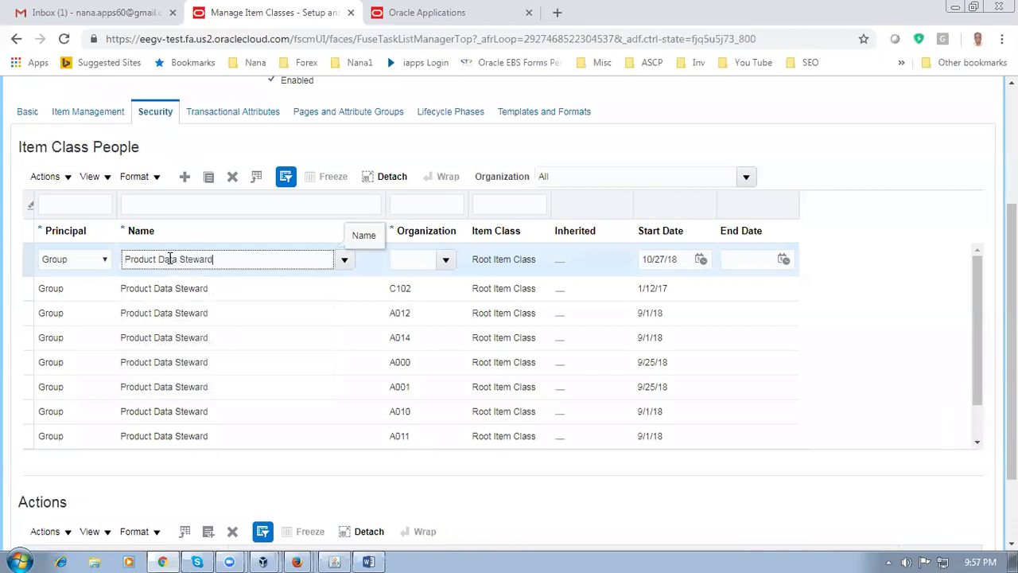
pyautogui.press('Tab')
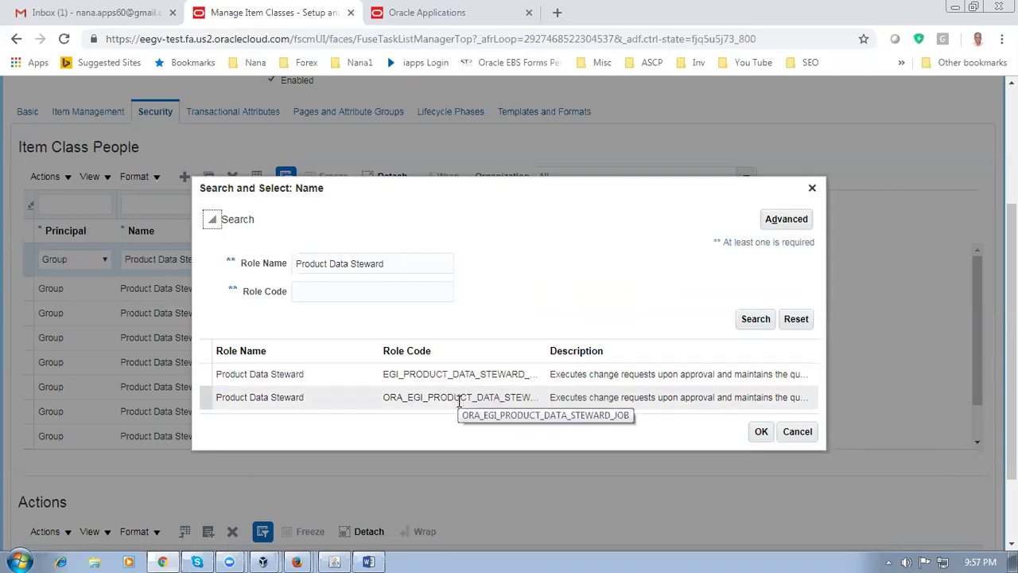
pyautogui.click(459, 400)
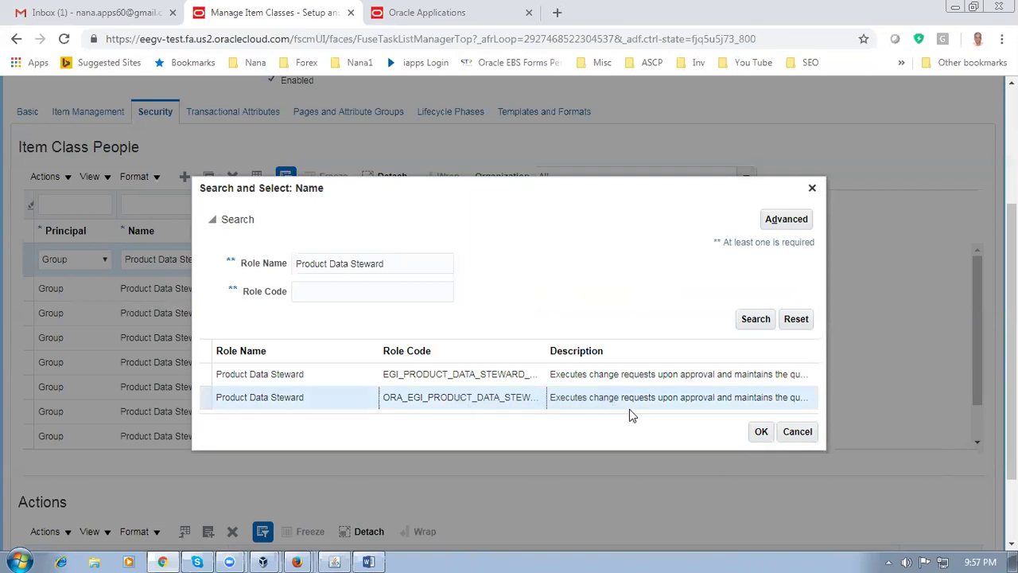
pyautogui.click(761, 434)
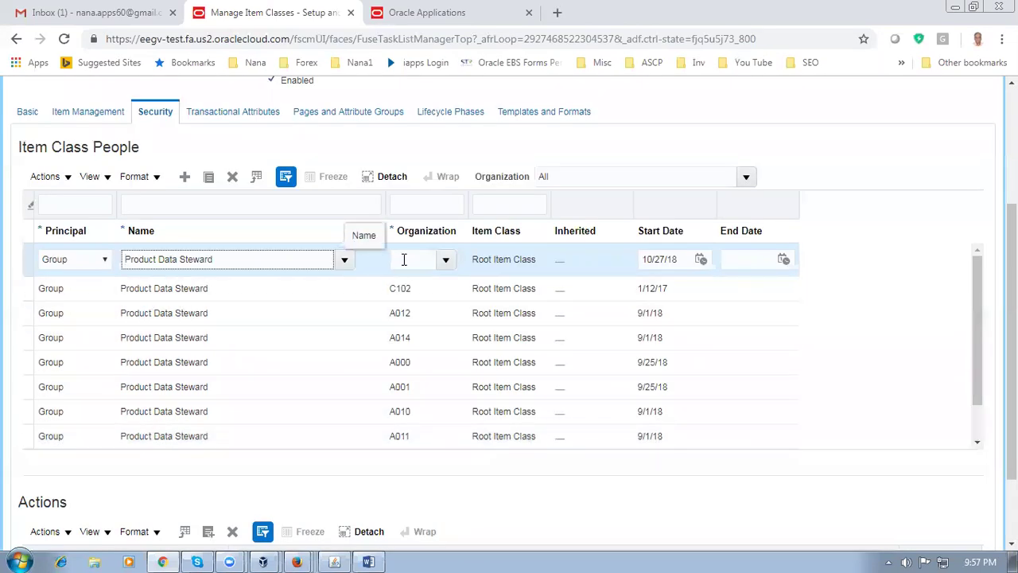
pyautogui.scroll(2, 509, 318)
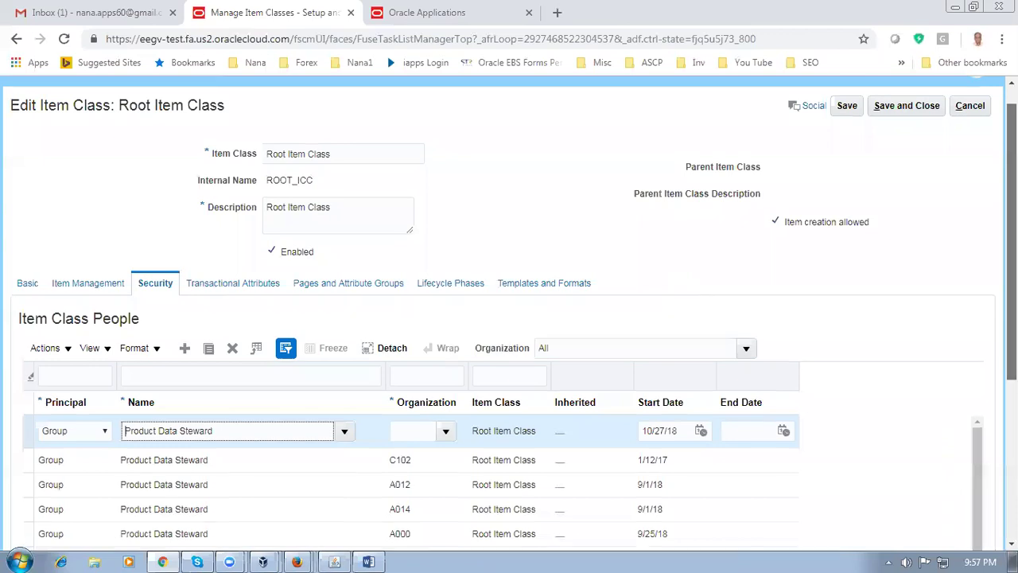
# Set the Product Data Steward grant's organization to D011 and save and close Root Item Class
pyautogui.scroll(-2, 509, 318)
pyautogui.scroll(-1, 508, 318)
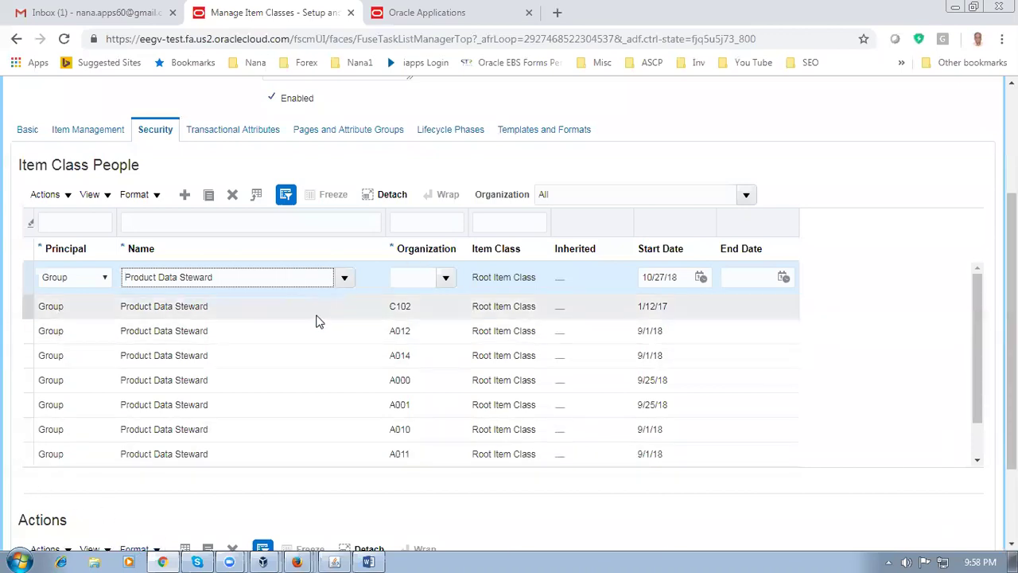
pyautogui.click(402, 278)
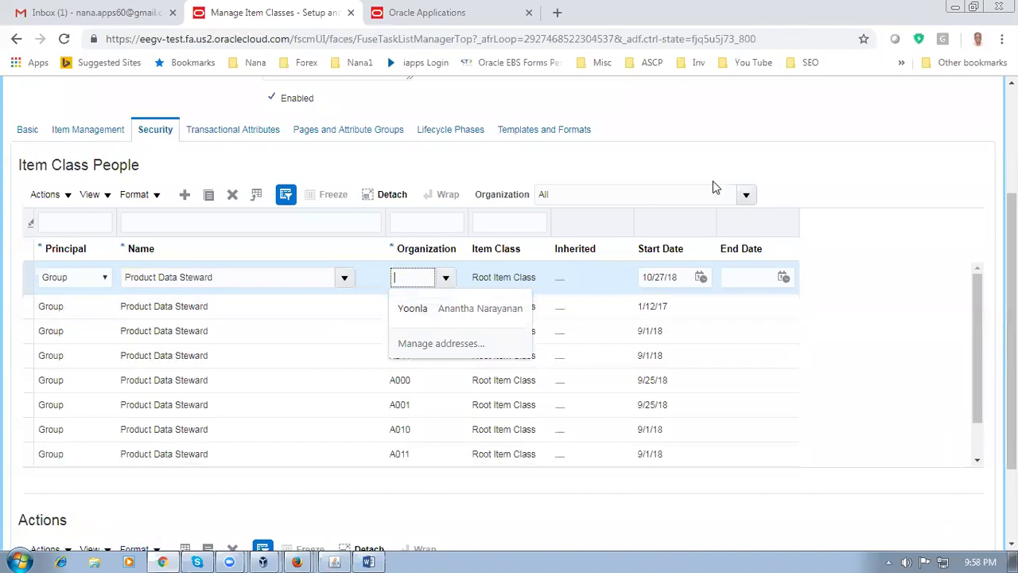
pyautogui.write('D011')
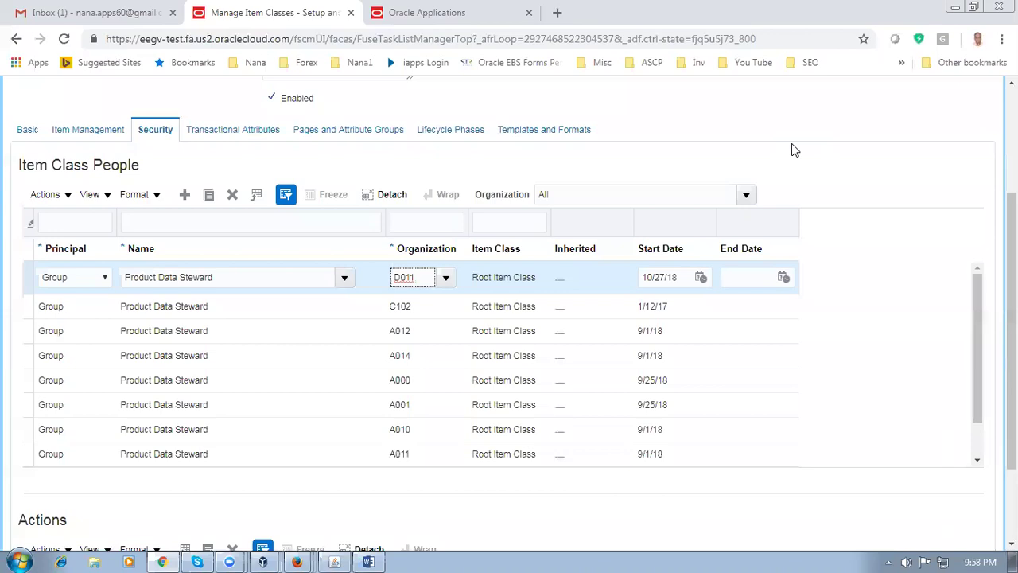
pyautogui.click(805, 173)
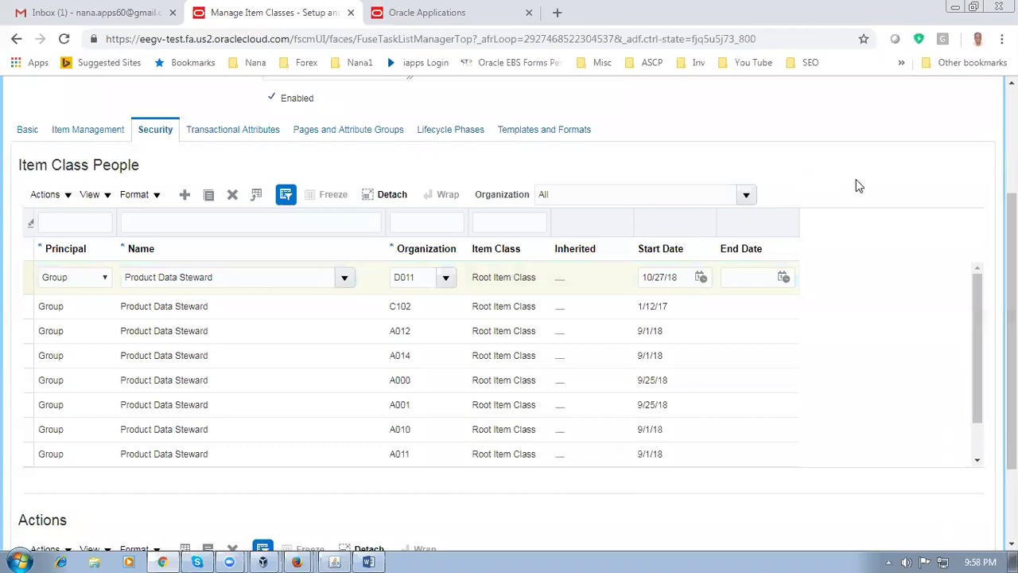
pyautogui.scroll(3, 859, 186)
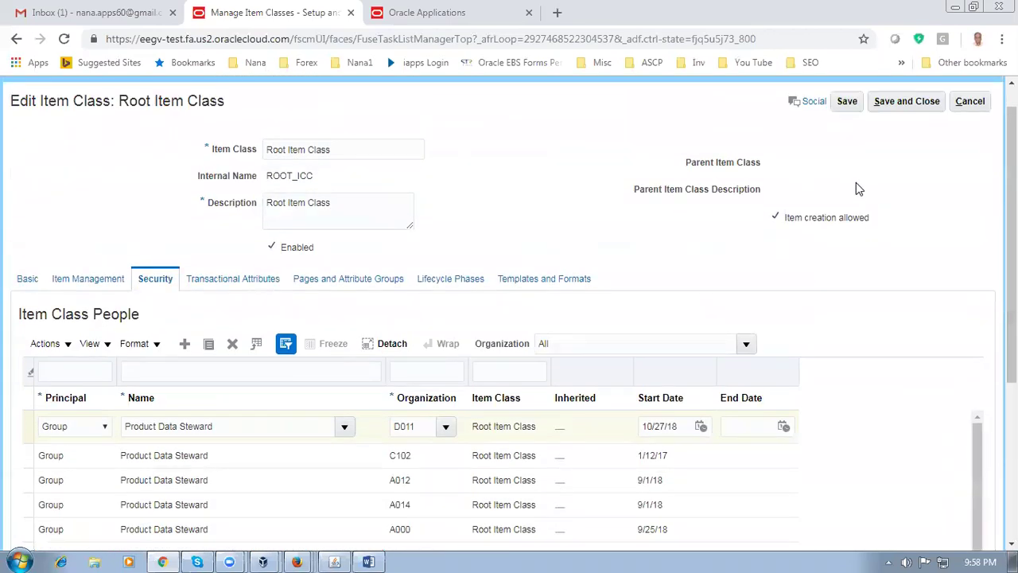
pyautogui.click(904, 101)
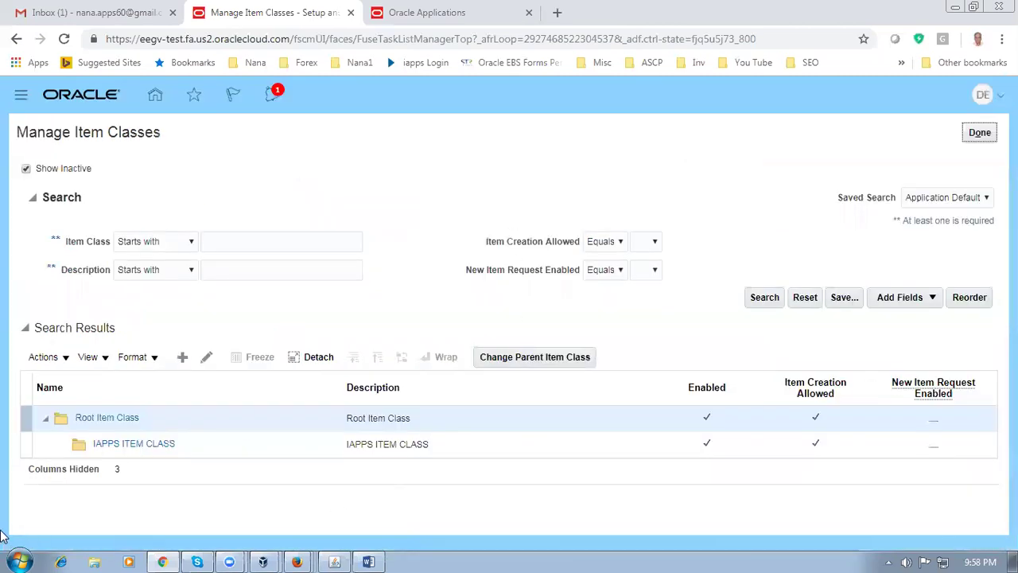
pyautogui.click(25, 417)
pyautogui.click(206, 357)
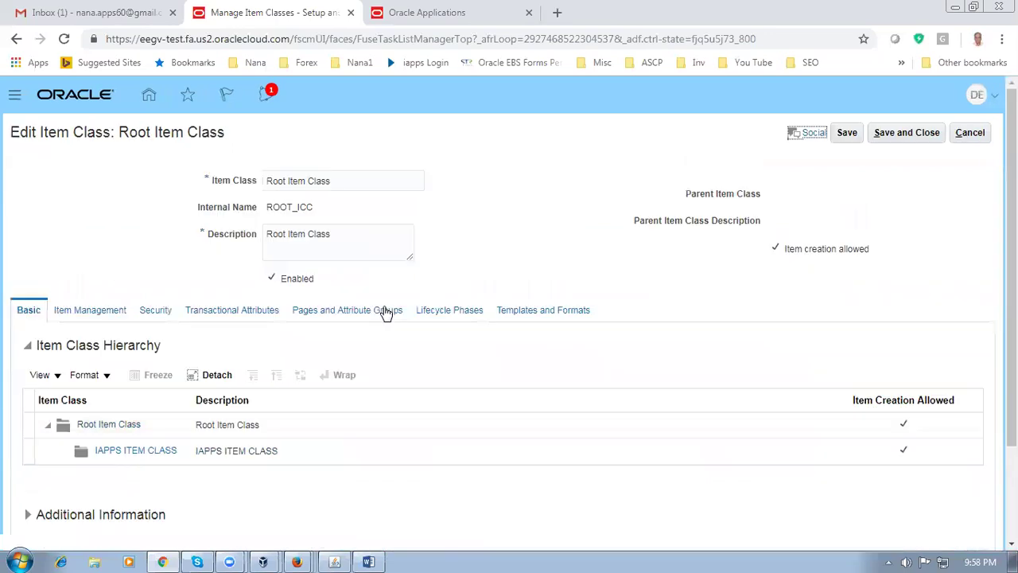
pyautogui.click(155, 310)
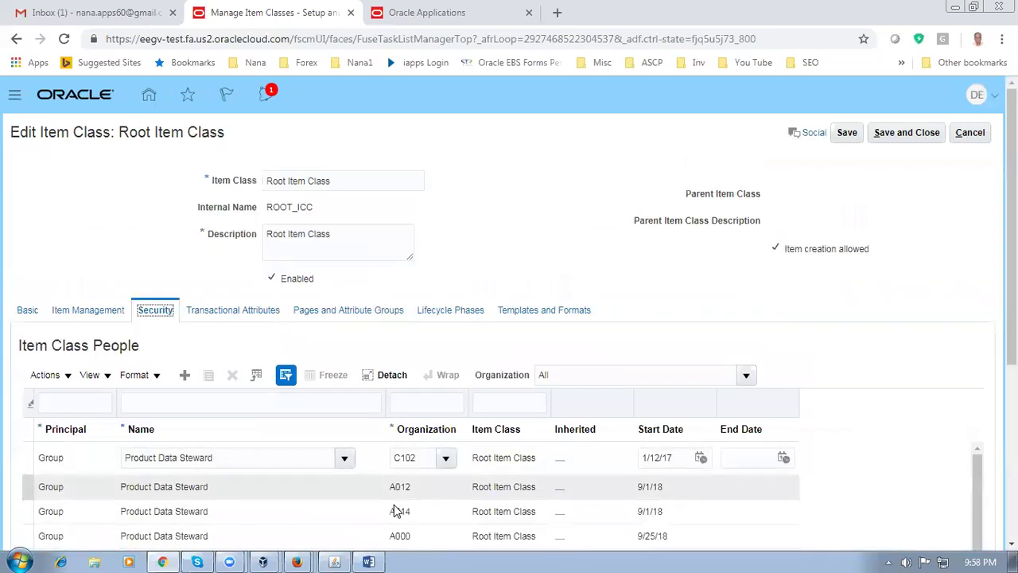
pyautogui.click(413, 404)
pyautogui.write('D011')
pyautogui.press('Return')
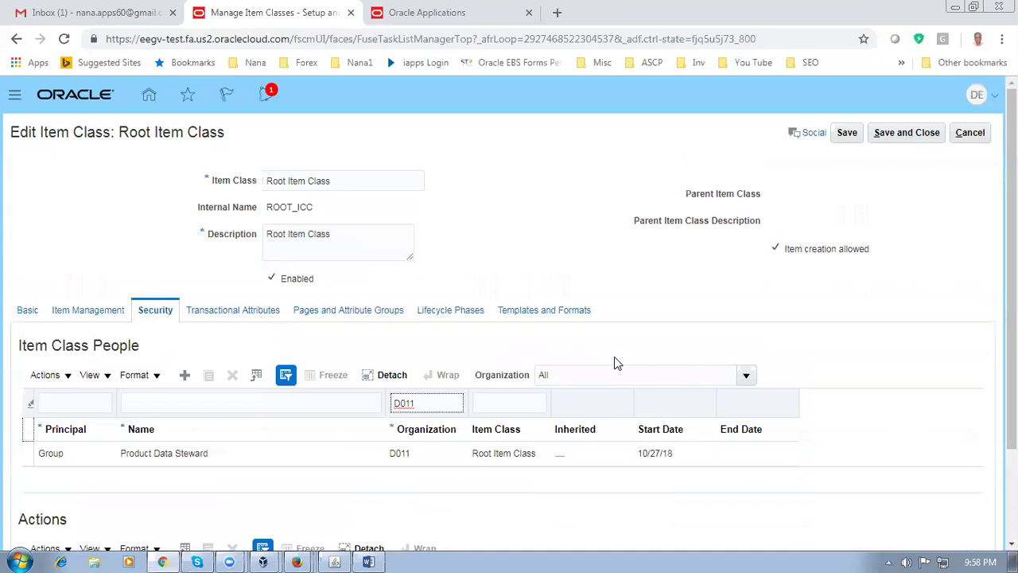
pyautogui.click(26, 454)
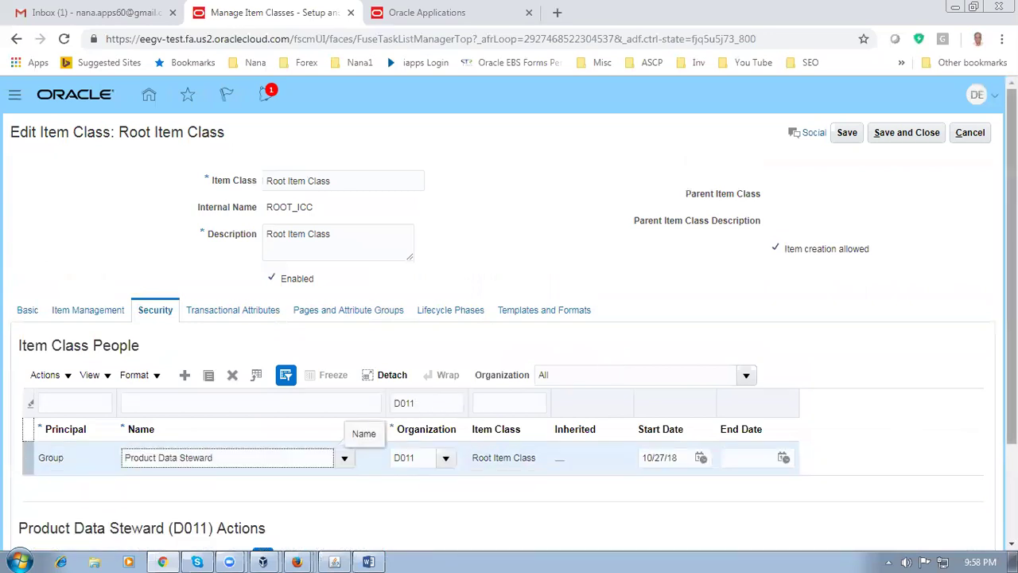
pyautogui.scroll(-3, 115, 495)
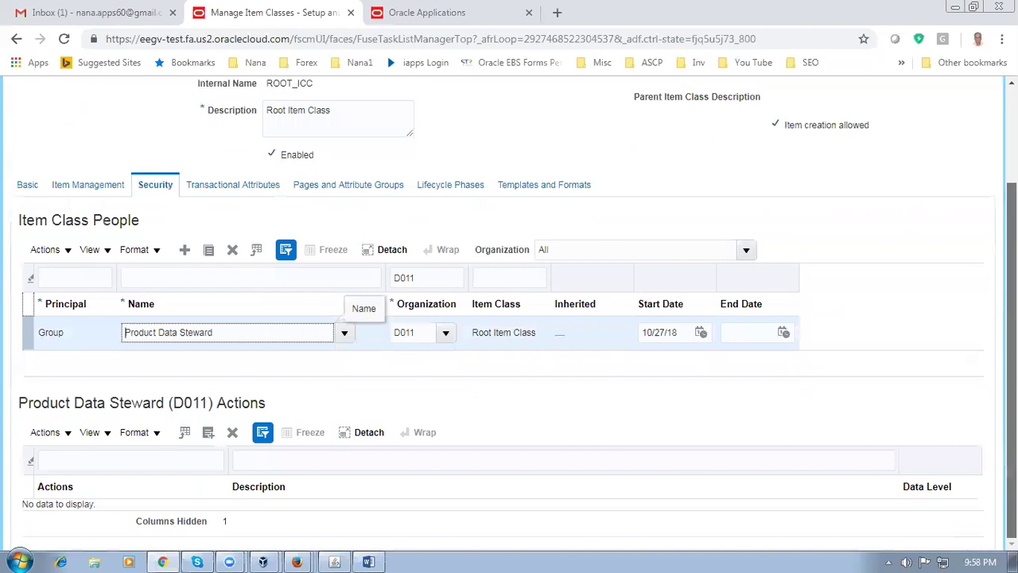
pyautogui.click(56, 402)
pyautogui.moveTo(56, 401); pyautogui.dragTo(248, 407)
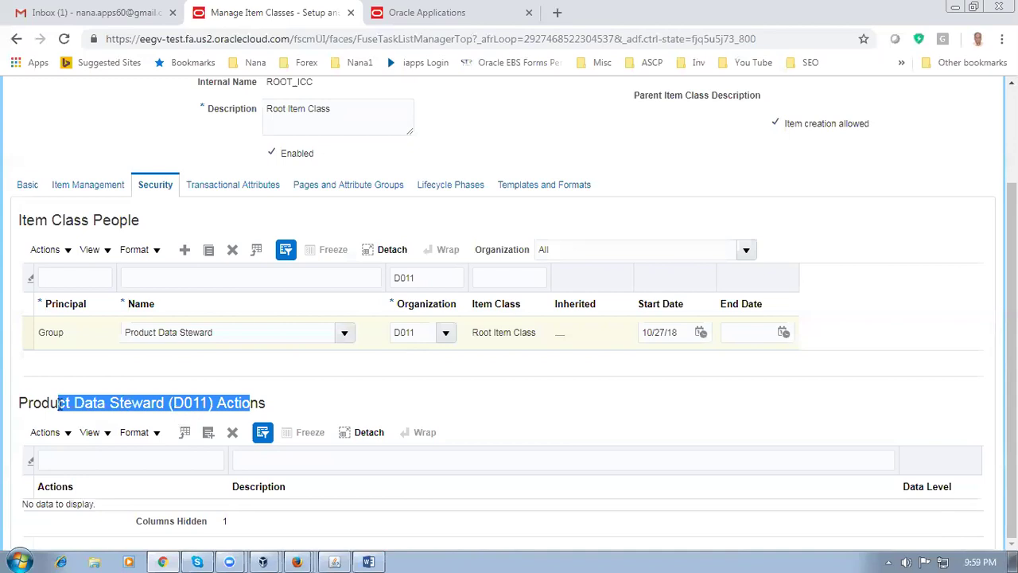
pyautogui.click(82, 409)
pyautogui.moveTo(57, 408); pyautogui.dragTo(213, 428)
# Add every available item action, including Maintain and View Item, to the D011 steward grant
pyautogui.click(337, 405)
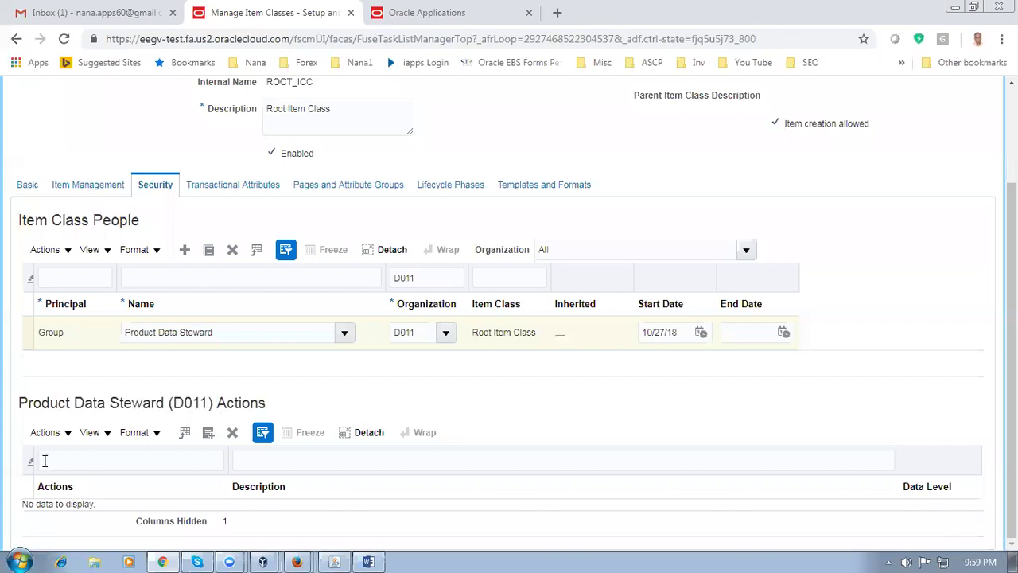
pyautogui.click(48, 436)
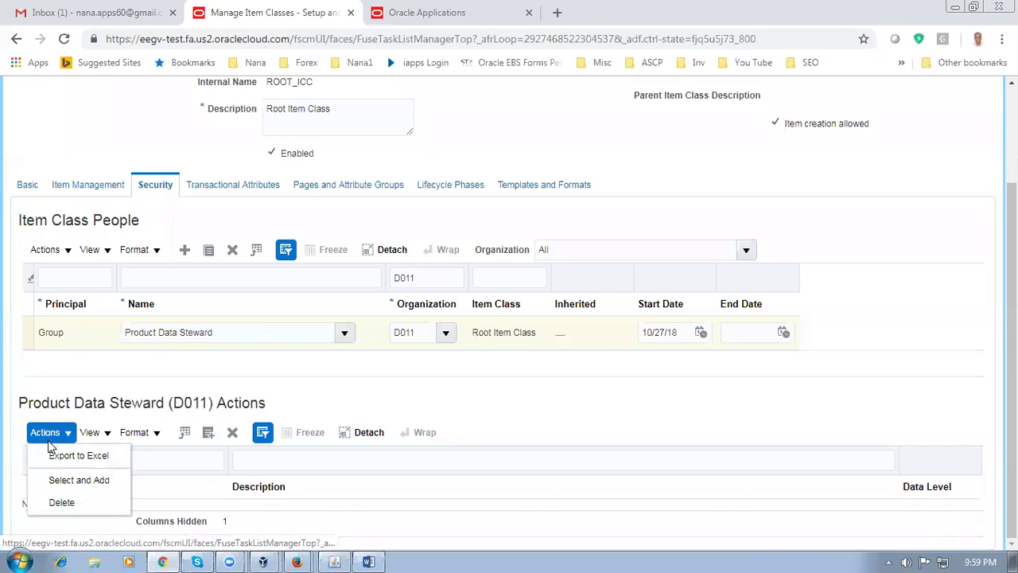
pyautogui.click(52, 481)
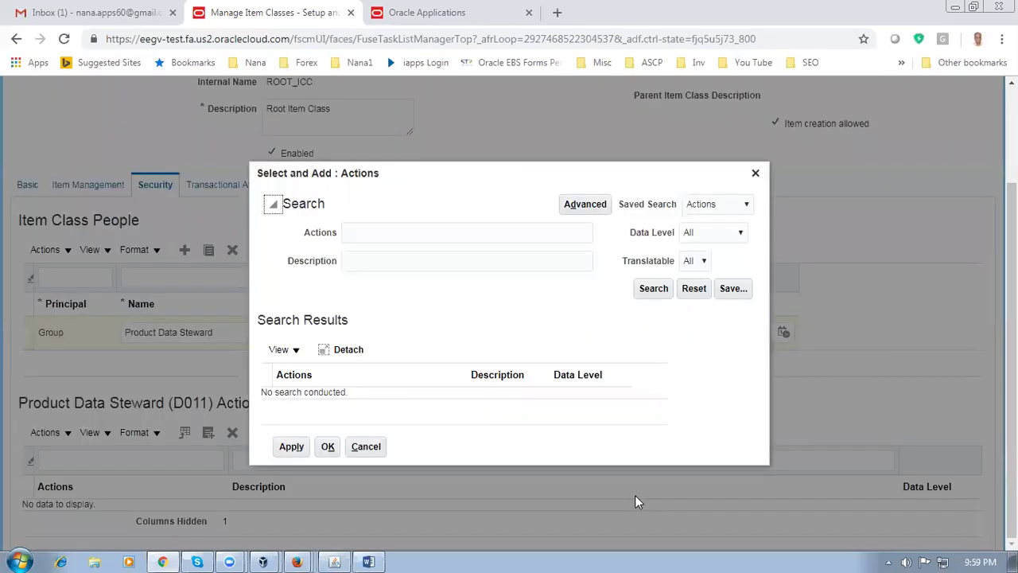
pyautogui.click(653, 288)
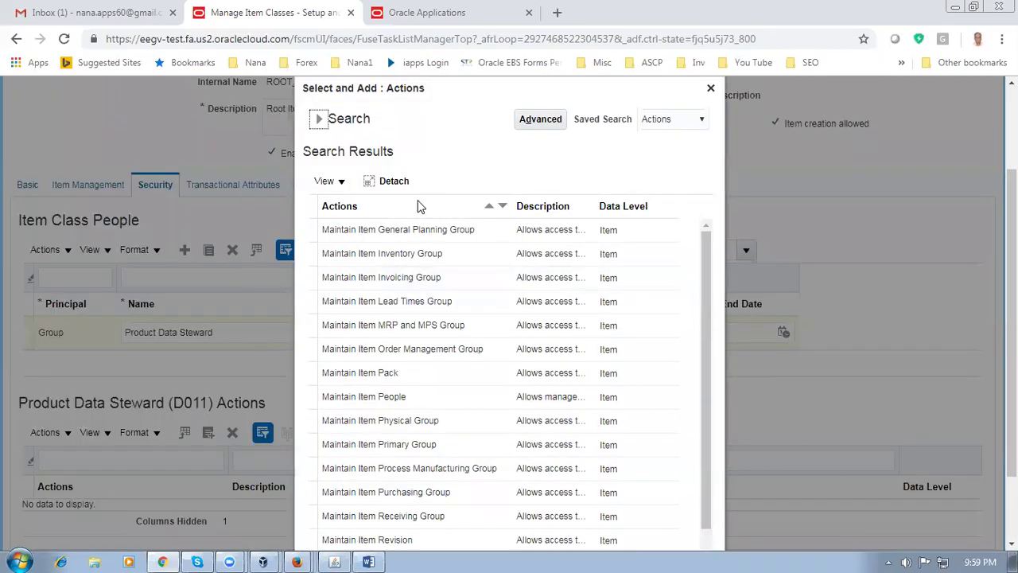
pyautogui.click(306, 203)
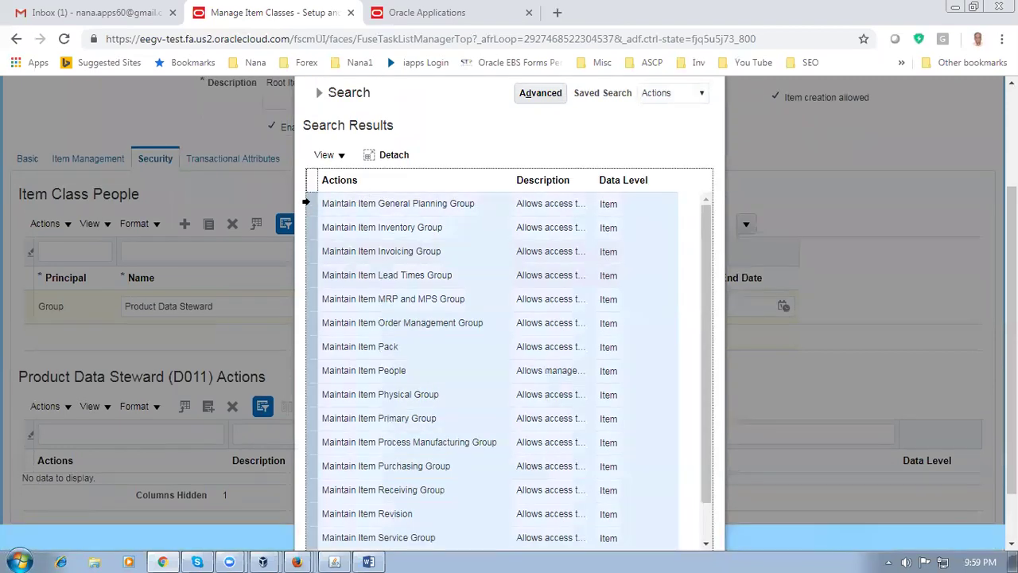
pyautogui.click(336, 531)
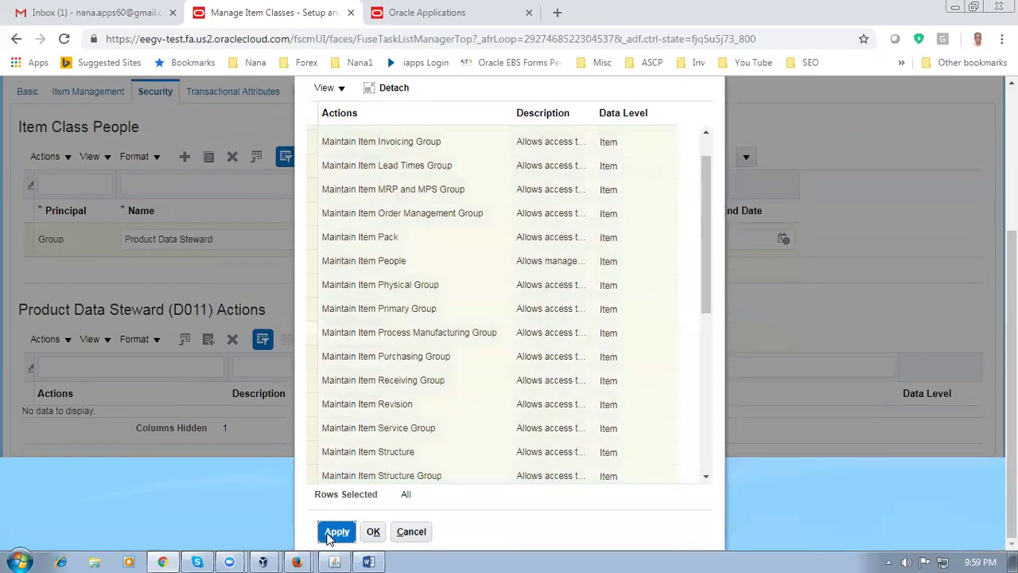
pyautogui.click(373, 531)
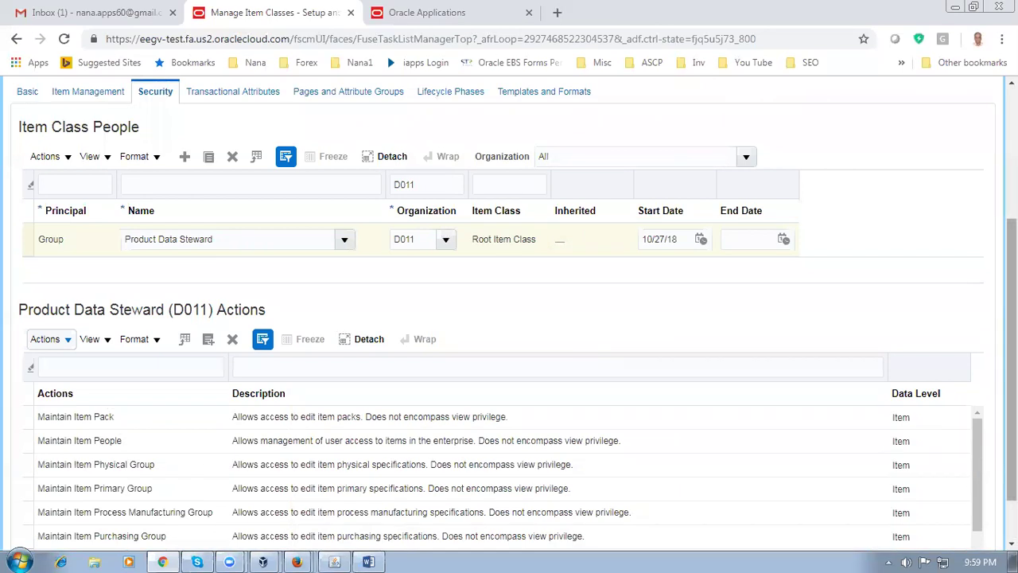
# Save and close Root Item Class
pyautogui.scroll(-3, 985, 458)
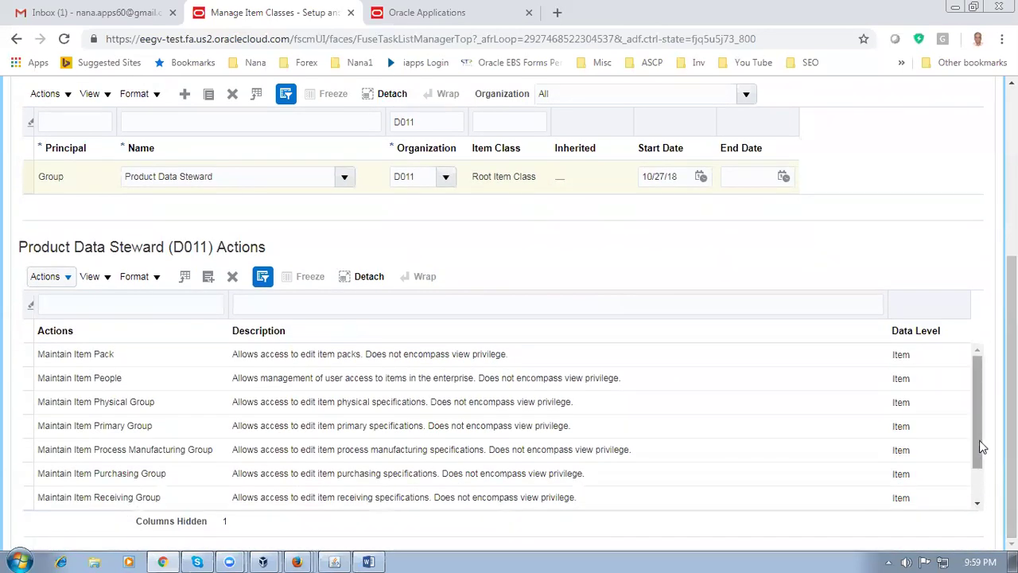
pyautogui.scroll(-1, 136, 475)
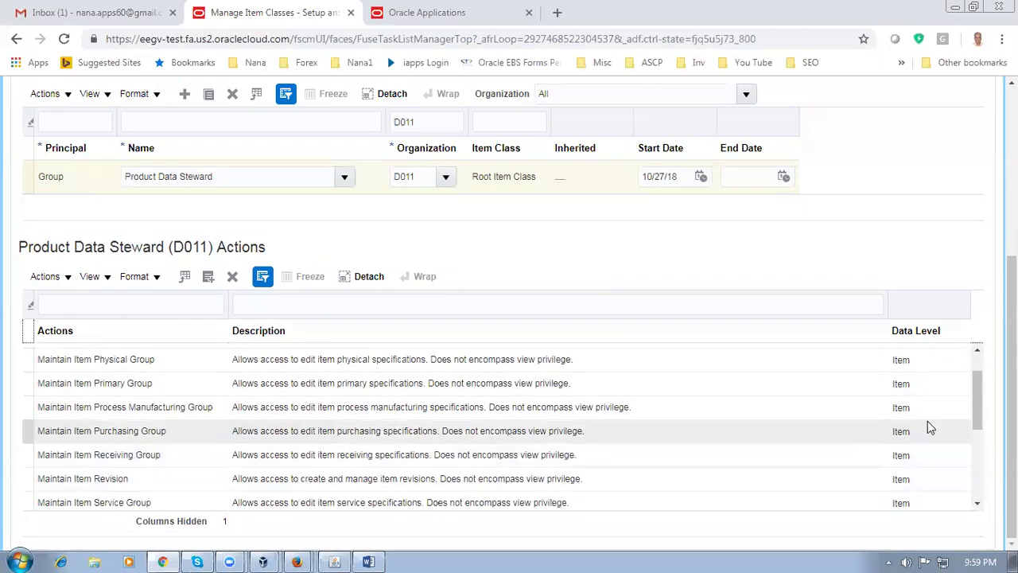
pyautogui.moveTo(977, 420); pyautogui.dragTo(988, 482)
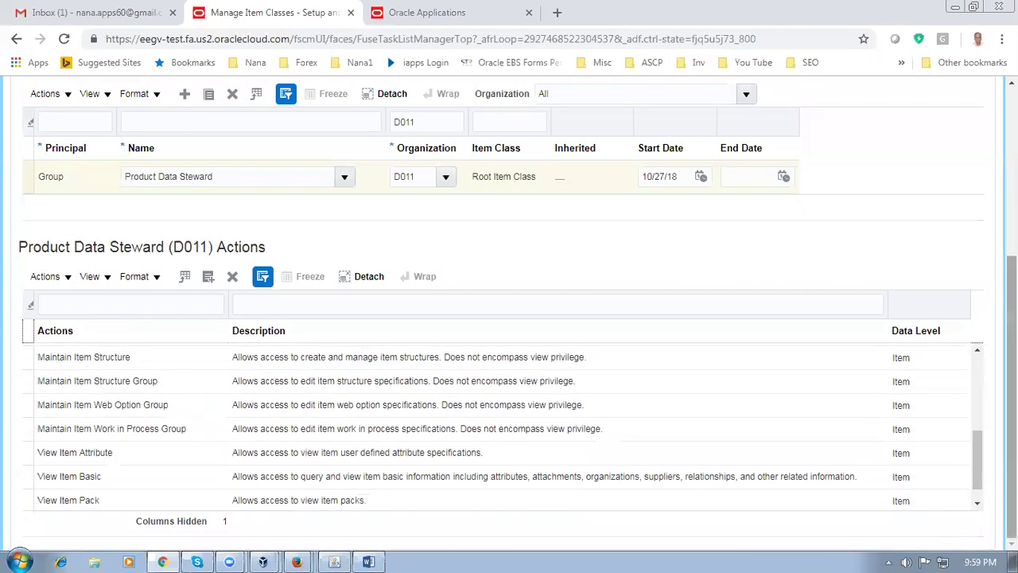
pyautogui.scroll(4, 986, 477)
pyautogui.click(911, 141)
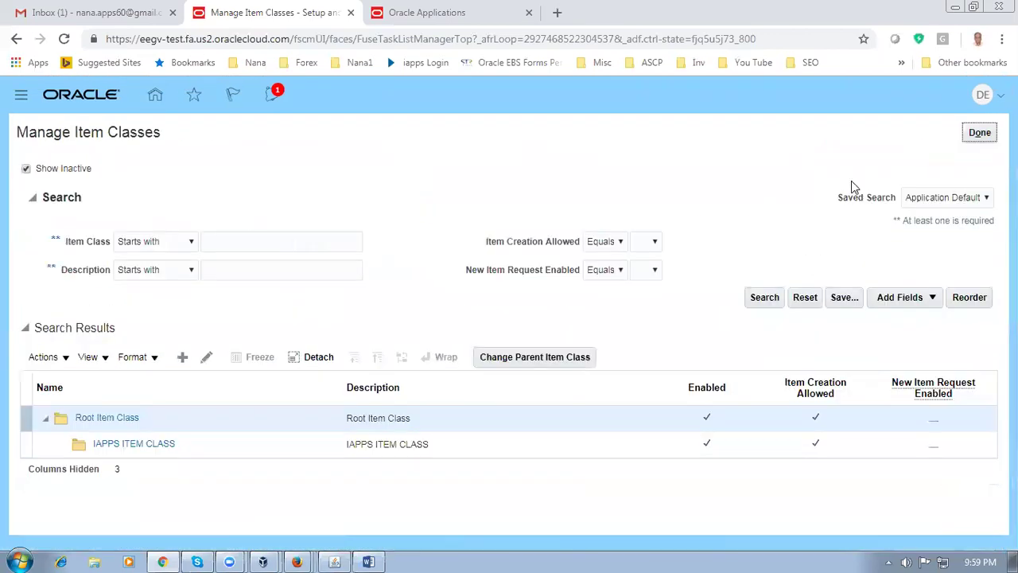
# Reopen Root Item Class's Security tab and add a blank Item Class People row
pyautogui.click(207, 359)
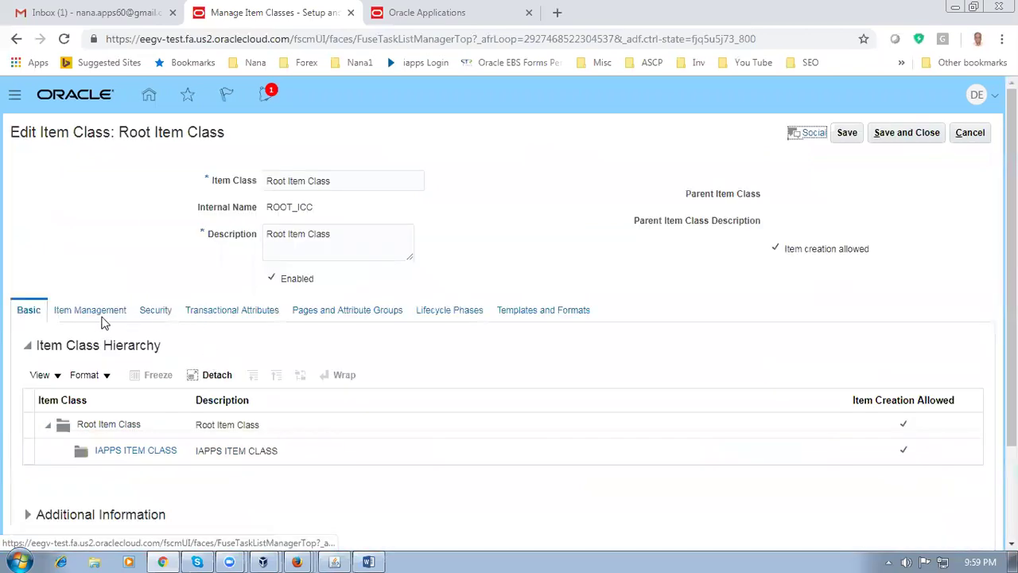
pyautogui.click(157, 311)
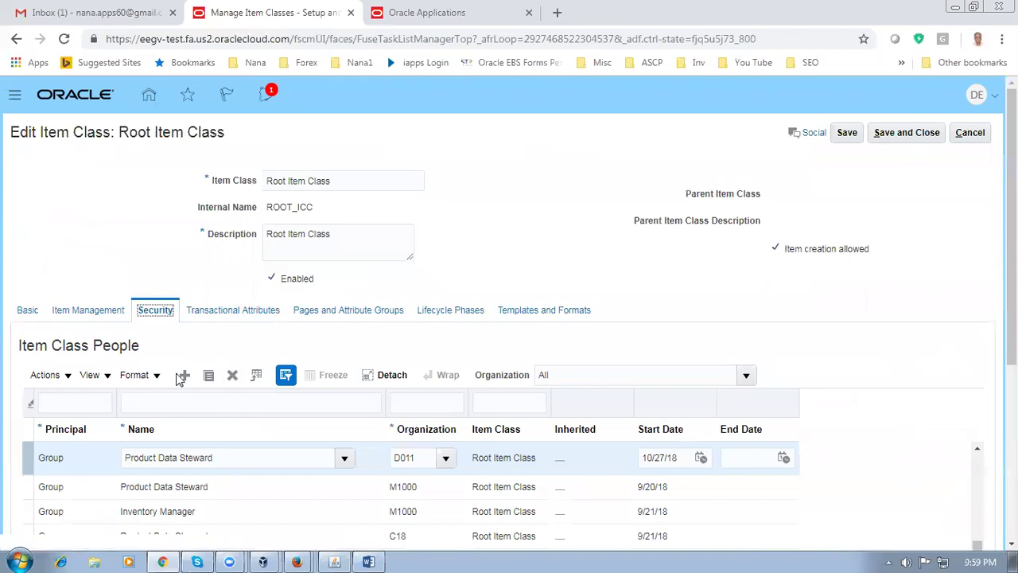
pyautogui.click(181, 379)
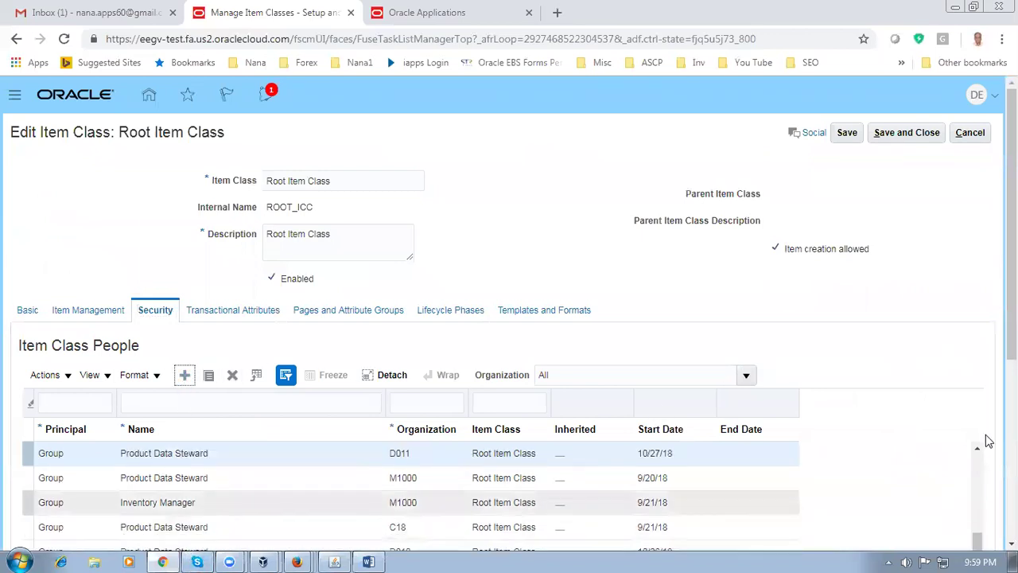
pyautogui.scroll(-2, 988, 440)
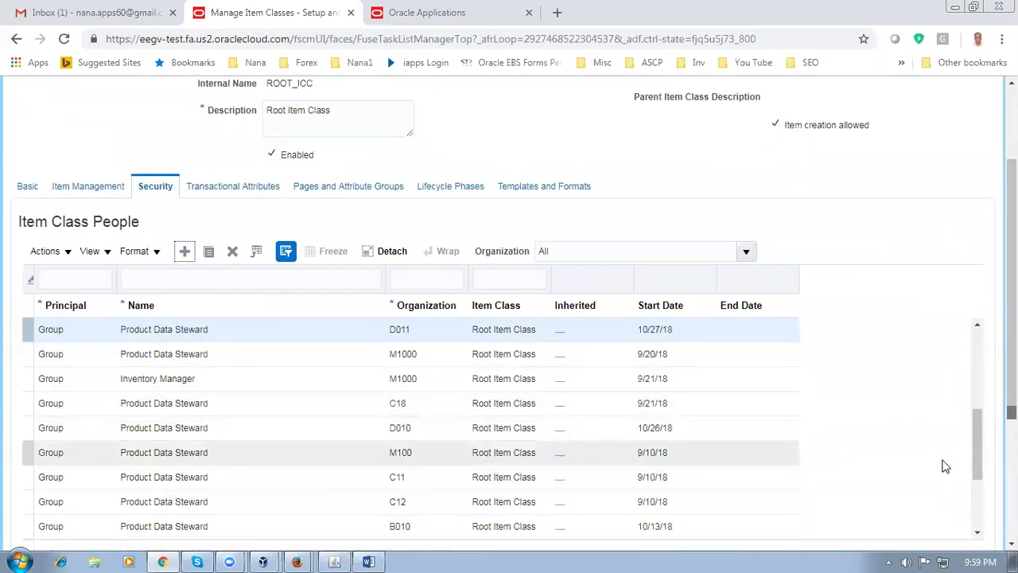
pyautogui.moveTo(975, 465); pyautogui.dragTo(980, 380)
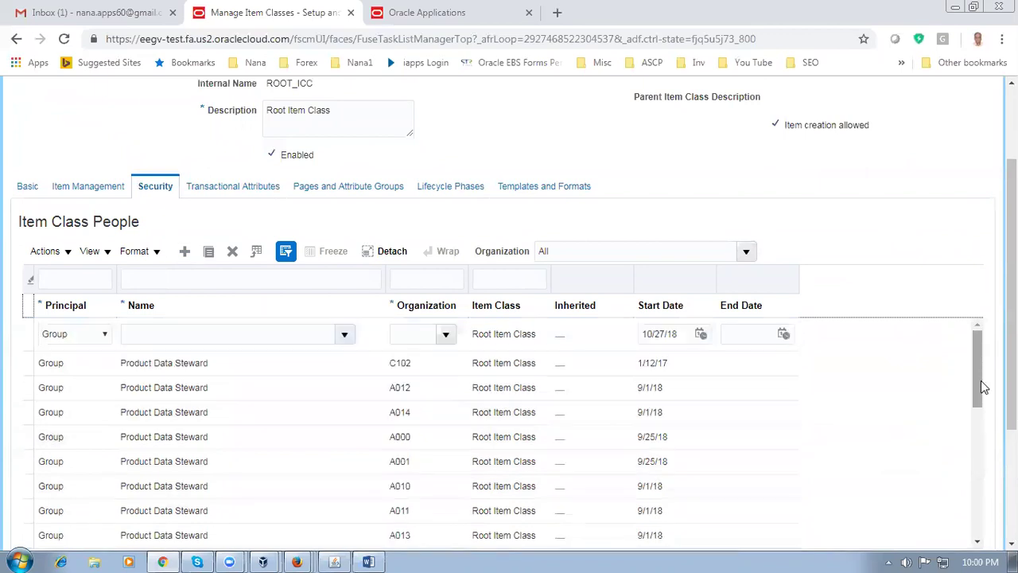
pyautogui.click(145, 335)
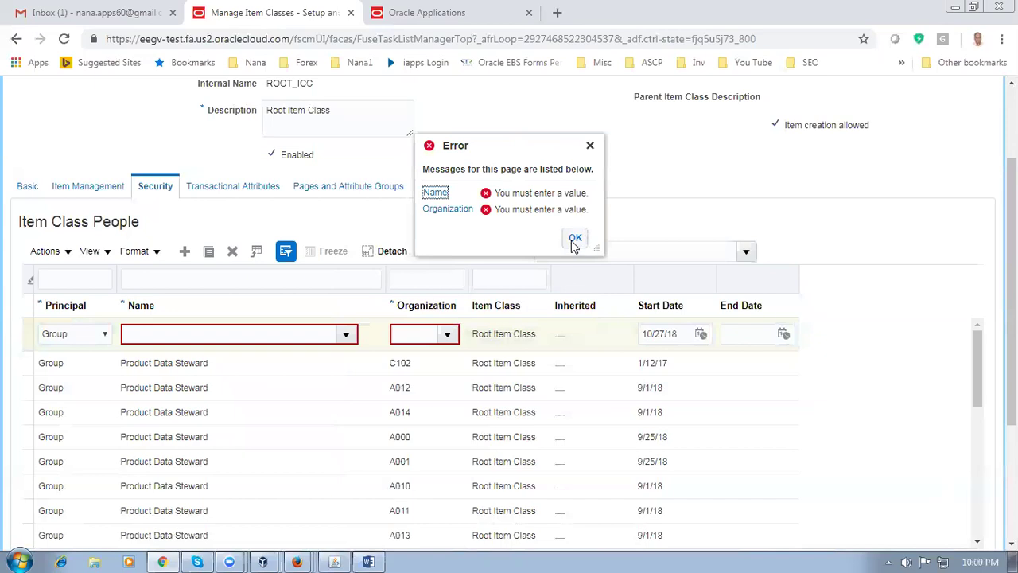
# Set the new row to the Product Data Steward role with organization D012
pyautogui.click(574, 238)
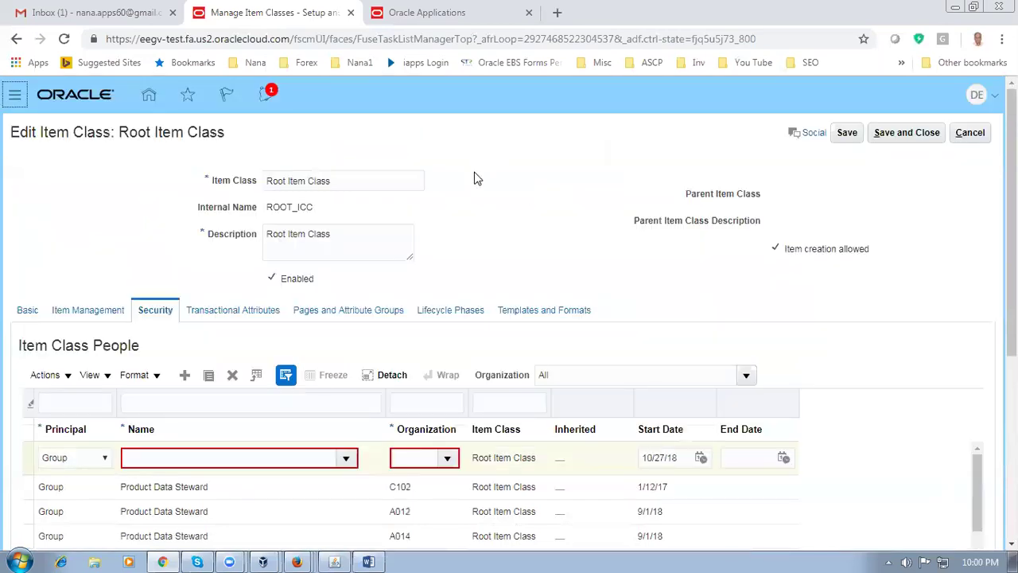
pyautogui.click(186, 461)
pyautogui.write('Manage Item Classes')
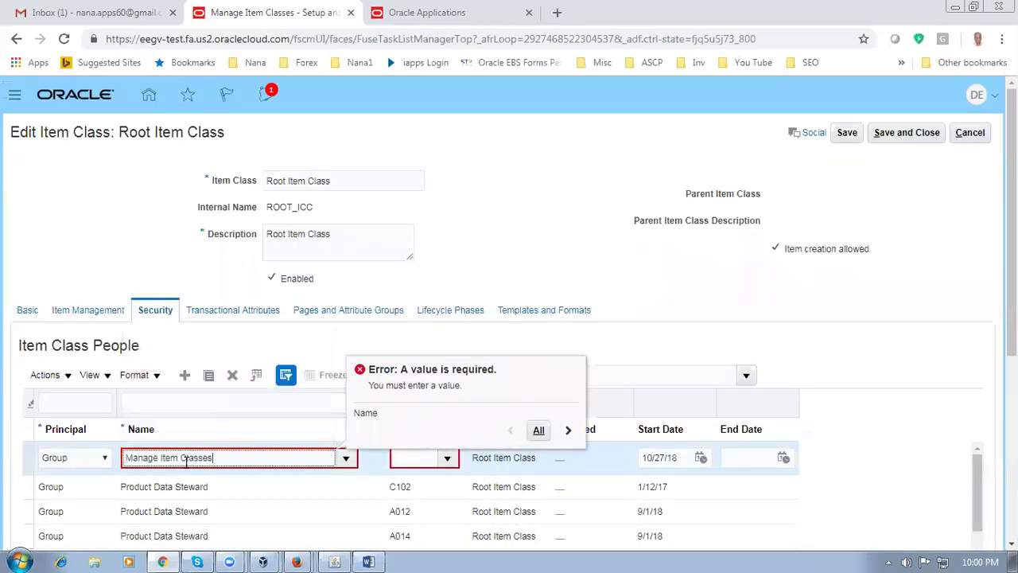
pyautogui.press('BackSpace')
pyautogui.press('BackSpace')
pyautogui.press('BackSpace')
pyautogui.press('BackSpace')
pyautogui.press('BackSpace')
pyautogui.press('BackSpace')
pyautogui.press('BackSpace')
pyautogui.press('BackSpace')
pyautogui.press('BackSpace')
pyautogui.press('BackSpace')
pyautogui.press('BackSpace')
pyautogui.press('BackSpace')
pyautogui.press('BackSpace')
pyautogui.press('BackSpace')
pyautogui.press('BackSpace')
pyautogui.press('BackSpace')
pyautogui.press('BackSpace')
pyautogui.press('BackSpace')
pyautogui.press('Tab')
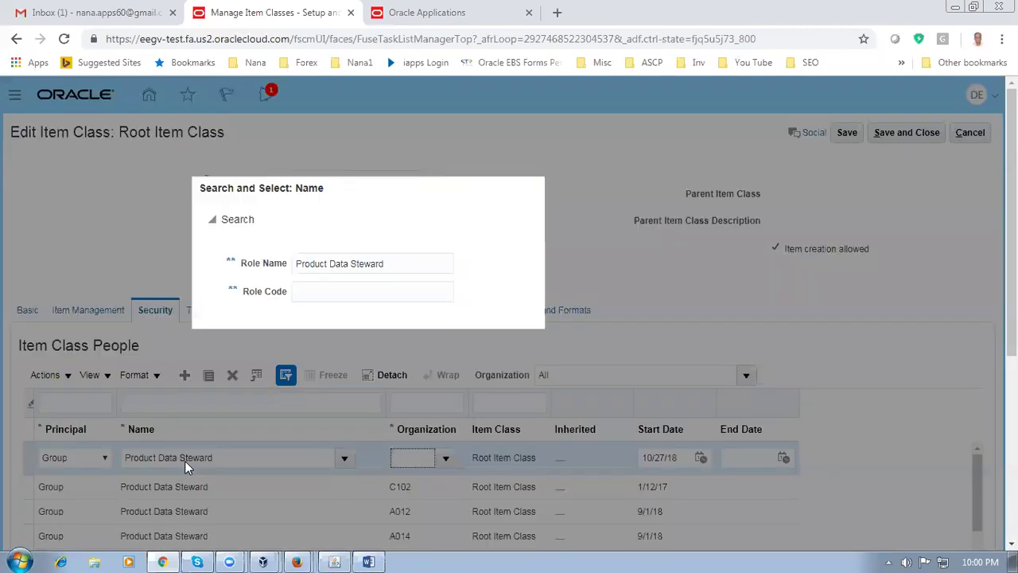
pyautogui.click(313, 400)
pyautogui.click(754, 432)
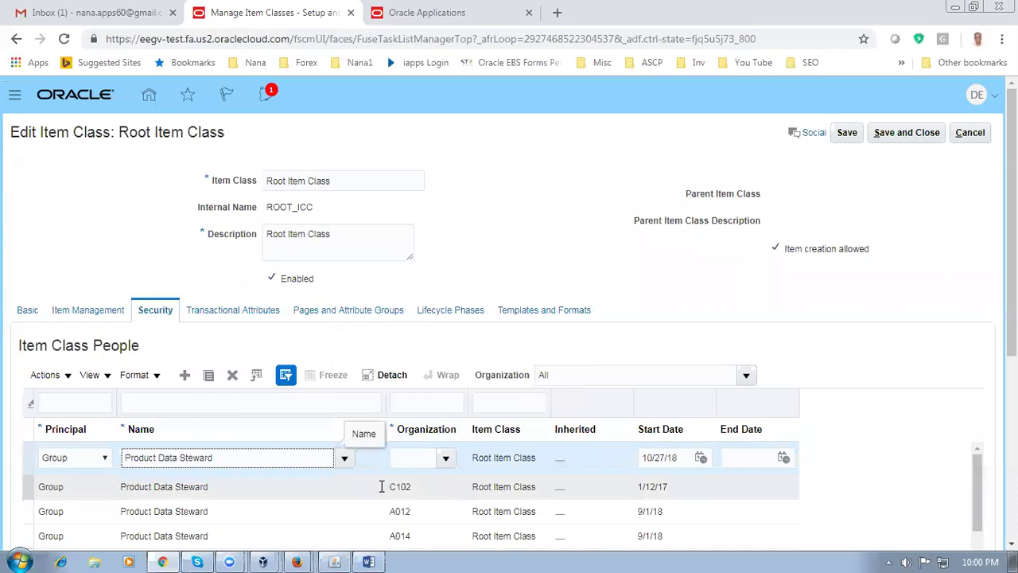
pyautogui.click(408, 457)
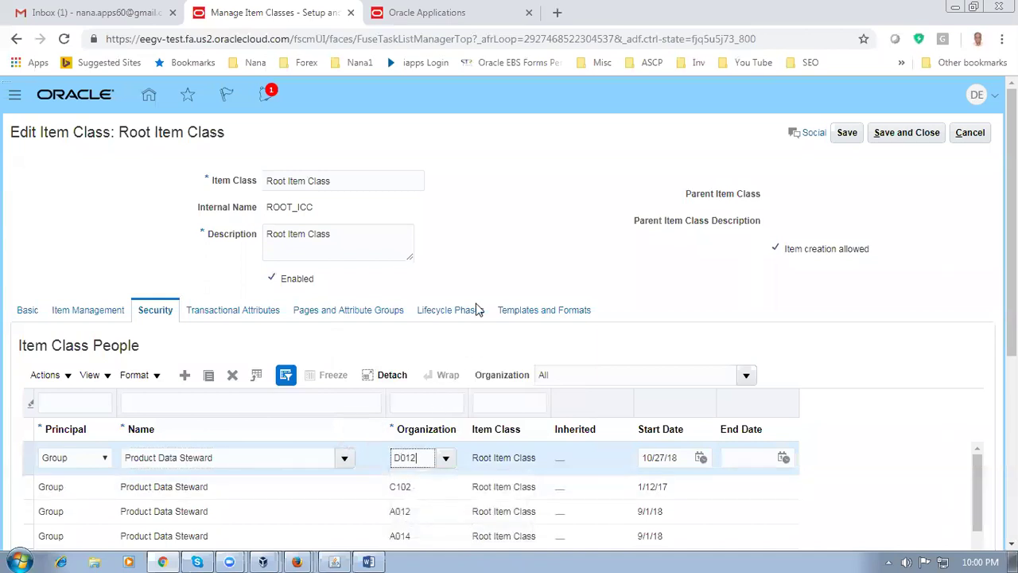
pyautogui.click(836, 293)
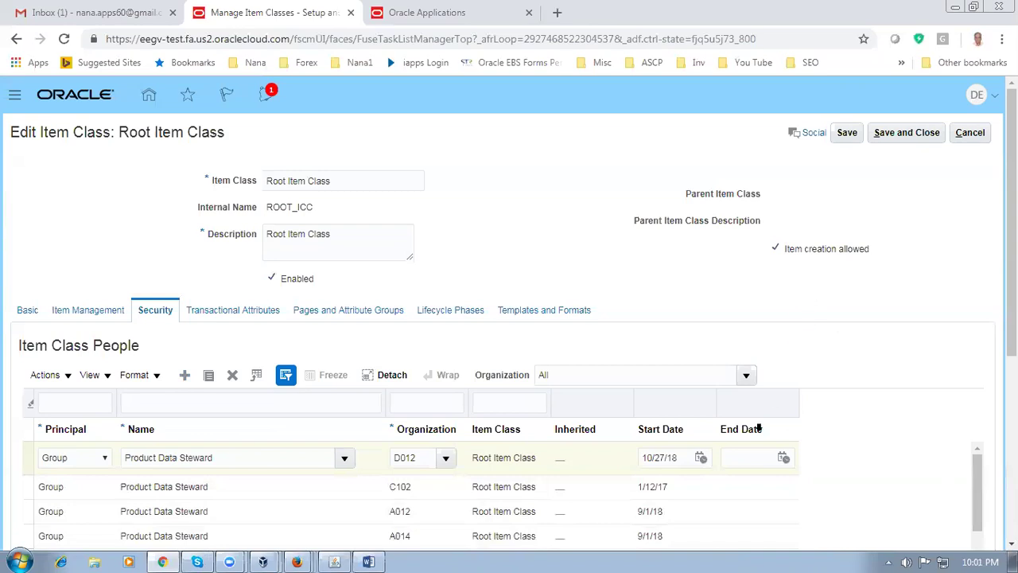
# Save the earlier item class changes, reopen Root Item Class, and filter its security to organization D012
pyautogui.click(940, 140)
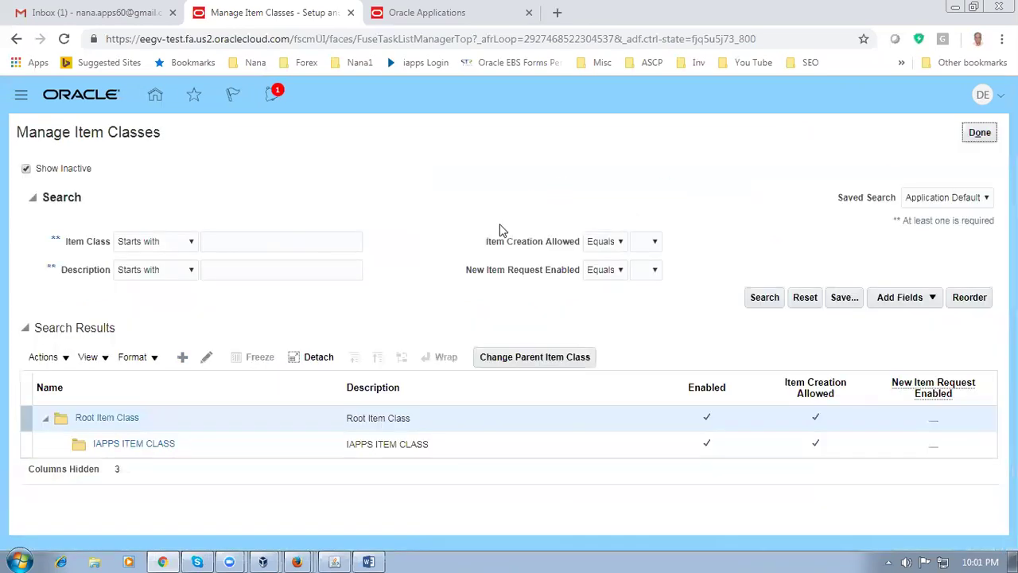
pyautogui.click(206, 356)
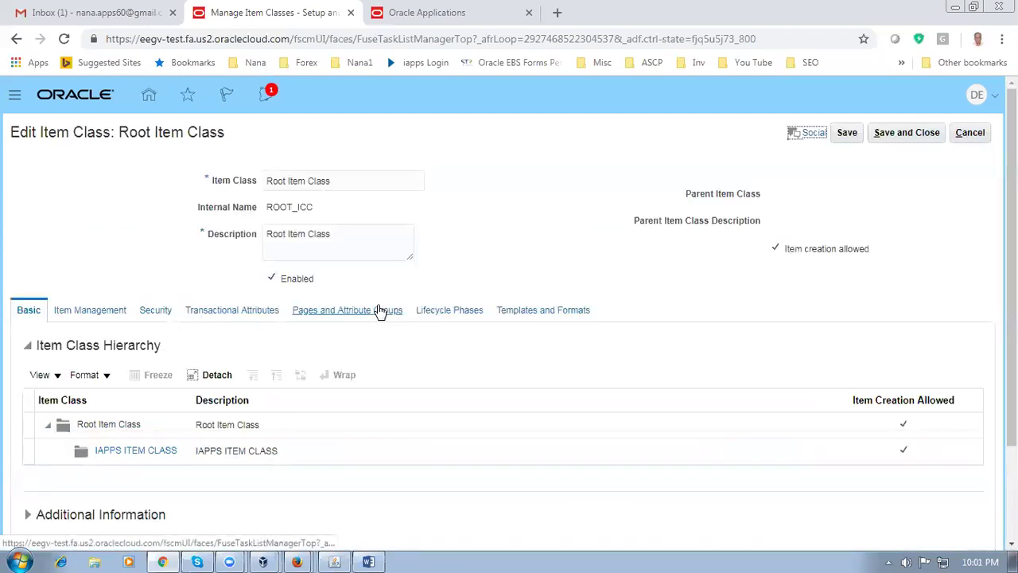
pyautogui.click(154, 315)
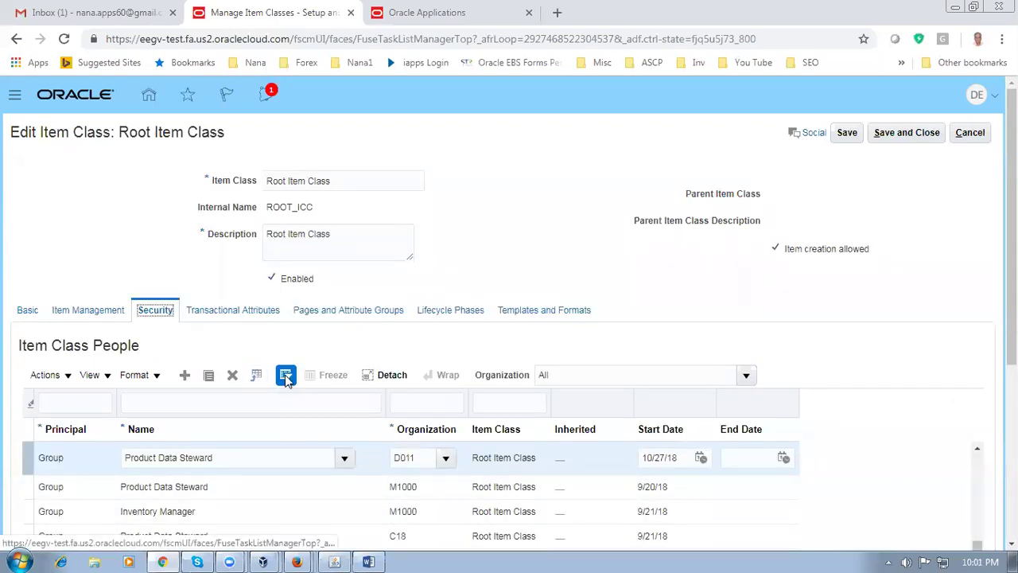
pyautogui.click(417, 401)
pyautogui.write('D012')
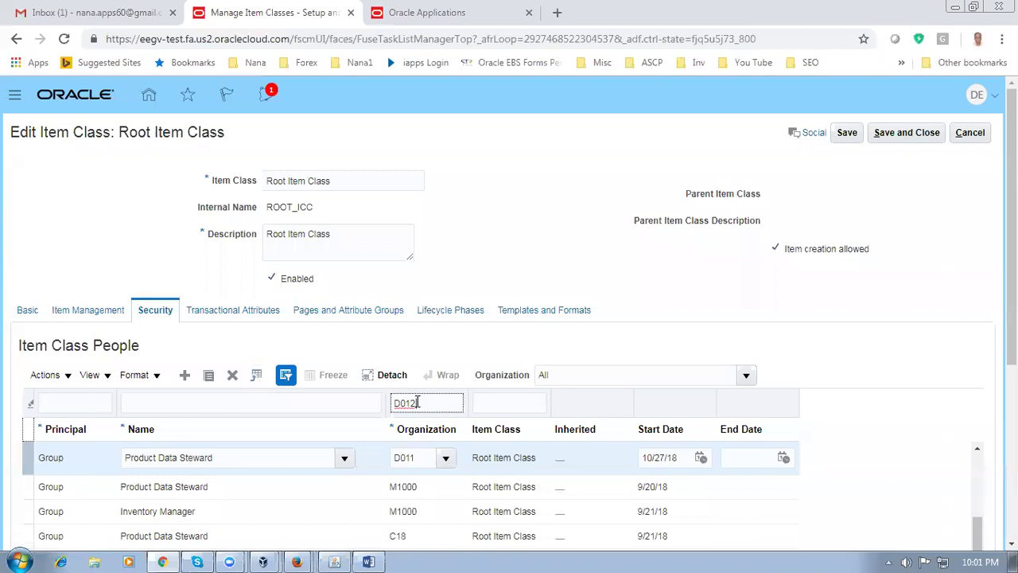
pyautogui.press('Return')
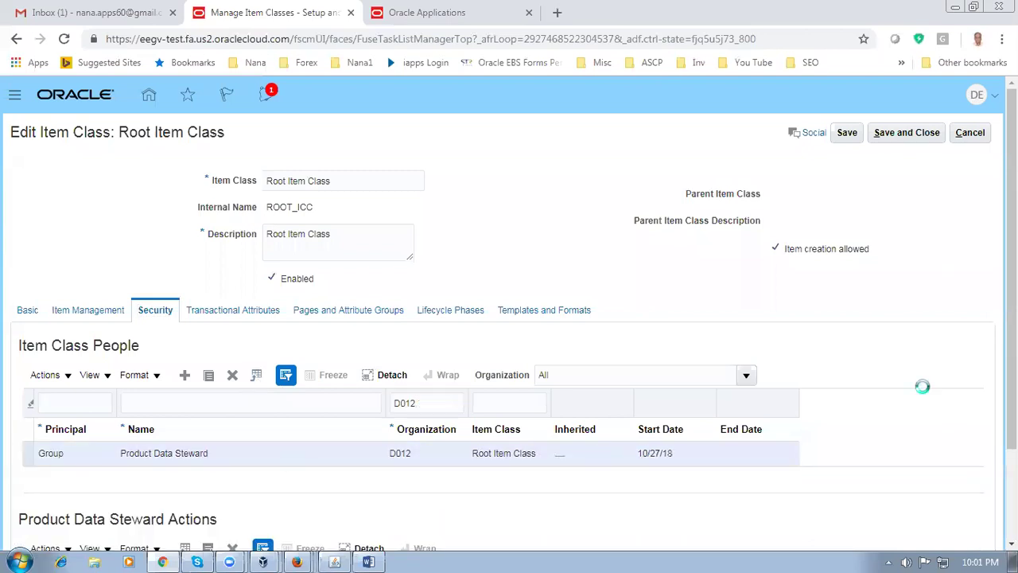
# Add all available actions to the D012 Product Data Steward and save the Root Item Class
pyautogui.click(350, 449)
pyautogui.scroll(-3, 350, 439)
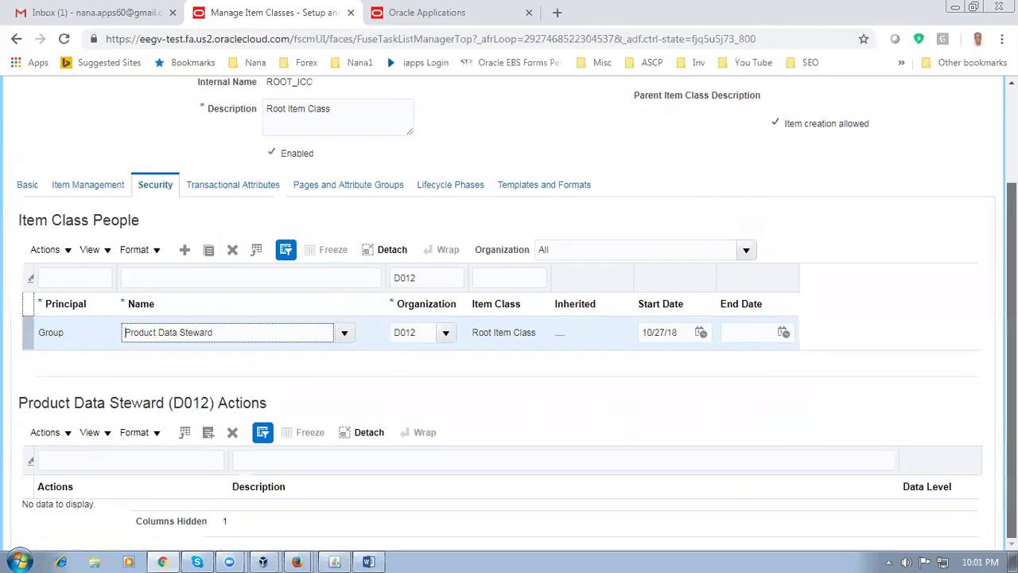
pyautogui.click(46, 434)
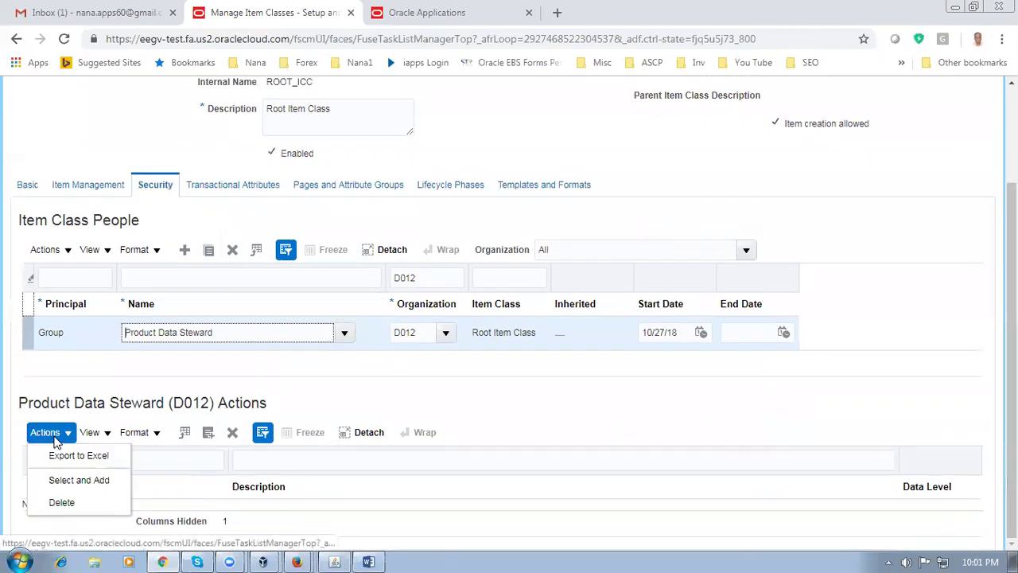
pyautogui.click(86, 481)
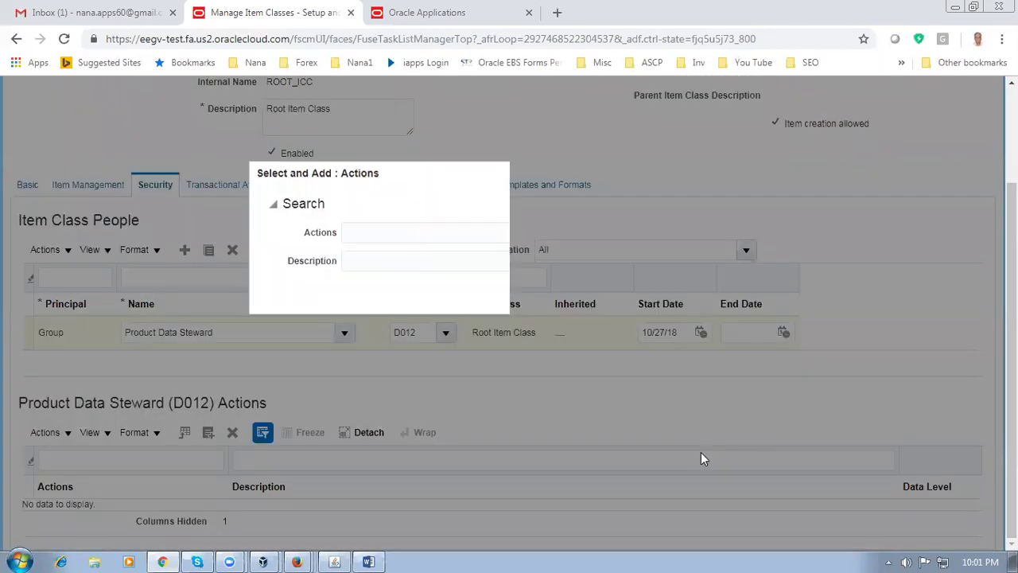
pyautogui.click(654, 289)
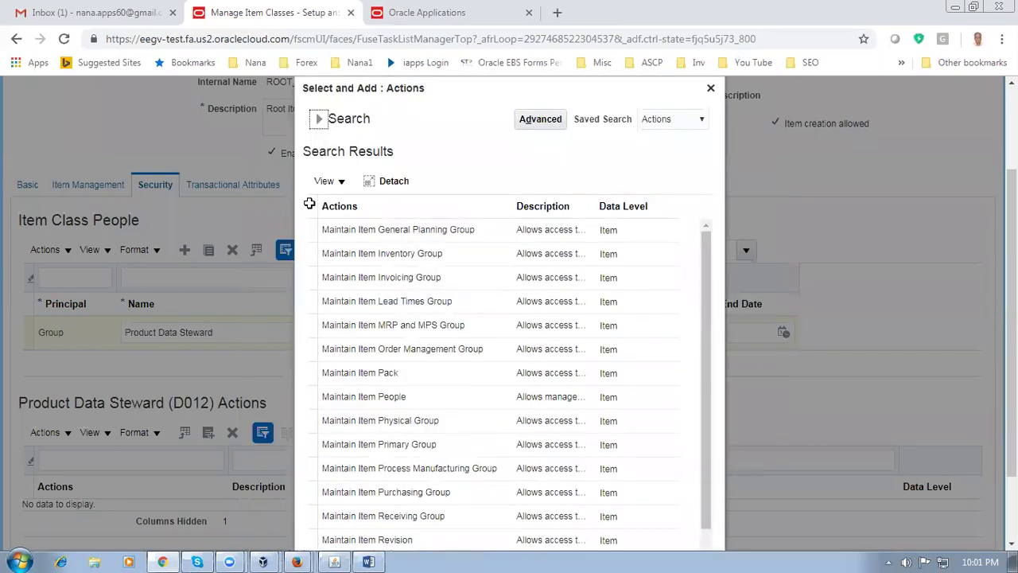
pyautogui.hotkey('ctrl', 'a')
pyautogui.scroll(-3, 317, 325)
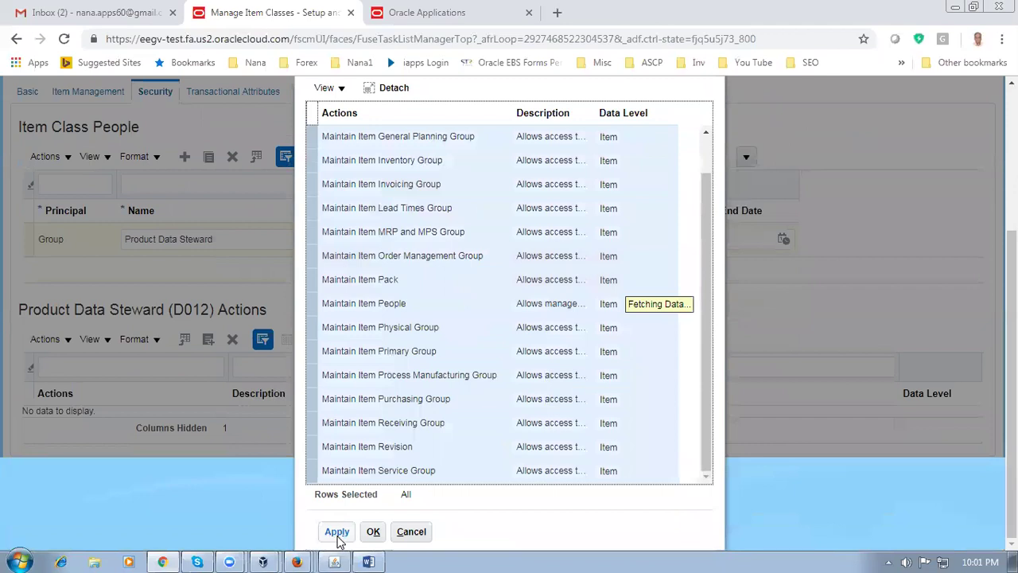
pyautogui.click(334, 533)
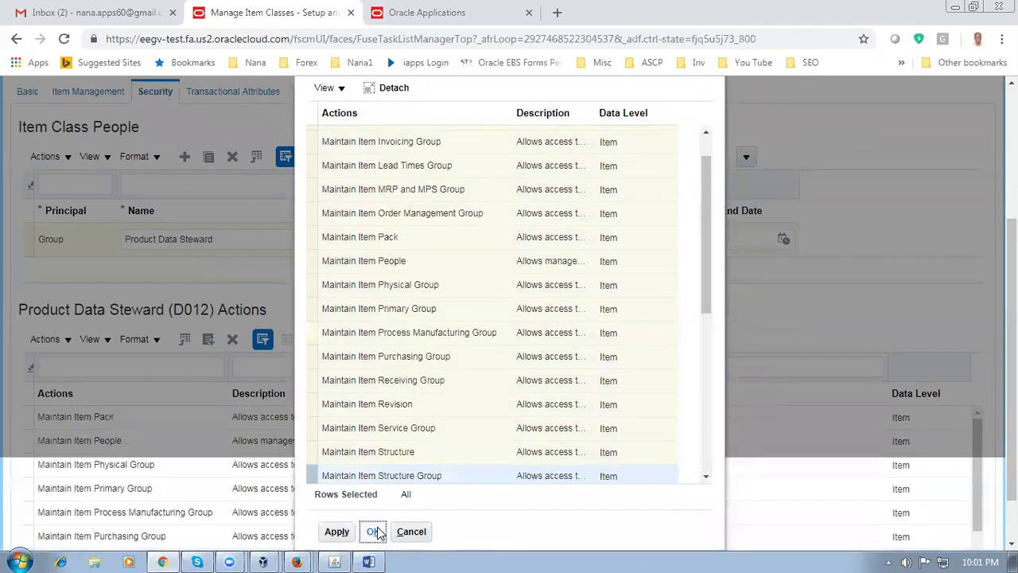
pyautogui.click(374, 531)
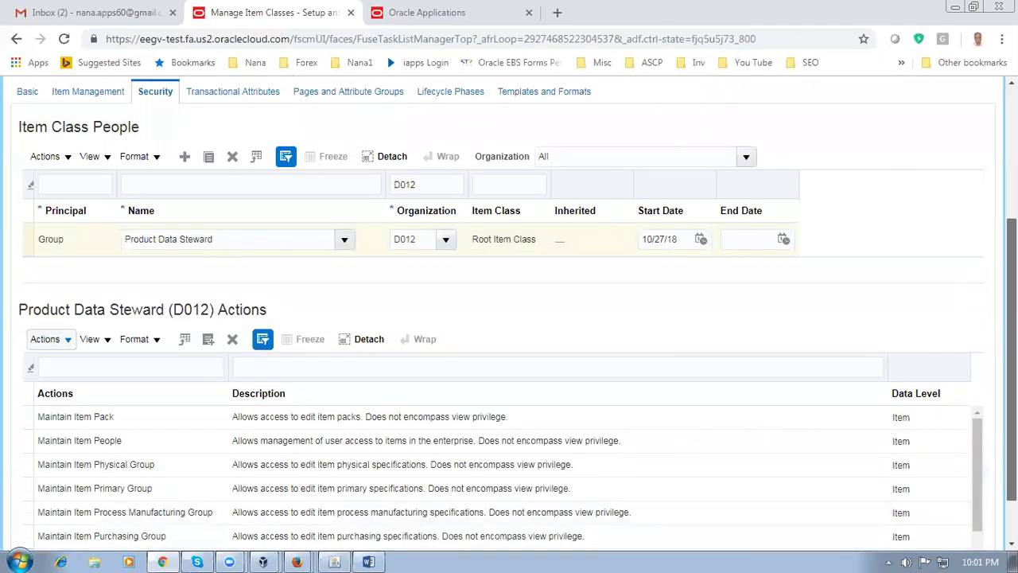
pyautogui.scroll(3, 1012, 358)
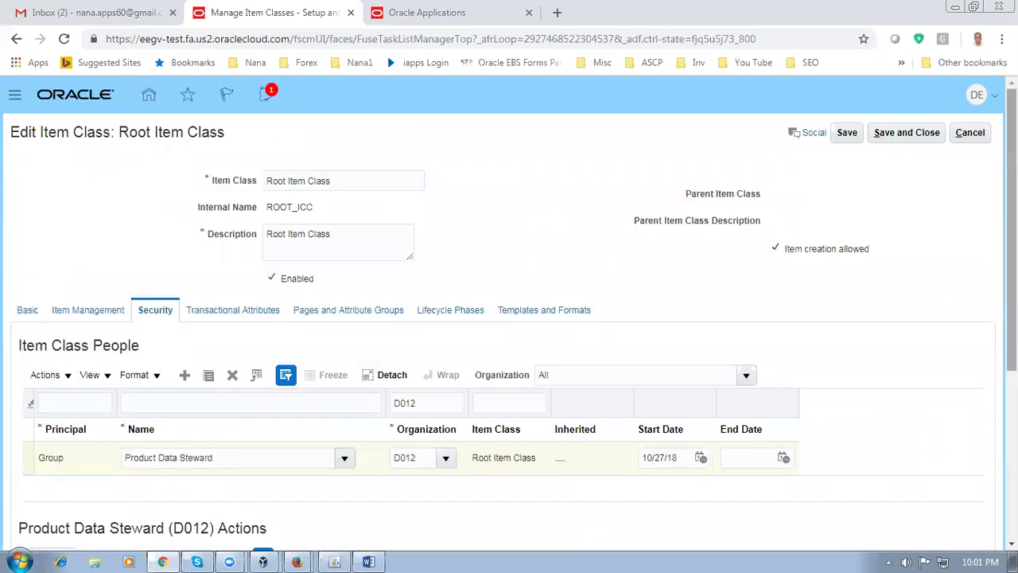
pyautogui.click(922, 137)
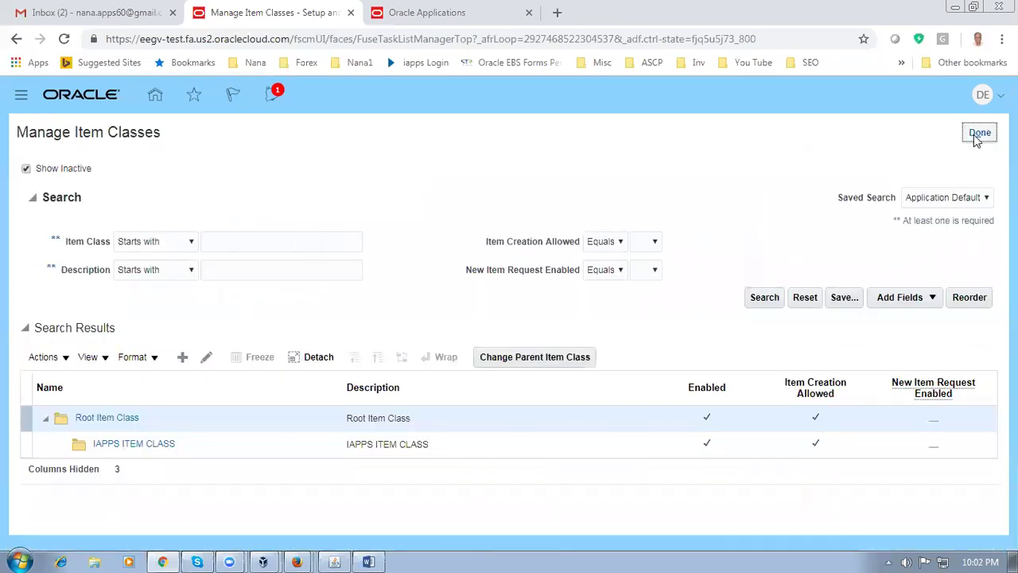
# Leave the setup pages and open Manage Items in Product Information Management
pyautogui.click(978, 135)
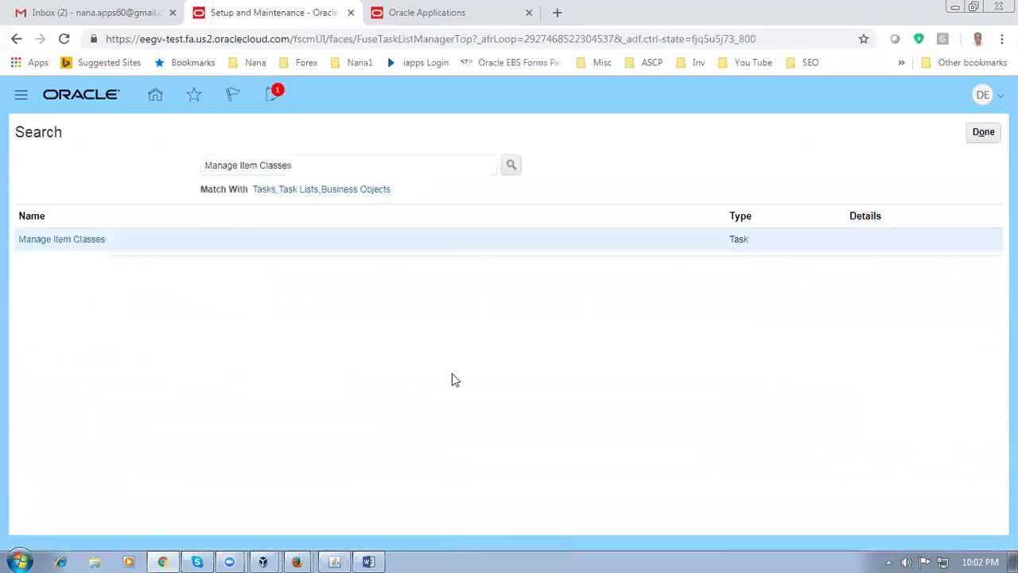
pyautogui.click(981, 132)
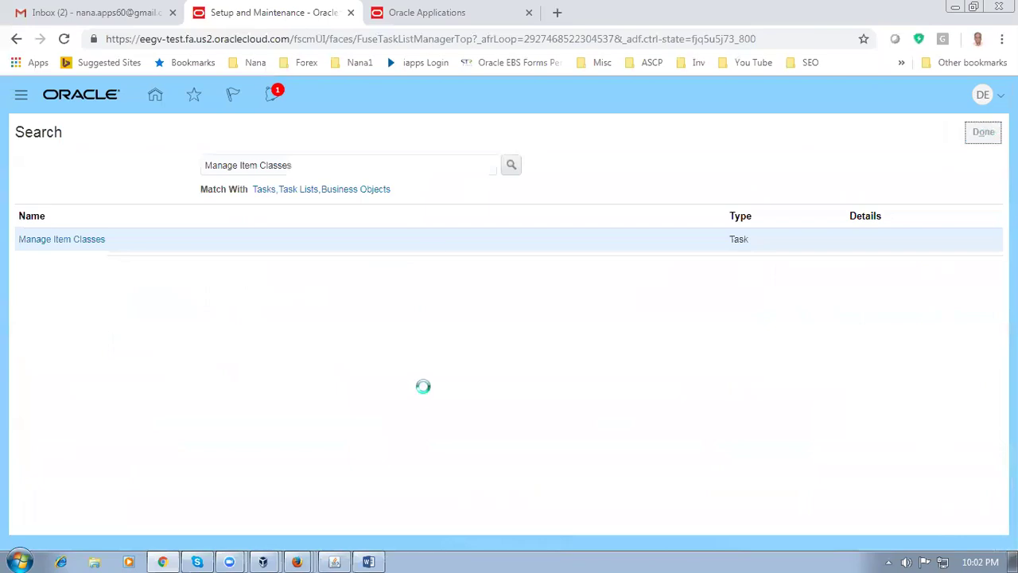
pyautogui.click(148, 94)
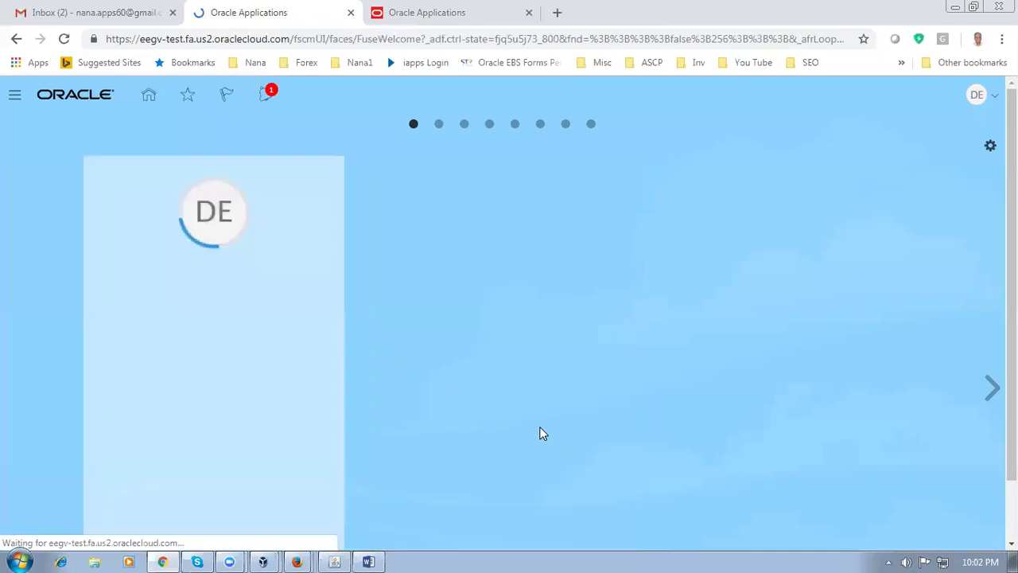
pyautogui.click(528, 330)
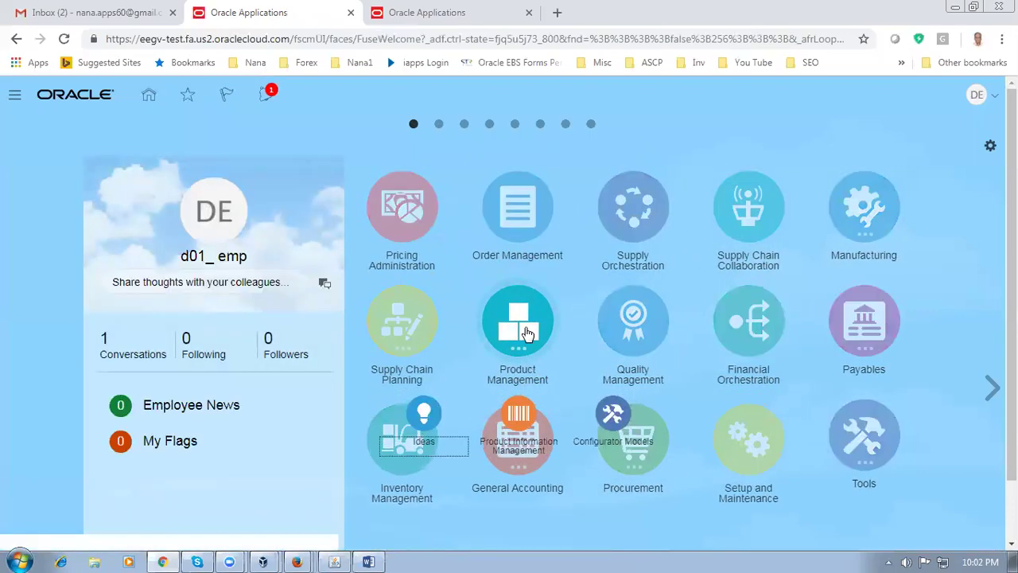
pyautogui.click(515, 426)
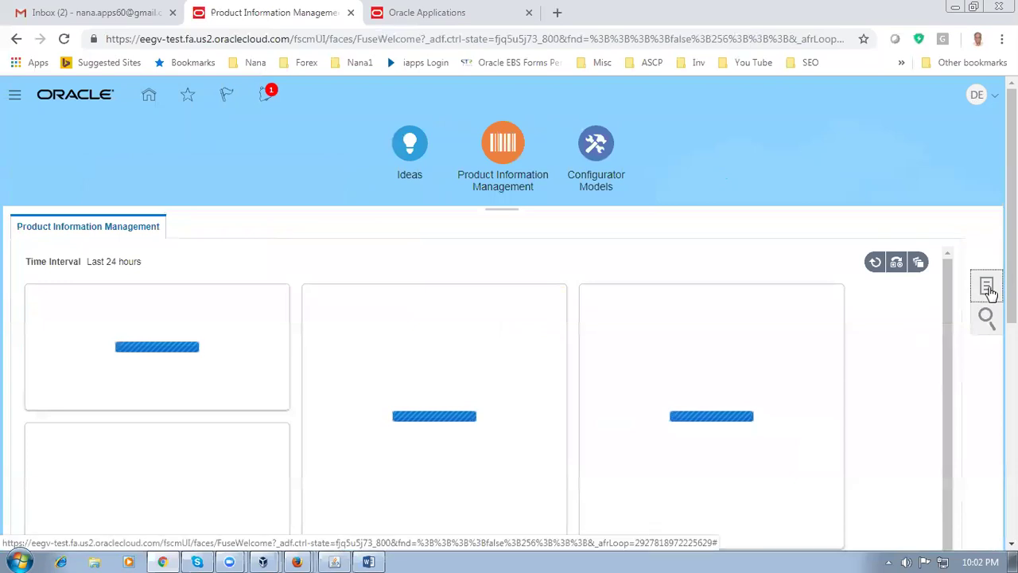
pyautogui.click(987, 288)
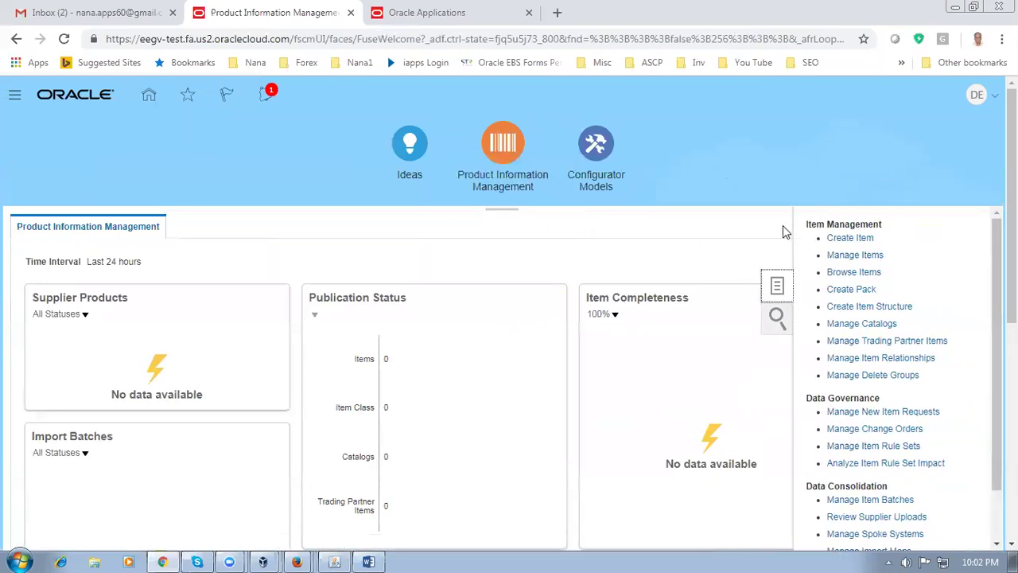
pyautogui.click(855, 255)
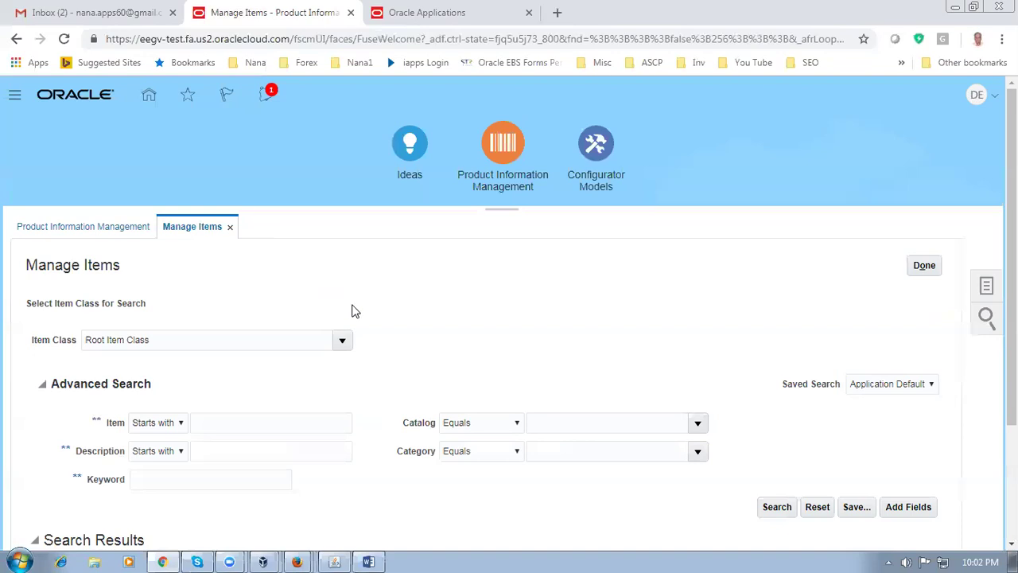
# Enter d0101 as the item to search for, checking it against row 54 of the worksheet
pyautogui.press('Tab')
pyautogui.click(217, 422)
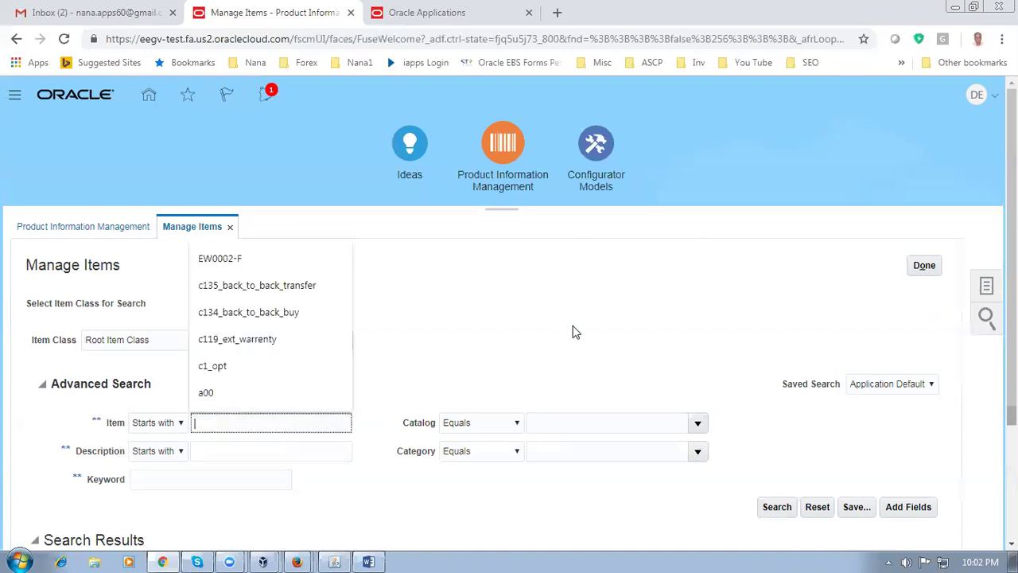
pyautogui.write('d0101')
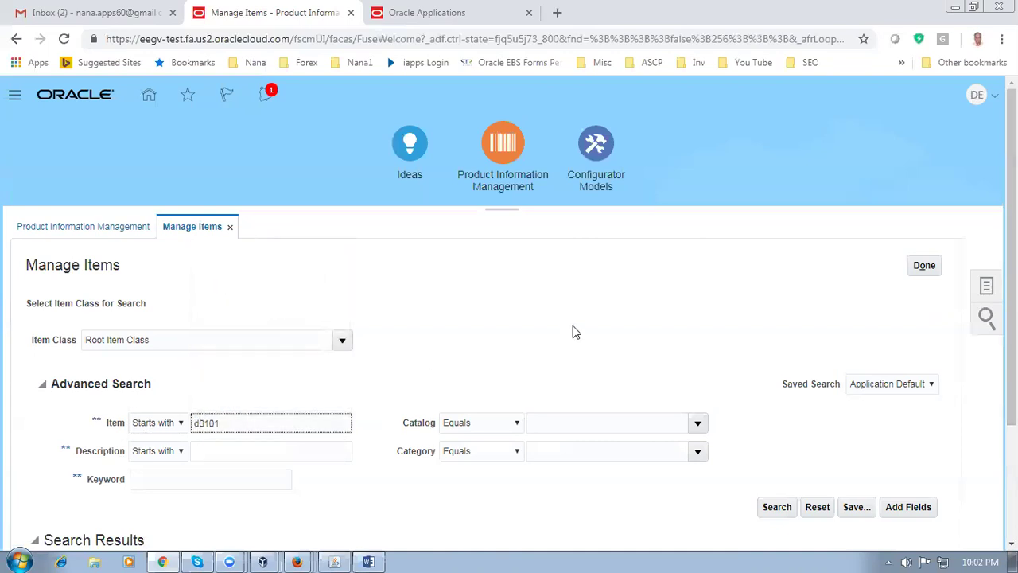
pyautogui.hotkey('alt', 'Tab')
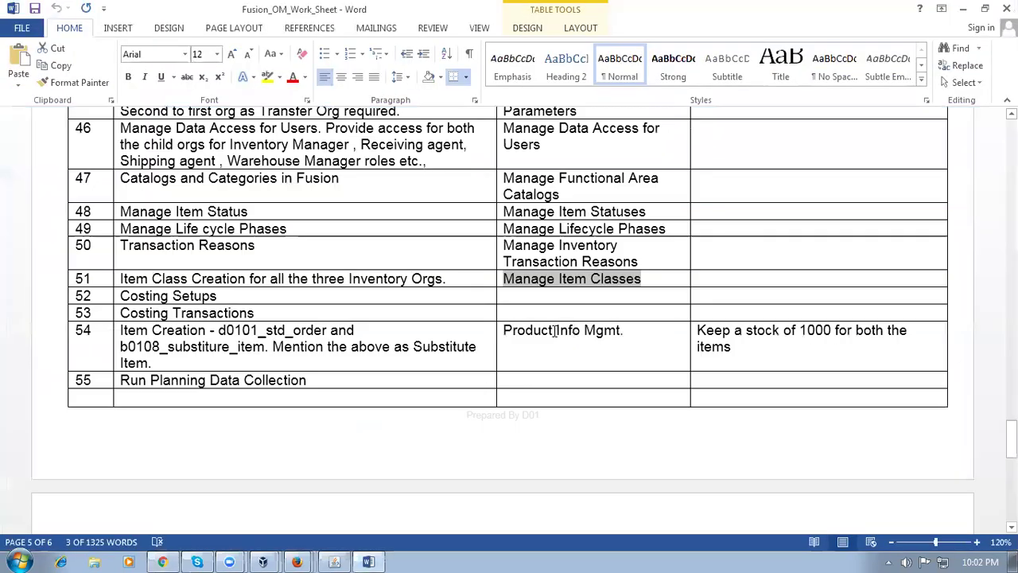
pyautogui.moveTo(219, 333); pyautogui.dragTo(253, 331)
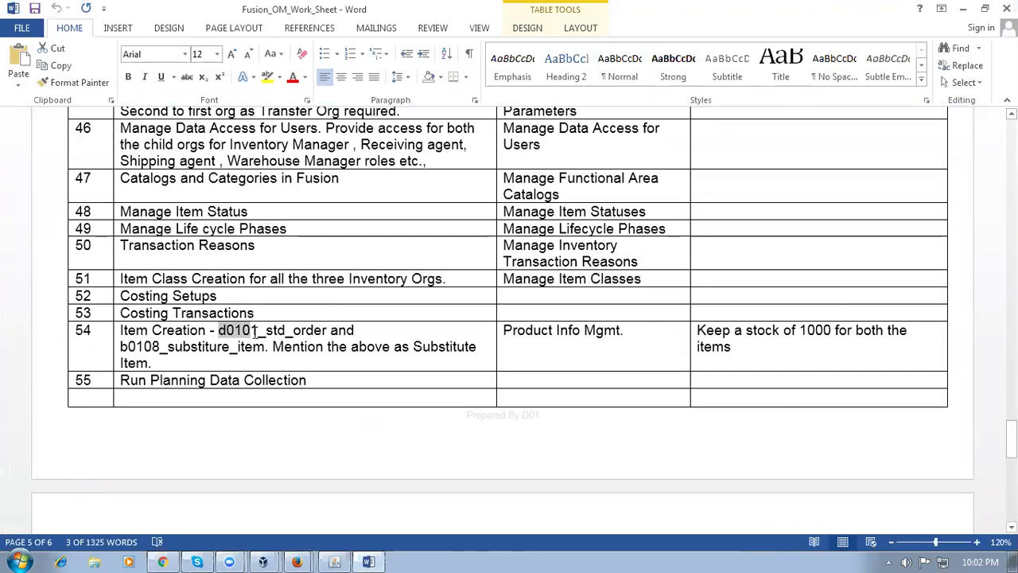
pyautogui.hotkey('alt', 'Tab')
pyautogui.click(476, 372)
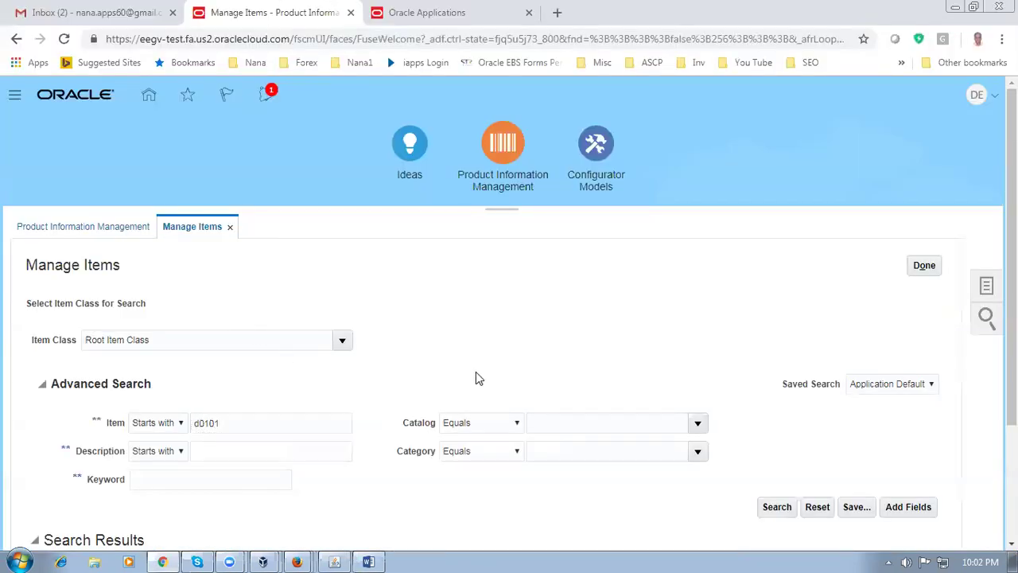
# Search for items starting with d0101 and hide the image column in the results
pyautogui.click(783, 508)
pyautogui.scroll(-2, 566, 453)
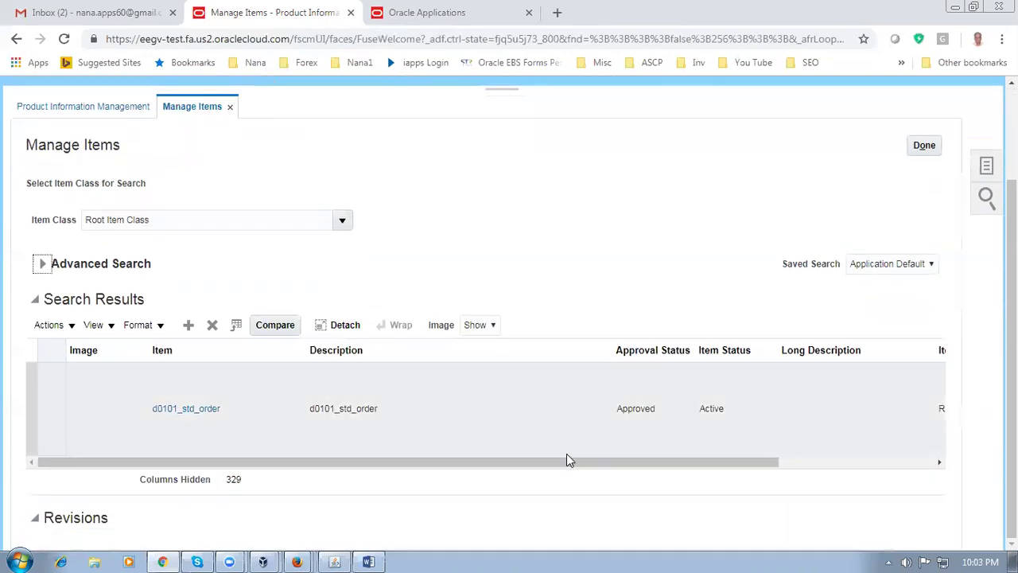
pyautogui.moveTo(227, 462); pyautogui.dragTo(286, 477)
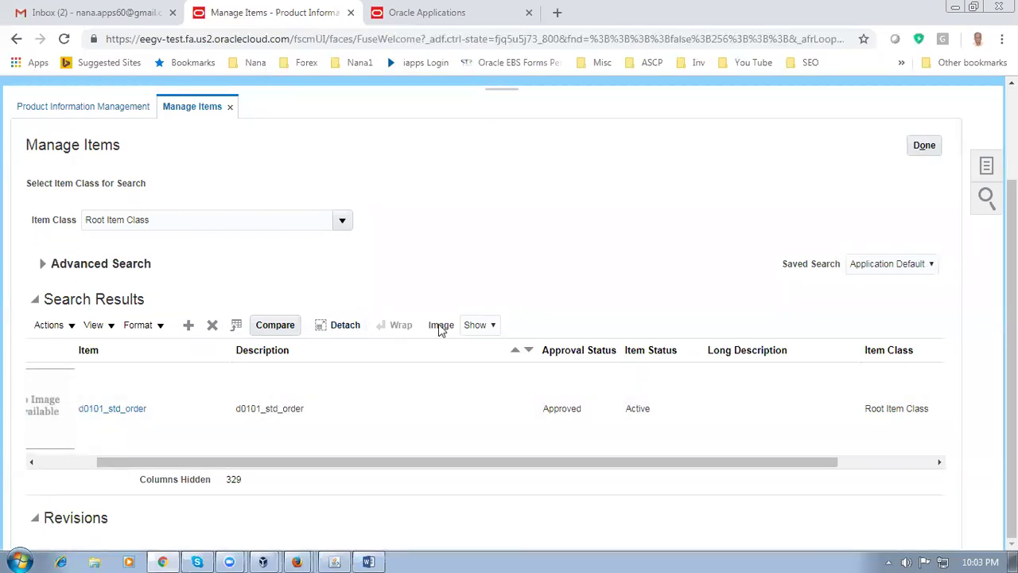
pyautogui.click(477, 328)
pyautogui.click(474, 352)
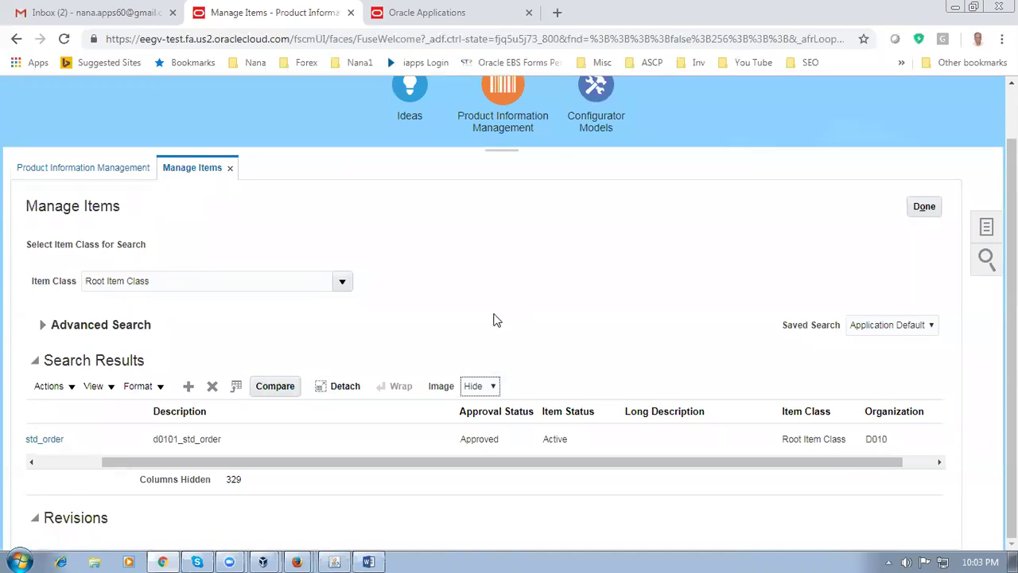
# Scroll the results back to the Item column and open d0101_std_order
pyautogui.moveTo(156, 462); pyautogui.dragTo(37, 474)
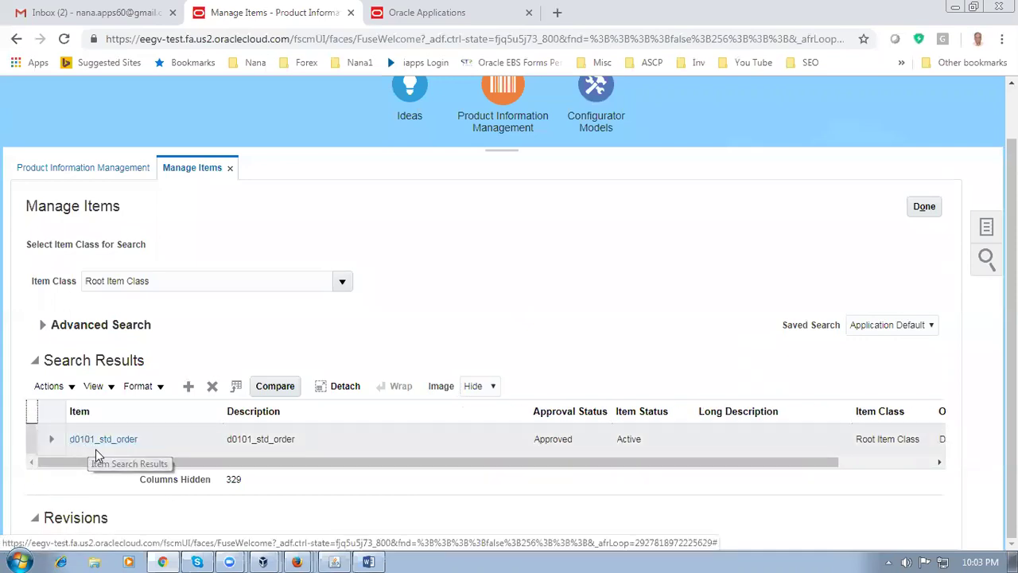
pyautogui.moveTo(95, 464); pyautogui.dragTo(811, 477)
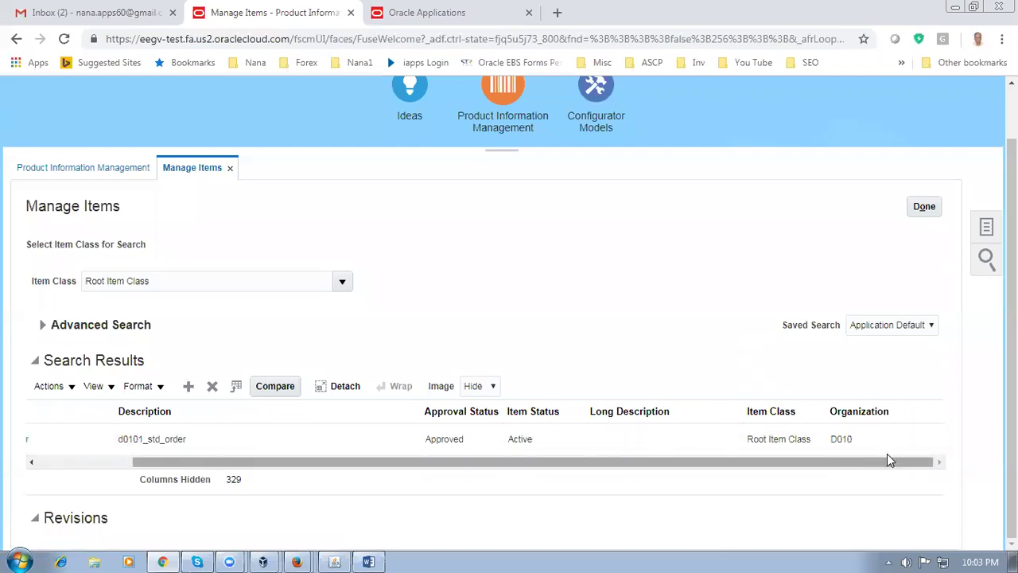
pyautogui.moveTo(445, 469); pyautogui.dragTo(244, 470)
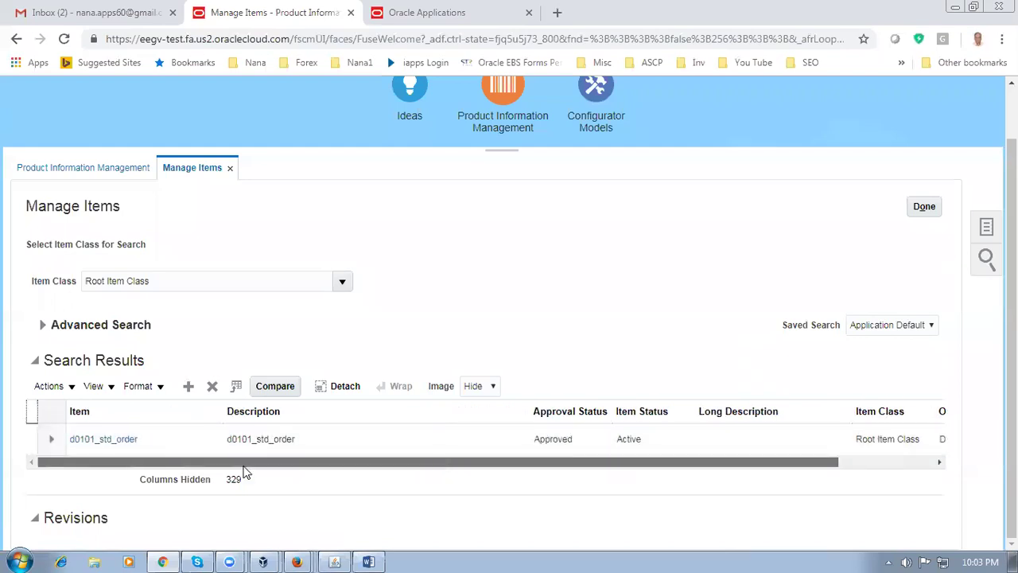
pyautogui.click(107, 439)
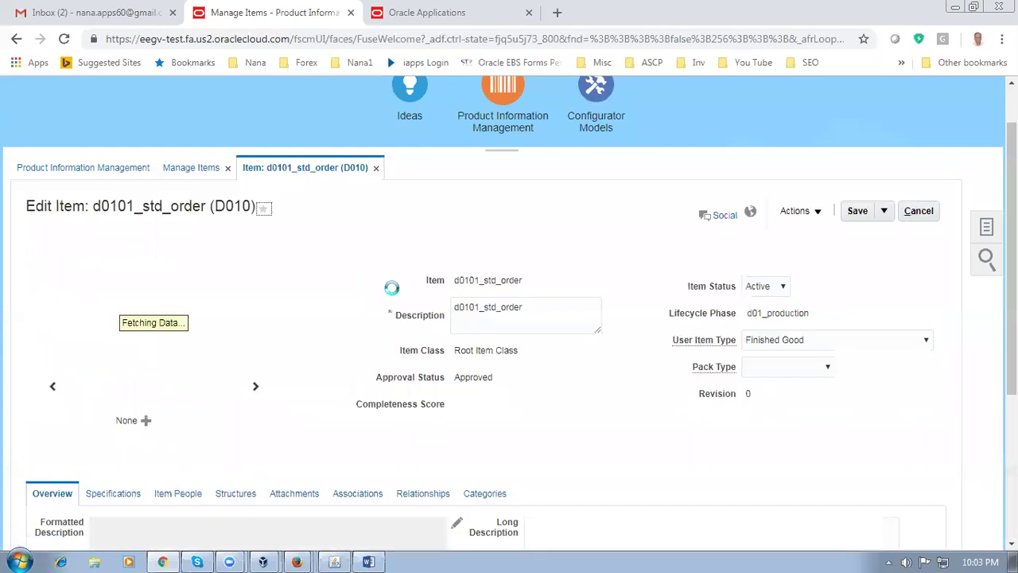
# Add organizations D011 and D012 to the item's organization associations
pyautogui.scroll(-2, 311, 335)
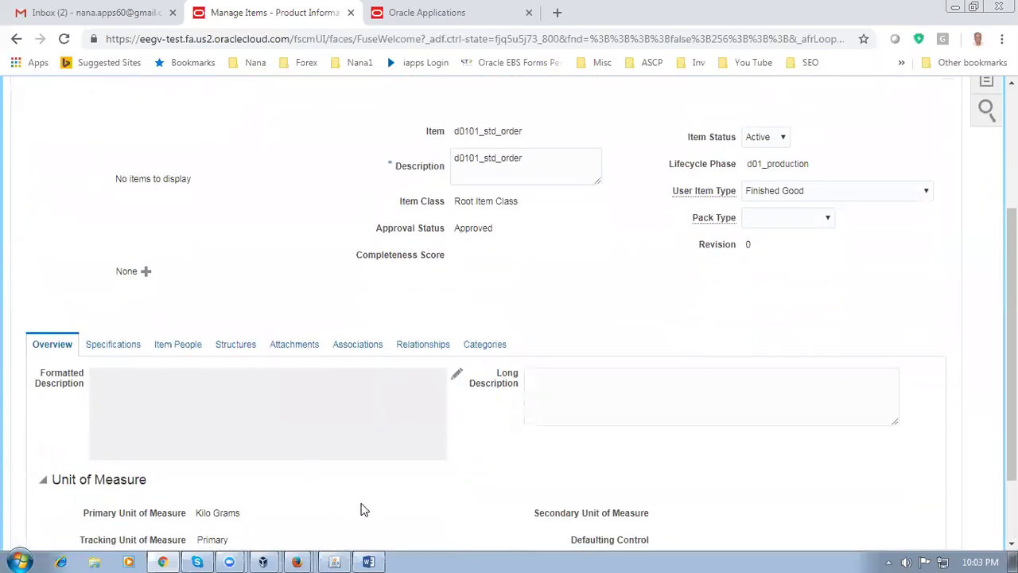
pyautogui.click(357, 344)
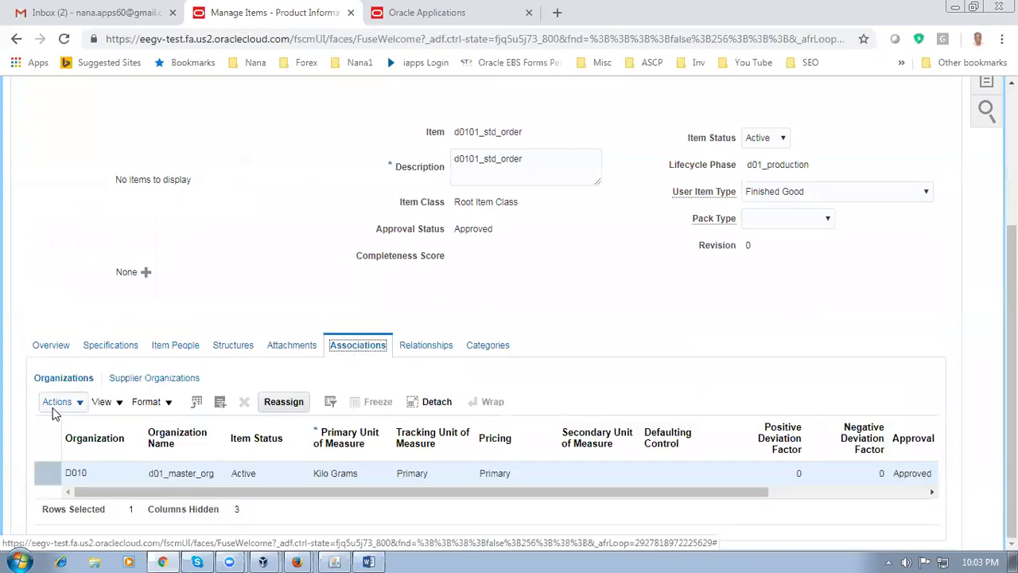
pyautogui.click(56, 406)
pyautogui.click(55, 455)
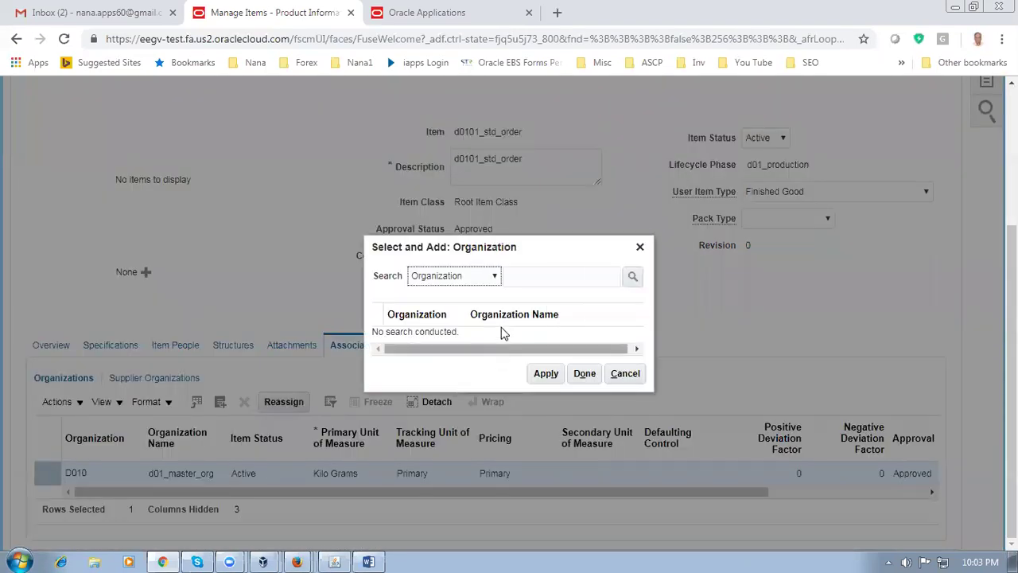
pyautogui.click(530, 276)
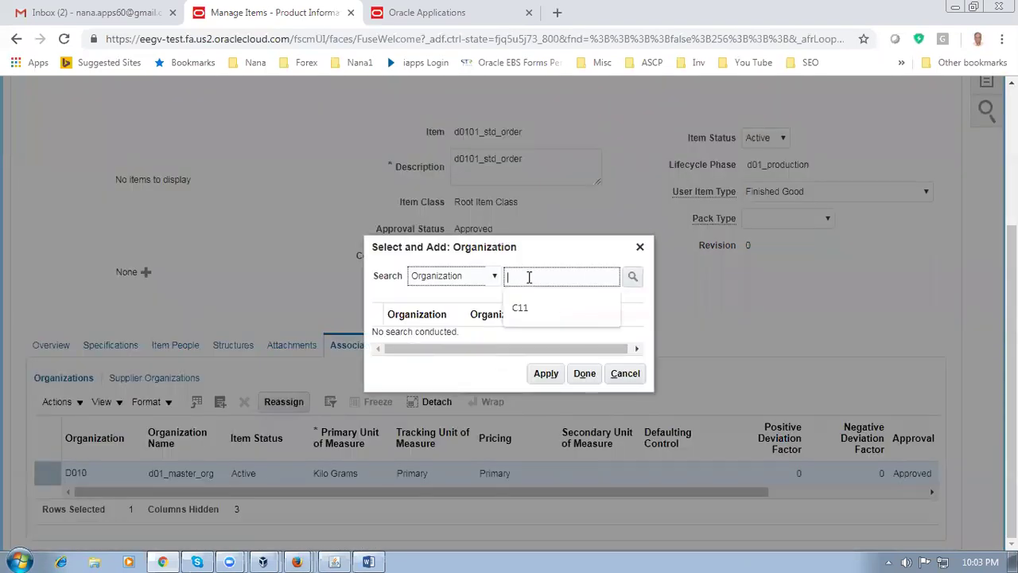
pyautogui.write('D01')
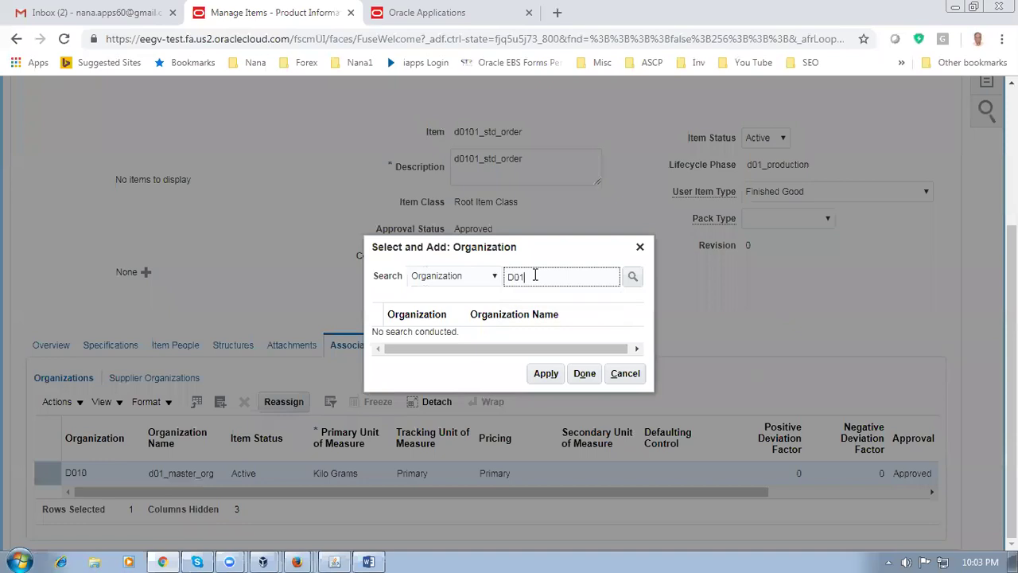
pyautogui.press('Return')
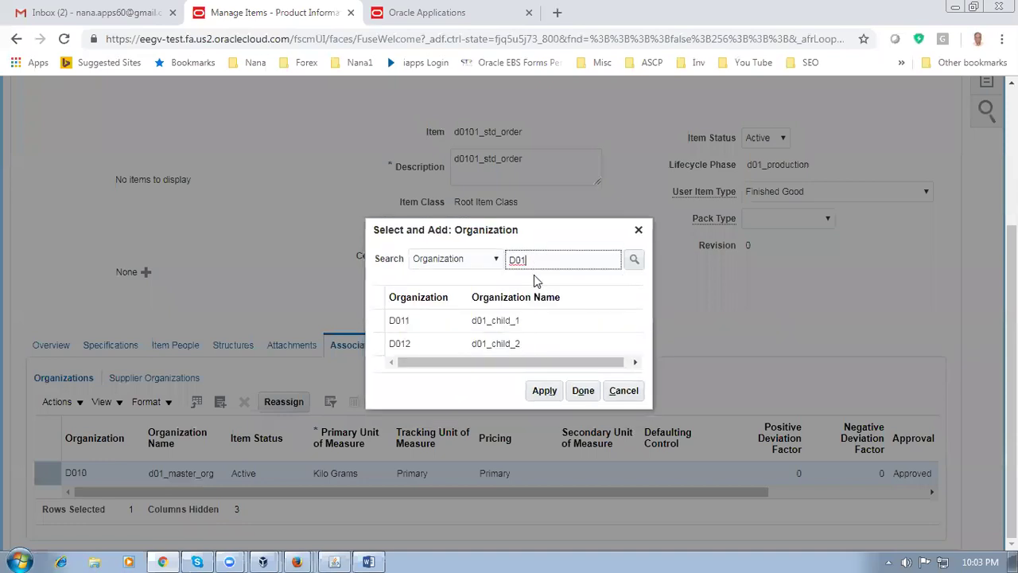
pyautogui.click(544, 322)
pyautogui.keyDown('ctrl'); pyautogui.click(544, 342); pyautogui.keyUp('ctrl')
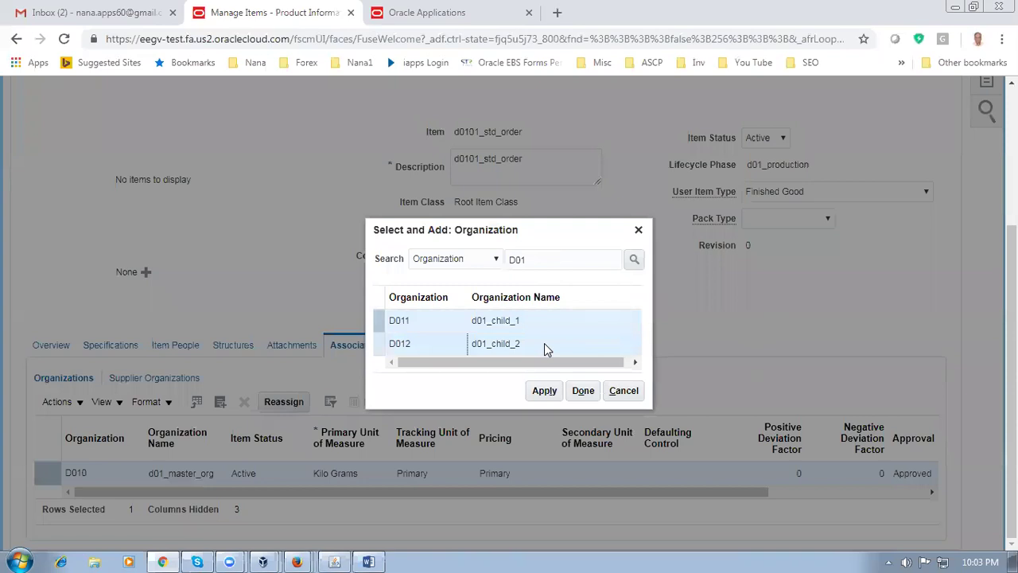
pyautogui.click(544, 390)
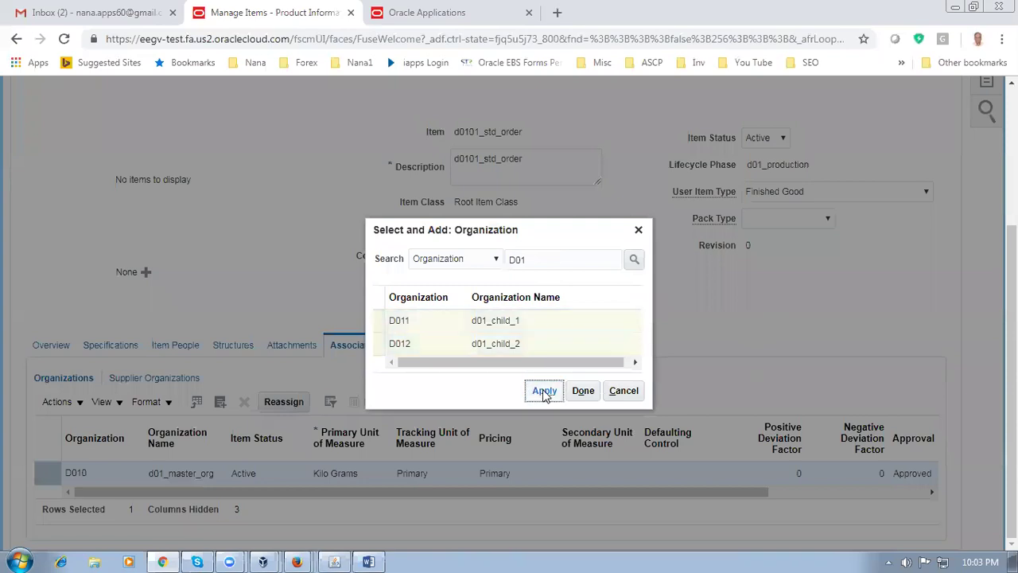
pyautogui.click(583, 391)
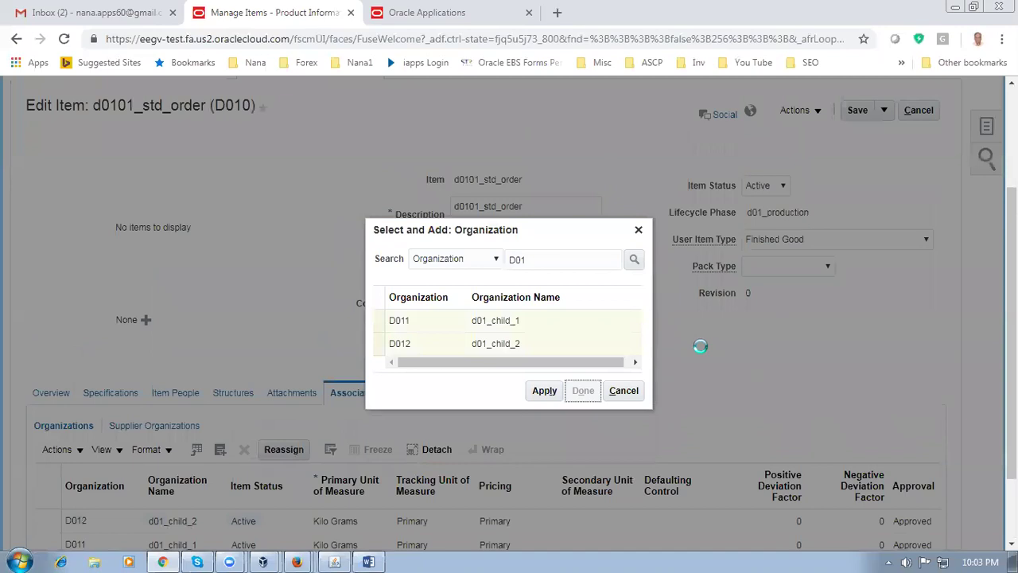
# Save item d0101_std_order and close it
pyautogui.scroll(-3, 702, 352)
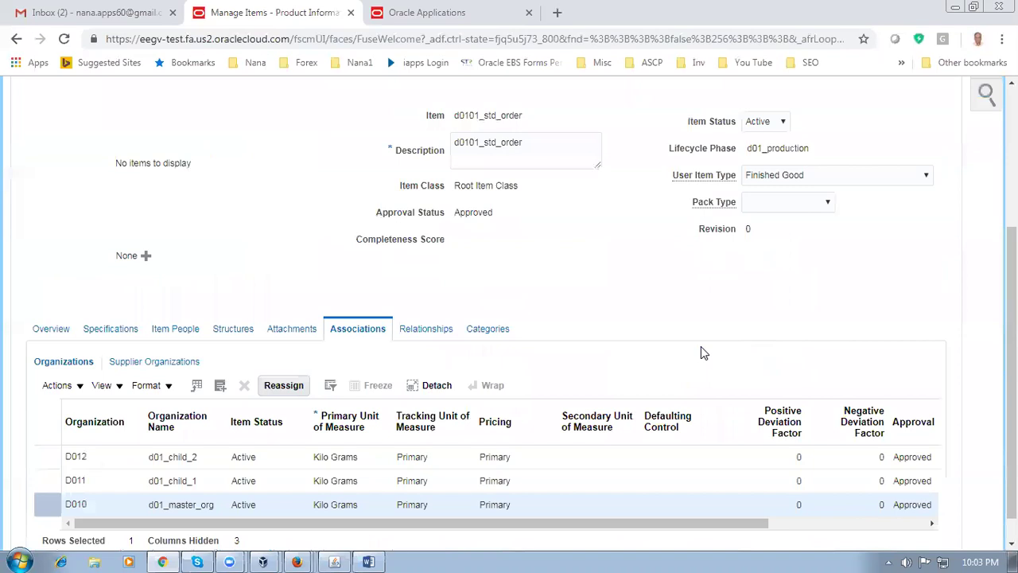
pyautogui.scroll(2, 701, 349)
pyautogui.click(854, 197)
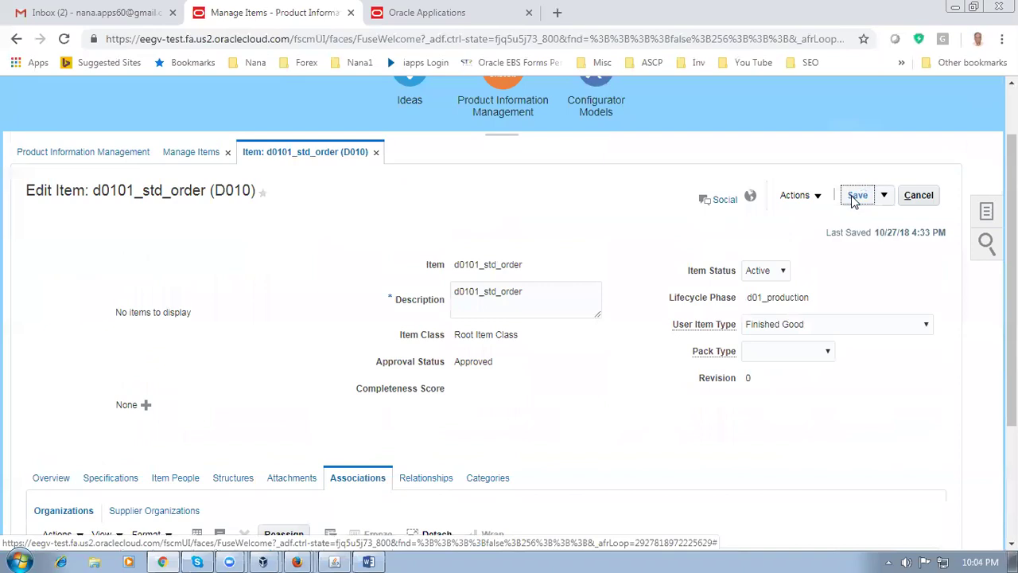
pyautogui.moveTo(840, 232); pyautogui.dragTo(862, 231)
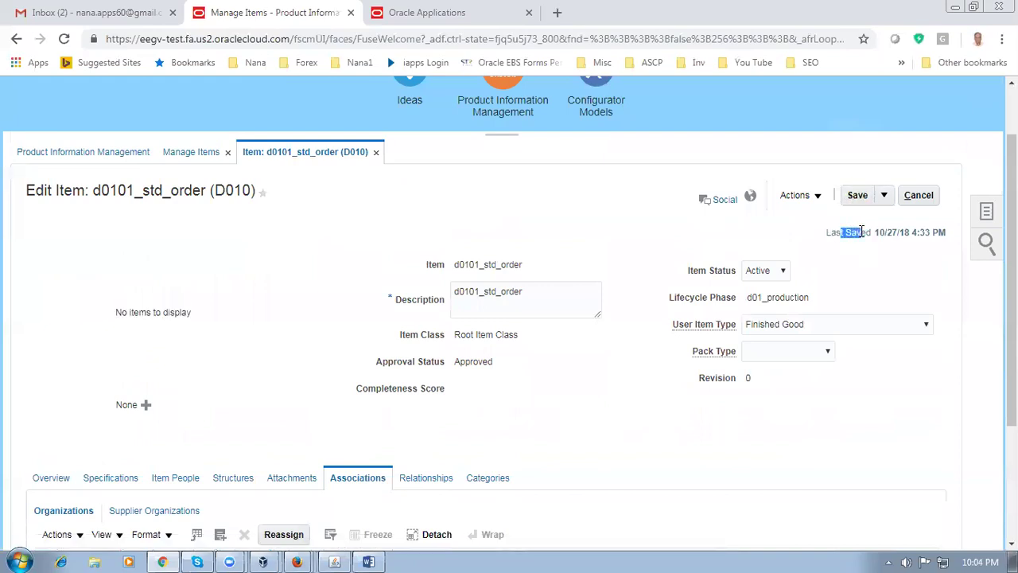
pyautogui.click(884, 196)
pyautogui.click(890, 220)
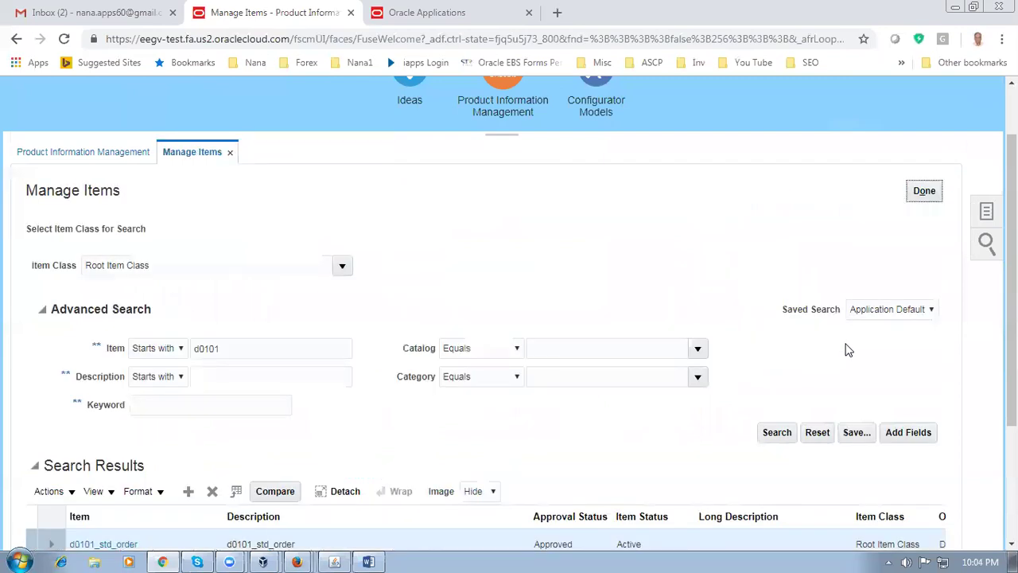
# Finish with Manage Items, return home, and show the Inventory Management tasks
pyautogui.click(924, 190)
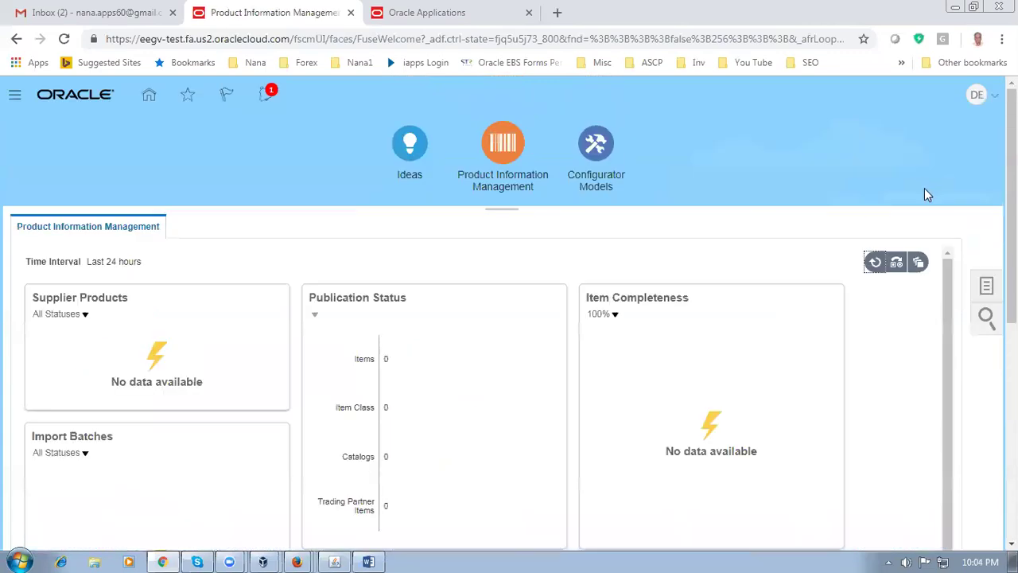
pyautogui.click(148, 97)
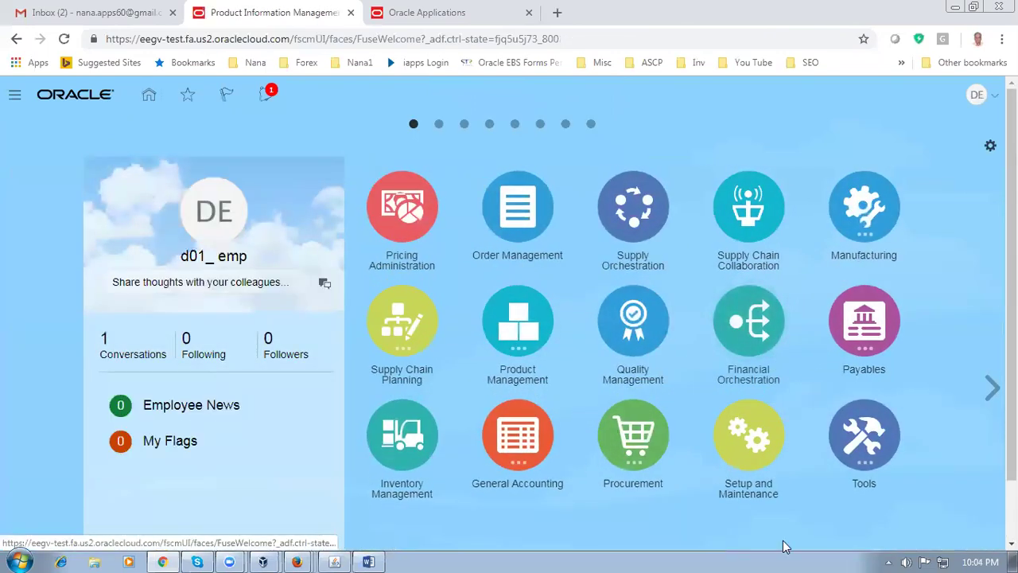
pyautogui.click(411, 448)
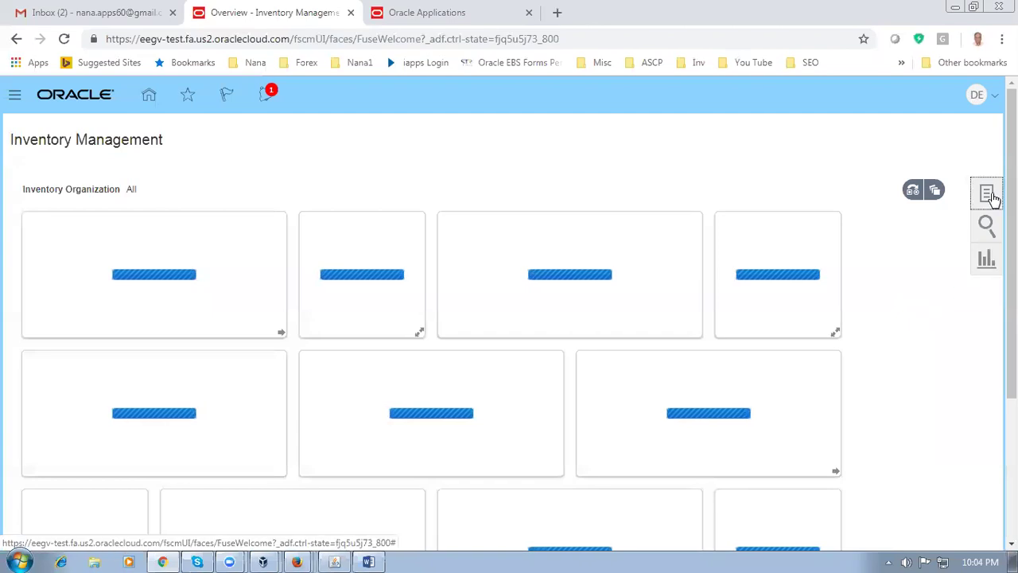
pyautogui.click(989, 196)
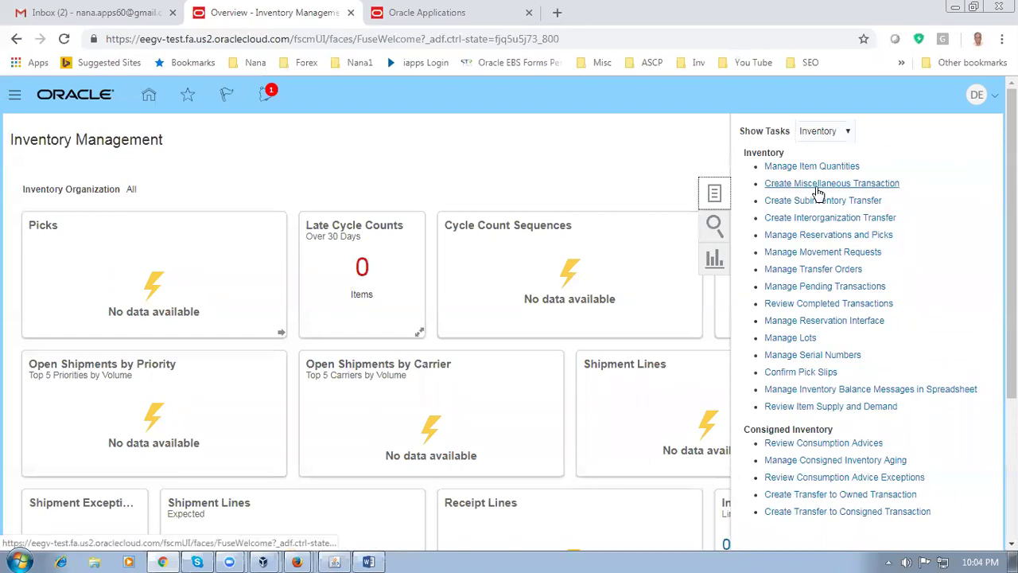
# Create a miscellaneous transaction in organization D011 with type Miscellaneous Receipt
pyautogui.click(823, 186)
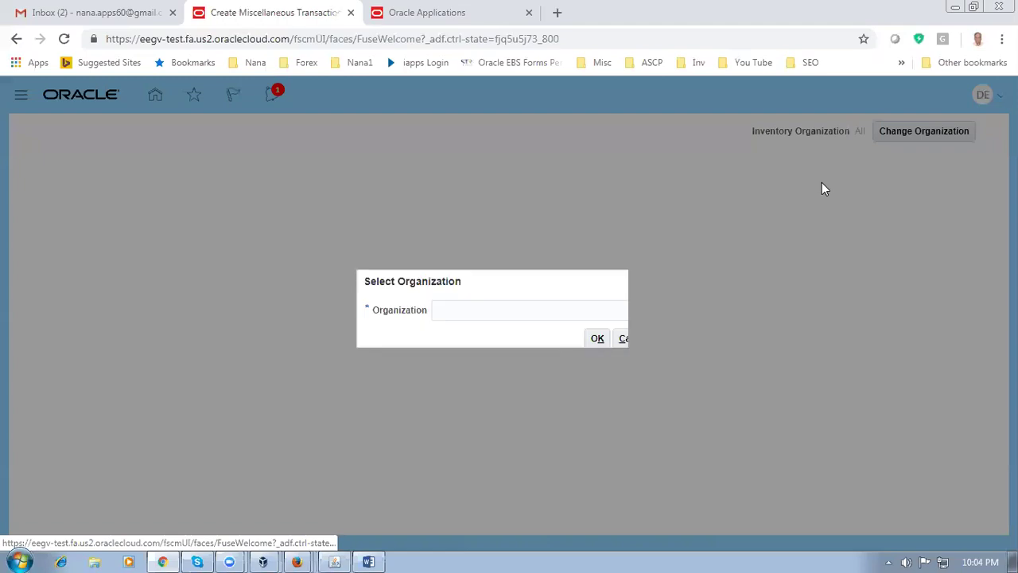
pyautogui.write('D01')
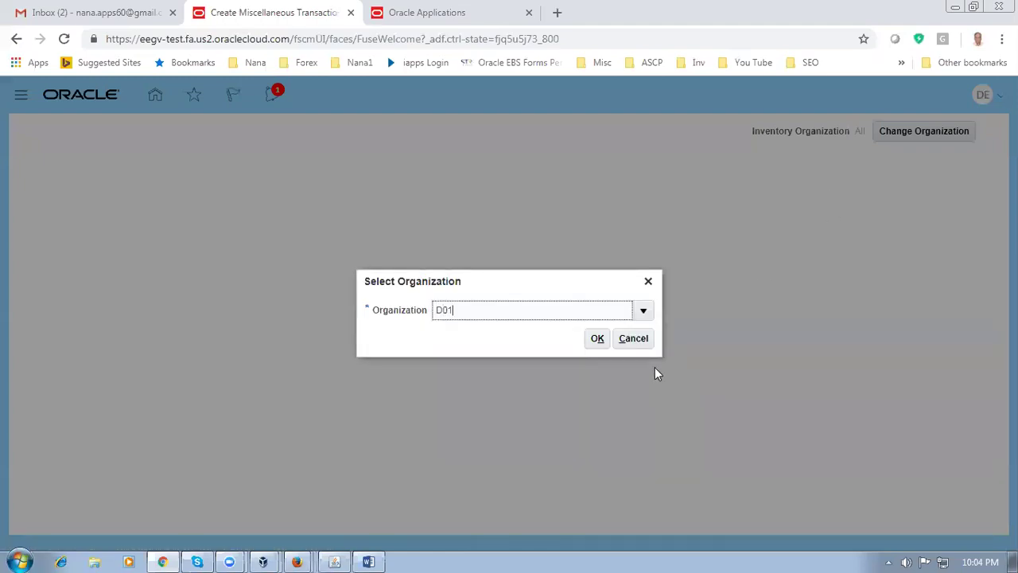
pyautogui.write('1')
pyautogui.click(598, 341)
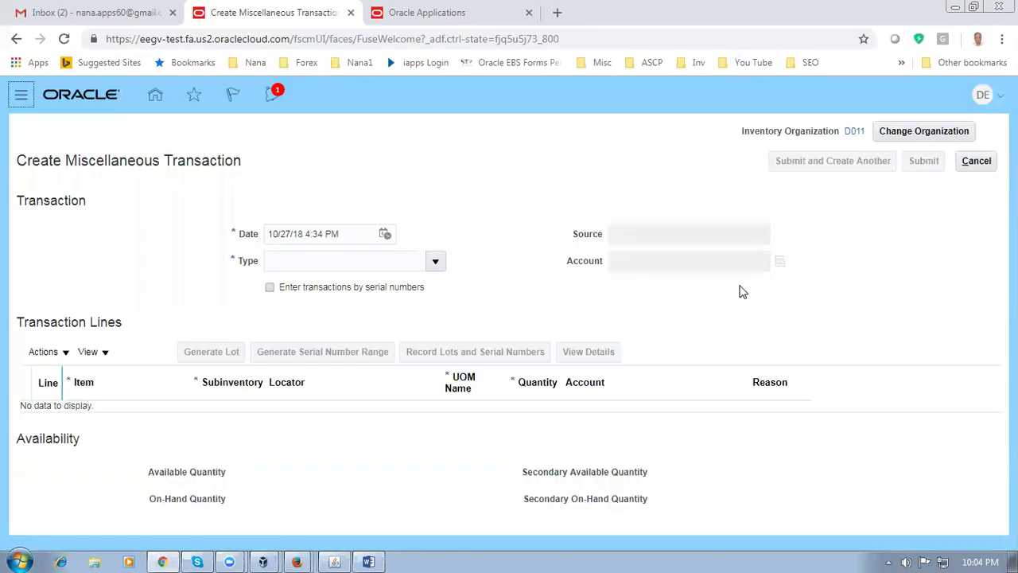
pyautogui.click(327, 261)
pyautogui.write('m')
pyautogui.press('Tab')
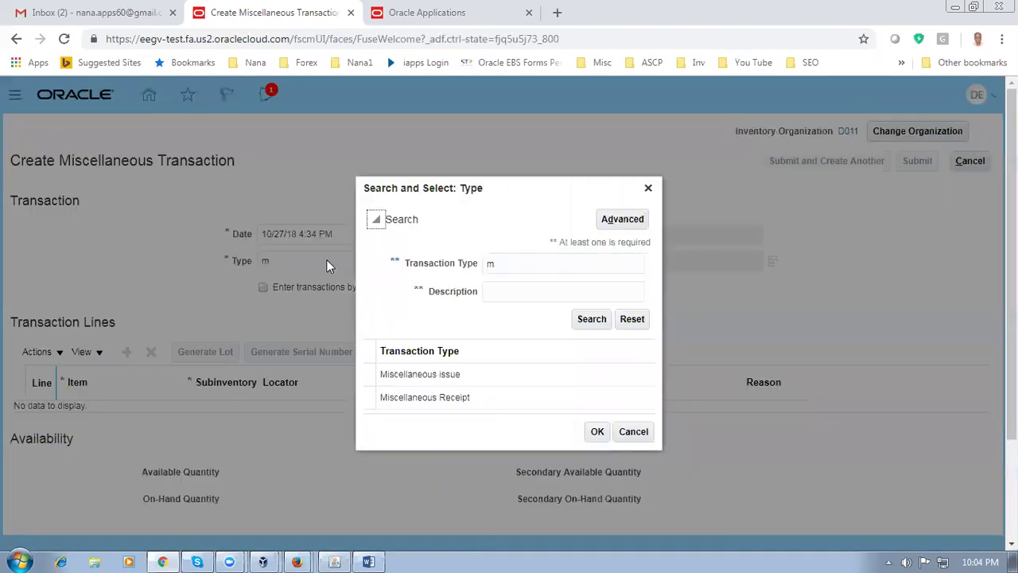
pyautogui.click(511, 404)
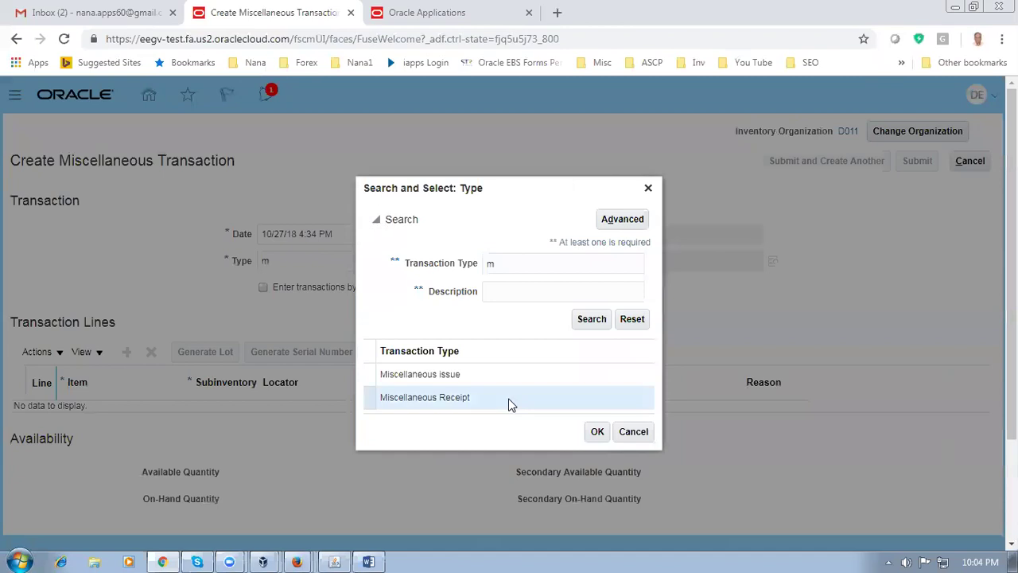
pyautogui.click(597, 432)
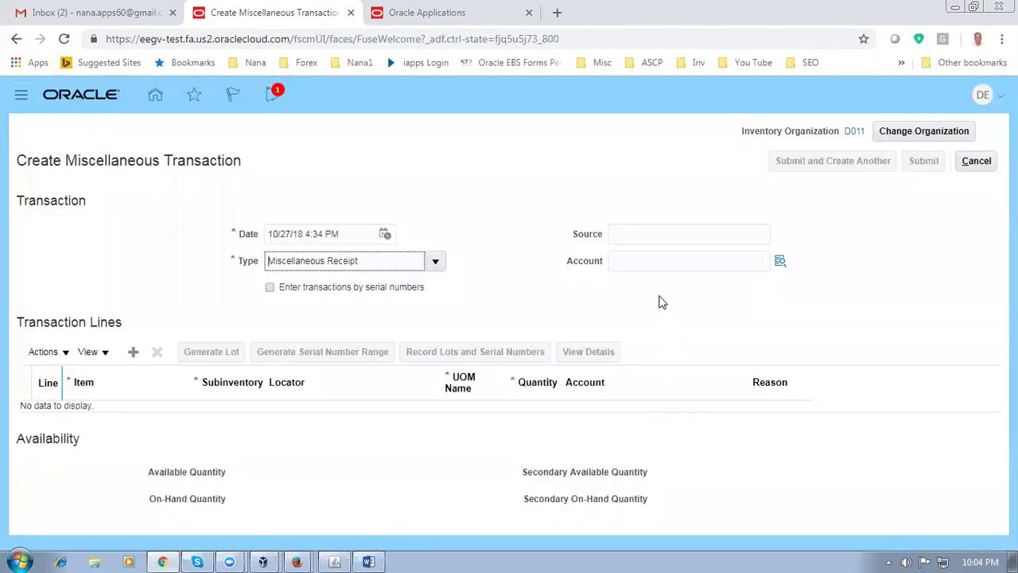
pyautogui.click(650, 258)
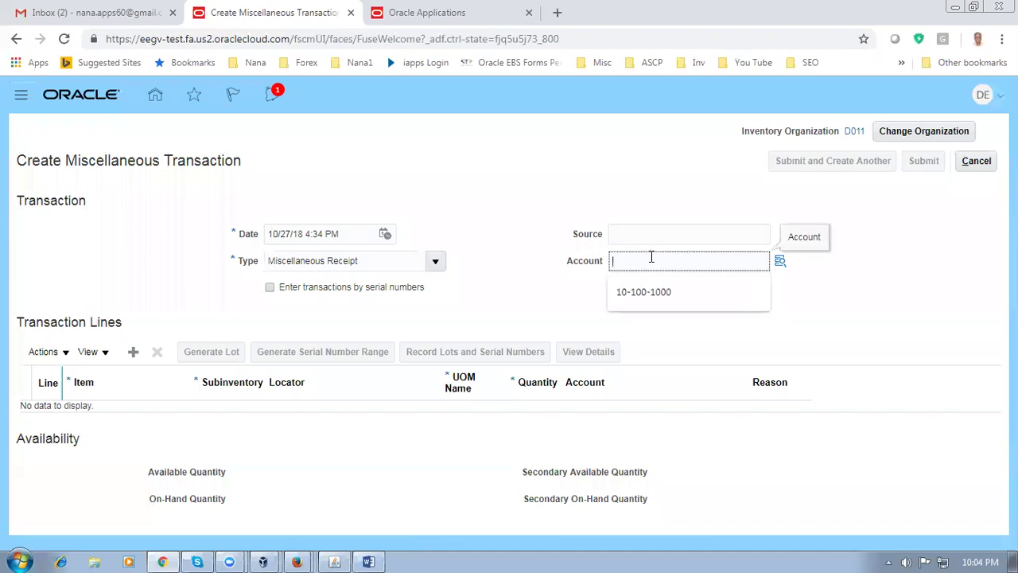
# Search the account lookup for combination 10-100-1000, which finds nothing, and close it
pyautogui.click(649, 305)
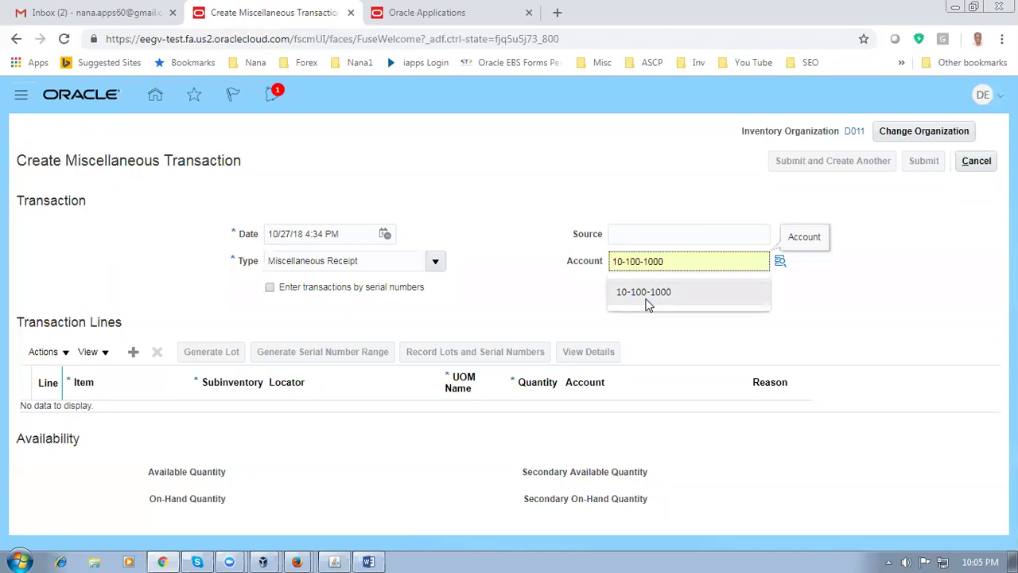
pyautogui.click(641, 305)
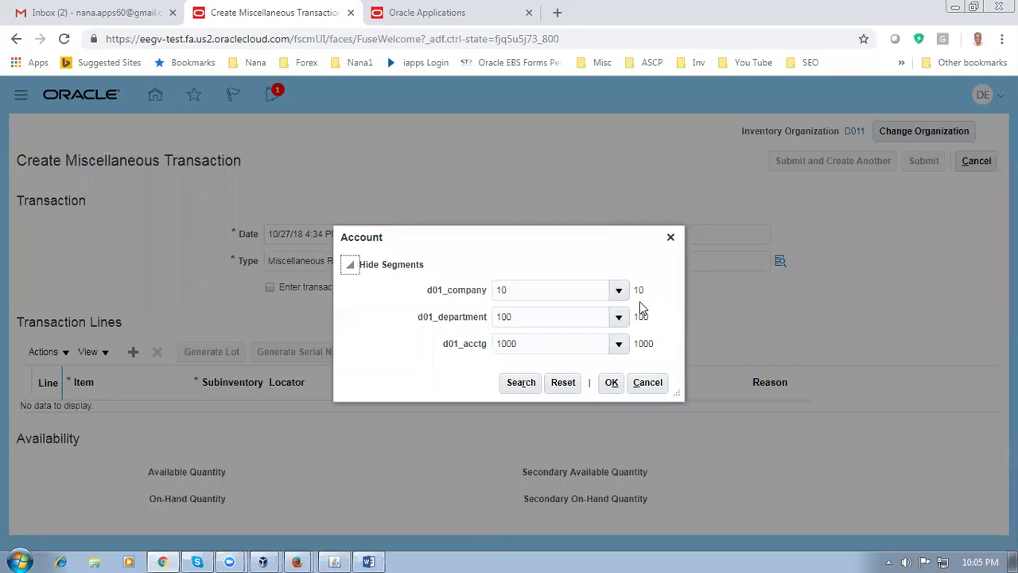
pyautogui.click(518, 387)
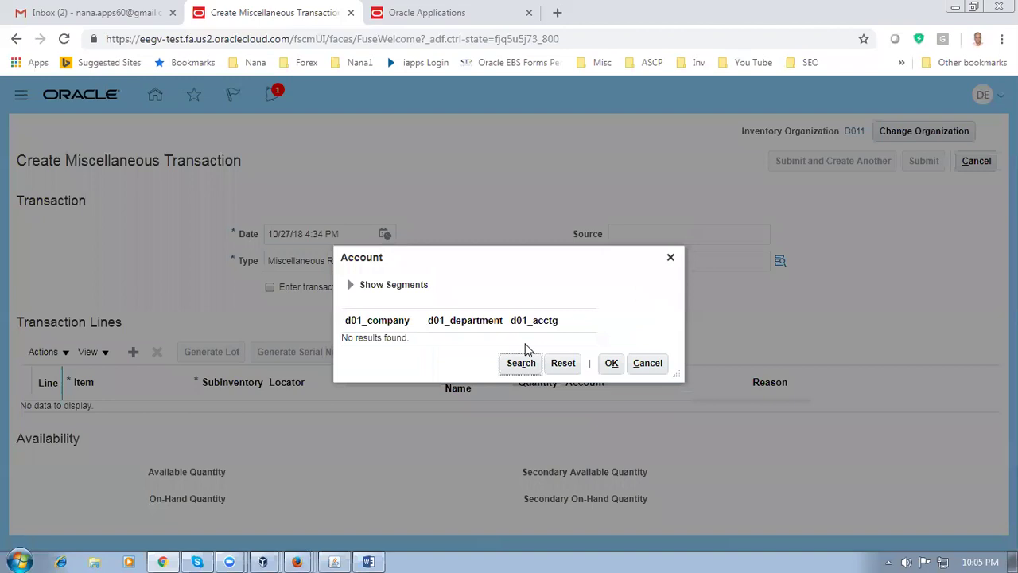
pyautogui.click(658, 364)
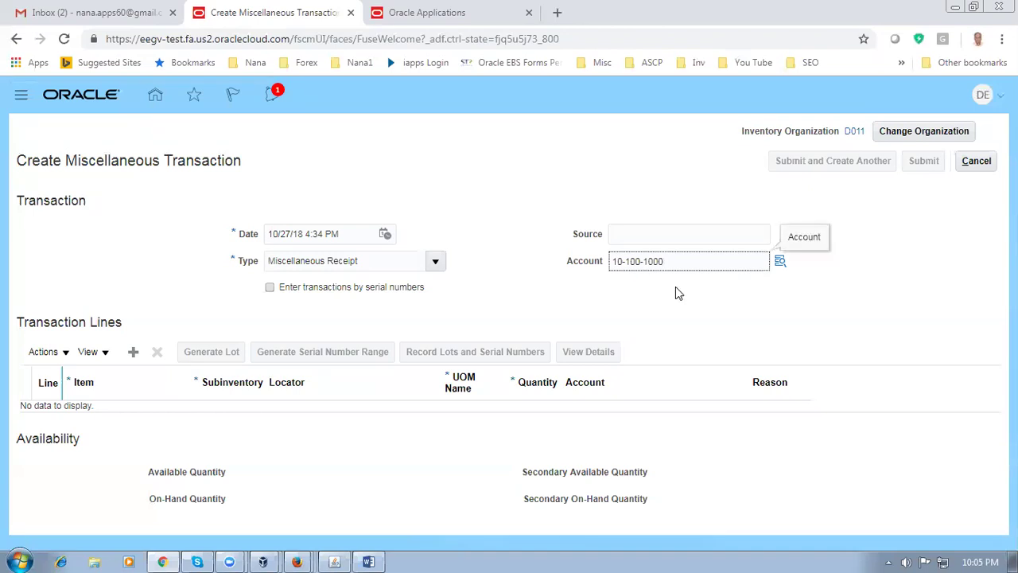
# Retry the account lookup, cancel it, and show the D: drive in a file browser
pyautogui.click(779, 263)
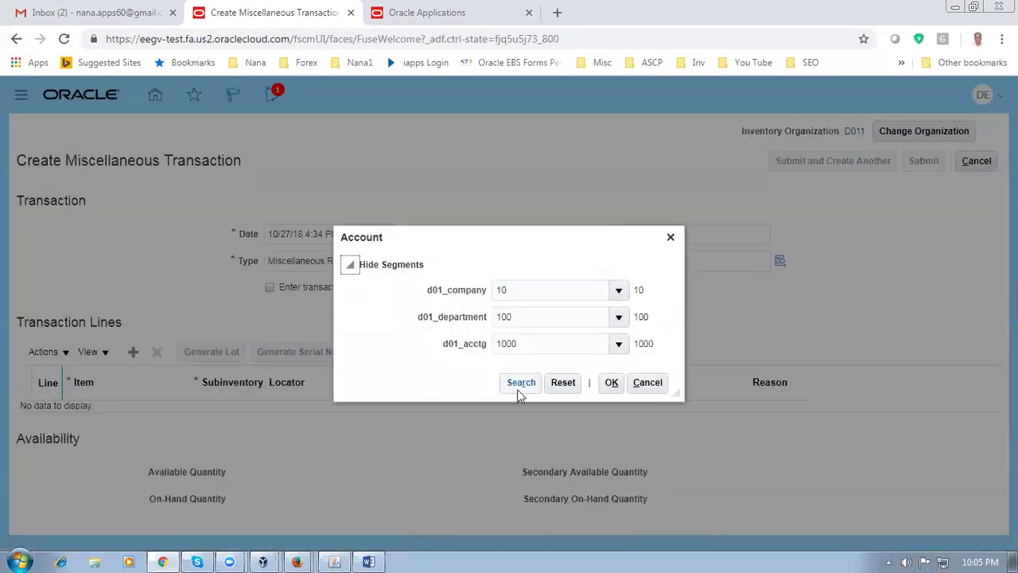
pyautogui.click(517, 388)
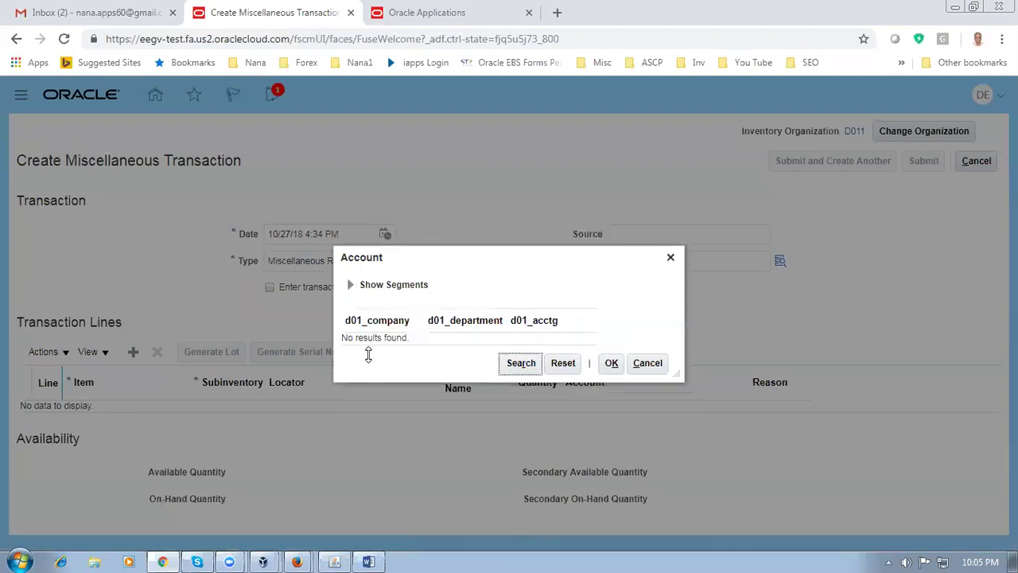
pyautogui.click(645, 364)
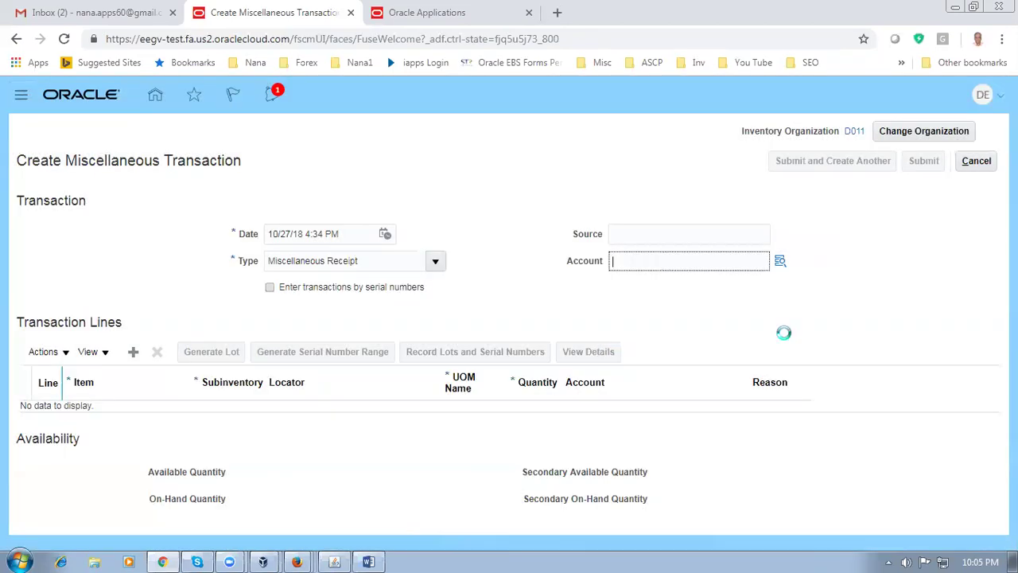
pyautogui.click(94, 561)
pyautogui.click(117, 377)
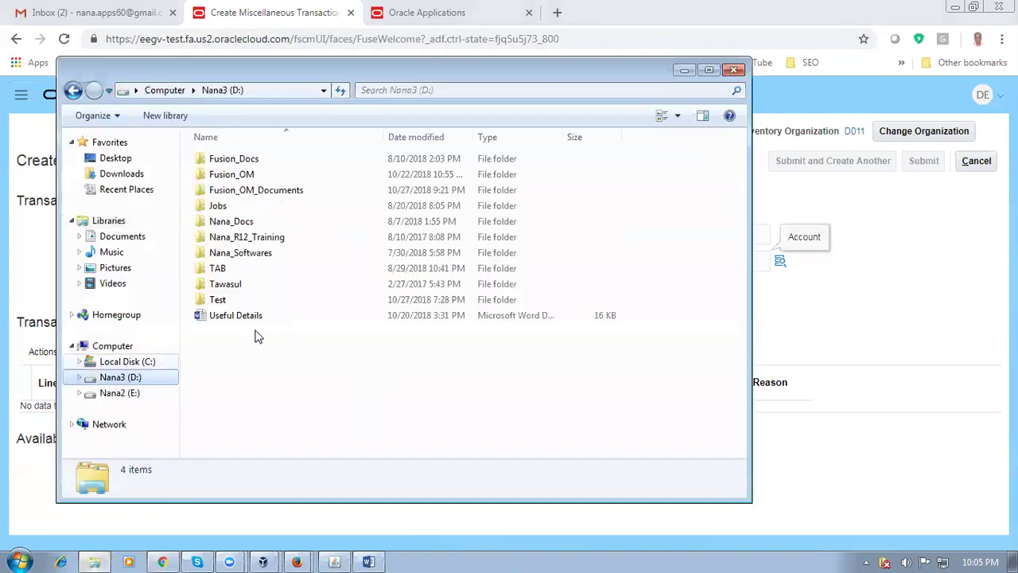
# Find the P_to_P_Process worksheet in Fusion_OM_Documents, then pick suggested account 10-100-1000
pyautogui.doubleClick(260, 193)
pyautogui.click(306, 332)
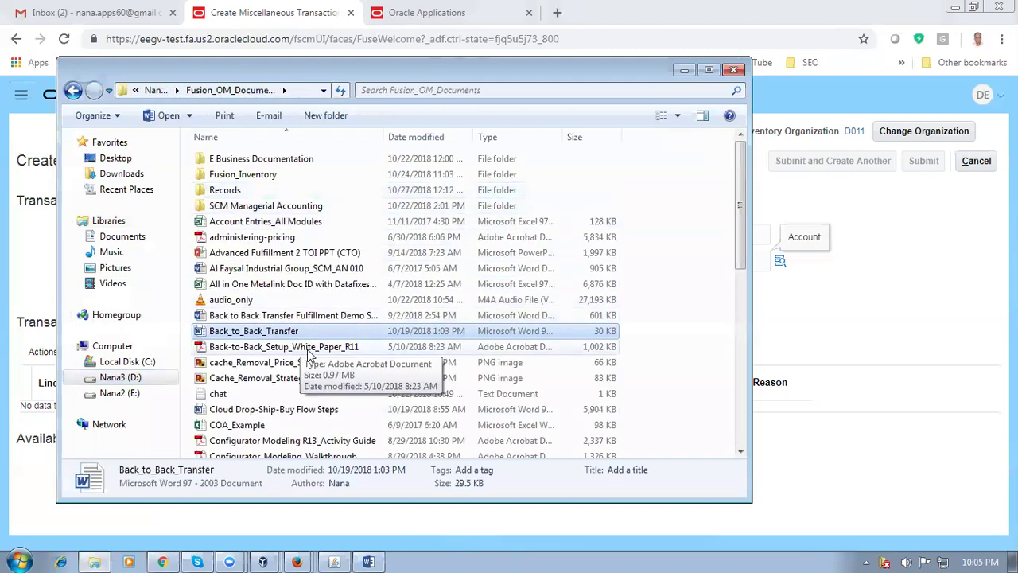
pyautogui.scroll(-5, 306, 366)
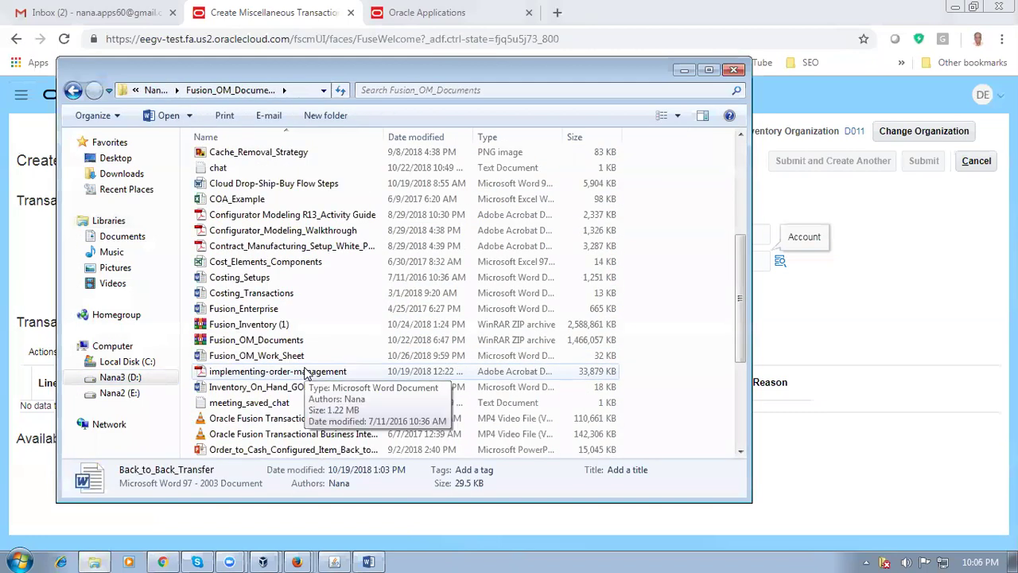
pyautogui.scroll(-4, 306, 373)
pyautogui.click(261, 280)
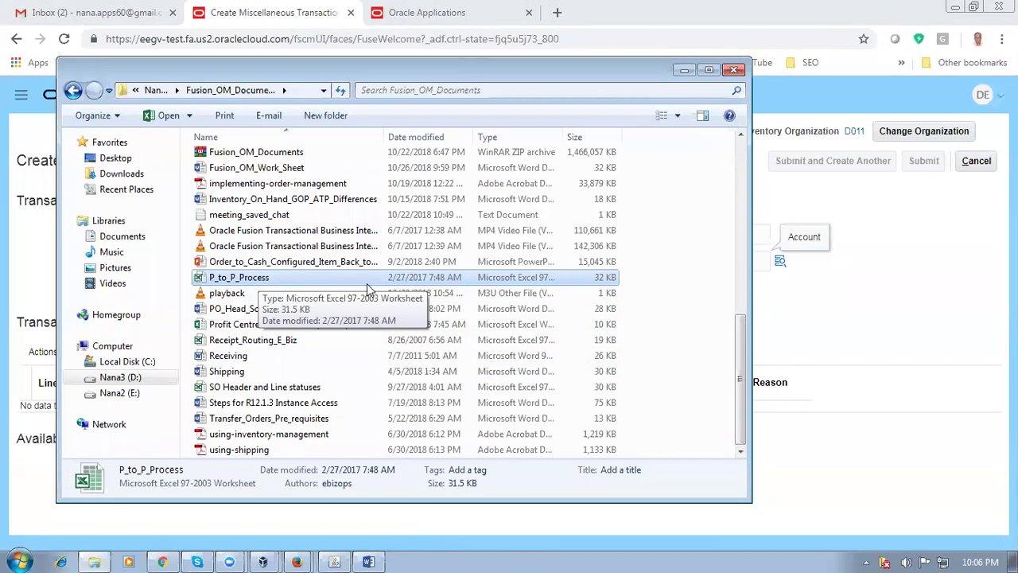
pyautogui.press('Escape')
pyautogui.click(633, 262)
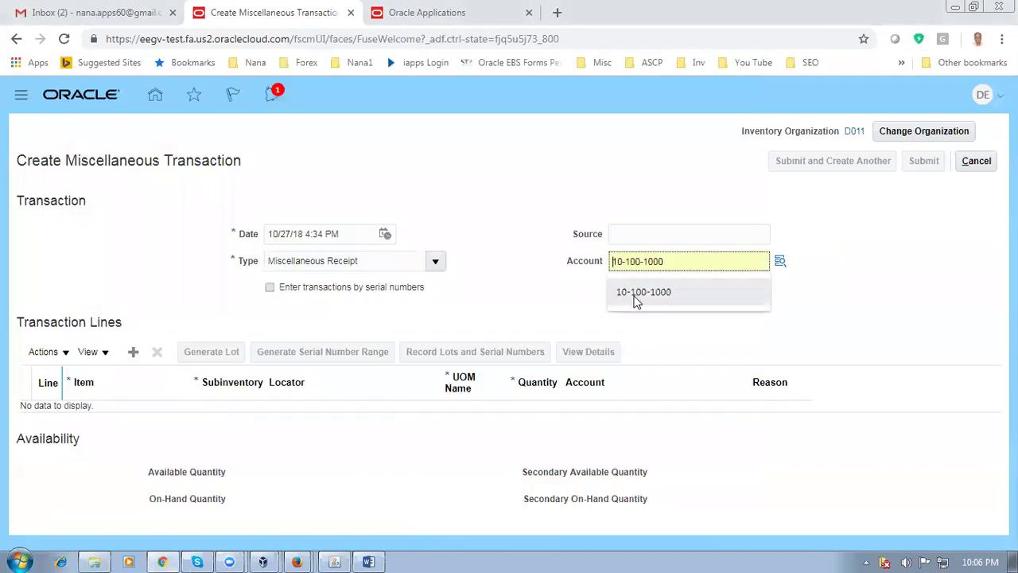
# Choose company 10, department 100, account 1000 in the segment search, accept, then switch to EBS
pyautogui.click(780, 264)
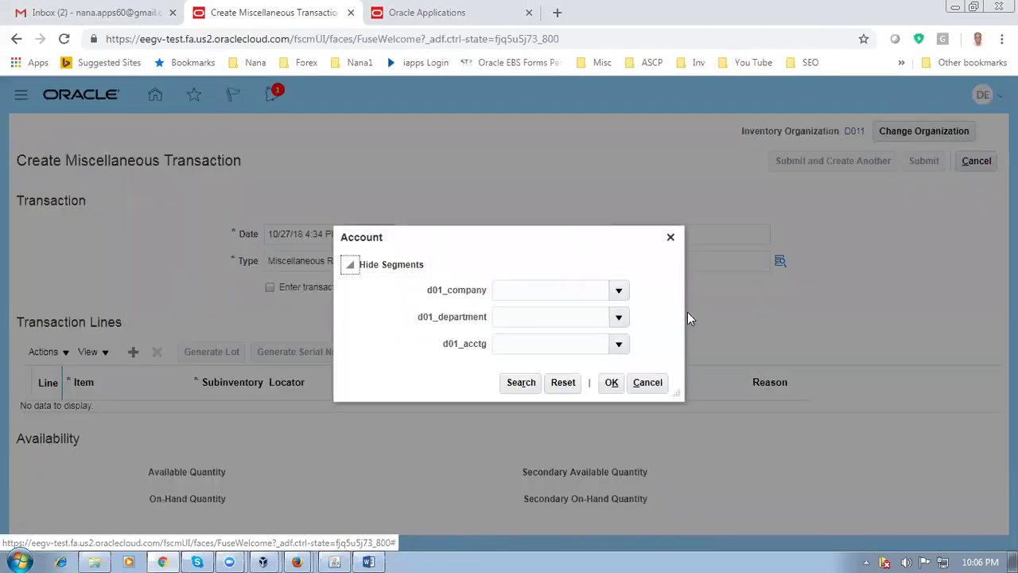
pyautogui.click(625, 289)
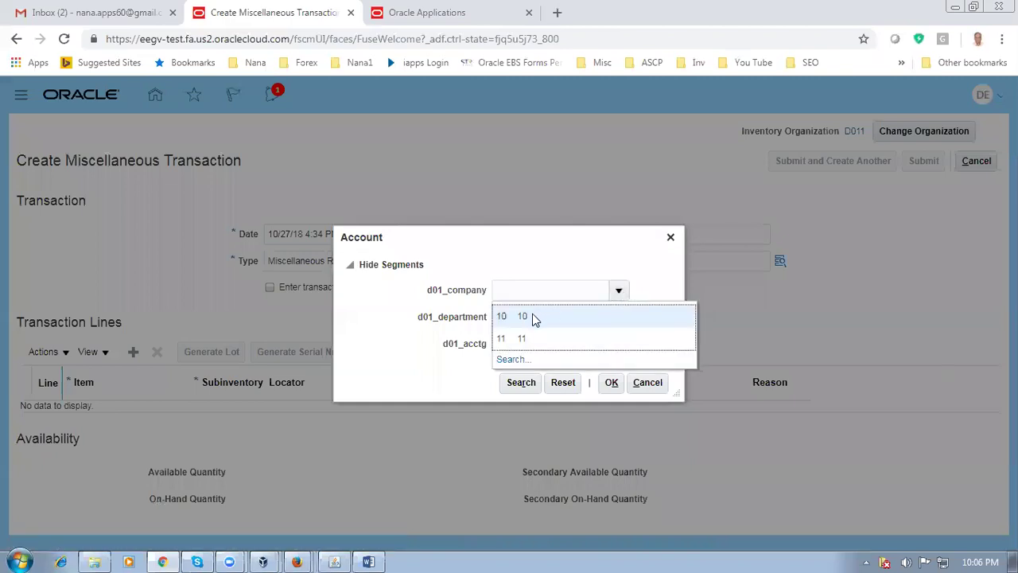
pyautogui.click(525, 316)
pyautogui.click(619, 317)
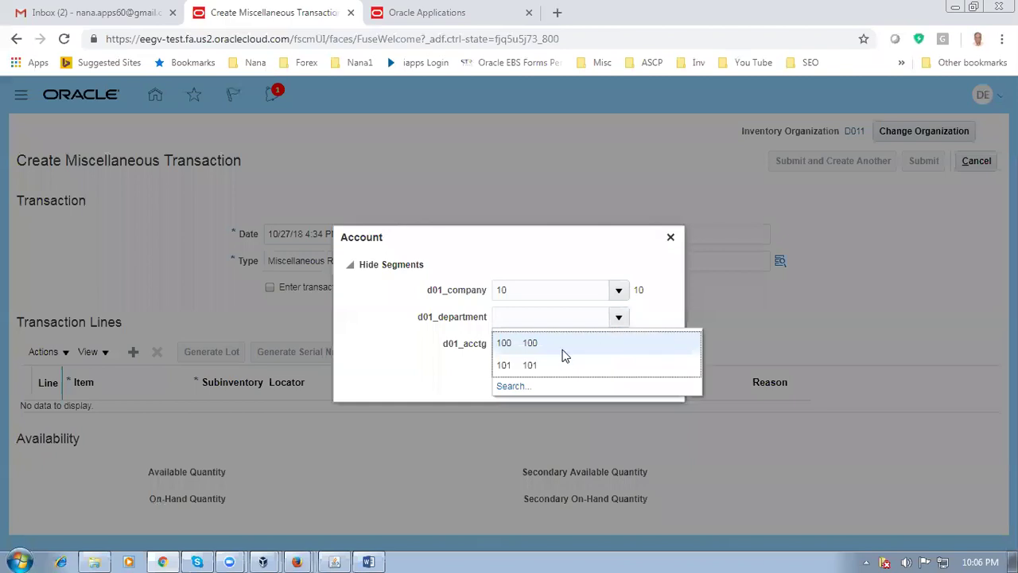
pyautogui.click(561, 348)
pyautogui.click(620, 345)
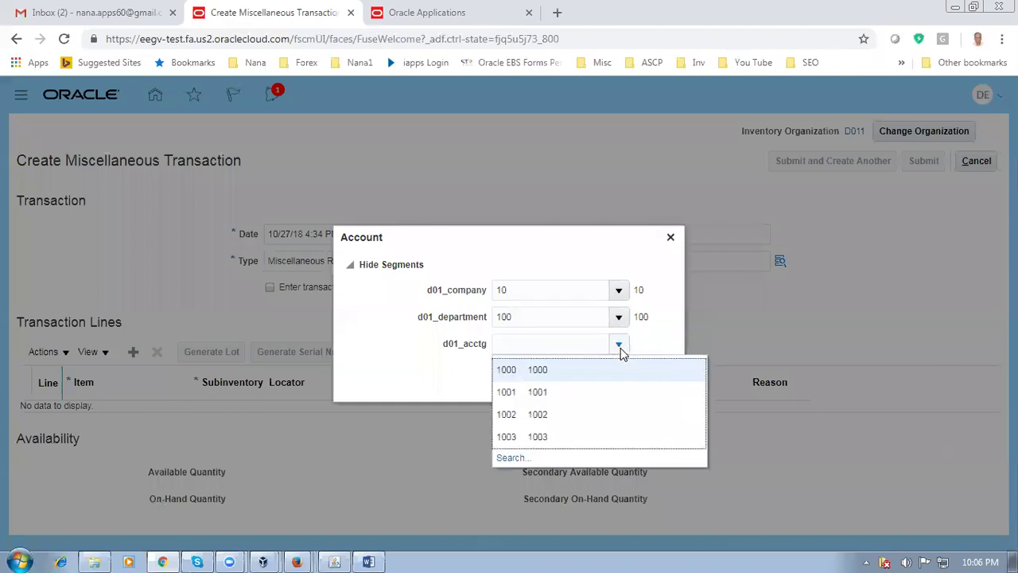
pyautogui.click(573, 372)
pyautogui.click(604, 383)
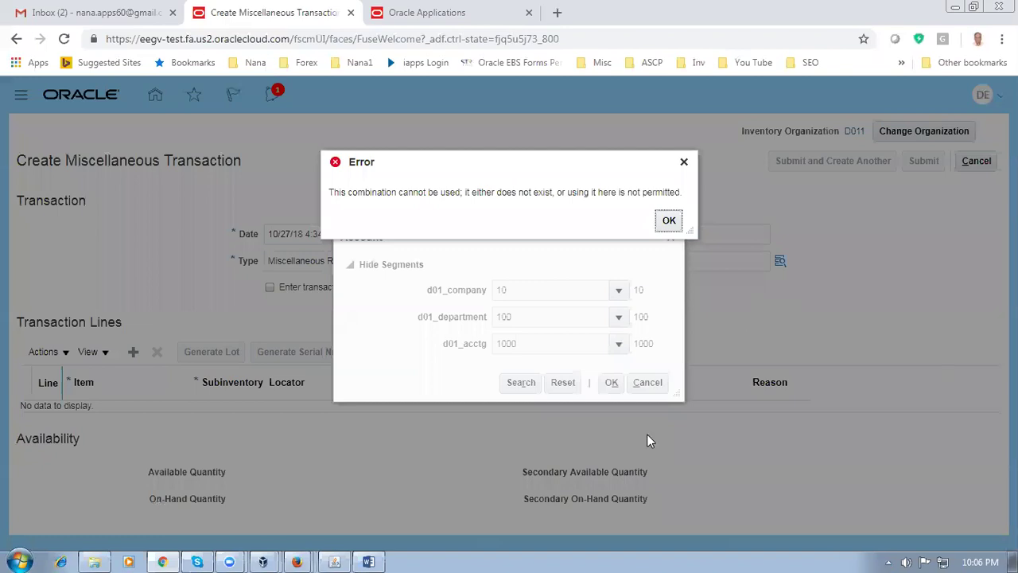
pyautogui.click(334, 561)
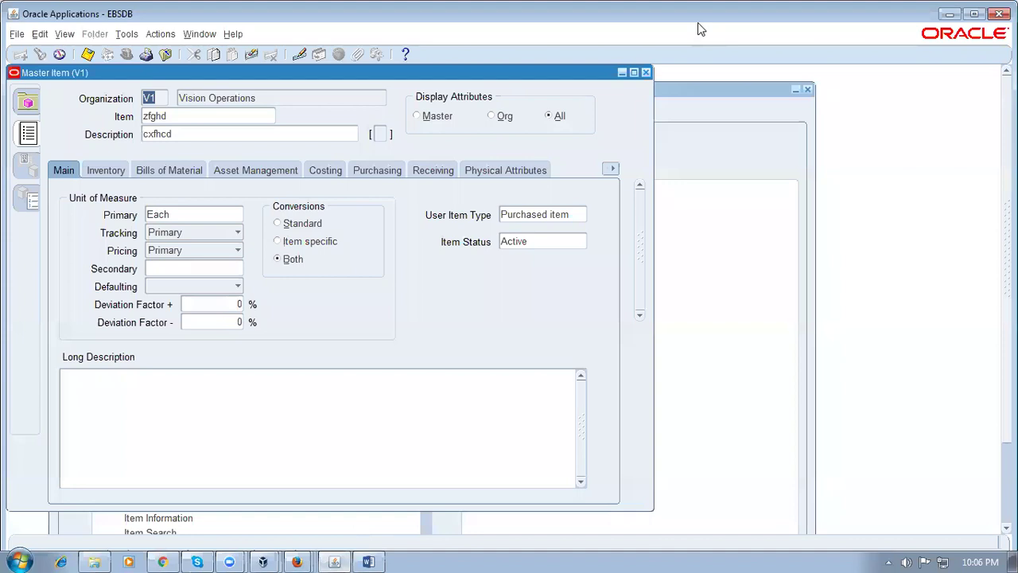
# Close Master Item without saving, switch to the General Ledger responsibility, and open Key Flexfield Segments
pyautogui.click(645, 72)
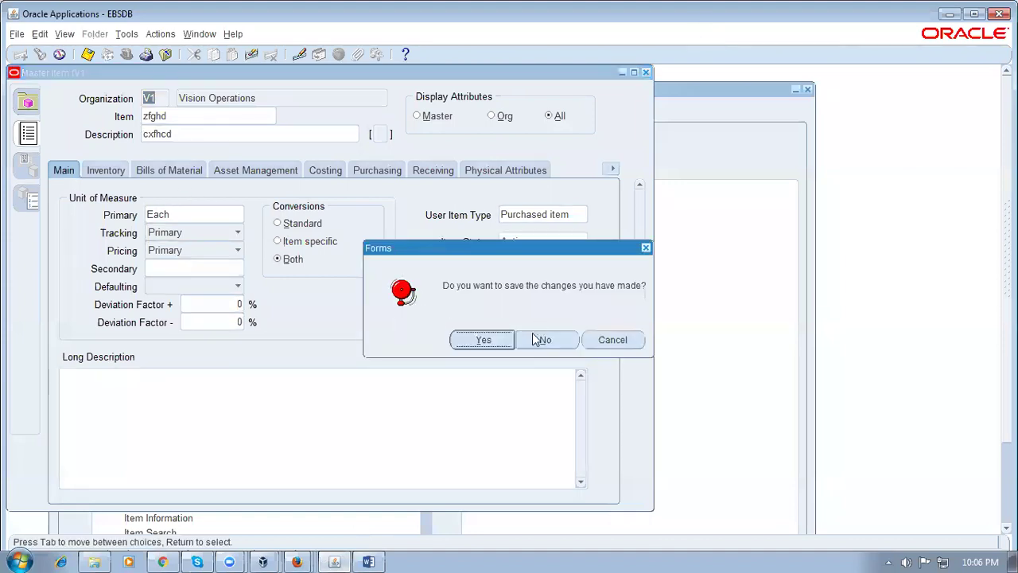
pyautogui.click(538, 337)
pyautogui.click(79, 301)
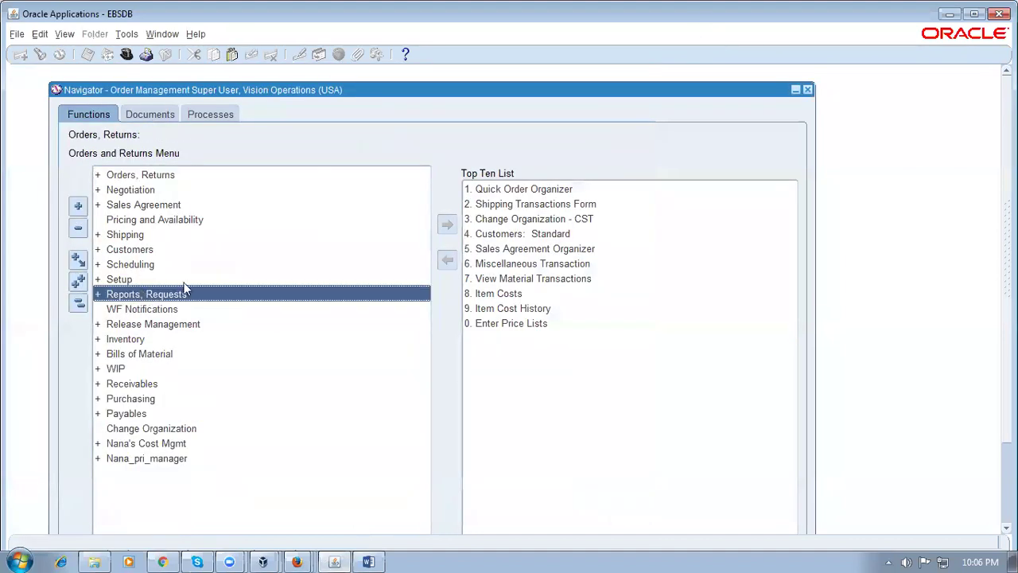
pyautogui.doubleClick(184, 288)
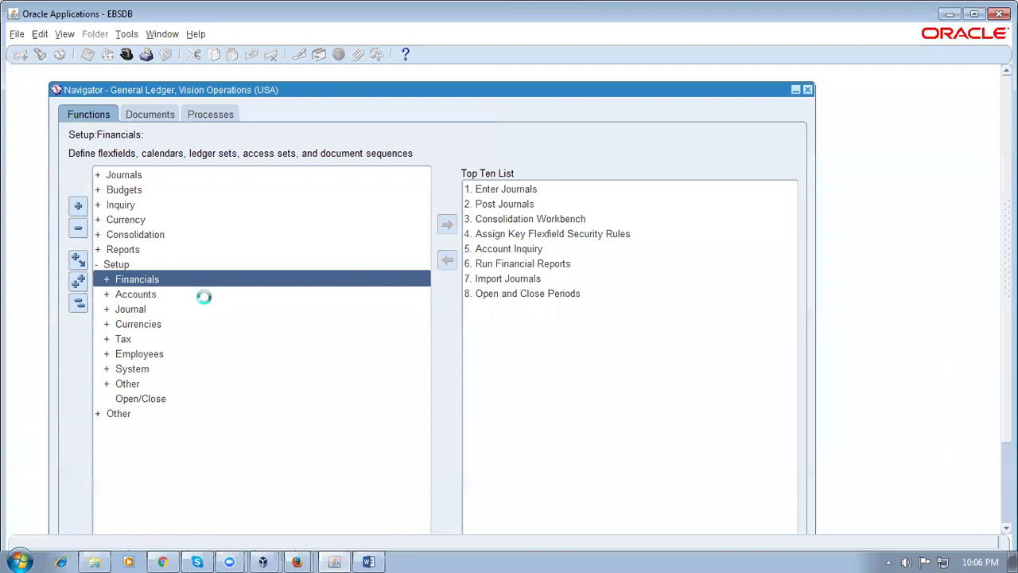
pyautogui.press('Return')
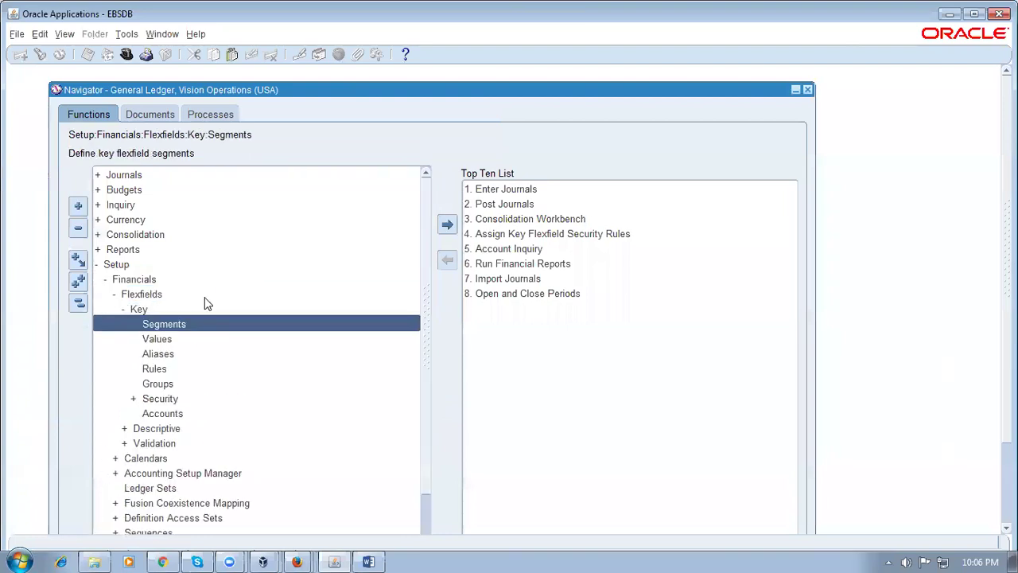
pyautogui.press('Return')
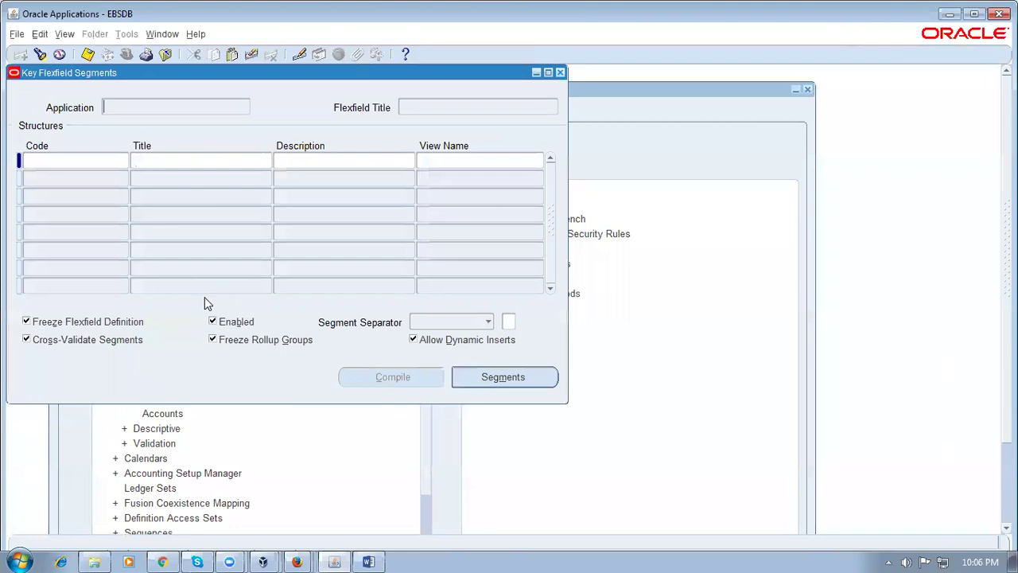
# Query the G%L General Ledger Accounting Flexfield structures, review them, and close the segments form
pyautogui.press('F11')
pyautogui.write('G%L%')
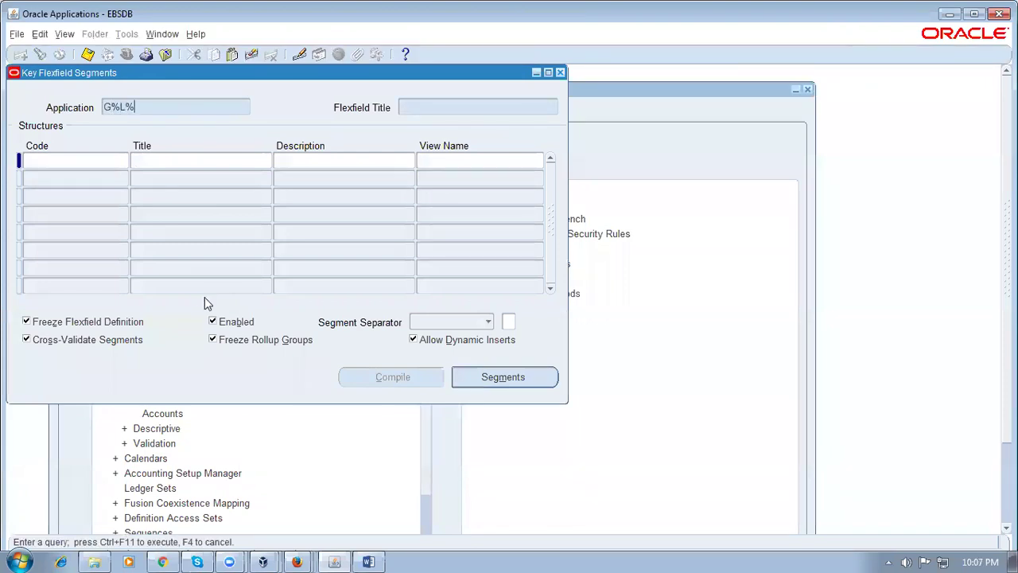
pyautogui.hotkey('ctrl', 'F11')
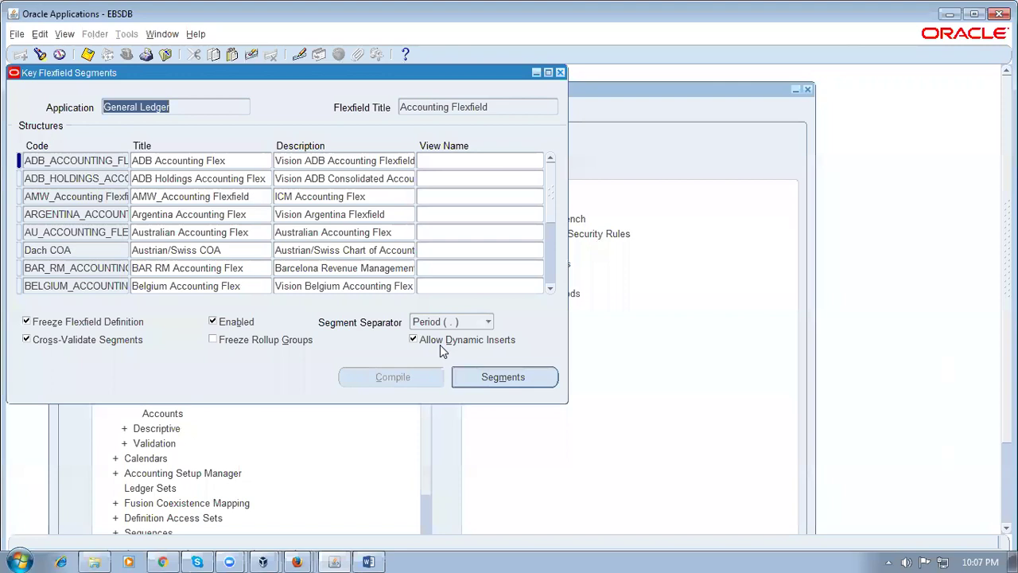
pyautogui.click(560, 72)
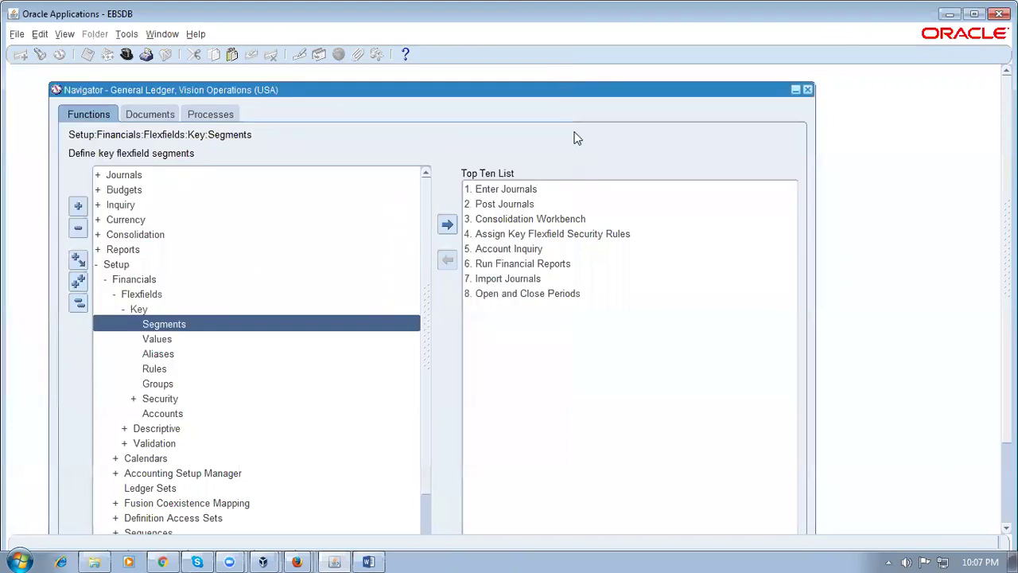
# Collapse the navigator and switch to the Inventory, Vision Operations (USA) responsibility
pyautogui.click(78, 303)
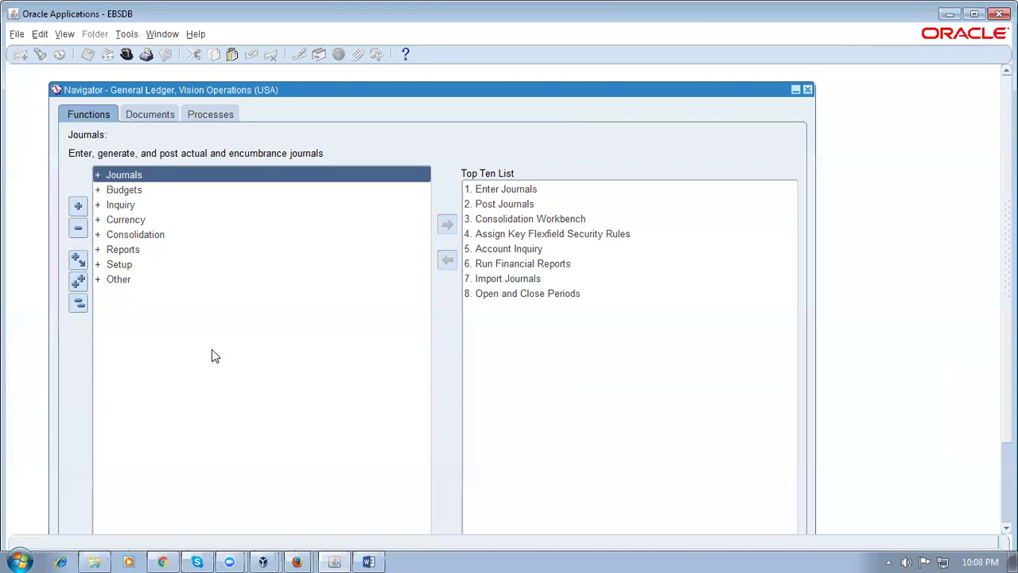
pyautogui.hotkey('ctrl', 'l')
pyautogui.write('i%')
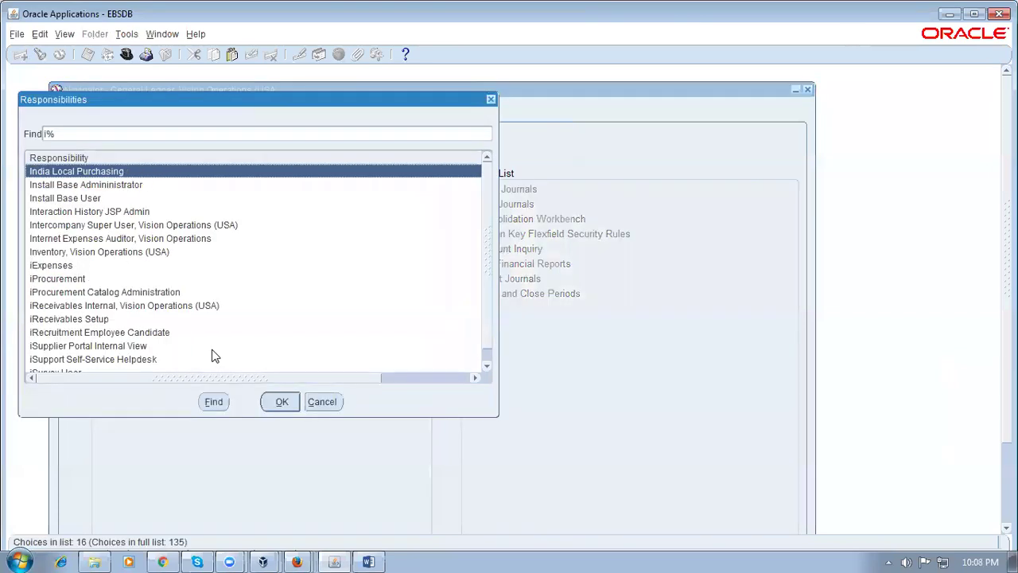
pyautogui.press('Down')
pyautogui.press('Down')
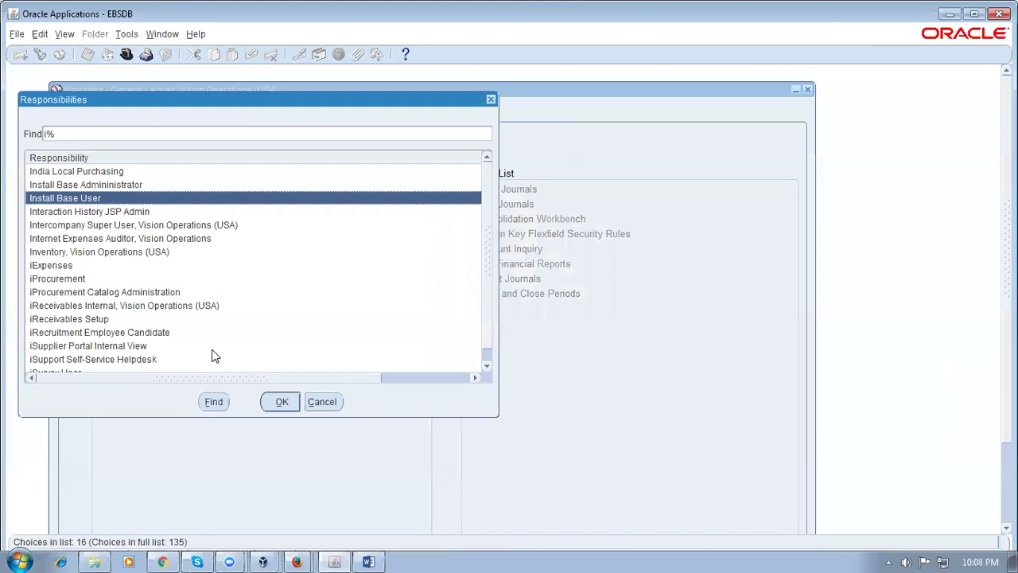
pyautogui.press('Down')
pyautogui.press('Down')
pyautogui.press('Down')
pyautogui.press('Down')
pyautogui.press('Return')
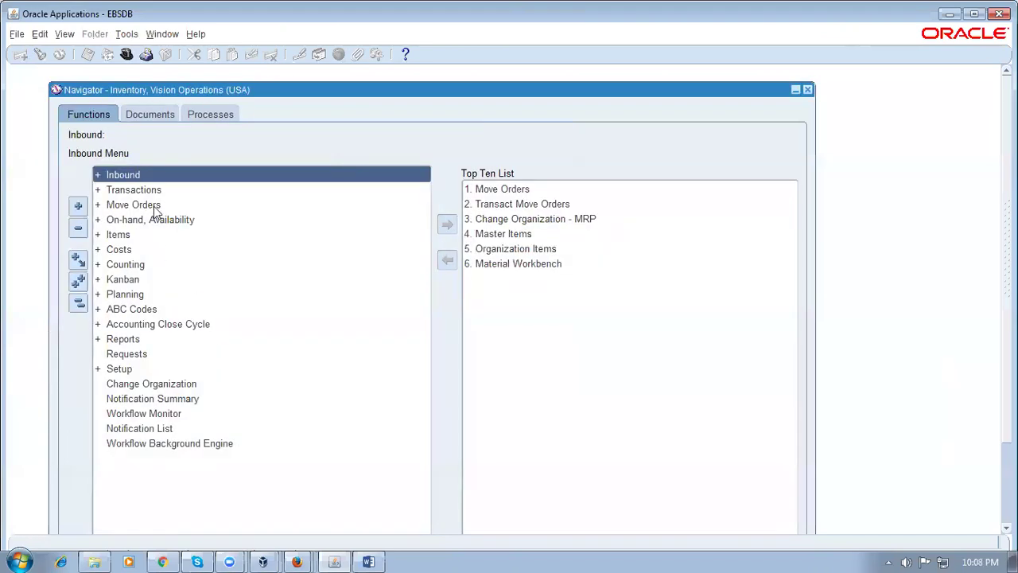
# Open Material Transactions under Transactions > Transaction Summaries for organization M1
pyautogui.doubleClick(151, 191)
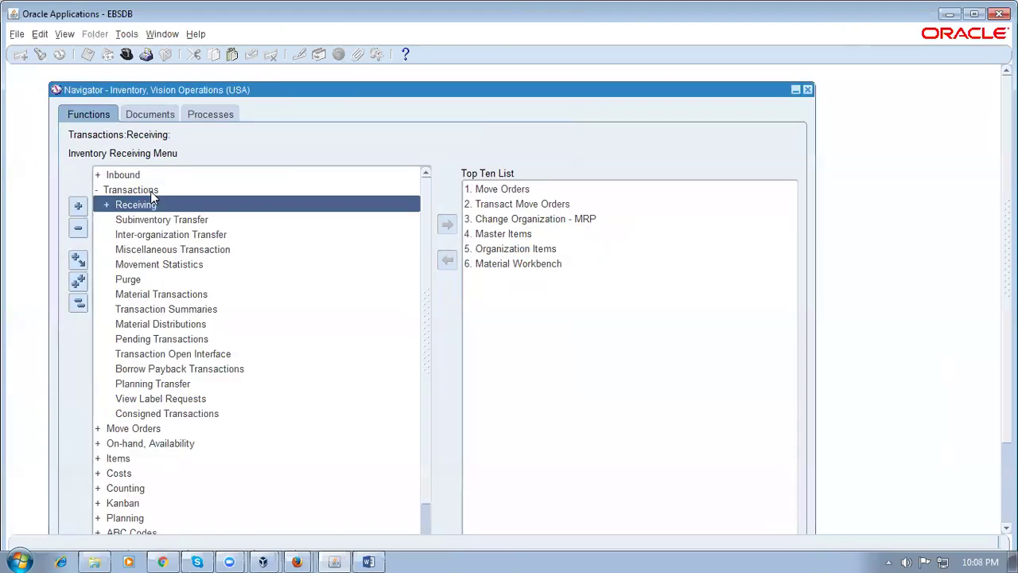
pyautogui.click(200, 311)
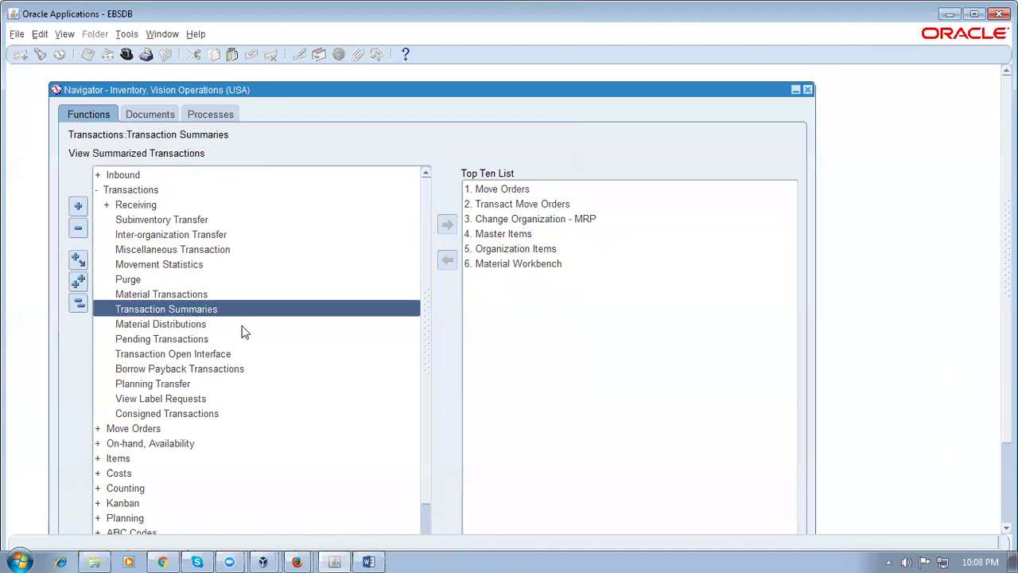
pyautogui.doubleClick(164, 294)
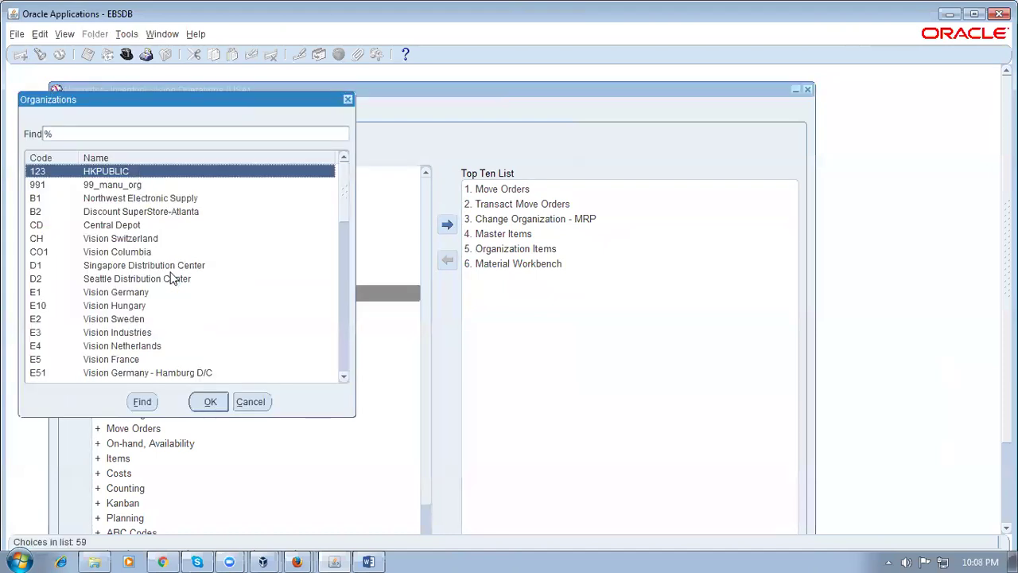
pyautogui.write('M')
pyautogui.press('Return')
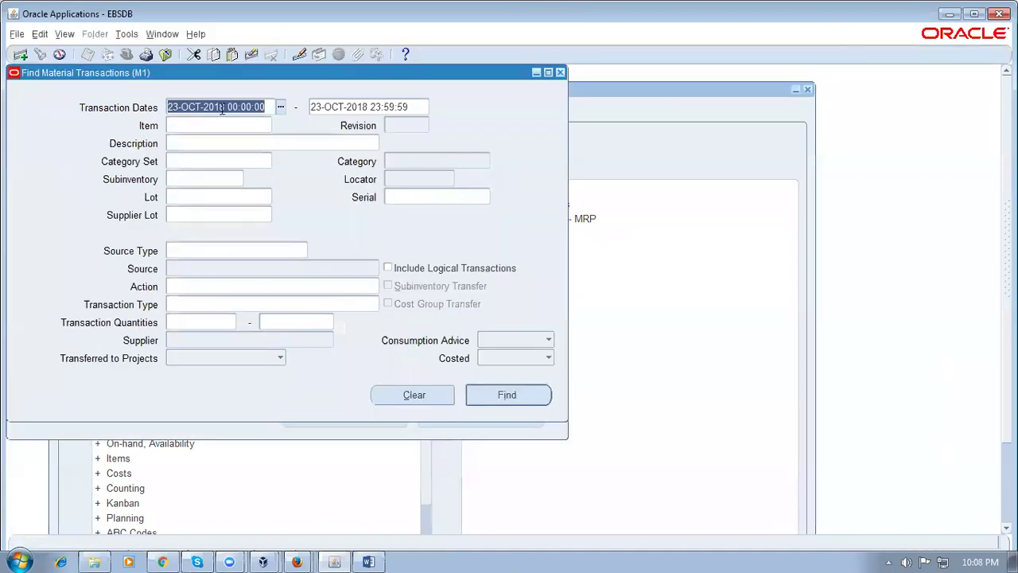
# Change the transaction start date to 01-FEB-18 and run the search
pyautogui.click(181, 106)
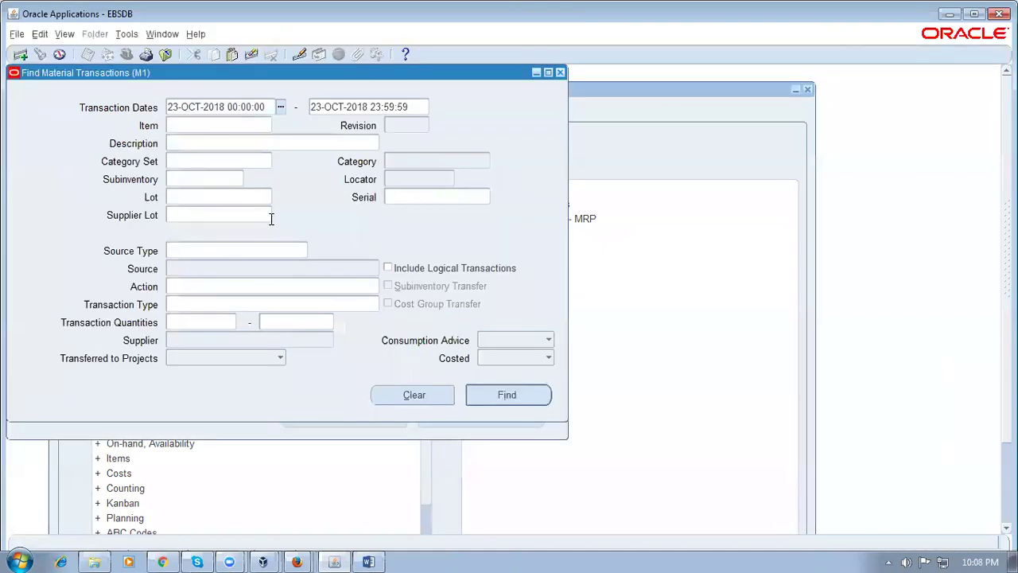
pyautogui.press('Left')
pyautogui.press('Left')
pyautogui.press('Left')
pyautogui.press('Delete')
pyautogui.press('Delete')
pyautogui.press('Delete')
pyautogui.press('Delete')
pyautogui.press('Delete')
pyautogui.press('Delete')
pyautogui.press('Delete')
pyautogui.press('Delete')
pyautogui.press('Delete')
pyautogui.press('Delete')
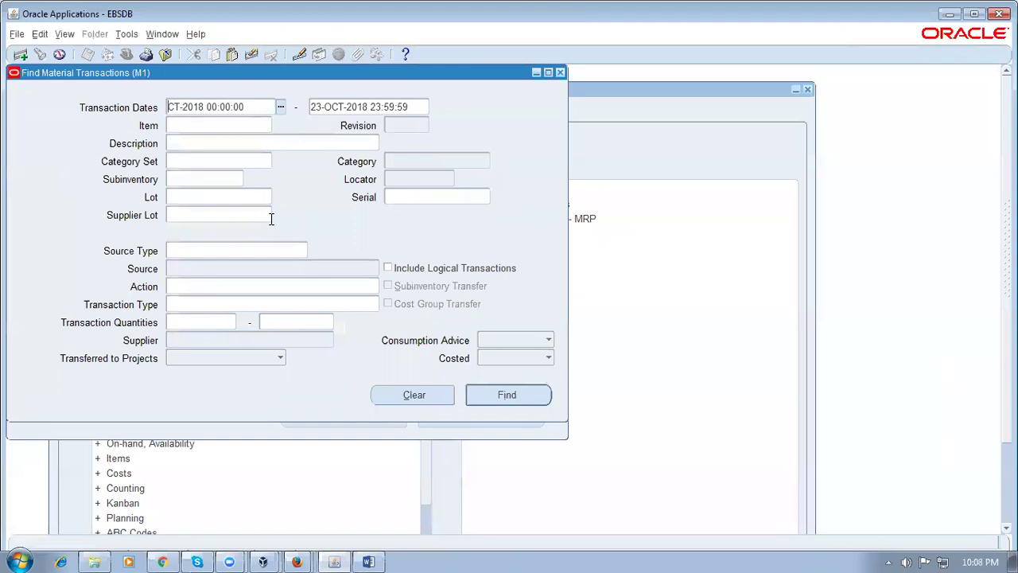
pyautogui.press('Delete')
pyautogui.write('01-FE')
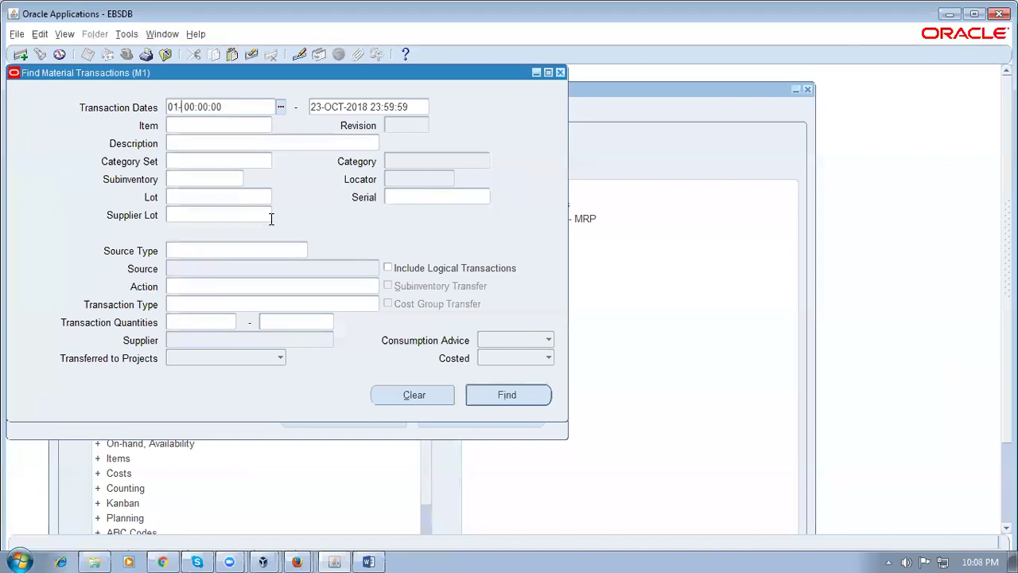
pyautogui.write('B-18')
pyautogui.press('Tab')
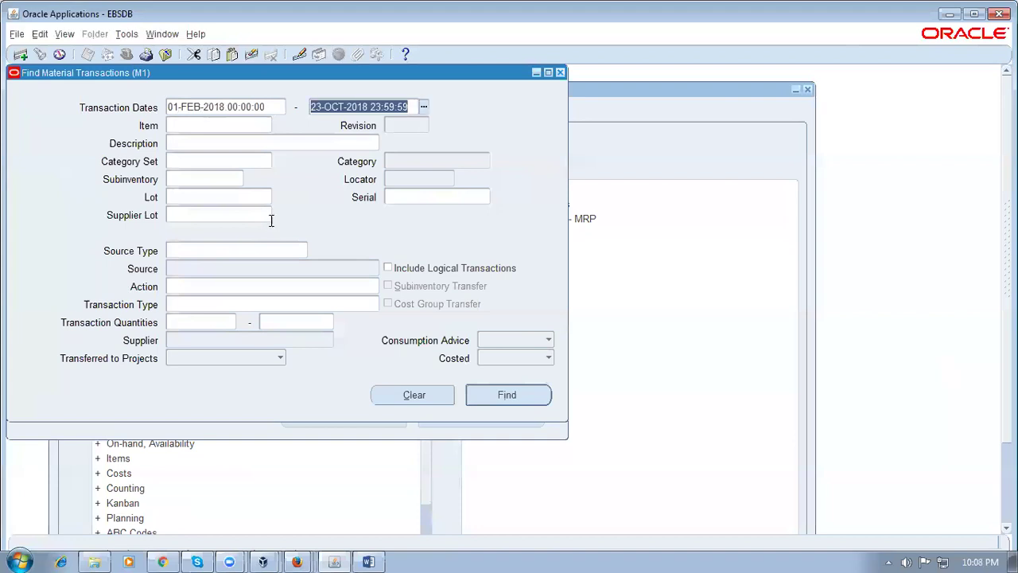
pyautogui.click(507, 398)
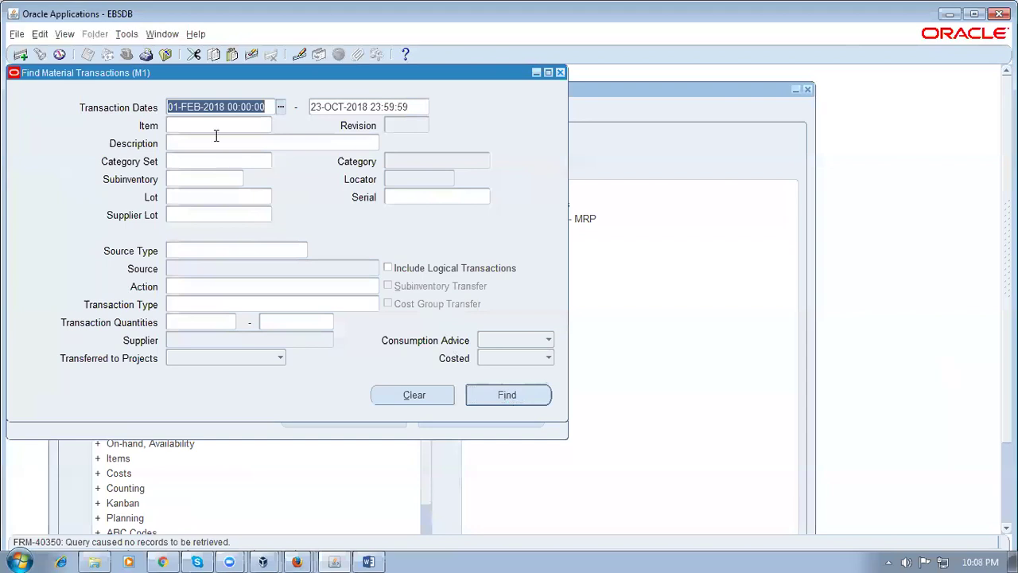
# Clear both the start and end transaction dates and run the search with no date range
pyautogui.click(255, 109)
pyautogui.click(422, 102)
pyautogui.press('End')
pyautogui.hotkey('shift', 'Home')
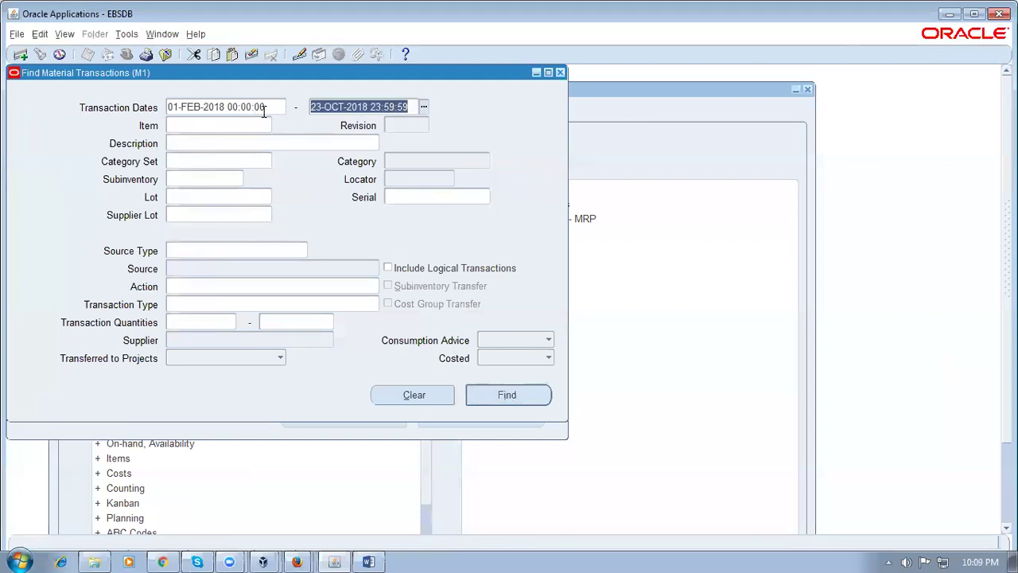
pyautogui.press('Delete')
pyautogui.click(262, 107)
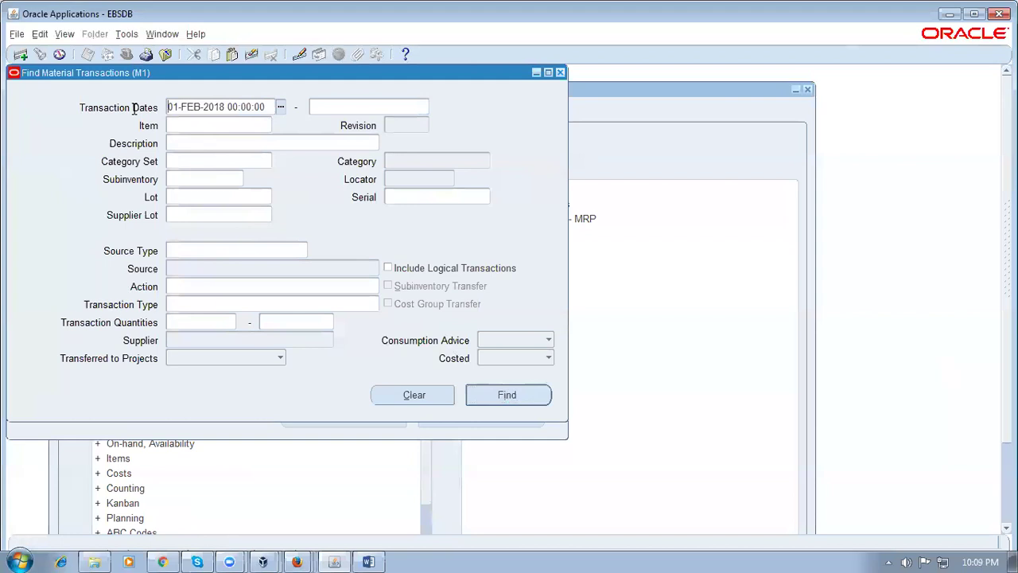
pyautogui.press('End')
pyautogui.hotkey('shift', 'Home')
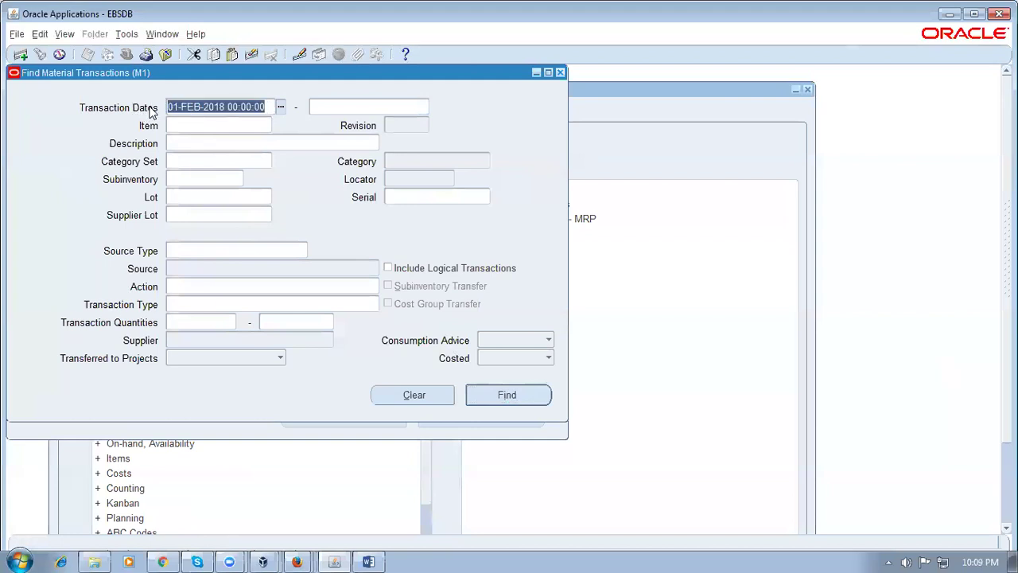
pyautogui.press('Delete')
pyautogui.click(534, 395)
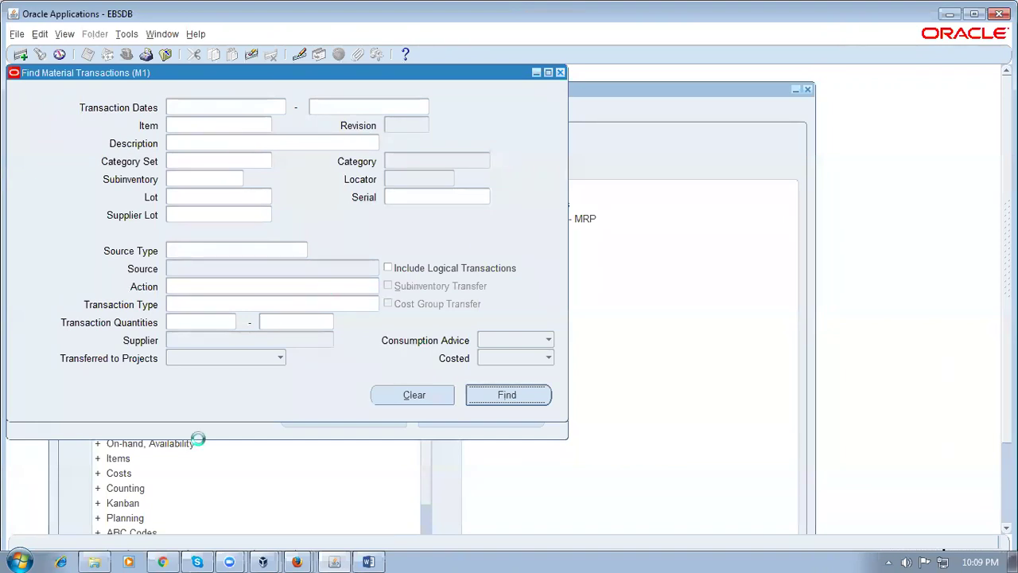
pyautogui.click(97, 559)
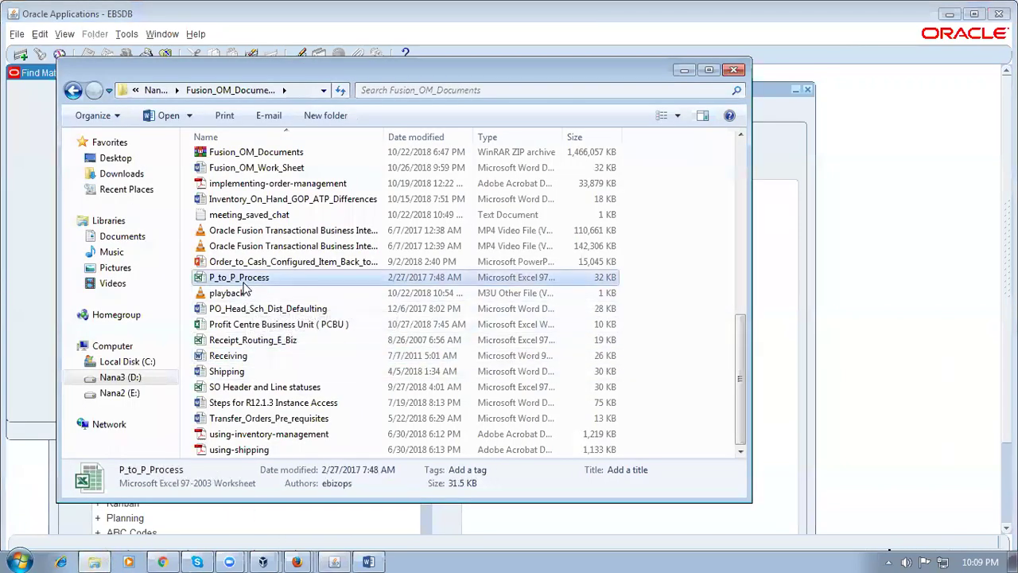
# Open the P_to_P_Process workbook from Fusion_OM_Documents and enable editing
pyautogui.doubleClick(283, 280)
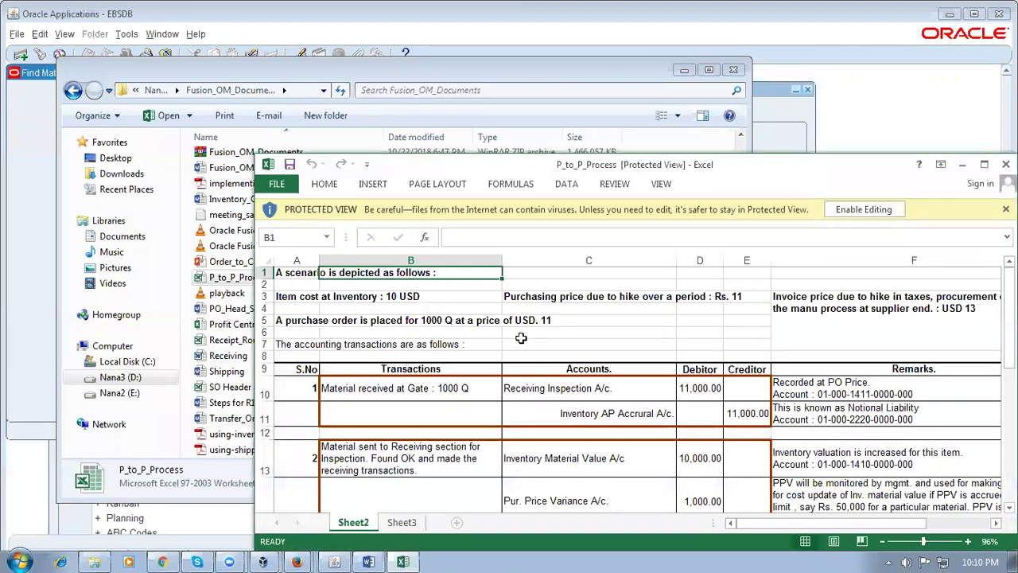
pyautogui.click(864, 209)
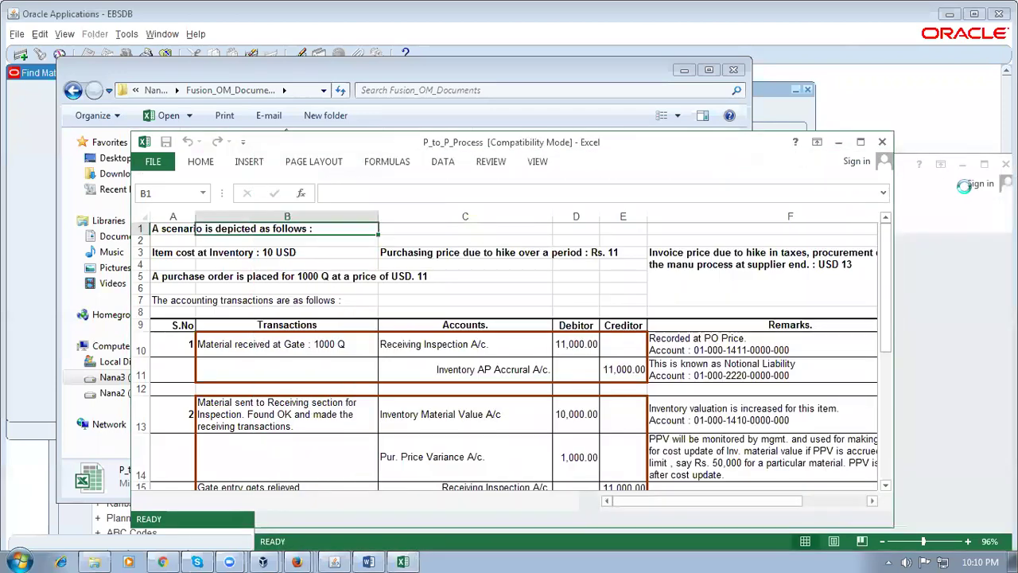
# Maximize the sheet and review the gate receipt entry: Receiving Inspection debit and Inventory AP Accrual credit, 11,000
pyautogui.click(859, 143)
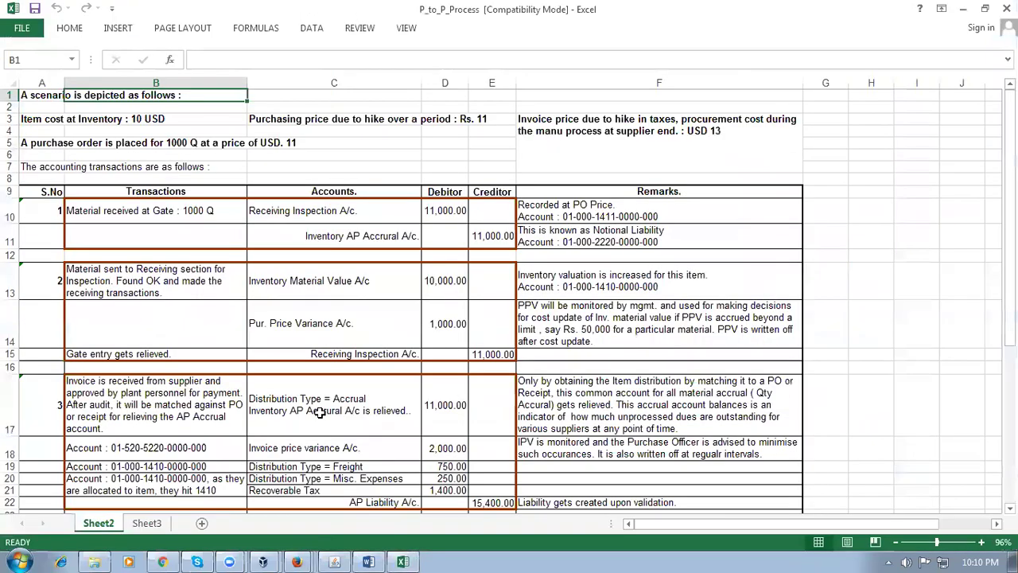
pyautogui.keyDown('ctrl'); pyautogui.scroll(2, 301, 393); pyautogui.keyUp('ctrl')
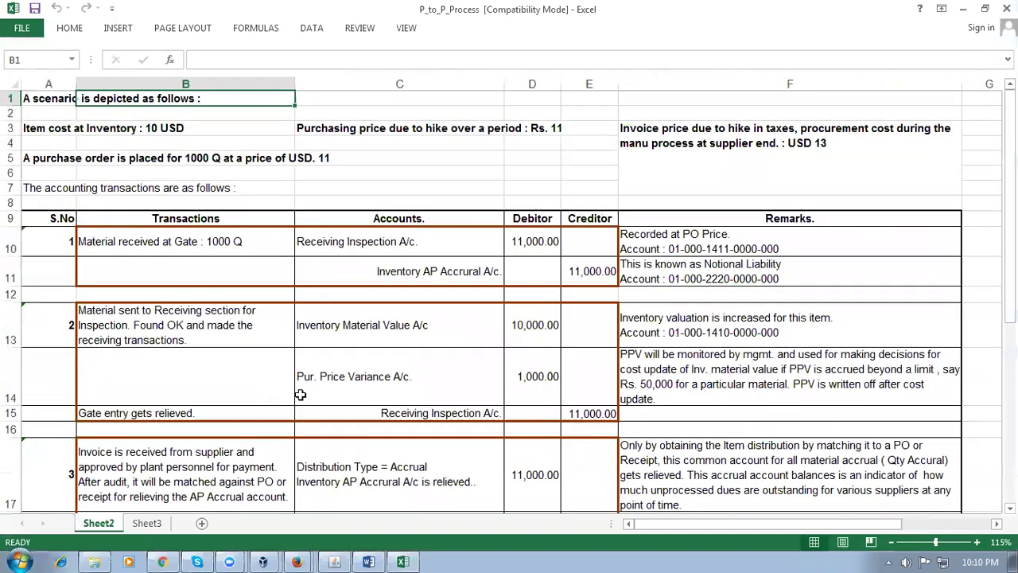
pyautogui.click(54, 158)
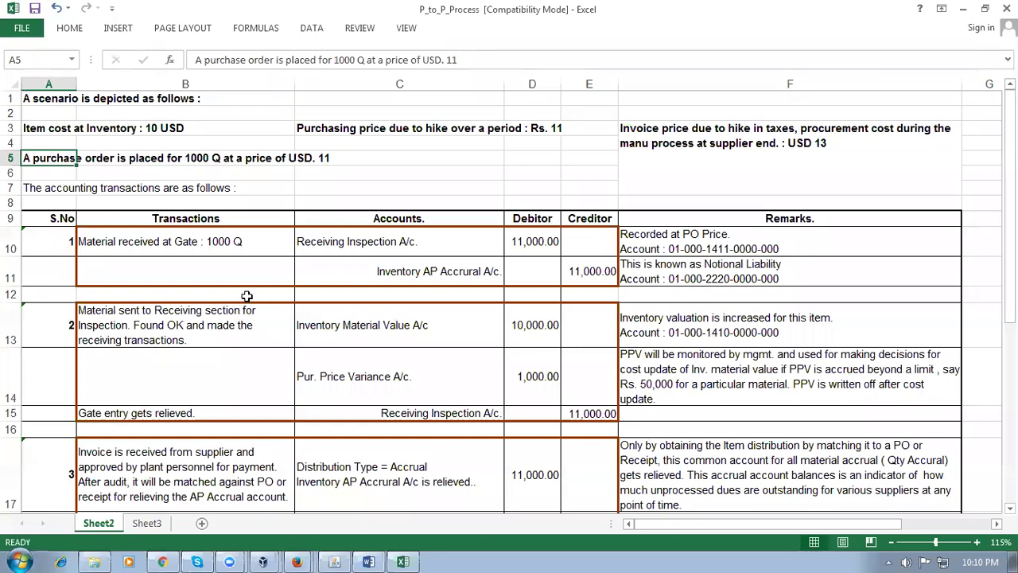
pyautogui.click(189, 251)
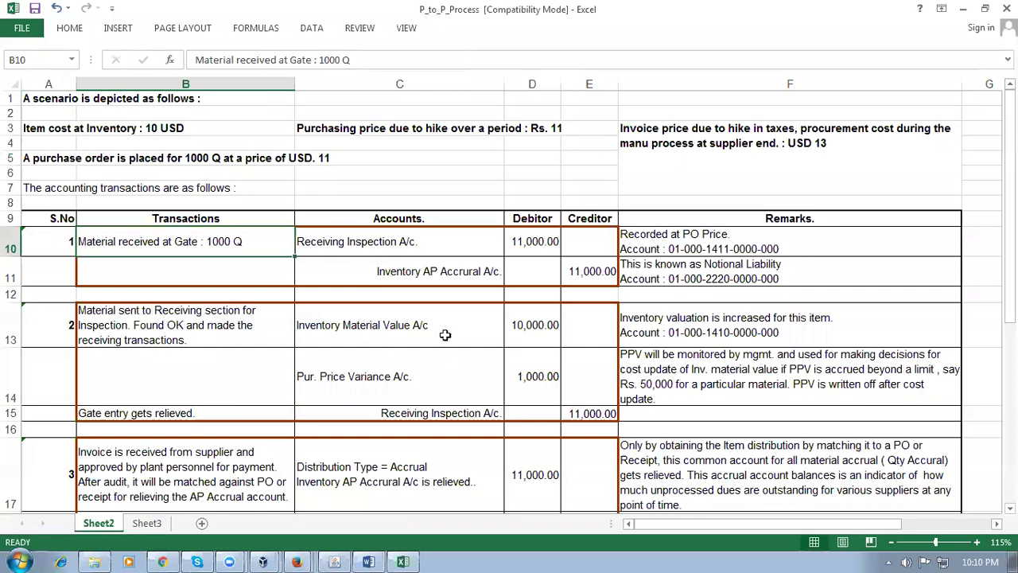
pyautogui.click(373, 244)
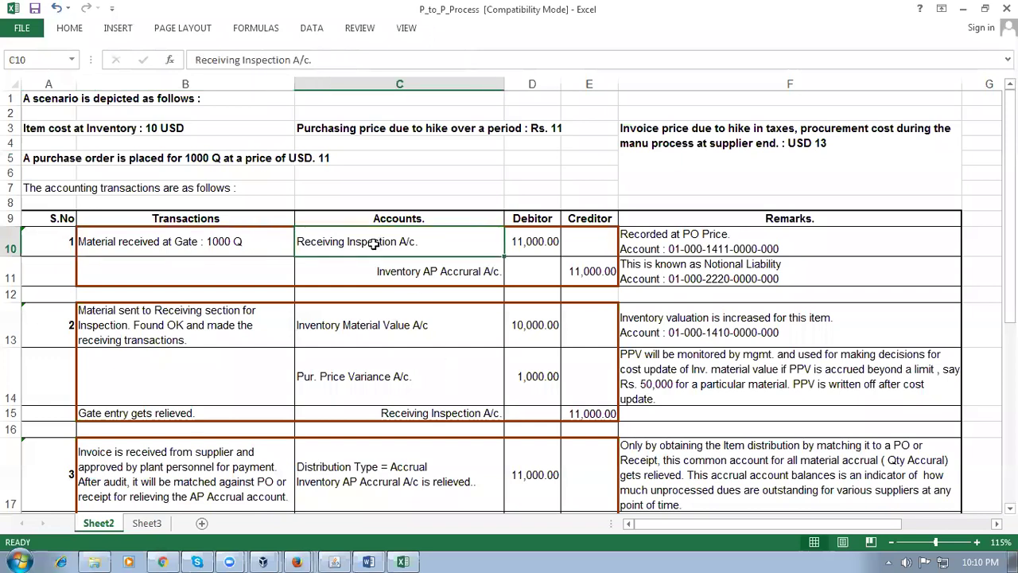
pyautogui.click(543, 244)
pyautogui.click(398, 244)
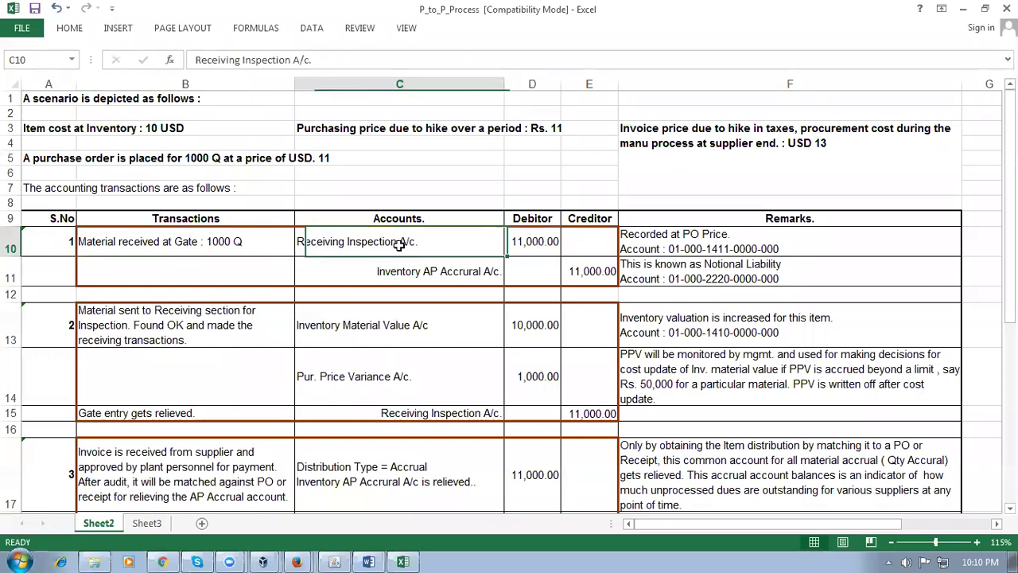
pyautogui.click(454, 277)
pyautogui.click(582, 273)
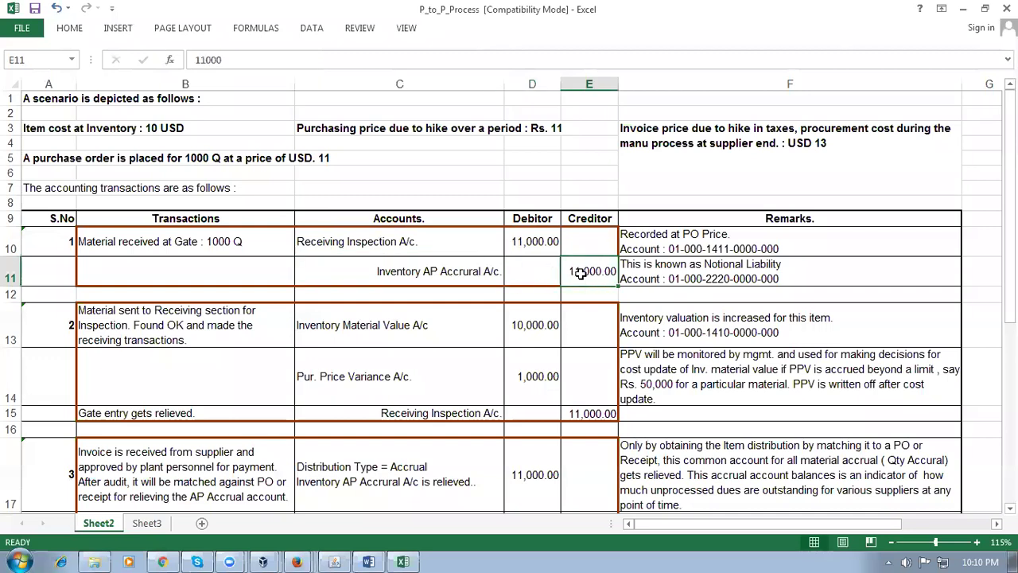
pyautogui.click(689, 273)
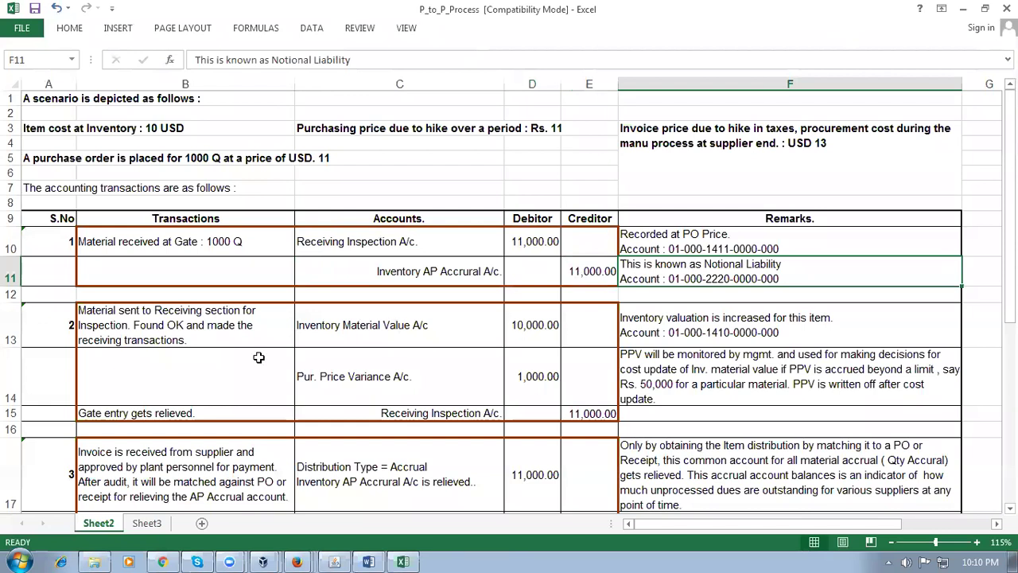
# Review the delivery entry in rows 13–15: Inventory Material Value, purchase price variance, Receiving Inspection credit 11,000
pyautogui.click(175, 332)
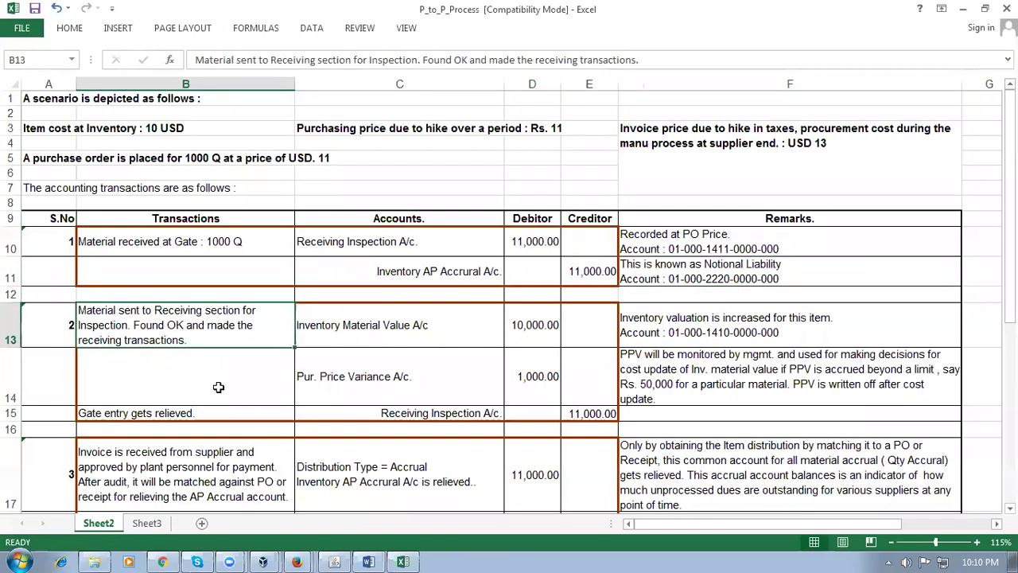
pyautogui.click(401, 327)
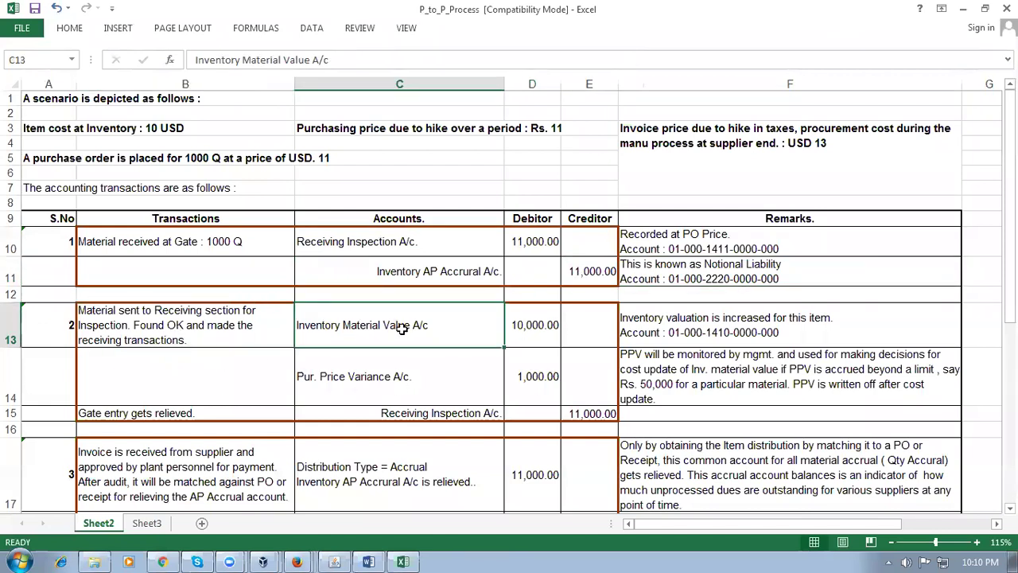
pyautogui.click(448, 415)
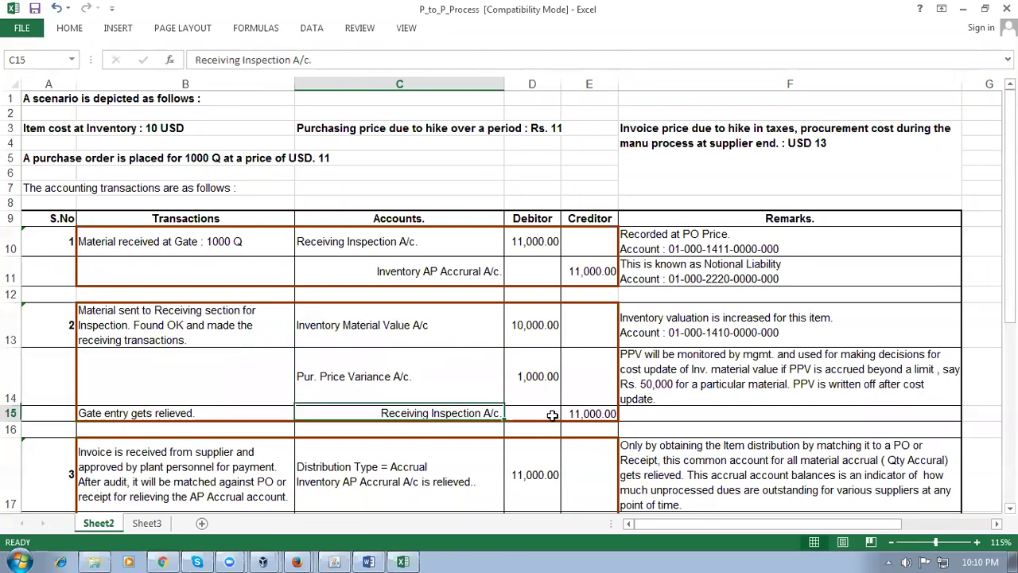
pyautogui.click(578, 413)
pyautogui.click(353, 376)
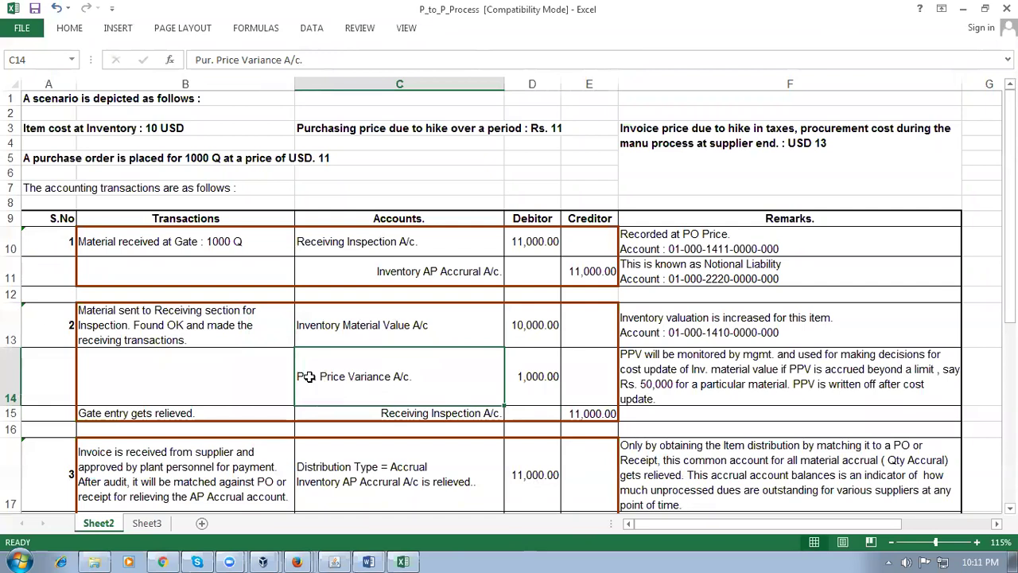
pyautogui.click(13, 369)
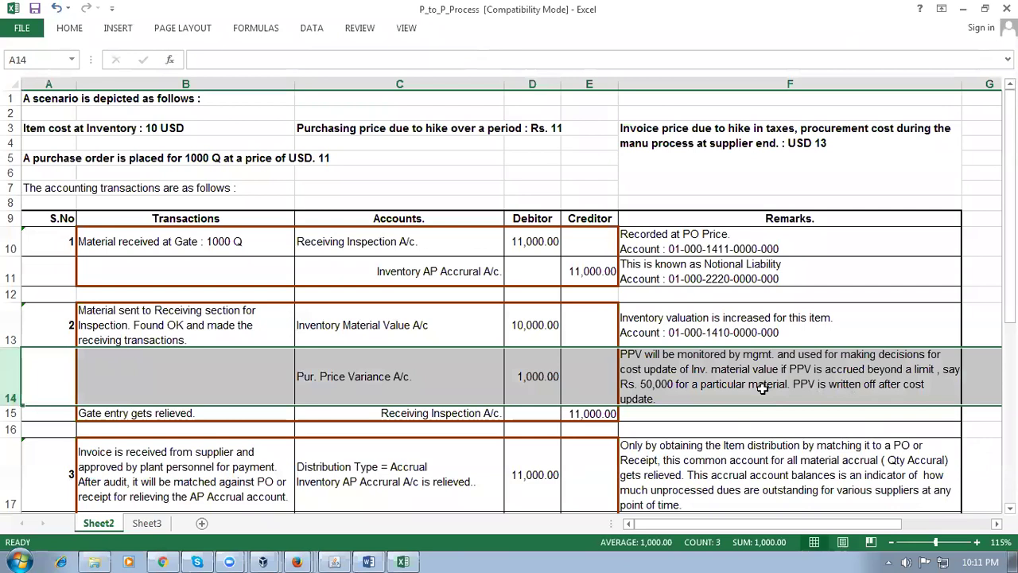
pyautogui.click(396, 332)
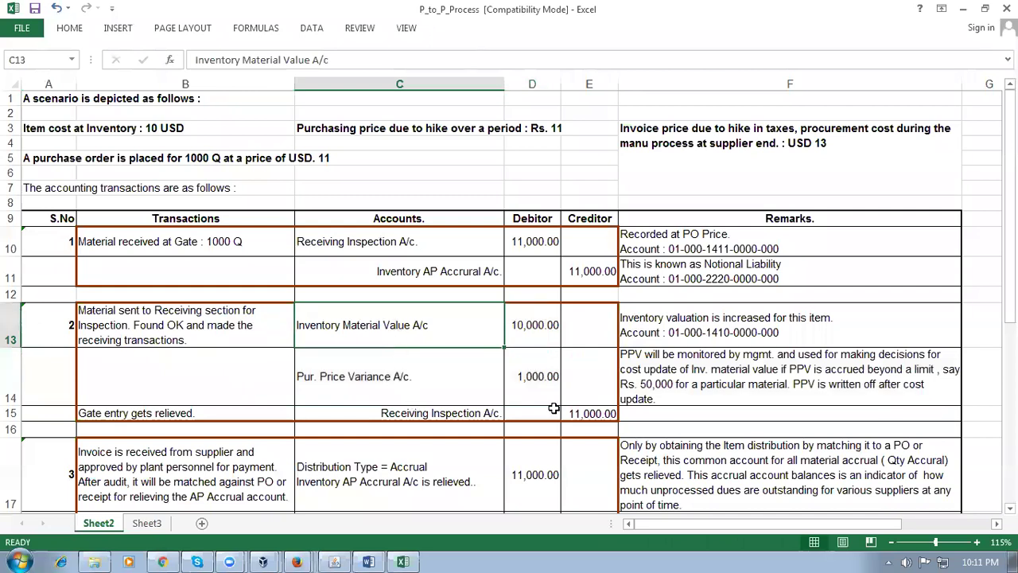
# Compare rows 10–15, matching the 11,000 credits against the Inventory Material Value account
pyautogui.moveTo(18, 251); pyautogui.dragTo(6, 411)
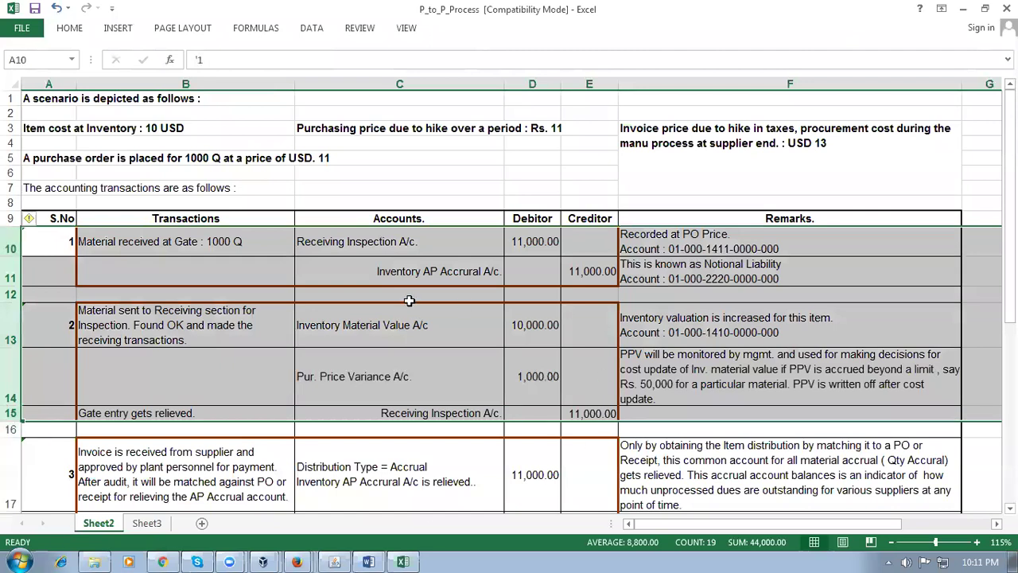
pyautogui.click(343, 242)
pyautogui.click(458, 414)
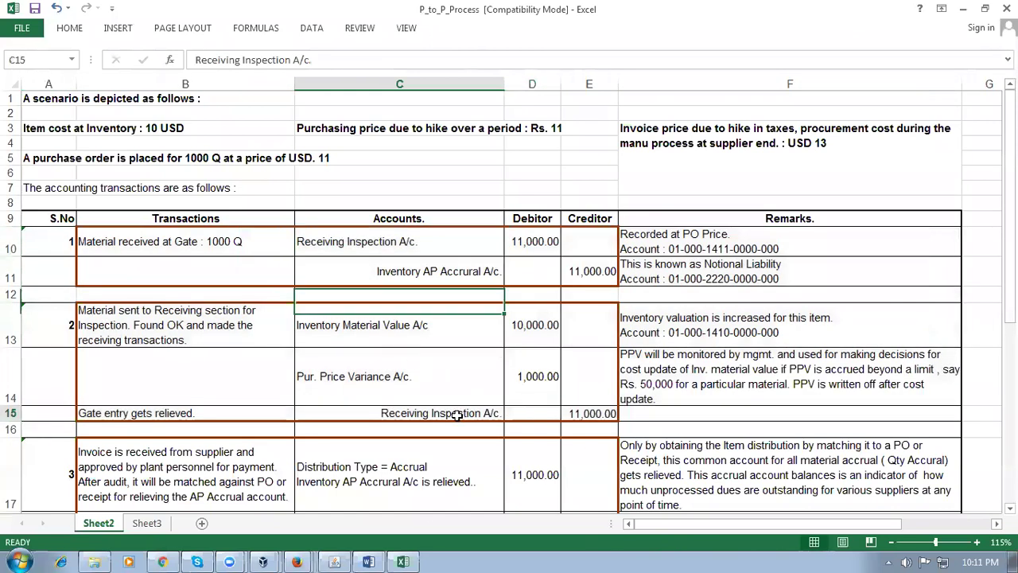
pyautogui.click(602, 270)
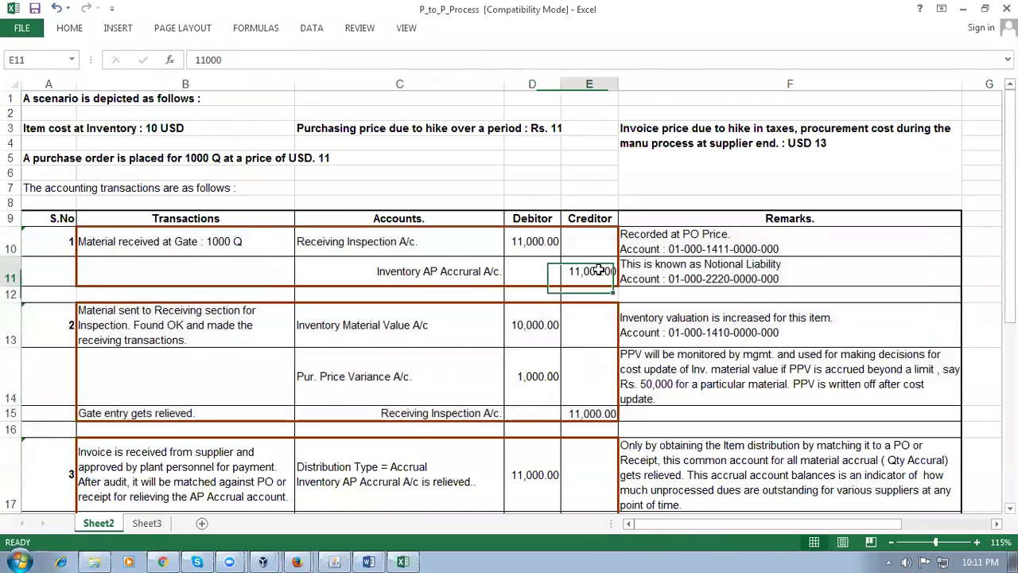
pyautogui.click(391, 328)
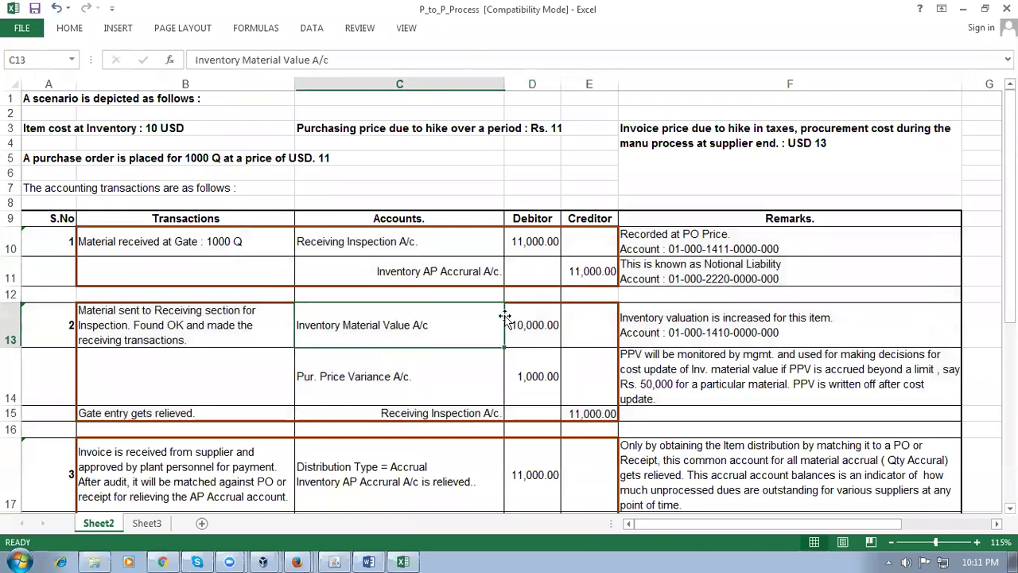
pyautogui.click(593, 272)
pyautogui.click(444, 324)
pyautogui.moveTo(8, 243); pyautogui.dragTo(6, 415)
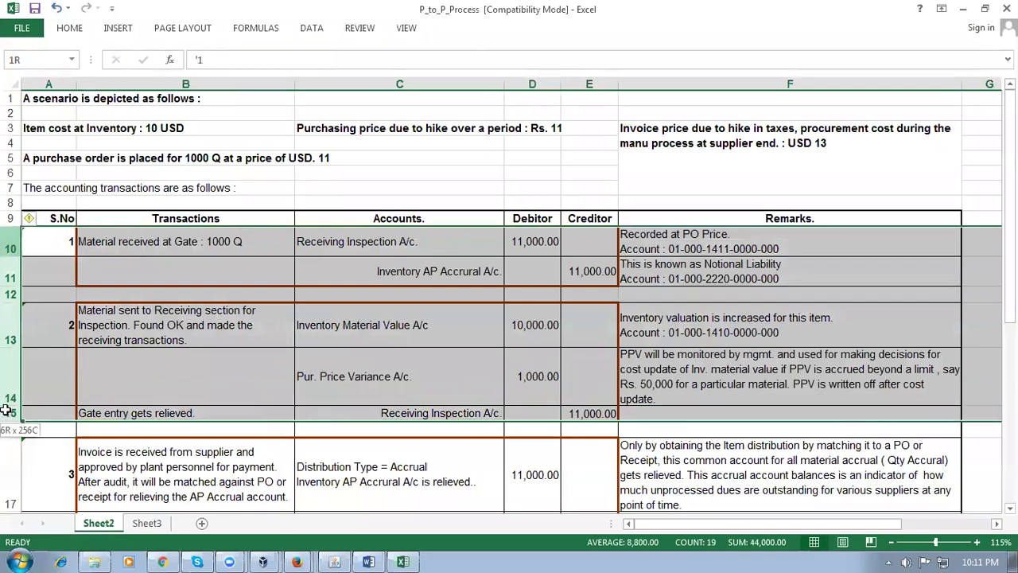
pyautogui.scroll(-3, 252, 435)
pyautogui.click(176, 339)
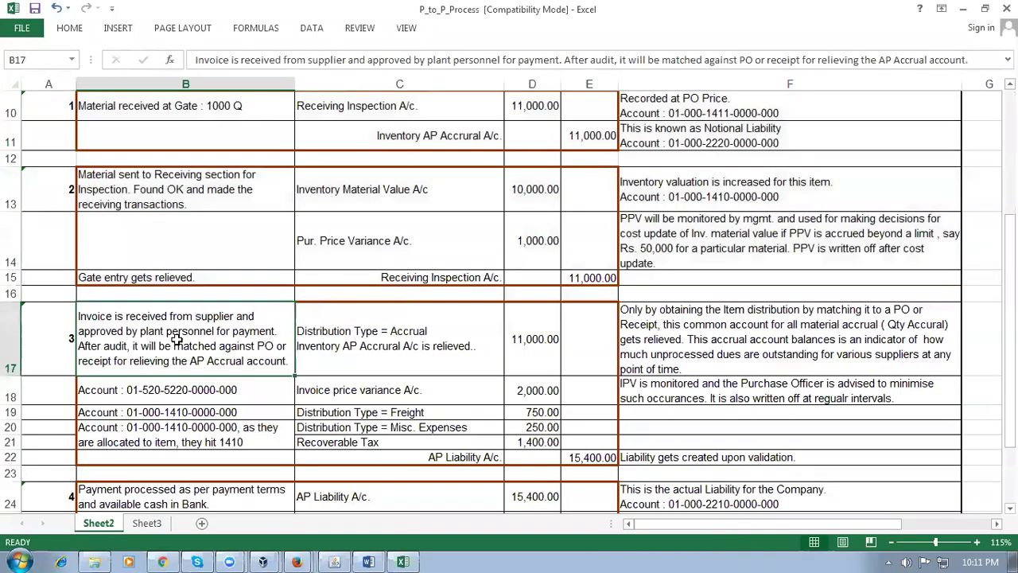
pyautogui.scroll(1, 224, 342)
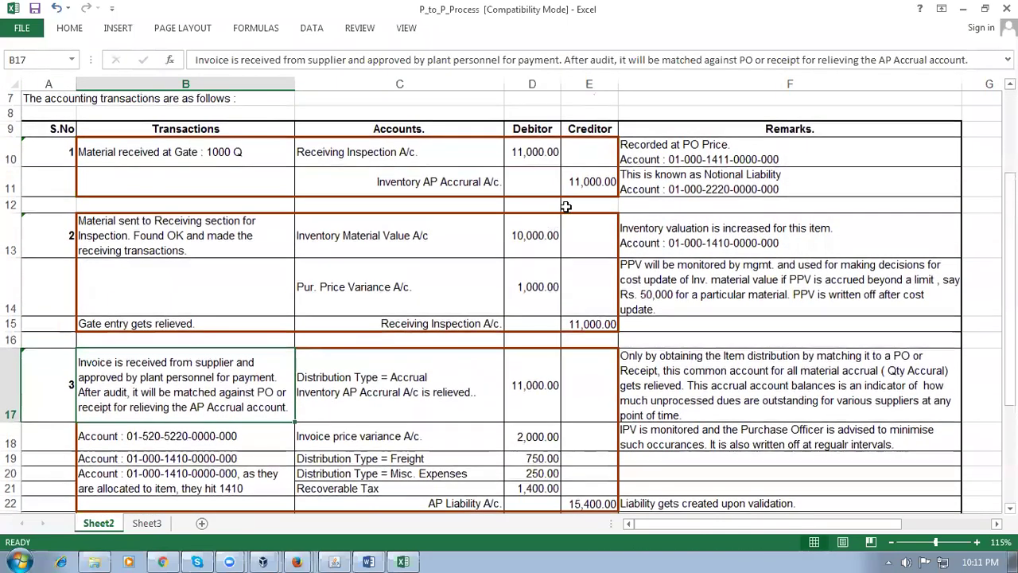
pyautogui.click(614, 183)
pyautogui.click(517, 385)
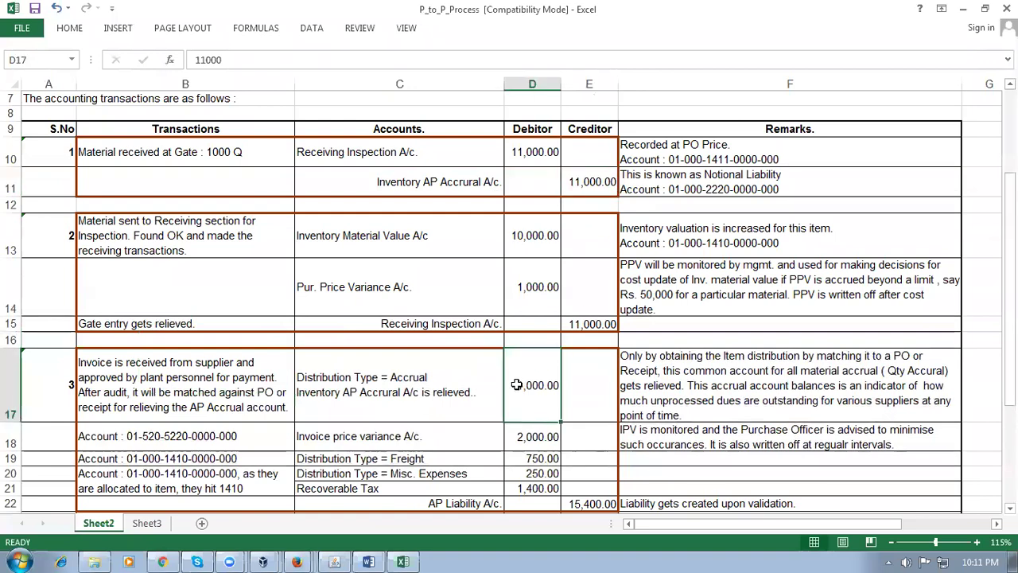
pyautogui.scroll(-1, 518, 384)
pyautogui.click(608, 457)
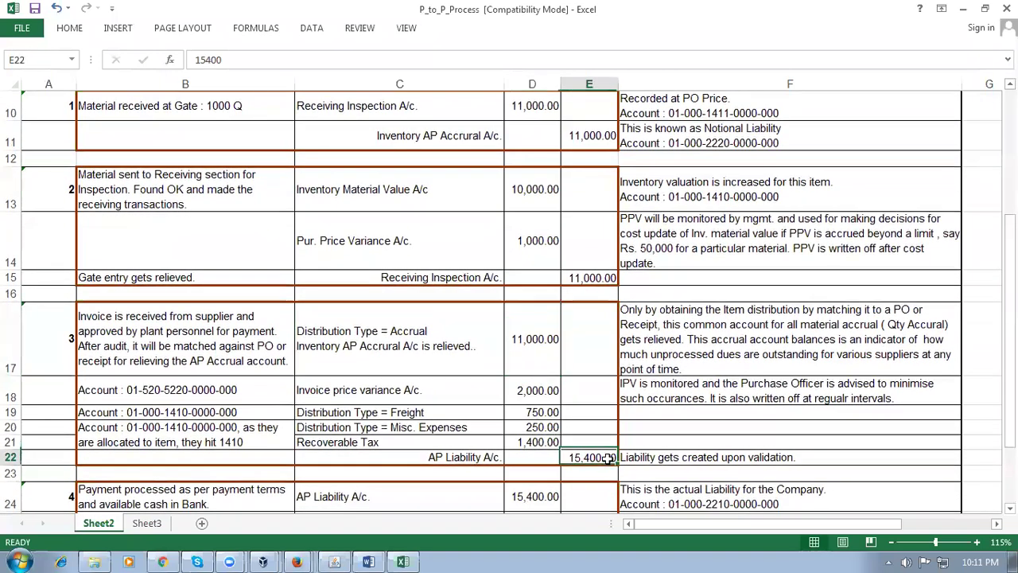
pyautogui.click(445, 413)
pyautogui.click(420, 428)
pyautogui.click(415, 442)
pyautogui.click(584, 458)
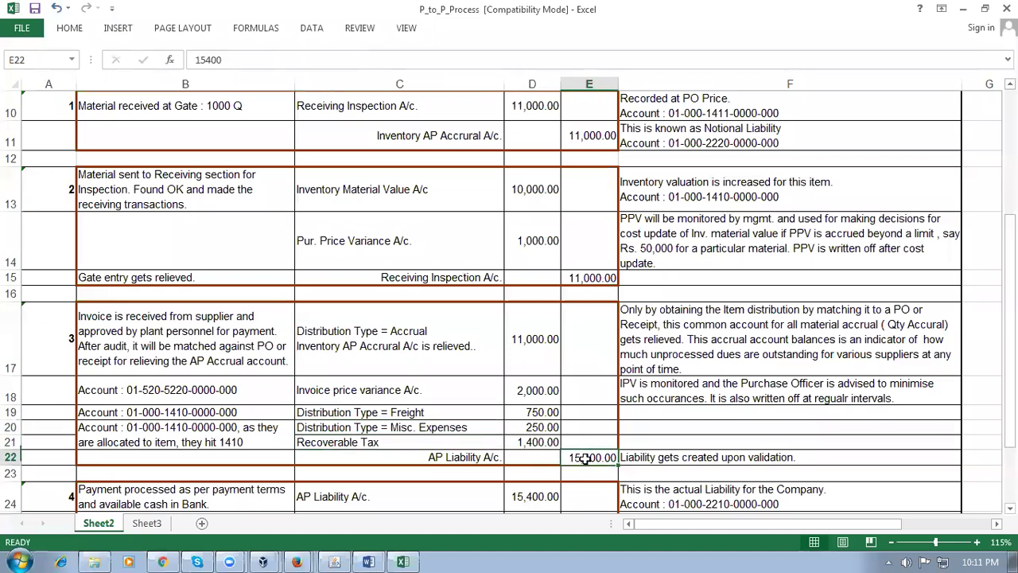
pyautogui.click(598, 140)
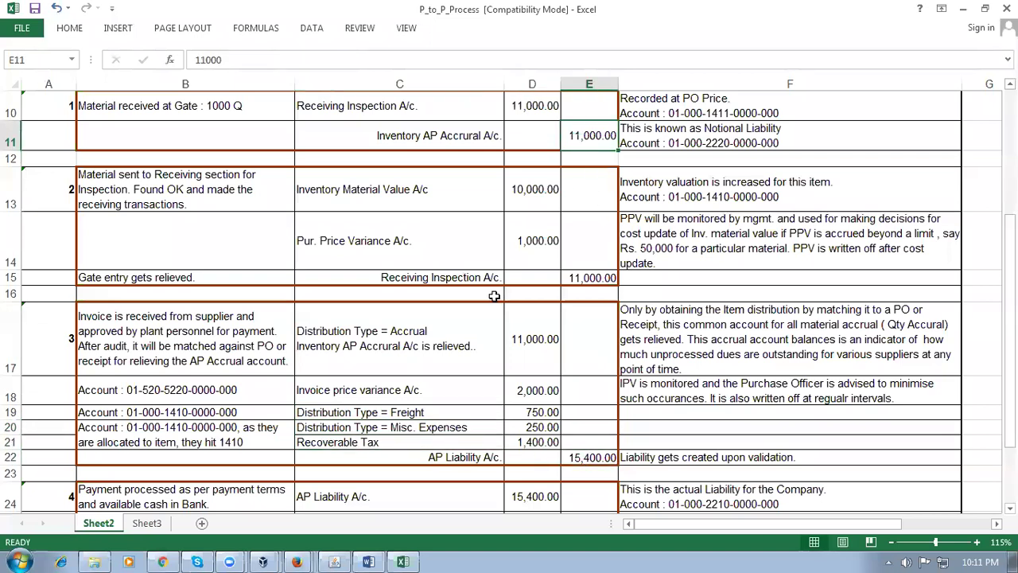
pyautogui.moveTo(11, 338); pyautogui.dragTo(12, 452)
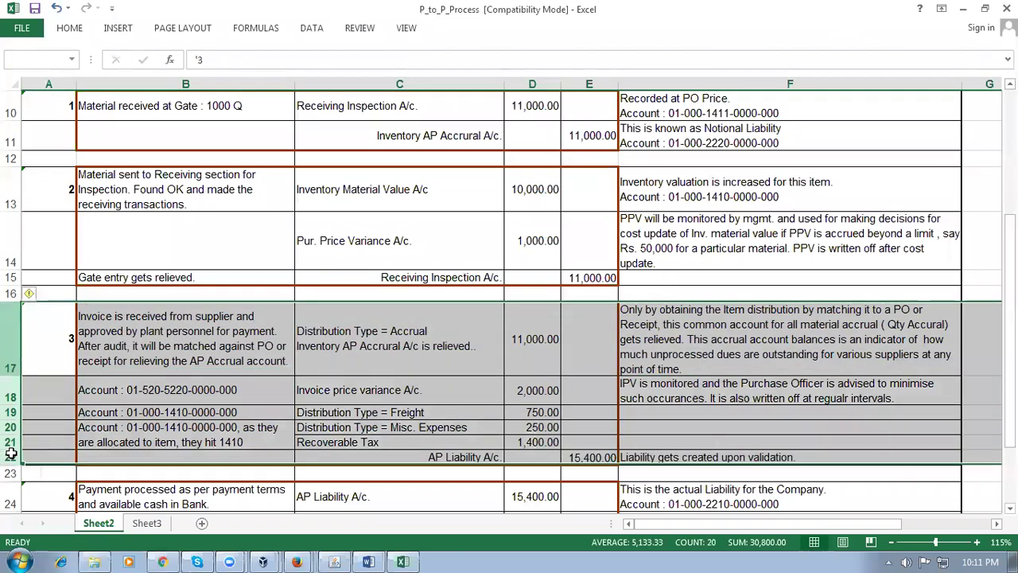
pyautogui.click(584, 460)
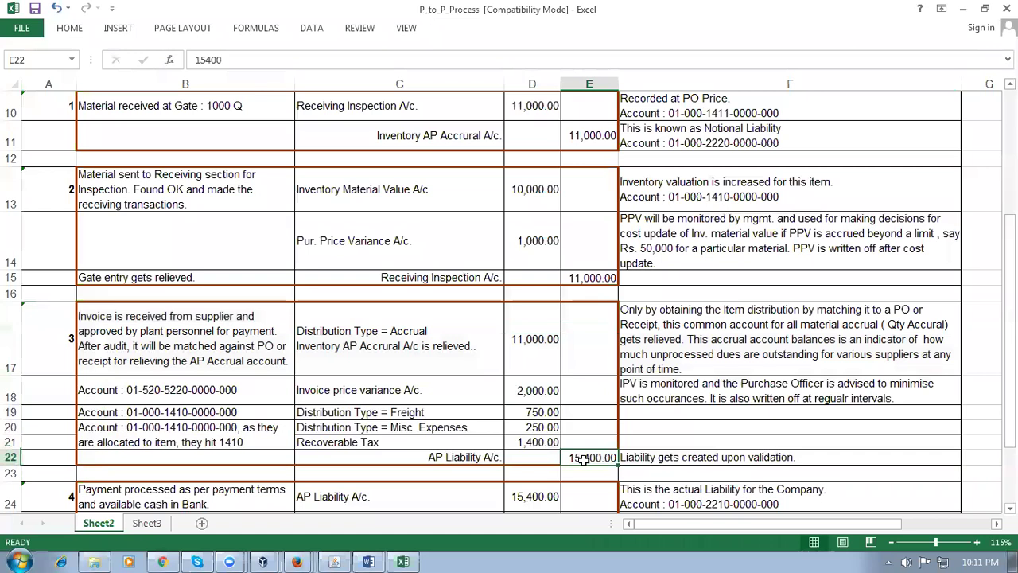
pyautogui.click(378, 194)
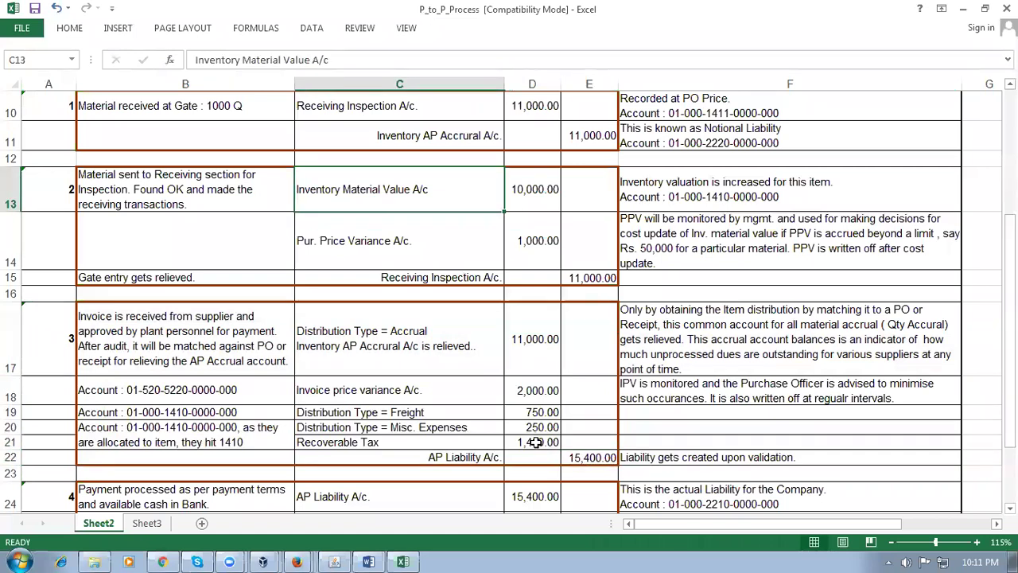
pyautogui.click(596, 459)
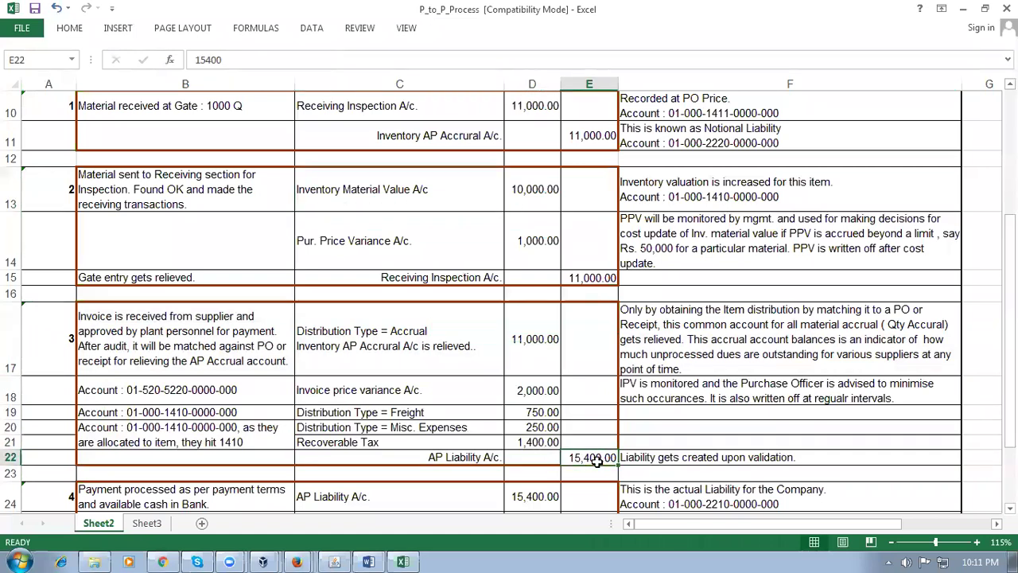
pyautogui.click(195, 503)
pyautogui.scroll(-2, 211, 499)
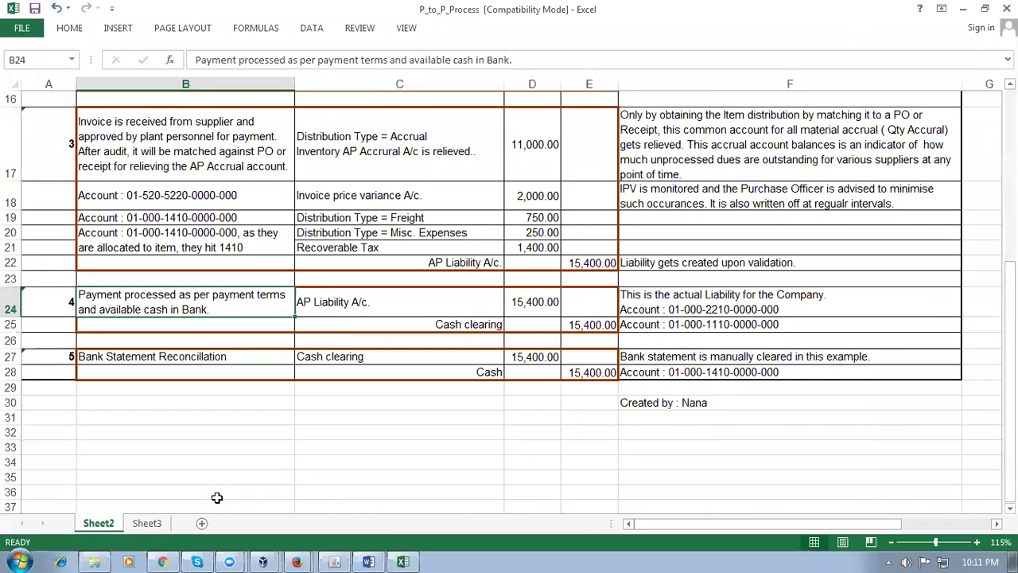
# Review the payment entry: AP Liability debit and Cash clearing credit of 15,400
pyautogui.click(612, 263)
pyautogui.click(544, 305)
pyautogui.click(447, 323)
pyautogui.click(612, 325)
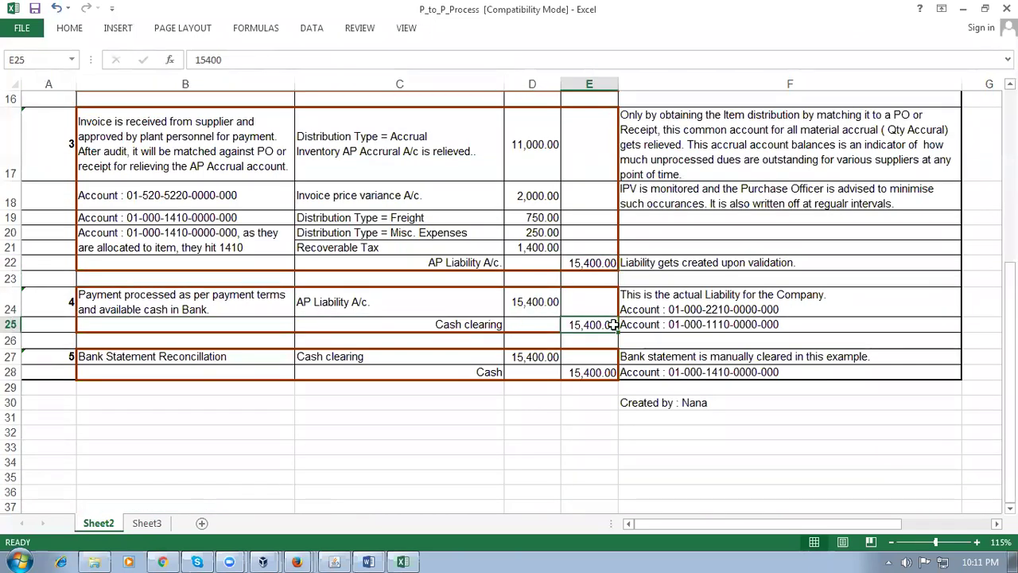
pyautogui.moveTo(16, 302); pyautogui.dragTo(18, 322)
pyautogui.scroll(3, 387, 254)
pyautogui.click(394, 254)
pyautogui.scroll(-4, 495, 330)
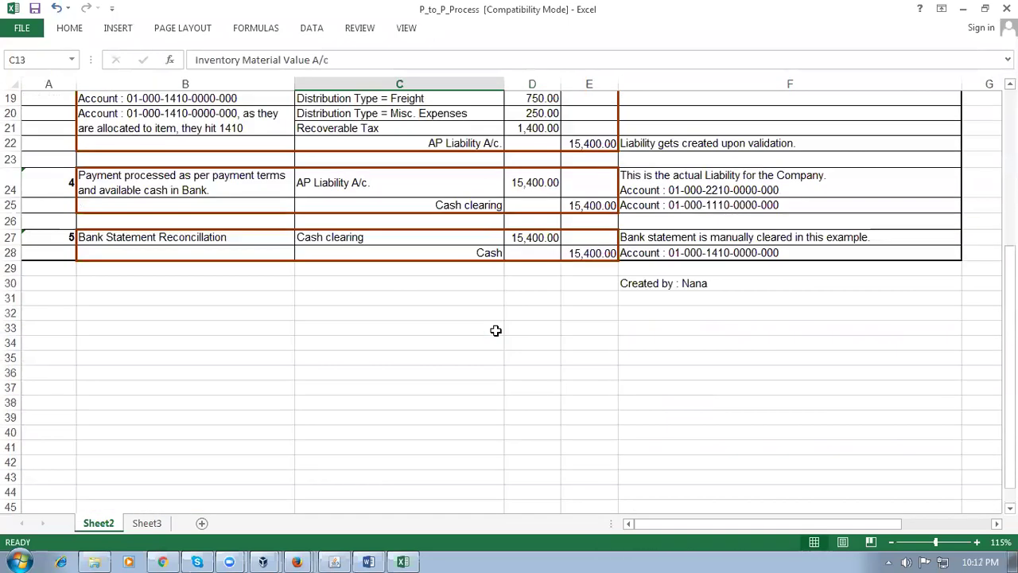
# Review the bank reconciliation entry: Cash clearing debit and Cash credit of 15,400
pyautogui.click(459, 206)
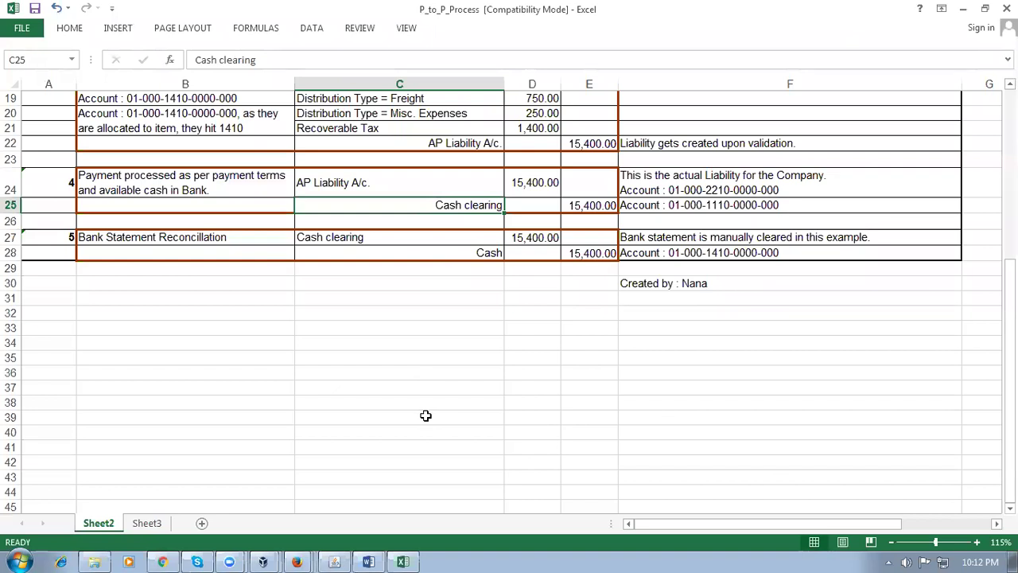
pyautogui.click(608, 207)
pyautogui.click(552, 239)
pyautogui.click(497, 252)
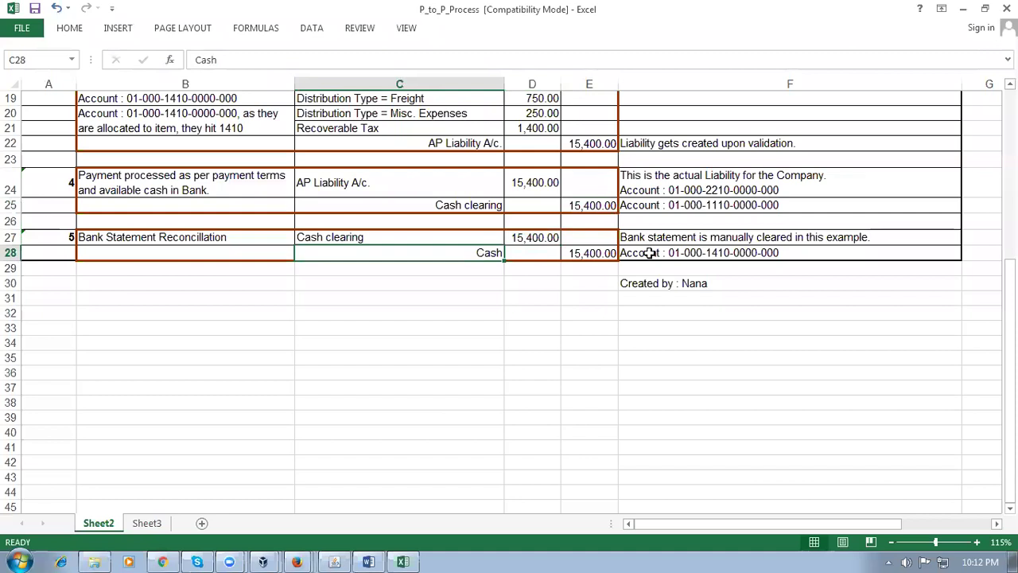
pyautogui.click(603, 256)
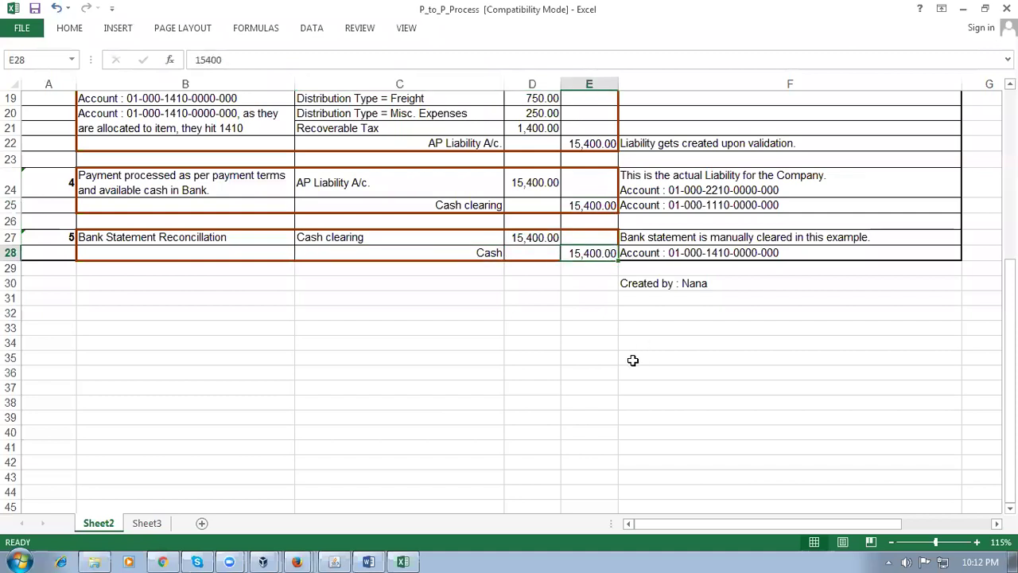
pyautogui.scroll(2, 632, 360)
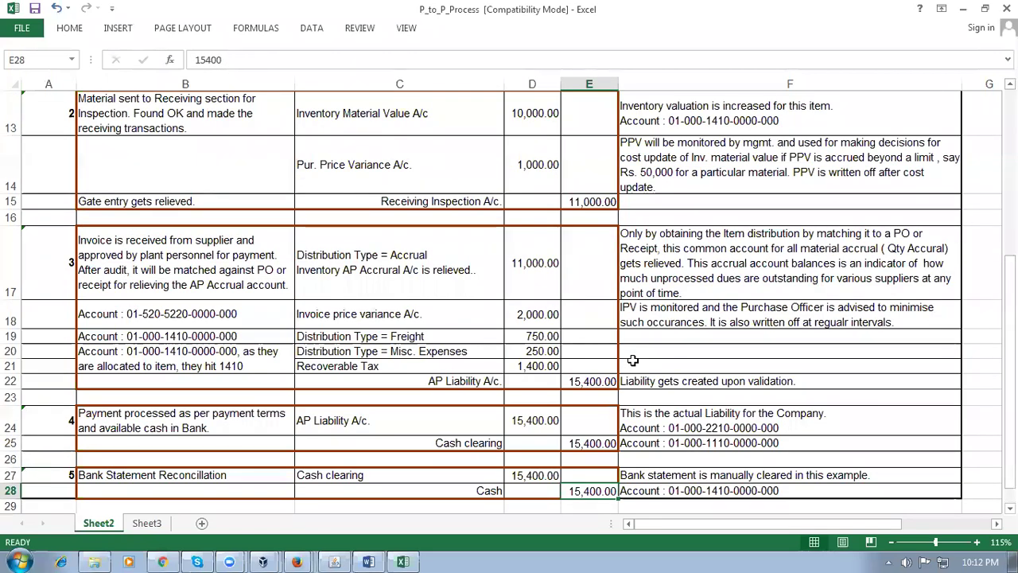
pyautogui.click(350, 111)
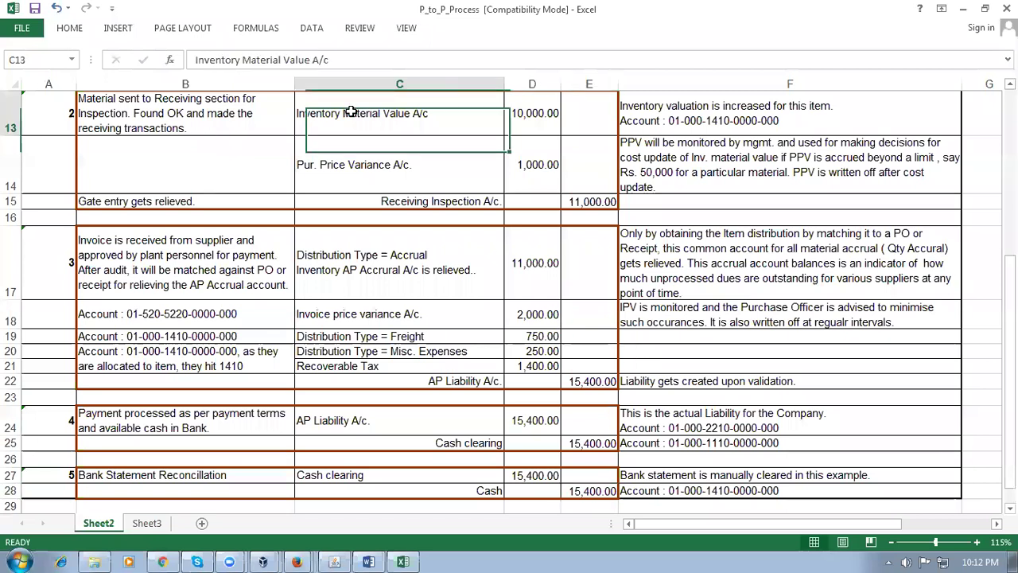
pyautogui.click(475, 489)
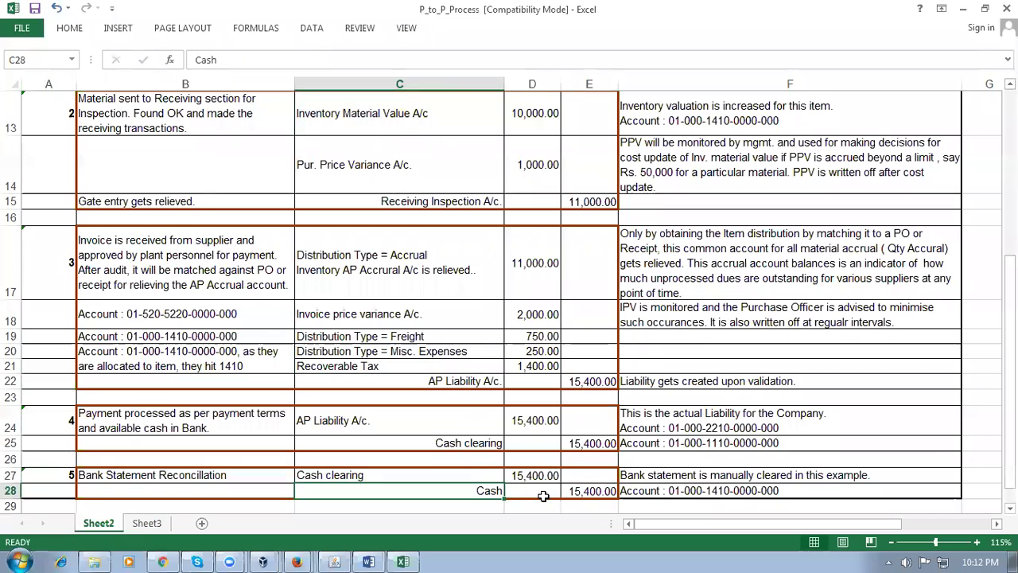
pyautogui.click(600, 490)
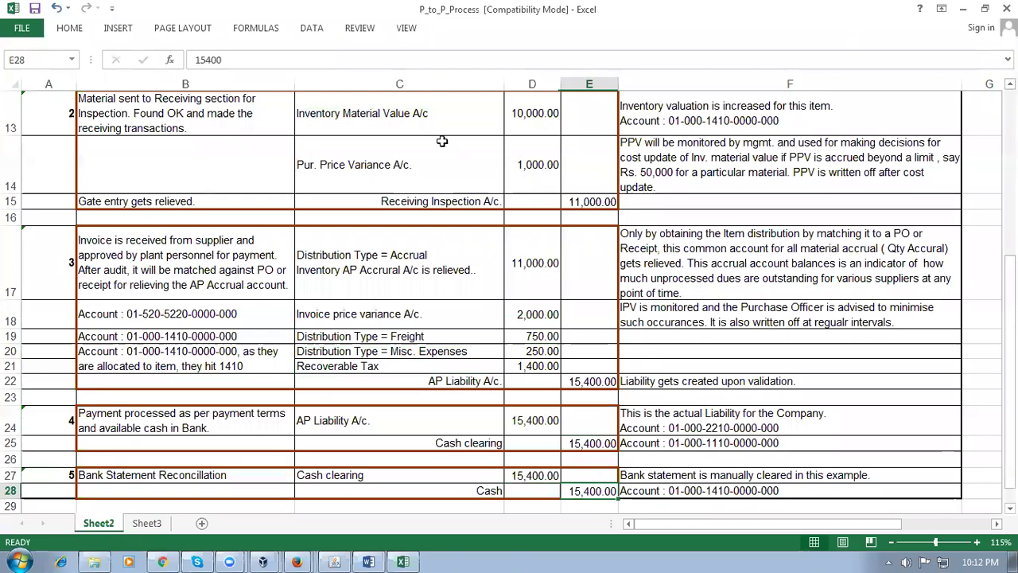
pyautogui.click(419, 115)
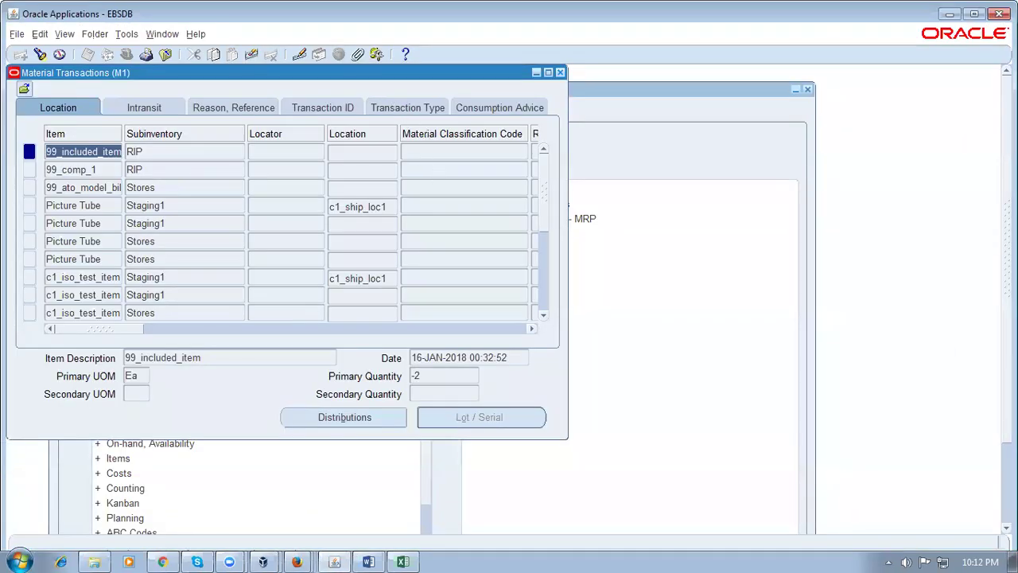
# Open the c1_iso_test_item distributions and inspect the Intransit Inventory and Inv valuation accounting types
pyautogui.click(91, 277)
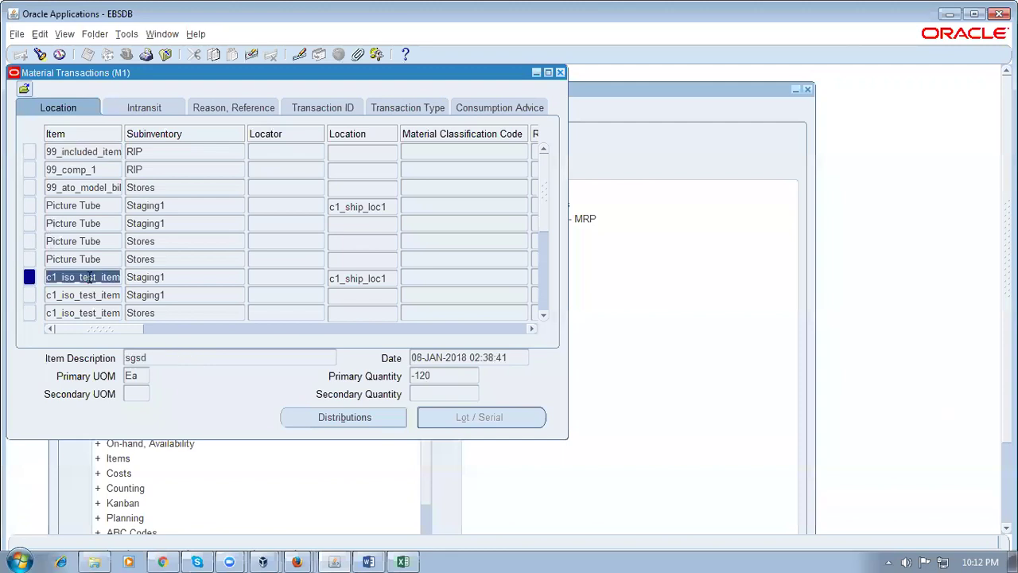
pyautogui.click(348, 420)
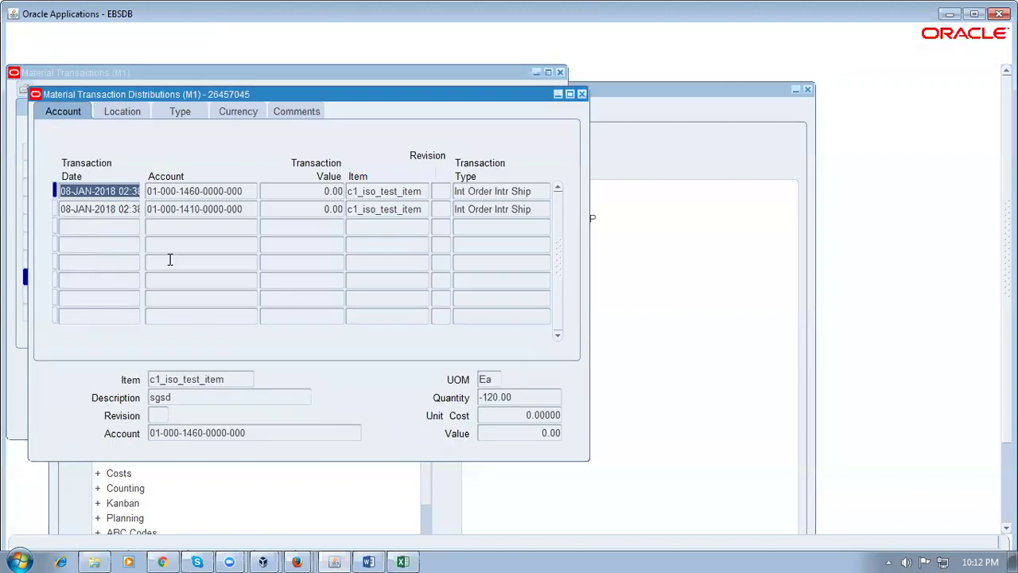
pyautogui.click(186, 114)
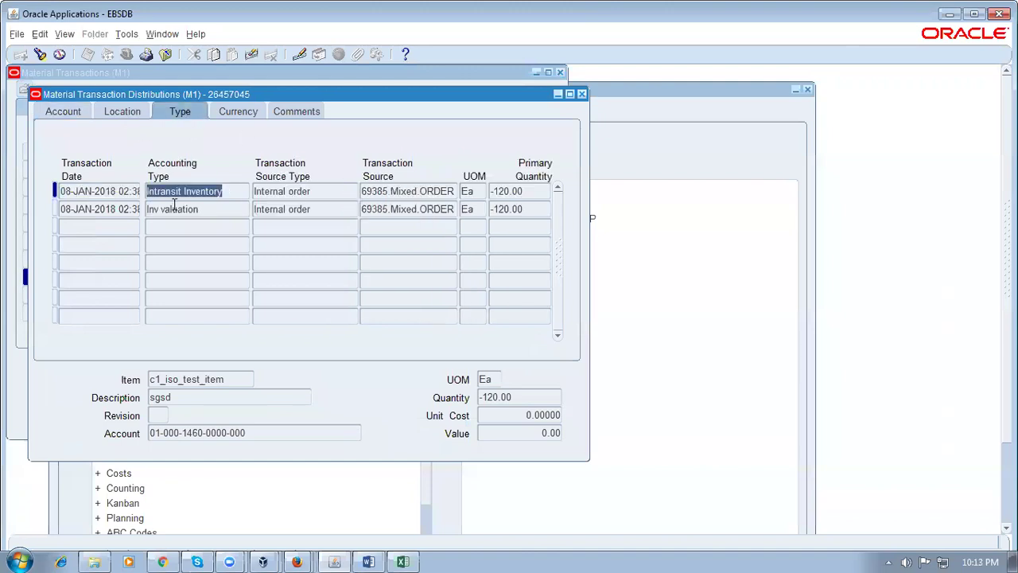
pyautogui.click(207, 209)
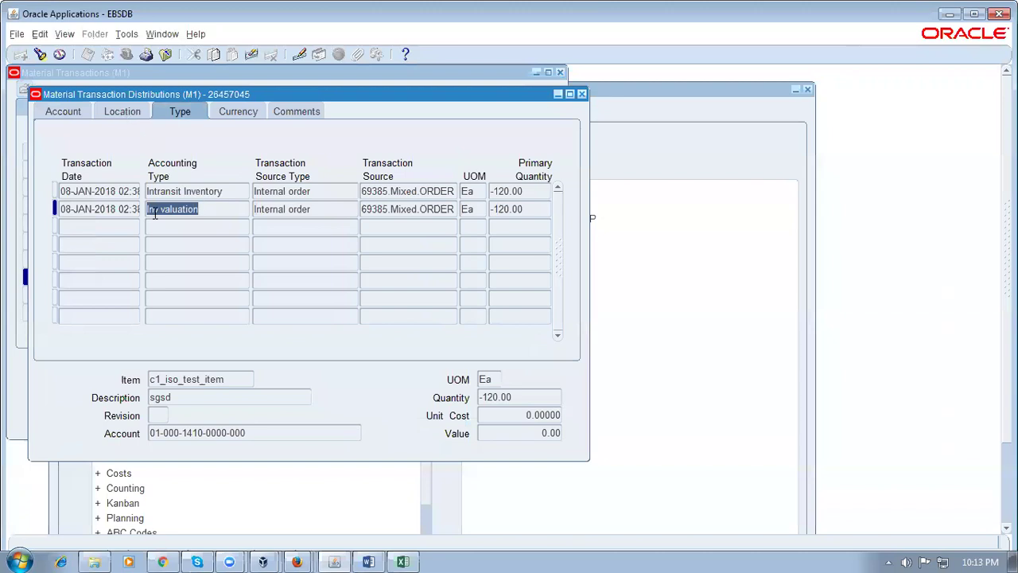
pyautogui.click(226, 193)
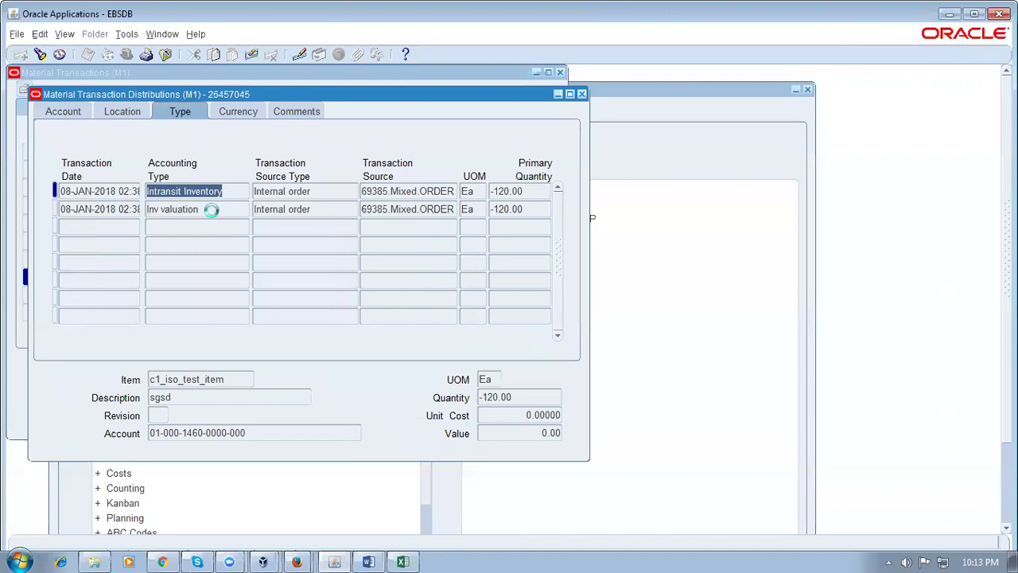
pyautogui.click(213, 210)
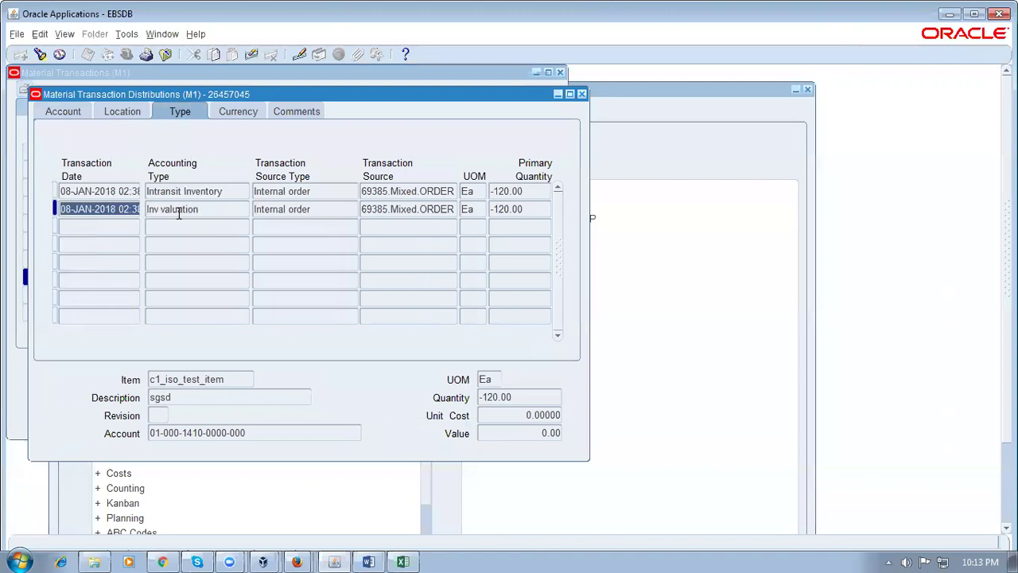
pyautogui.click(176, 211)
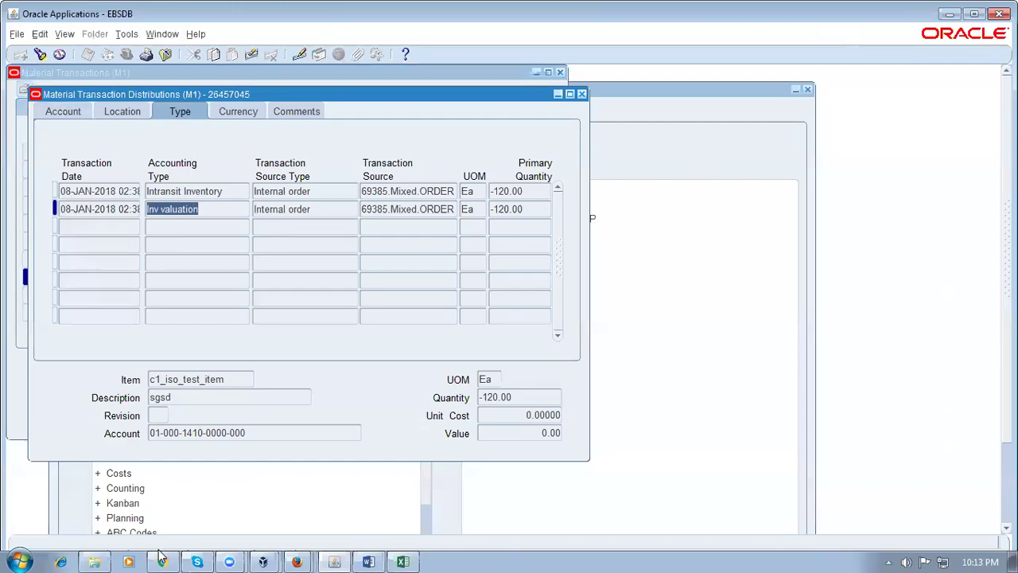
pyautogui.click(162, 562)
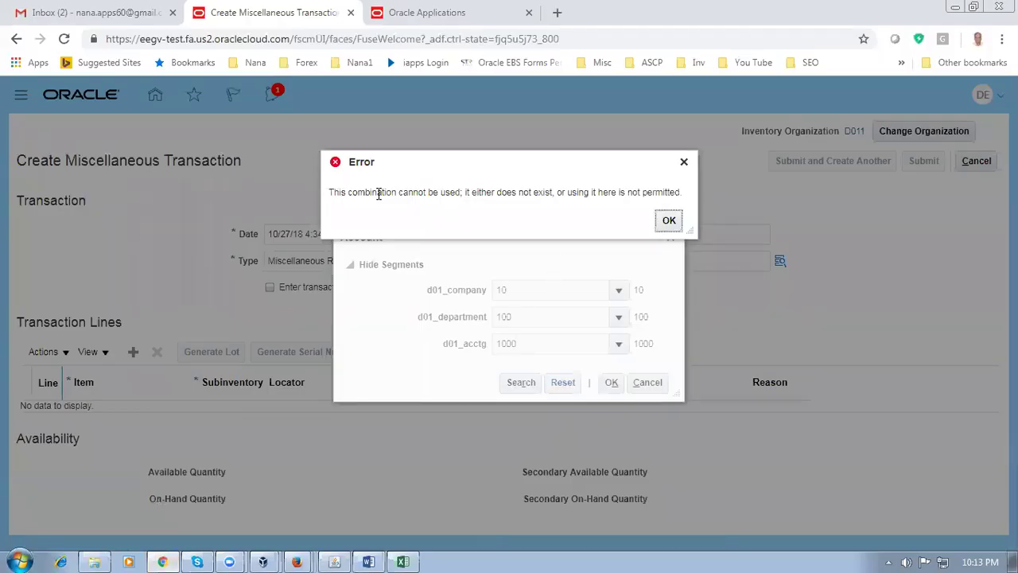
# Highlight the Fusion Cloud error message and compare it with the EBS Inv valuation -120.00 distribution line
pyautogui.moveTo(379, 193); pyautogui.dragTo(477, 193)
pyautogui.moveTo(546, 196); pyautogui.dragTo(632, 207)
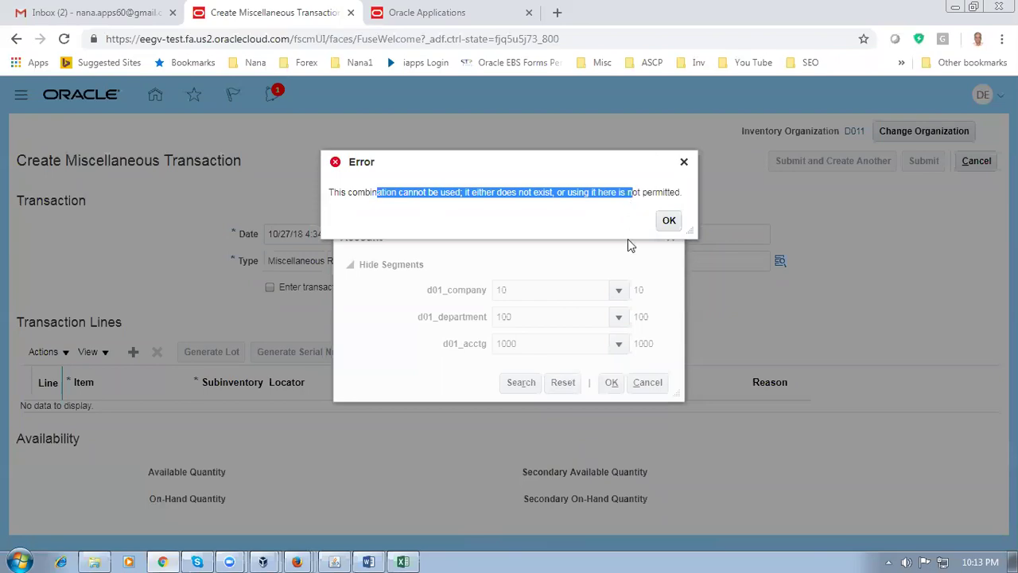
pyautogui.hotkey('alt', 'Tab')
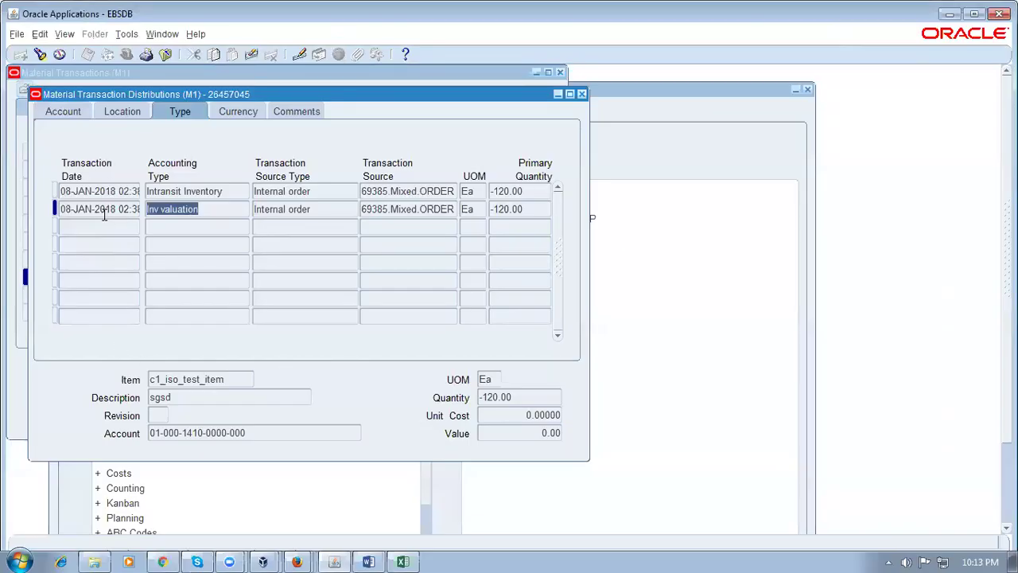
pyautogui.click(102, 211)
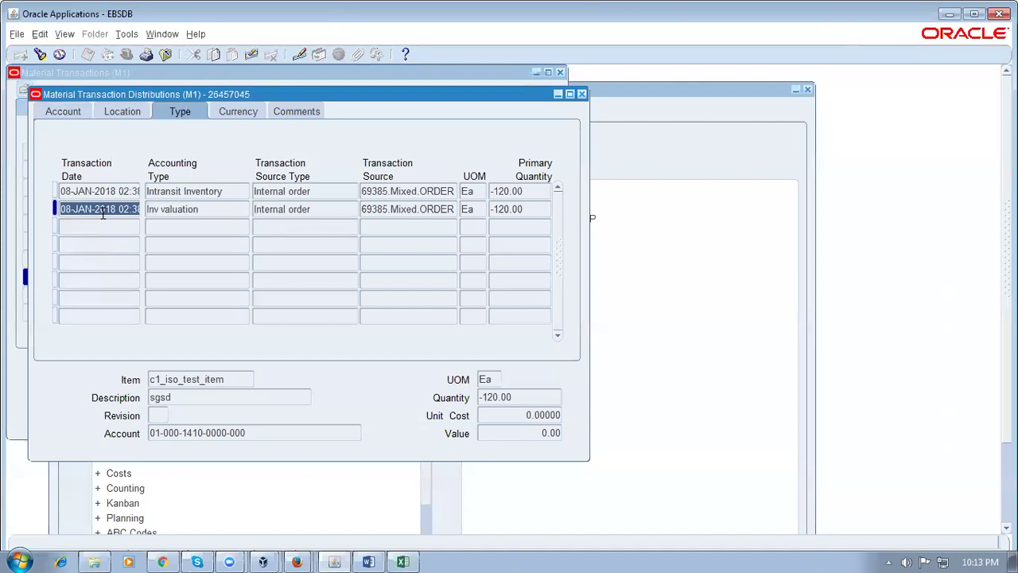
pyautogui.click(201, 209)
pyautogui.click(521, 209)
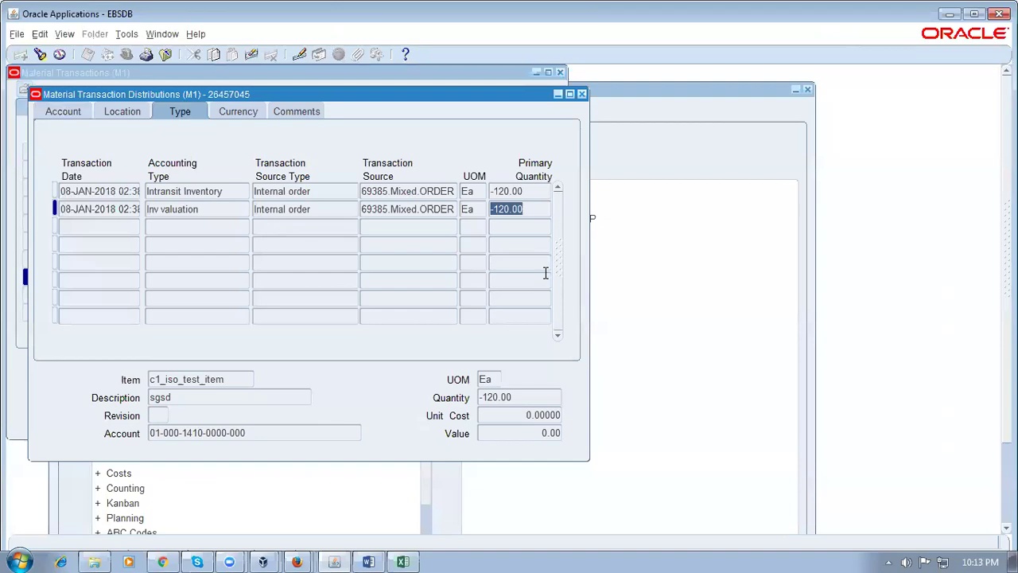
pyautogui.hotkey('alt', 'Tab')
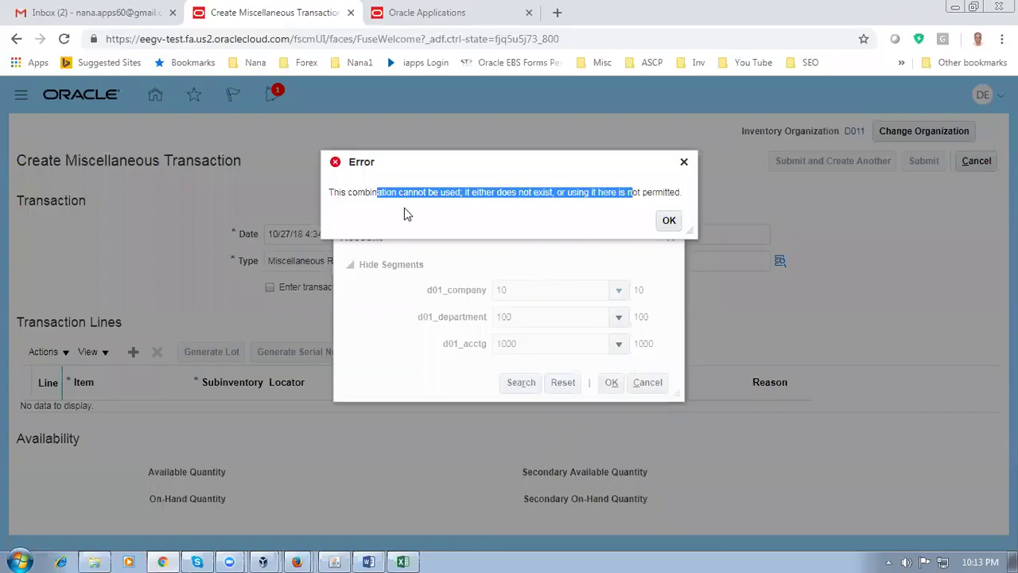
pyautogui.click(346, 227)
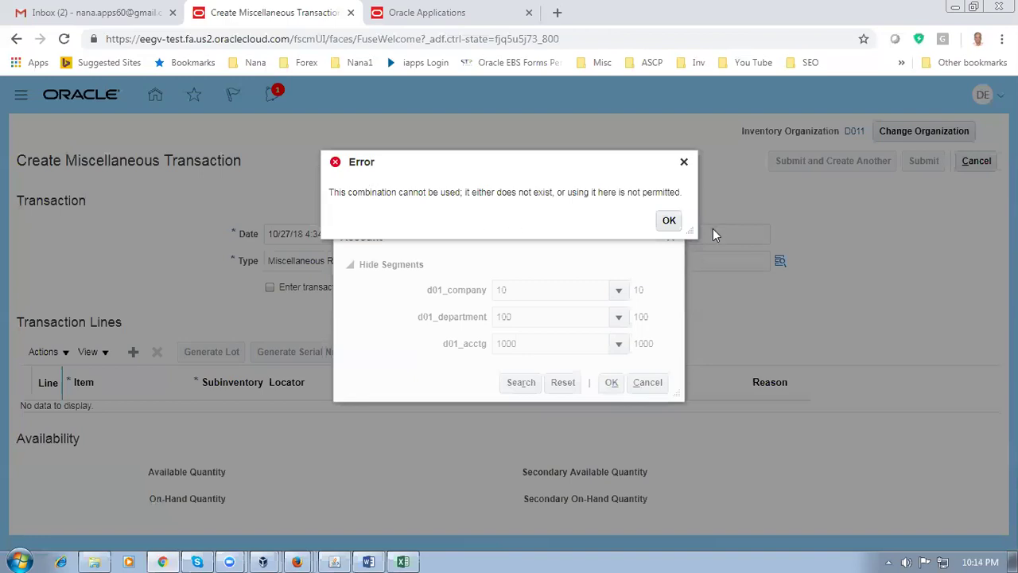
# Dismiss the invalid 10-100-1000 combination error, re-search, and cancel the Account dialog leaving it blank
pyautogui.click(665, 222)
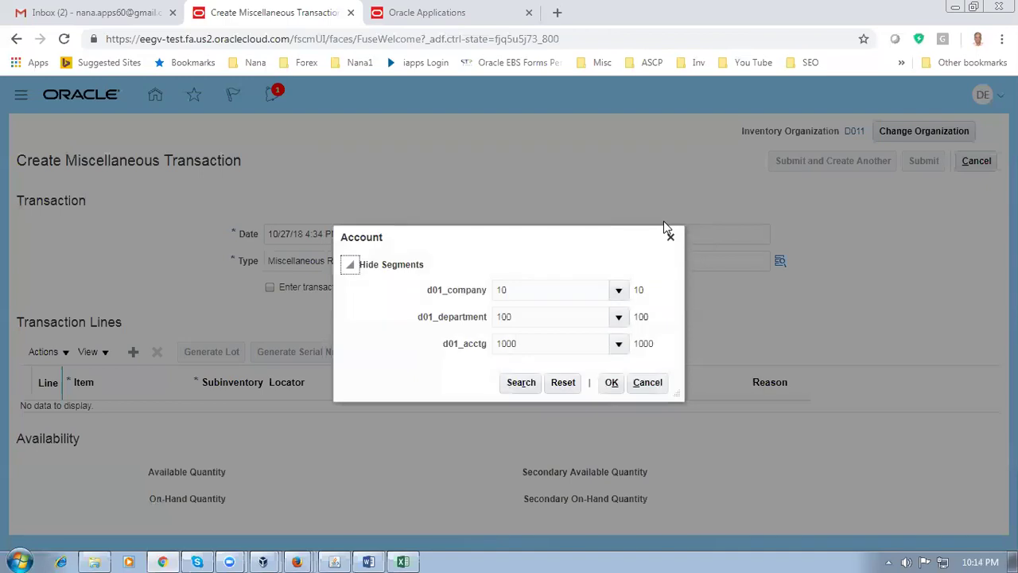
pyautogui.click(526, 384)
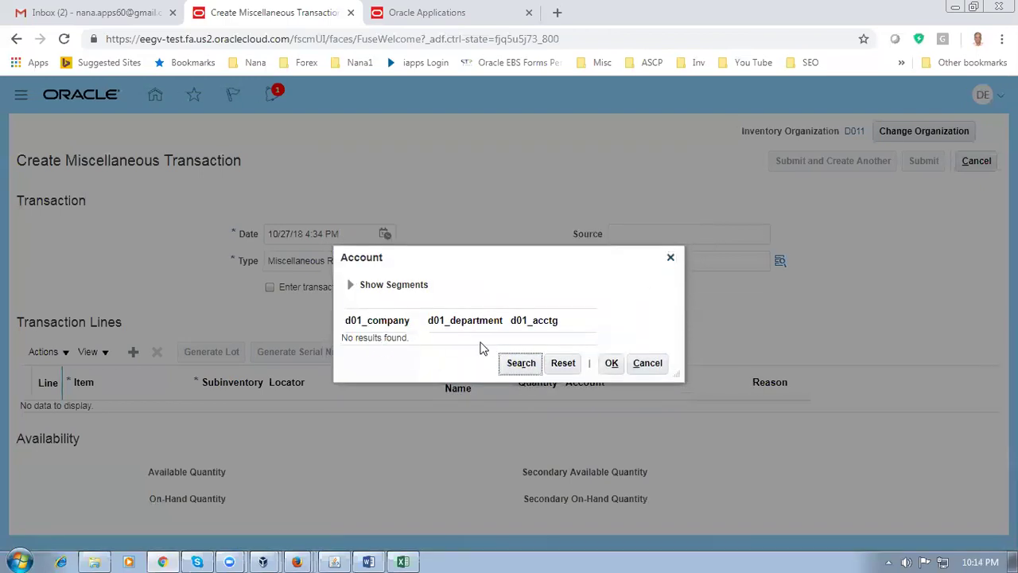
pyautogui.click(646, 364)
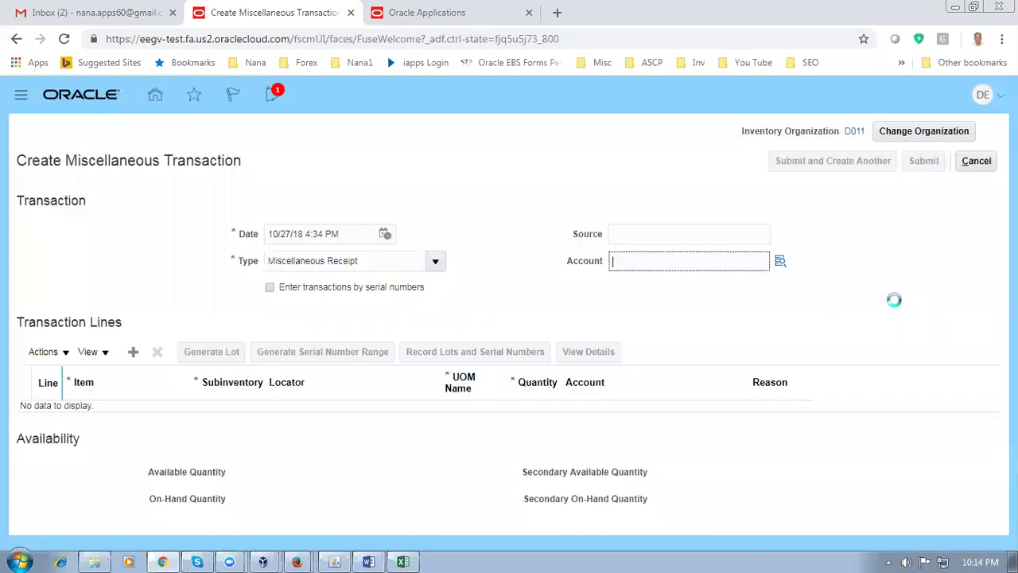
pyautogui.hotkey('alt', 'Tab')
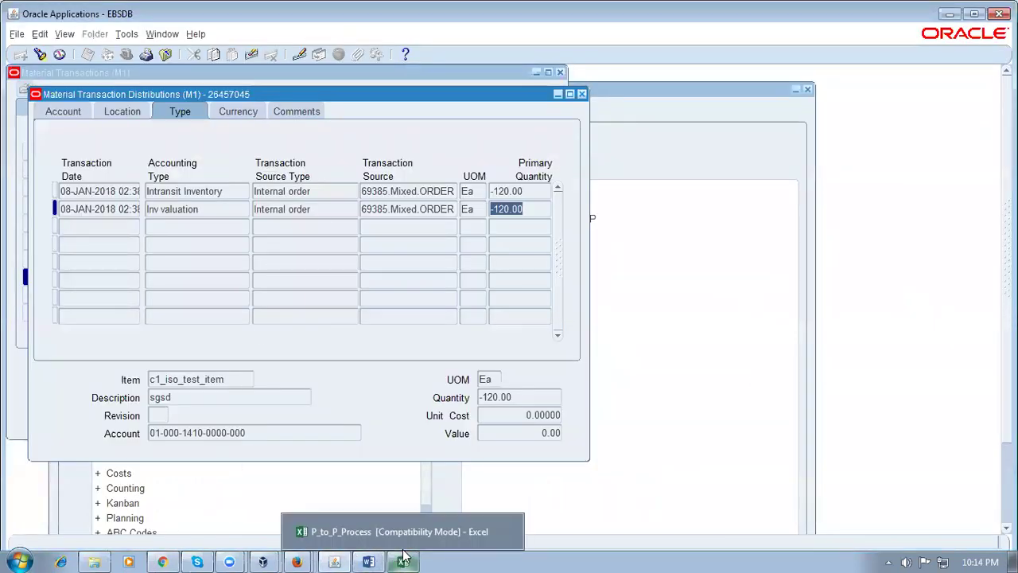
pyautogui.click(400, 543)
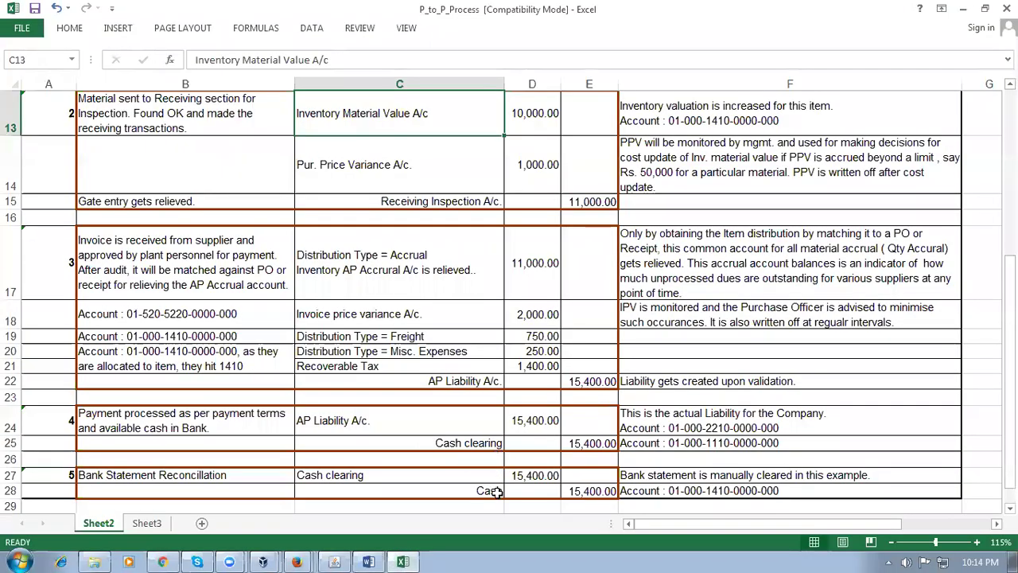
pyautogui.click(245, 125)
pyautogui.click(400, 119)
pyautogui.click(492, 490)
pyautogui.click(585, 491)
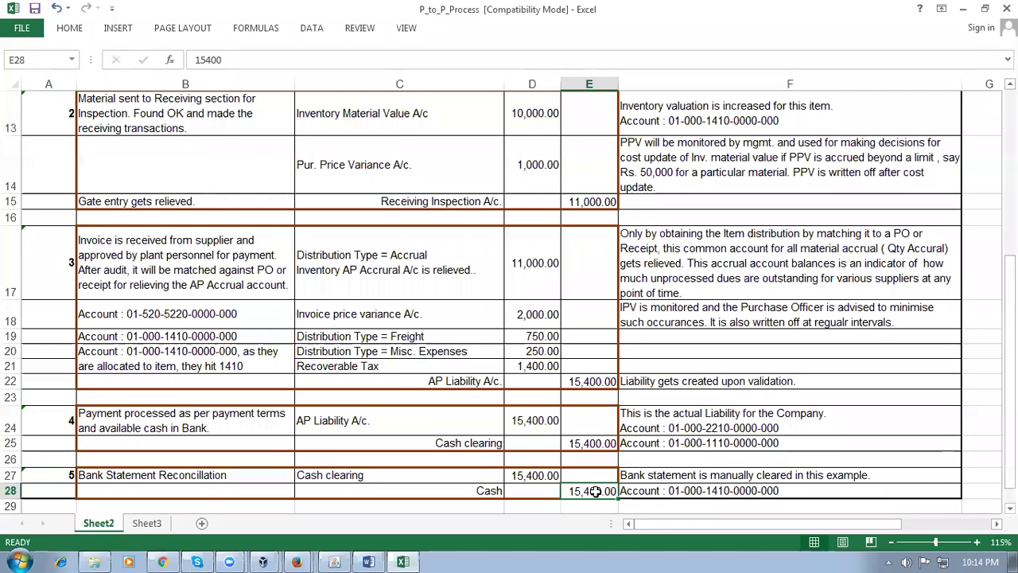
pyautogui.click(400, 113)
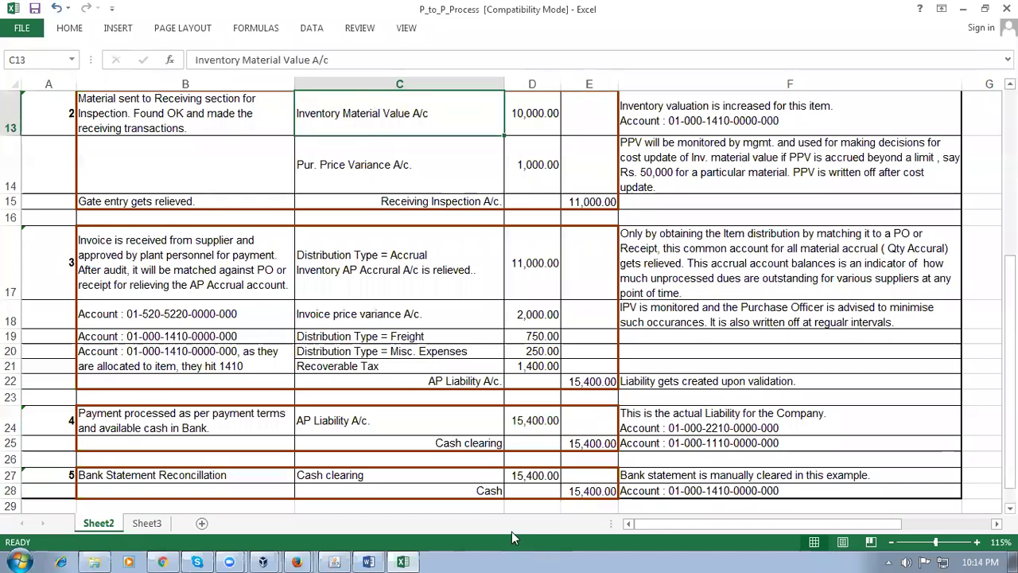
pyautogui.click(485, 490)
pyautogui.click(411, 125)
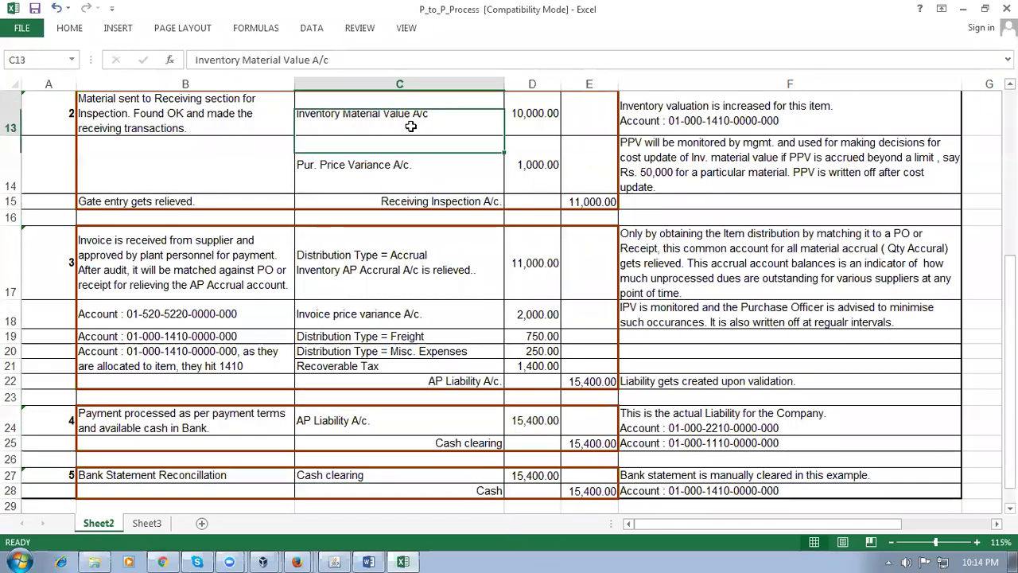
pyautogui.click(489, 492)
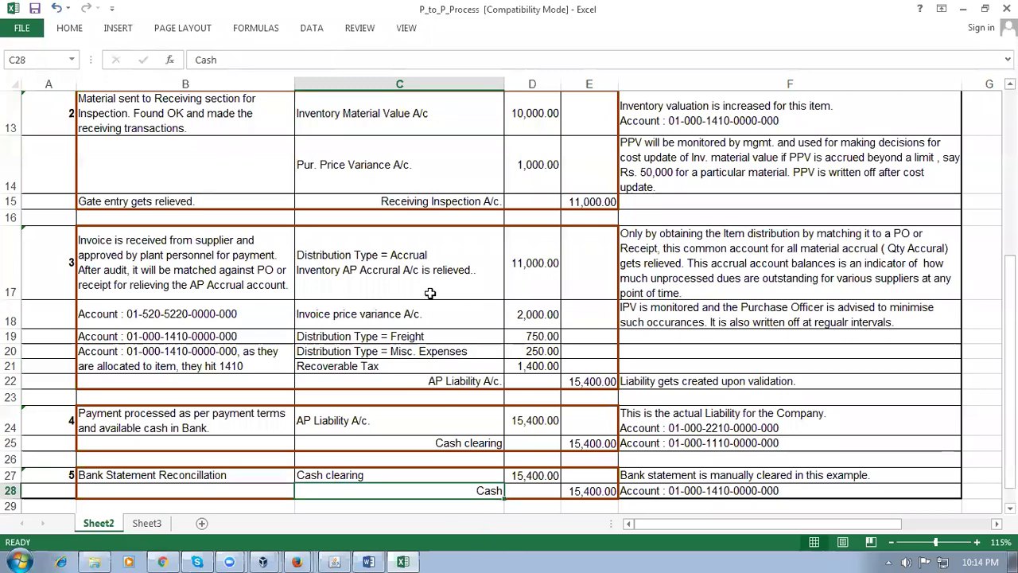
pyautogui.click(386, 123)
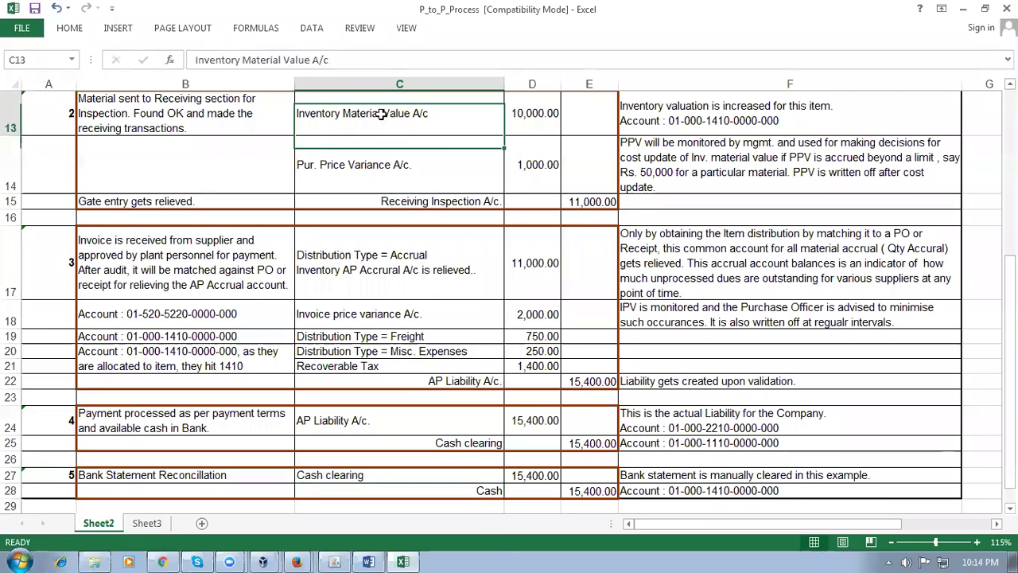
pyautogui.click(496, 493)
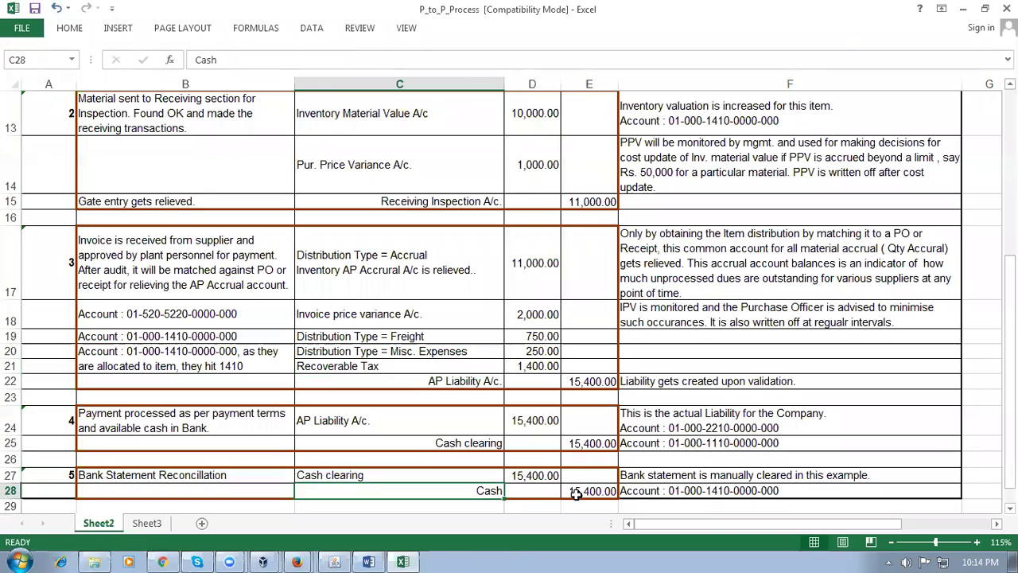
pyautogui.click(575, 493)
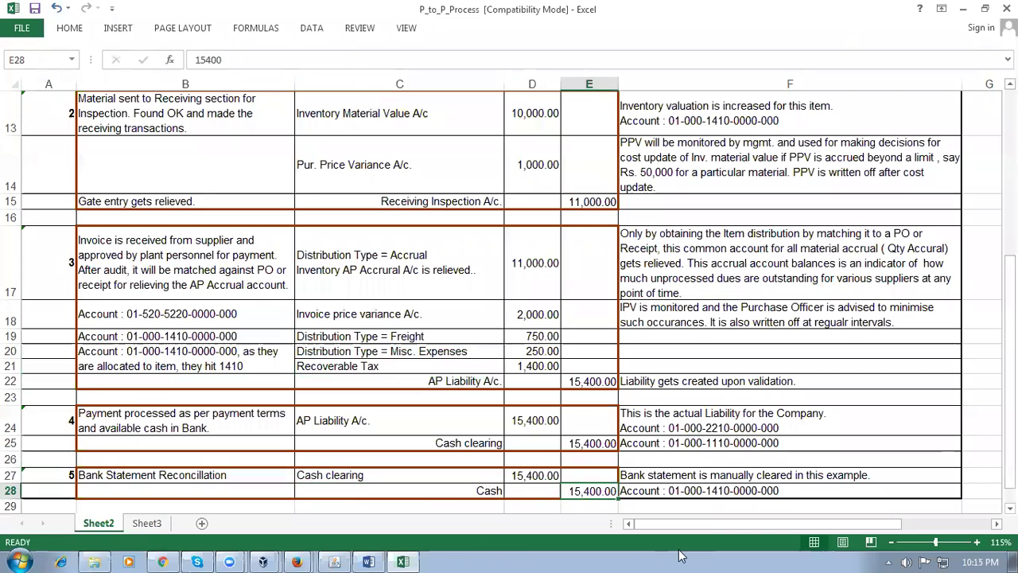
pyautogui.click(505, 506)
pyautogui.click(473, 505)
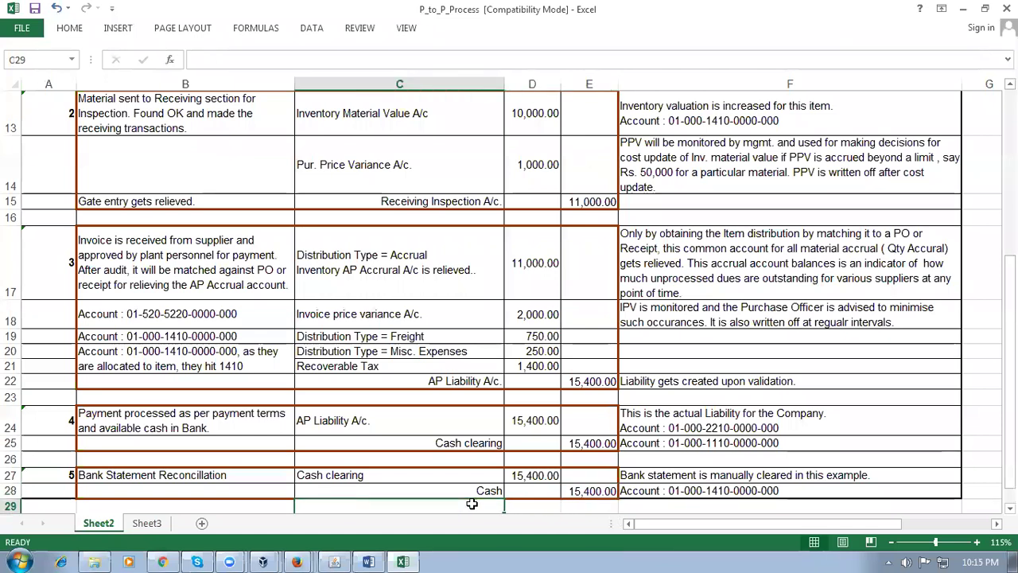
pyautogui.click(543, 507)
pyautogui.click(579, 507)
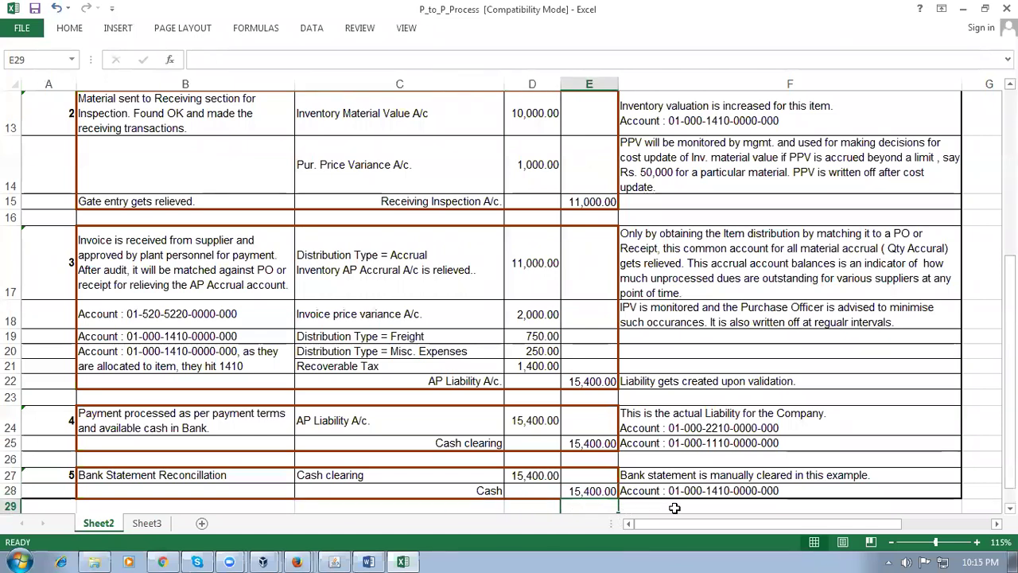
pyautogui.click(629, 508)
pyautogui.click(600, 508)
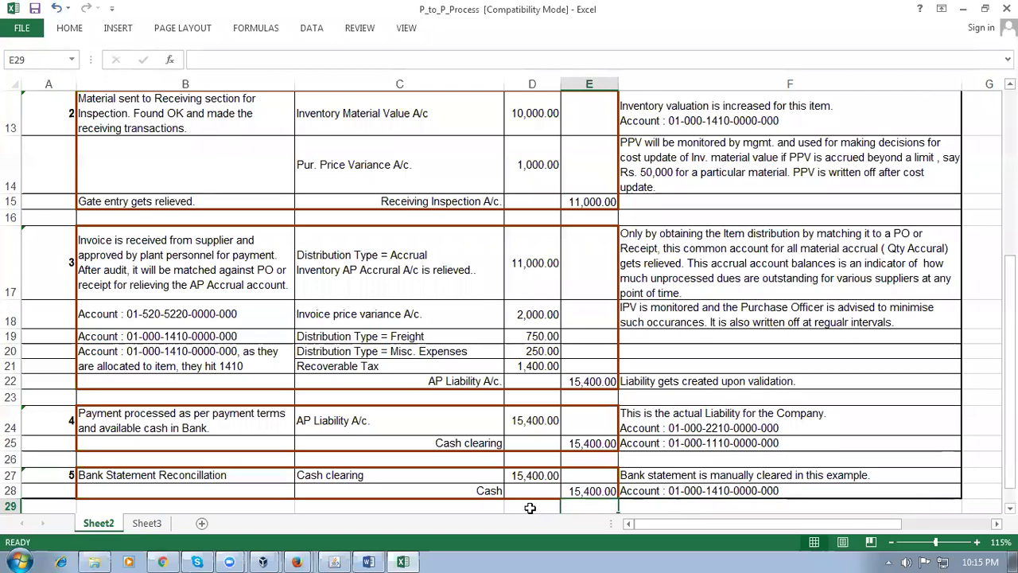
pyautogui.click(530, 507)
pyautogui.click(481, 506)
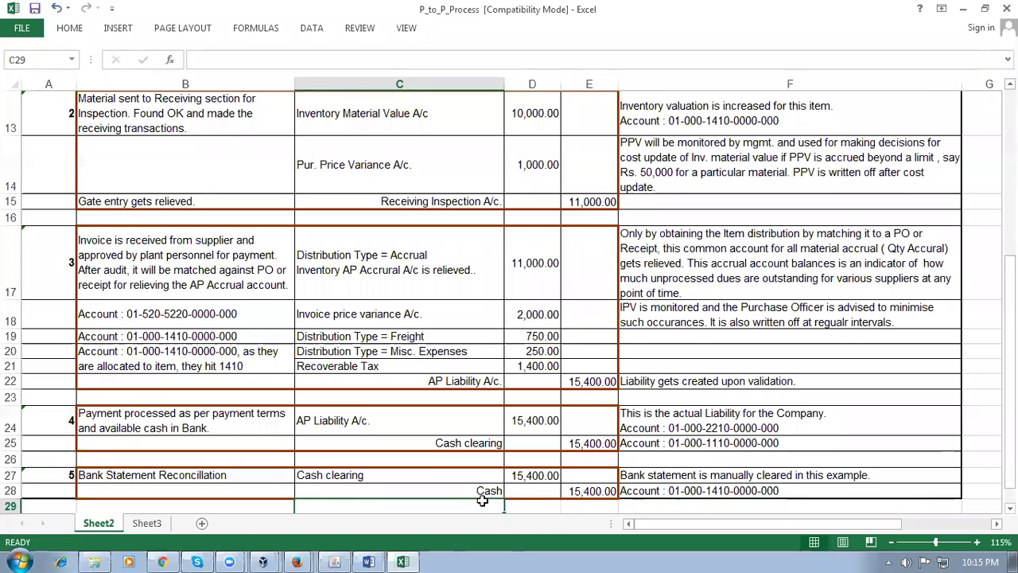
pyautogui.hotkey('alt', 'Tab')
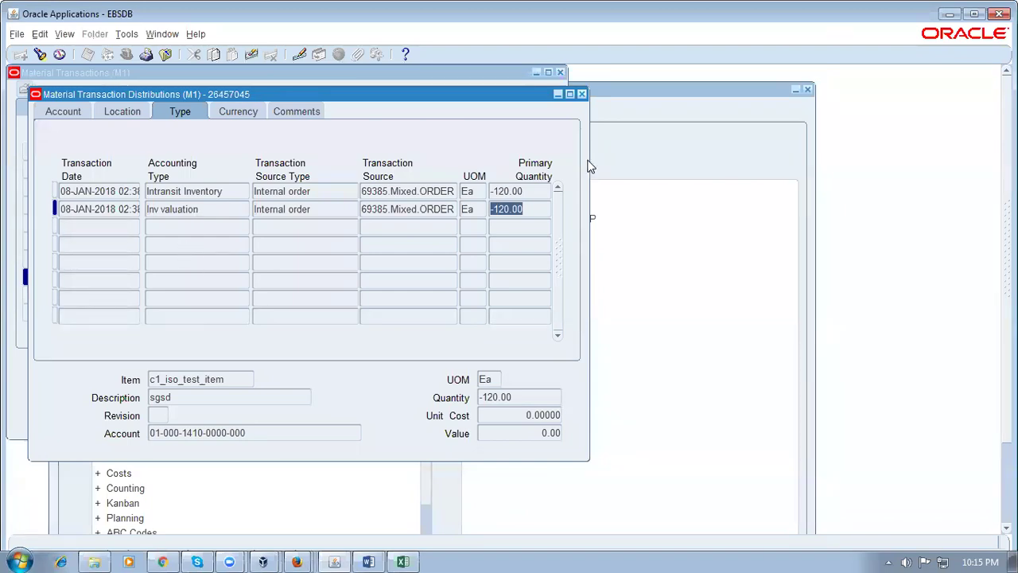
# Close the distributions and check the second c1_iso_test_item transaction, which has no distributions
pyautogui.click(581, 93)
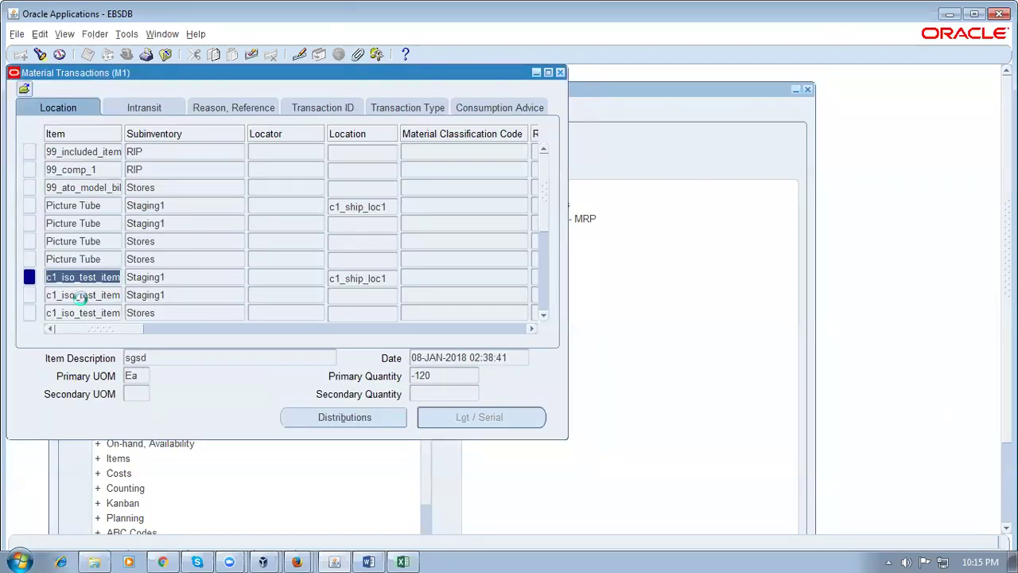
pyautogui.click(82, 296)
pyautogui.click(340, 422)
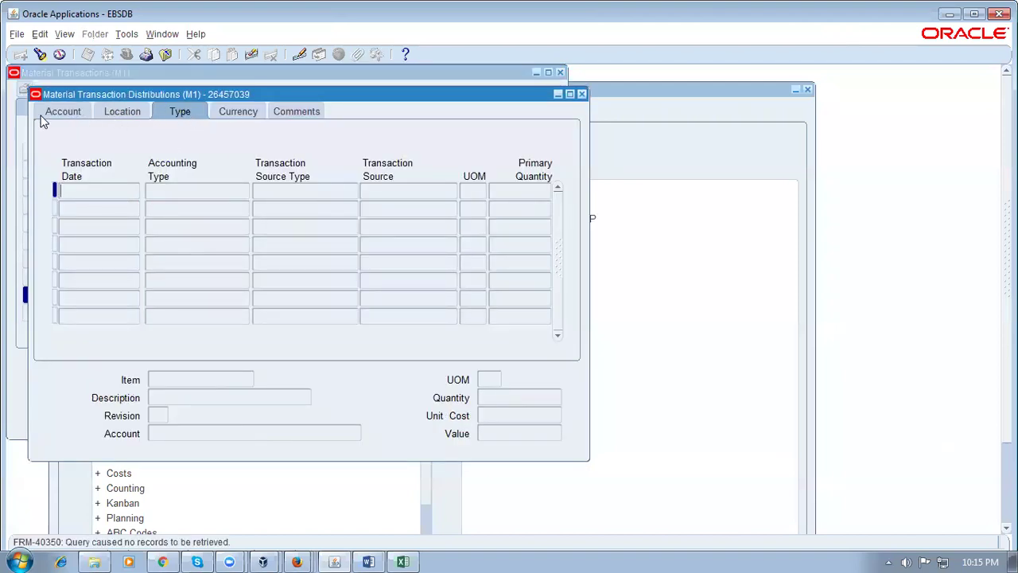
pyautogui.click(46, 116)
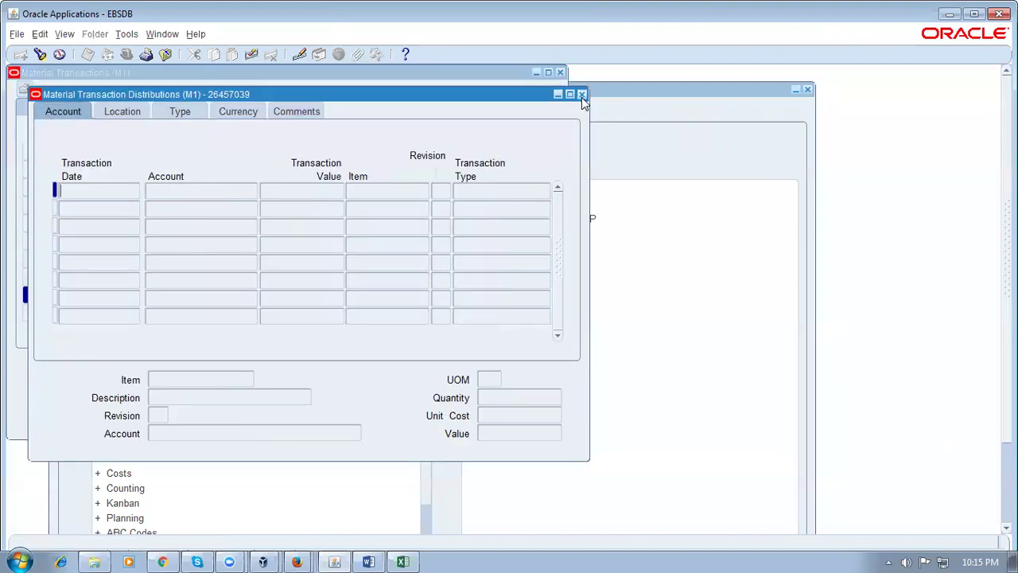
pyautogui.click(582, 95)
pyautogui.click(544, 313)
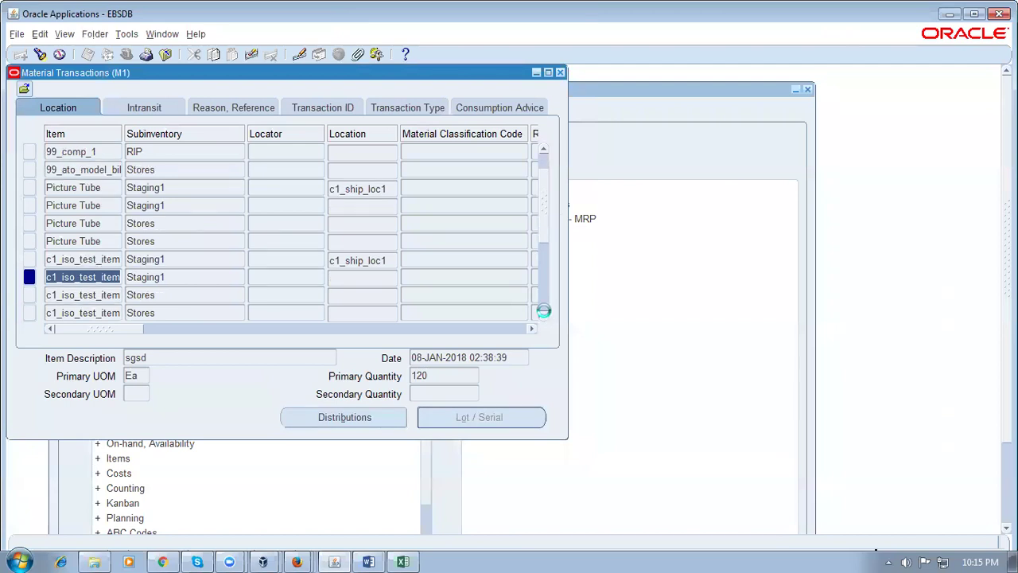
pyautogui.click(544, 311)
pyautogui.click(545, 312)
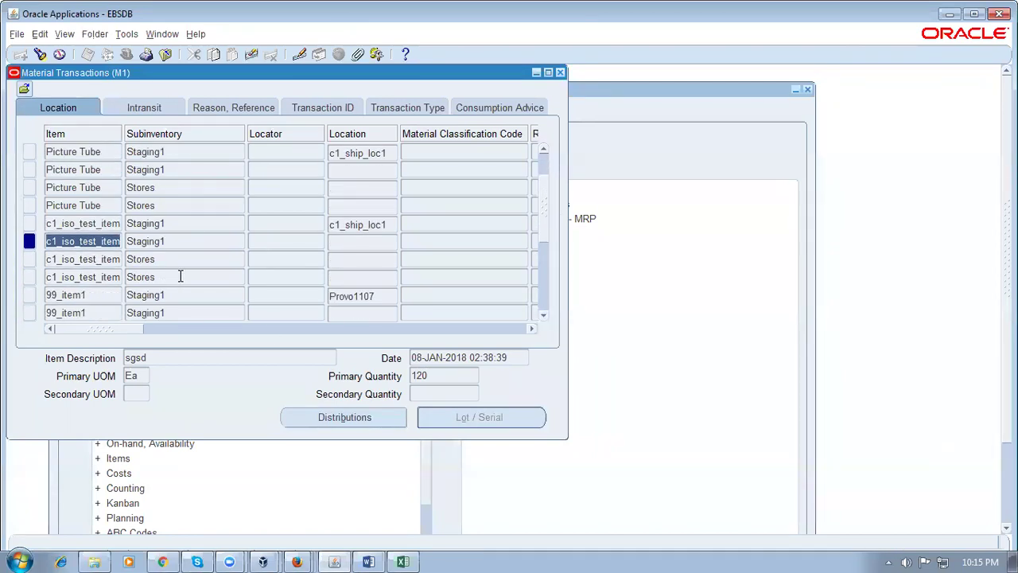
# Open the 99_item1 sales order distributions and compare the Deferred Cost of Goods and Inv valuation lines
pyautogui.click(78, 293)
pyautogui.click(344, 418)
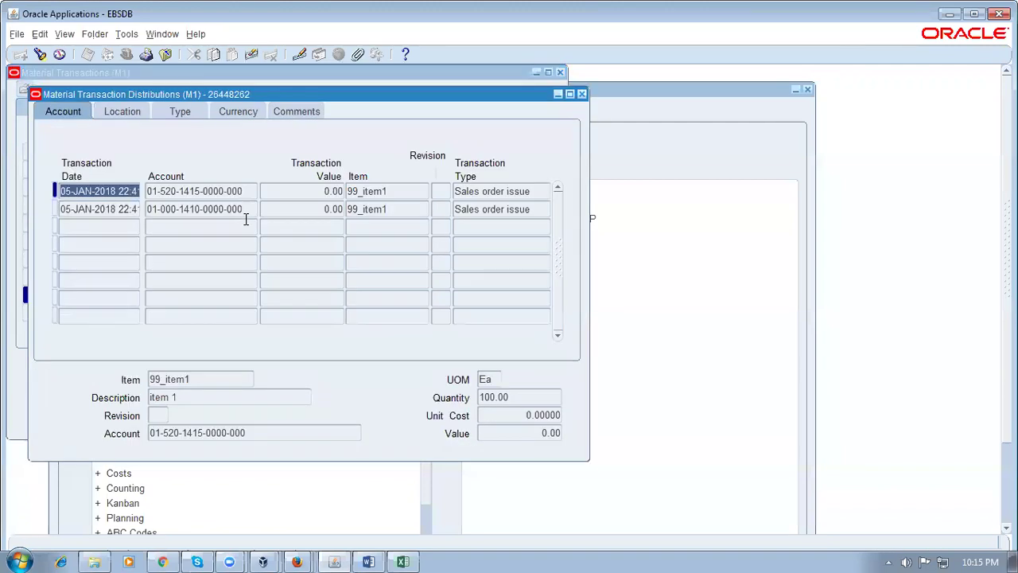
pyautogui.click(175, 116)
pyautogui.click(232, 211)
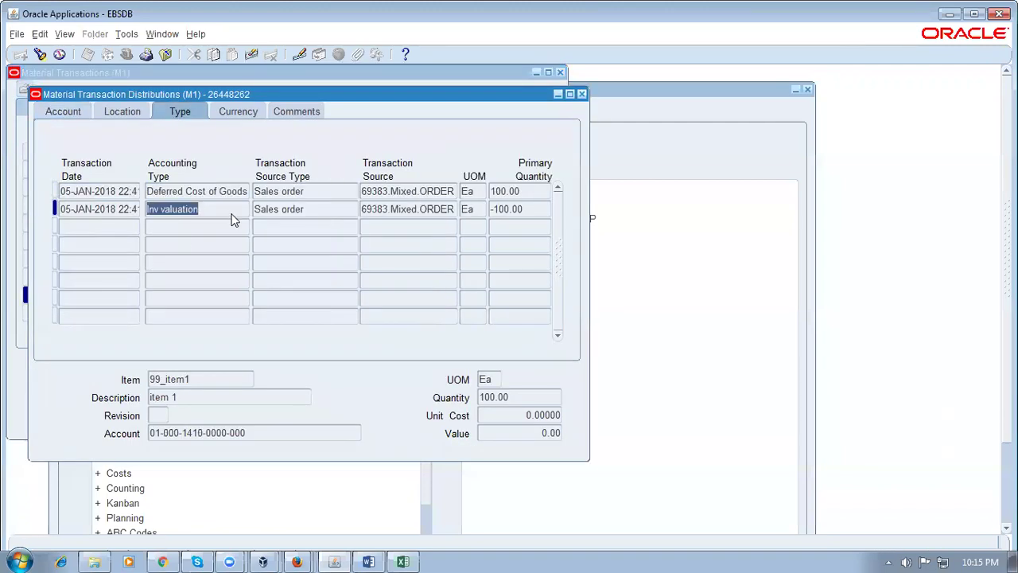
pyautogui.click(224, 191)
pyautogui.click(213, 210)
pyautogui.click(221, 191)
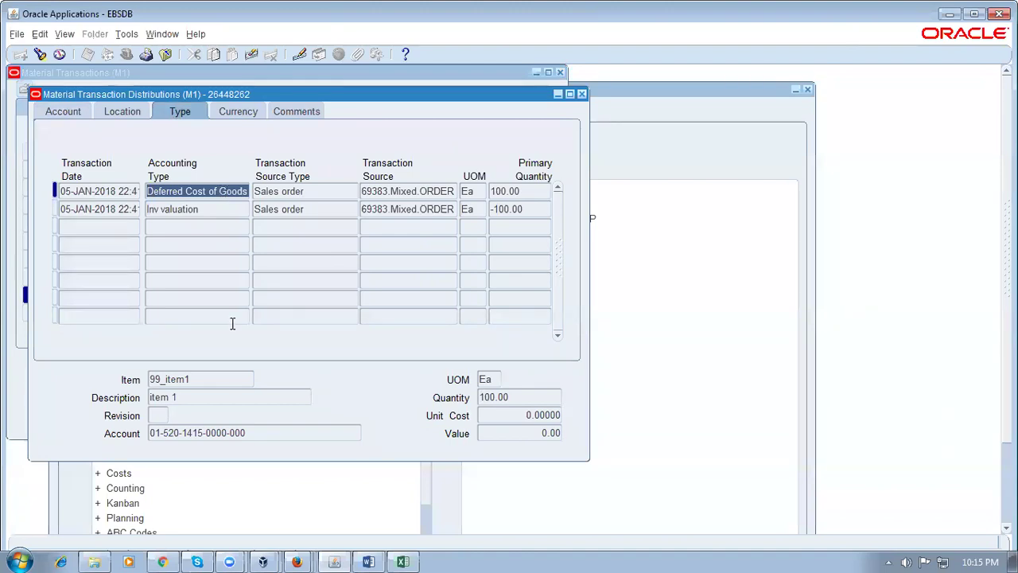
pyautogui.click(209, 208)
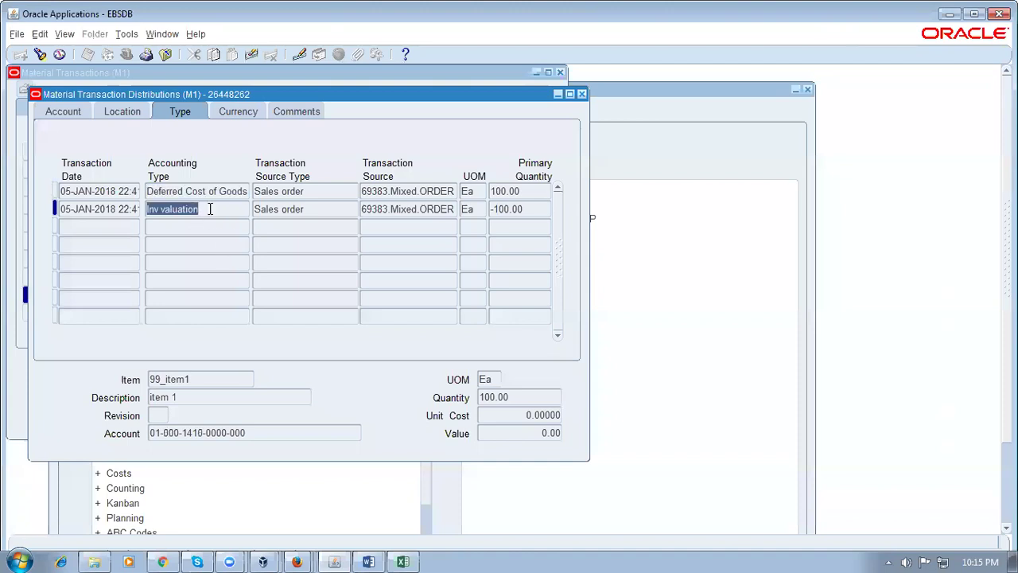
pyautogui.click(224, 194)
pyautogui.click(216, 210)
# In P_to_P_Process, review the invoice receipt accrual entry in B17 and C17 (Distribution Type = Accrual)
pyautogui.hotkey('alt', 'Tab')
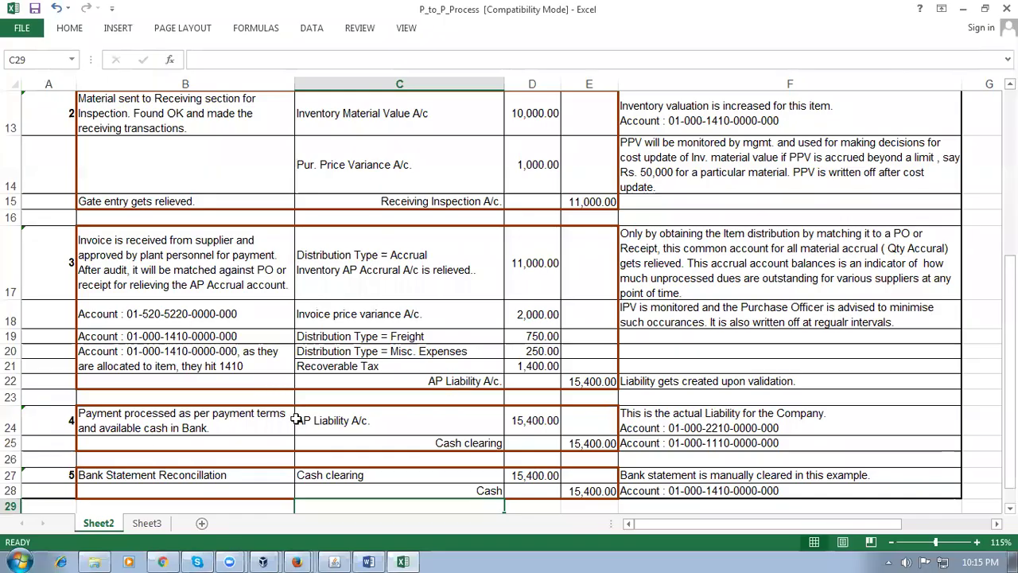
pyautogui.click(218, 250)
pyautogui.click(380, 256)
pyautogui.scroll(2, 480, 313)
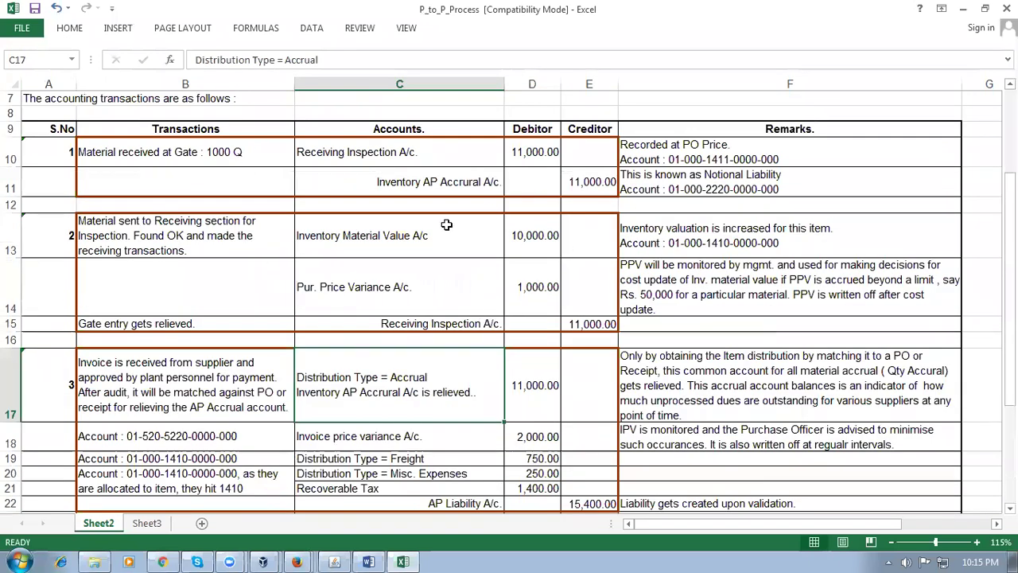
pyautogui.click(165, 561)
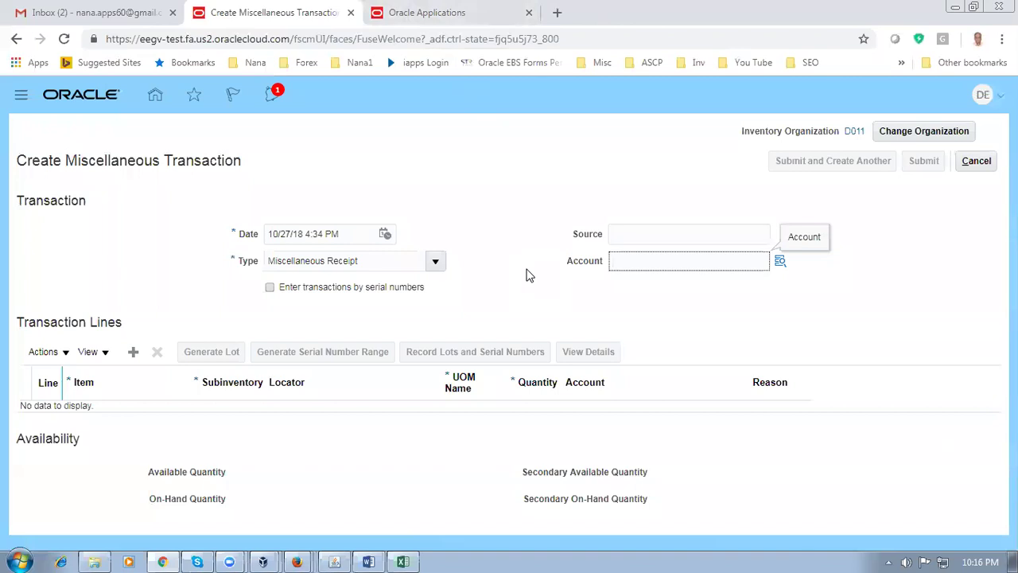
pyautogui.click(334, 560)
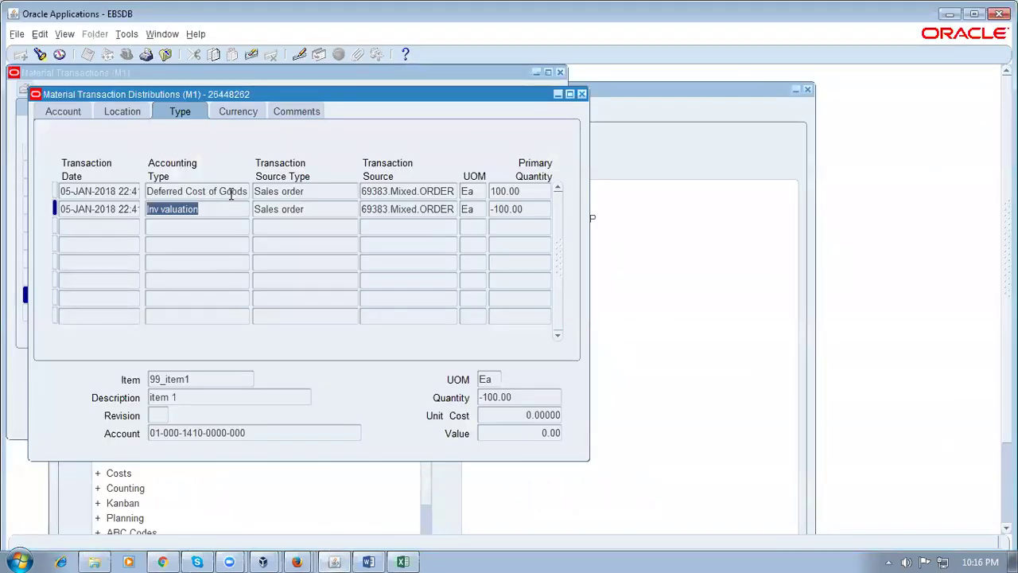
pyautogui.click(232, 192)
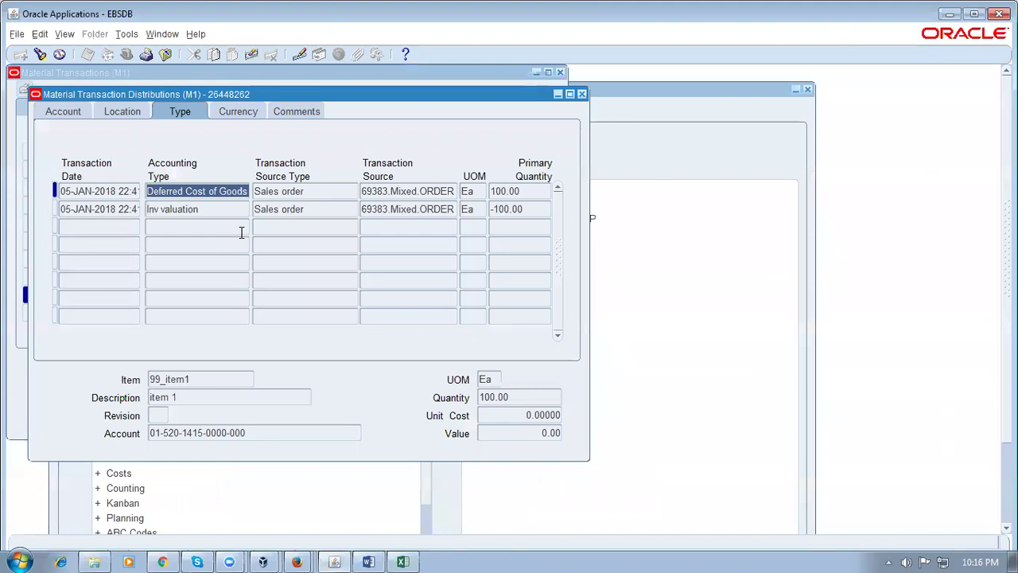
pyautogui.click(203, 210)
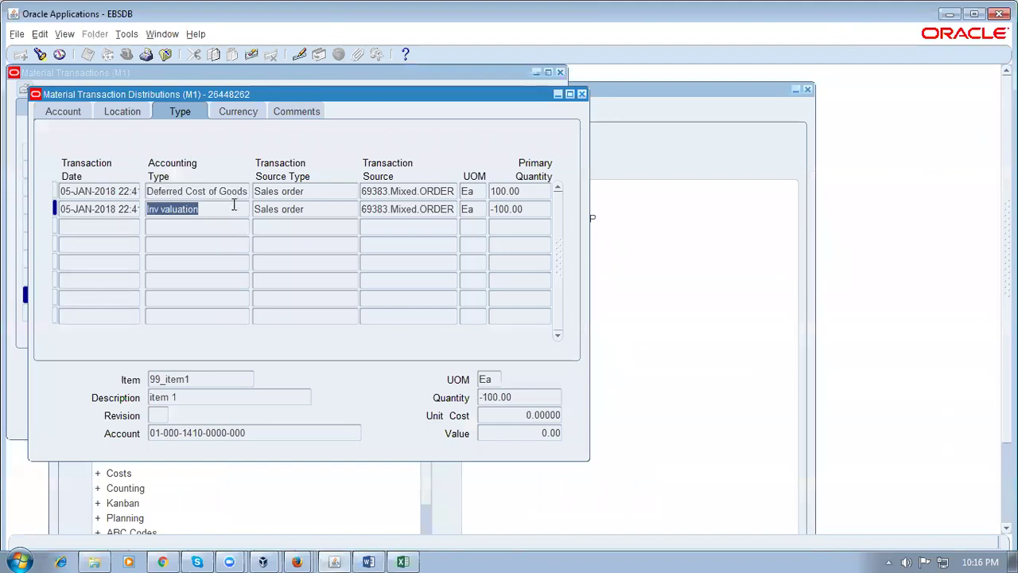
pyautogui.click(234, 191)
pyautogui.doubleClick(233, 190)
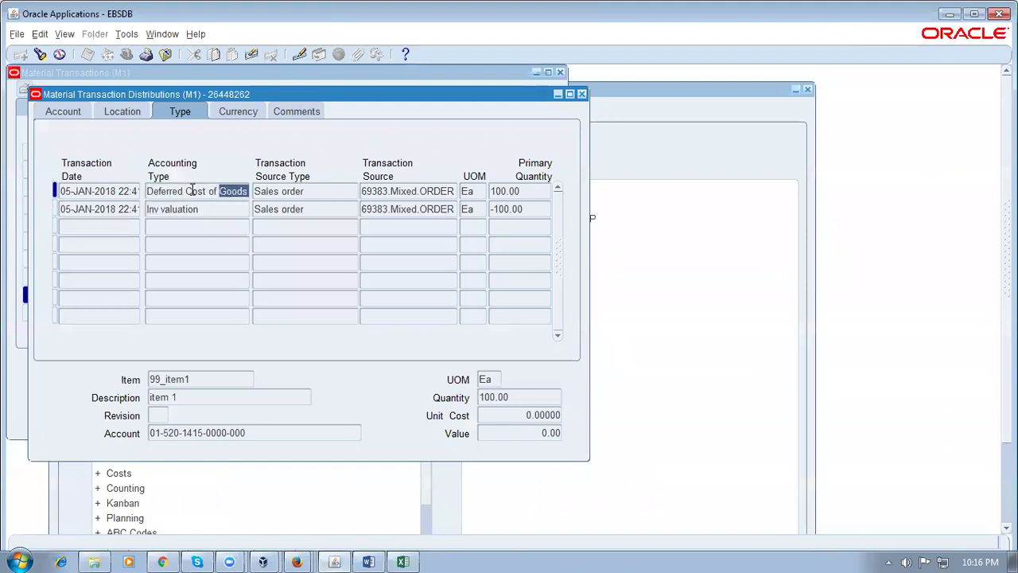
pyautogui.moveTo(191, 191); pyautogui.dragTo(244, 197)
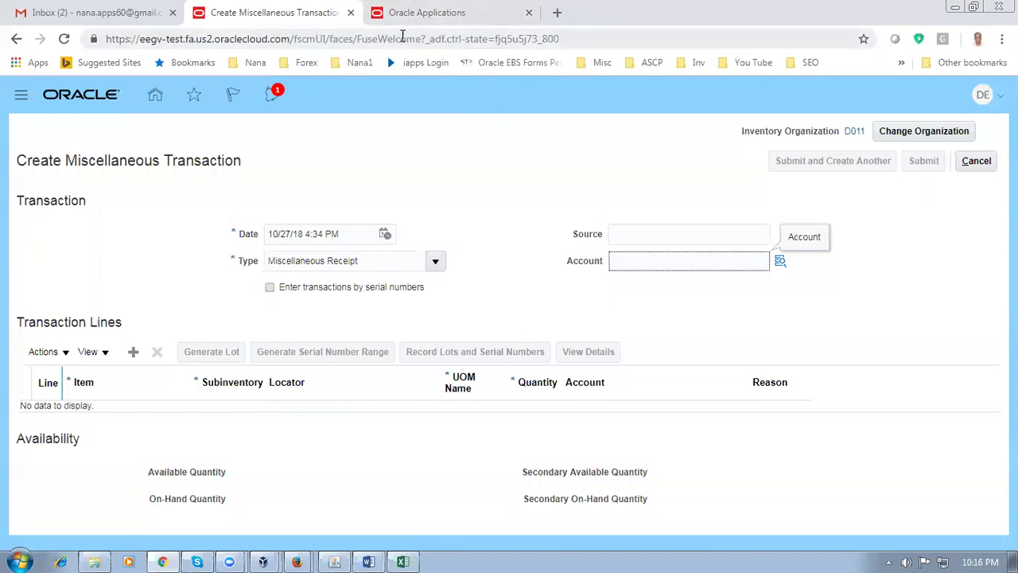
pyautogui.click(427, 13)
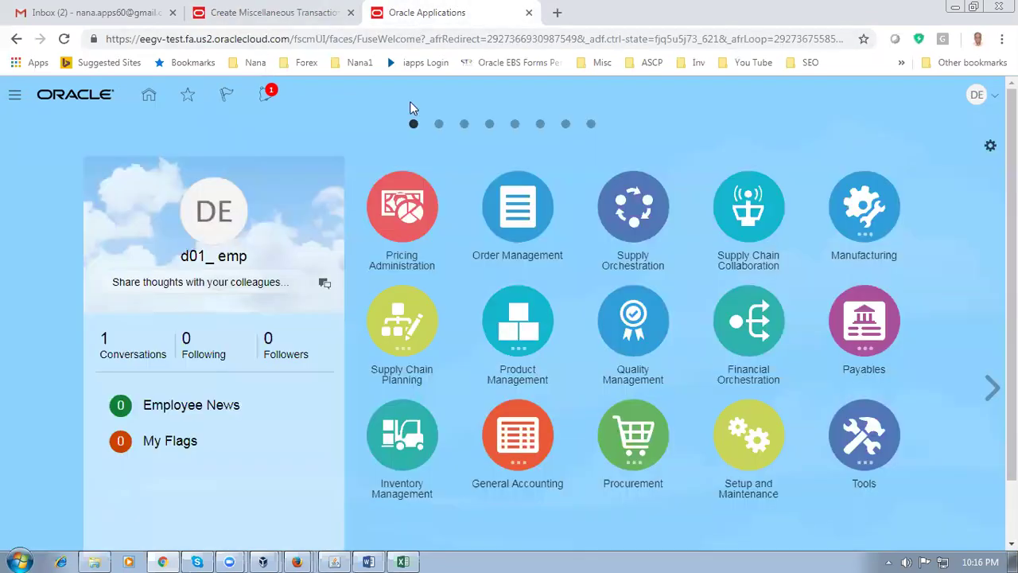
# Find the d01 implementation project in Setup and Maintenance and open d01_imp_project
pyautogui.click(976, 97)
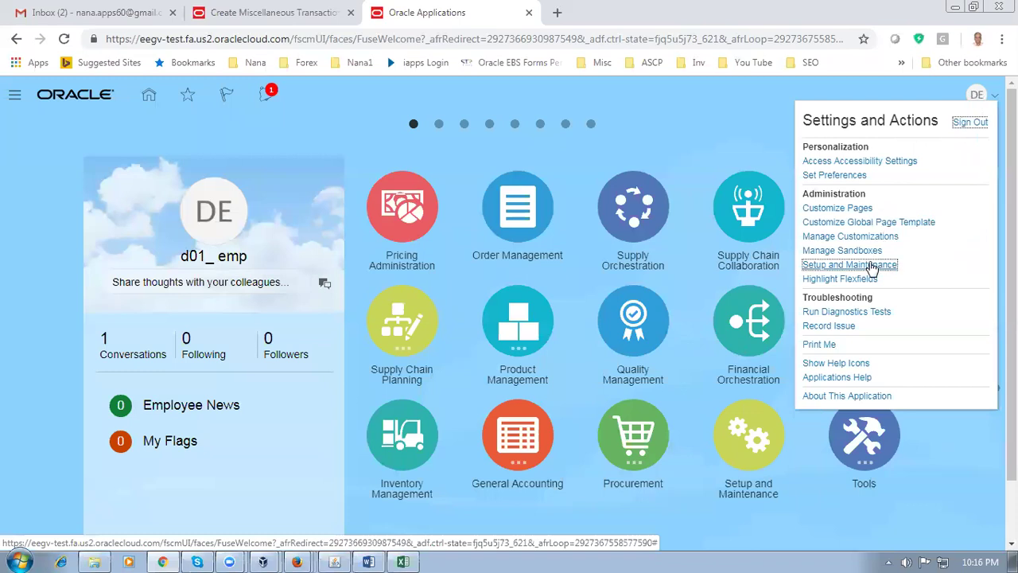
pyautogui.click(872, 267)
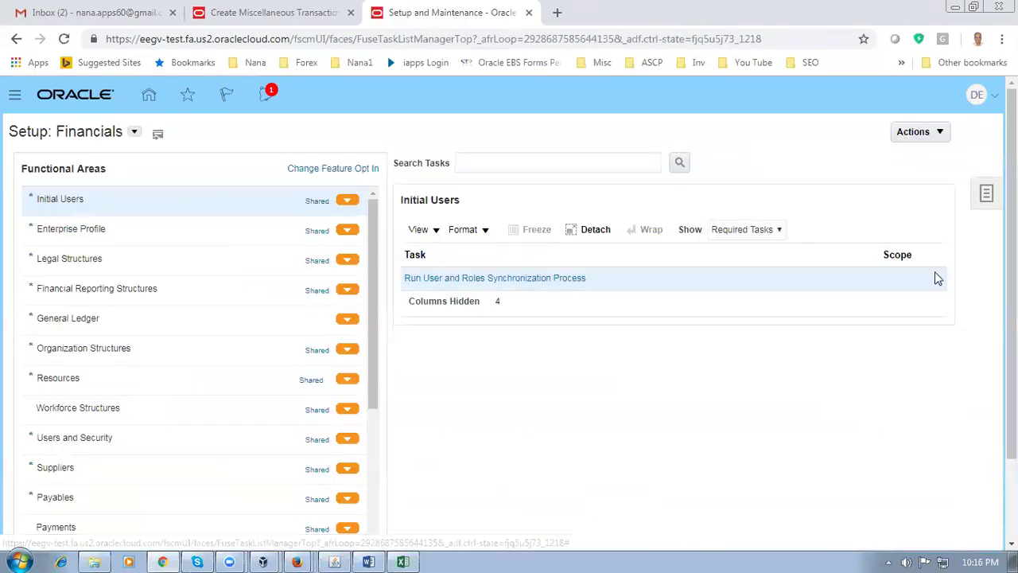
pyautogui.click(986, 197)
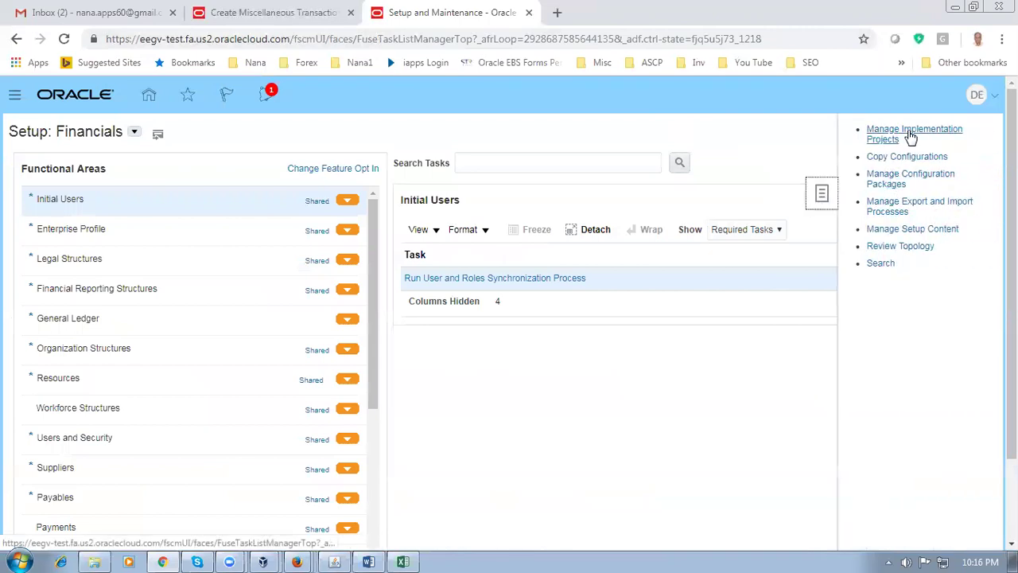
pyautogui.click(910, 135)
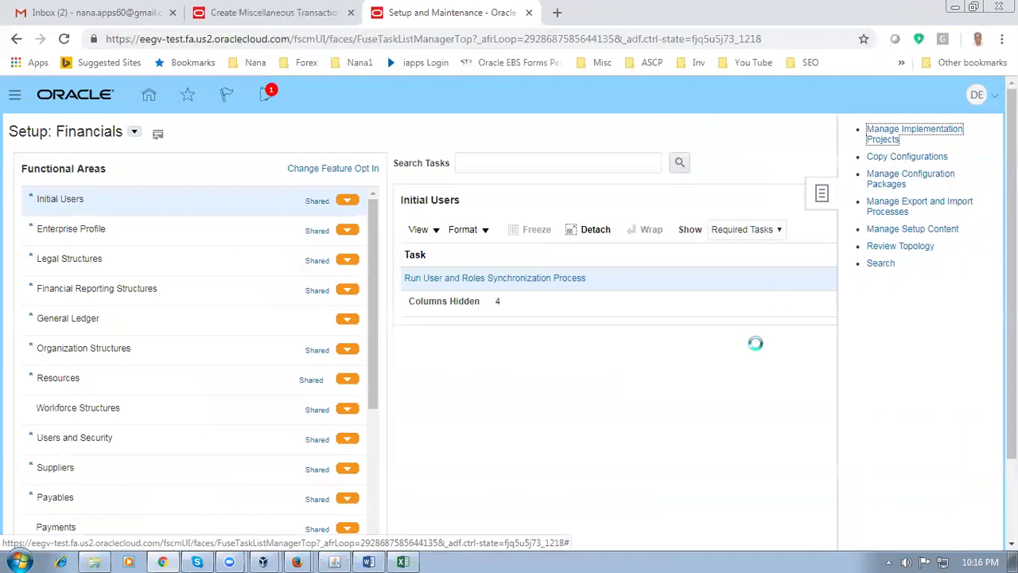
pyautogui.click(100, 188)
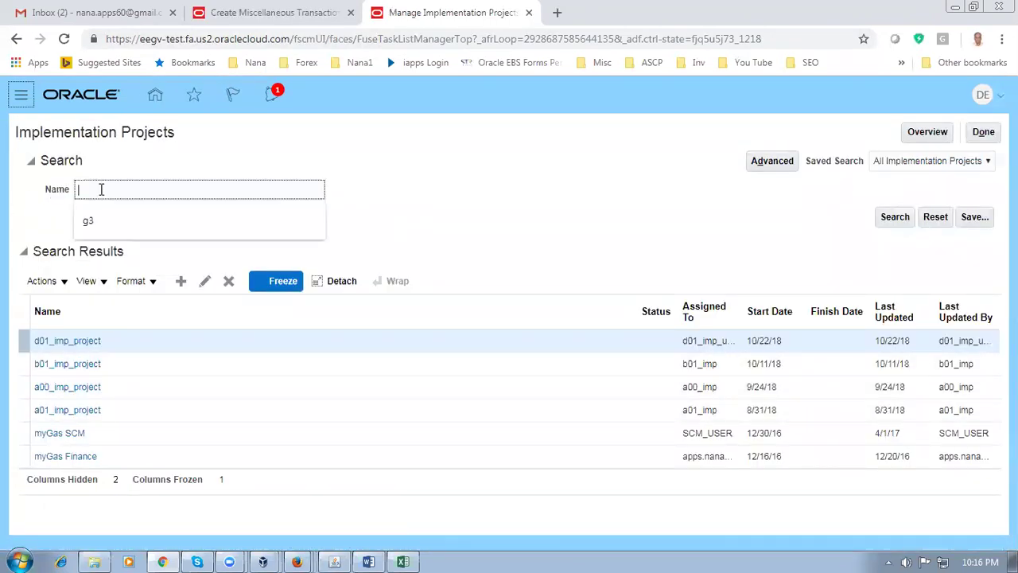
pyautogui.write('d')
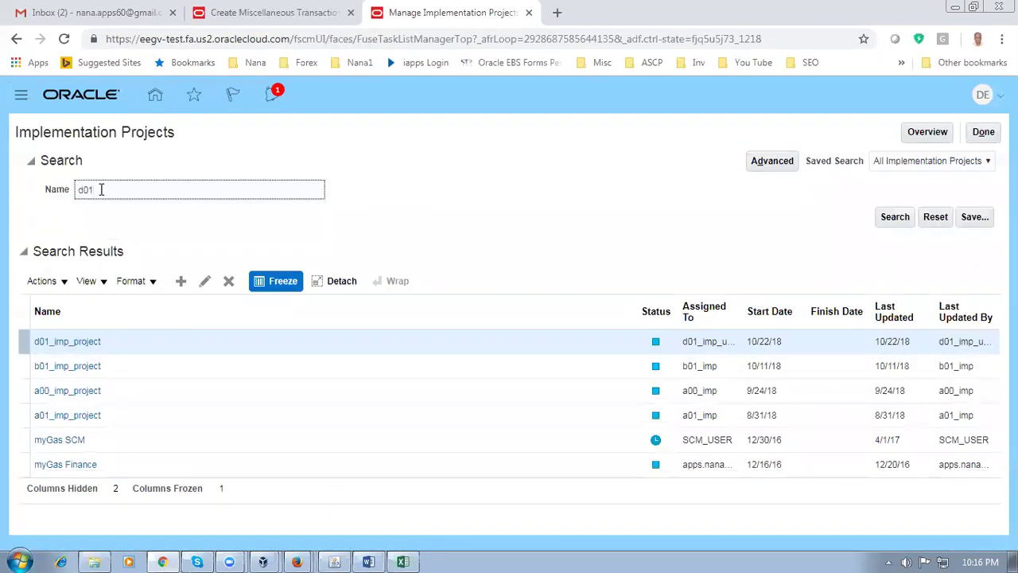
pyautogui.write('01')
pyautogui.press('Return')
pyautogui.click(82, 347)
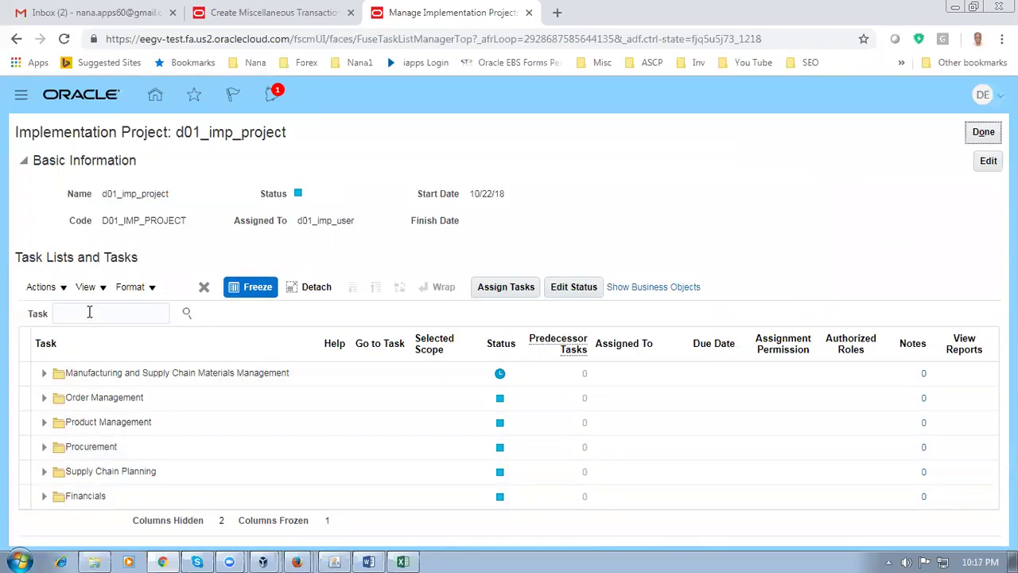
# Search the project's tasks for man%m and open the Cost Accounting Manage Mapping Sets task
pyautogui.click(89, 312)
pyautogui.write('man%')
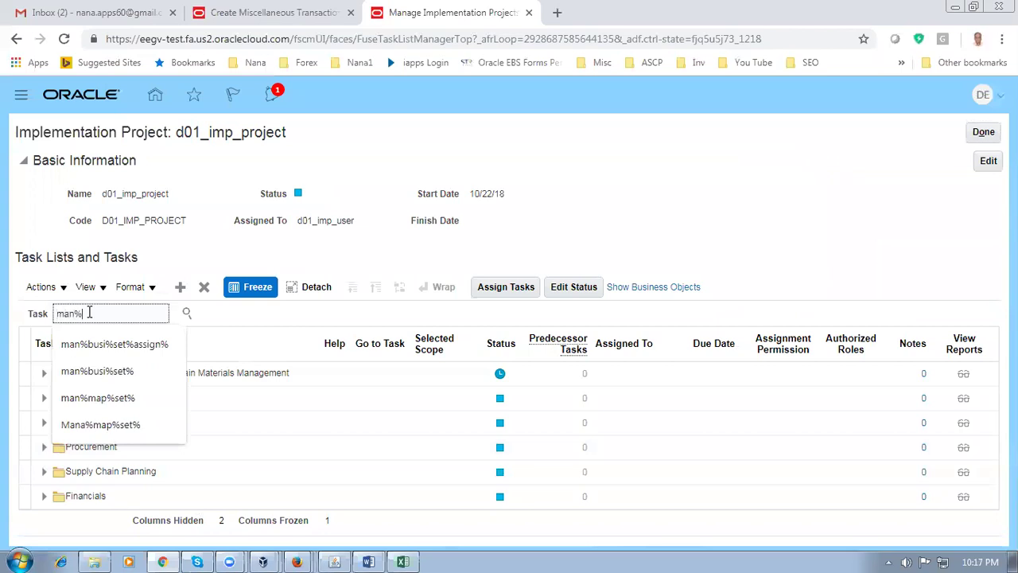
pyautogui.write('map%set%')
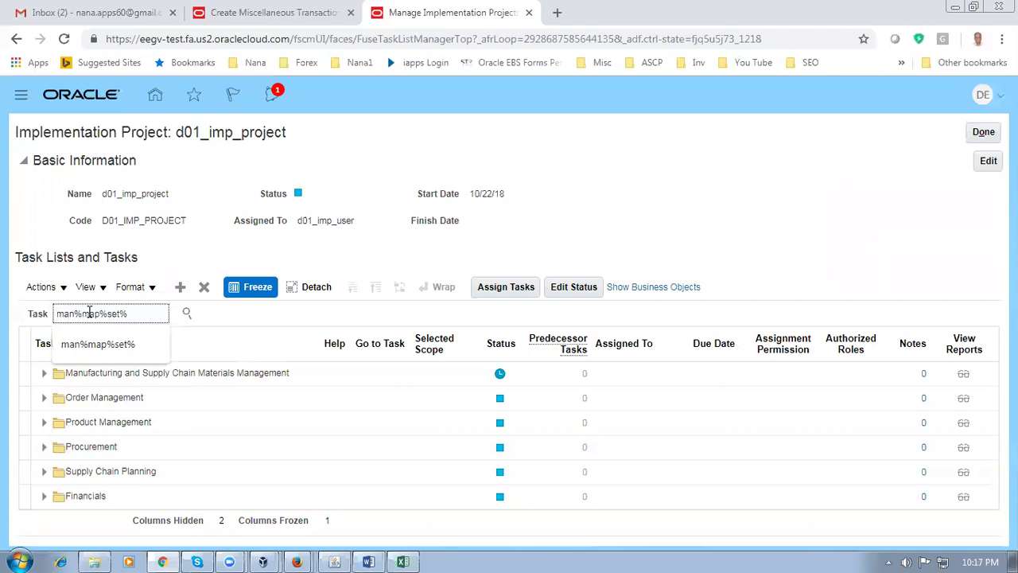
pyautogui.press('Return')
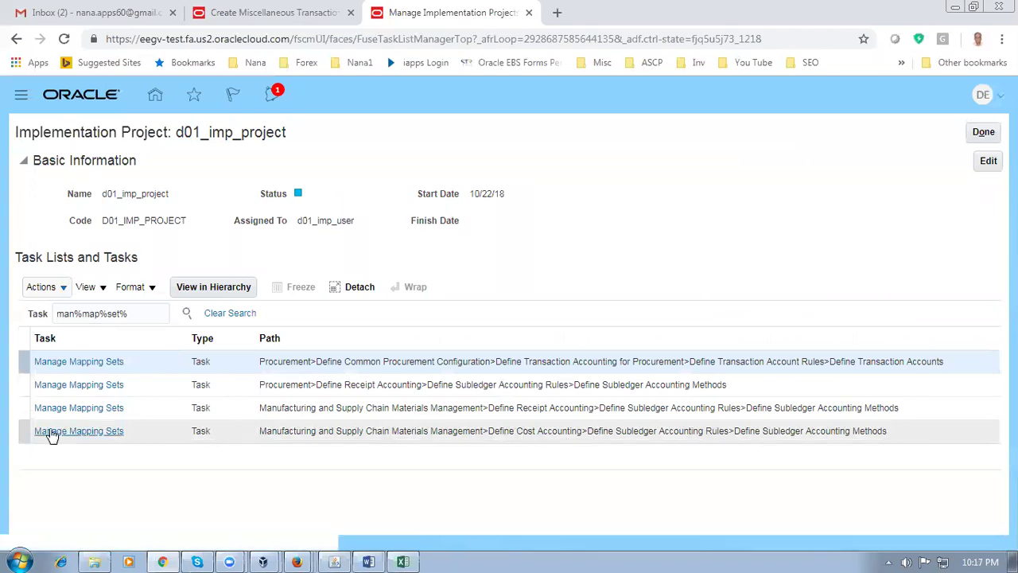
pyautogui.click(58, 433)
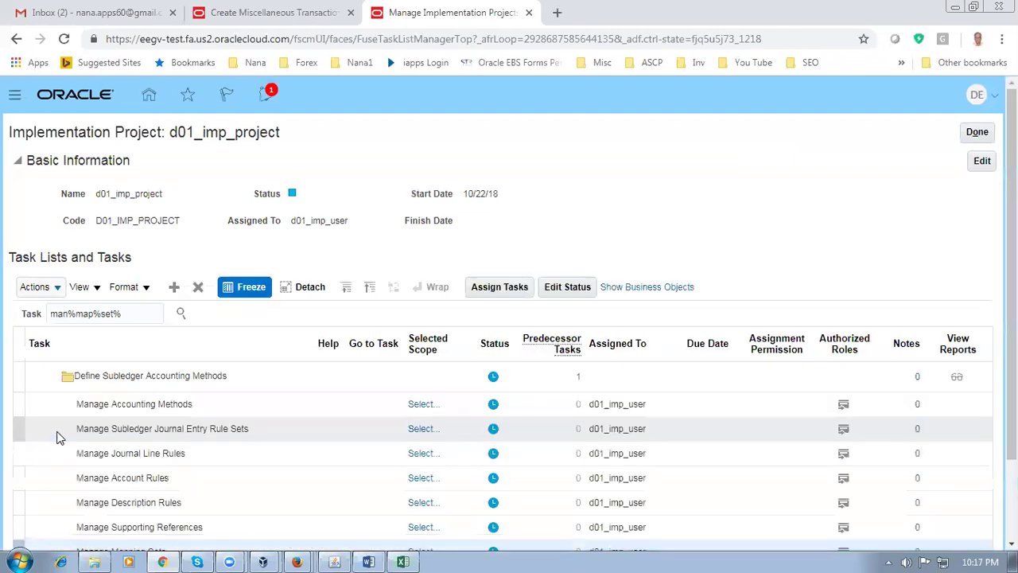
# Scope Manage Mapping Sets to a subledger application using Select and Add, then go to the task
pyautogui.scroll(-2, 58, 436)
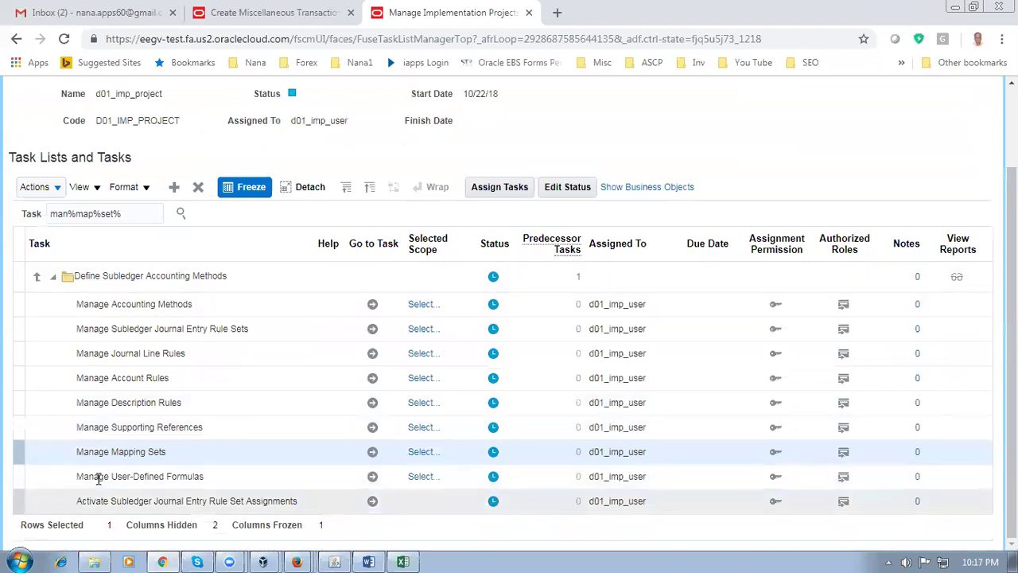
pyautogui.click(425, 453)
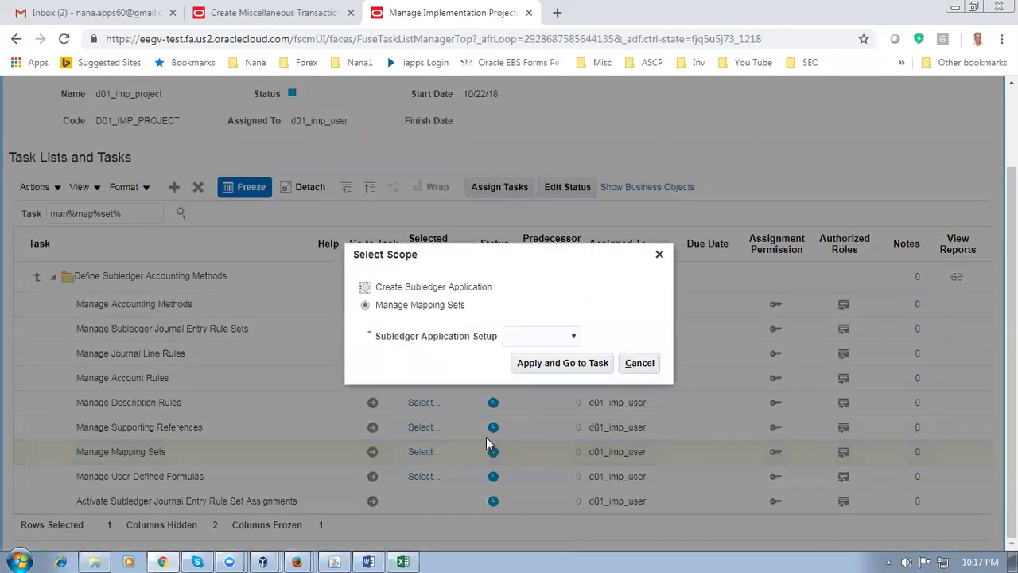
pyautogui.click(531, 342)
pyautogui.click(531, 375)
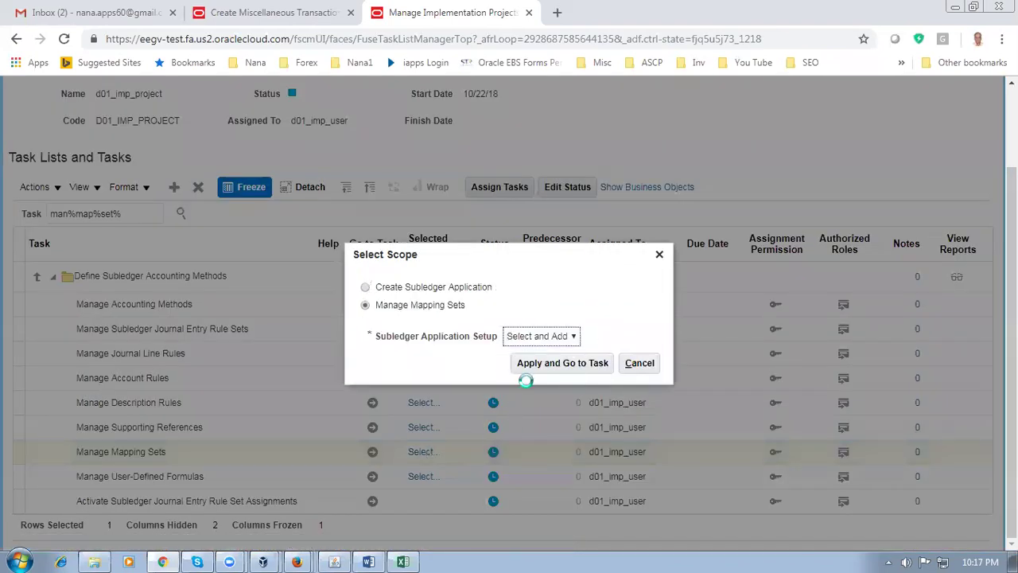
pyautogui.click(549, 366)
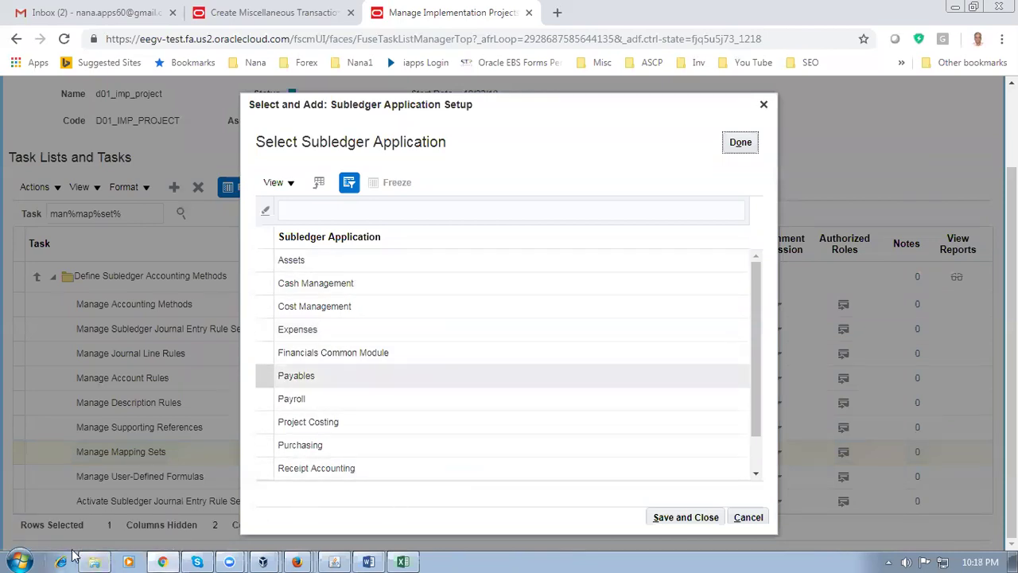
pyautogui.click(94, 562)
# Find the COA_Example workbook among the Fusion_OM_Documents files and open it in Excel
pyautogui.click(253, 340)
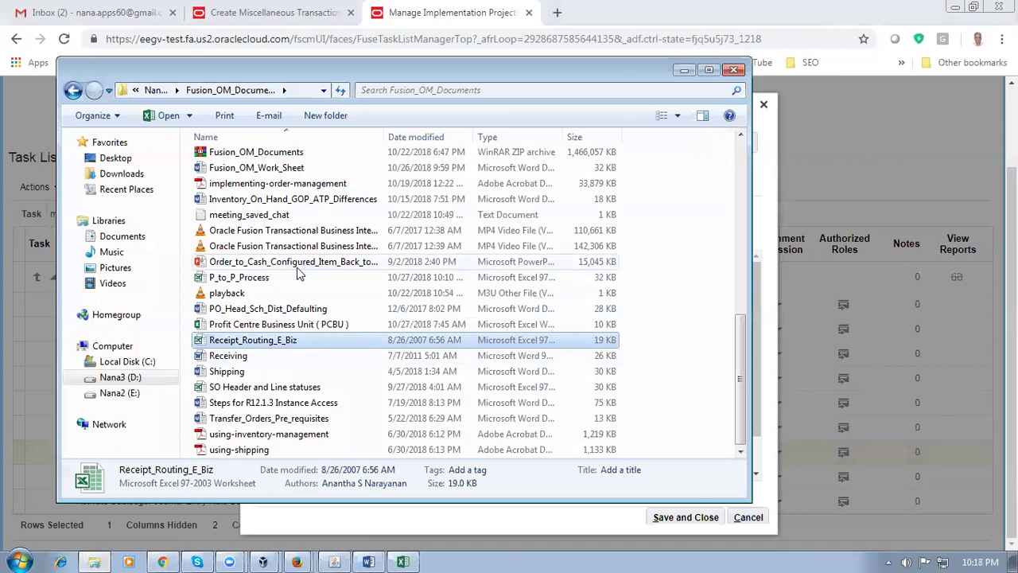
pyautogui.scroll(9, 298, 273)
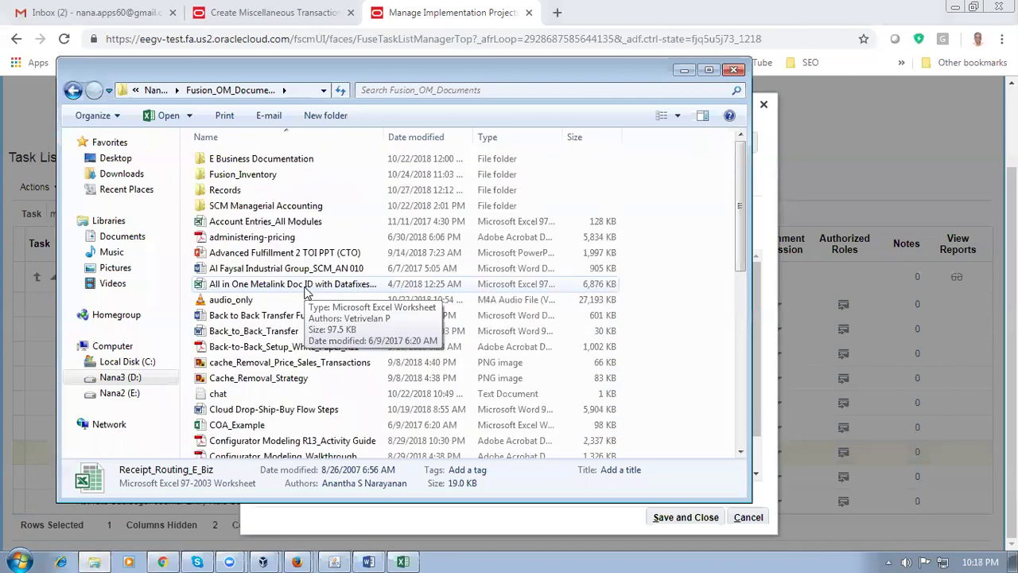
pyautogui.click(298, 236)
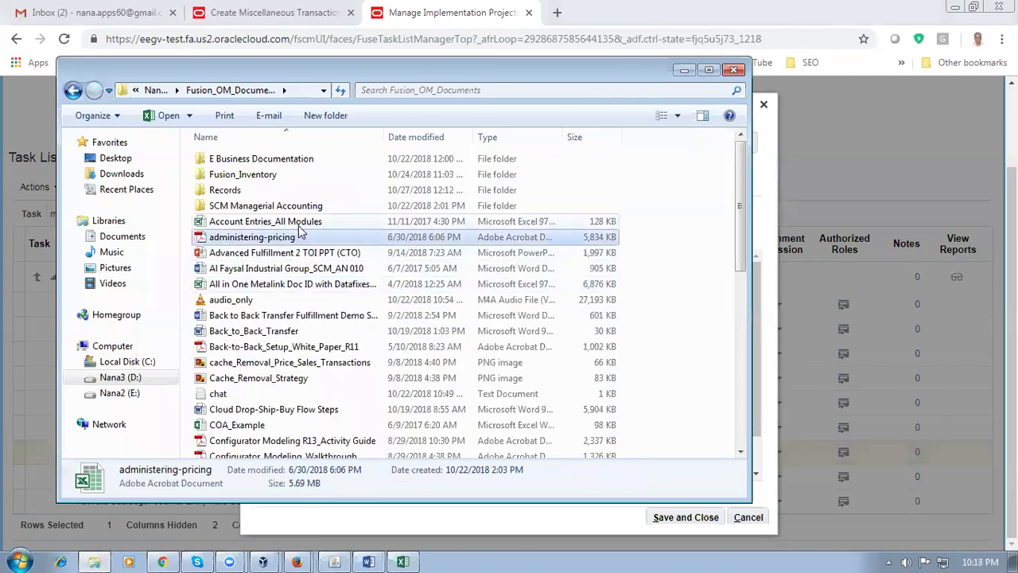
pyautogui.click(301, 226)
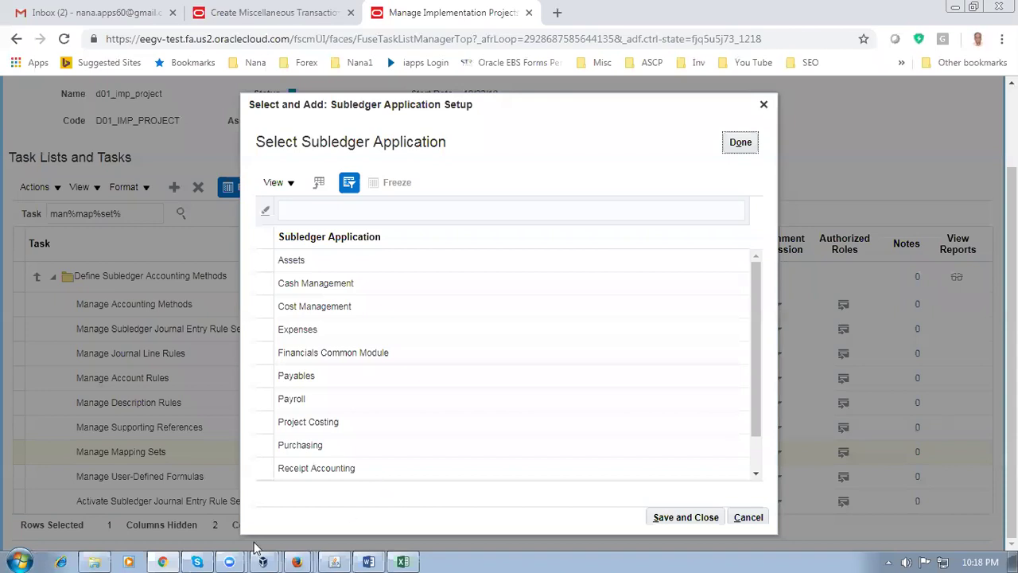
pyautogui.click(93, 561)
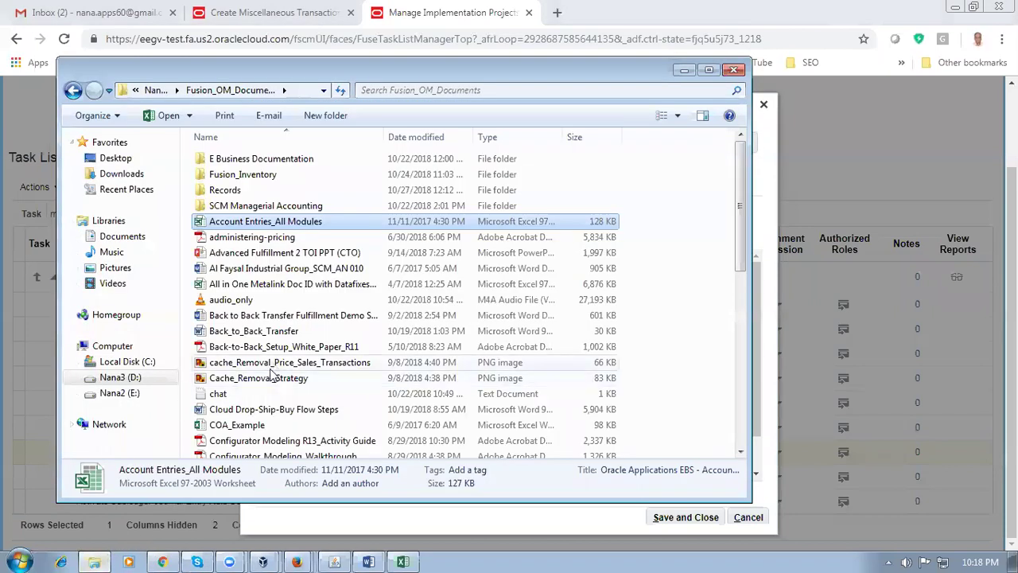
pyautogui.click(256, 378)
pyautogui.click(282, 429)
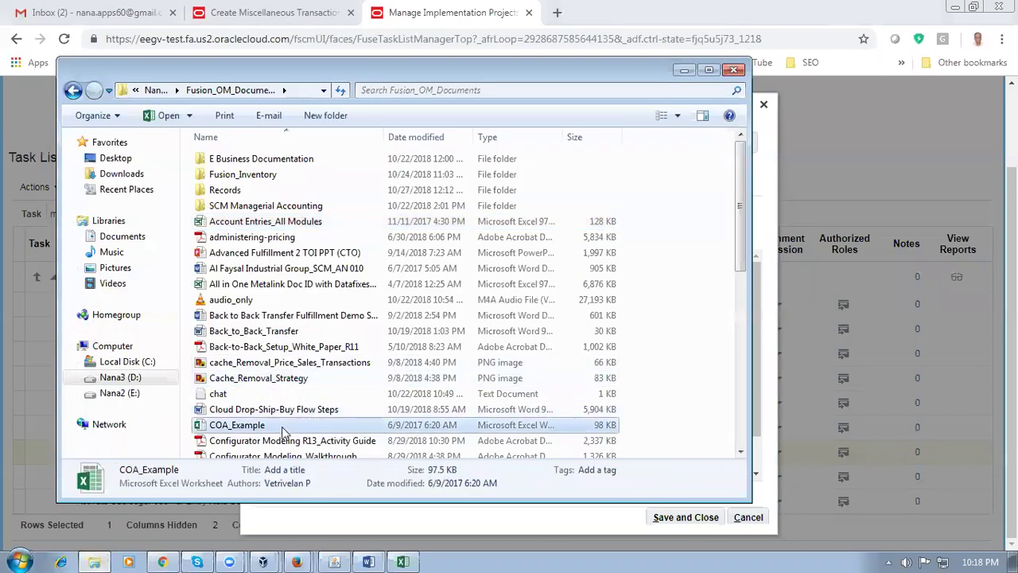
pyautogui.doubleClick(283, 429)
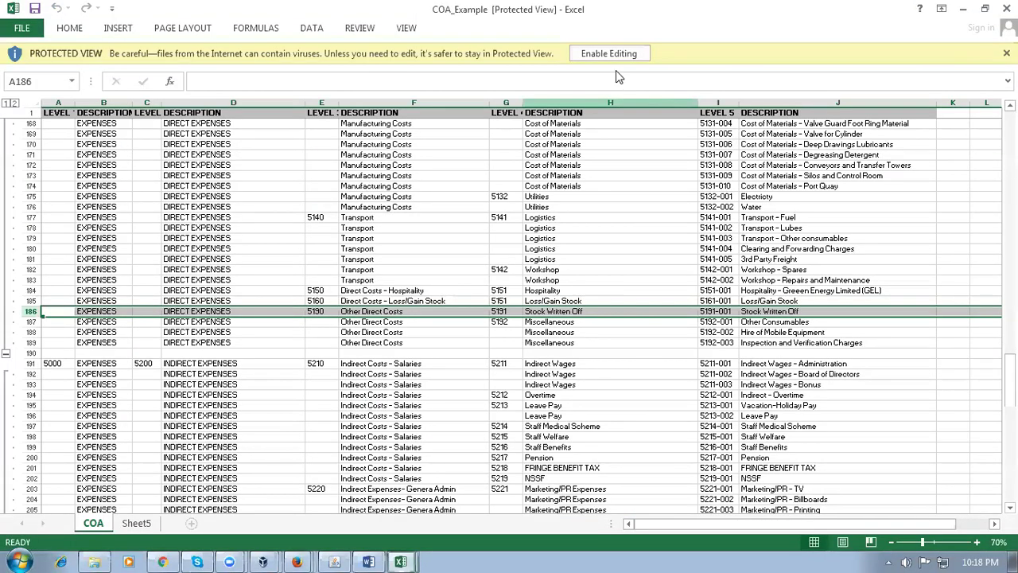
# Enable editing on COA_Example and review the top-level account codes 1000 and 2000
pyautogui.click(617, 55)
pyautogui.scroll(13, 242, 289)
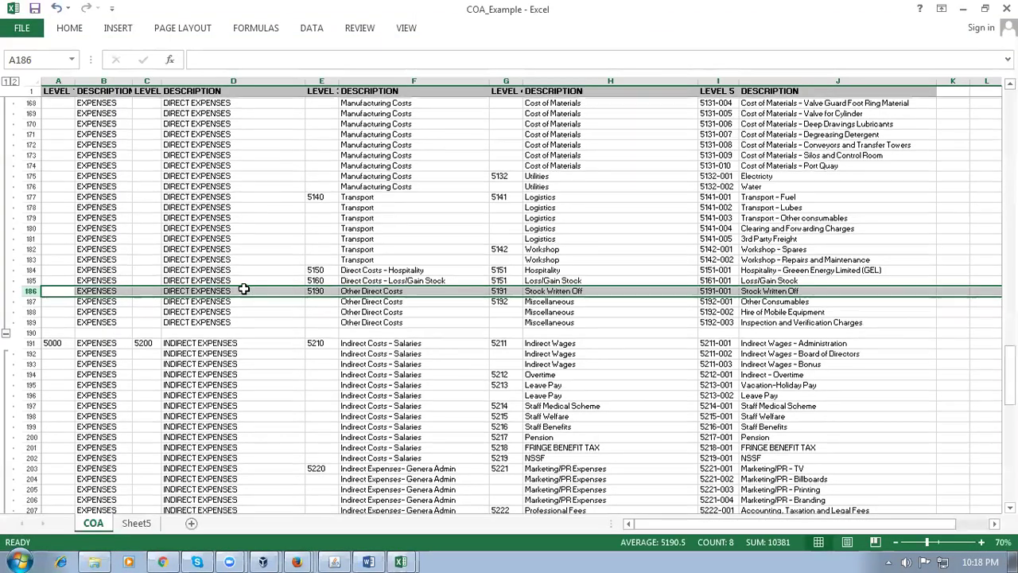
pyautogui.scroll(5, 249, 284)
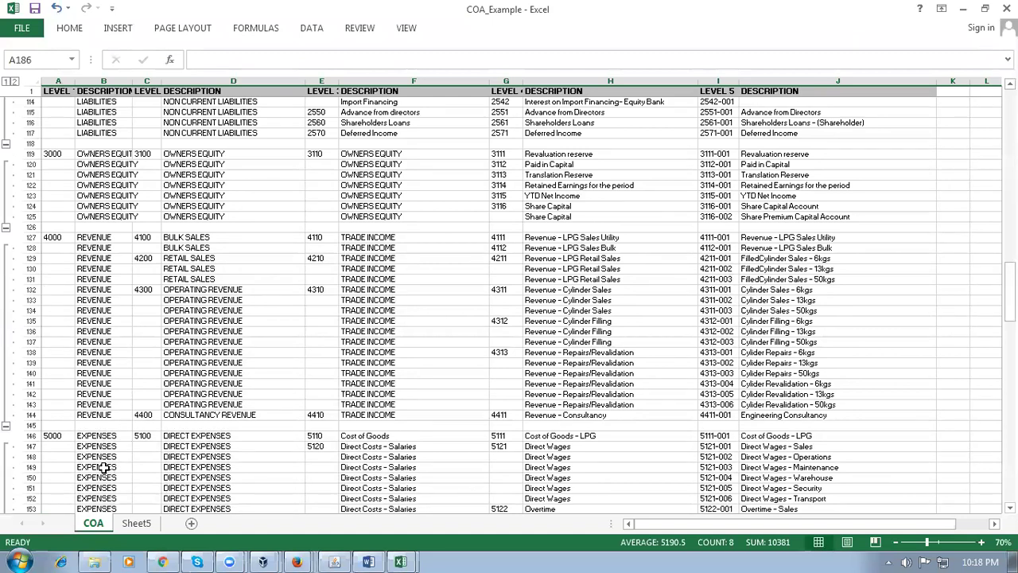
pyautogui.click(110, 469)
pyautogui.scroll(3, 126, 272)
pyautogui.scroll(13, 125, 272)
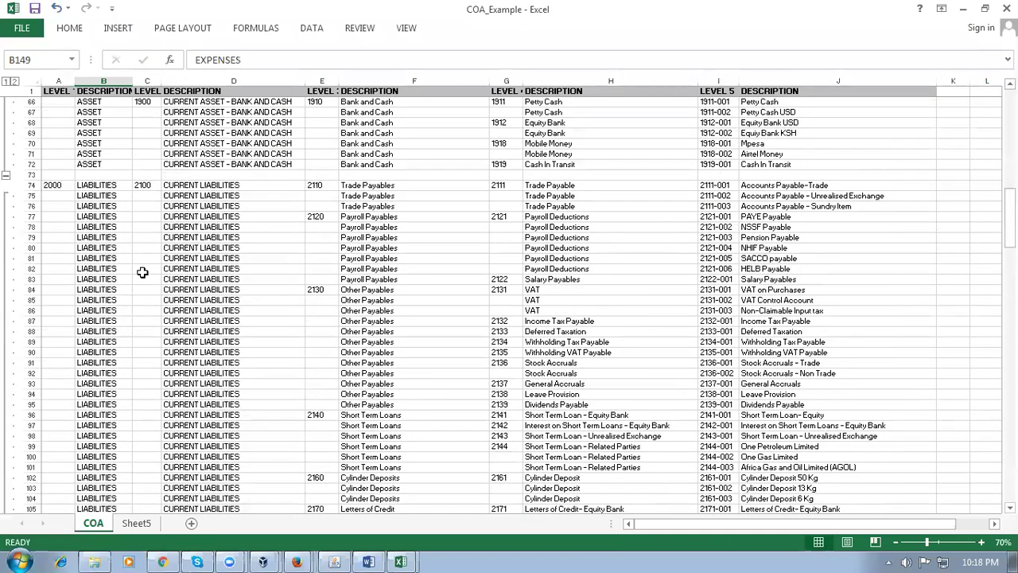
pyautogui.click(58, 186)
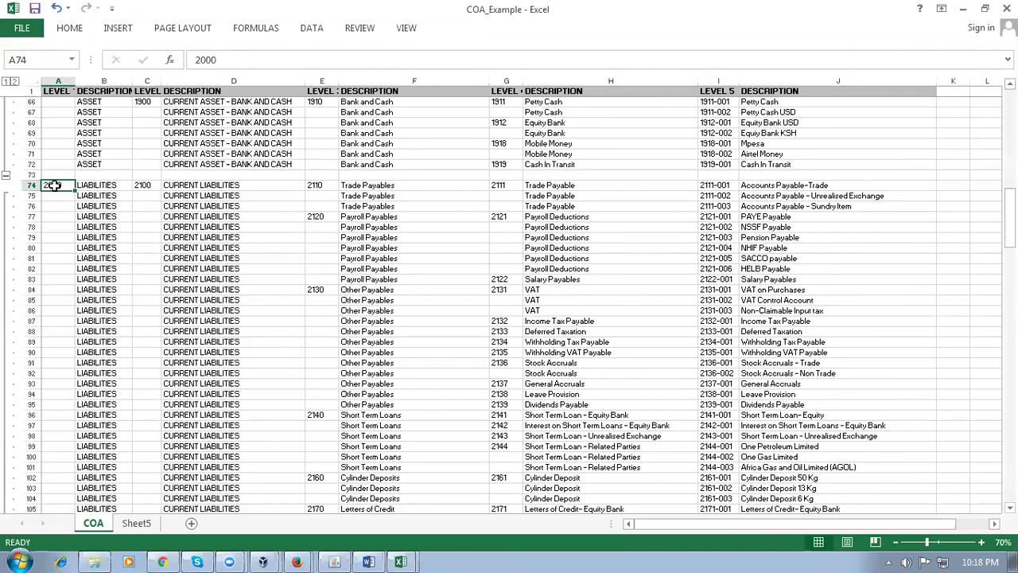
pyautogui.scroll(20, 52, 185)
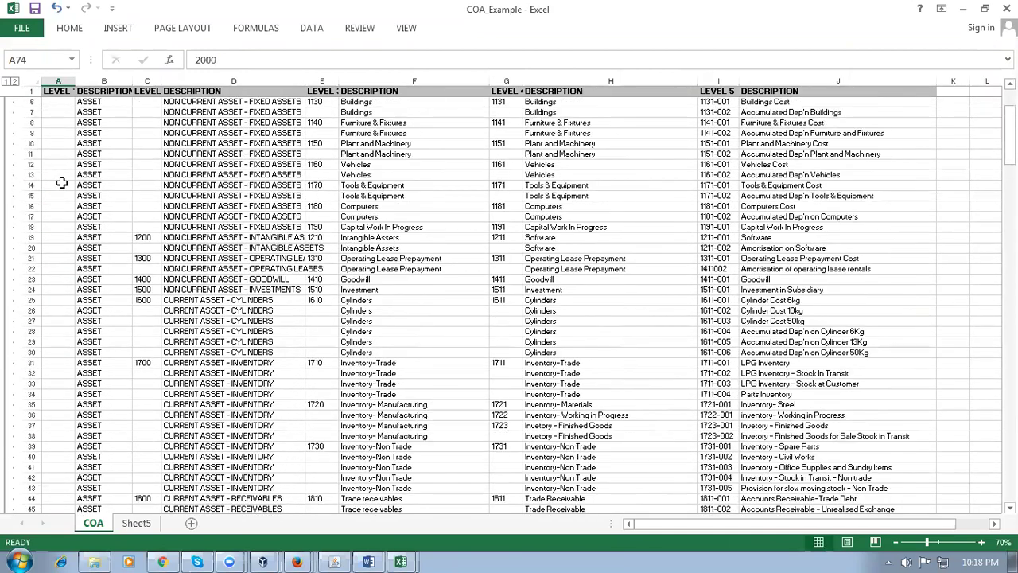
pyautogui.scroll(2, 61, 183)
pyautogui.click(54, 102)
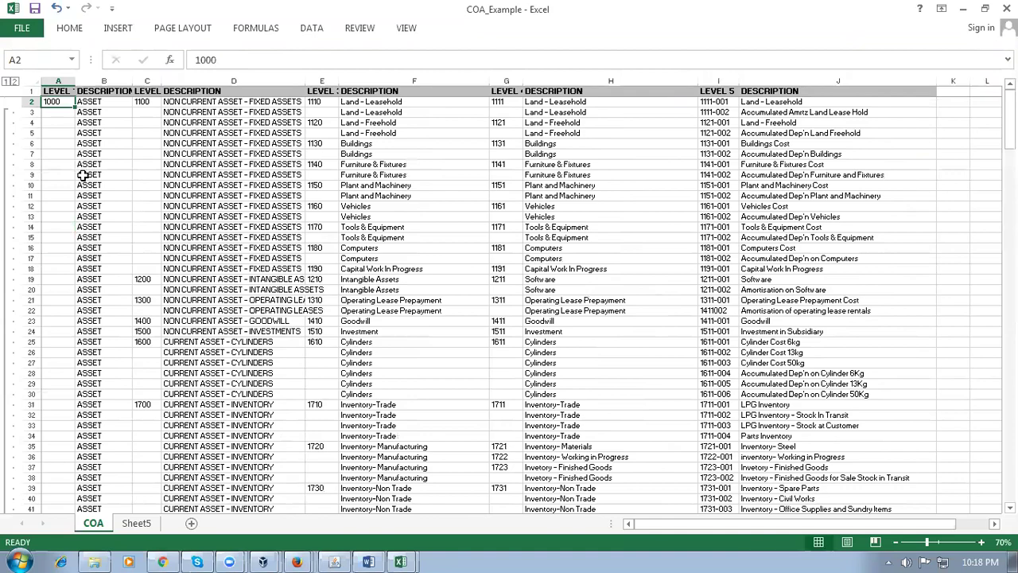
pyautogui.scroll(-18, 83, 175)
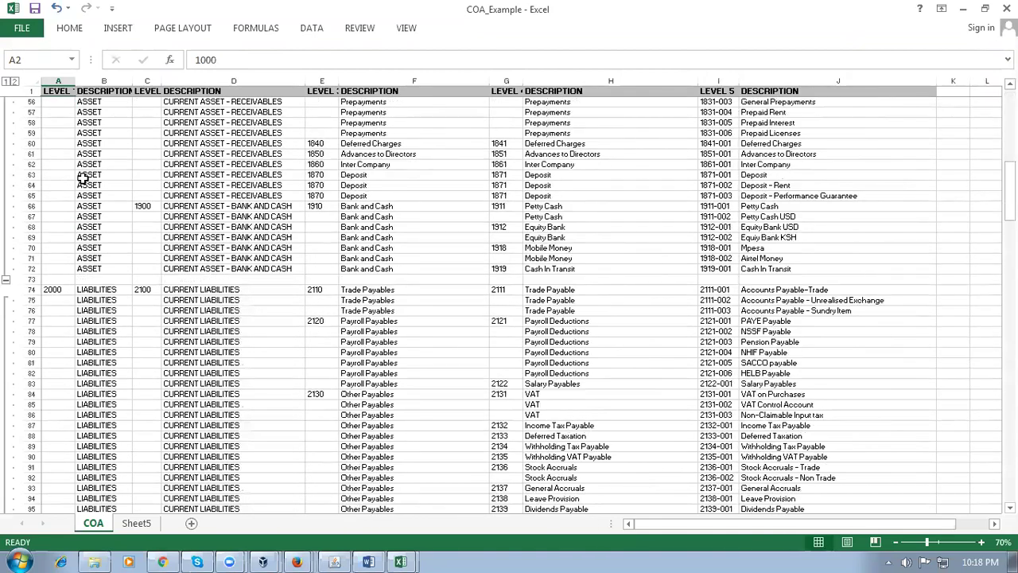
# Review liabilities code 2000 with level-2 codes 2100 Current and 2500 Non Current Liabilities
pyautogui.click(56, 289)
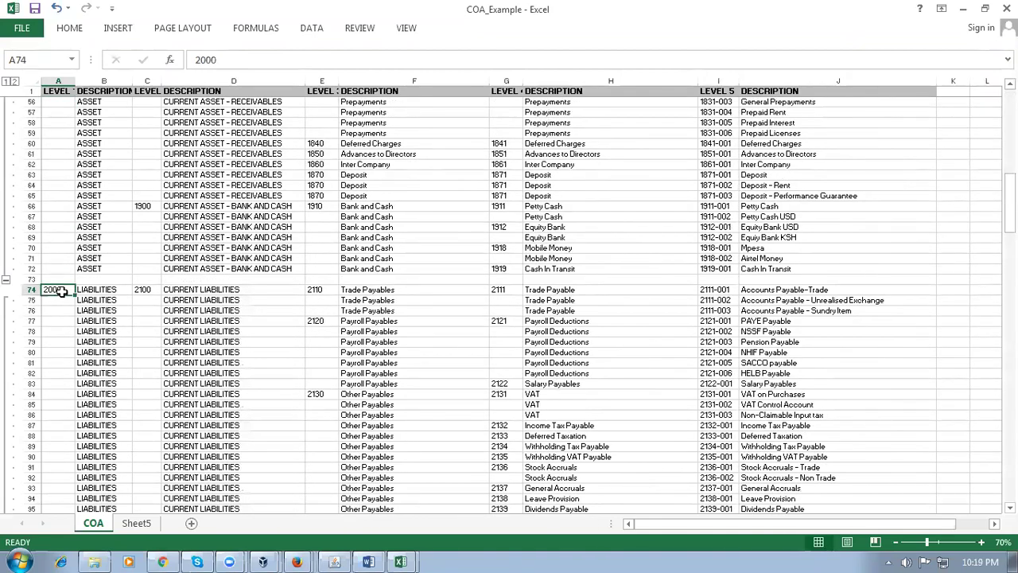
pyautogui.click(238, 290)
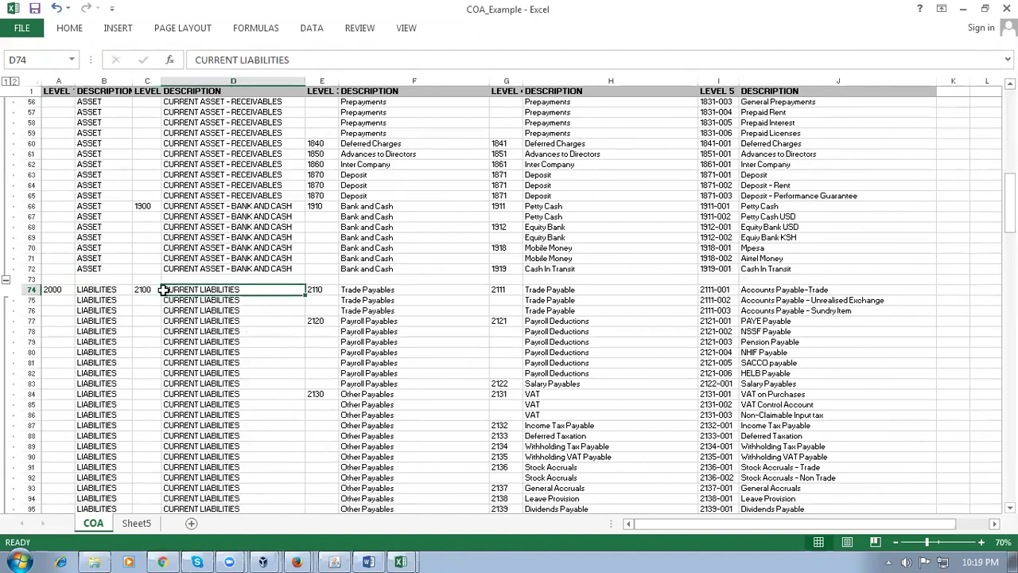
pyautogui.click(142, 290)
pyautogui.scroll(-6, 203, 318)
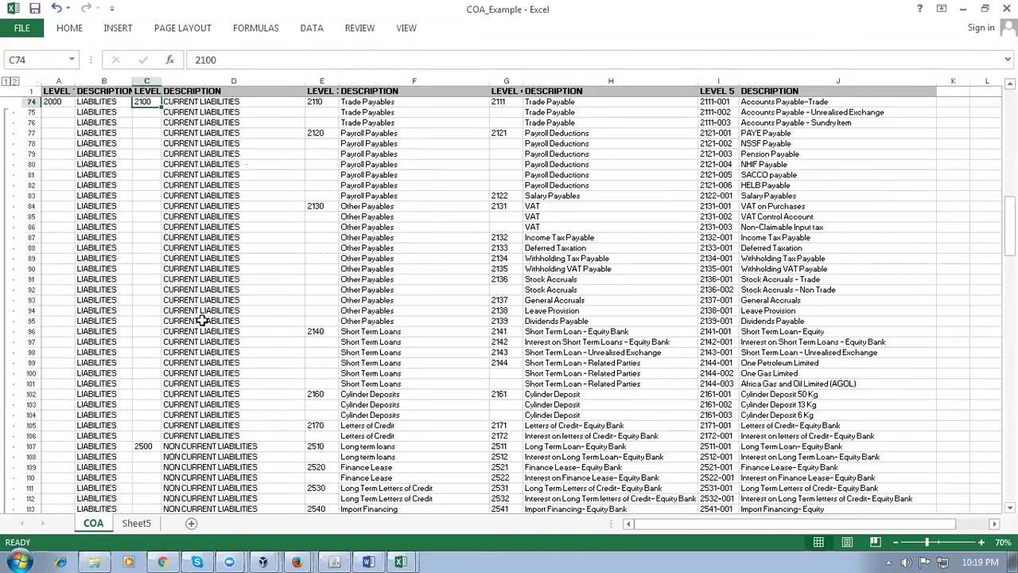
pyautogui.click(189, 447)
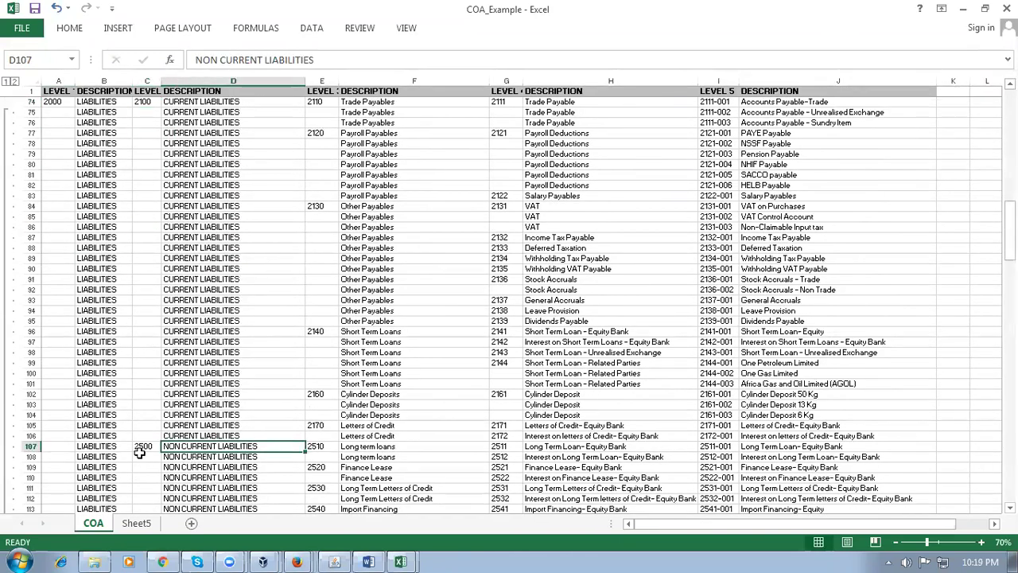
pyautogui.click(139, 447)
pyautogui.scroll(-5, 190, 449)
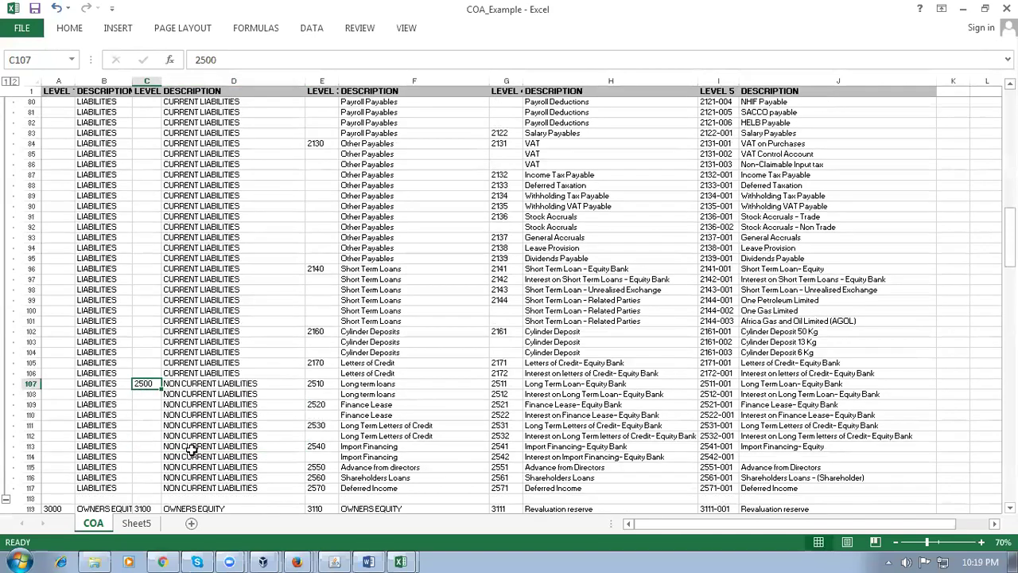
pyautogui.scroll(11, 190, 449)
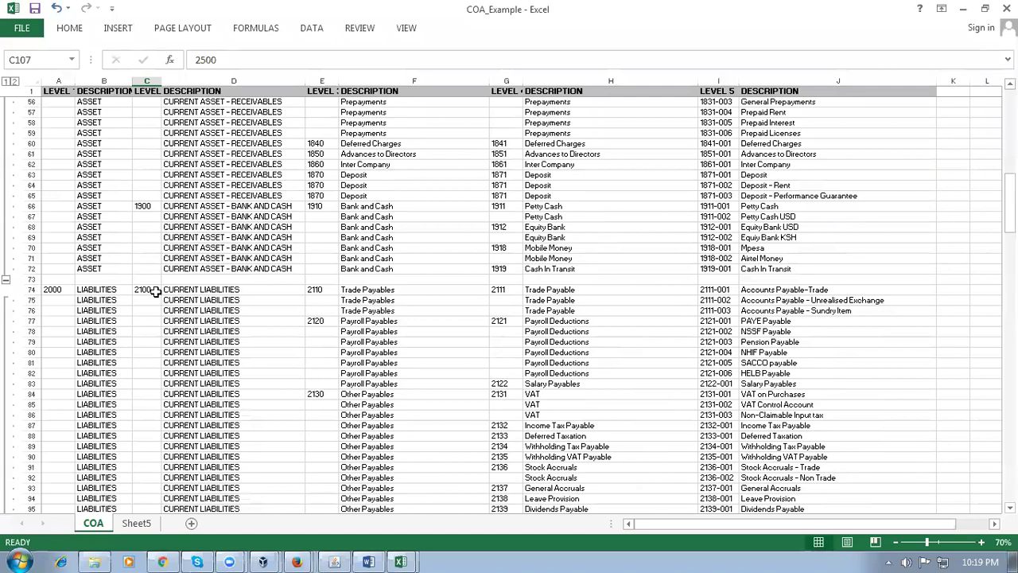
# Widen column E and review level-3 Trade Payables, 2120 Payroll Payables and Other Payables
pyautogui.moveTo(339, 81); pyautogui.dragTo(354, 81)
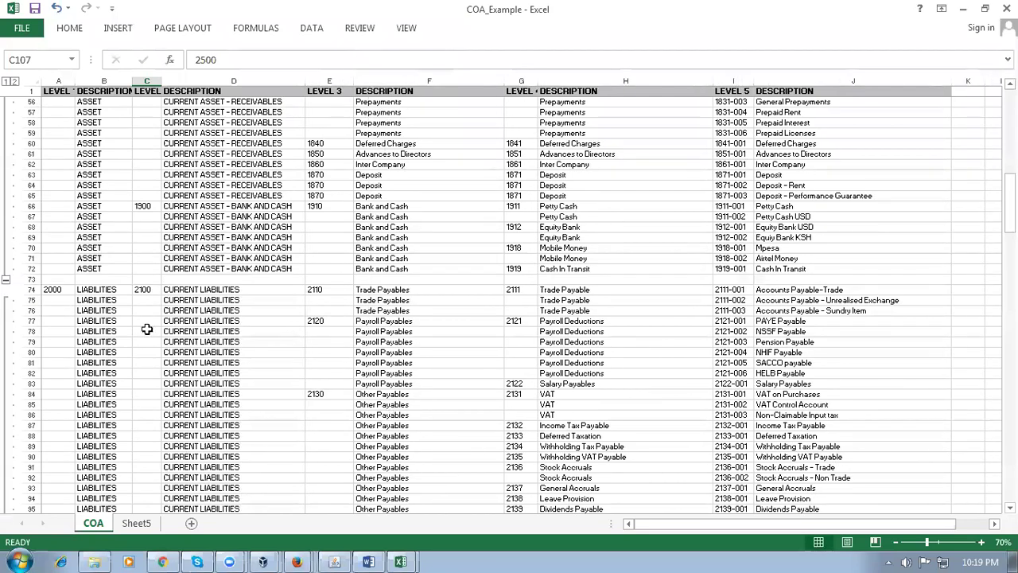
pyautogui.click(391, 293)
pyautogui.click(330, 321)
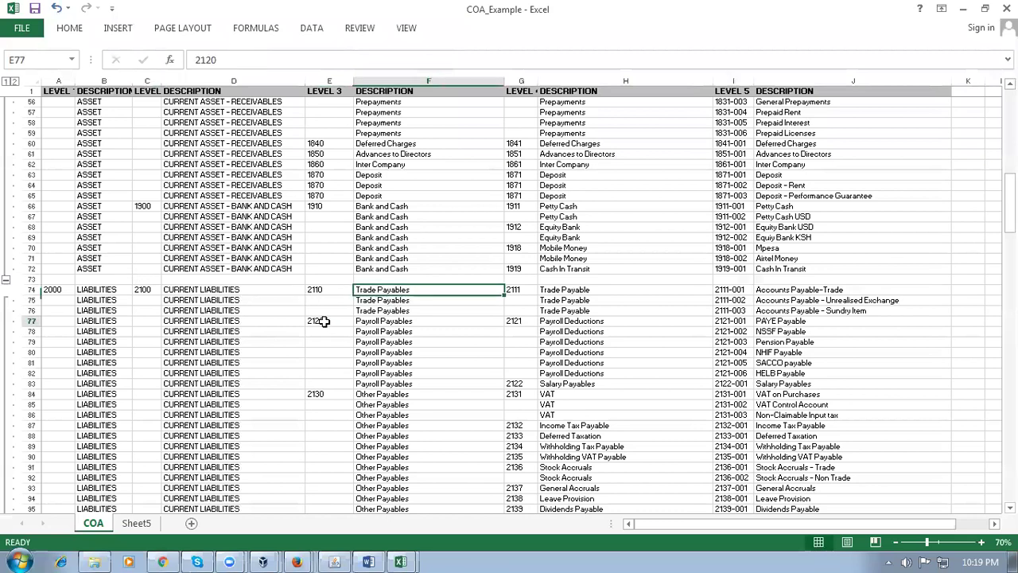
pyautogui.click(393, 324)
pyautogui.click(400, 396)
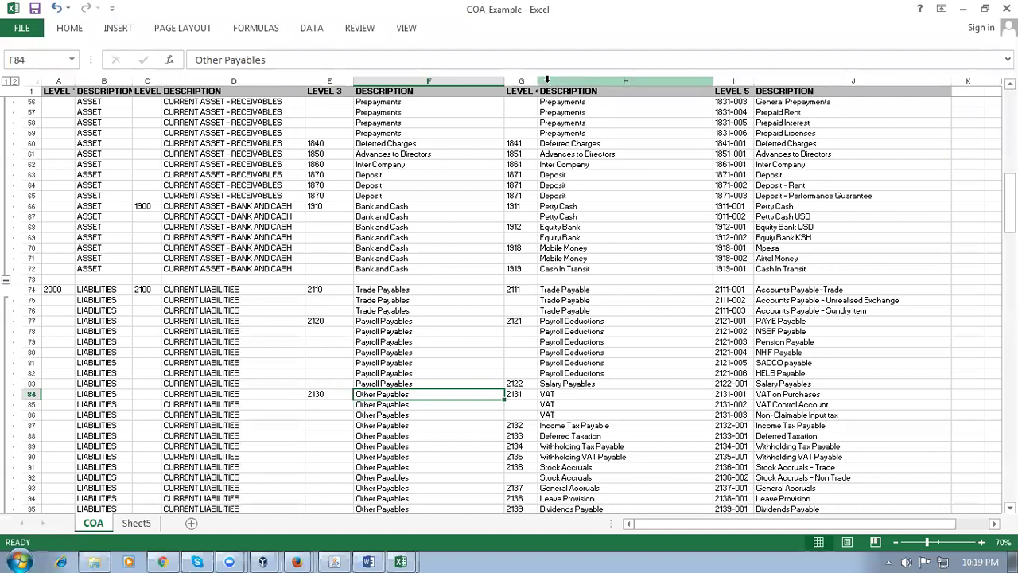
# Widen column G and review level-4 codes 2111 Trade Payable, 2121 and 2122
pyautogui.moveTo(538, 82); pyautogui.dragTo(568, 82)
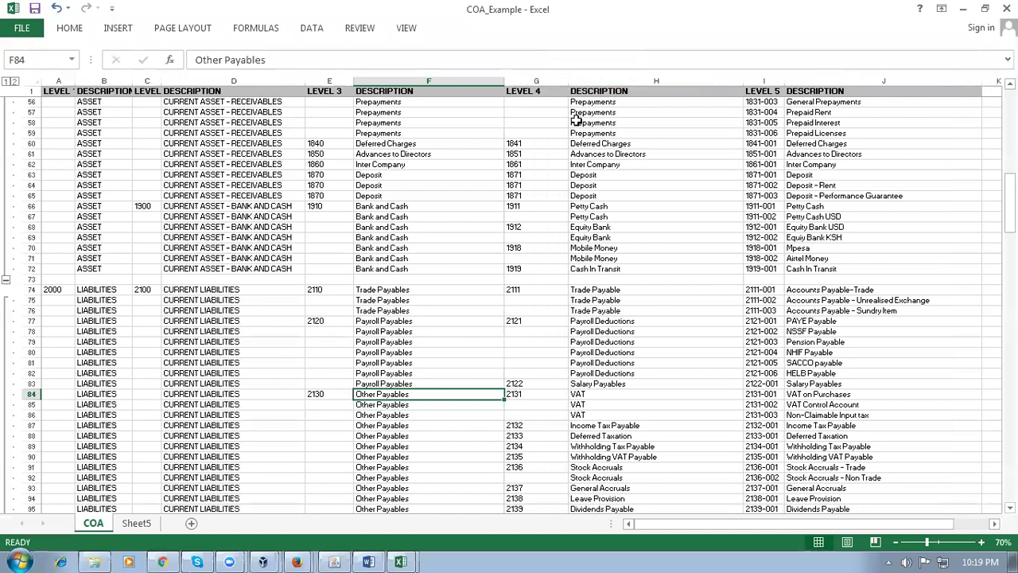
pyautogui.click(531, 289)
pyautogui.click(618, 291)
pyautogui.click(531, 322)
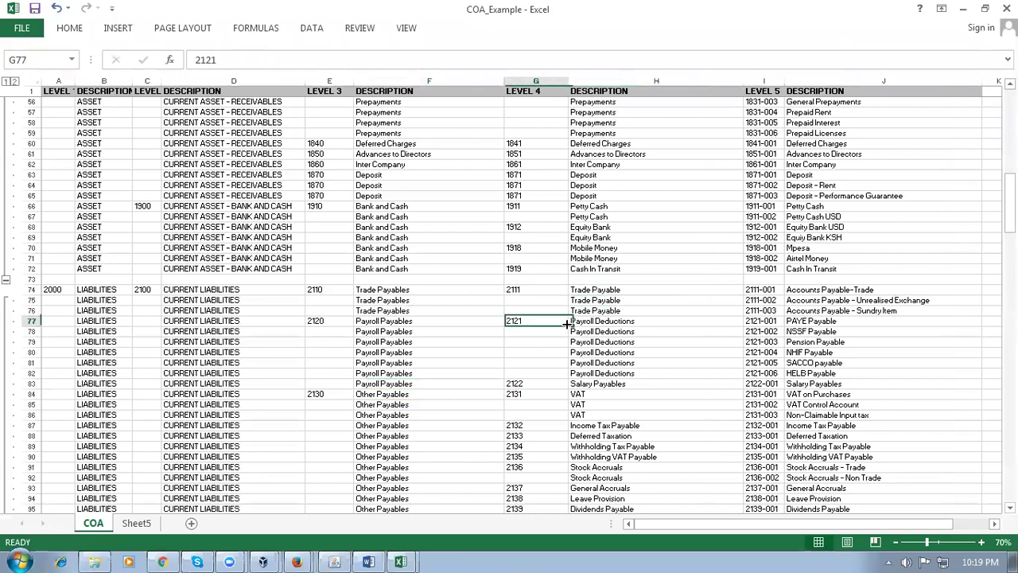
pyautogui.click(541, 384)
pyautogui.click(535, 402)
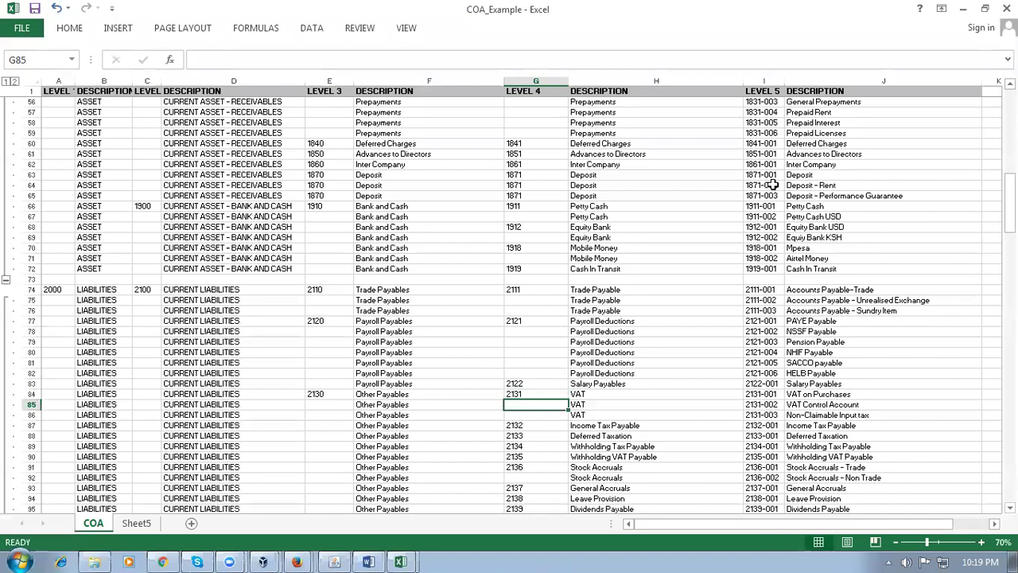
# Review level-5 account 2111-001 Accounts Payable-Trade and the Payroll Payables rows below
pyautogui.click(812, 292)
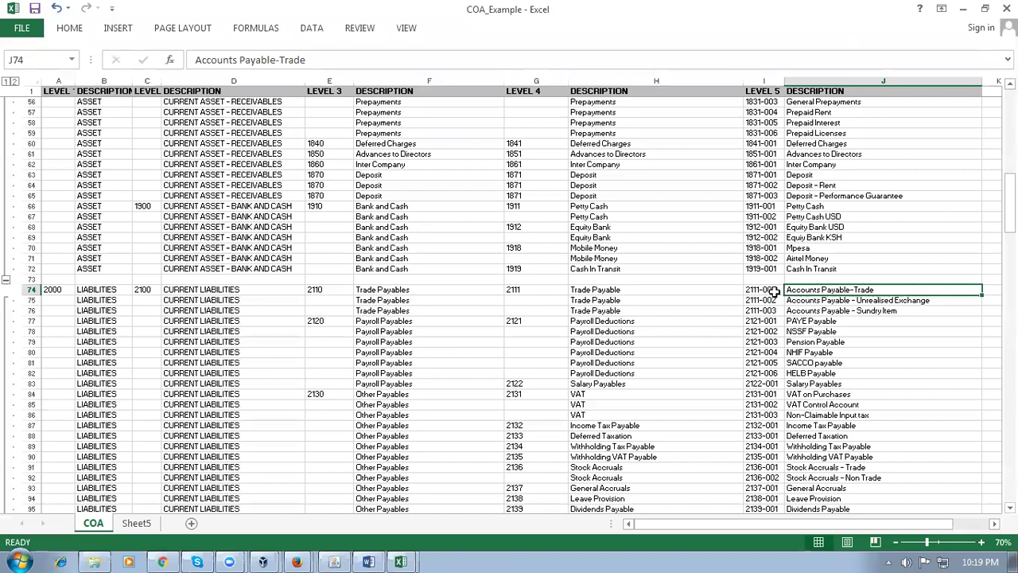
pyautogui.click(776, 292)
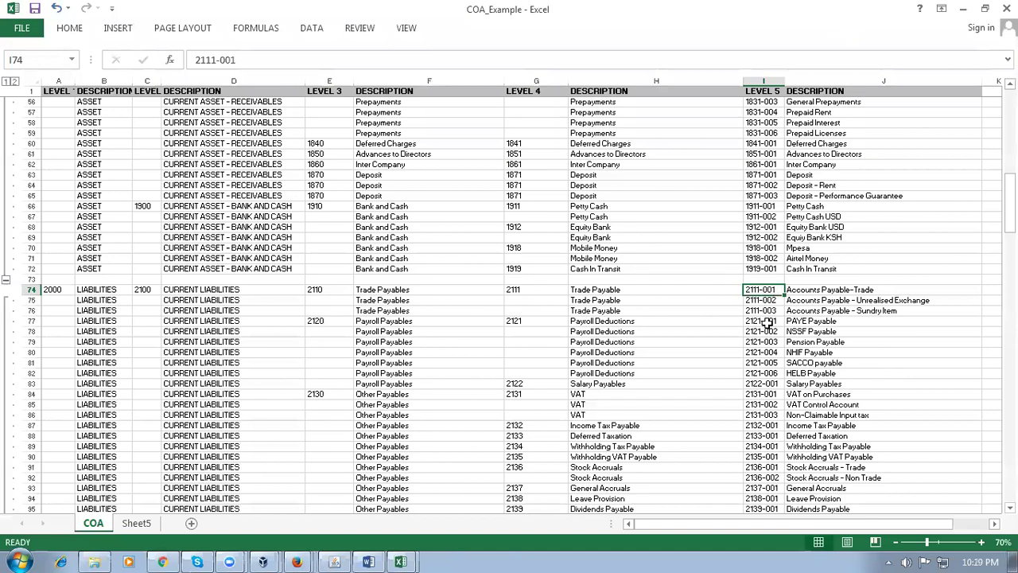
pyautogui.click(797, 291)
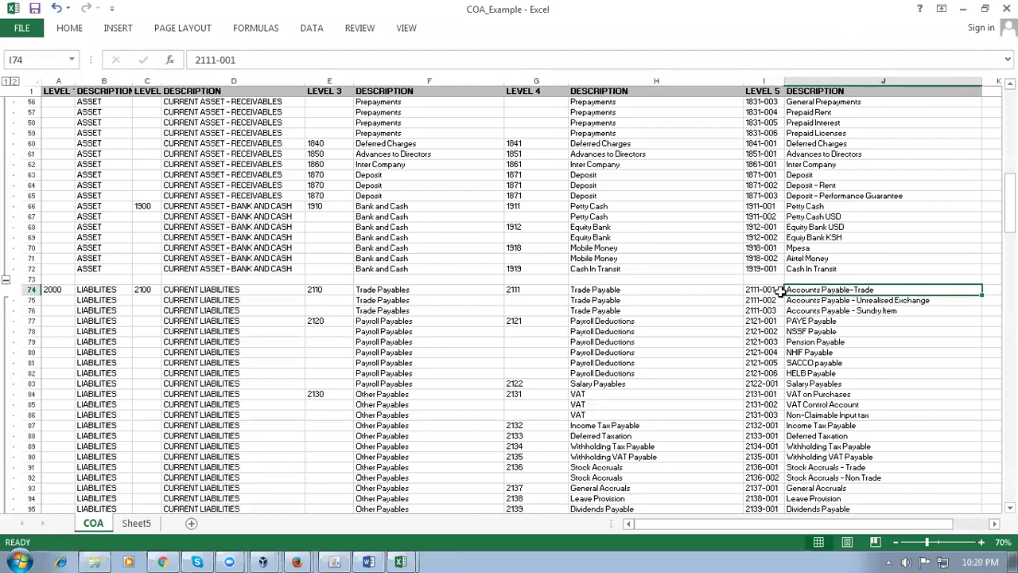
pyautogui.click(780, 291)
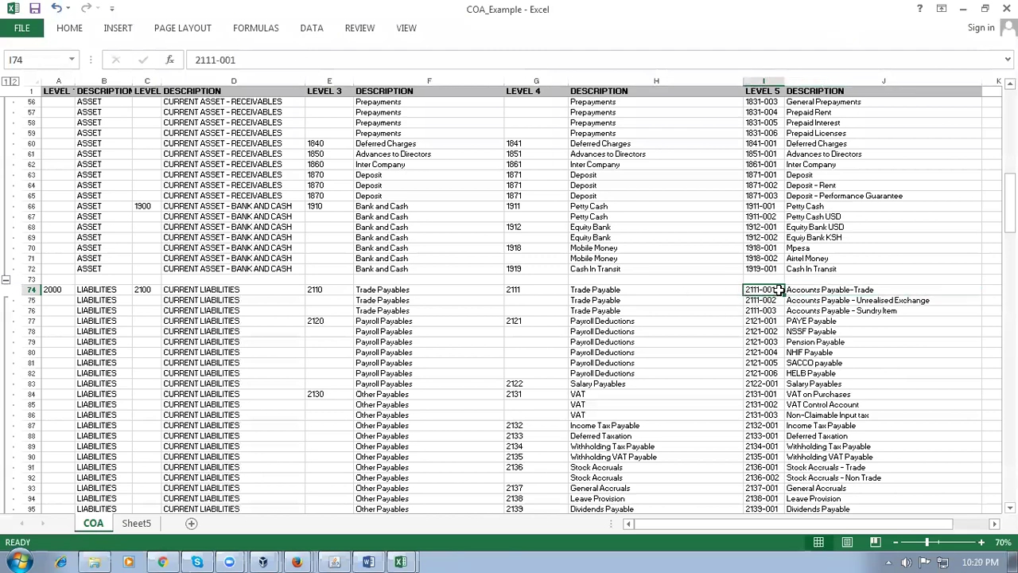
pyautogui.click(455, 336)
pyautogui.scroll(-13, 453, 338)
pyautogui.scroll(-20, 452, 340)
pyautogui.scroll(-20, 451, 340)
pyautogui.scroll(-4, 452, 339)
pyautogui.scroll(10, 451, 340)
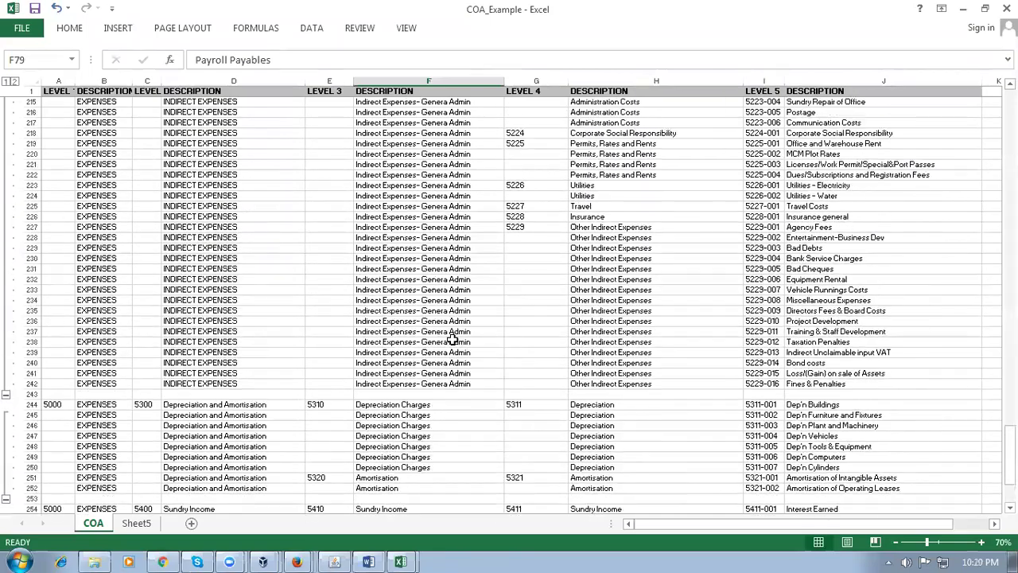
pyautogui.scroll(20, 452, 339)
pyautogui.scroll(20, 452, 339)
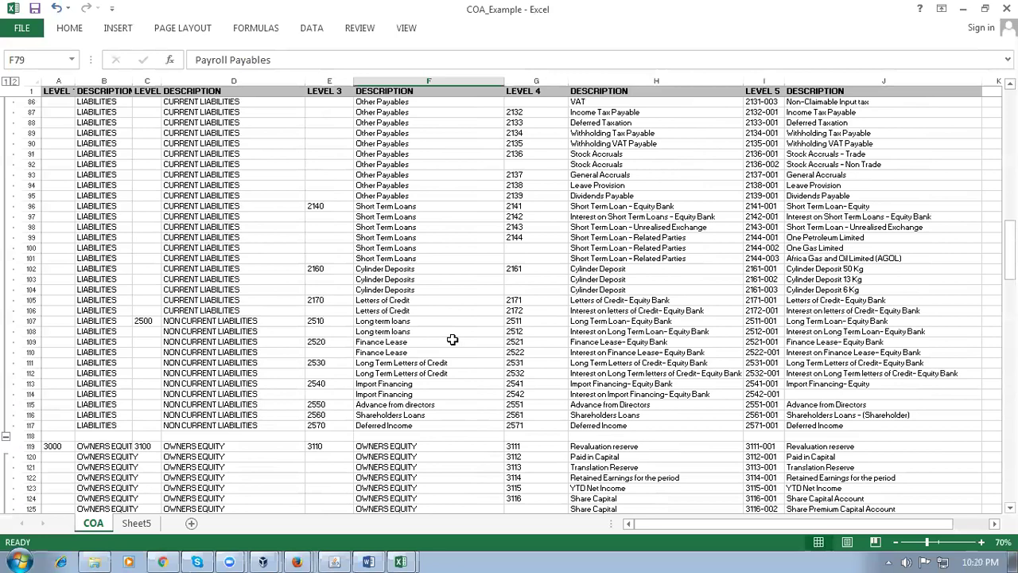
pyautogui.scroll(10, 451, 340)
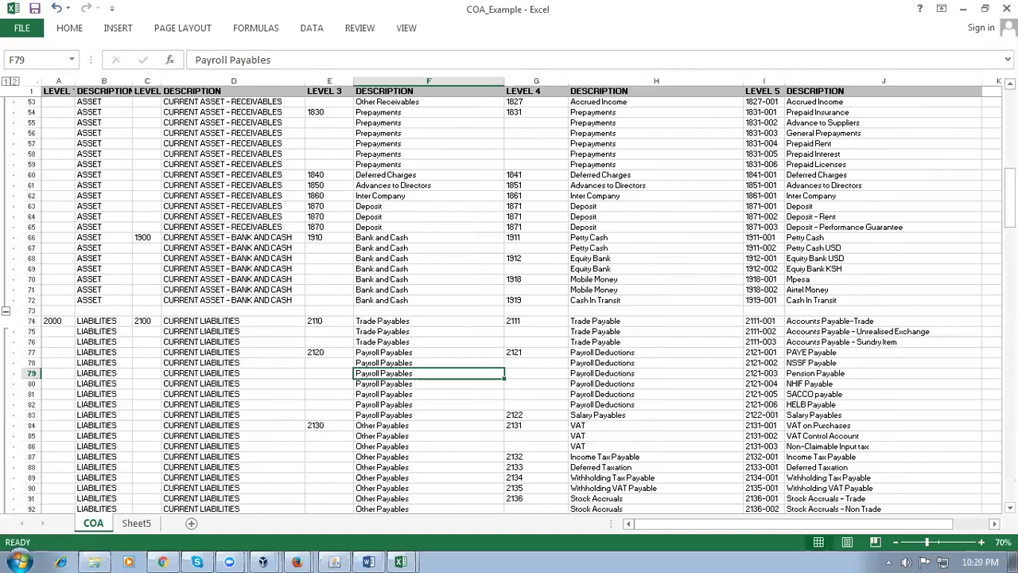
# Discard changes to COA_Example and open the Account Entries_All Modules workbook from Explorer
pyautogui.click(1006, 9)
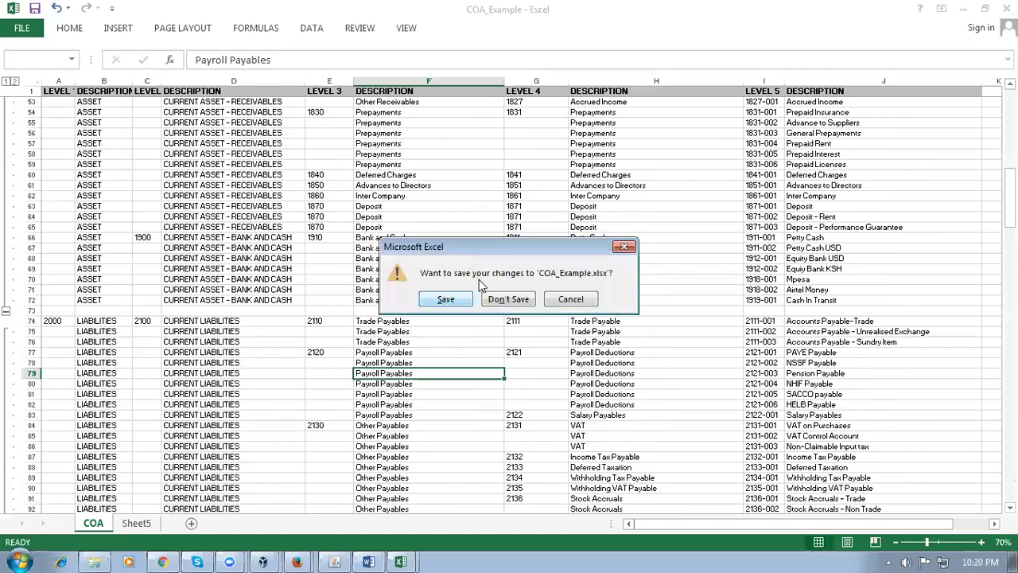
pyautogui.click(508, 300)
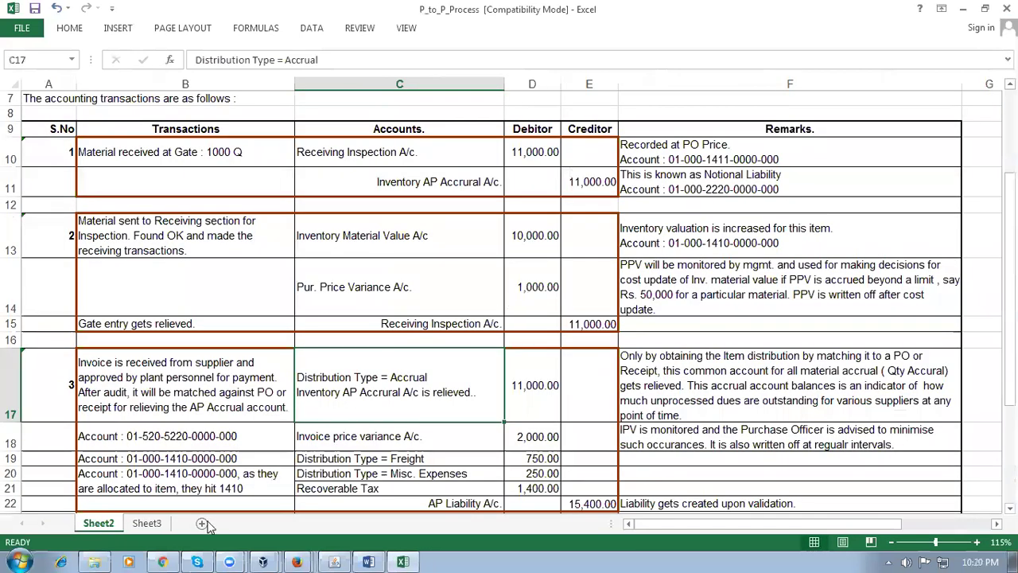
pyautogui.click(104, 558)
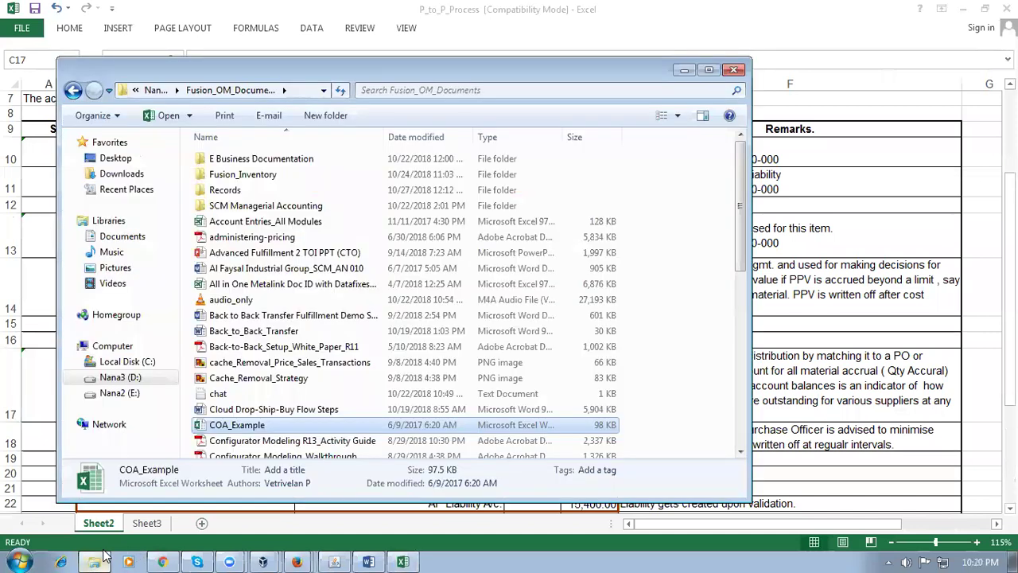
pyautogui.click(318, 316)
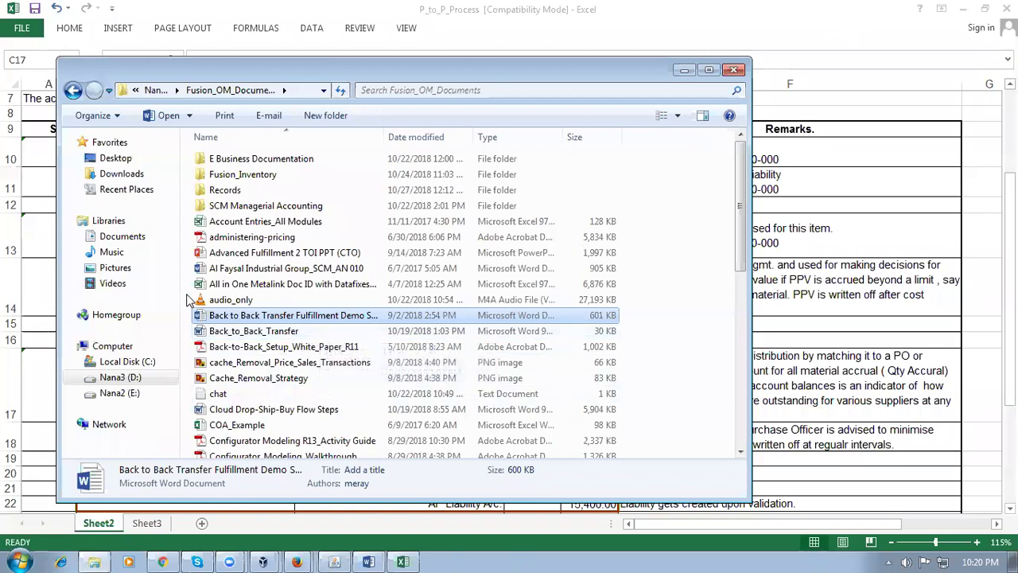
pyautogui.click(268, 380)
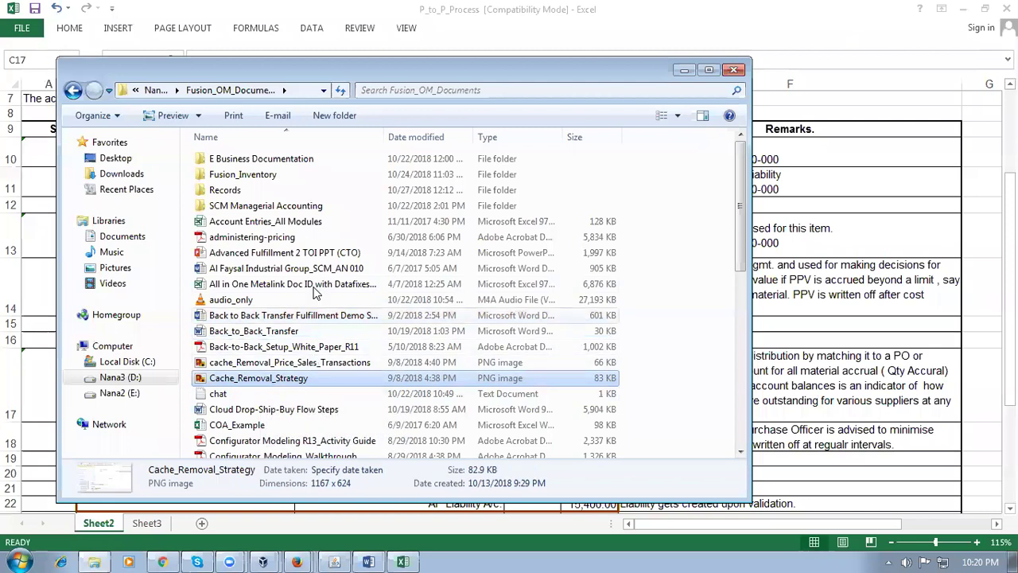
pyautogui.click(302, 223)
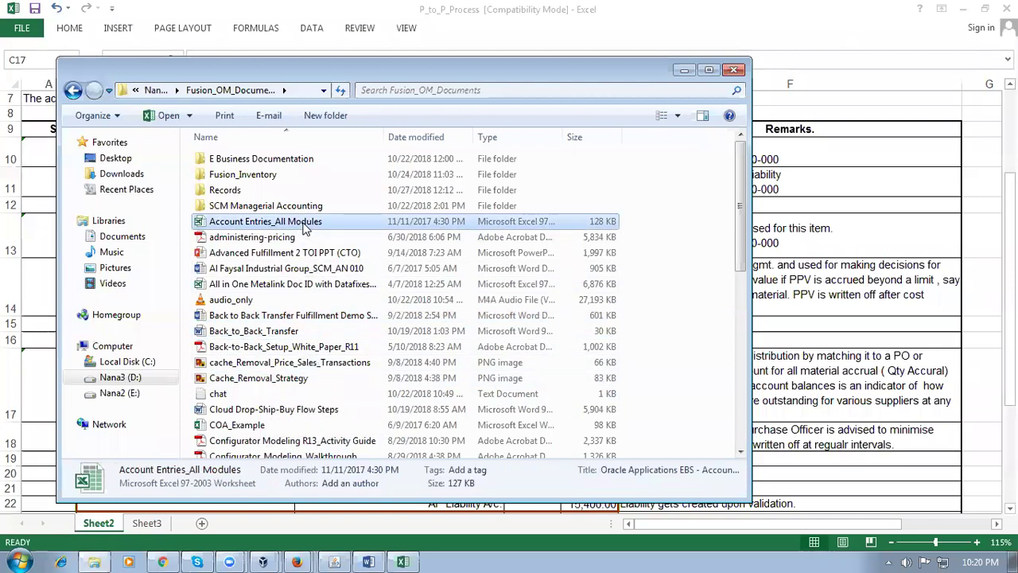
pyautogui.doubleClick(306, 225)
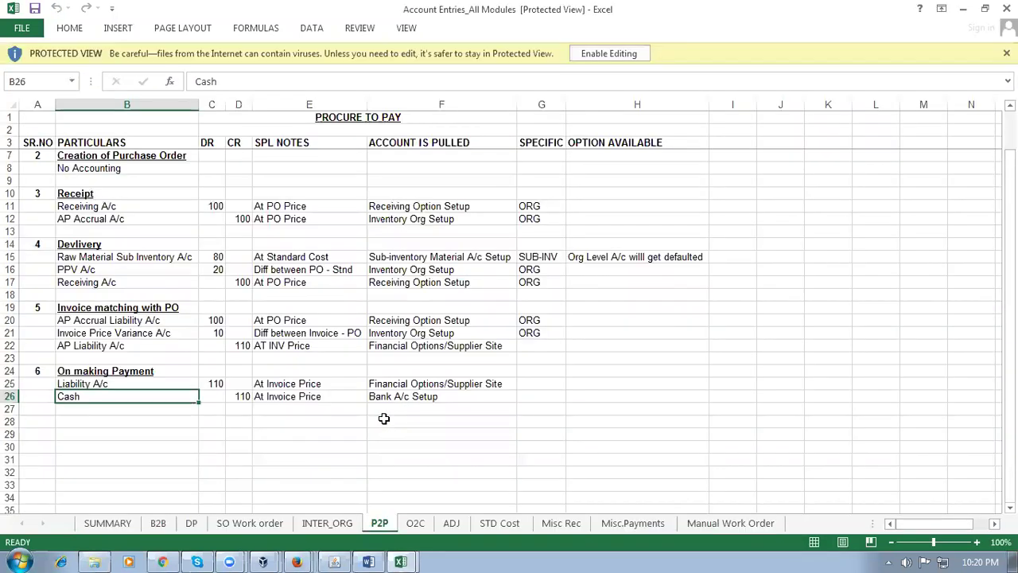
# Enable editing and walk through P2P entries: Receiving, AP Accrual, PPV, IPV, AP Liability, Cash
pyautogui.click(616, 56)
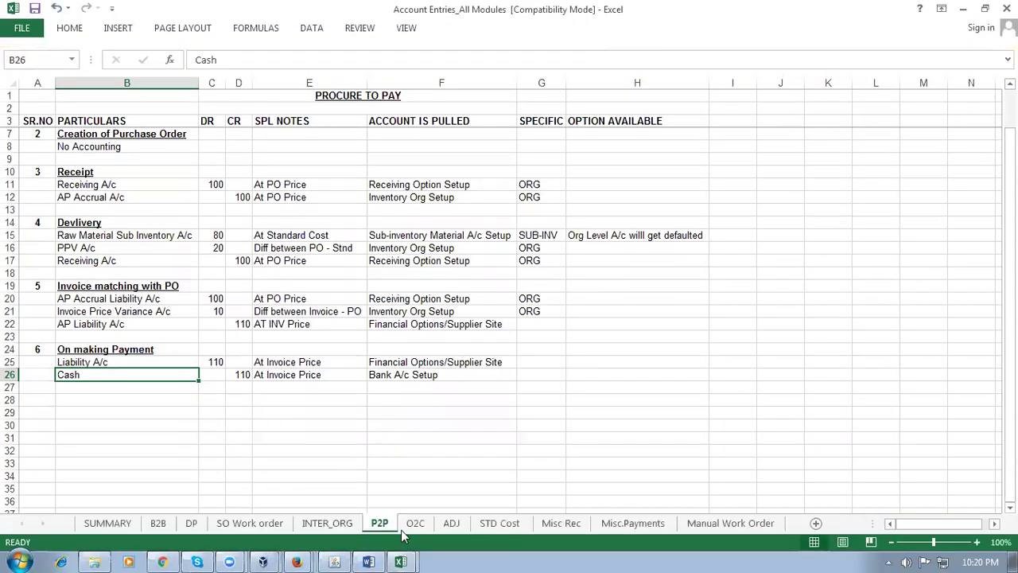
pyautogui.scroll(1, 80, 389)
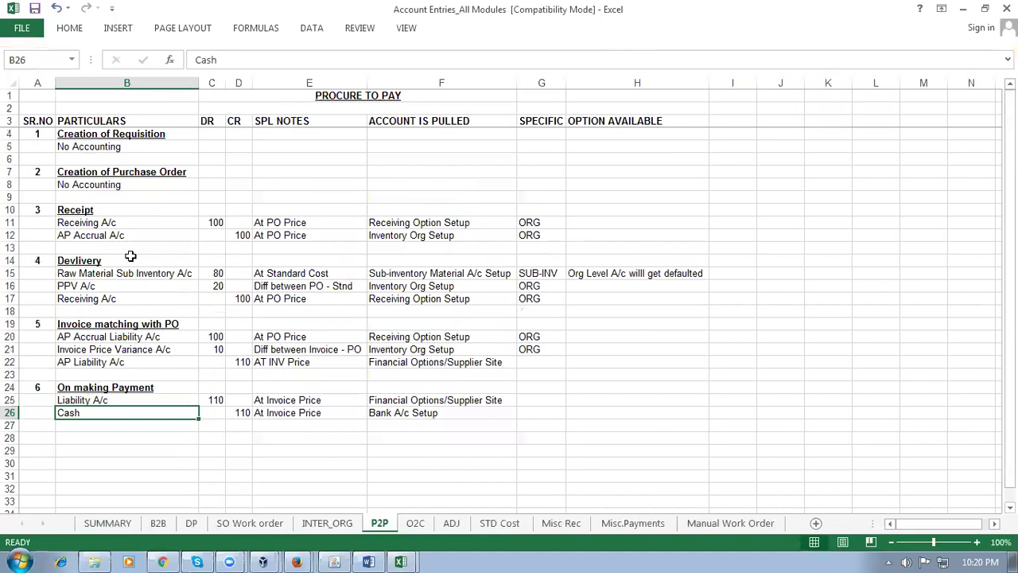
pyautogui.click(119, 223)
pyautogui.click(134, 234)
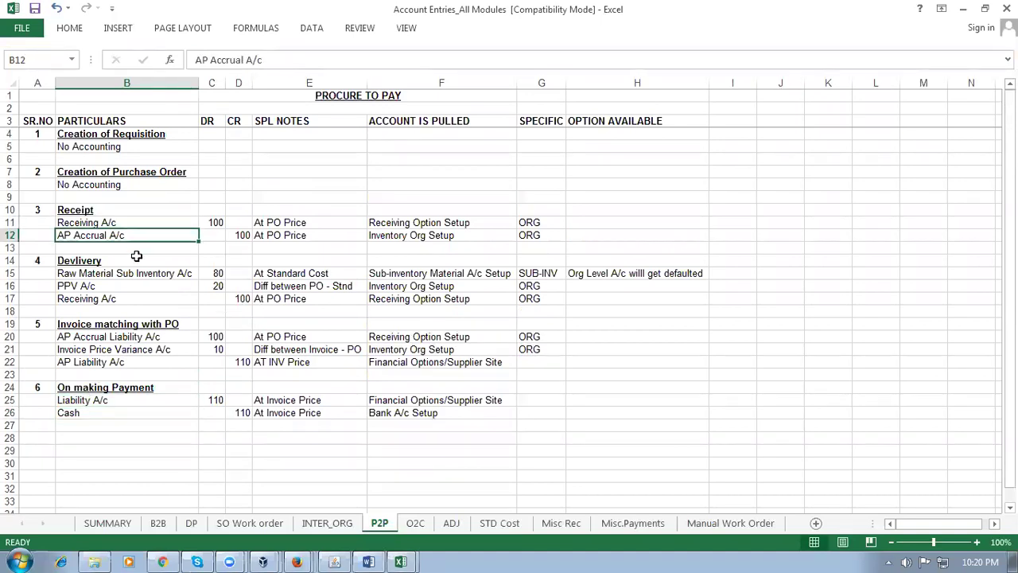
pyautogui.click(135, 274)
pyautogui.click(132, 286)
pyautogui.click(132, 298)
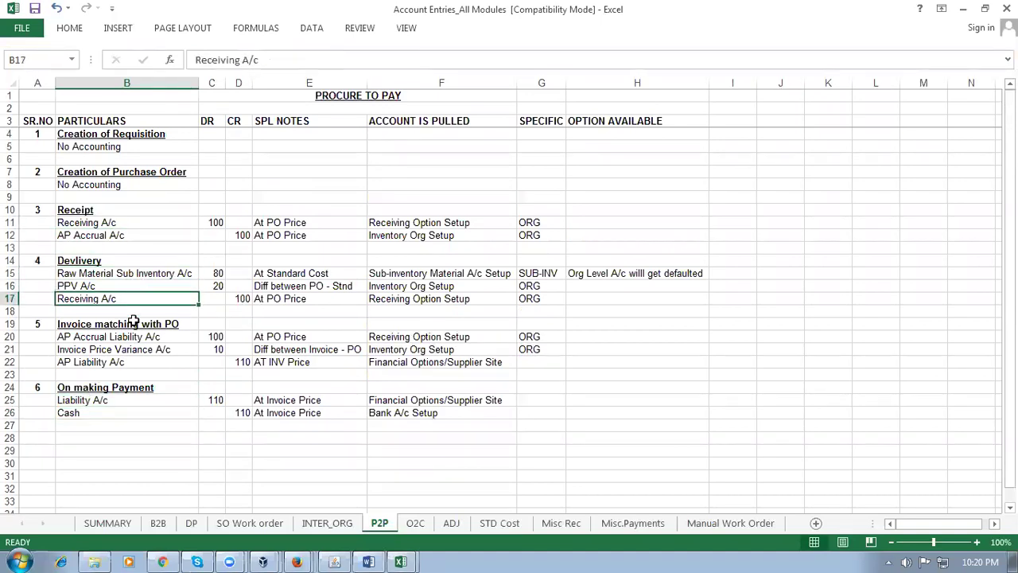
pyautogui.click(137, 337)
pyautogui.click(138, 350)
pyautogui.click(139, 363)
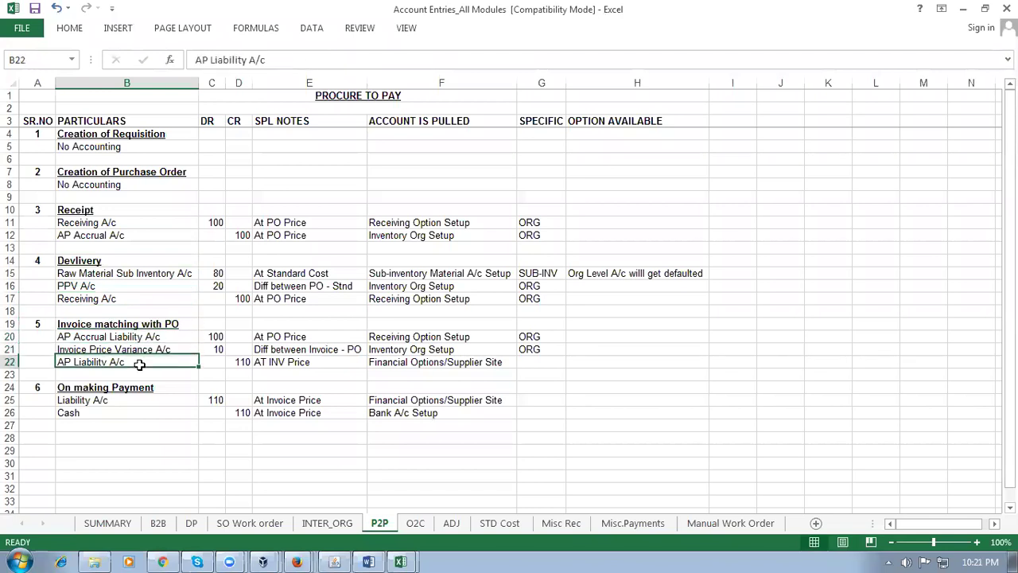
pyautogui.click(148, 399)
pyautogui.click(147, 411)
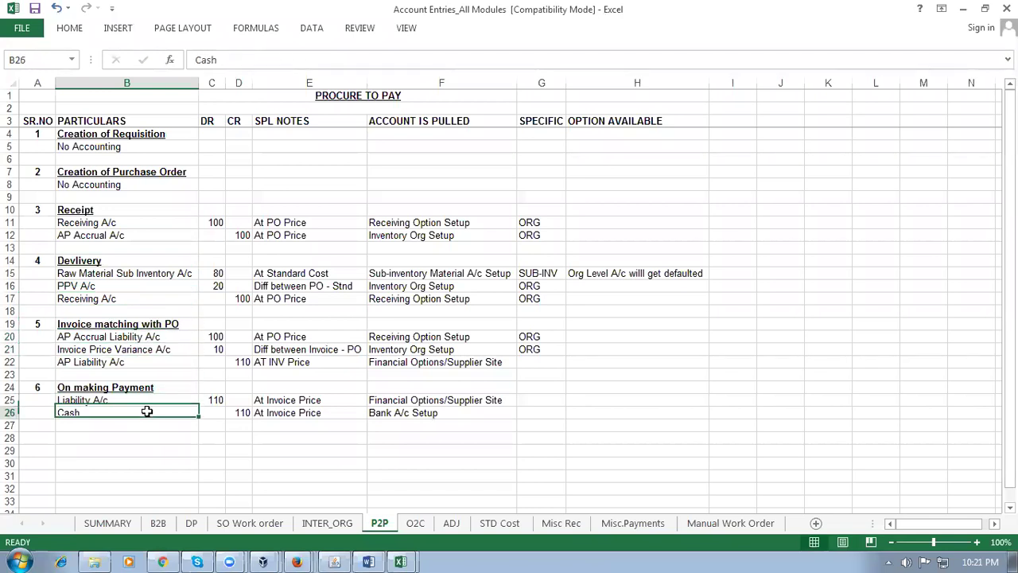
# Review the B2B back-to-back entries sheet, stretching its print area down a few rows
pyautogui.click(159, 524)
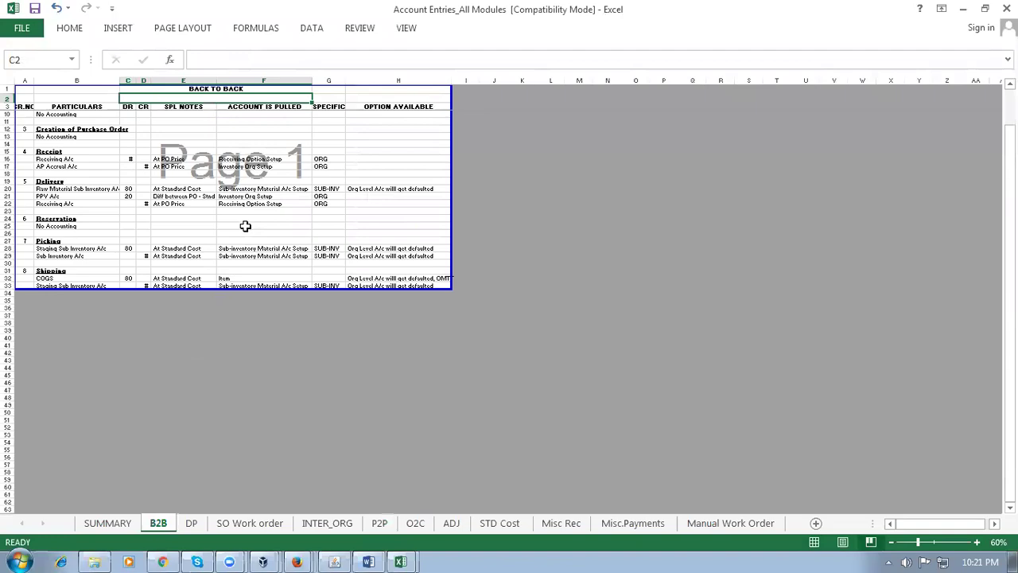
pyautogui.scroll(6, 244, 227)
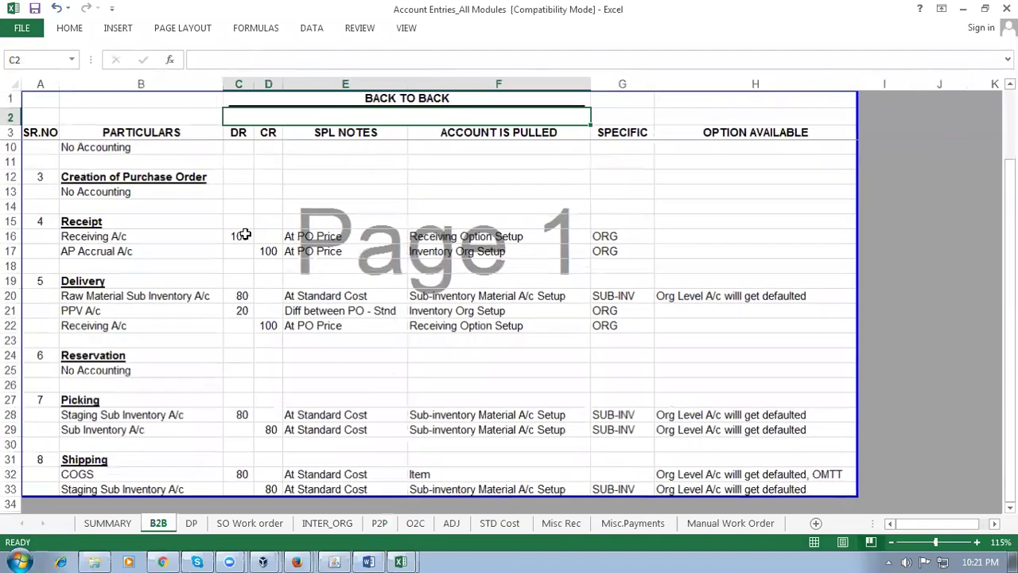
pyautogui.scroll(-3, 237, 289)
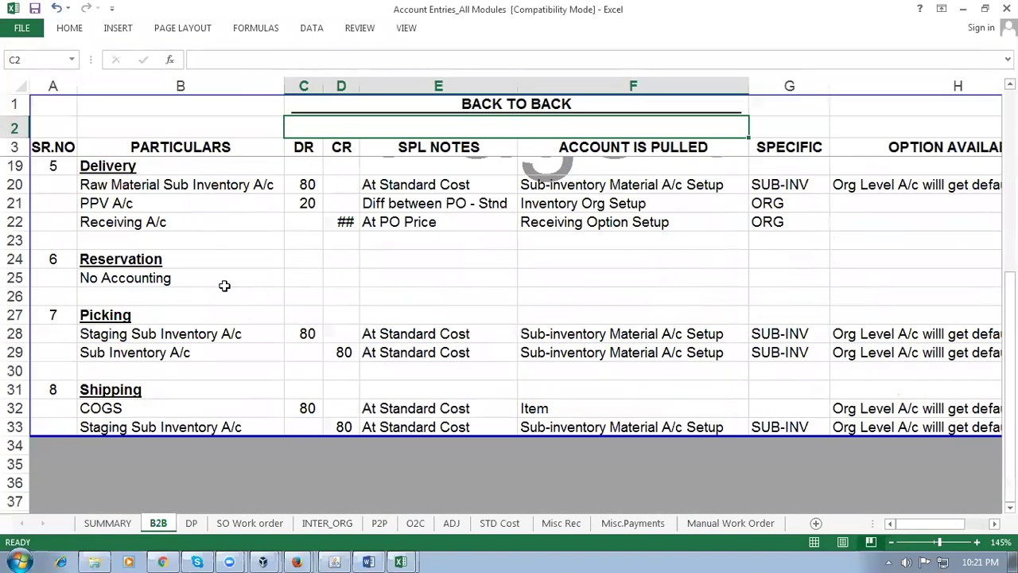
pyautogui.moveTo(335, 435); pyautogui.dragTo(335, 503)
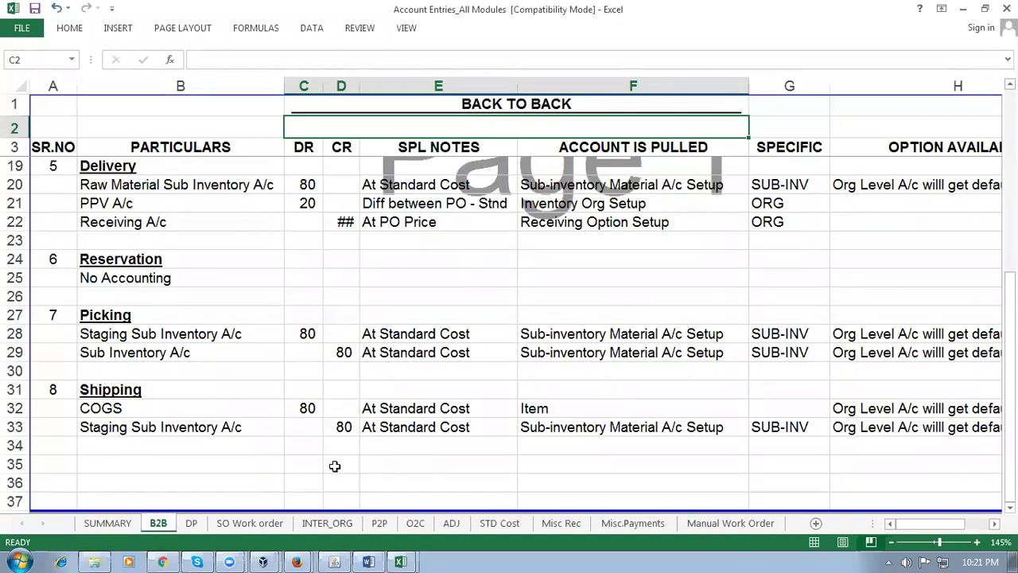
pyautogui.scroll(2, 344, 421)
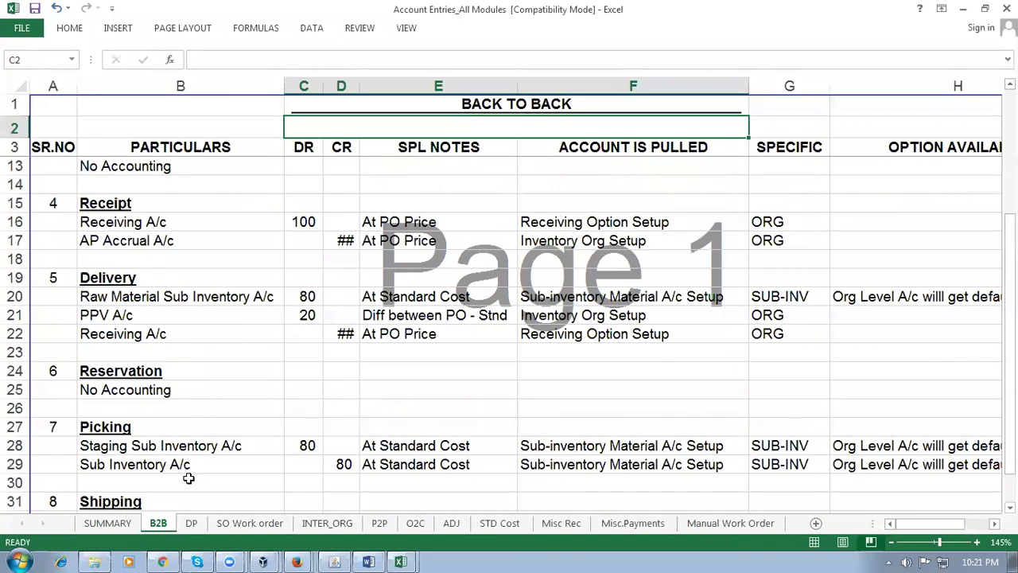
# Review the DP drop ship, SO Work order and INTER_ORG entries sheets
pyautogui.click(192, 523)
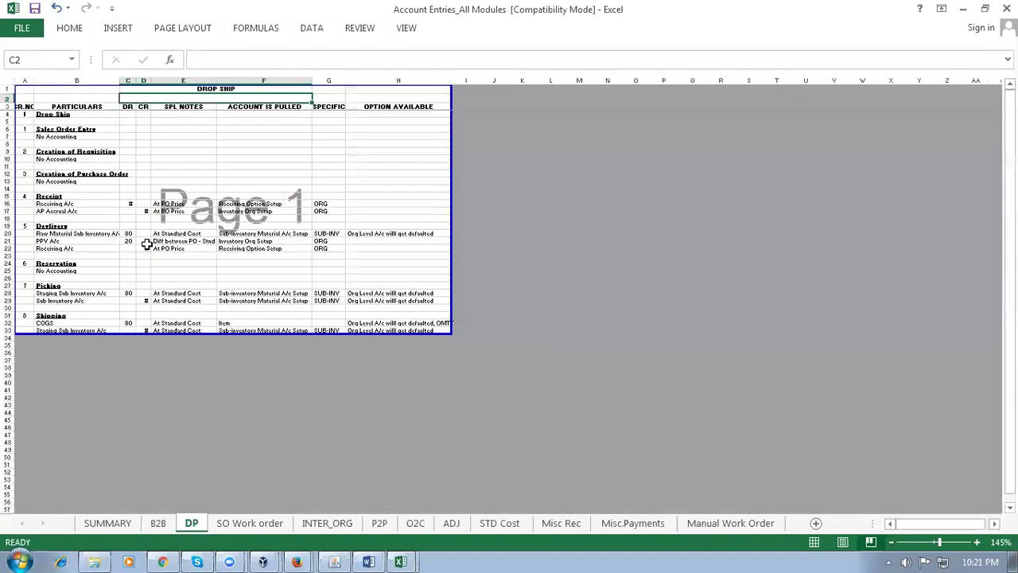
pyautogui.scroll(3, 146, 238)
pyautogui.click(268, 524)
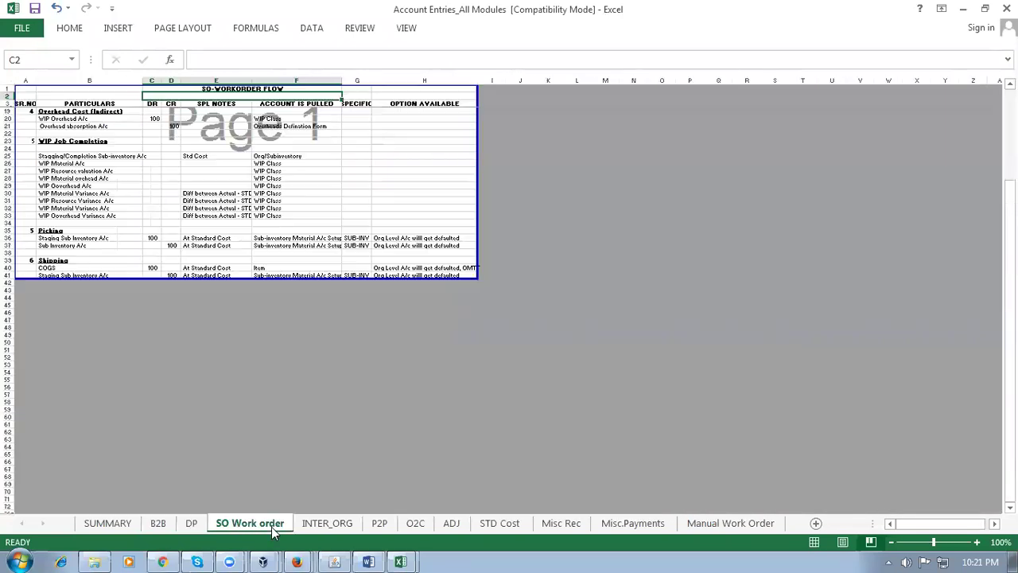
pyautogui.scroll(3, 261, 400)
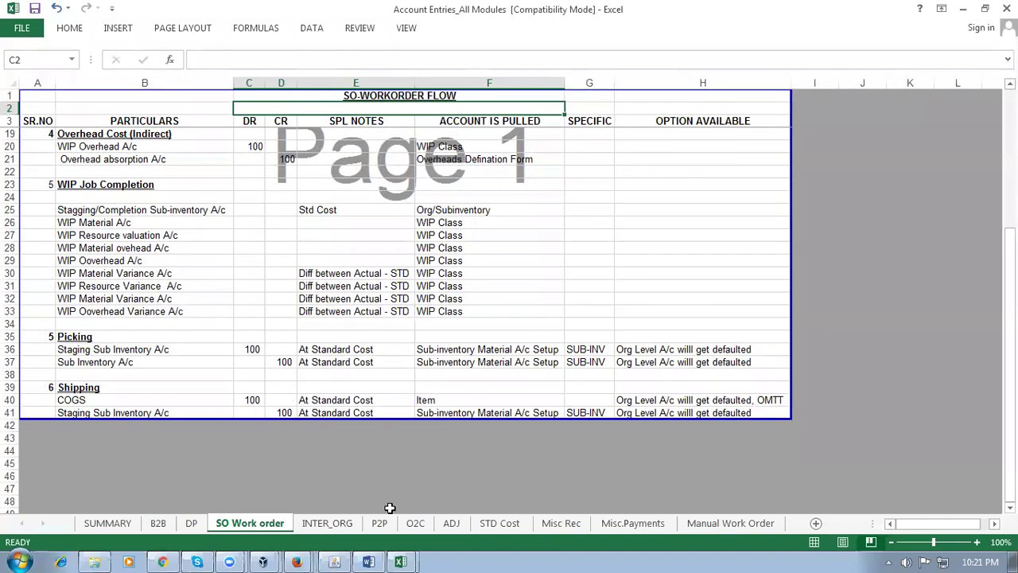
pyautogui.click(336, 531)
pyautogui.scroll(3, 248, 335)
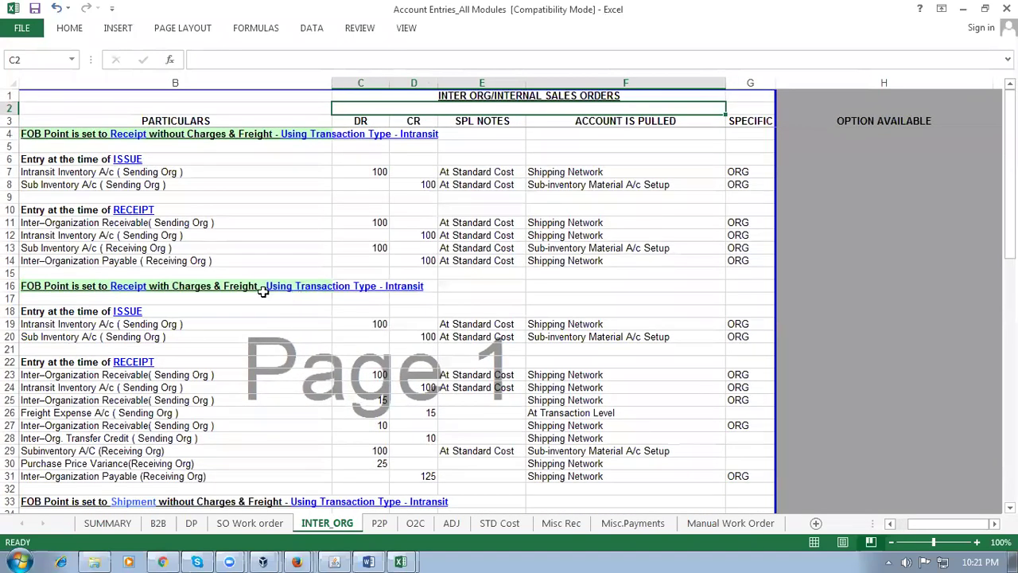
# Select Cost Management as the subledger application and save and close
pyautogui.click(162, 561)
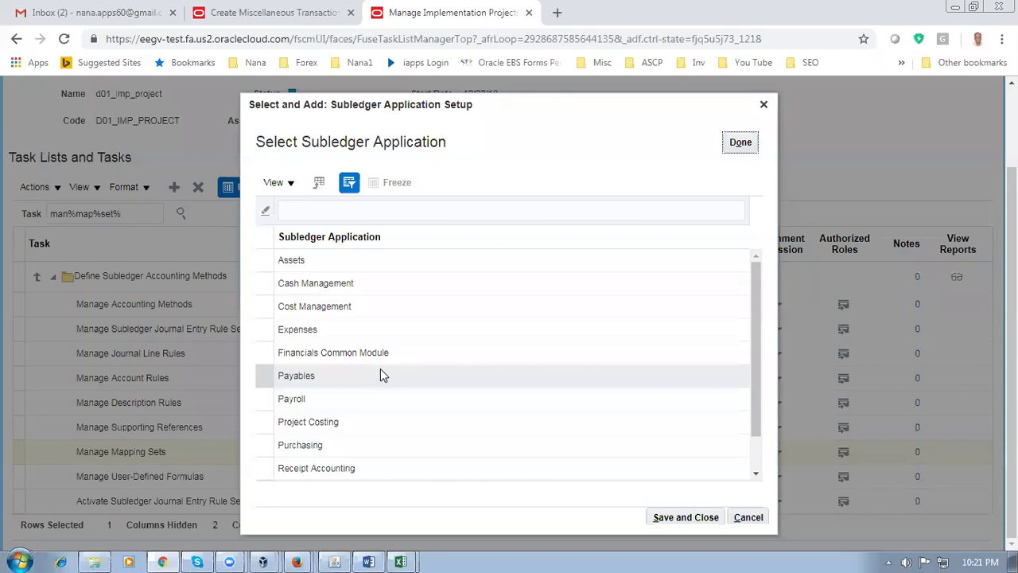
pyautogui.click(258, 305)
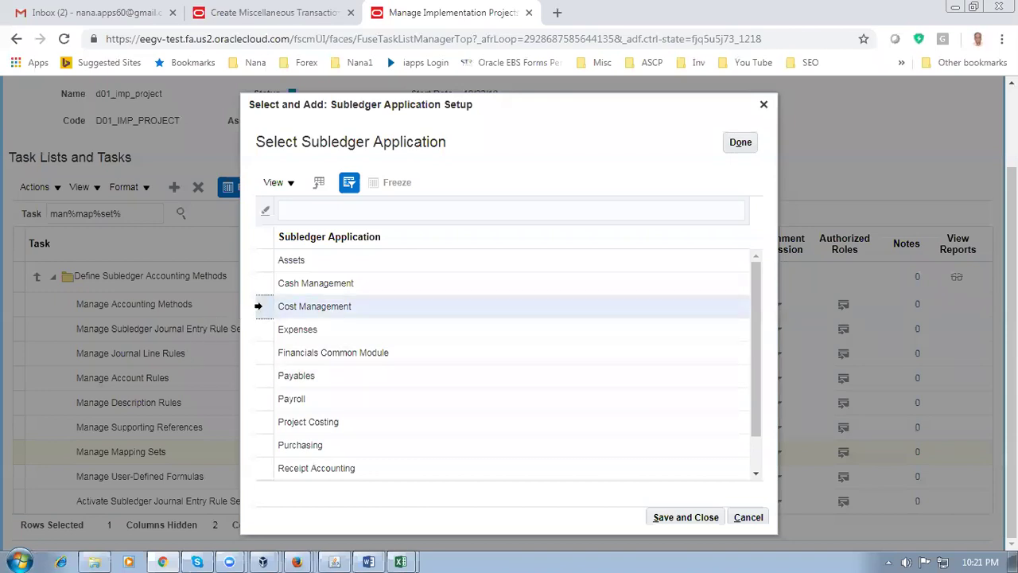
pyautogui.click(674, 518)
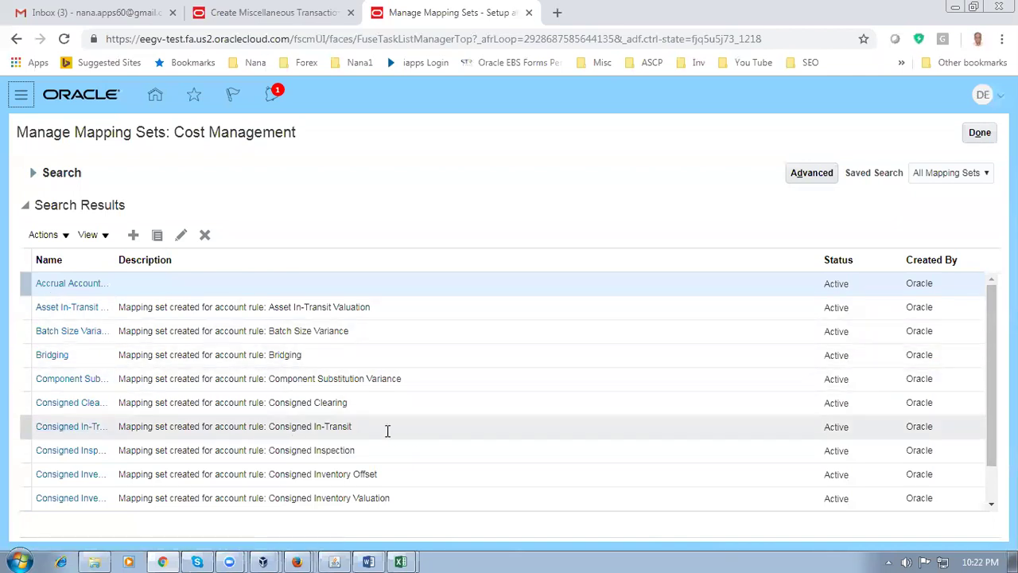
# Widen the Name column and scroll the mapping sets from Freight Absorption to Work in Process Bridging
pyautogui.moveTo(991, 357); pyautogui.dragTo(991, 378)
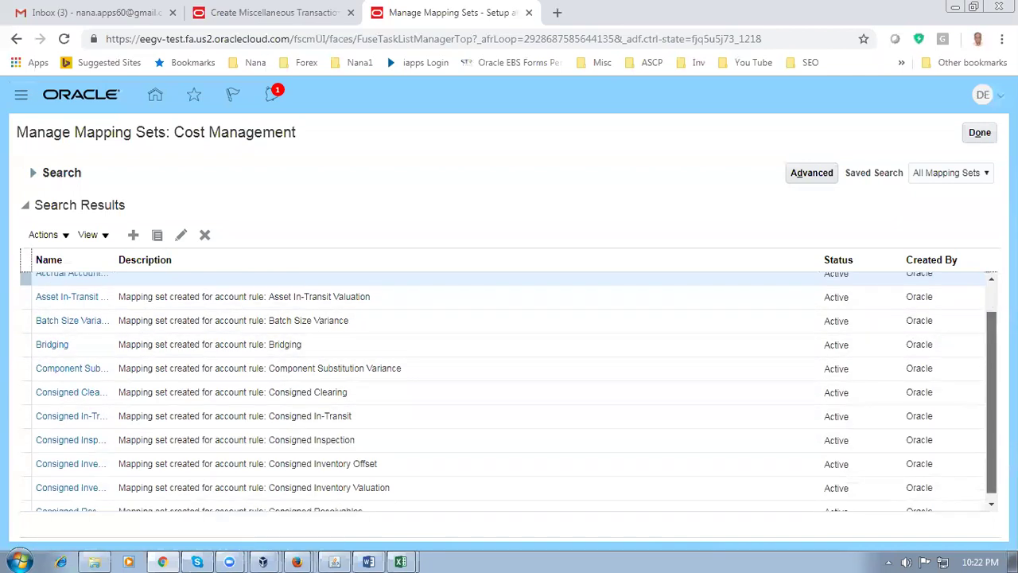
pyautogui.scroll(-1, 364, 429)
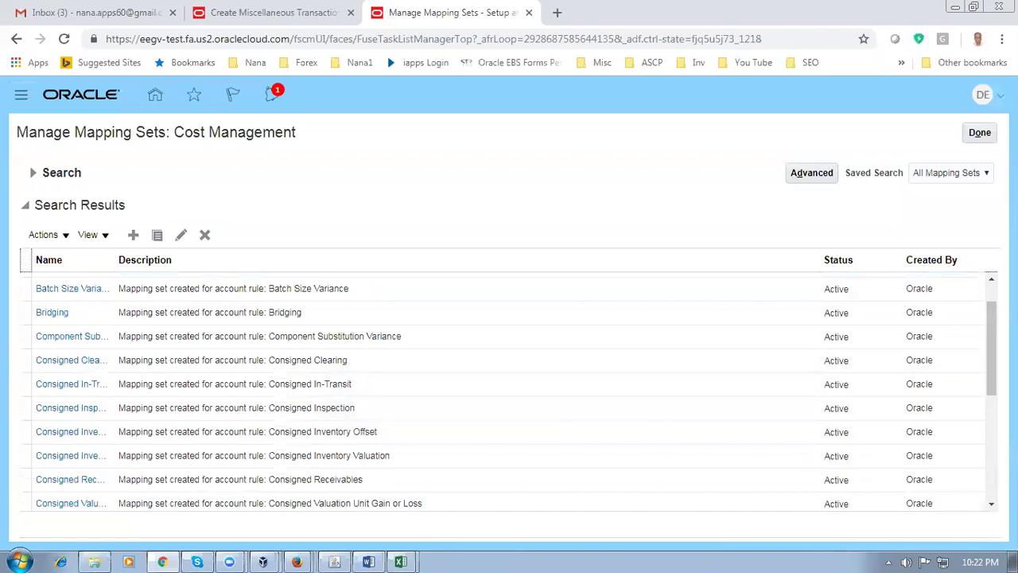
pyautogui.scroll(-3, 357, 465)
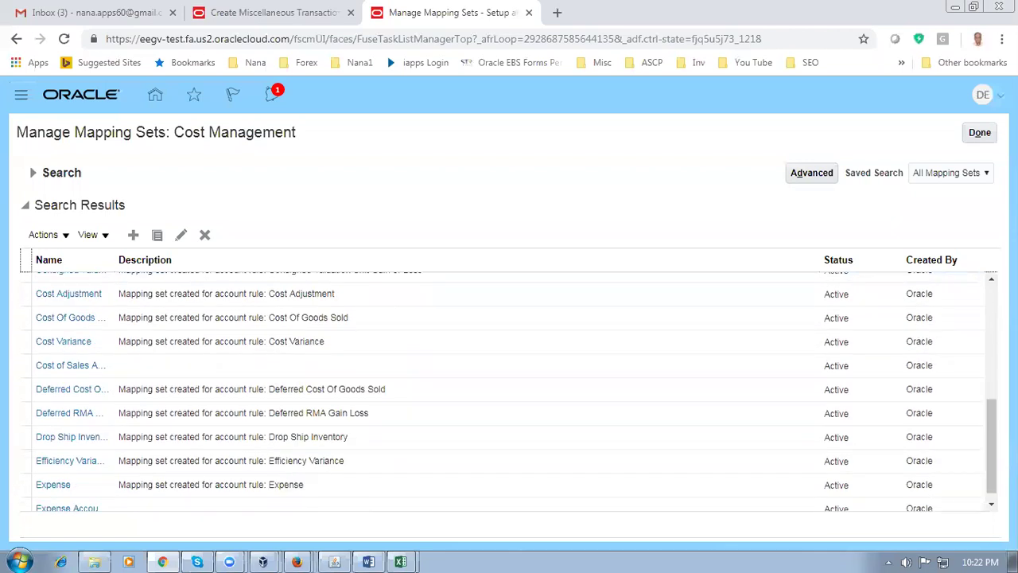
pyautogui.moveTo(116, 263); pyautogui.dragTo(193, 263)
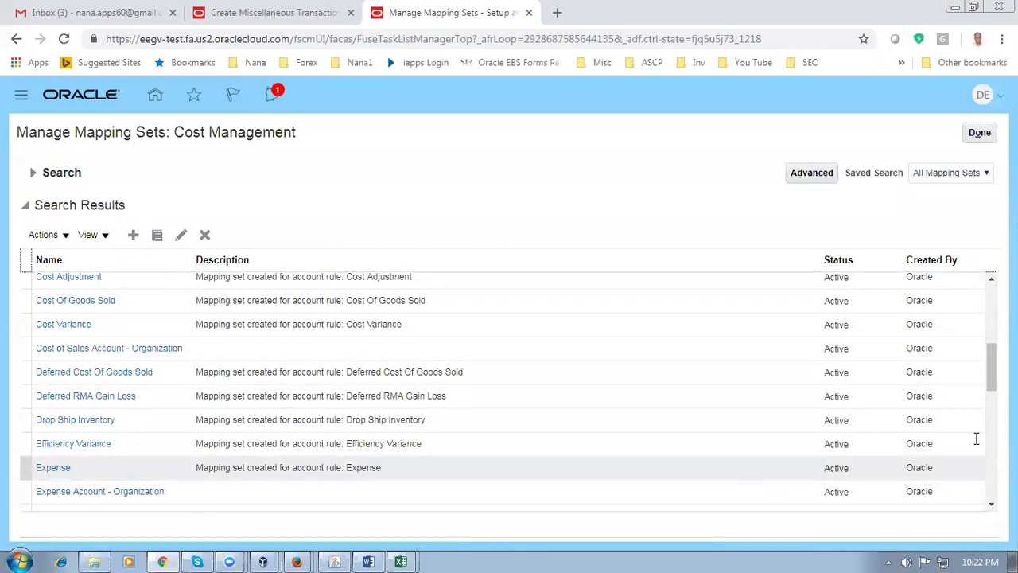
pyautogui.scroll(-4, 976, 438)
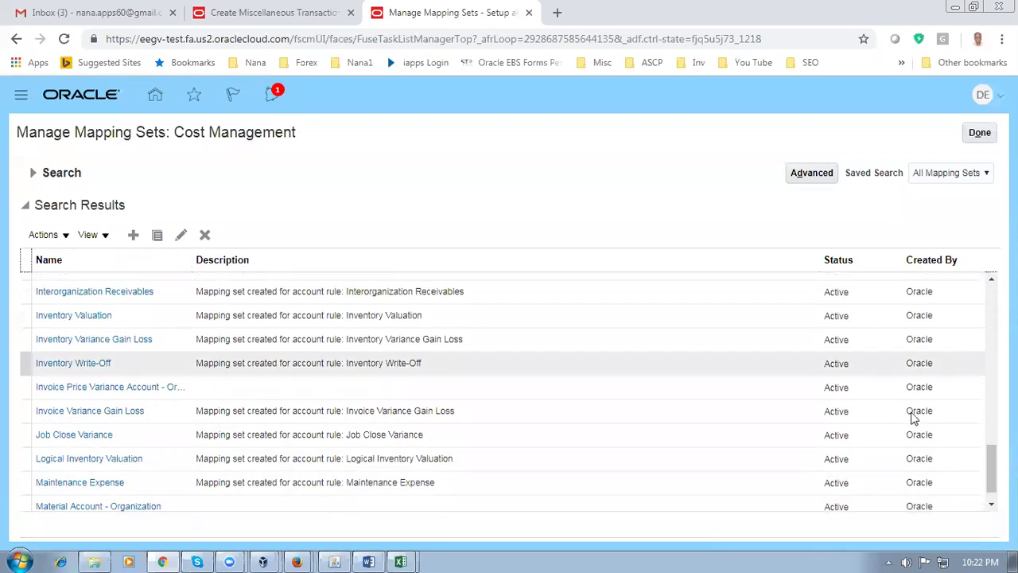
pyautogui.scroll(-8, 176, 451)
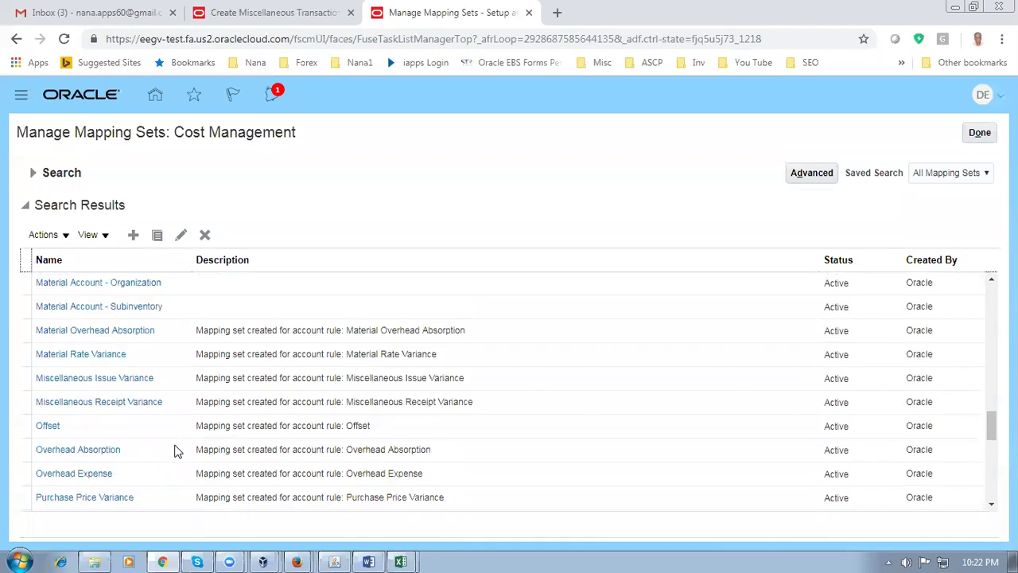
pyautogui.scroll(-2, 176, 450)
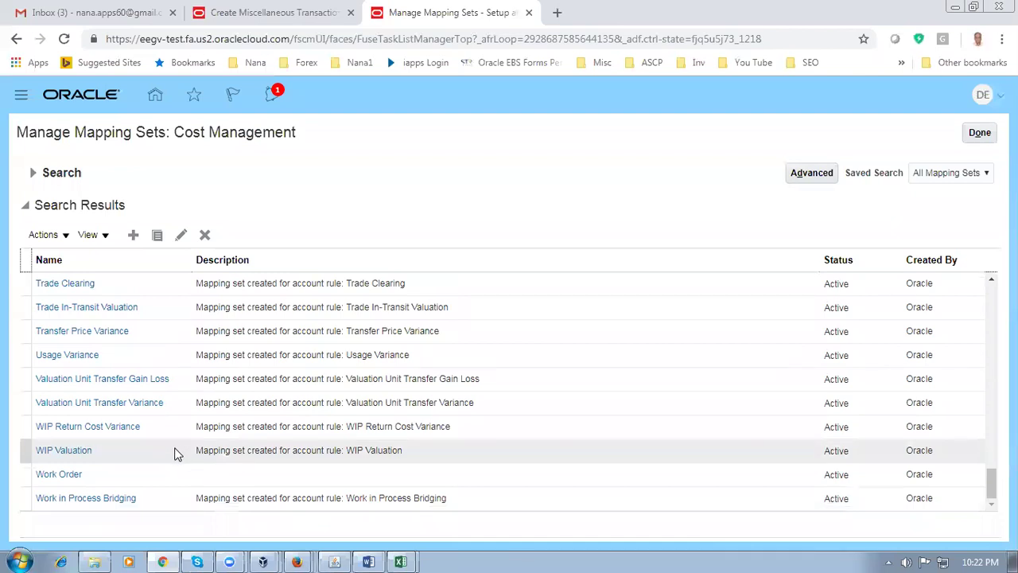
pyautogui.scroll(4, 176, 453)
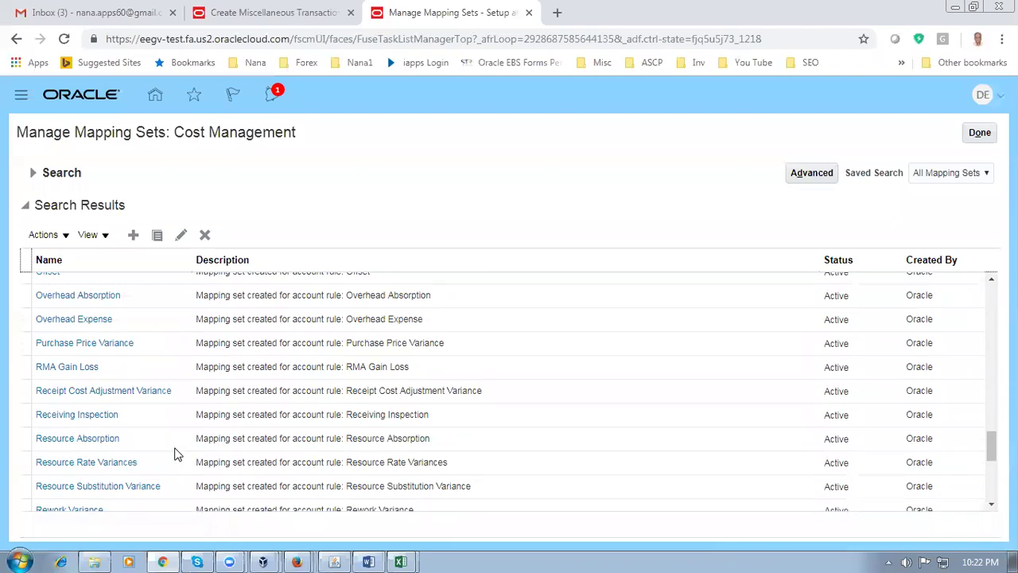
pyautogui.scroll(4, 177, 453)
pyautogui.scroll(14, 177, 453)
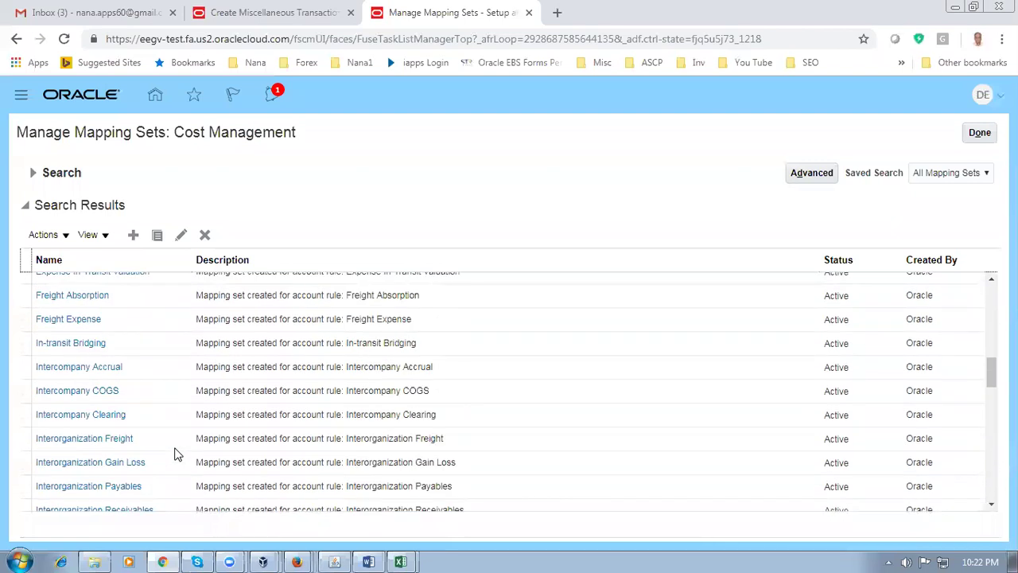
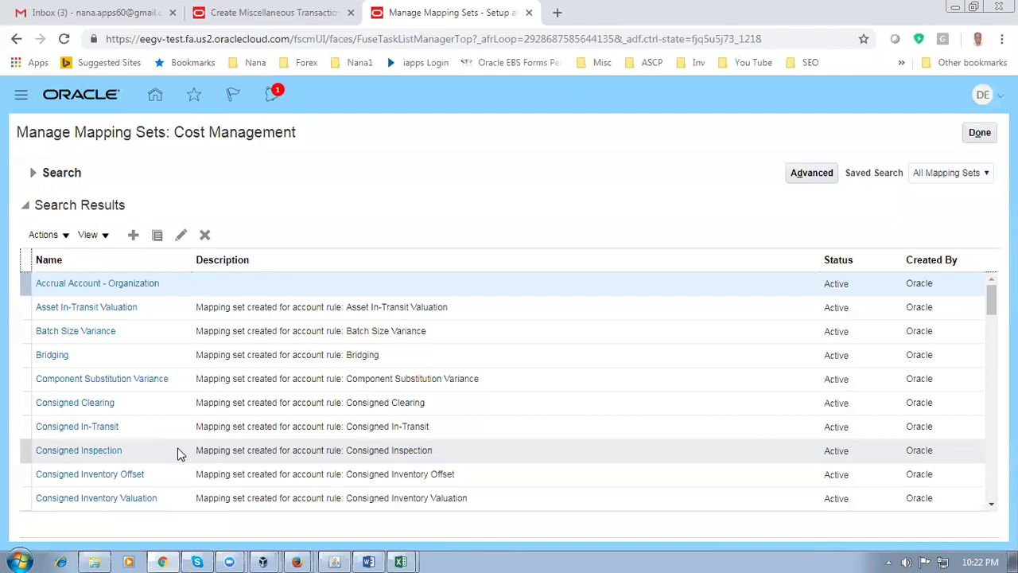
# Filter mapping sets by the name 'In' and open the Inventory Valuation set
pyautogui.click(34, 175)
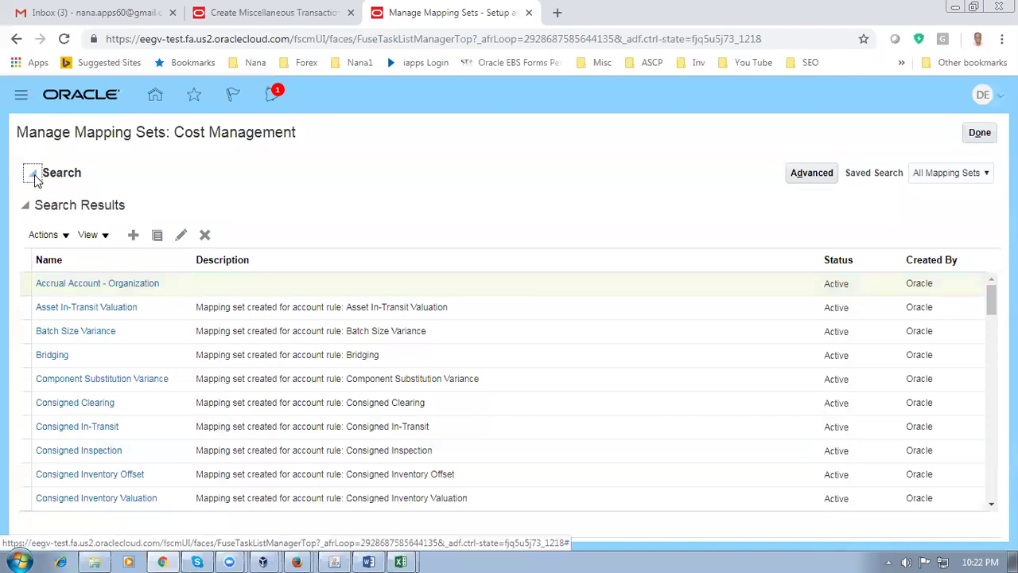
pyautogui.click(208, 202)
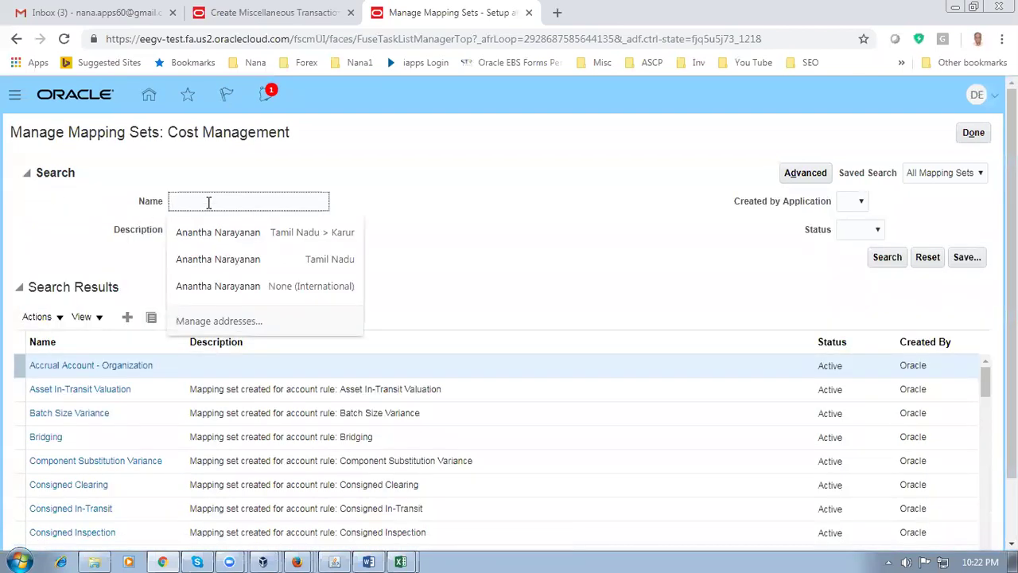
pyautogui.write('Inv')
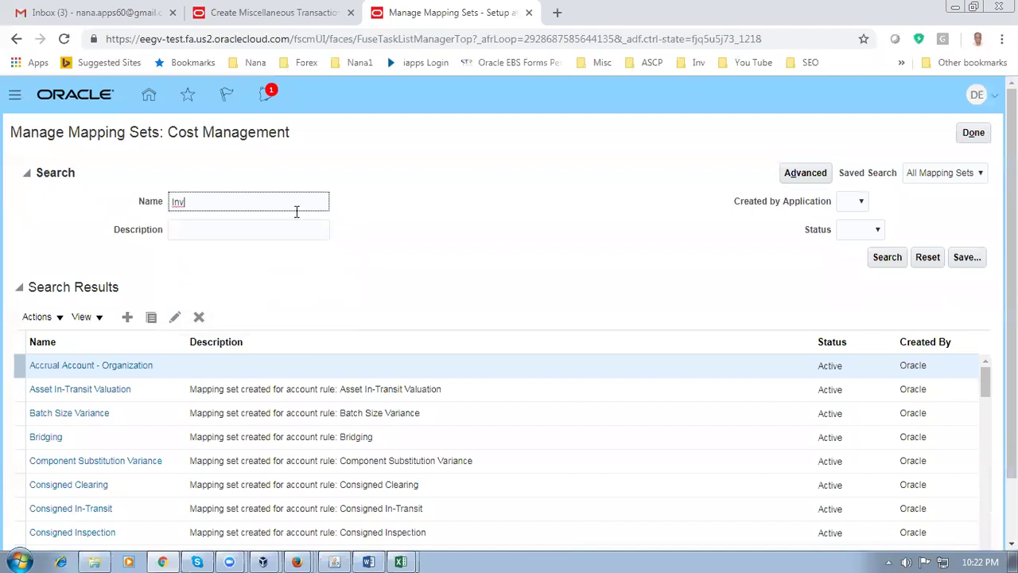
pyautogui.click(897, 259)
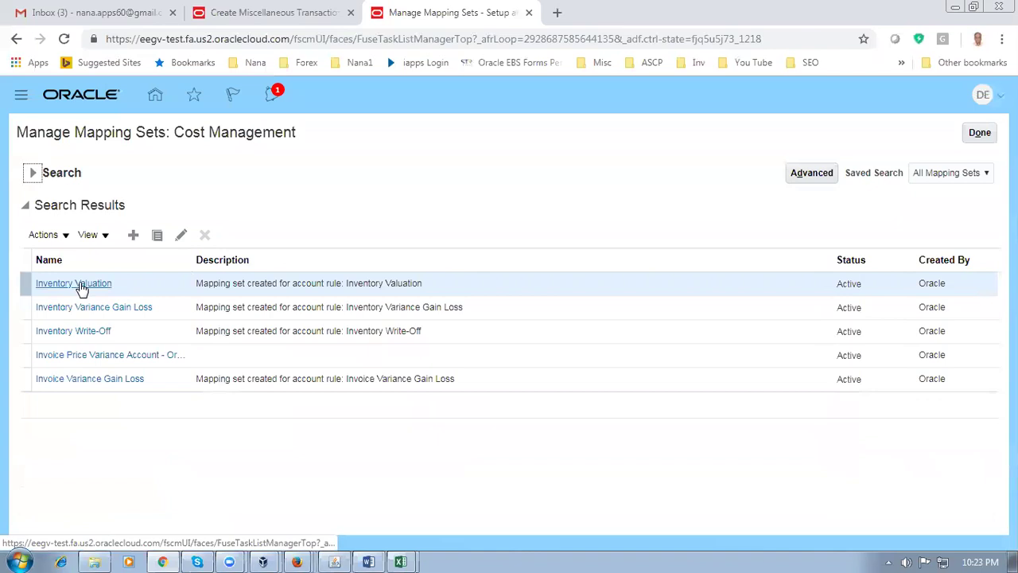
pyautogui.click(81, 286)
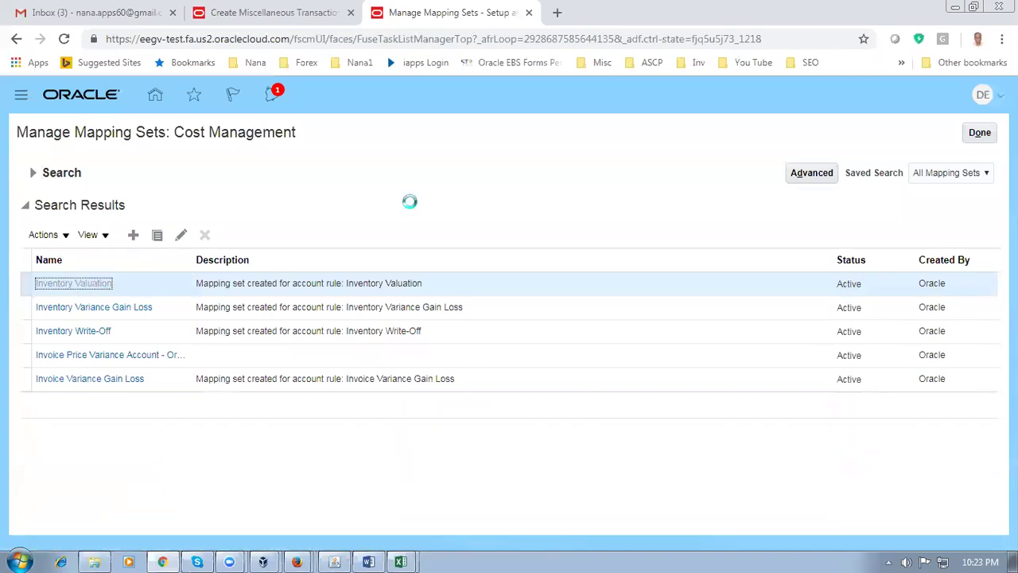
pyautogui.scroll(-3, 414, 253)
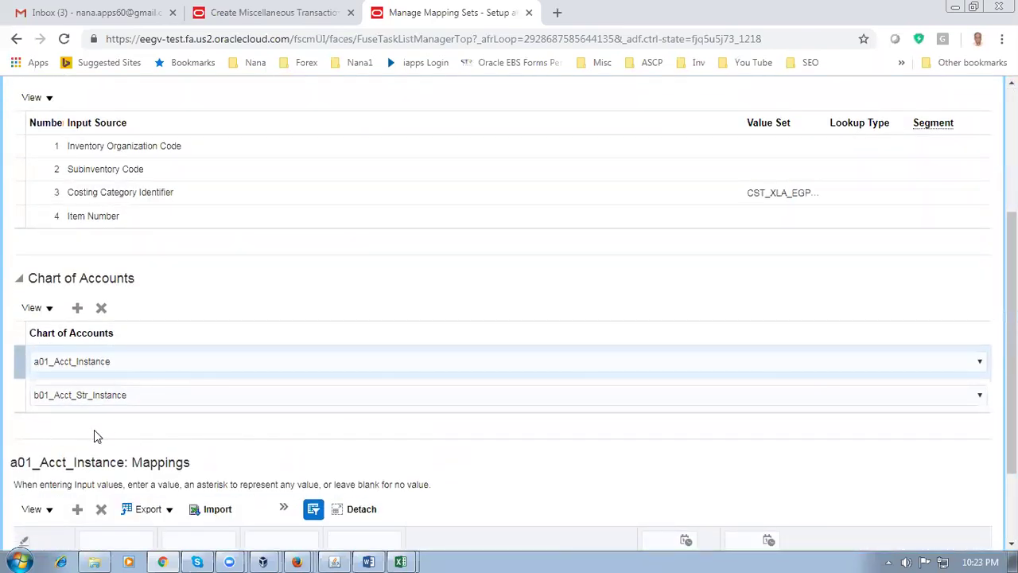
# Add a d01_COA chart of accounts row to Inventory Valuation, then insert a blank mapping row
pyautogui.click(79, 310)
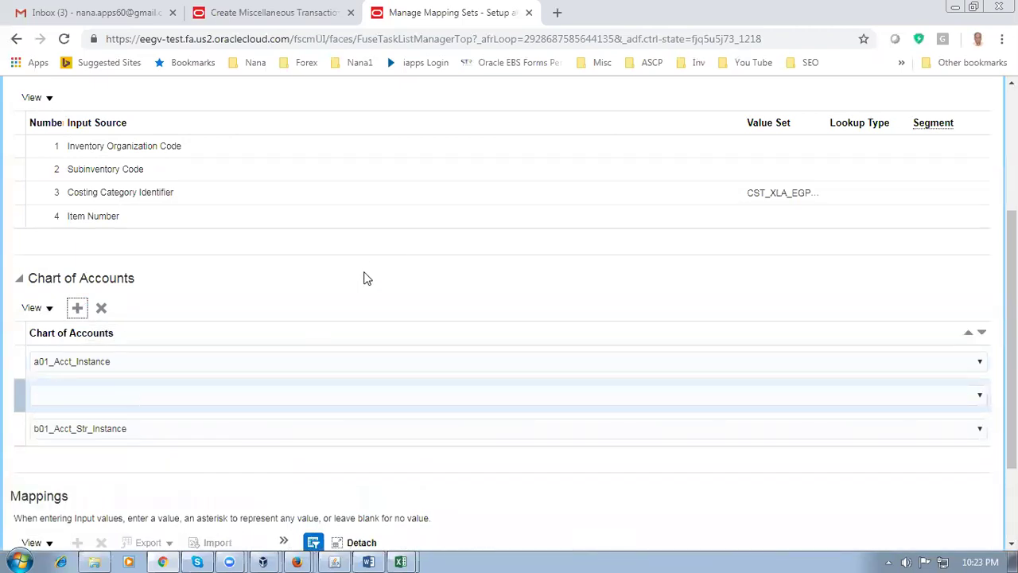
pyautogui.scroll(-1, 366, 295)
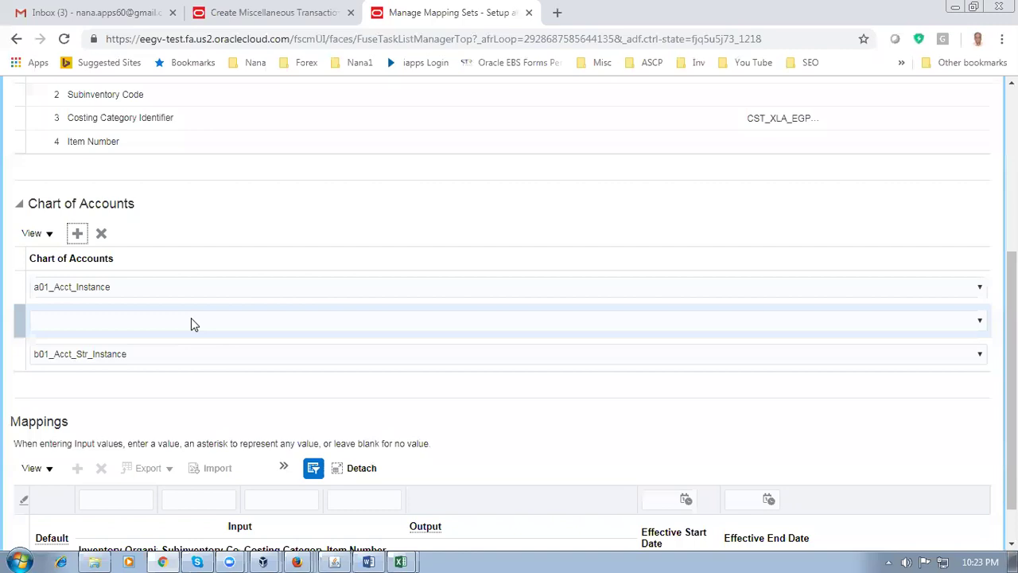
pyautogui.click(192, 319)
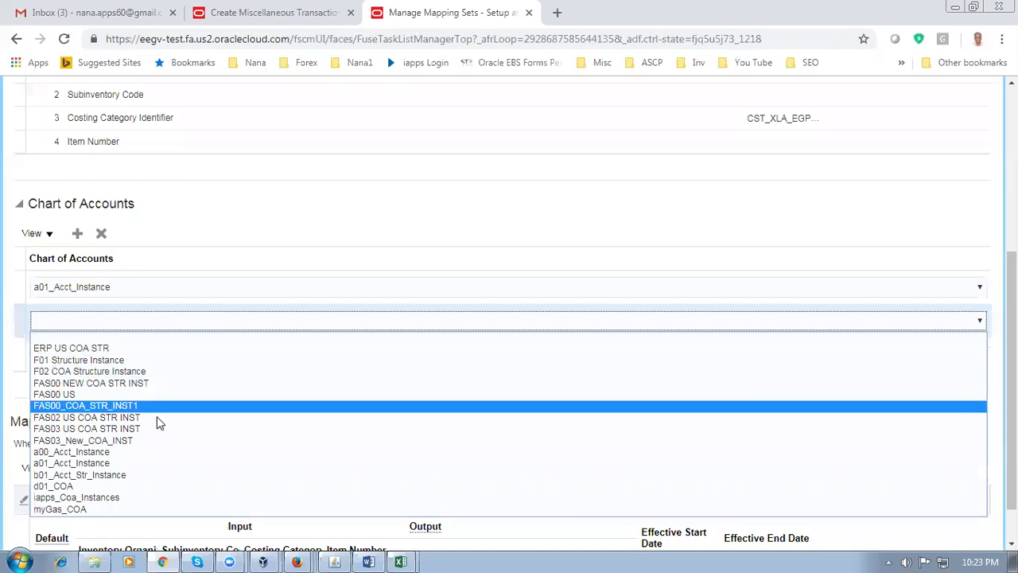
pyautogui.click(124, 486)
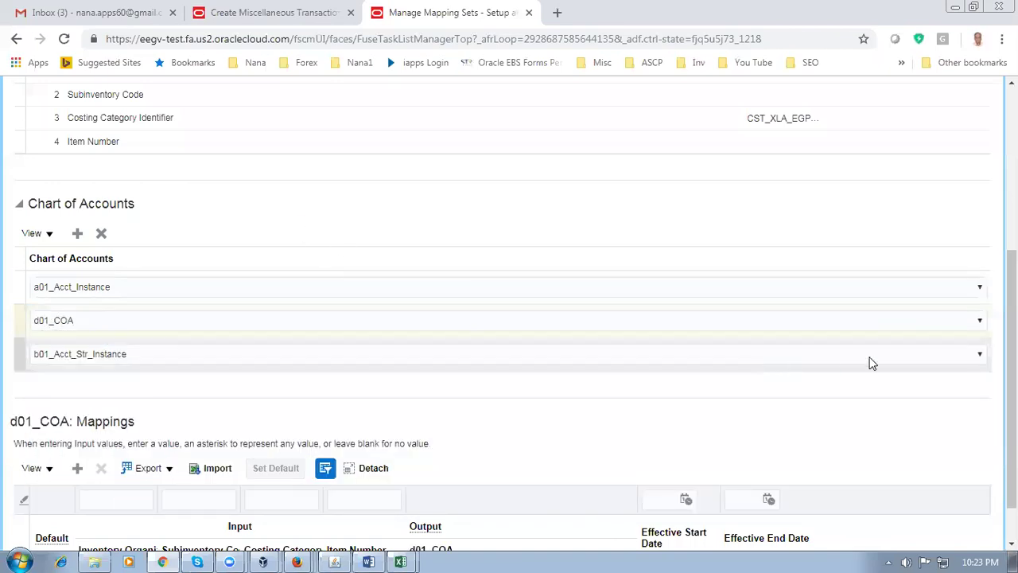
pyautogui.scroll(-1, 512, 321)
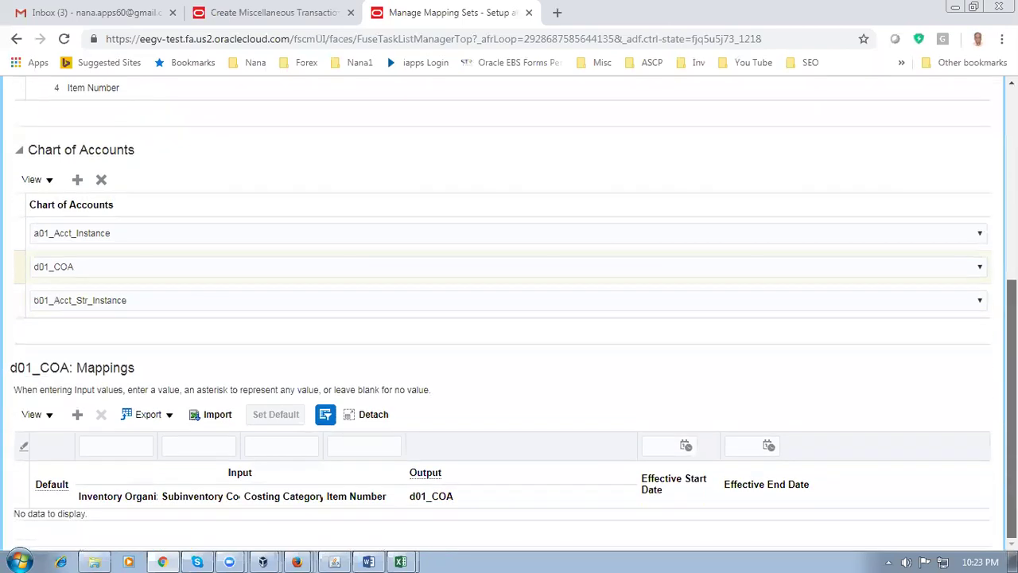
pyautogui.click(77, 415)
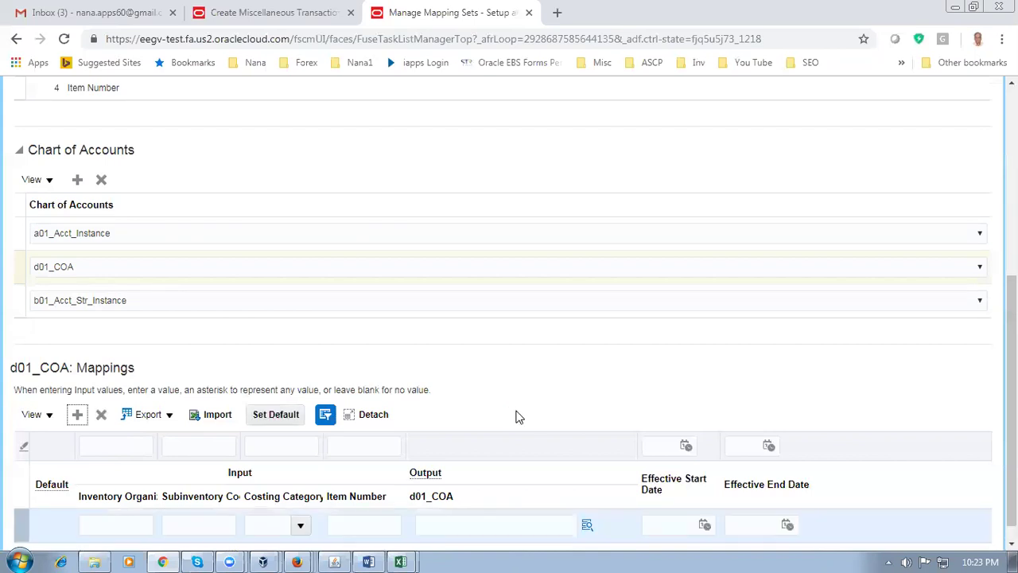
# Fill the d01_COA mapping with organization D011, subinventory d01_fgs and output account 10-100-1000
pyautogui.scroll(-1, 517, 417)
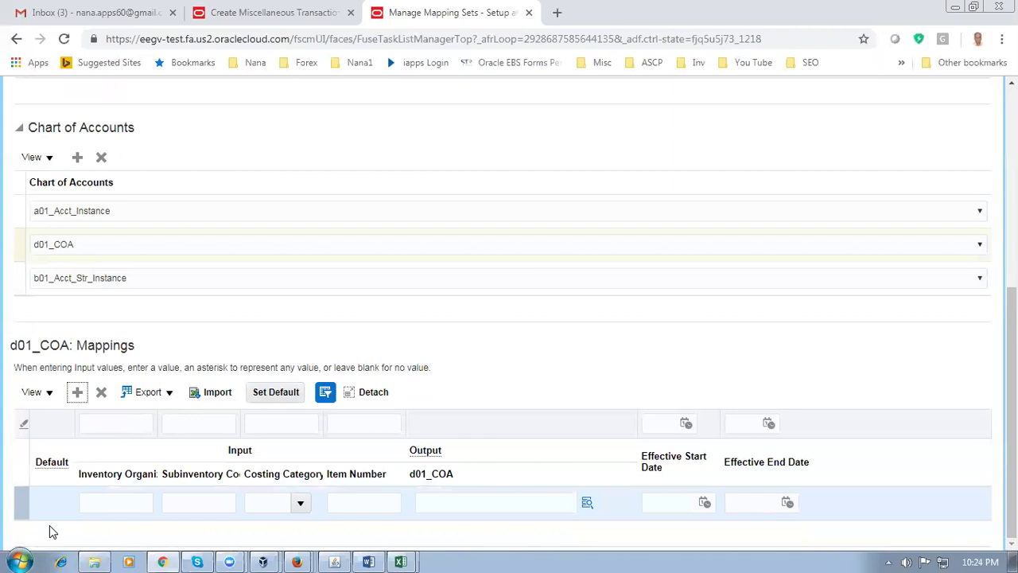
pyautogui.click(89, 504)
pyautogui.write('D')
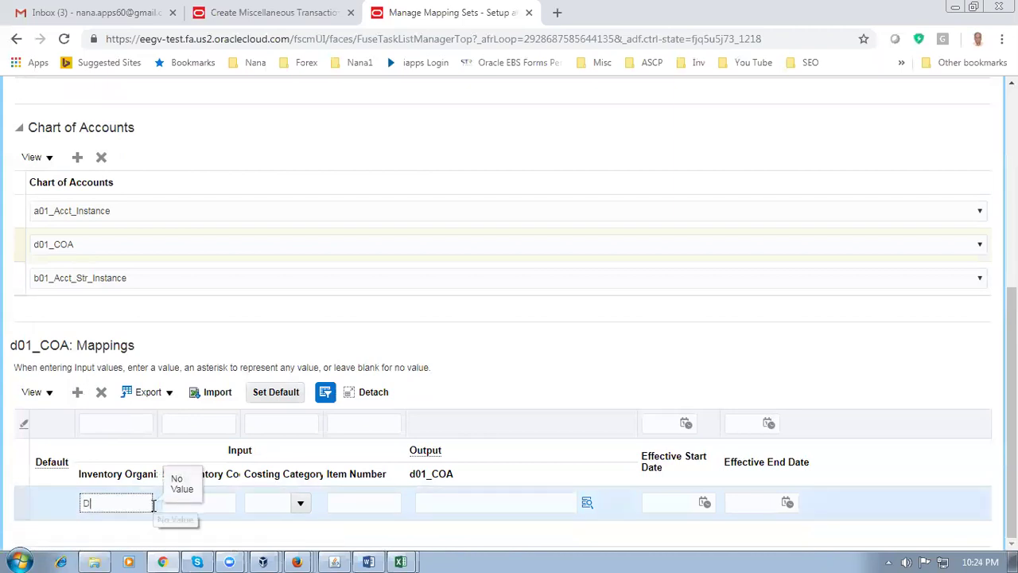
pyautogui.write('011')
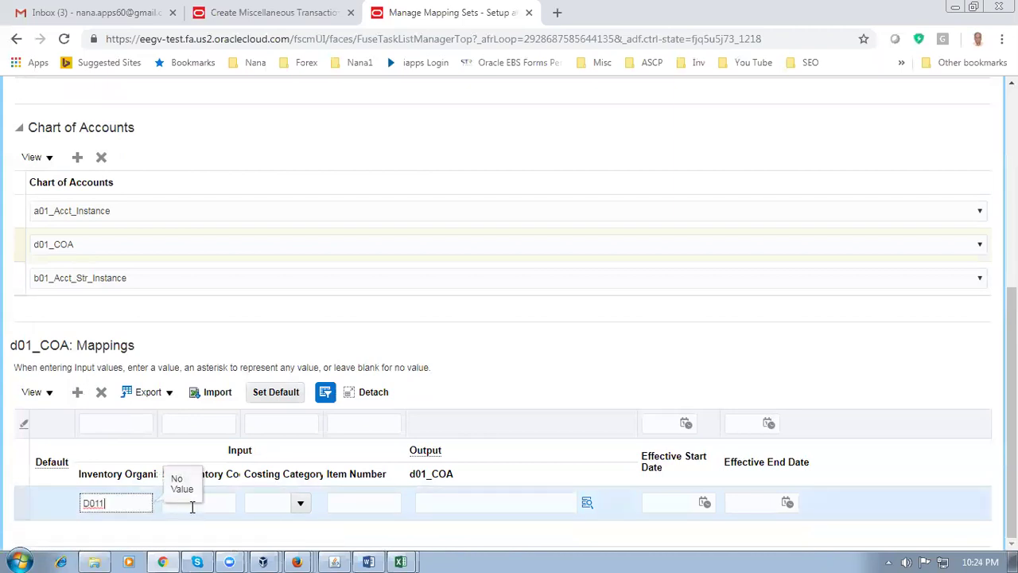
pyautogui.click(212, 503)
pyautogui.write('d01')
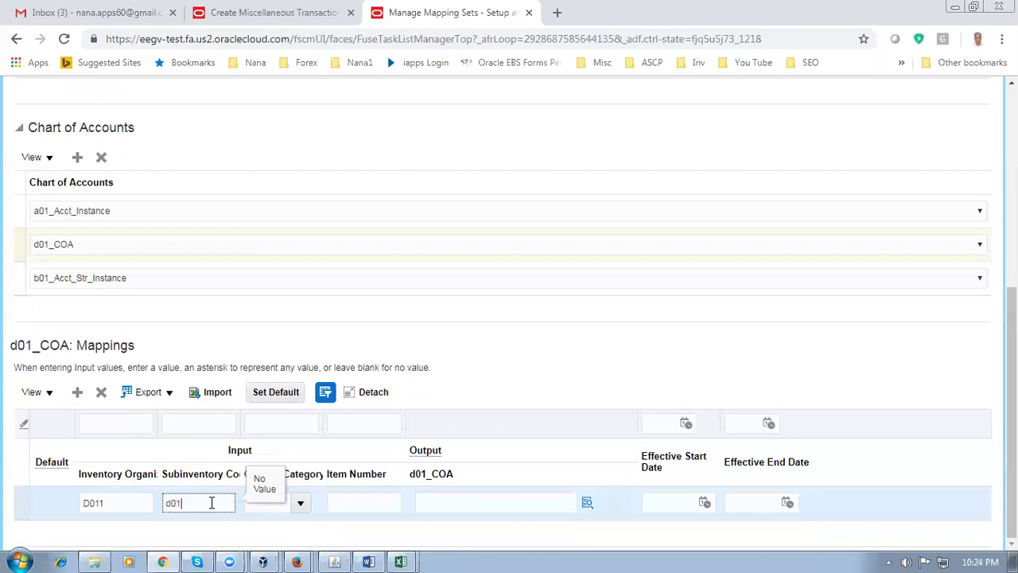
pyautogui.write('_fgs')
pyautogui.click(273, 512)
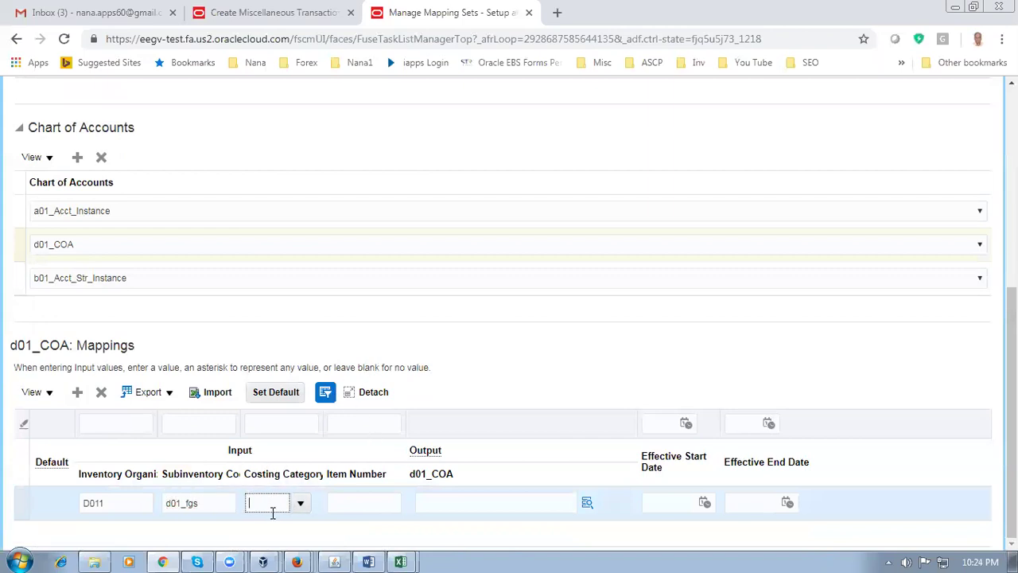
pyautogui.click(377, 498)
pyautogui.click(497, 503)
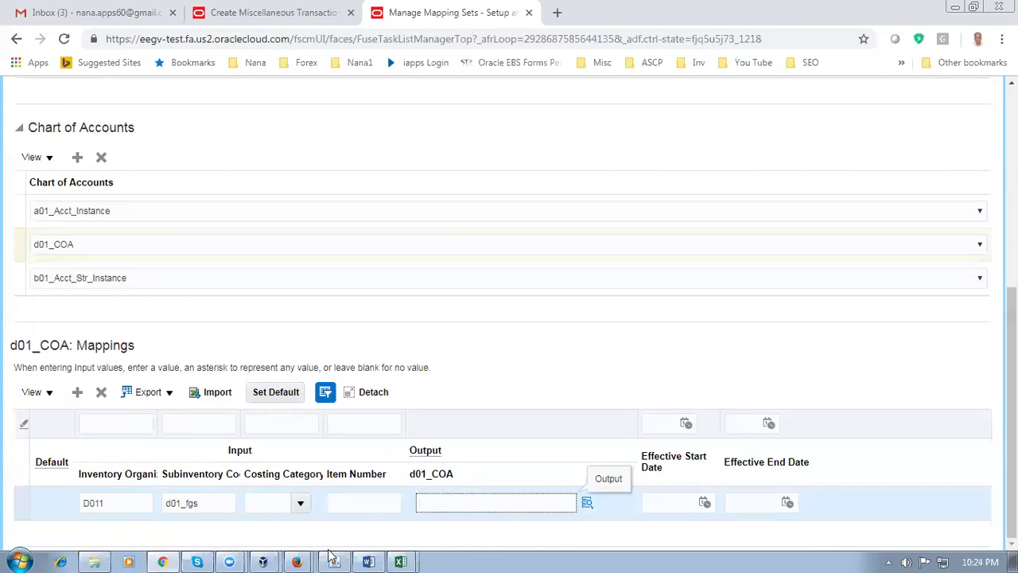
pyautogui.moveTo(263, 561)
pyautogui.write('0-100-1000')
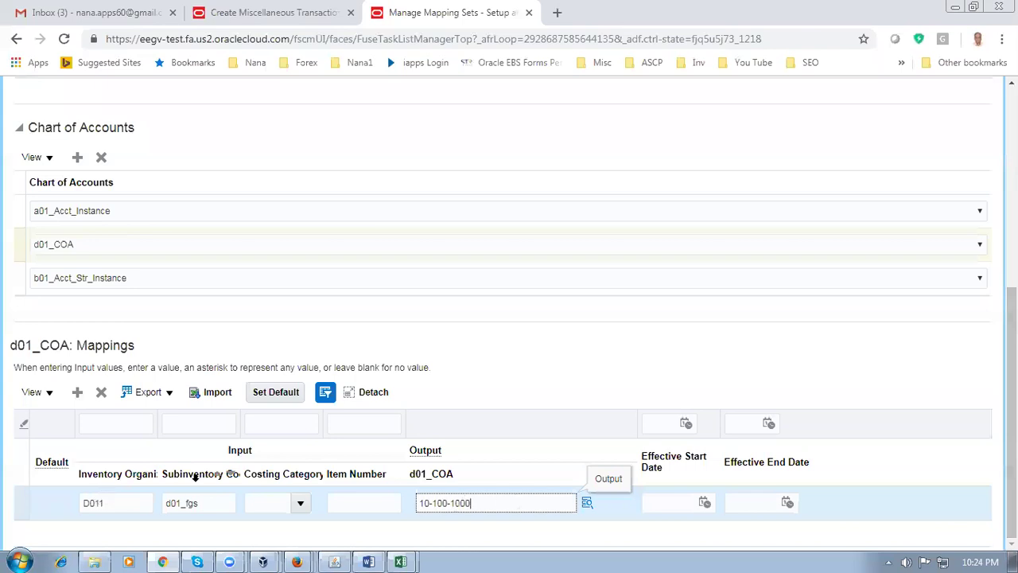
pyautogui.click(275, 392)
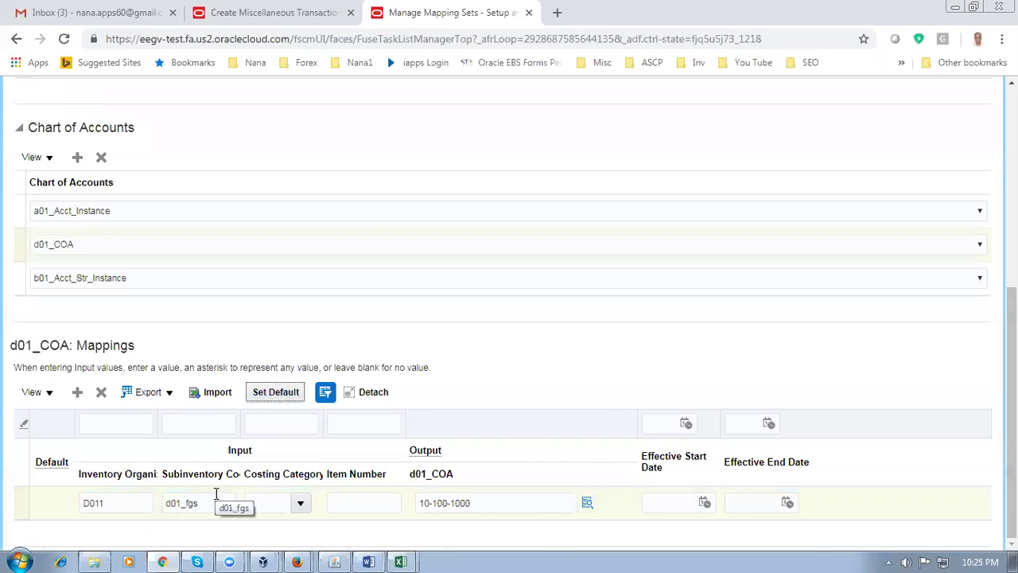
# Make the 10-100-1000 mapping the default and verify its output account value
pyautogui.click(279, 399)
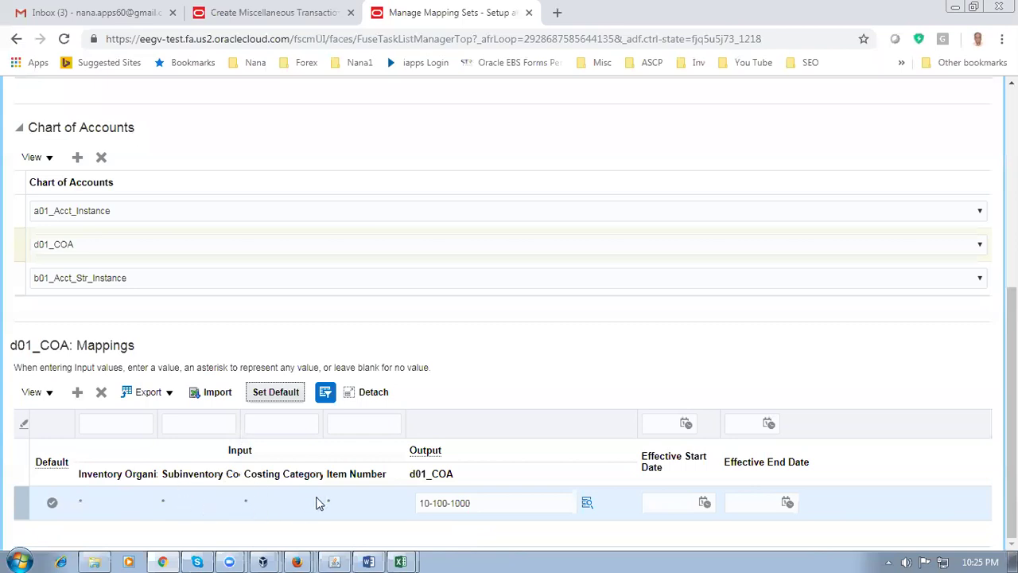
pyautogui.moveTo(487, 508); pyautogui.dragTo(392, 506)
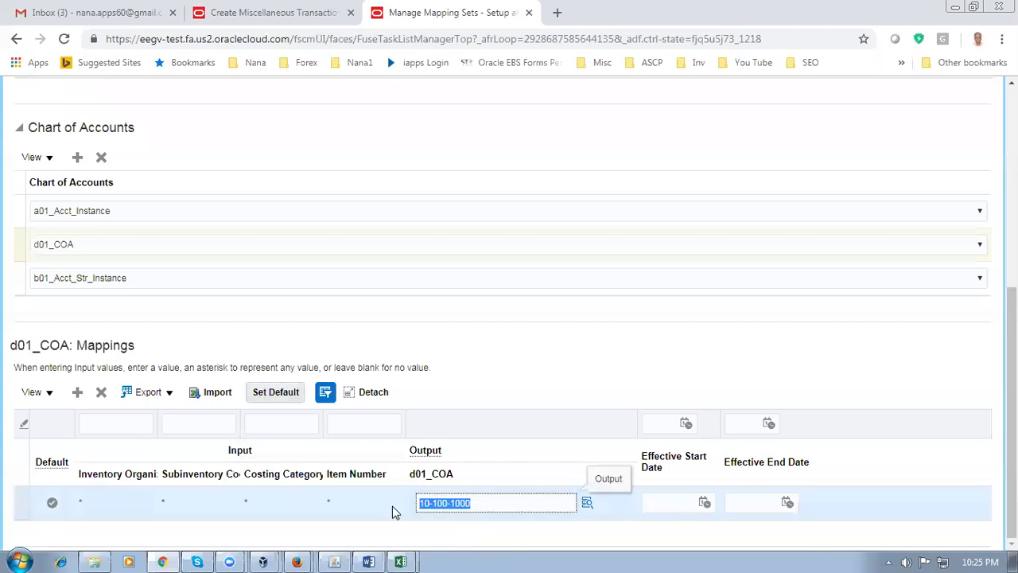
pyautogui.click(537, 398)
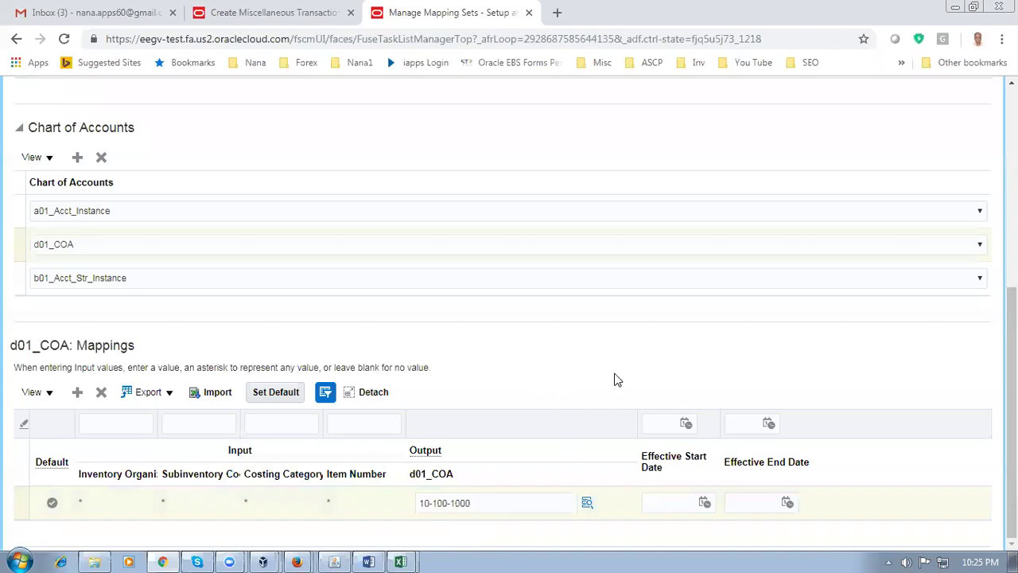
pyautogui.scroll(5, 614, 379)
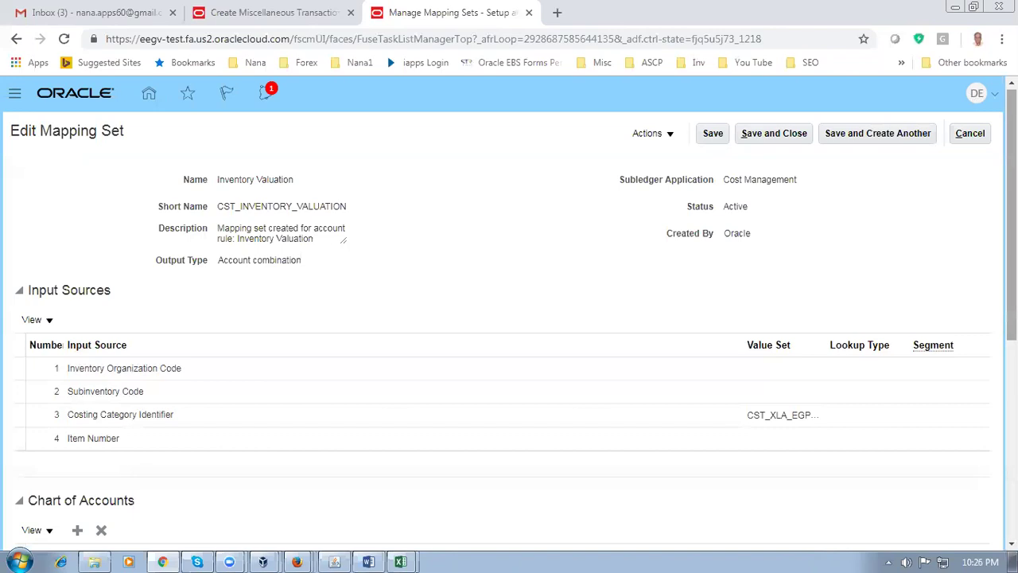
pyautogui.moveTo(236, 180); pyautogui.dragTo(283, 180)
pyautogui.scroll(-1, 1012, 215)
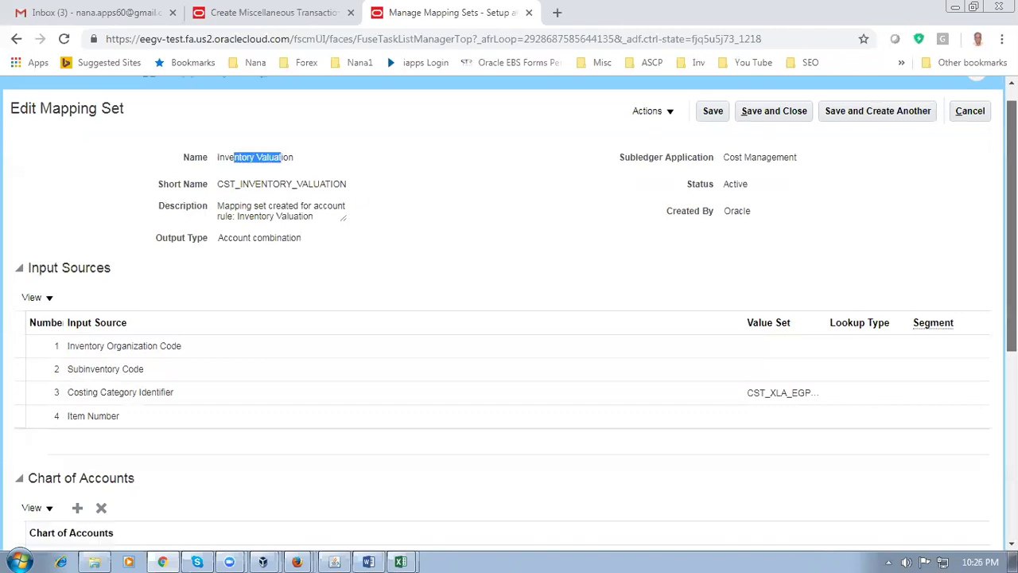
pyautogui.scroll(-5, 1012, 318)
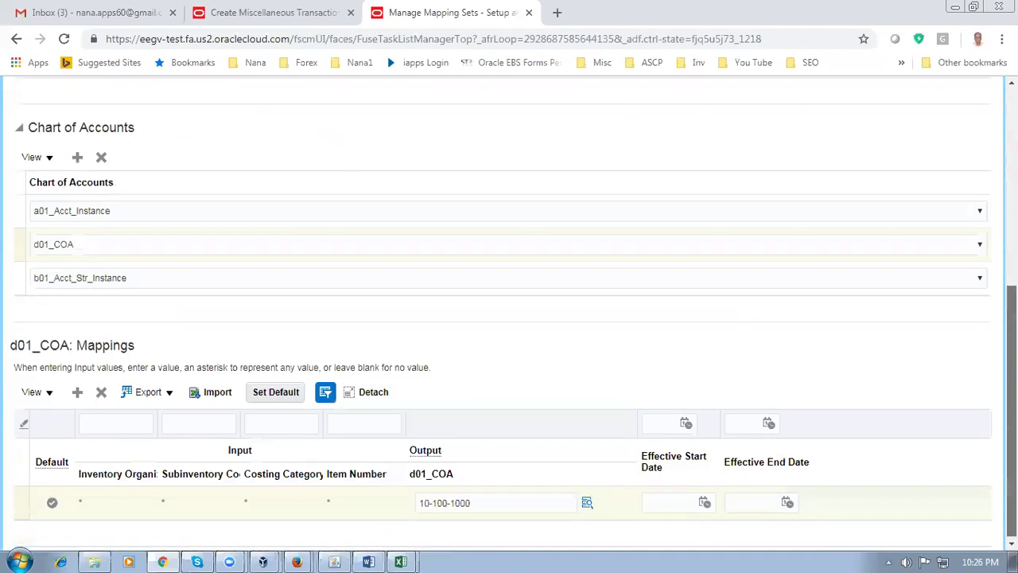
# Recheck the default row's output account, then save and close Inventory Valuation
pyautogui.click(506, 505)
pyautogui.moveTo(479, 502); pyautogui.dragTo(387, 509)
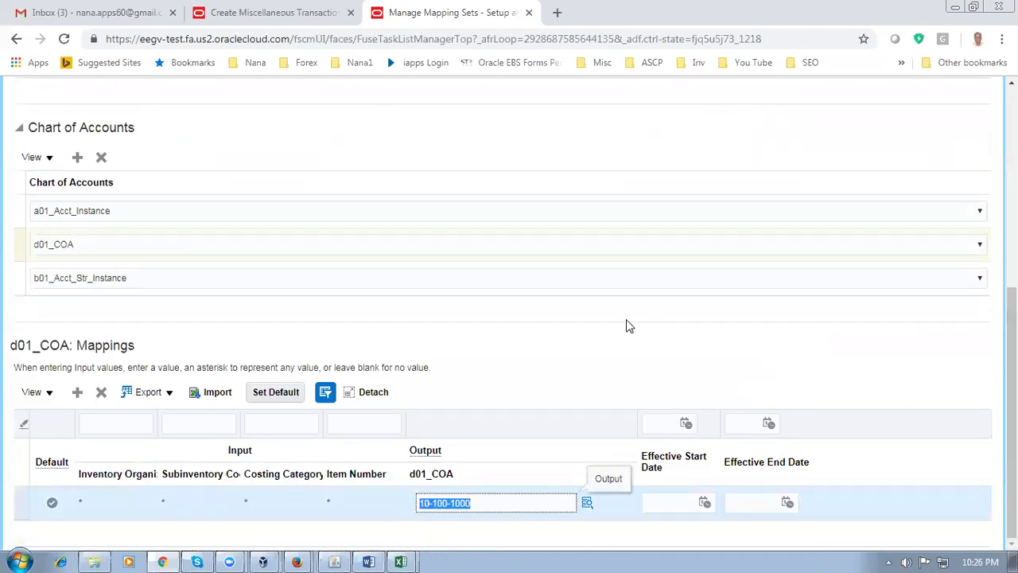
pyautogui.click(592, 363)
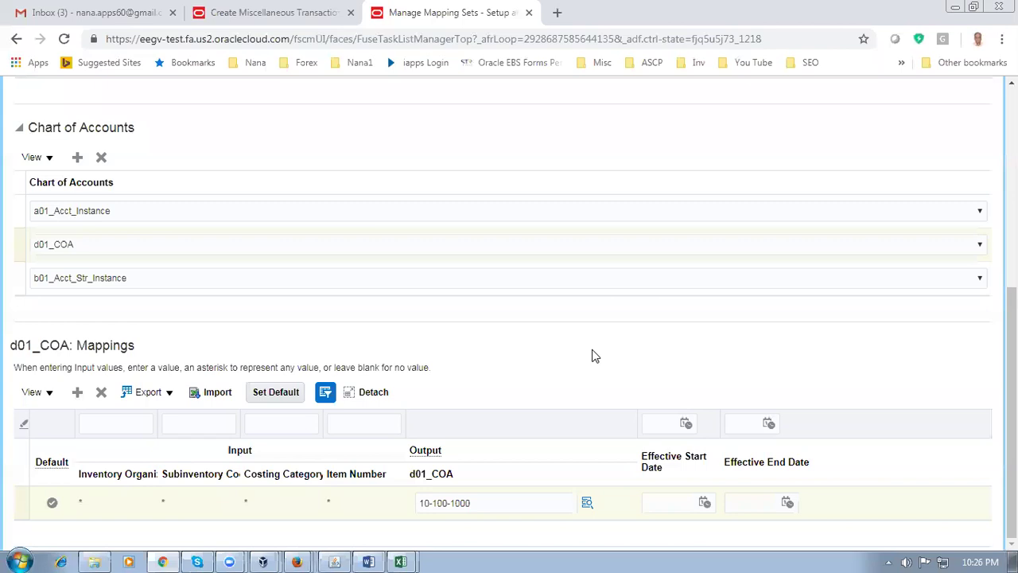
pyautogui.moveTo(1010, 414); pyautogui.dragTo(1009, 223)
pyautogui.click(789, 130)
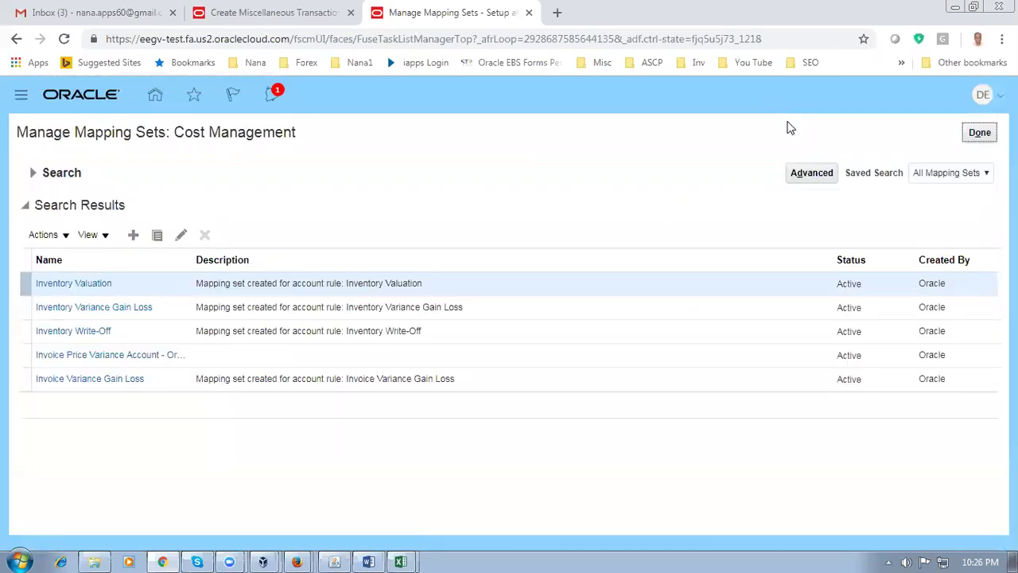
# Search mapping sets for 'Cost', open Cost Of Goods Sold, then cancel out without saving
pyautogui.click(35, 174)
pyautogui.moveTo(241, 206); pyautogui.dragTo(59, 216)
pyautogui.write('Cost')
pyautogui.click(896, 259)
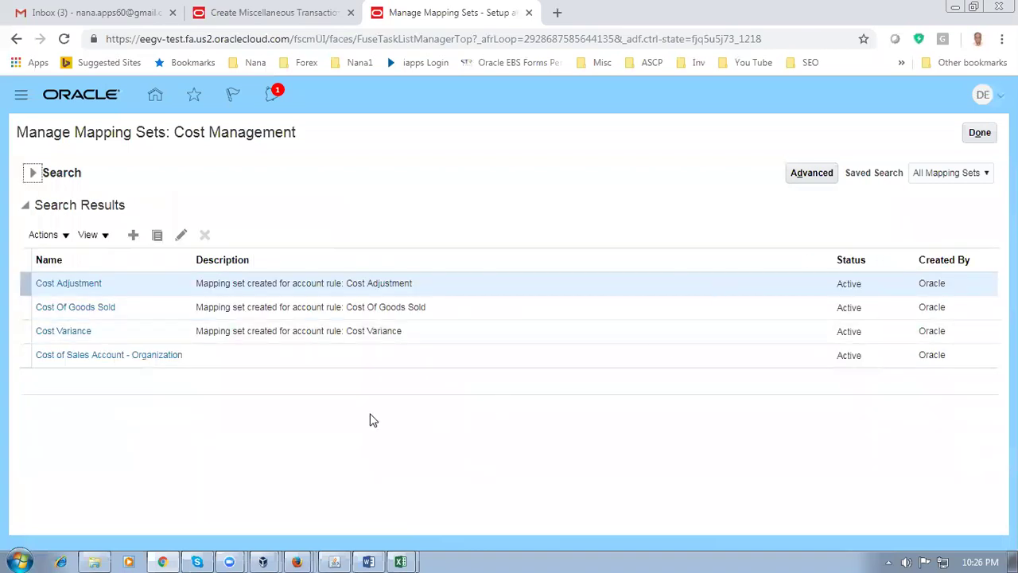
pyautogui.click(71, 315)
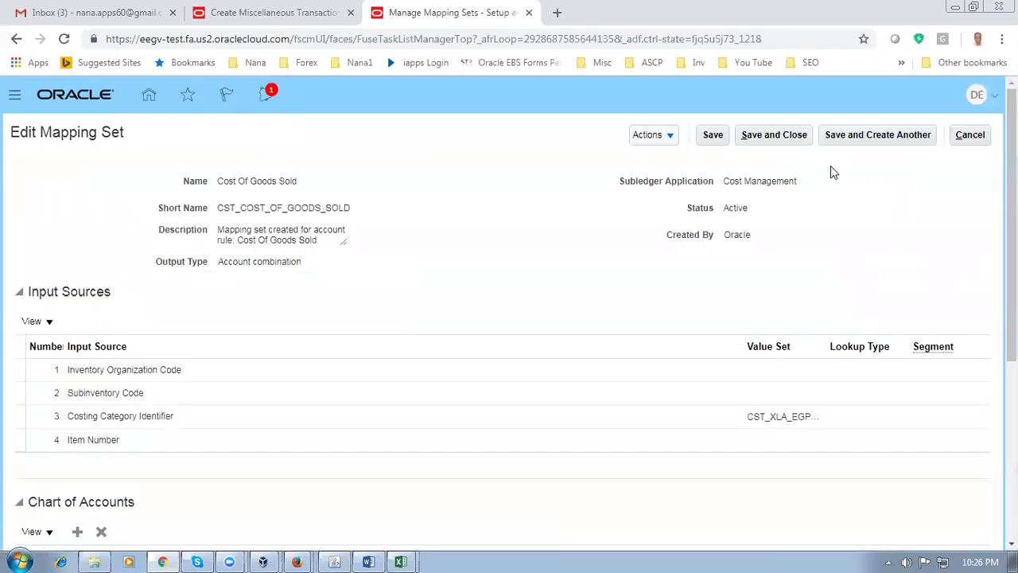
pyautogui.click(969, 137)
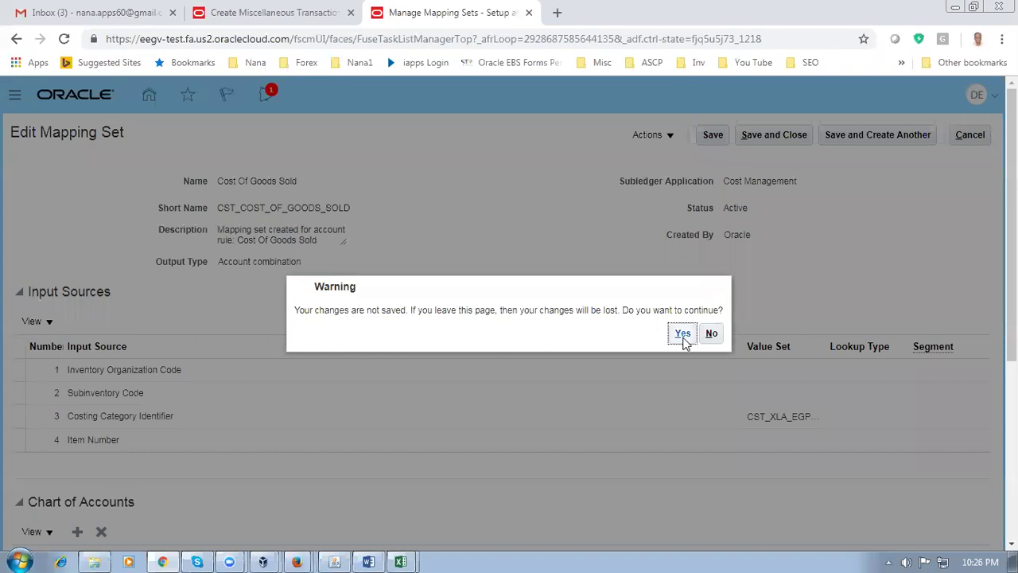
pyautogui.click(681, 334)
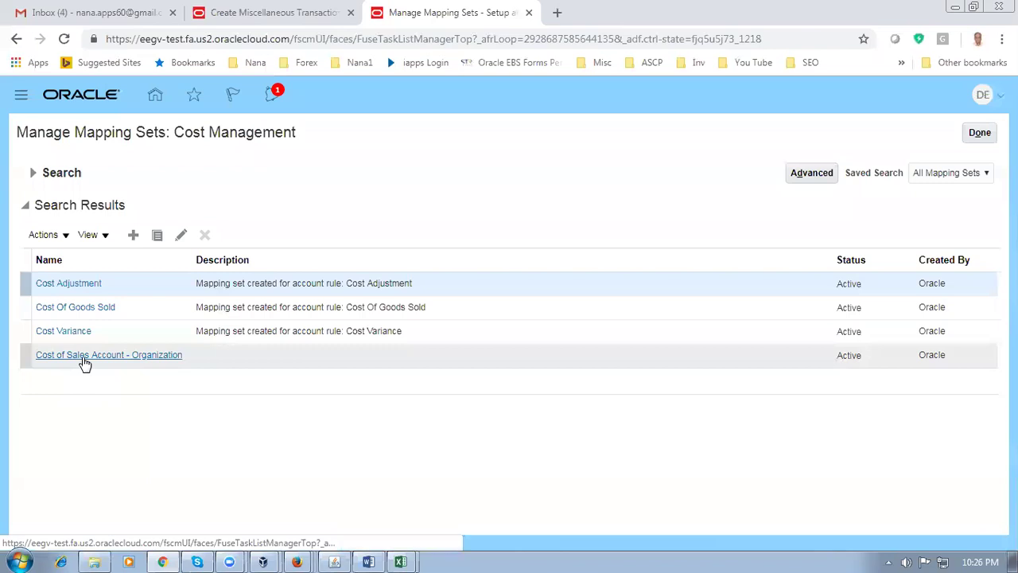
# Open Cost of Sales Account - Organization, add chart of accounts d01_COA and a blank mapping row
pyautogui.click(83, 358)
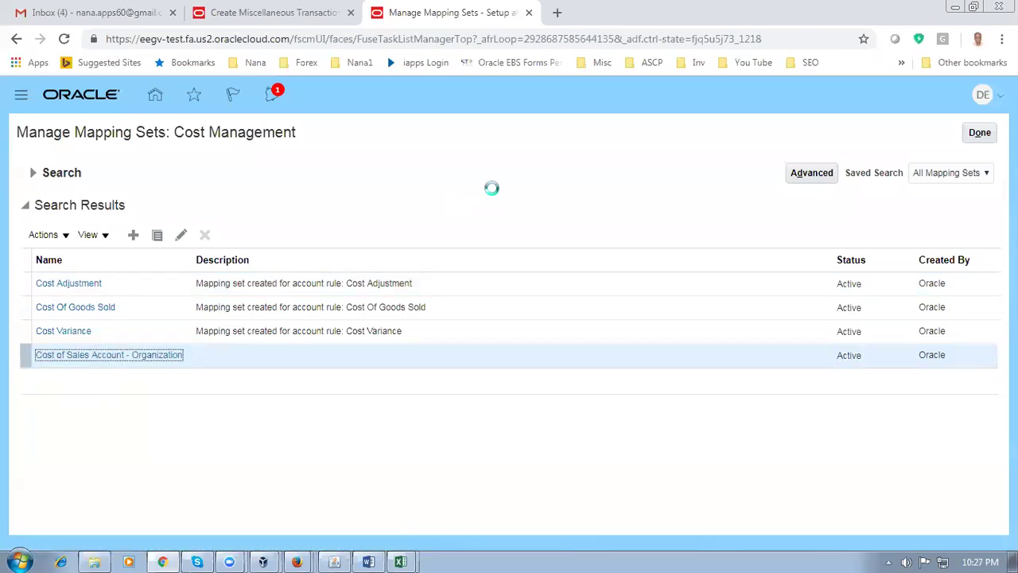
pyautogui.scroll(-2, 341, 323)
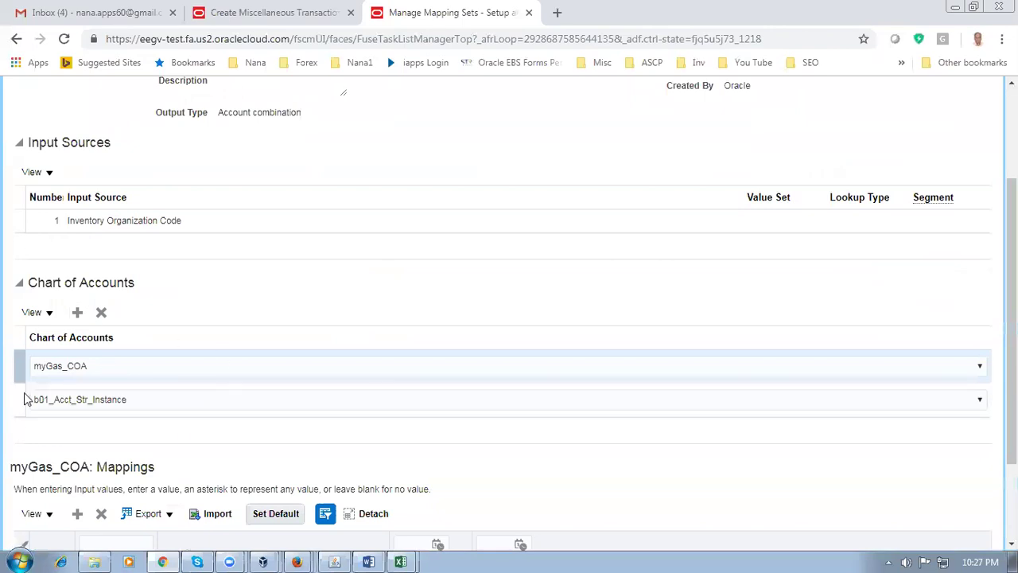
pyautogui.click(77, 312)
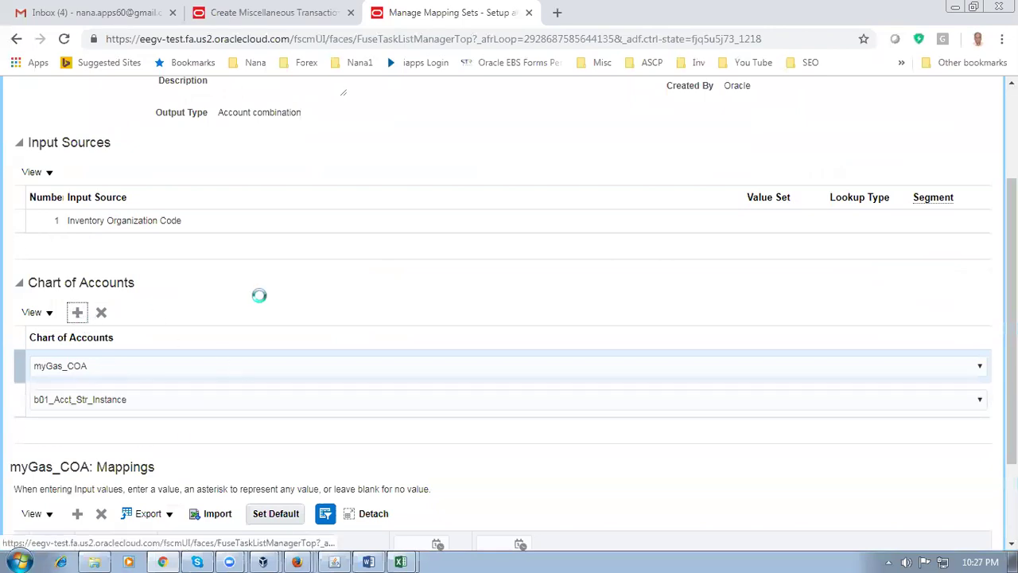
pyautogui.click(196, 405)
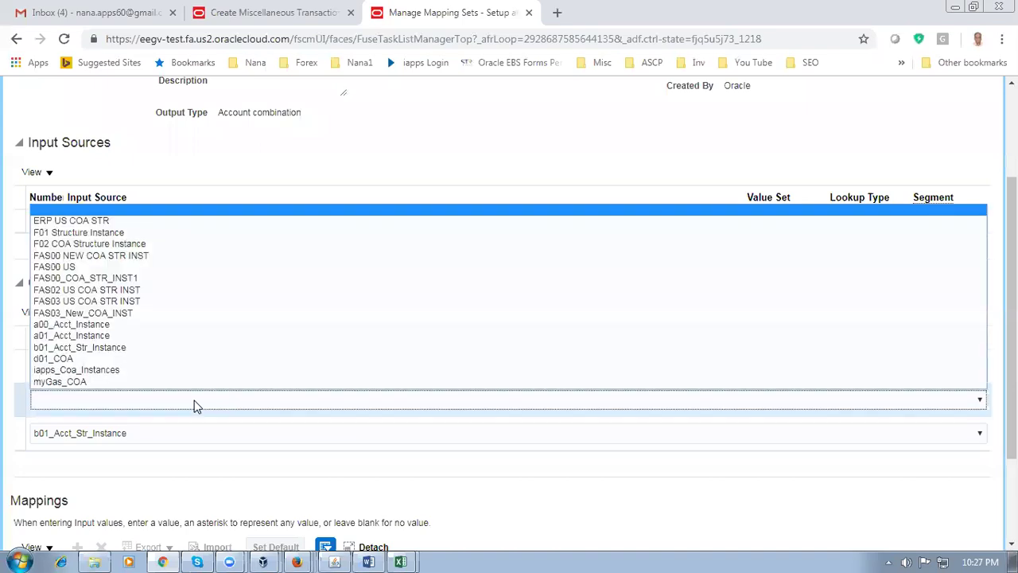
pyautogui.click(155, 359)
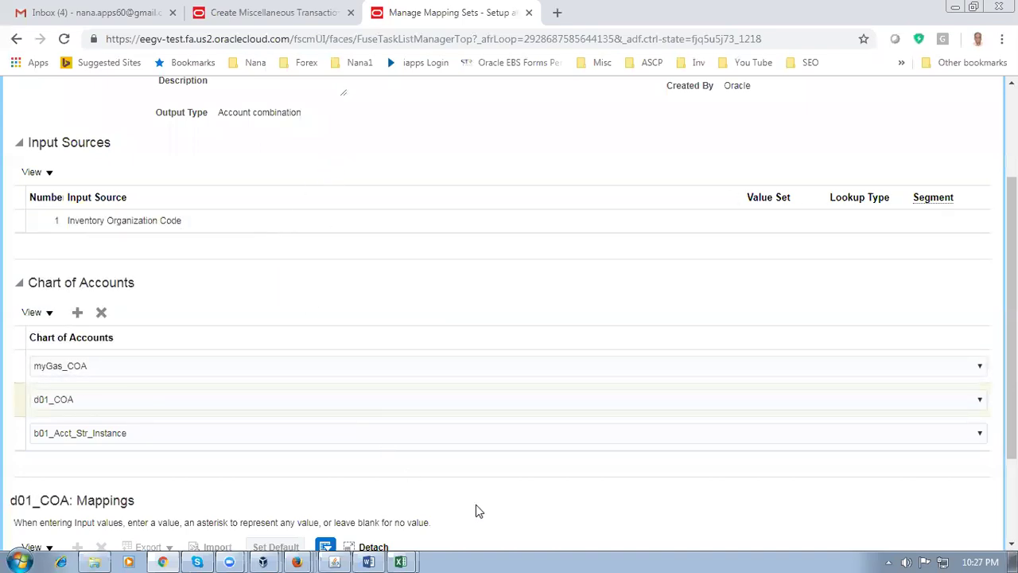
pyautogui.scroll(-2, 476, 504)
pyautogui.click(78, 414)
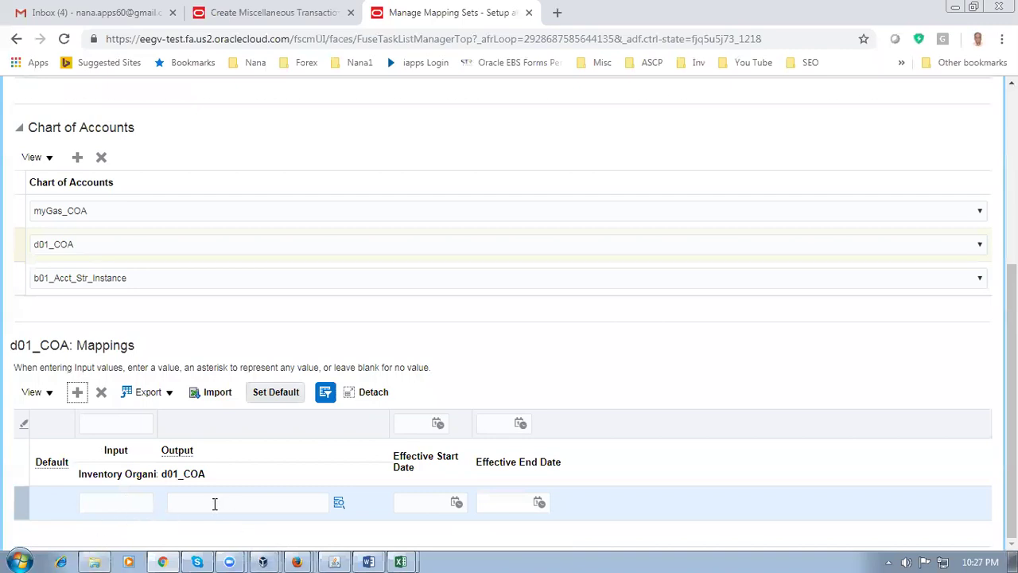
# Enter output 10-100-1000 as the default mapping for any organization, then save and close
pyautogui.click(186, 503)
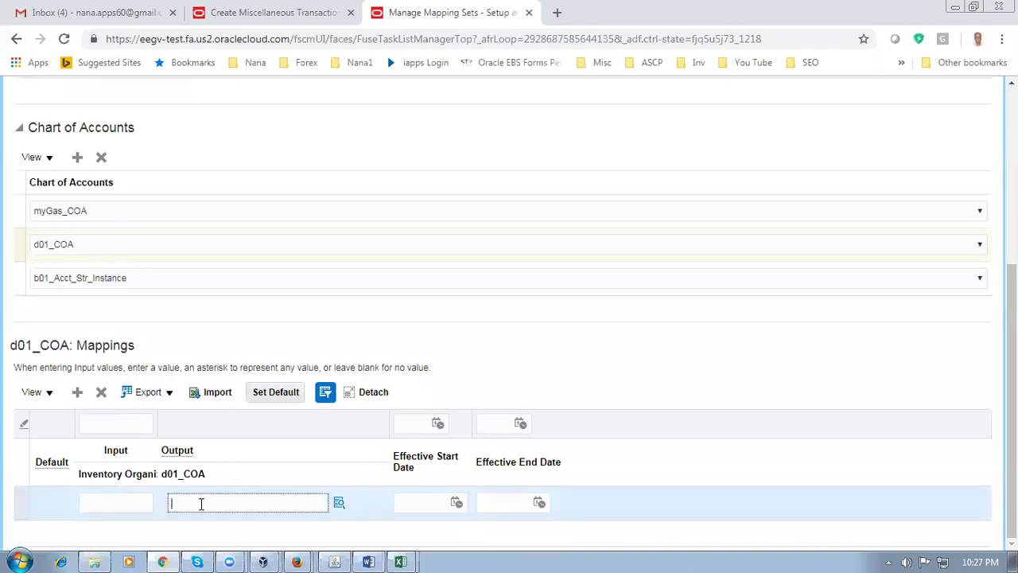
pyautogui.write('10-100-1000')
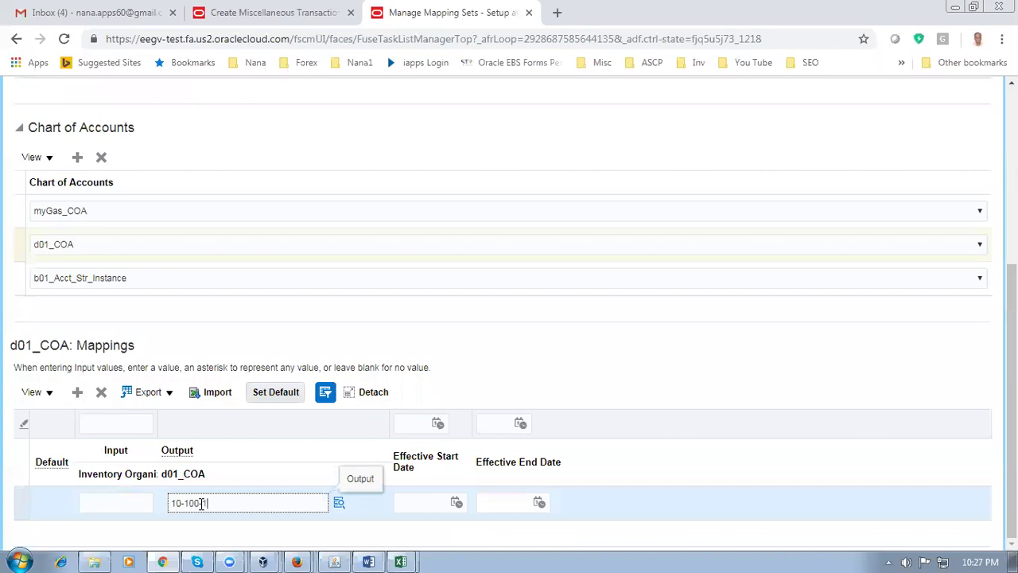
pyautogui.click(271, 396)
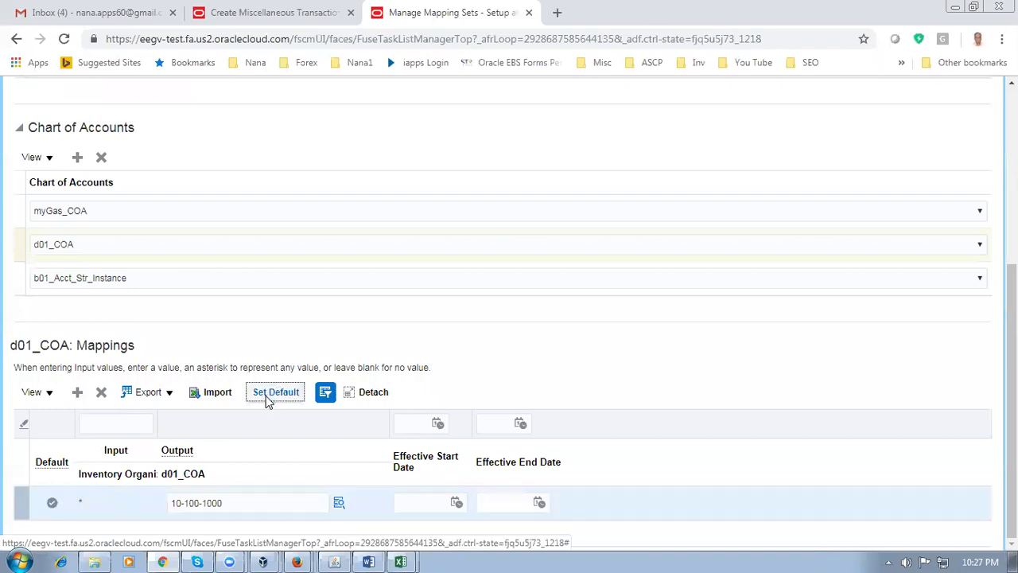
pyautogui.click(15, 251)
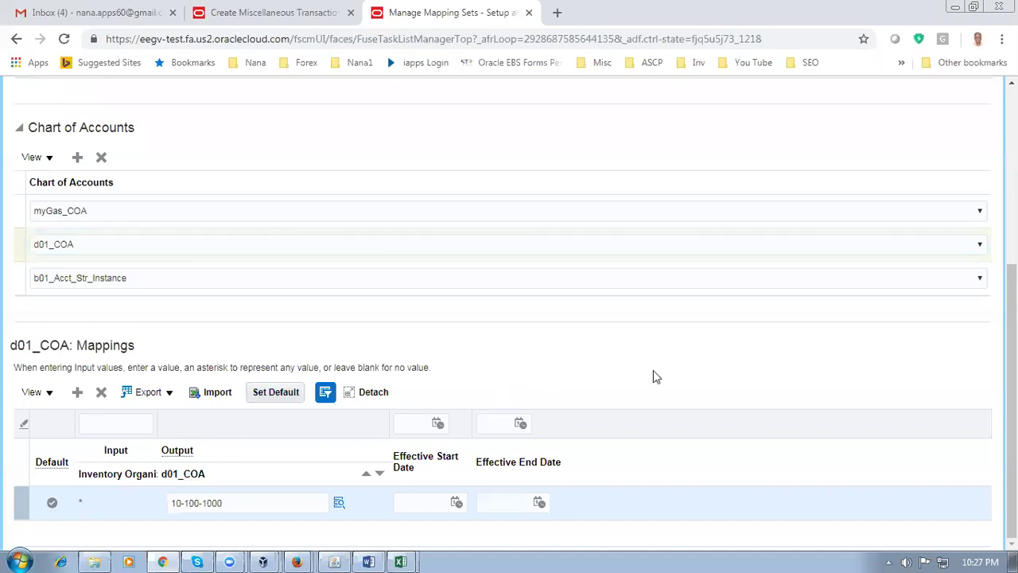
pyautogui.scroll(4, 663, 370)
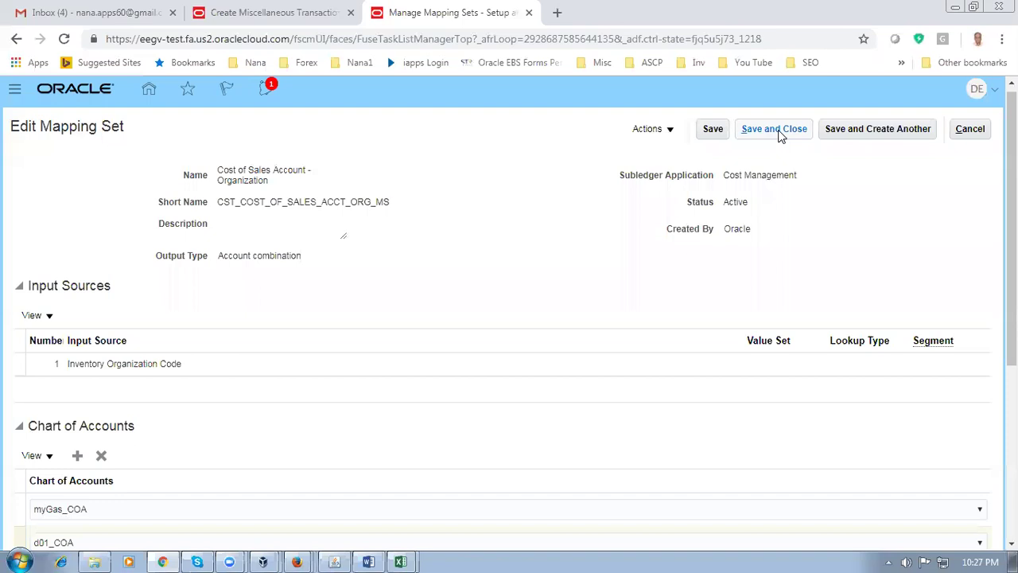
pyautogui.click(779, 134)
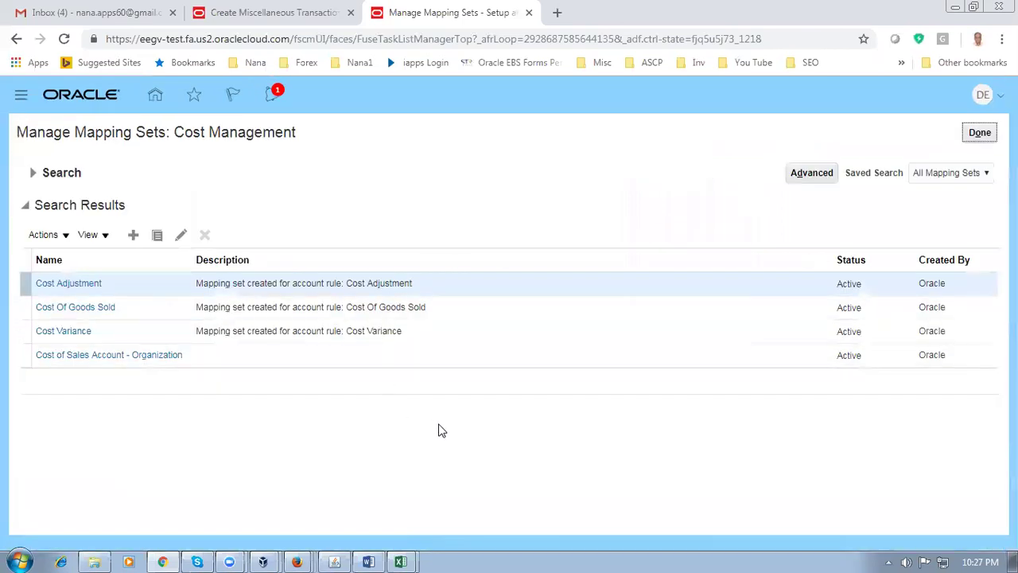
# Close the mapping sets, cancel the pending miscellaneous transaction and show D011's inventory tasks
pyautogui.click(981, 132)
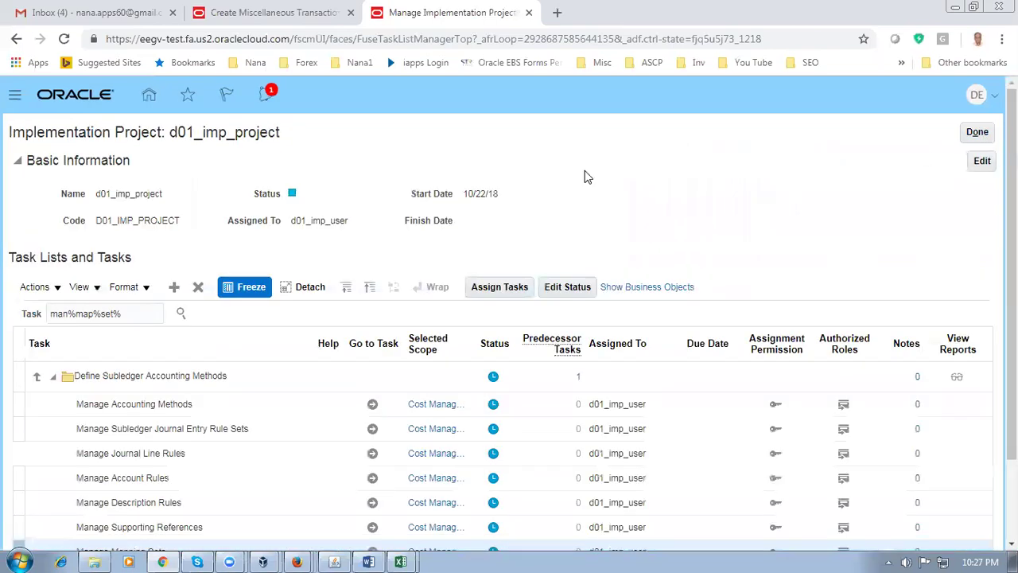
pyautogui.click(253, 16)
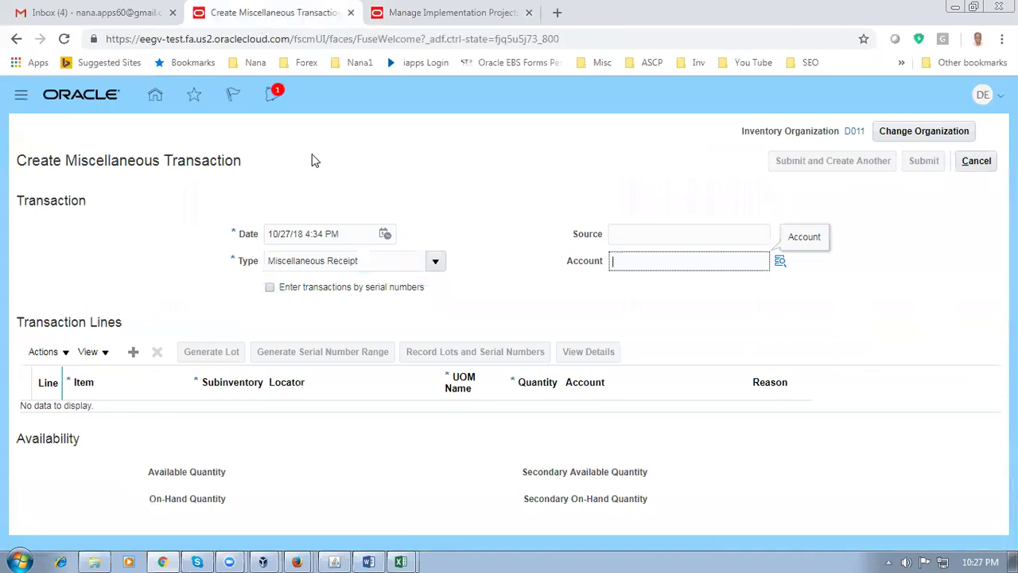
pyautogui.click(977, 164)
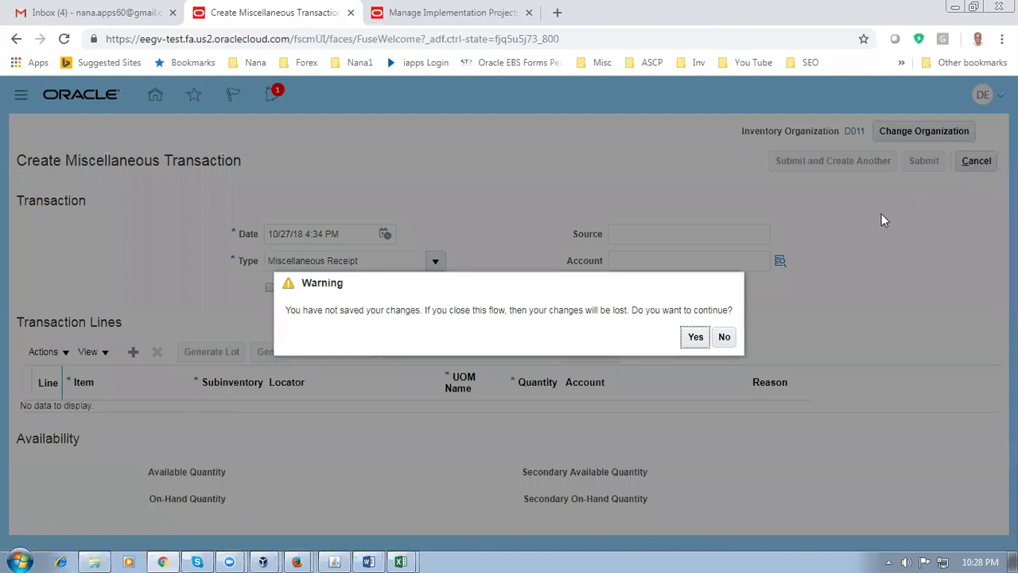
pyautogui.click(684, 338)
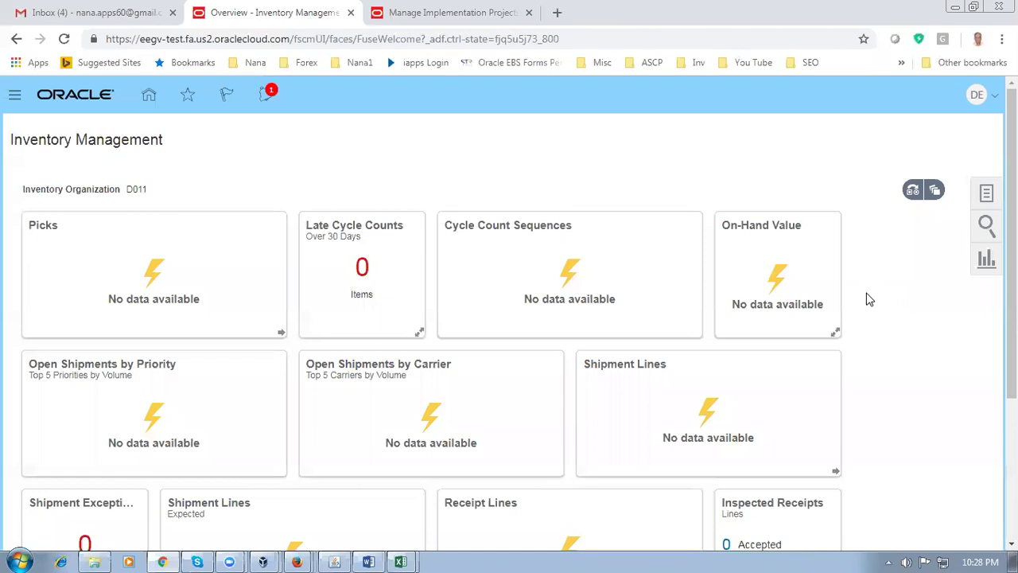
pyautogui.click(985, 195)
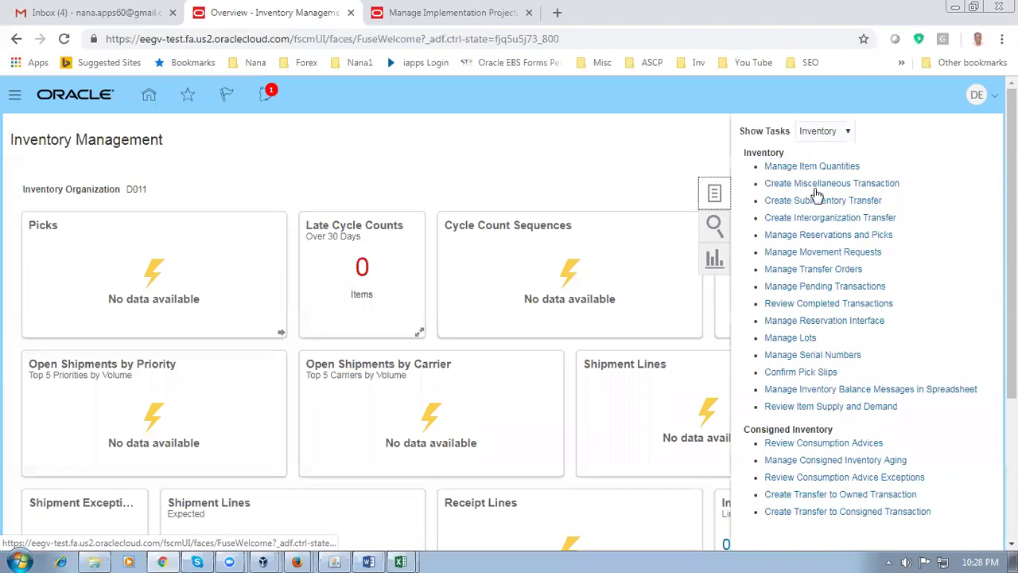
# Start a new miscellaneous transaction of type Miscellaneous Receipt
pyautogui.click(815, 188)
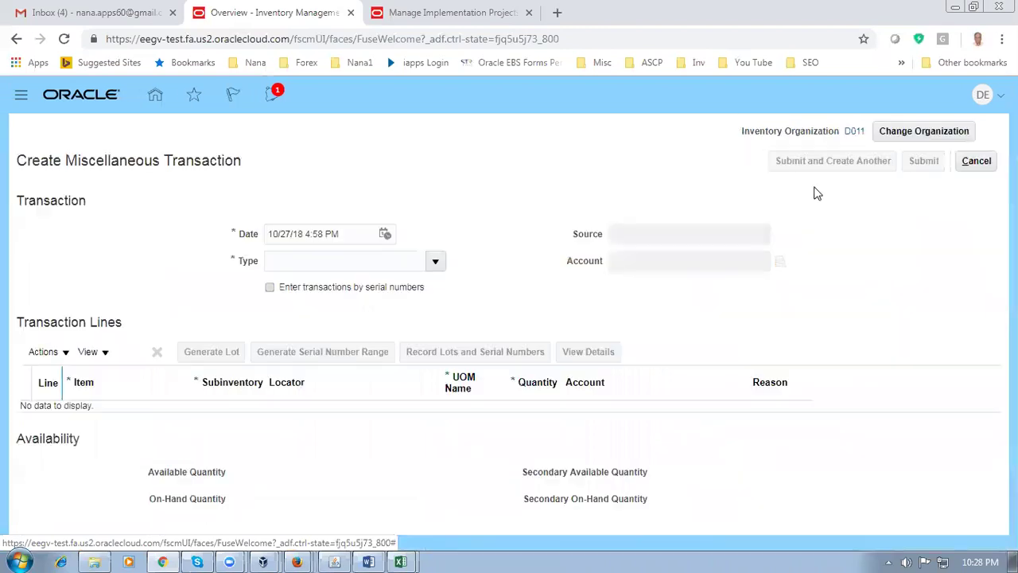
pyautogui.click(296, 256)
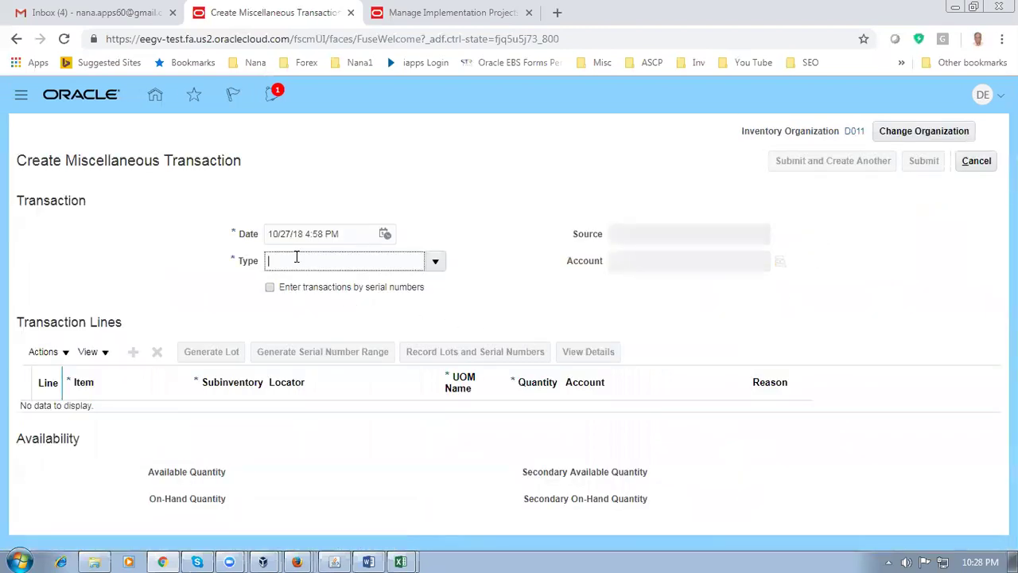
pyautogui.write('m')
pyautogui.press('Tab')
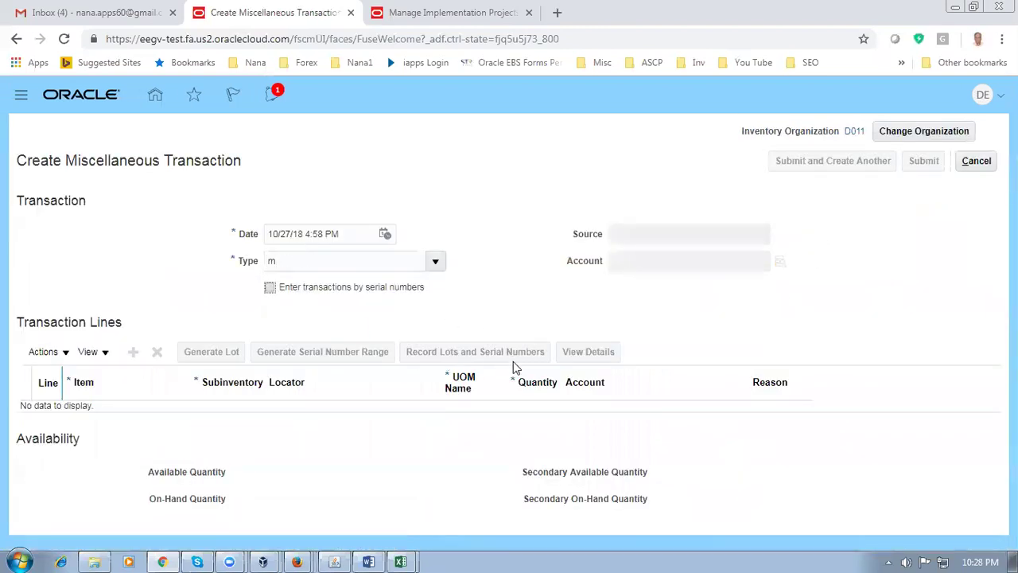
pyautogui.click(489, 406)
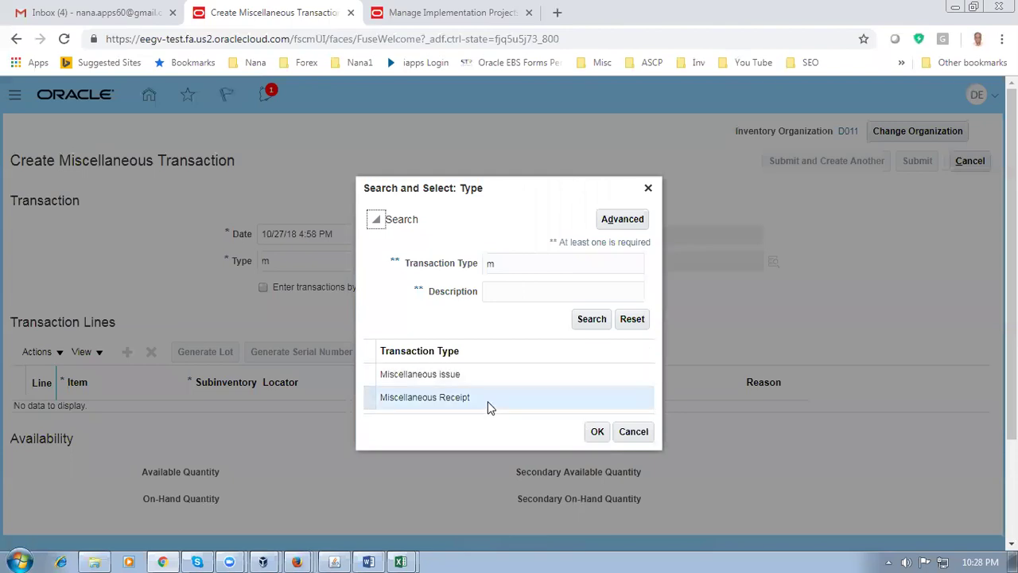
pyautogui.click(595, 434)
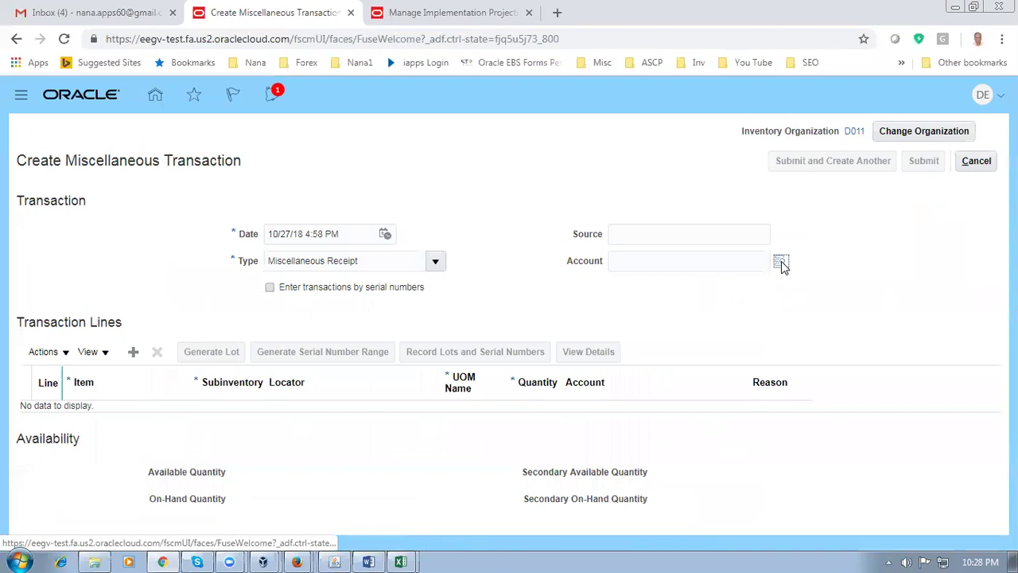
# Charge the receipt to account 10-100-1000 and add the first transaction line
pyautogui.click(780, 264)
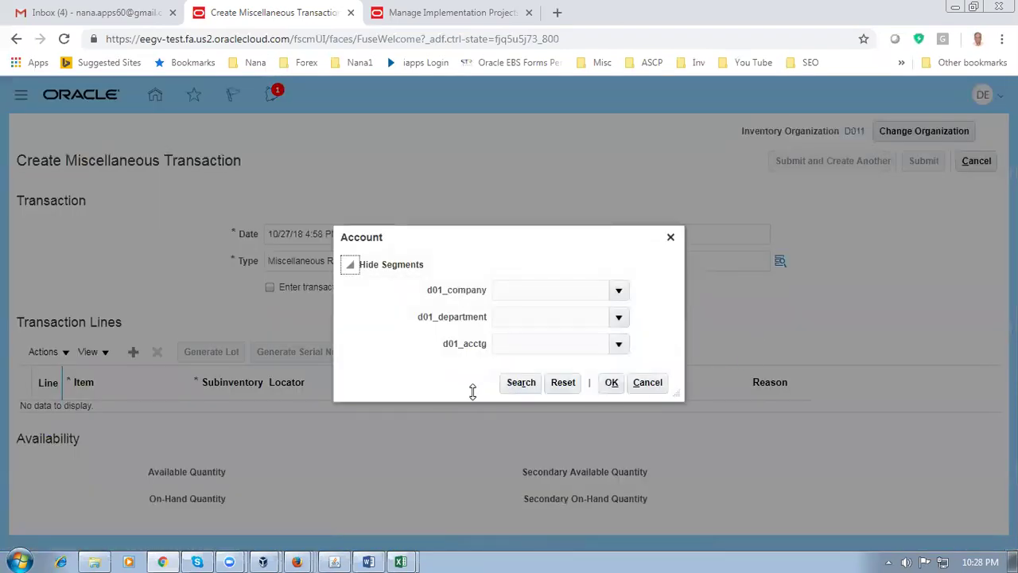
pyautogui.click(512, 386)
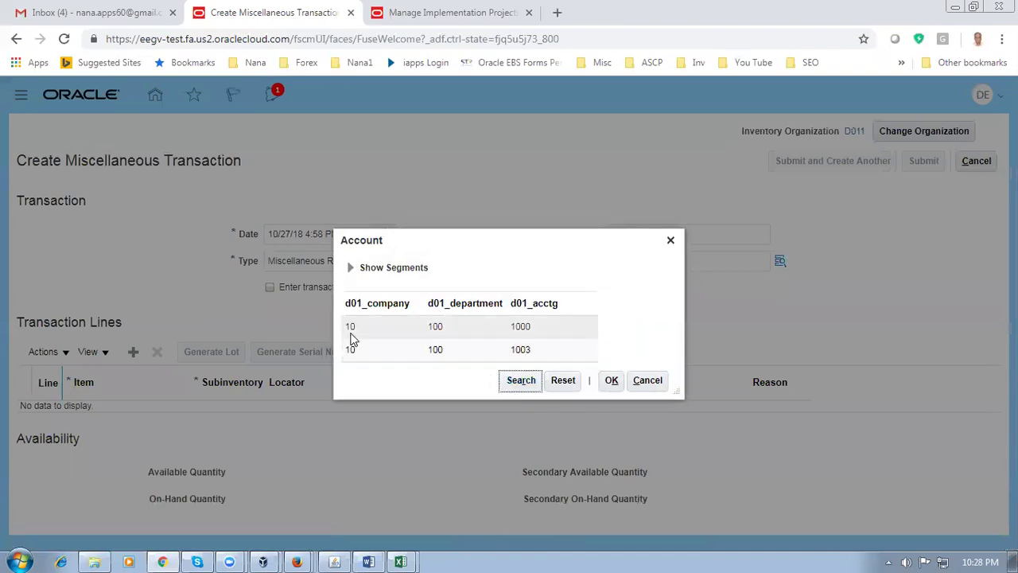
pyautogui.click(469, 332)
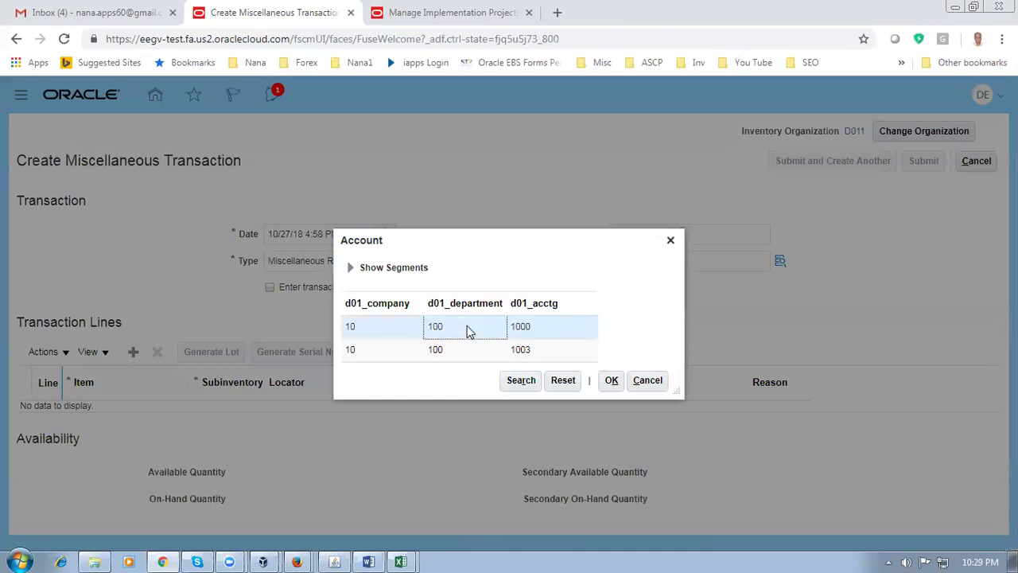
pyautogui.click(611, 379)
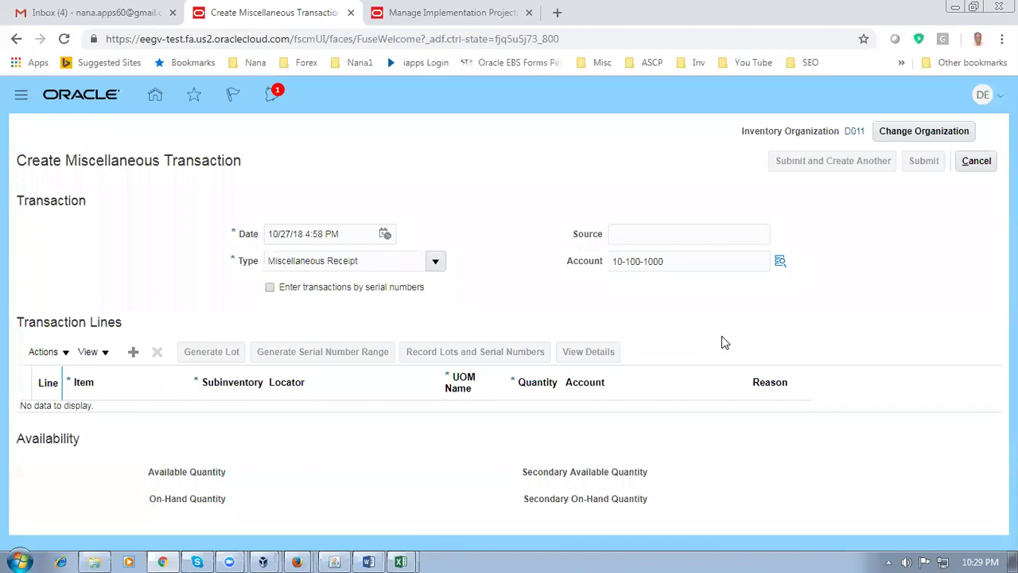
pyautogui.click(670, 263)
pyautogui.tripleClick(671, 263)
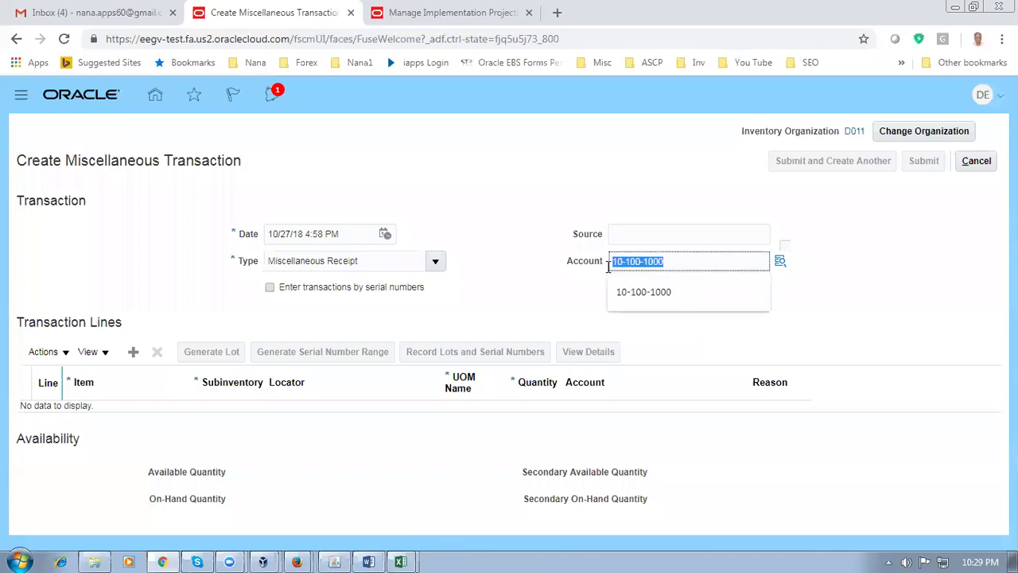
pyautogui.click(548, 325)
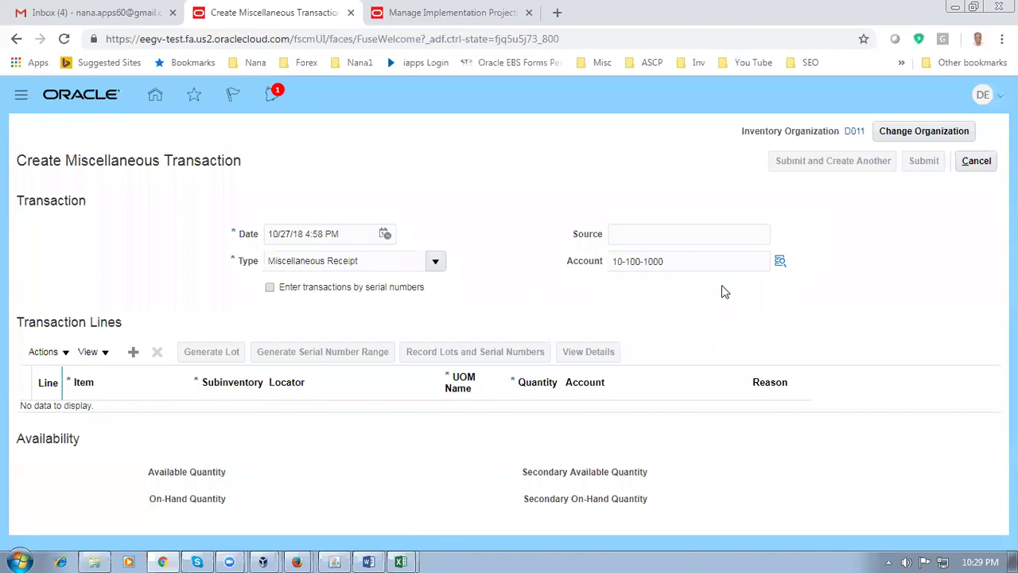
pyautogui.tripleClick(690, 256)
pyautogui.click(647, 262)
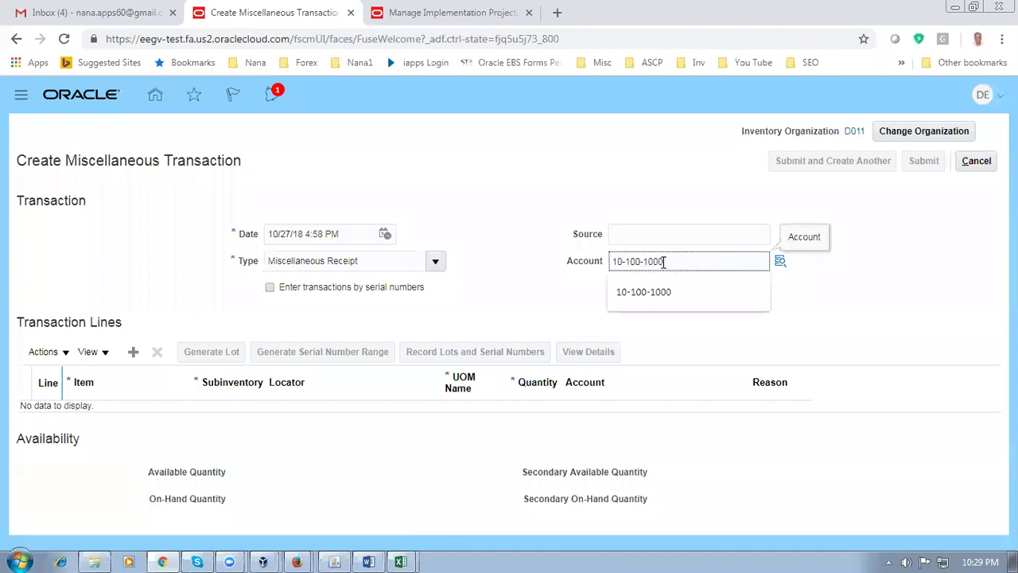
pyautogui.moveTo(647, 263); pyautogui.dragTo(660, 262)
pyautogui.click(660, 262)
pyautogui.click(521, 308)
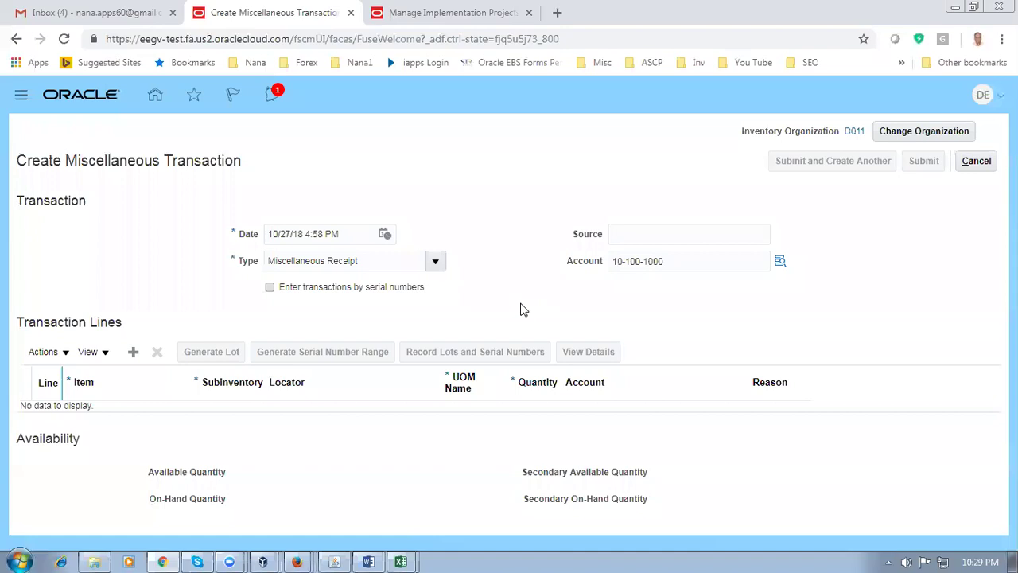
pyautogui.click(133, 352)
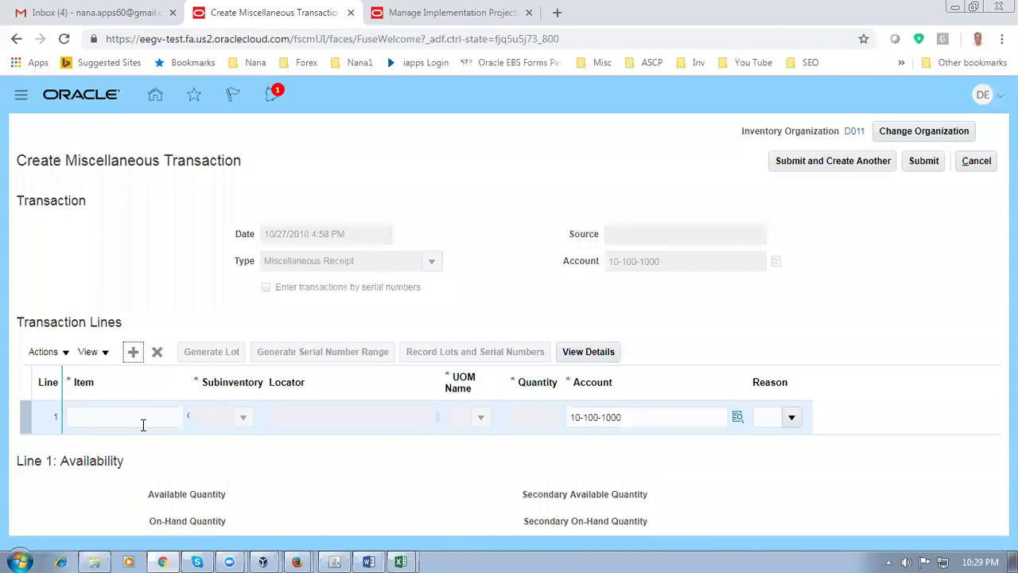
# Enter item d0101_std_order on line 1, copying its name from the notes
pyautogui.click(147, 418)
pyautogui.write('d0101_std_order')
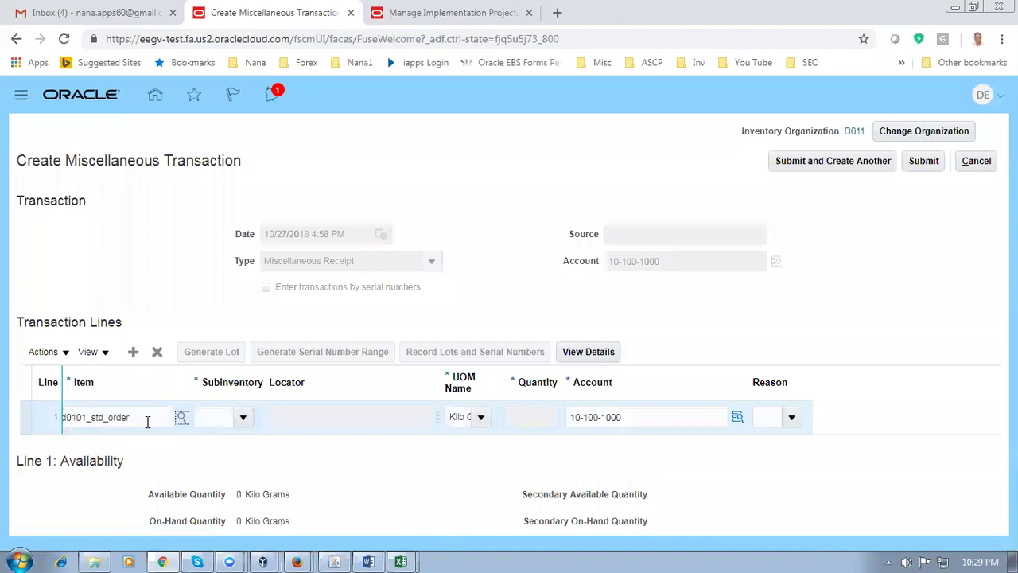
pyautogui.click(368, 560)
pyautogui.moveTo(209, 329); pyautogui.dragTo(288, 329)
pyautogui.hotkey('alt', 'Tab')
# Set subinventory d011_fgs and quantity 1,001, then submit the receipt
pyautogui.click(244, 418)
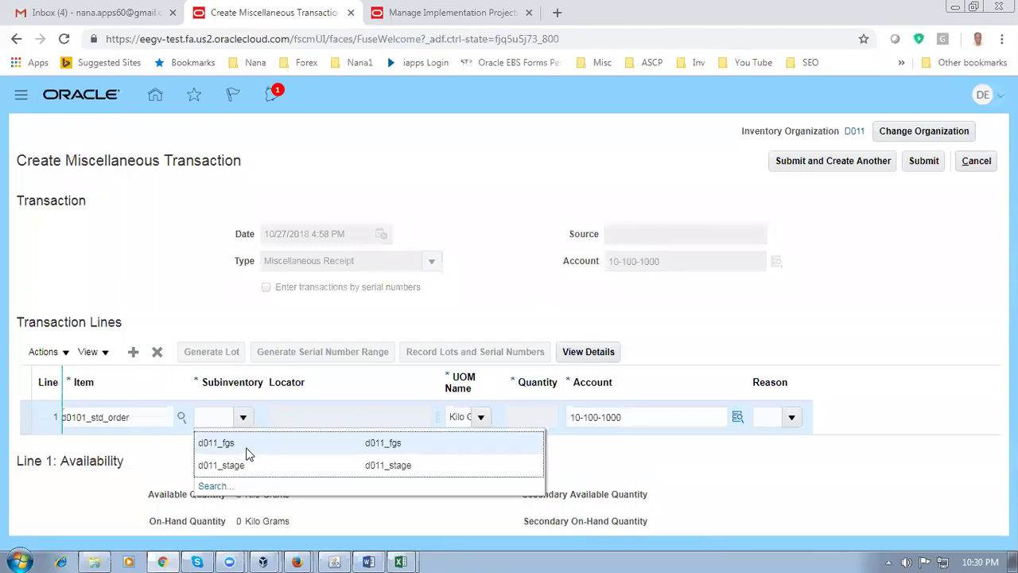
pyautogui.click(246, 451)
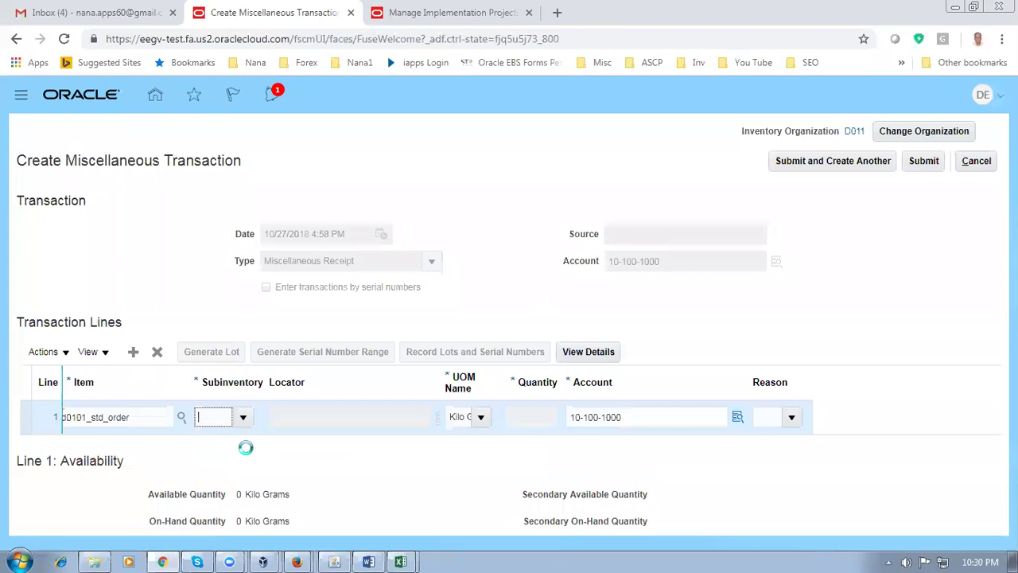
pyautogui.click(523, 420)
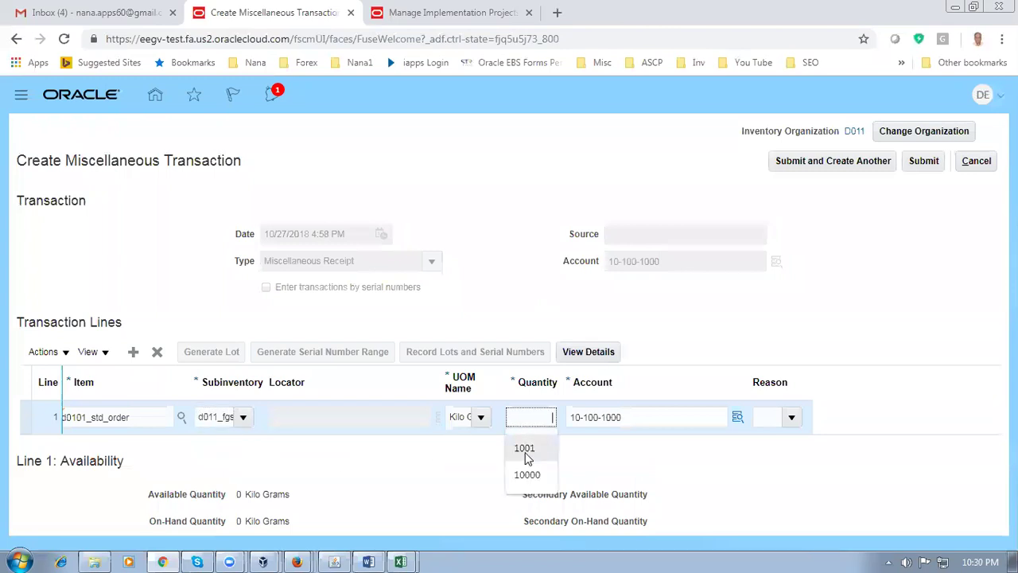
pyautogui.write('1,')
pyautogui.write('001')
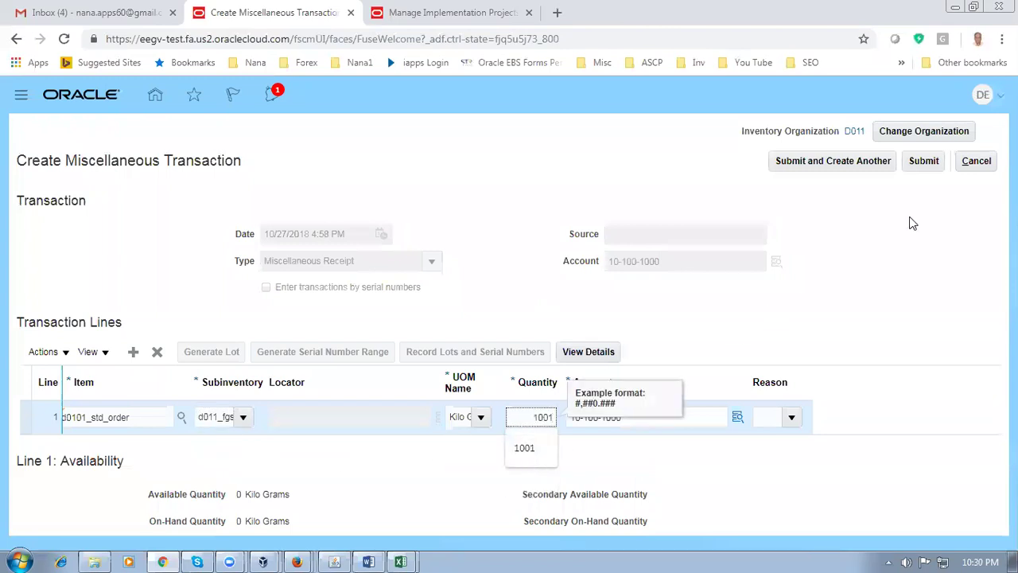
pyautogui.click(932, 163)
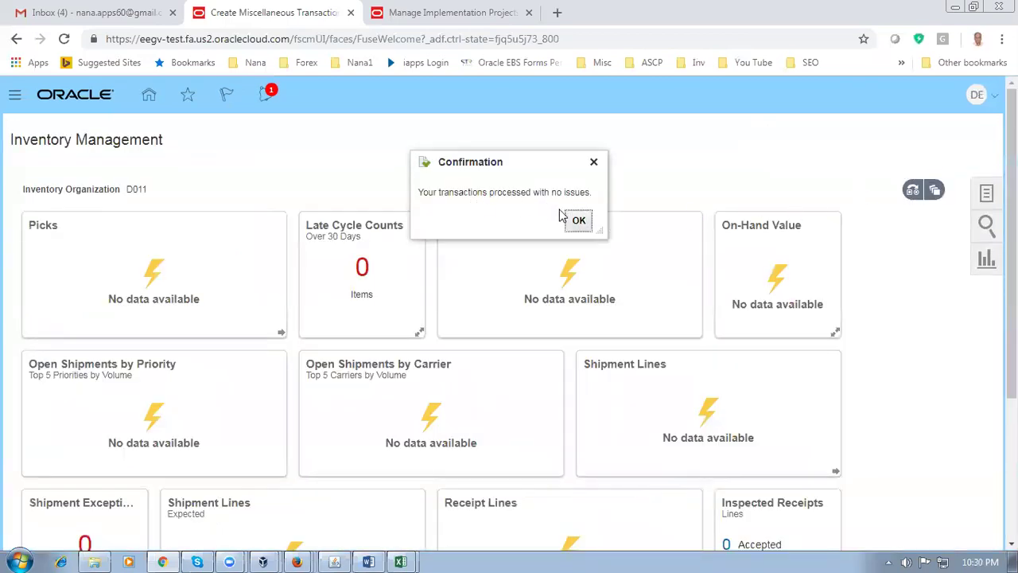
pyautogui.click(578, 220)
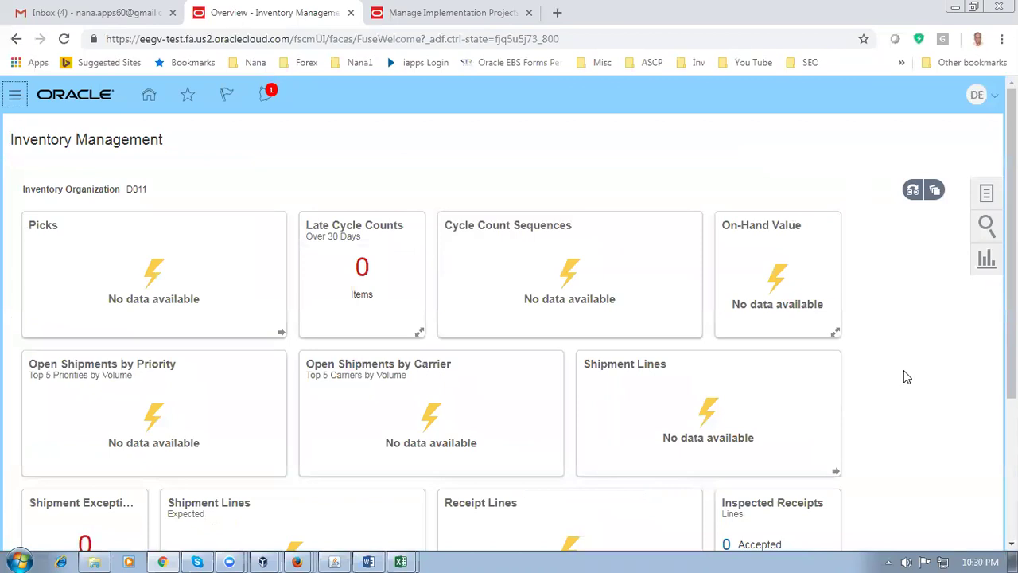
# Change the working inventory organization from D011 to D012
pyautogui.click(985, 194)
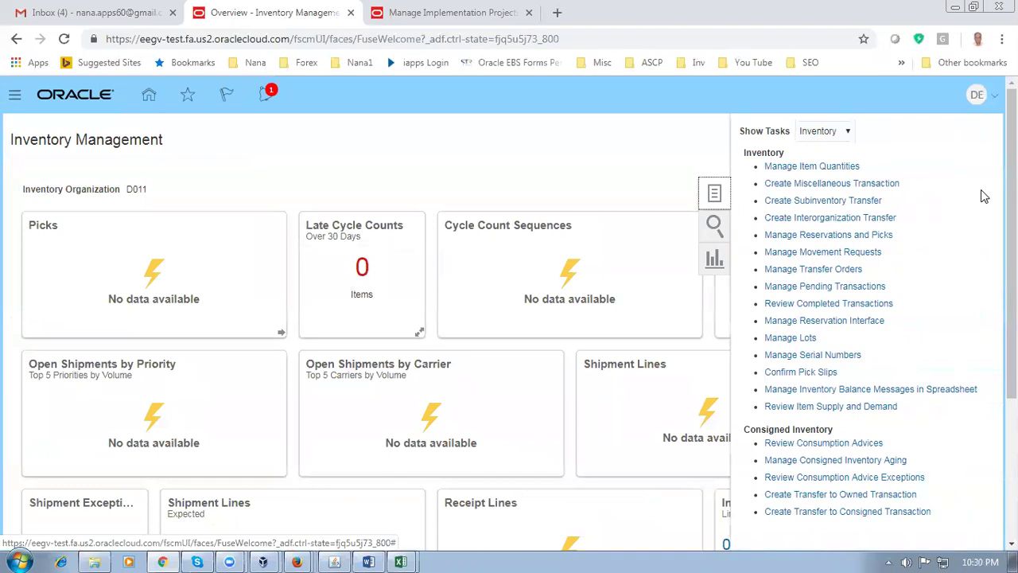
pyautogui.click(826, 184)
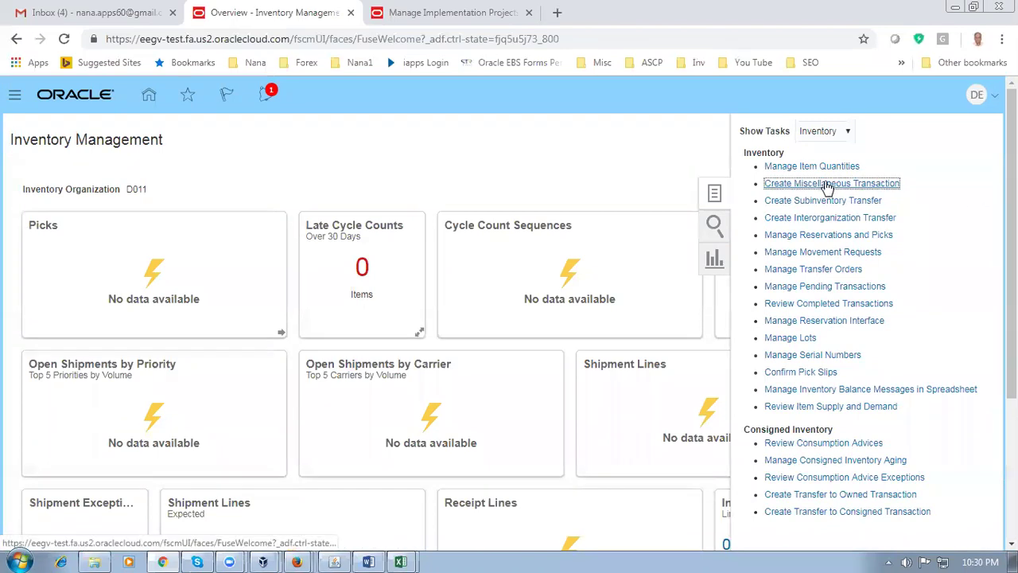
pyautogui.click(903, 140)
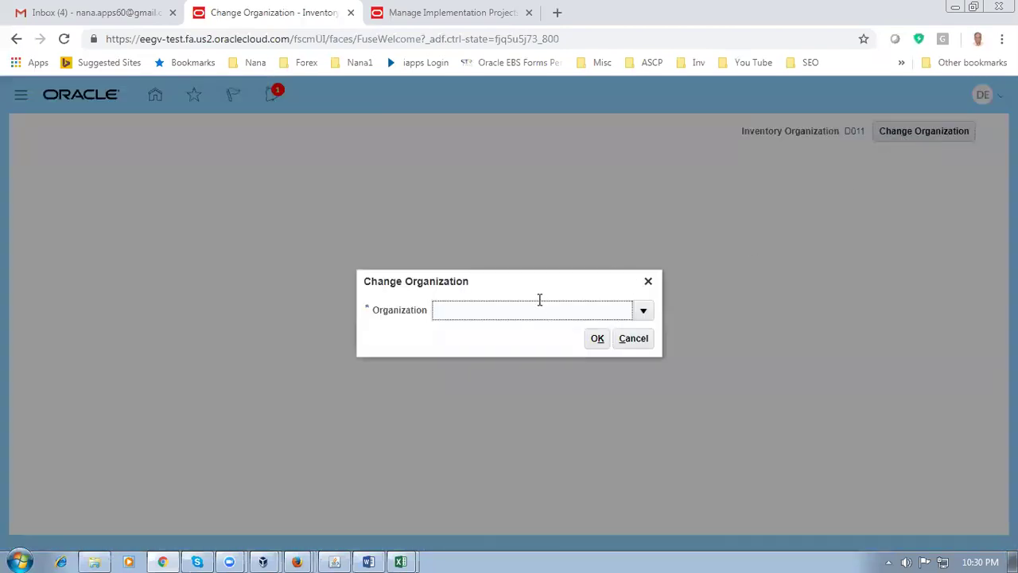
pyautogui.write('D012')
pyautogui.click(598, 341)
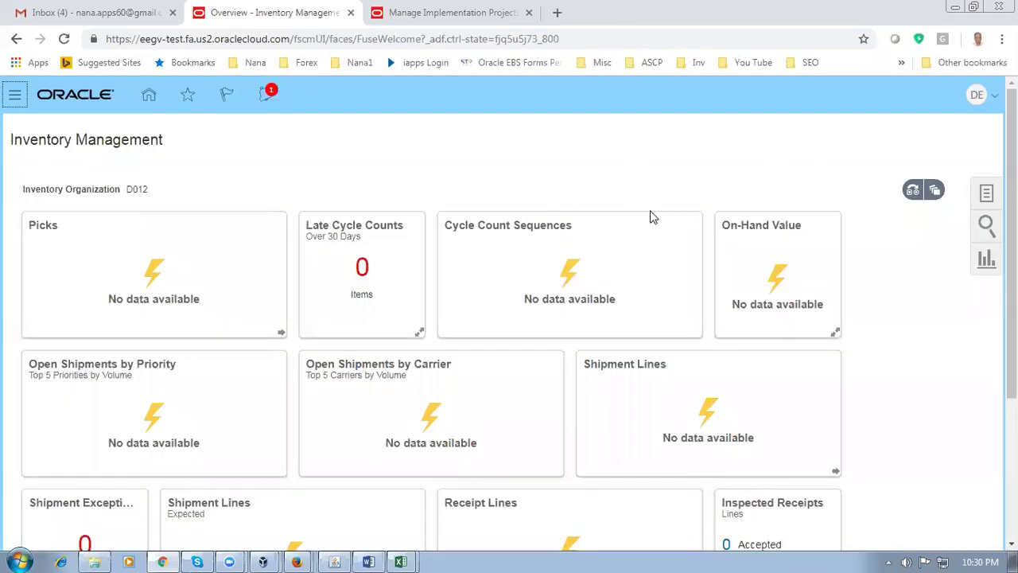
# Start a new miscellaneous transaction of type Miscellaneous Receipt for D012
pyautogui.click(989, 197)
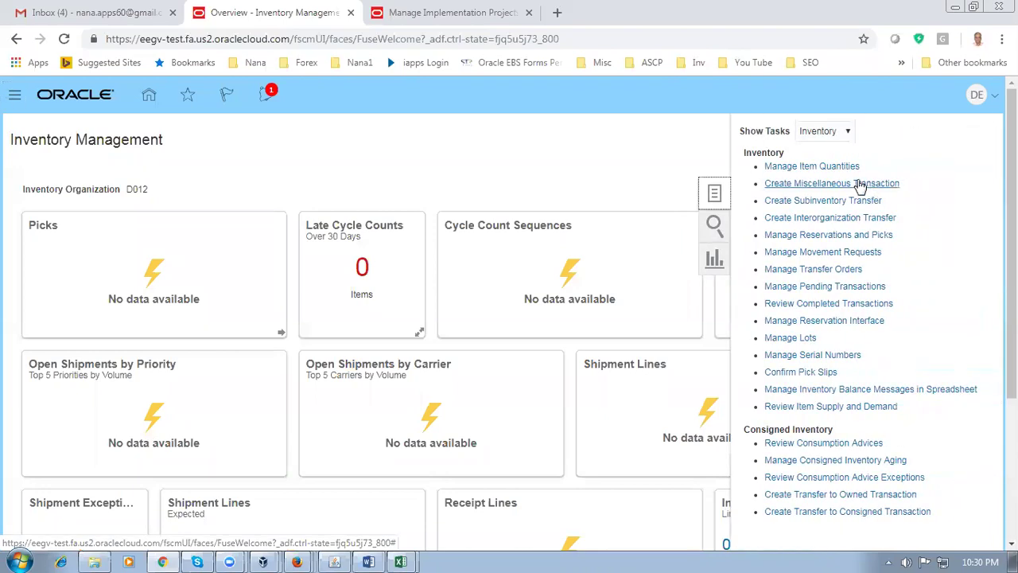
pyautogui.click(828, 189)
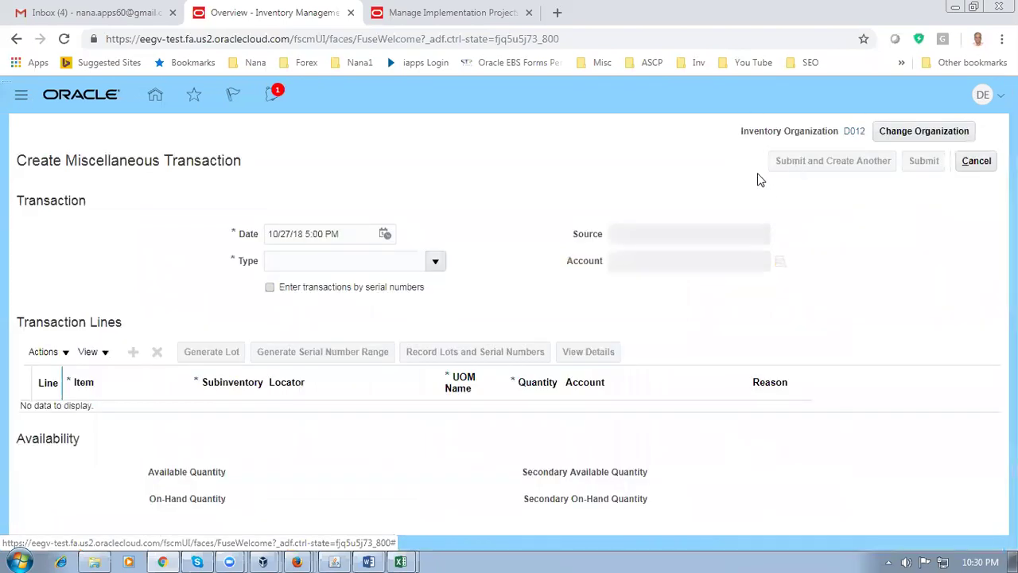
pyautogui.click(324, 264)
pyautogui.write('m')
pyautogui.press('Tab')
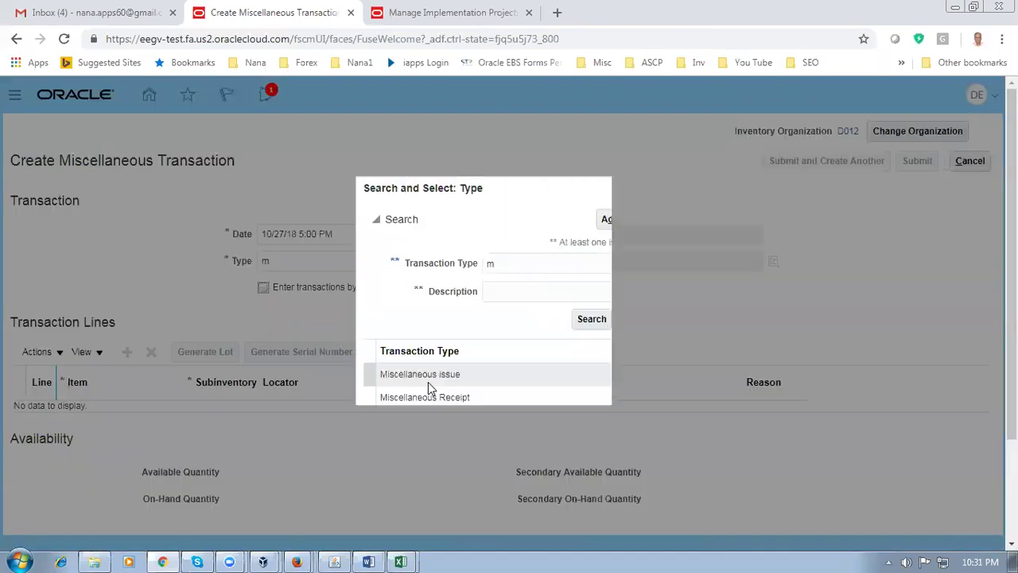
pyautogui.click(428, 395)
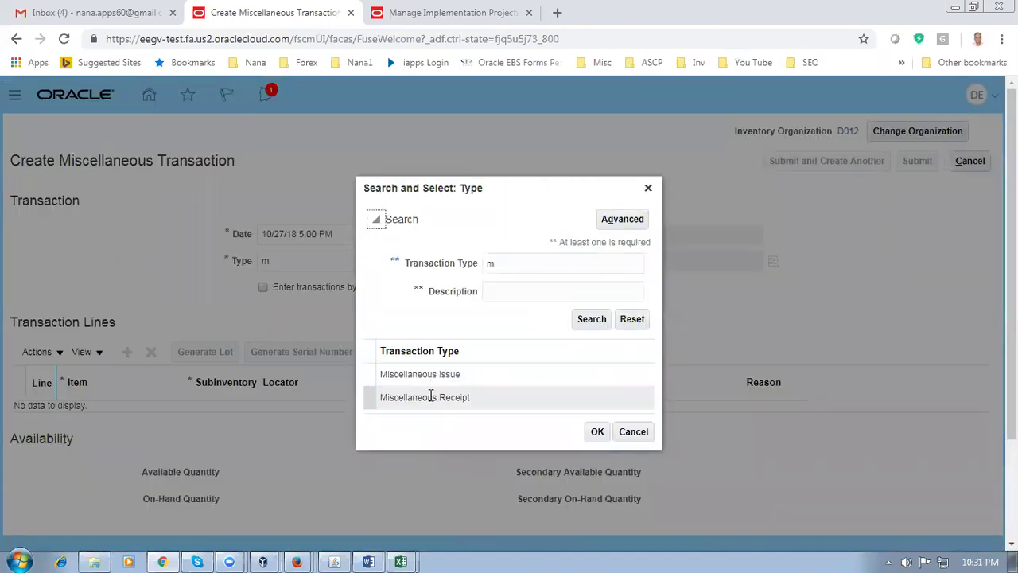
pyautogui.click(597, 431)
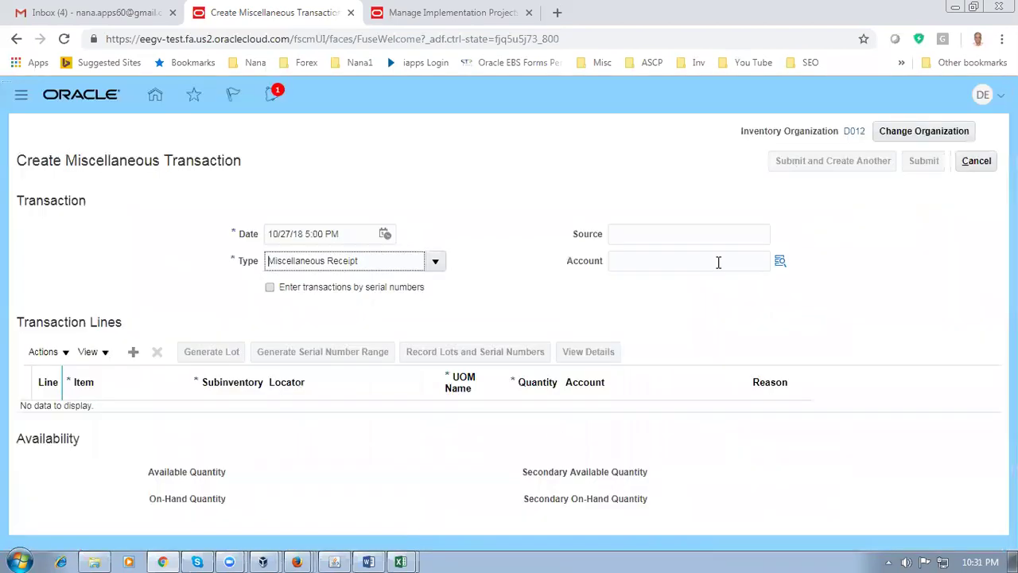
# Set the receipt account to 10-100-1000 and add the first transaction line
pyautogui.click(718, 262)
pyautogui.click(656, 294)
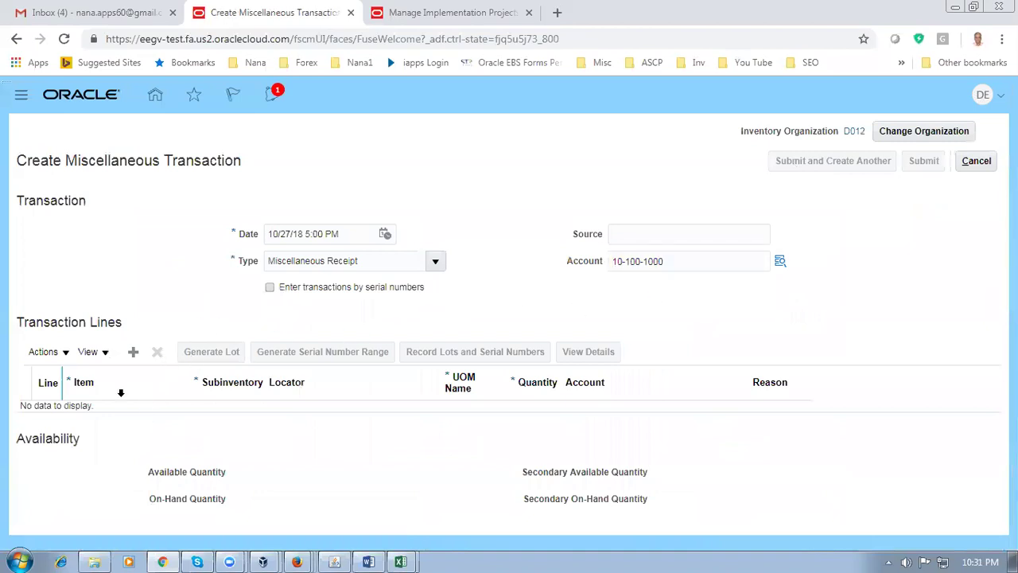
pyautogui.click(133, 355)
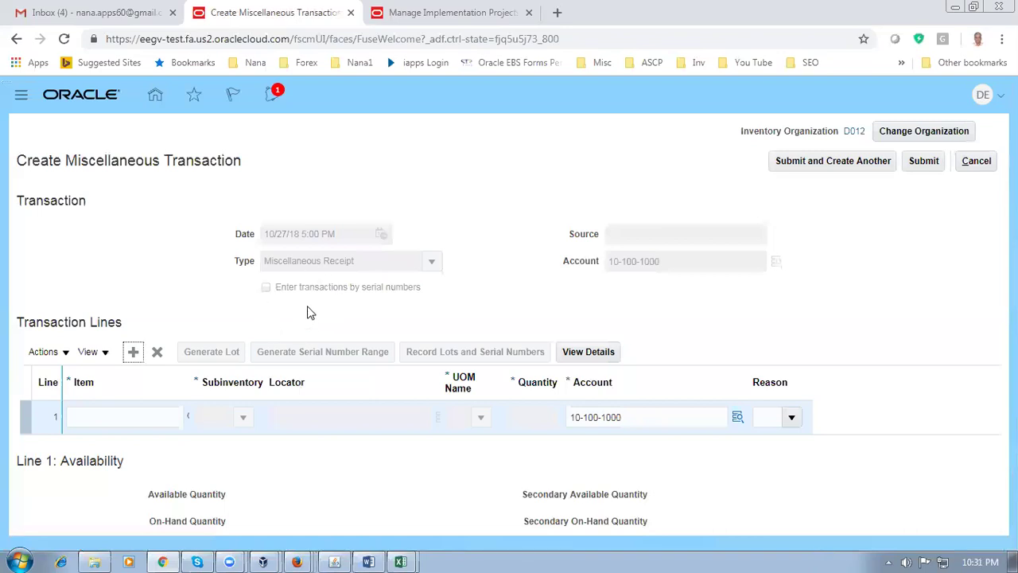
# Receive 2001 of d0101_std_order into subinventory d012_fgs and submit the receipt
pyautogui.click(96, 416)
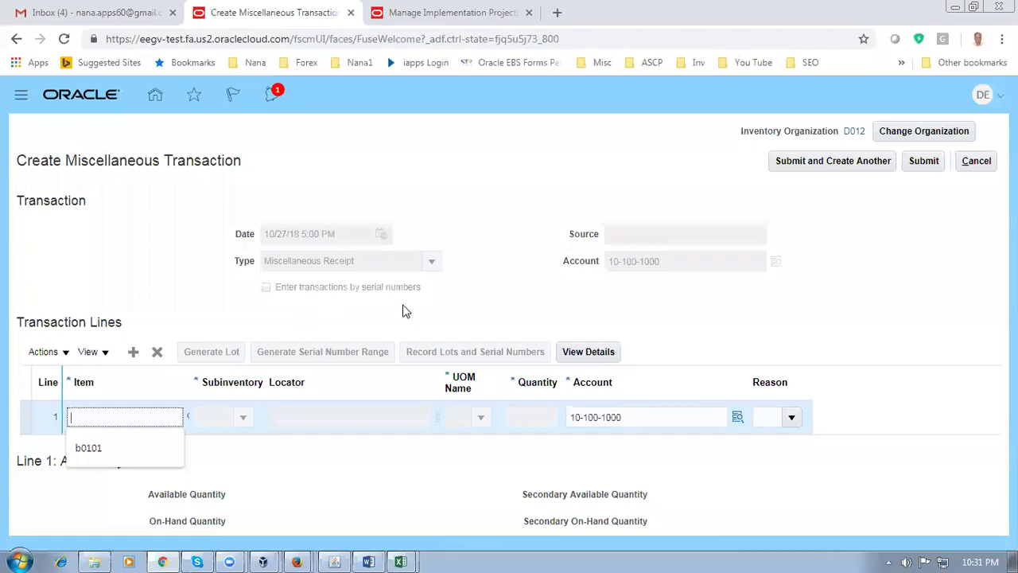
pyautogui.write('b0101')
pyautogui.click(244, 418)
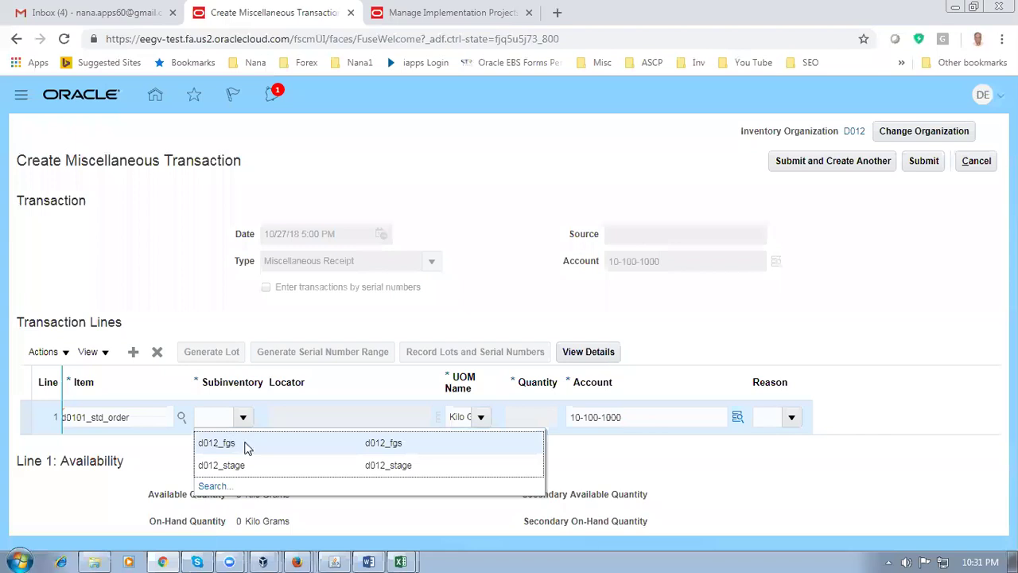
pyautogui.click(245, 444)
pyautogui.click(530, 415)
pyautogui.write('2001')
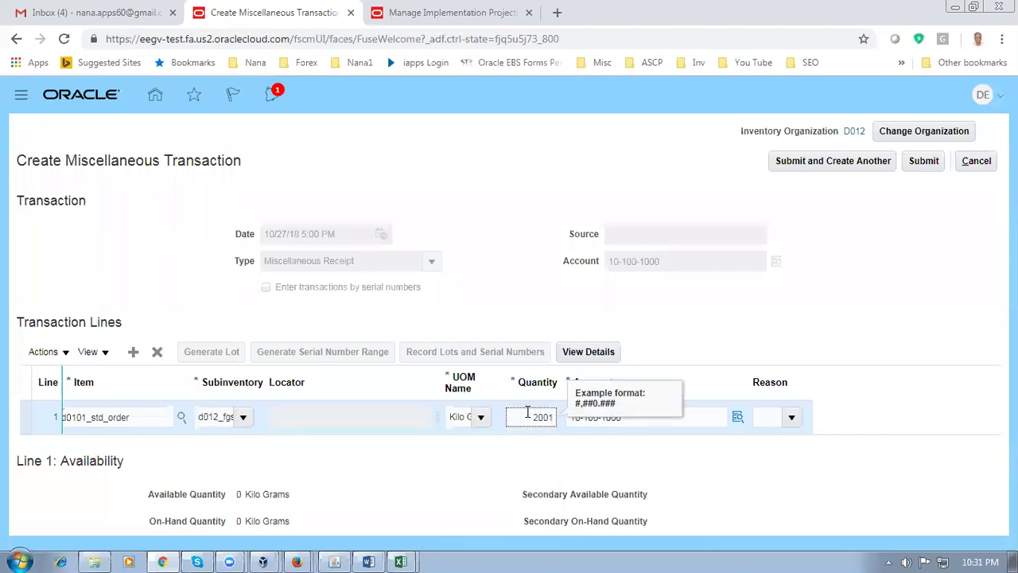
pyautogui.click(809, 316)
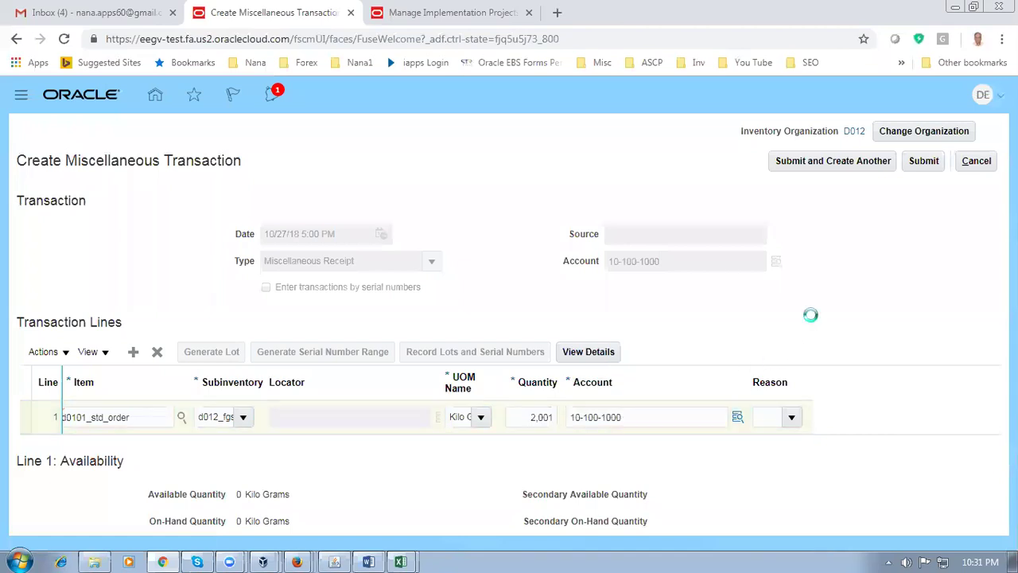
pyautogui.click(926, 162)
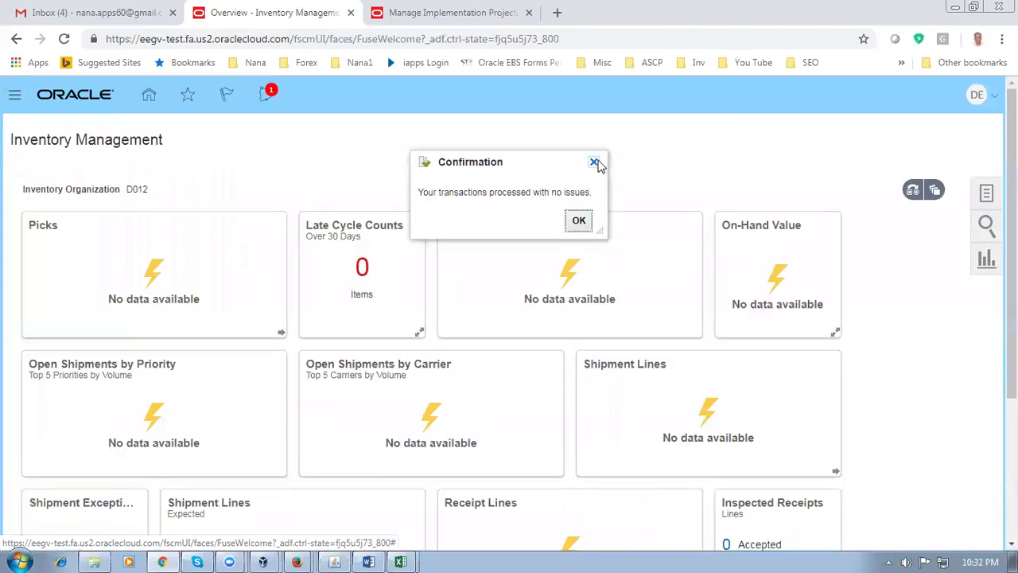
# Dismiss the receipt success confirmation and show the D012 inventory task list
pyautogui.moveTo(440, 192); pyautogui.dragTo(507, 193)
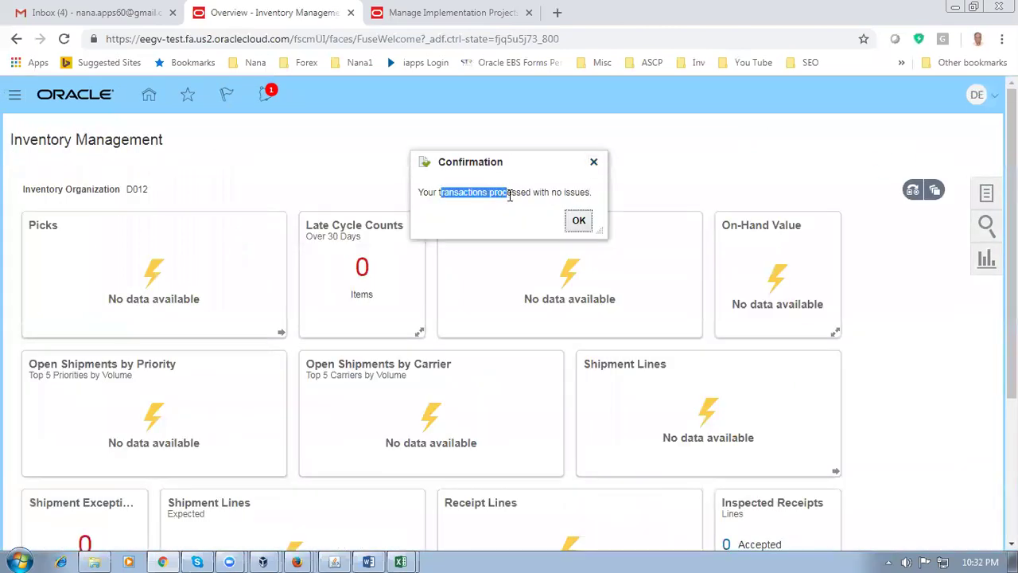
pyautogui.click(585, 221)
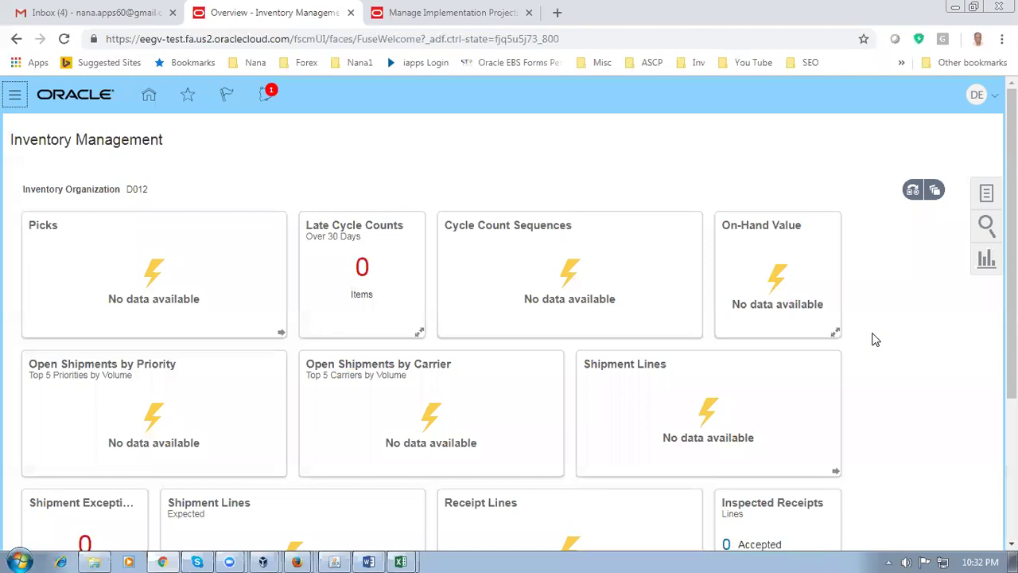
pyautogui.click(987, 198)
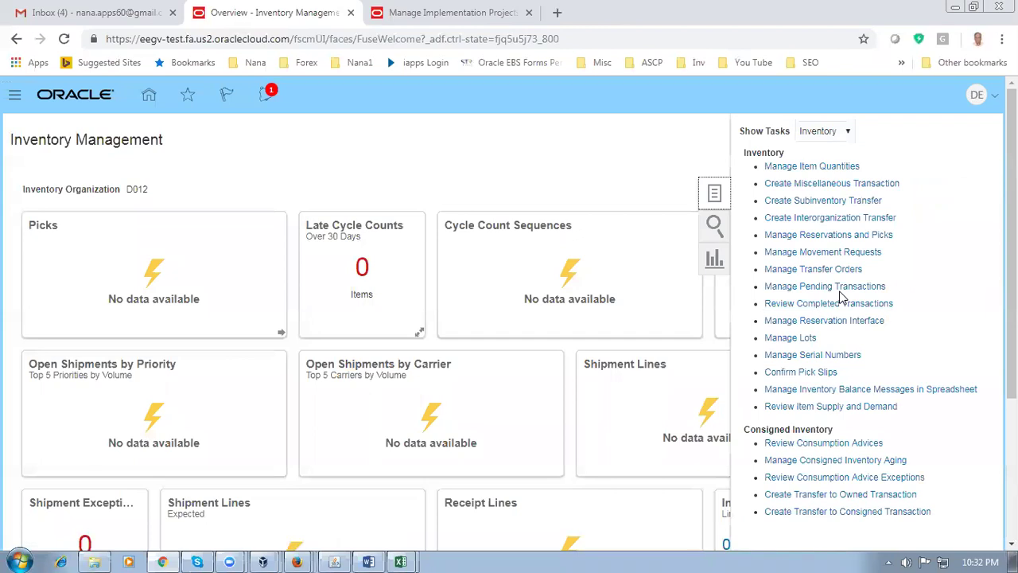
pyautogui.click(433, 175)
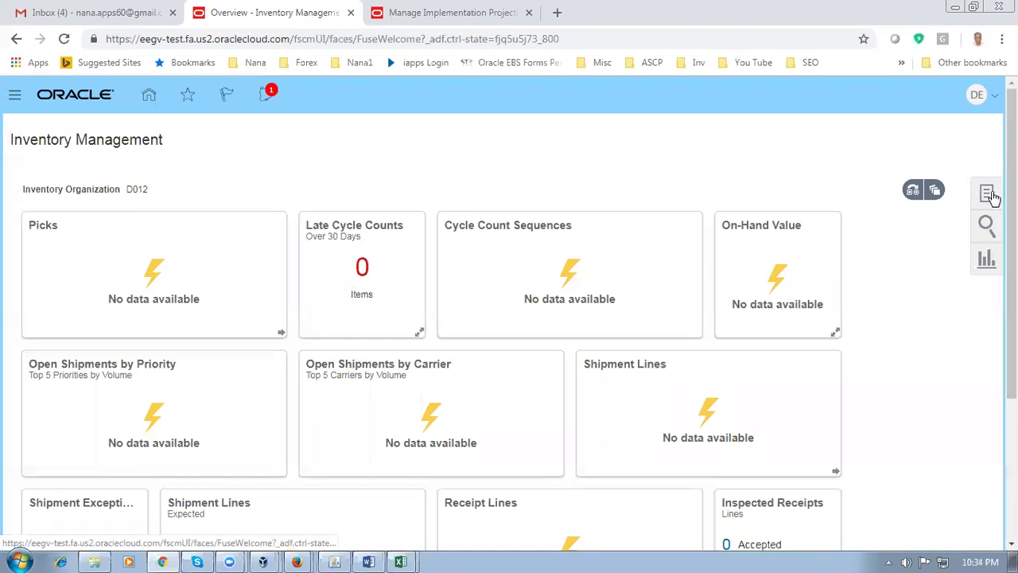
pyautogui.click(988, 194)
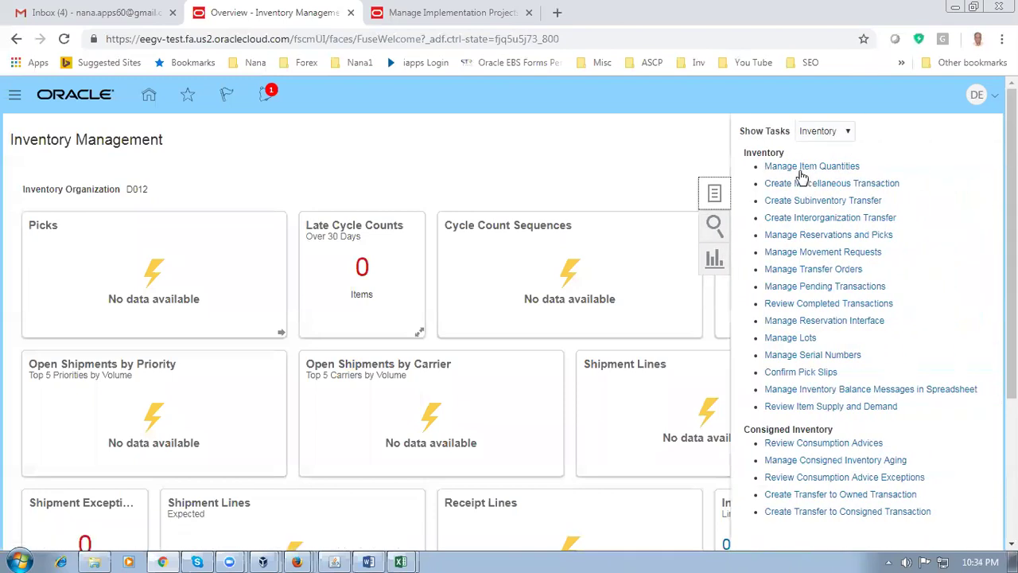
pyautogui.click(805, 168)
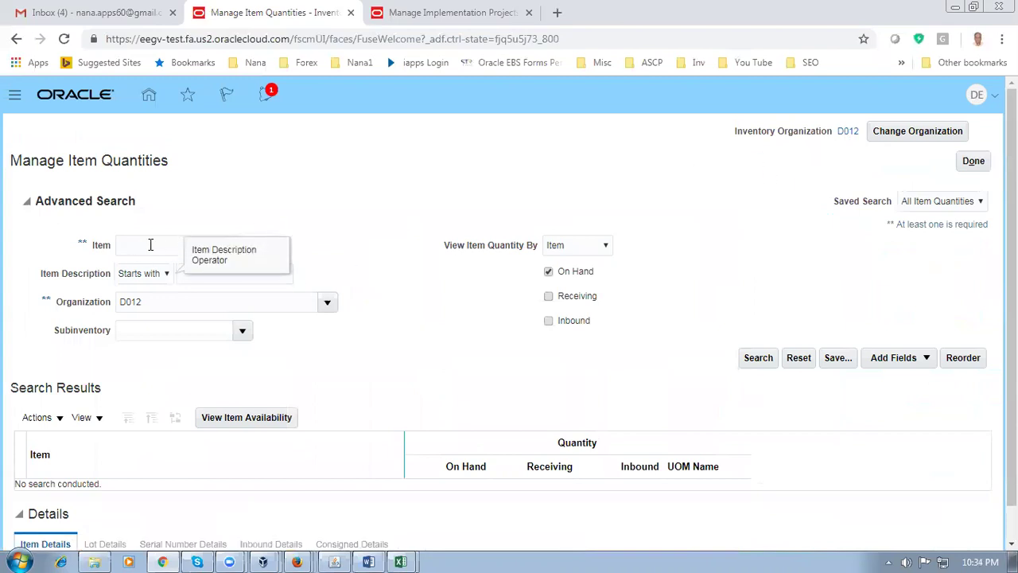
# Search on-hand quantities for d0101_std_order, showing 2,001 Kilo Grams in D012
pyautogui.click(150, 244)
pyautogui.write('d0101')
pyautogui.press('Tab')
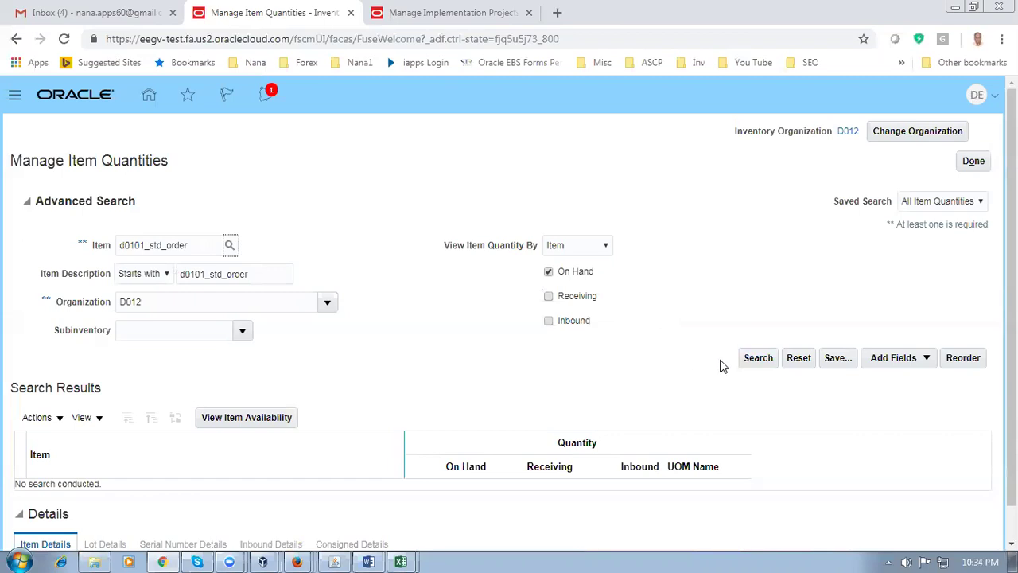
pyautogui.click(751, 360)
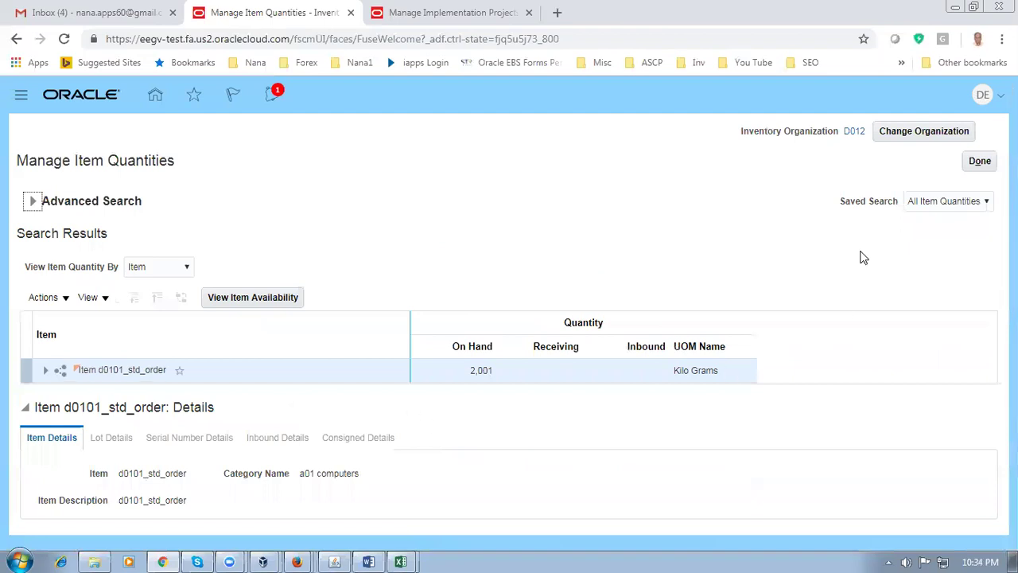
pyautogui.click(904, 135)
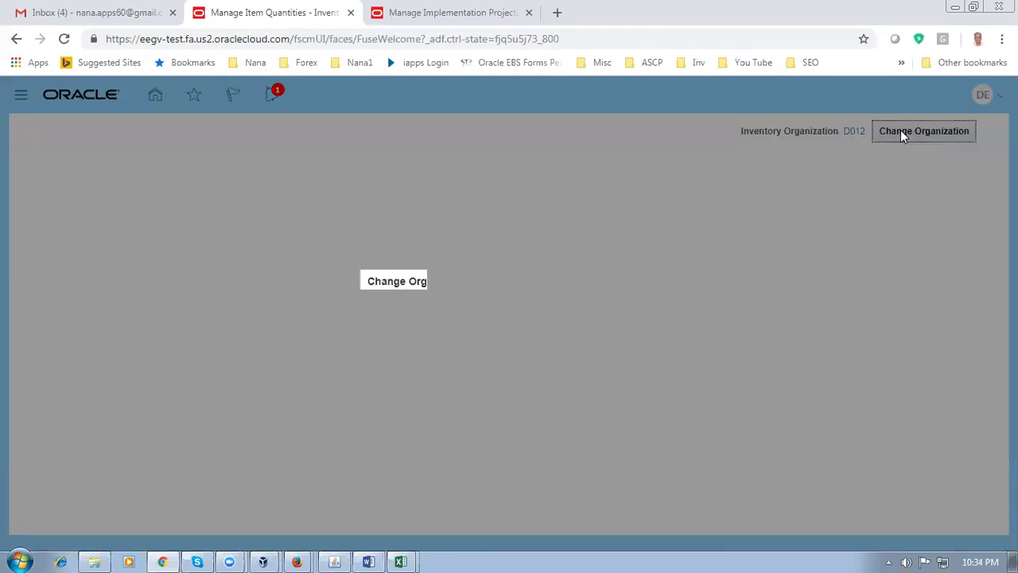
# Confirm the organization change and search Manage Item Quantities for item d0101
pyautogui.click(592, 338)
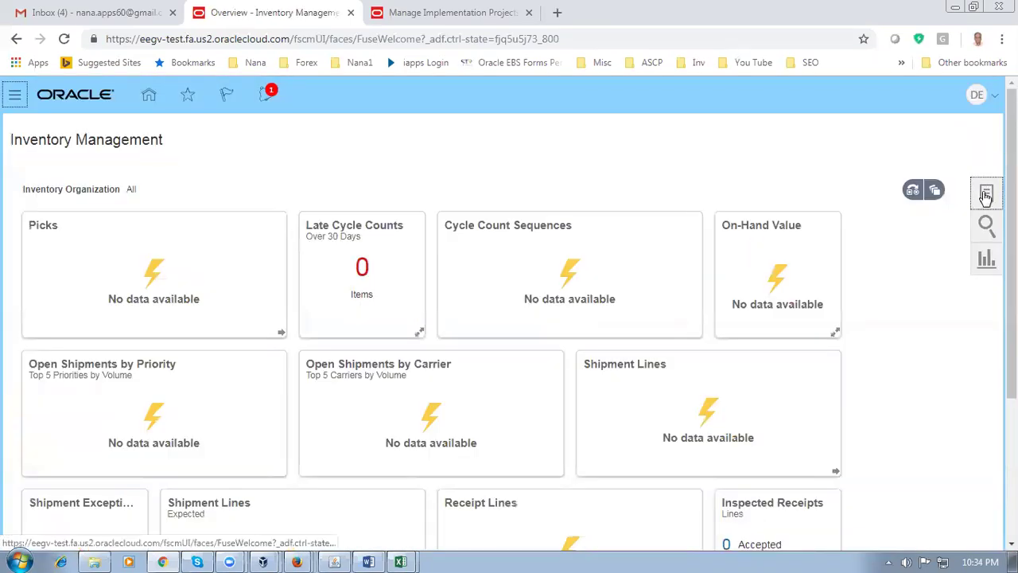
pyautogui.click(986, 195)
pyautogui.click(825, 169)
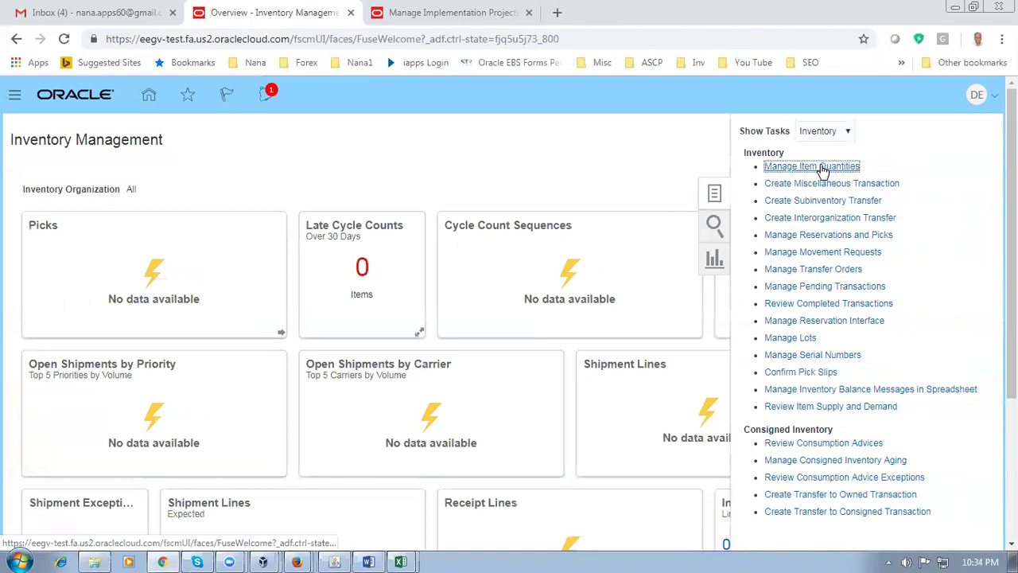
pyautogui.click(145, 247)
pyautogui.write('d0101')
pyautogui.press('Tab')
pyautogui.click(758, 358)
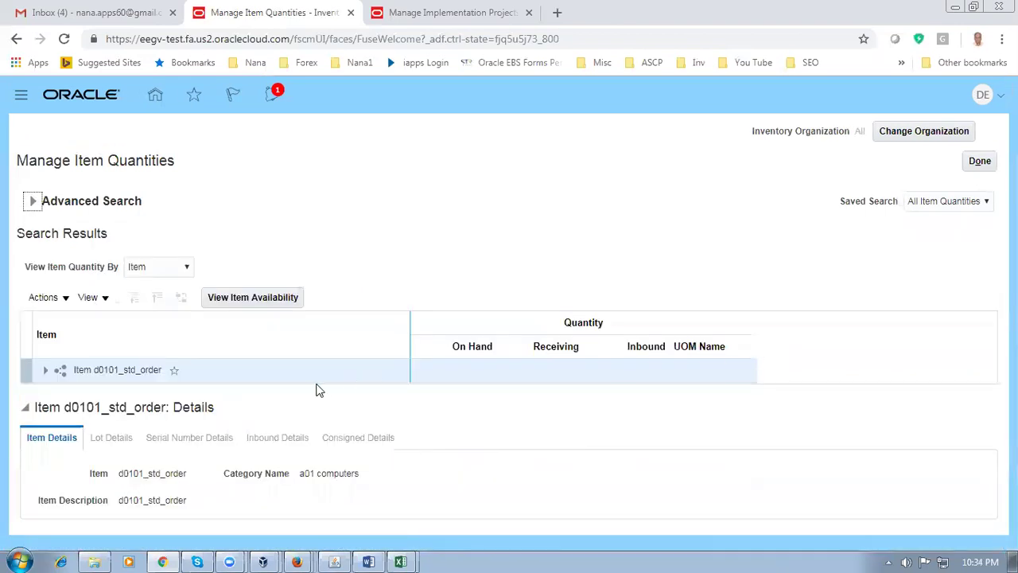
# Expand the item and organizations D011 and D012 to show subinventories d011_fgs and d012_fgs
pyautogui.click(46, 372)
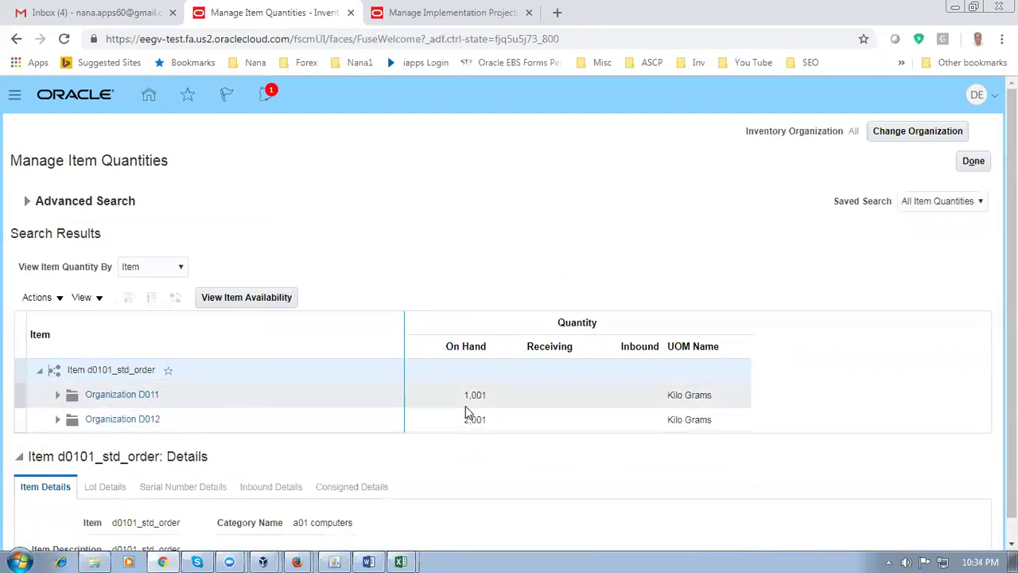
pyautogui.click(56, 395)
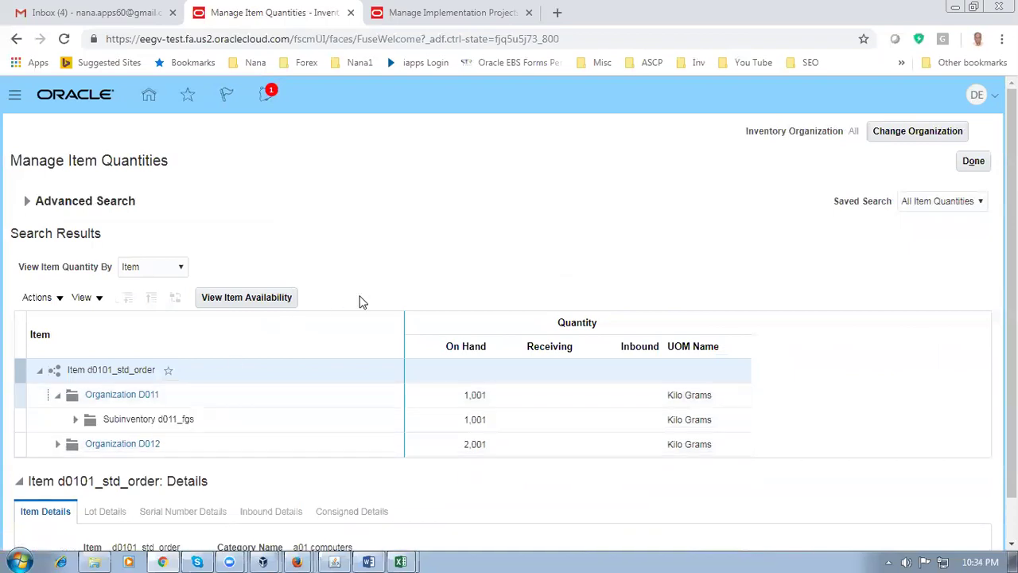
pyautogui.scroll(-1, 359, 300)
pyautogui.click(58, 401)
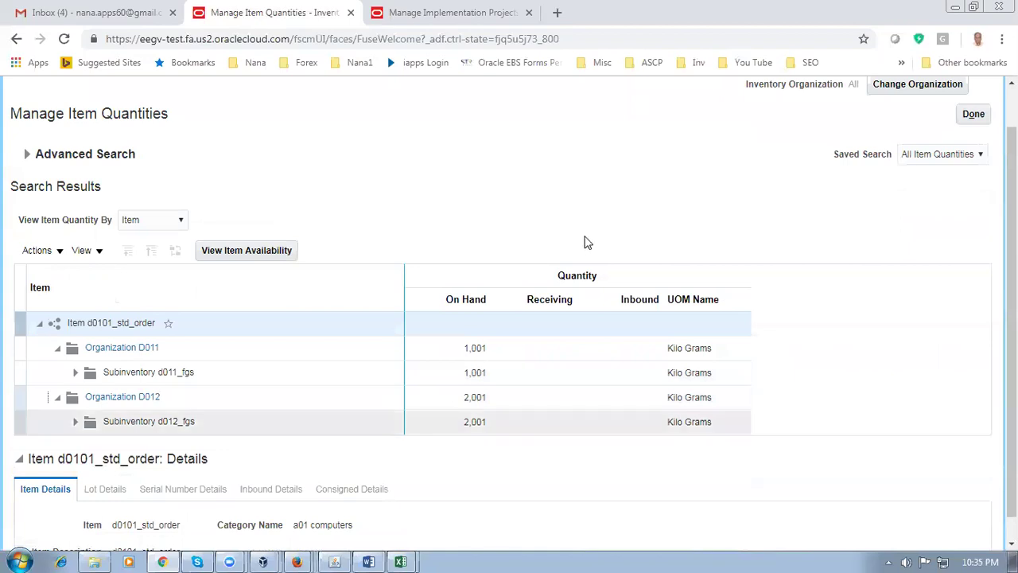
pyautogui.scroll(1, 509, 318)
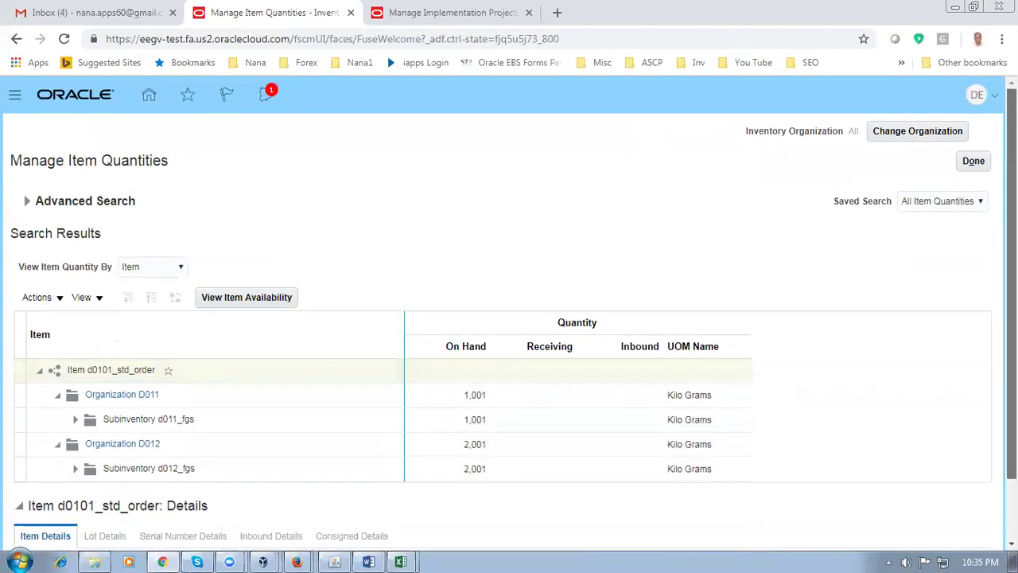
# Close the transaction distributions and Material Transactions forms and collapse the Navigator tree
pyautogui.click(335, 559)
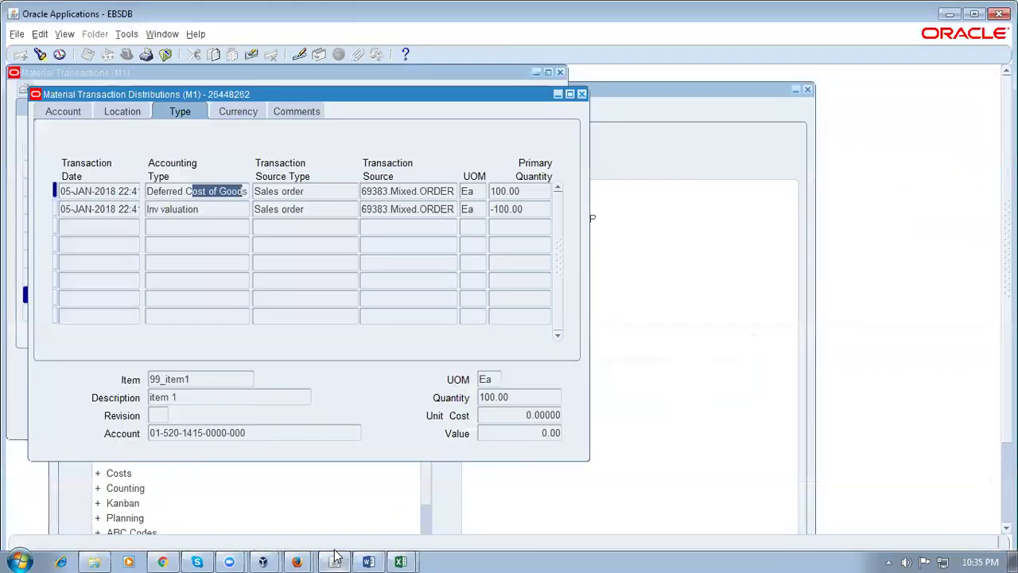
pyautogui.click(581, 94)
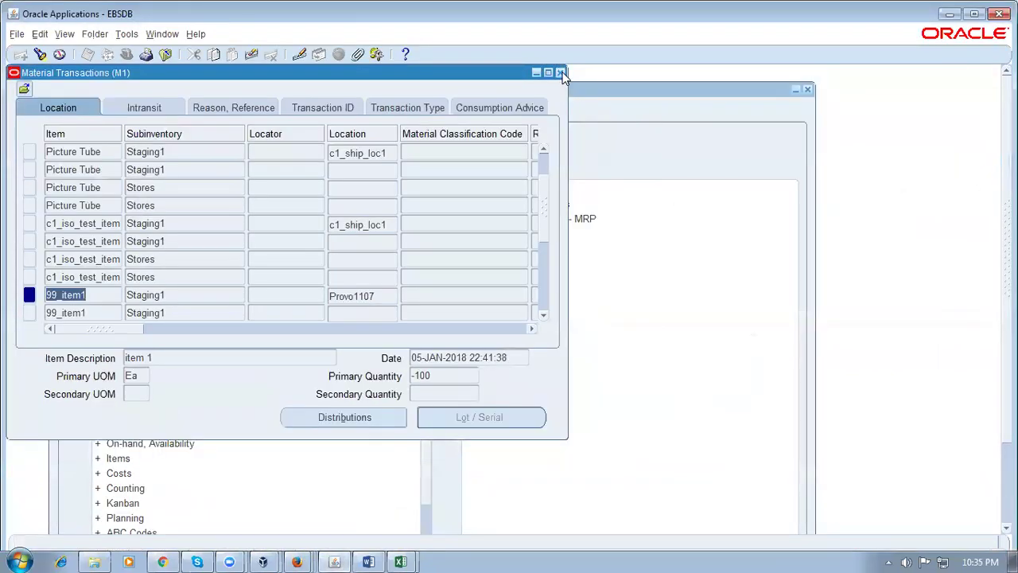
pyautogui.click(561, 73)
pyautogui.click(80, 299)
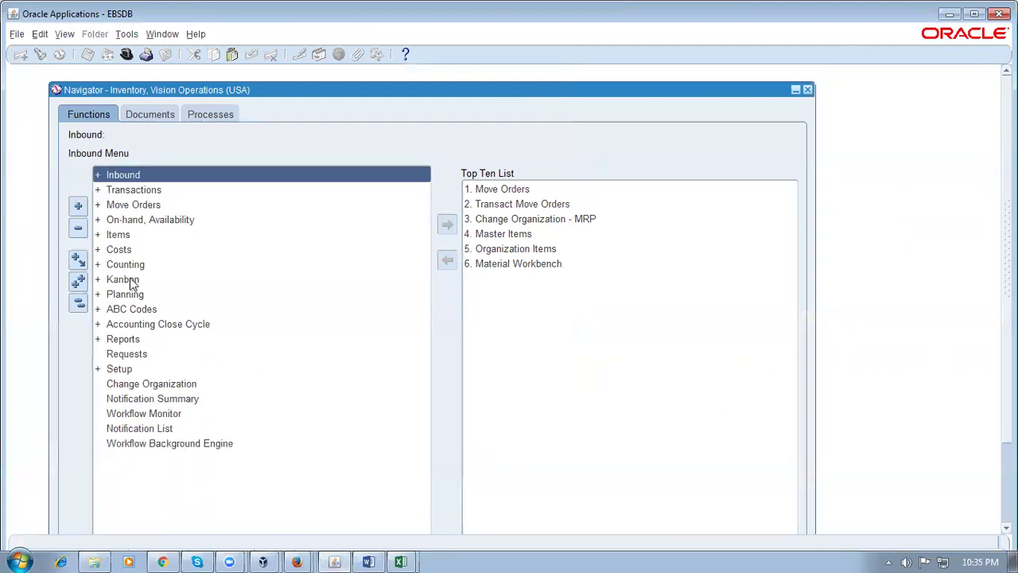
pyautogui.click(173, 372)
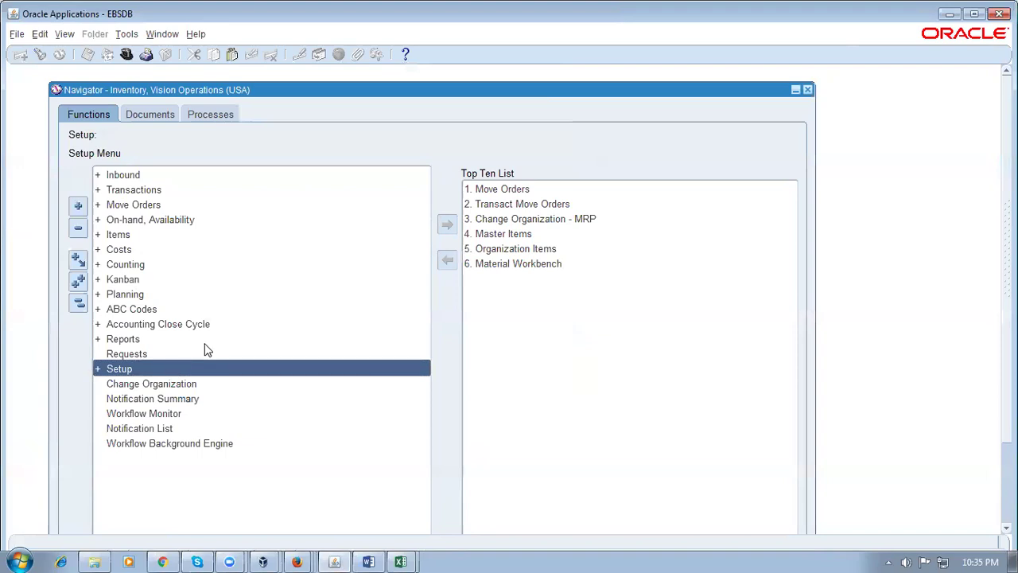
# Switch the responsibility to Order Management Super User
pyautogui.hotkey('alt', 'f')
pyautogui.write('r')
pyautogui.write('o%')
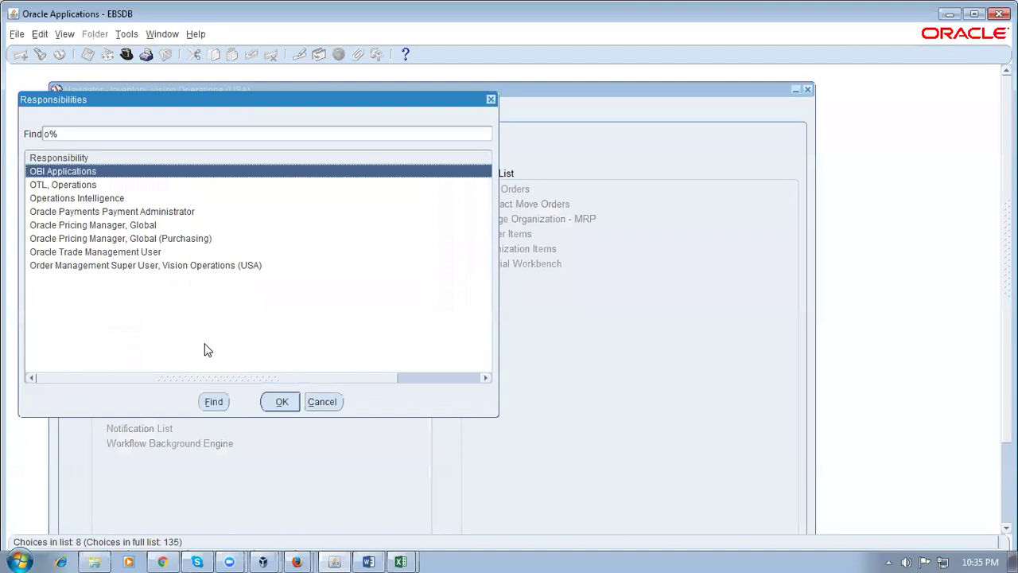
pyautogui.press('End')
pyautogui.press('Return')
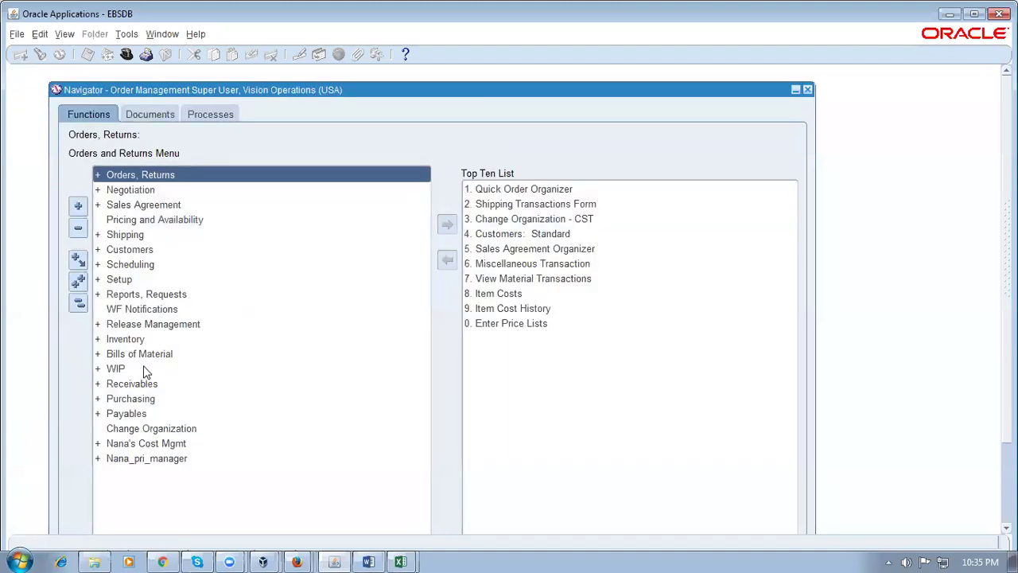
# Launch Inventory > Items > Master Items, entering organization M
pyautogui.doubleClick(152, 340)
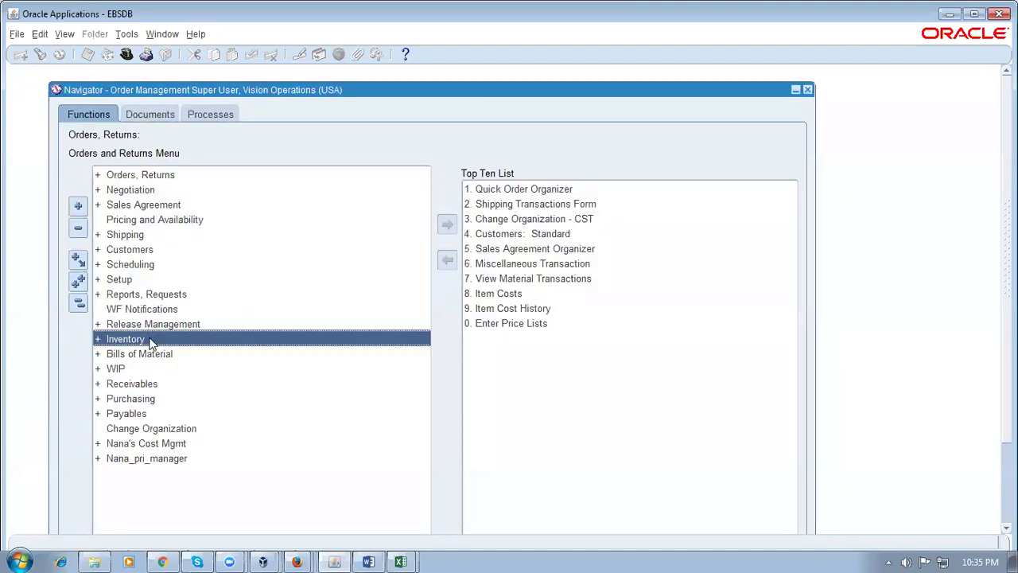
pyautogui.click(166, 415)
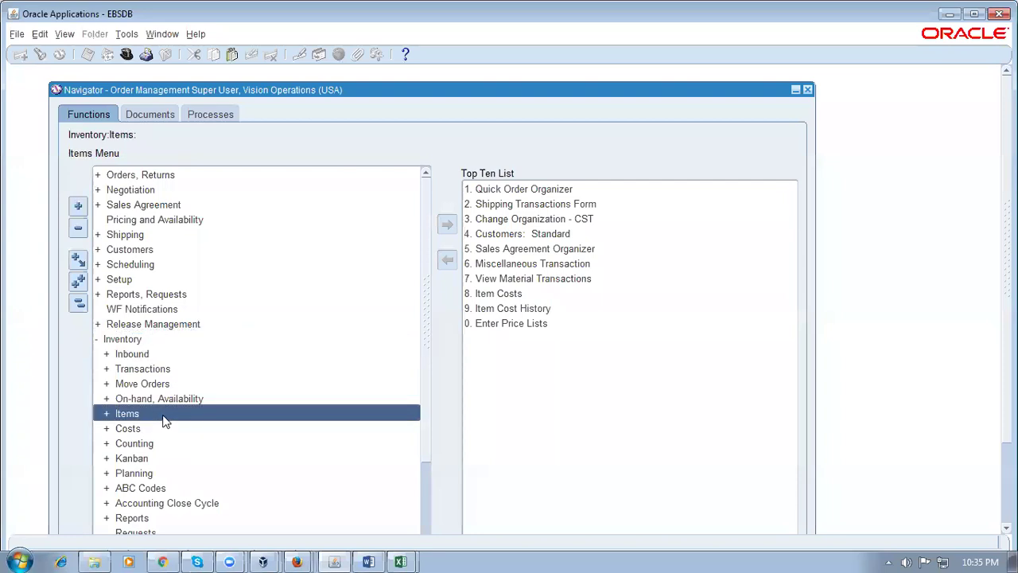
pyautogui.doubleClick(163, 415)
pyautogui.doubleClick(186, 428)
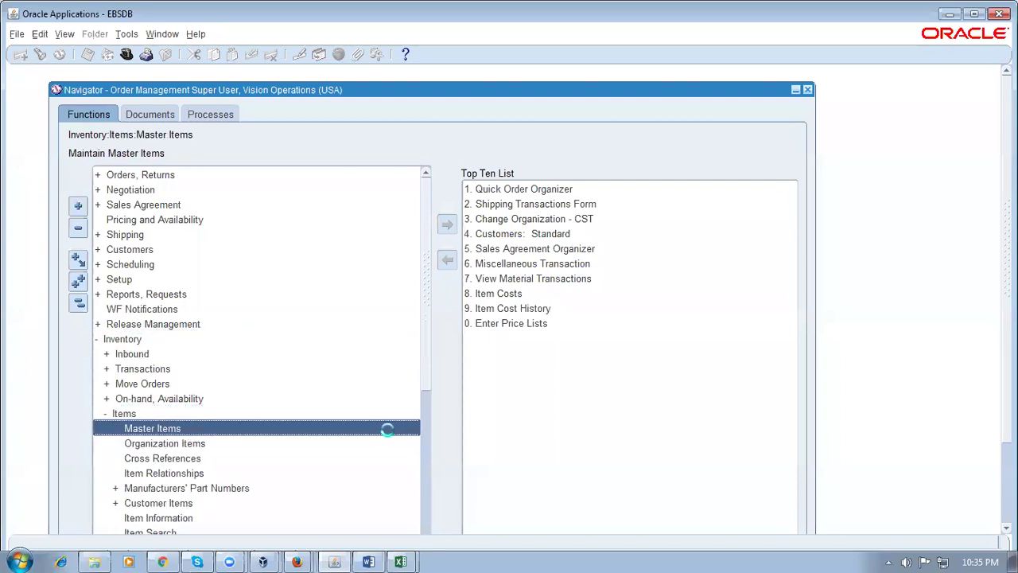
pyautogui.write('M')
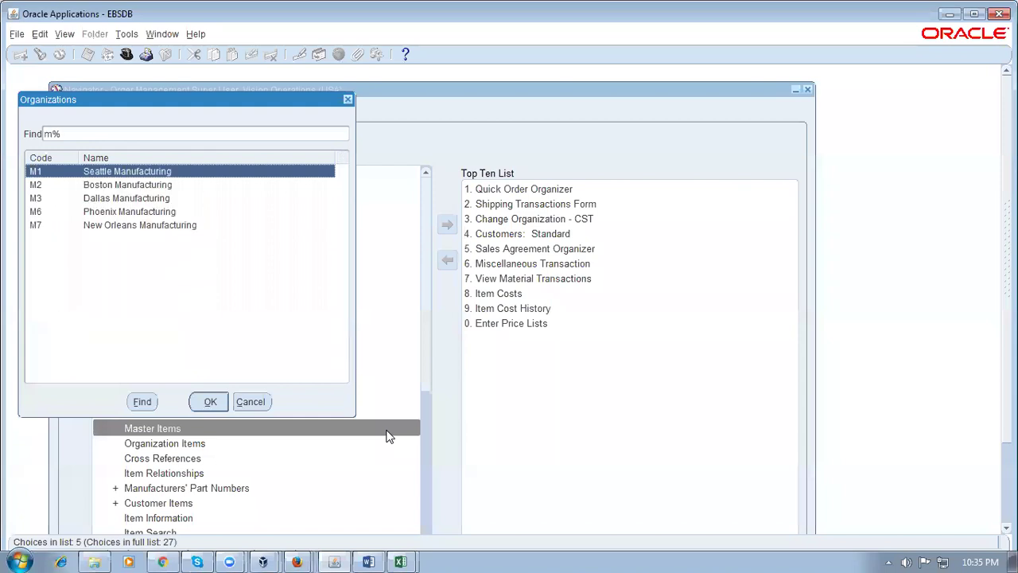
pyautogui.press('Return')
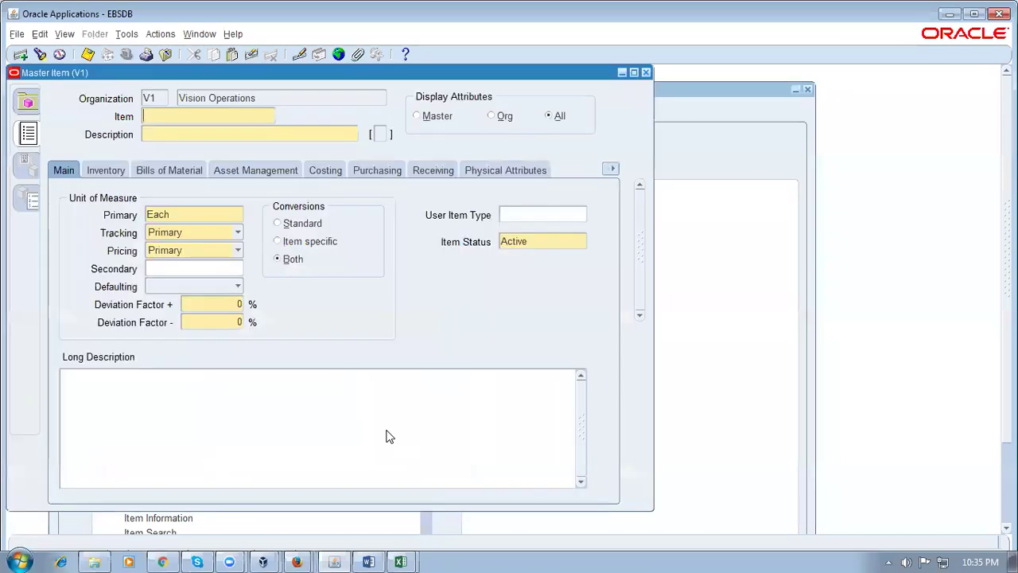
# Enter item d01_item1 with description 'first sale item' and apply the Purchased Item template
pyautogui.write('d01_item1')
pyautogui.write('f')
pyautogui.write('irst sale it')
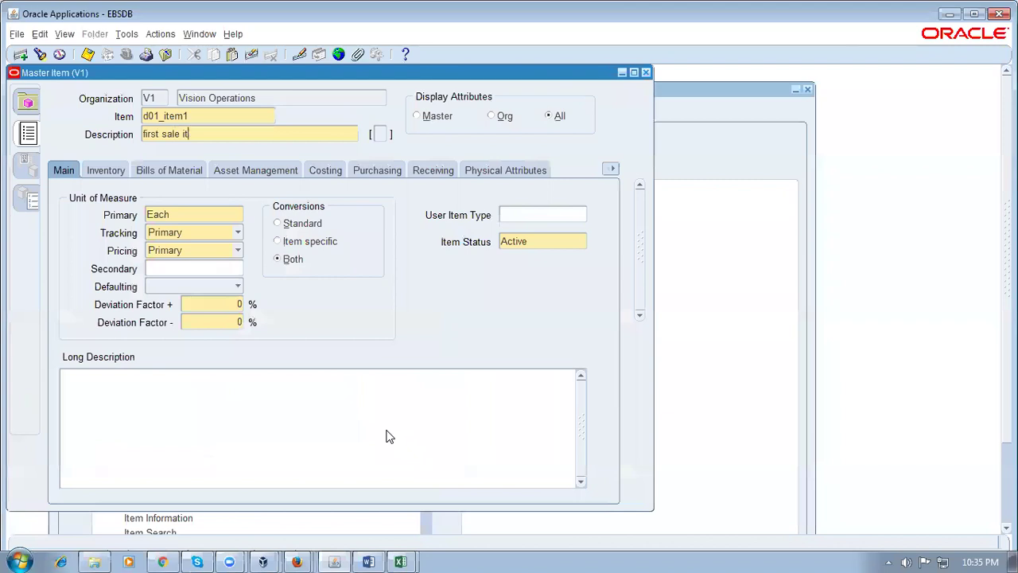
pyautogui.write('em')
pyautogui.click(127, 34)
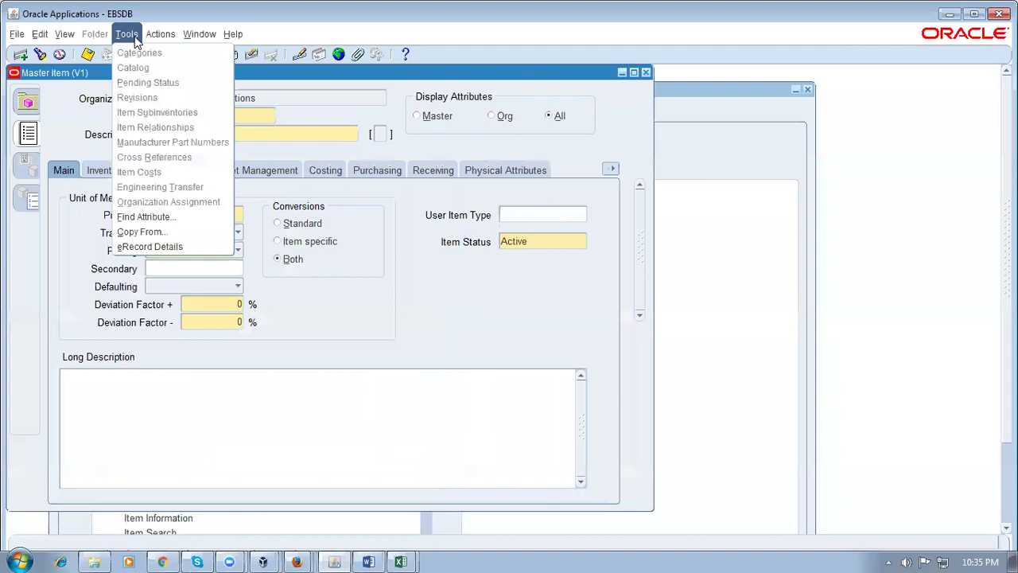
pyautogui.click(142, 232)
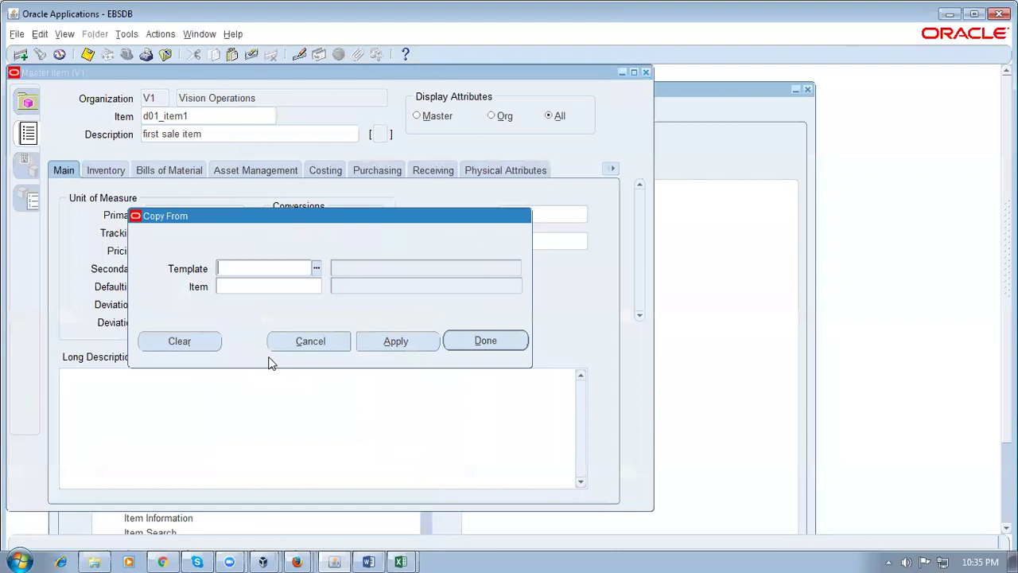
pyautogui.write('Purchased Item')
pyautogui.press('Tab')
pyautogui.click(479, 341)
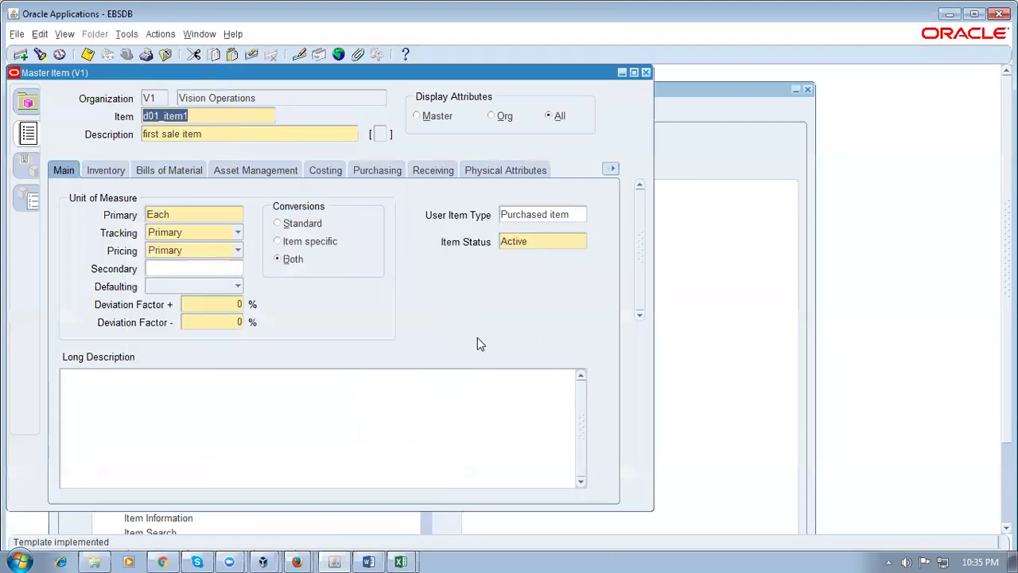
pyautogui.click(615, 171)
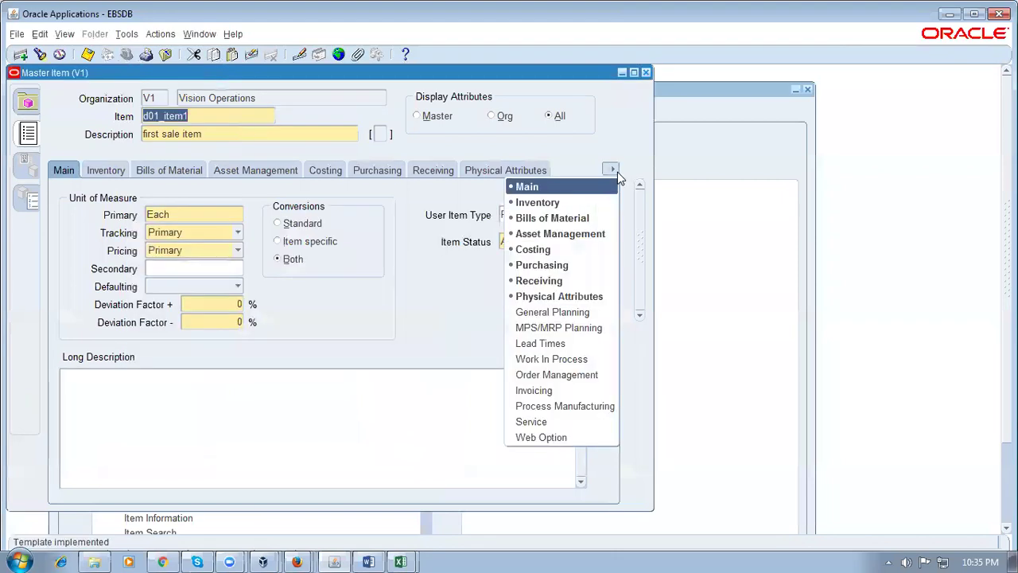
# Review the item's Order Management, Invoicing and Inventory attributes
pyautogui.click(575, 374)
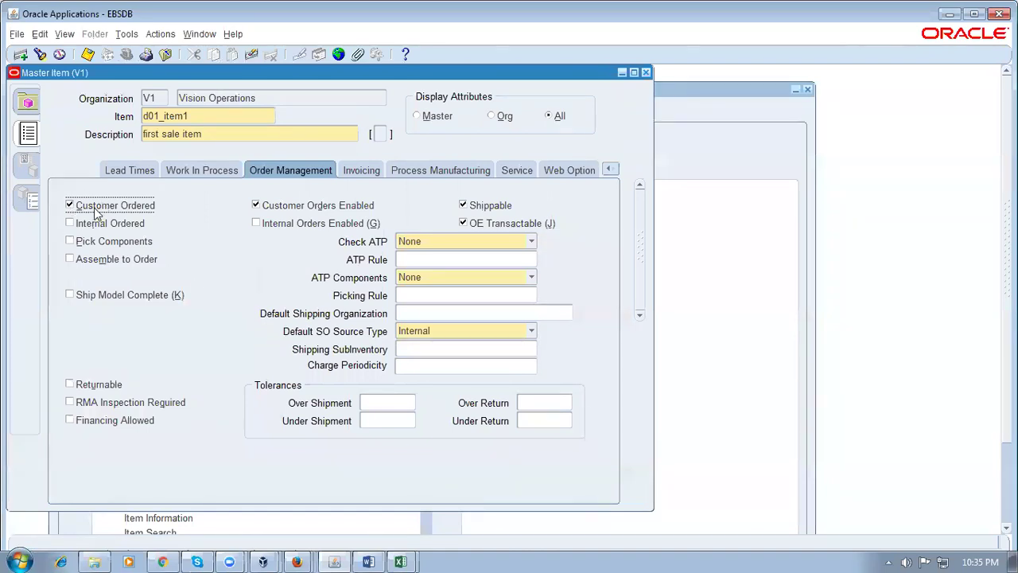
pyautogui.click(368, 171)
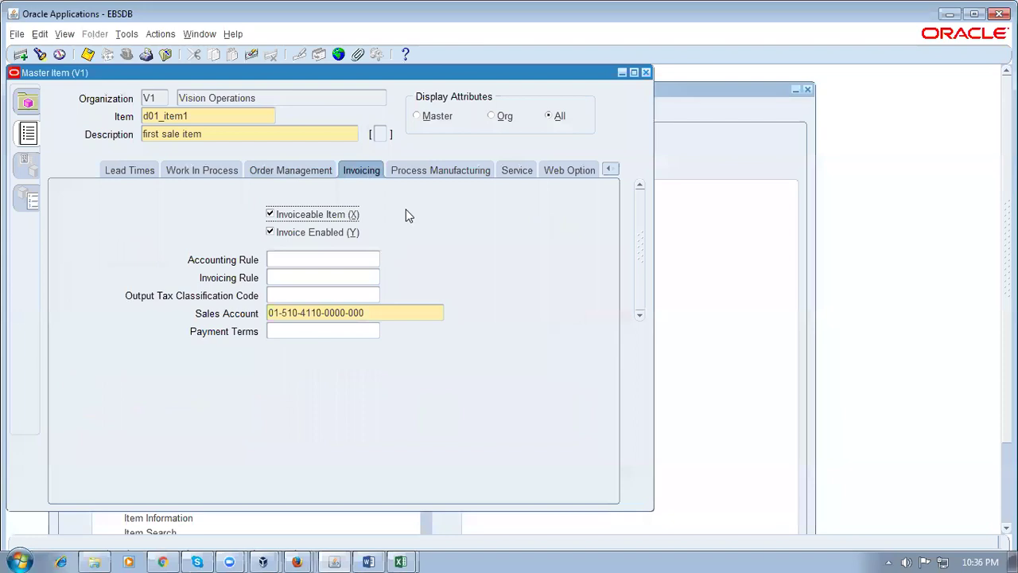
pyautogui.click(610, 170)
pyautogui.click(541, 202)
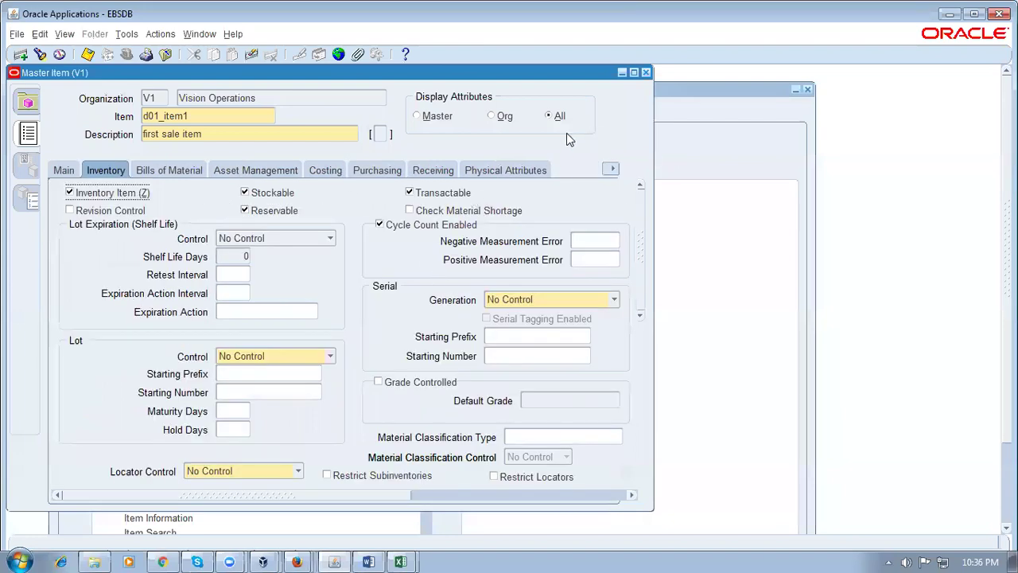
pyautogui.click(223, 117)
pyautogui.doubleClick(223, 115)
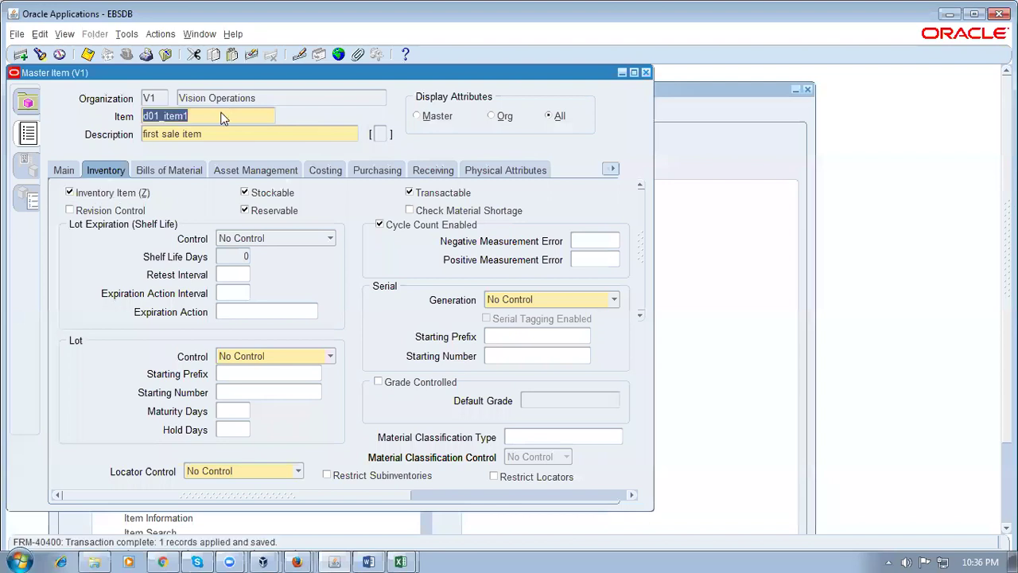
# Assign d01_item1 to Seattle Manufacturing (M1), save, and close the Master Items form
pyautogui.click(125, 35)
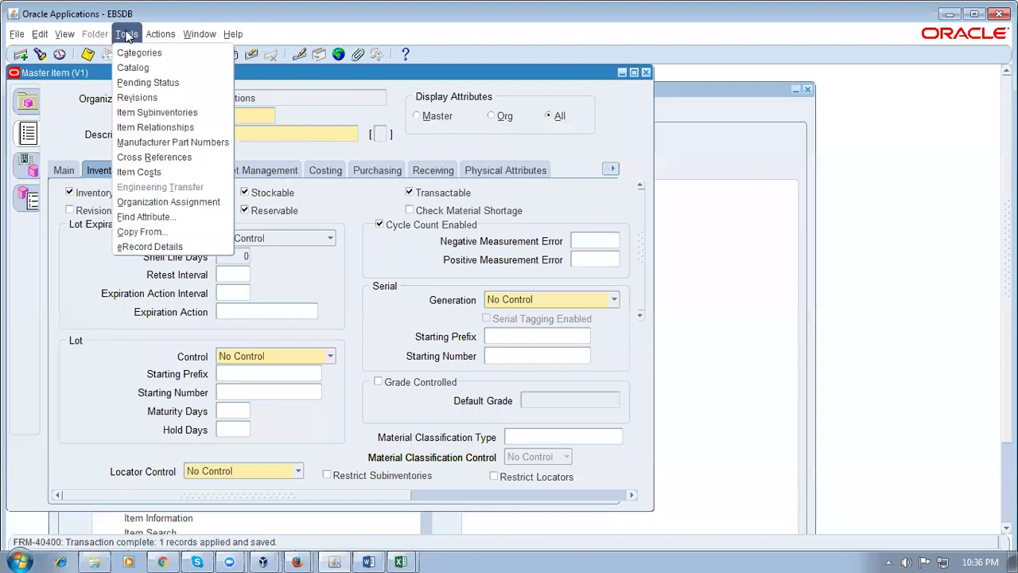
pyautogui.click(156, 202)
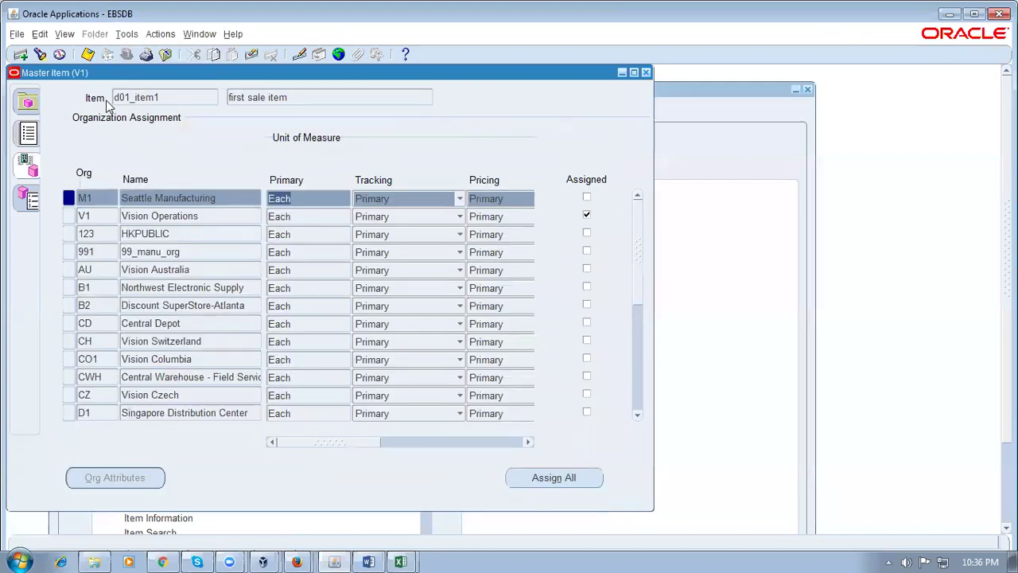
pyautogui.click(586, 198)
pyautogui.hotkey('ctrl', 's')
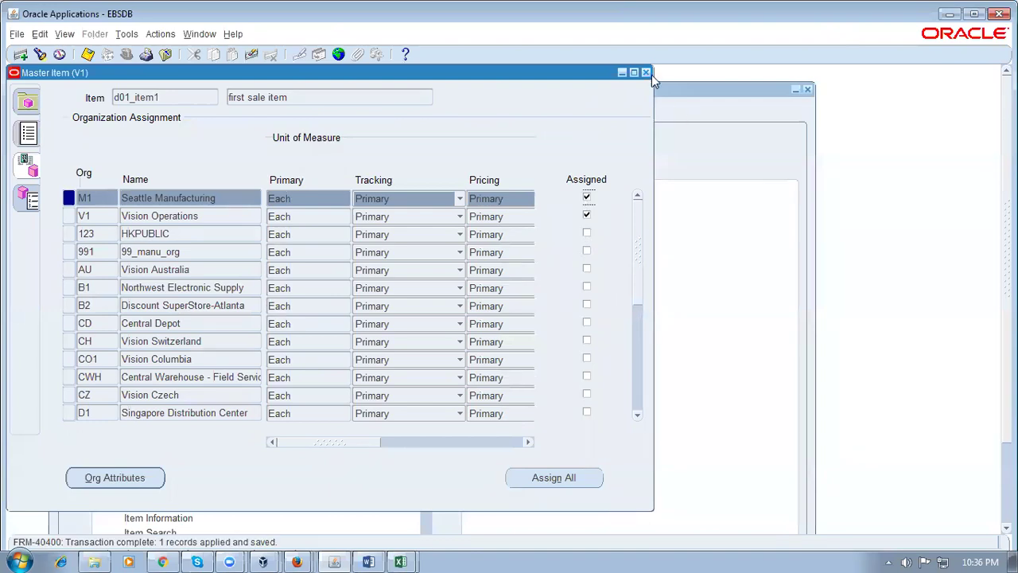
pyautogui.click(645, 73)
pyautogui.click(78, 305)
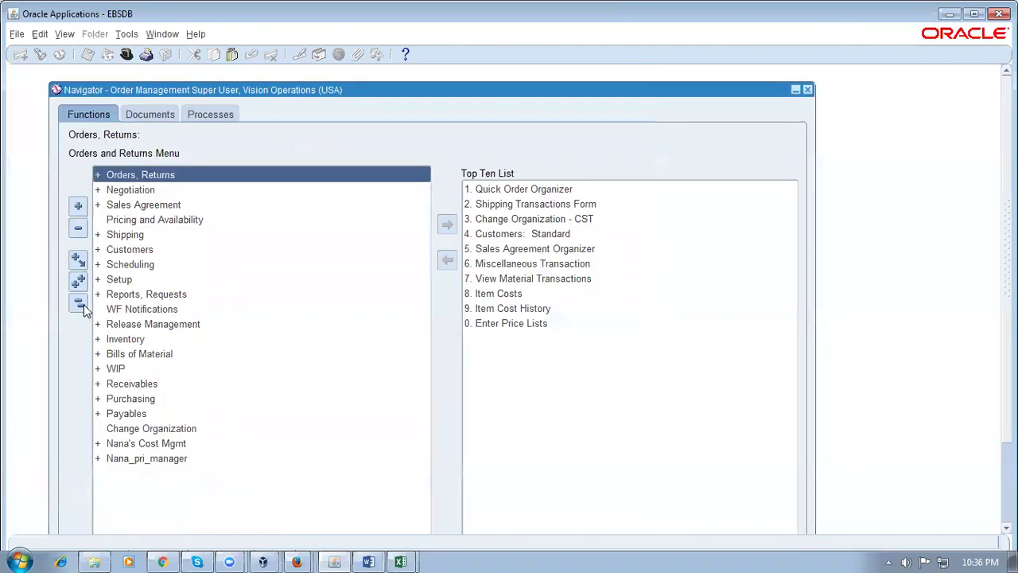
# Navigate Purchasing > Advanced Pricing and open the Price List Setup form
pyautogui.doubleClick(149, 399)
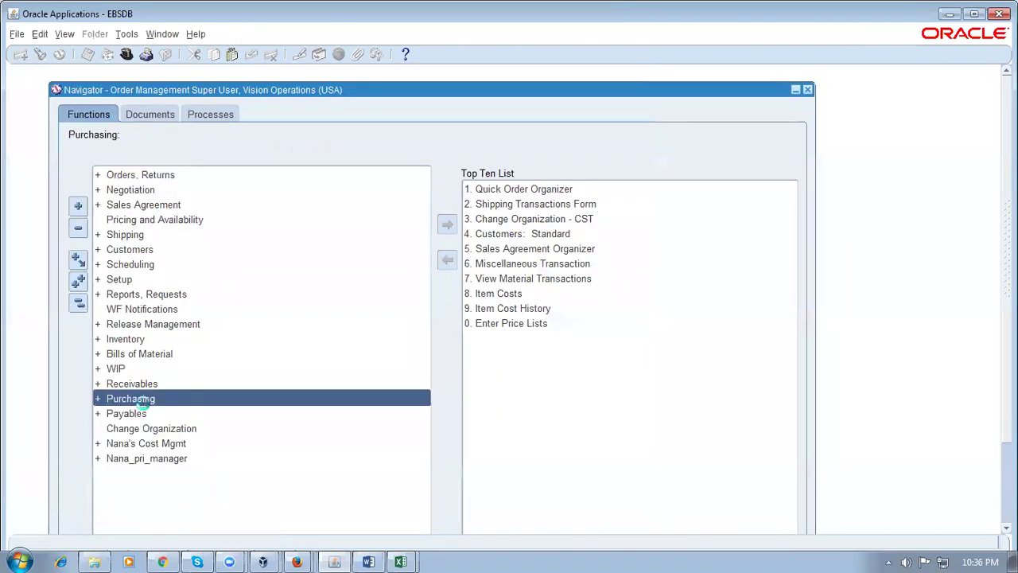
pyautogui.moveTo(432, 408); pyautogui.dragTo(439, 501)
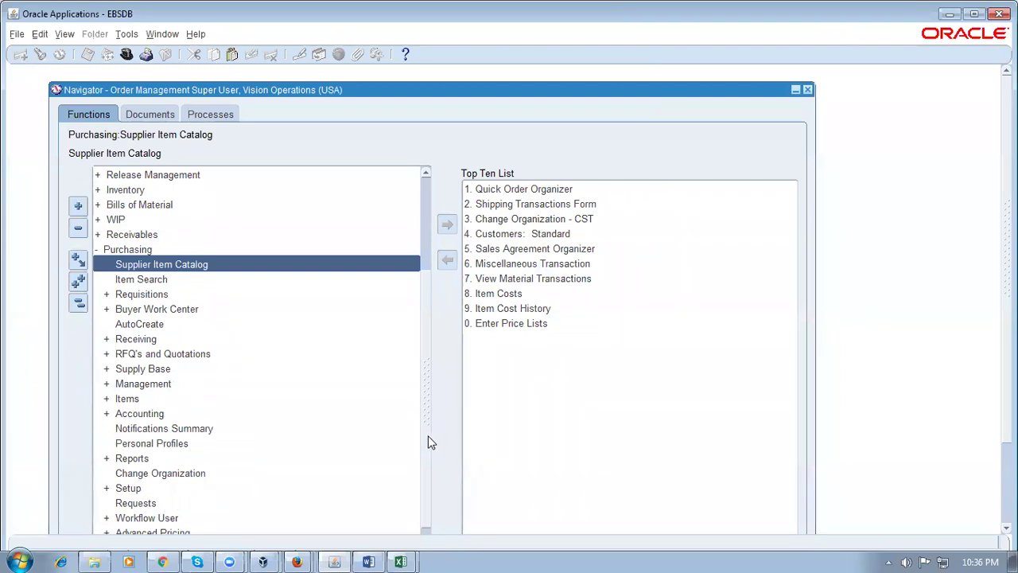
pyautogui.scroll(-3, 427, 469)
pyautogui.click(197, 462)
pyautogui.scroll(4, 197, 469)
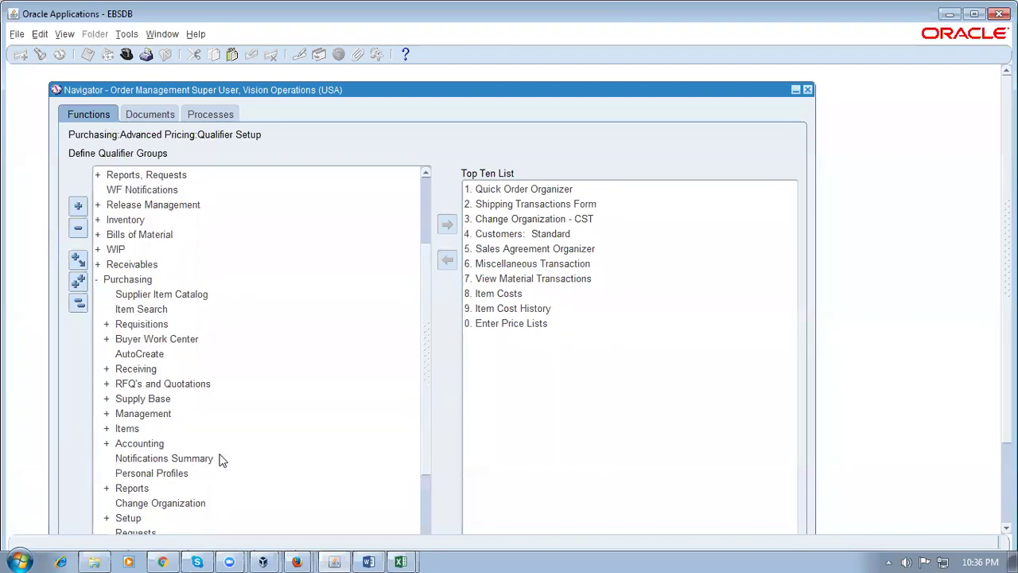
pyautogui.scroll(-3, 434, 454)
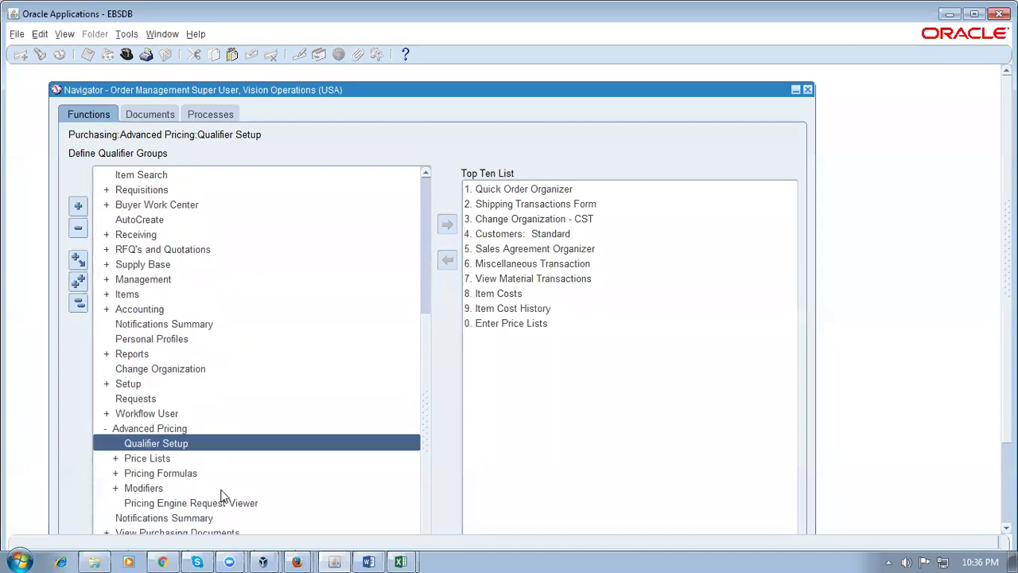
pyautogui.click(190, 459)
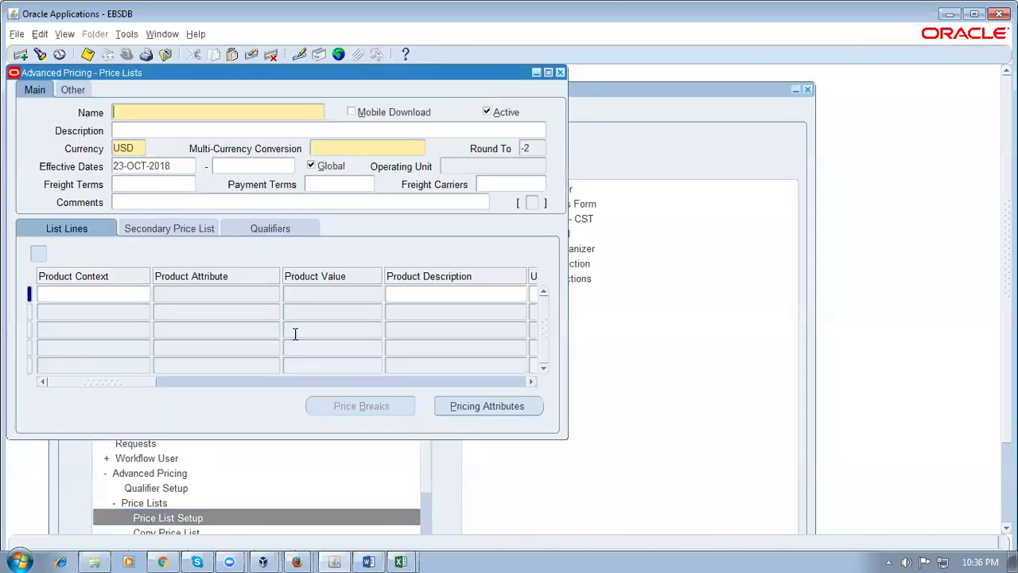
# Query the price list matching Corp% and select its Monthly Vision line
pyautogui.press('F11')
pyautogui.write('Corp%')
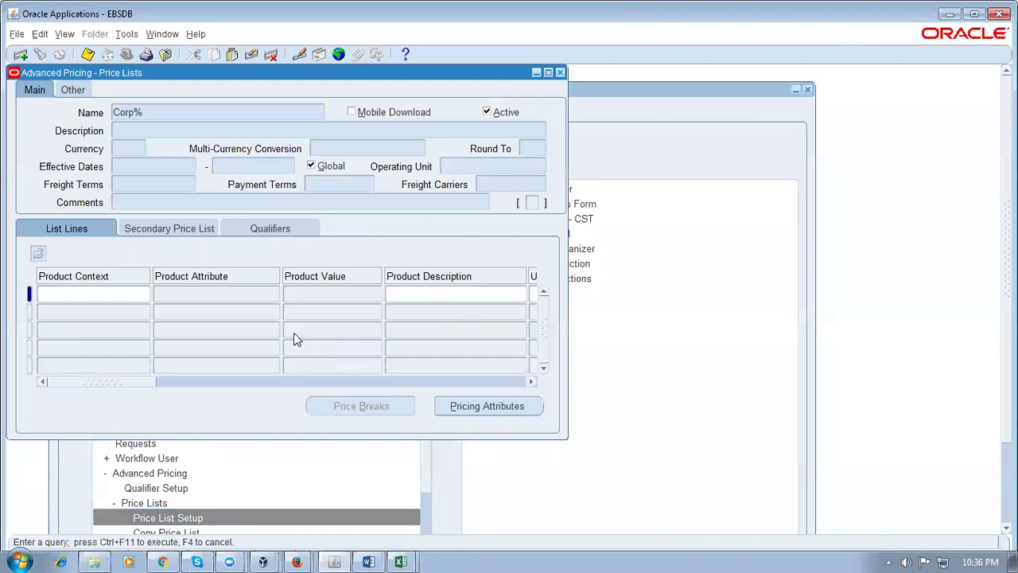
pyautogui.hotkey('ctrl', 'F11')
pyautogui.click(251, 311)
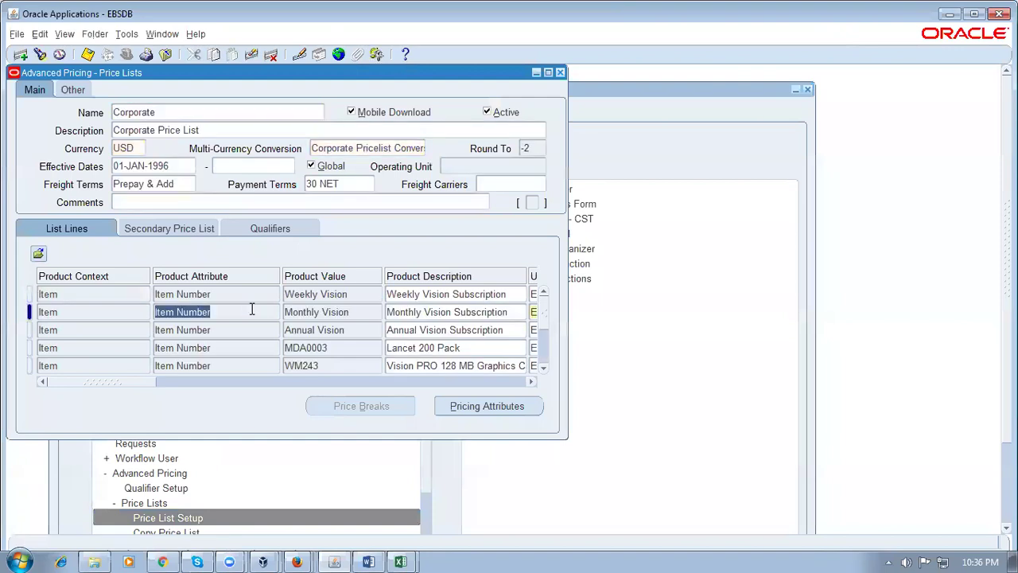
# Add a Corporate price list line for d01_item1 (d01%) with value 101, copied from Monthly Vision
pyautogui.hotkey('ctrl', 'Down')
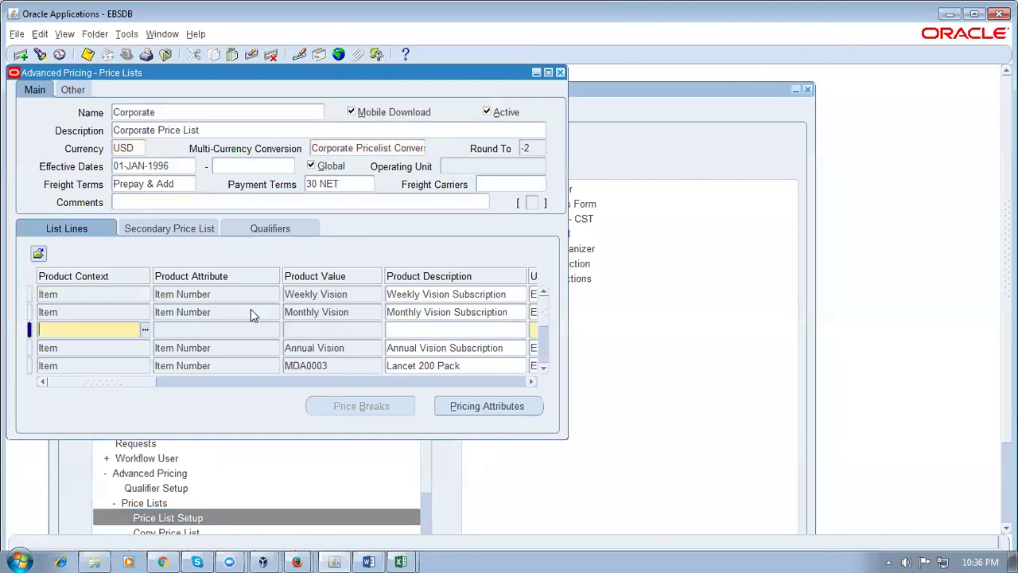
pyautogui.hotkey('shift', 'F6')
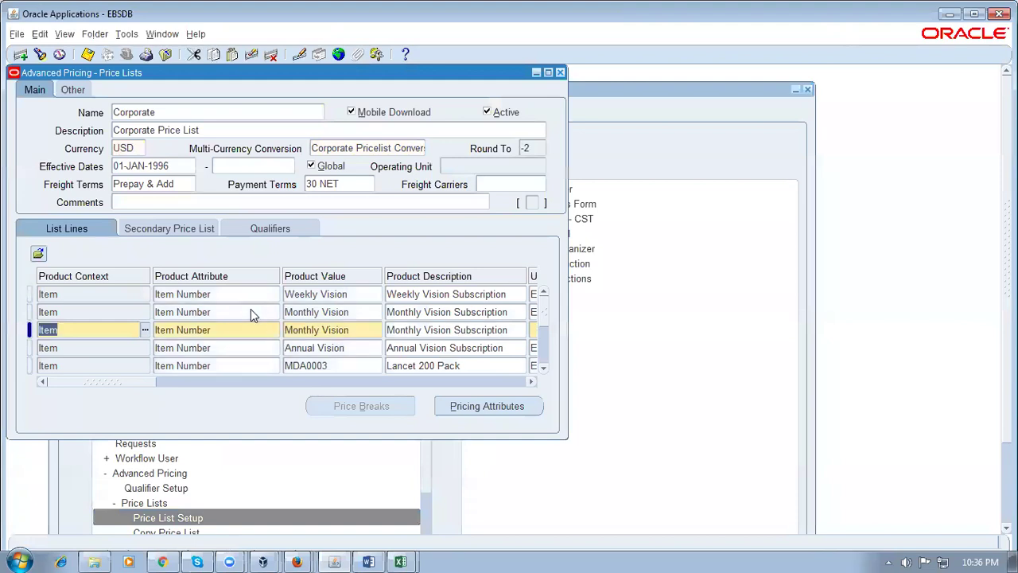
pyautogui.press('Tab')
pyautogui.press('Tab')
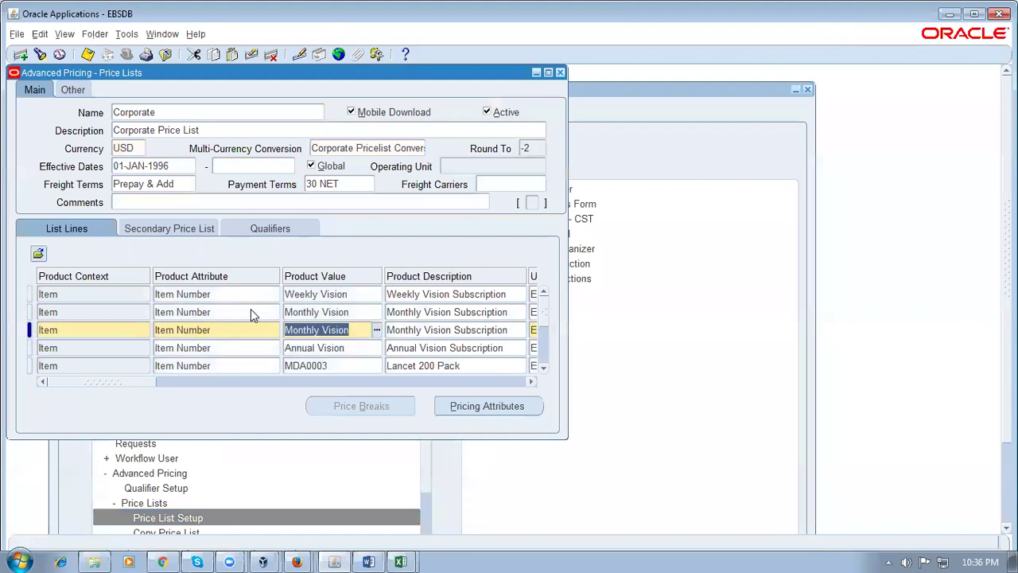
pyautogui.write('d01')
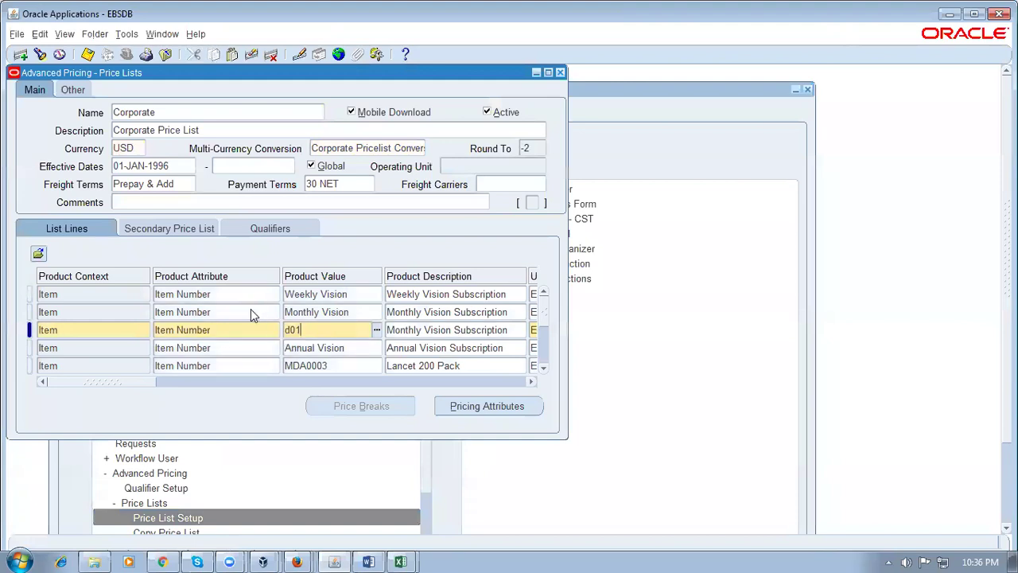
pyautogui.write('%')
pyautogui.press('Tab')
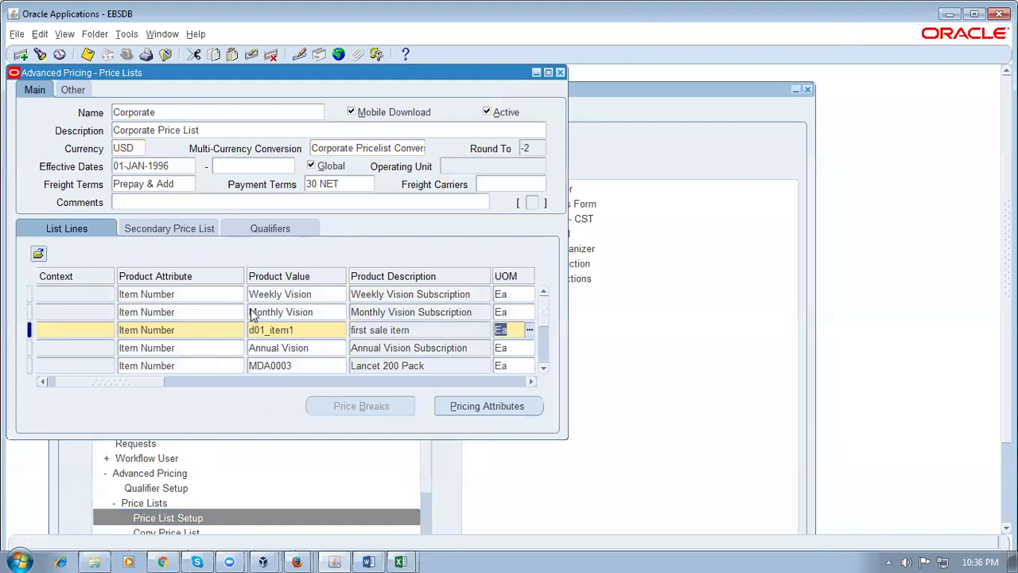
pyautogui.press('Tab')
pyautogui.press('Tab')
pyautogui.press('Tab')
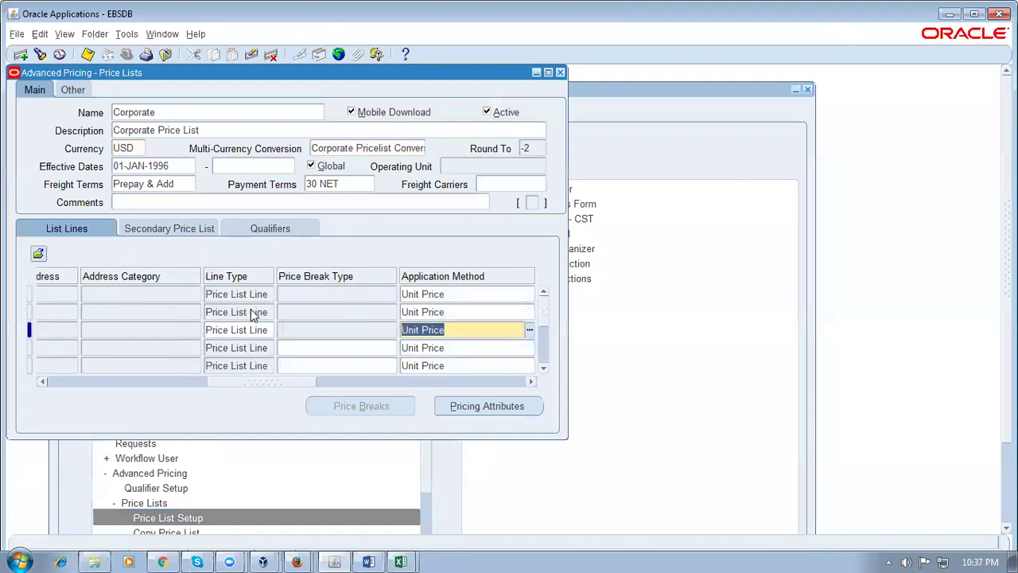
pyautogui.press('Tab')
pyautogui.write('101')
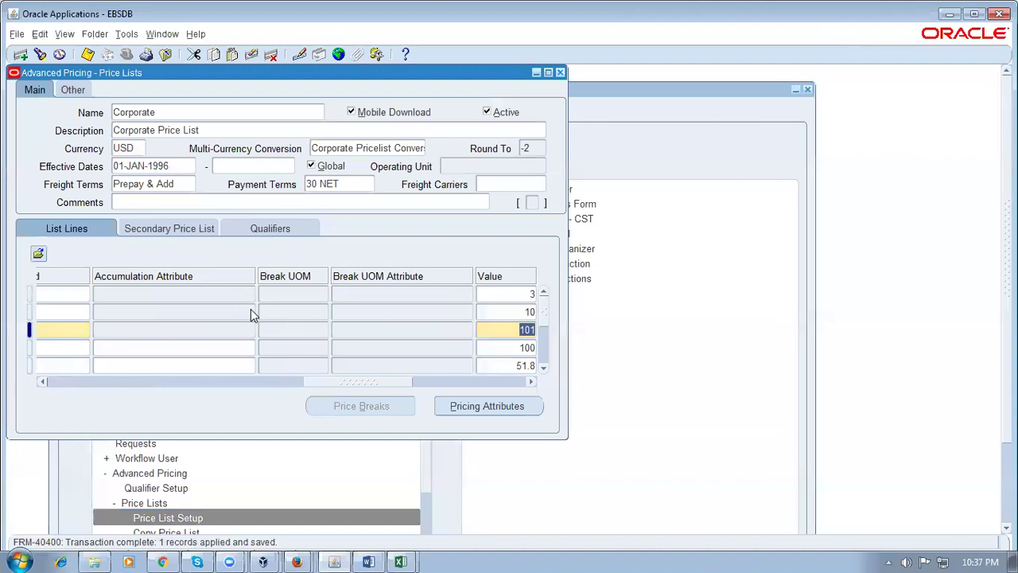
# Start a new sales order for A. C. Networks by customer number and check its warehouse on Others
pyautogui.click(559, 73)
pyautogui.click(78, 303)
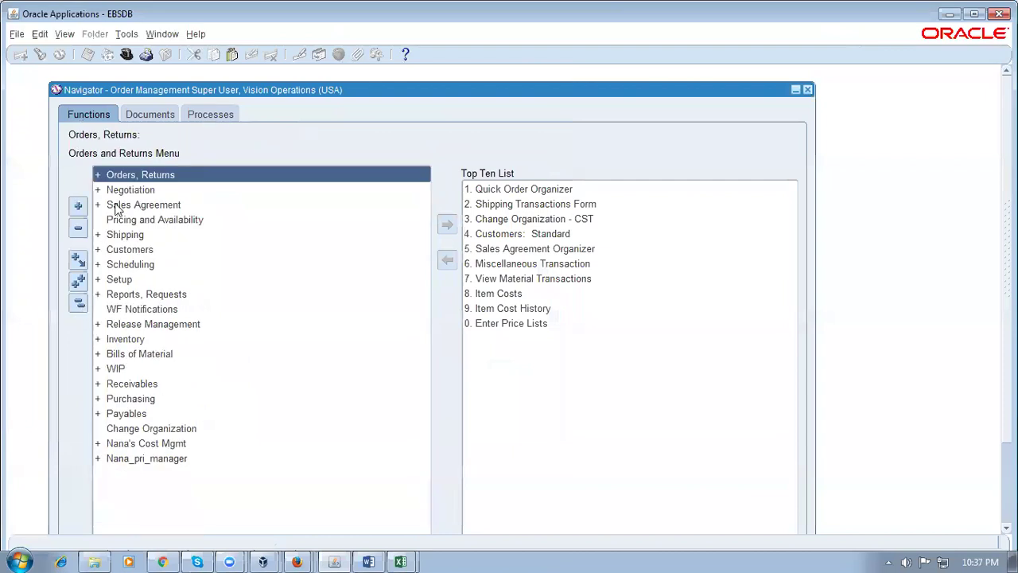
pyautogui.doubleClick(158, 175)
pyautogui.doubleClick(167, 219)
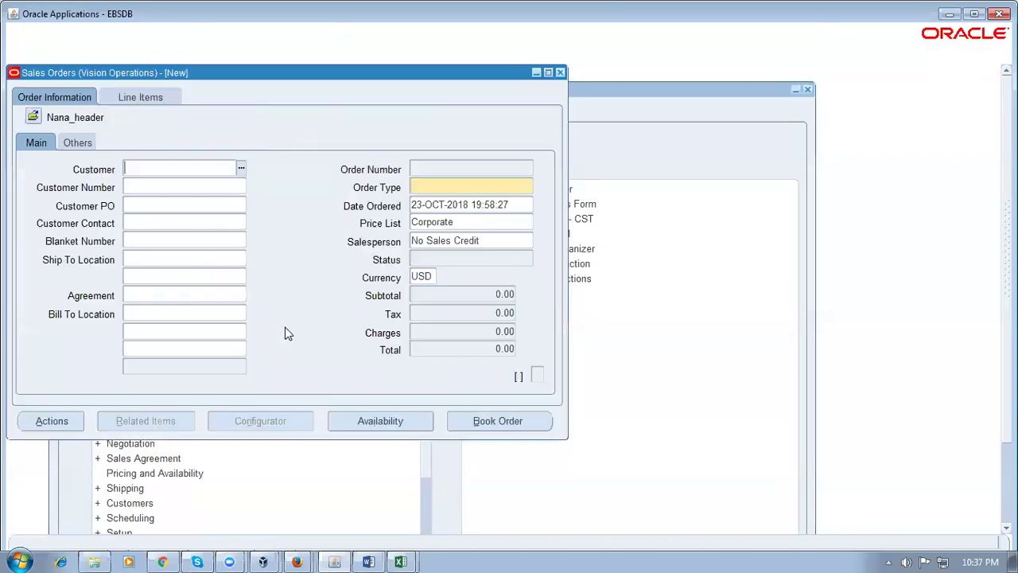
pyautogui.click(144, 187)
pyautogui.write('1143')
pyautogui.press('Tab')
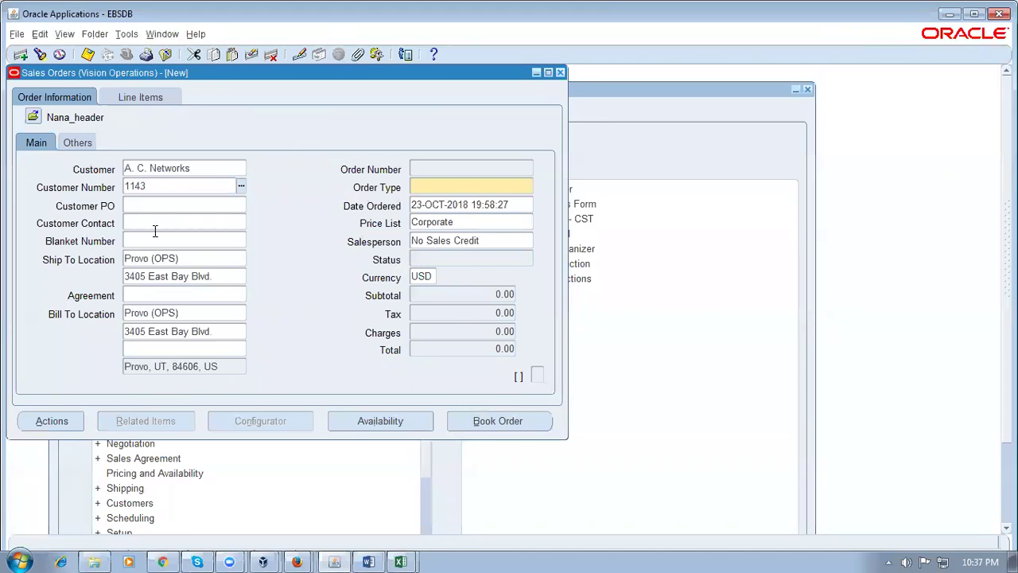
pyautogui.click(78, 142)
pyautogui.click(155, 187)
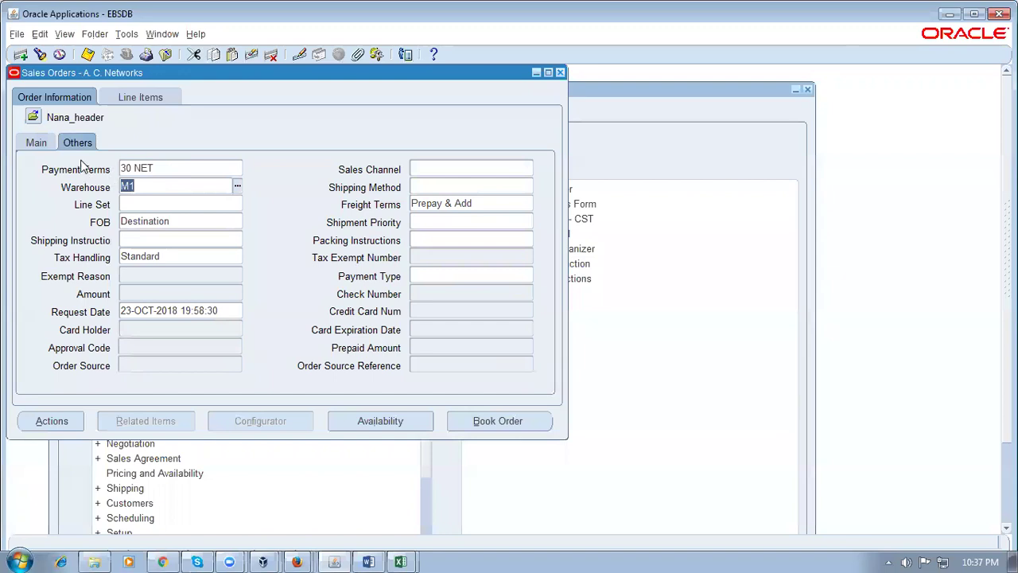
# Add order line d01_item1 (searched as d01%) with quantity 1, priced at 101.00
pyautogui.click(151, 97)
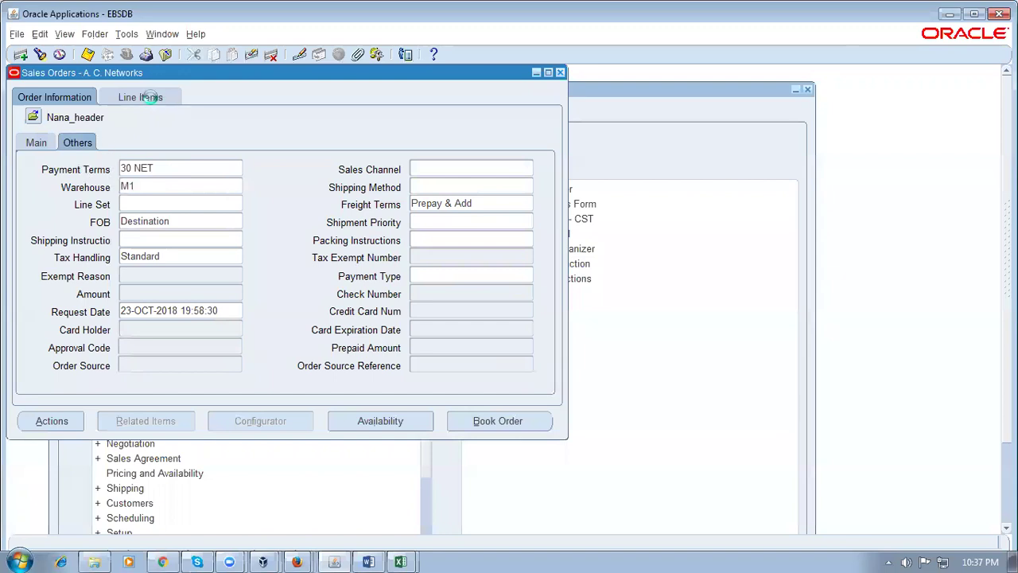
pyautogui.write('d01%')
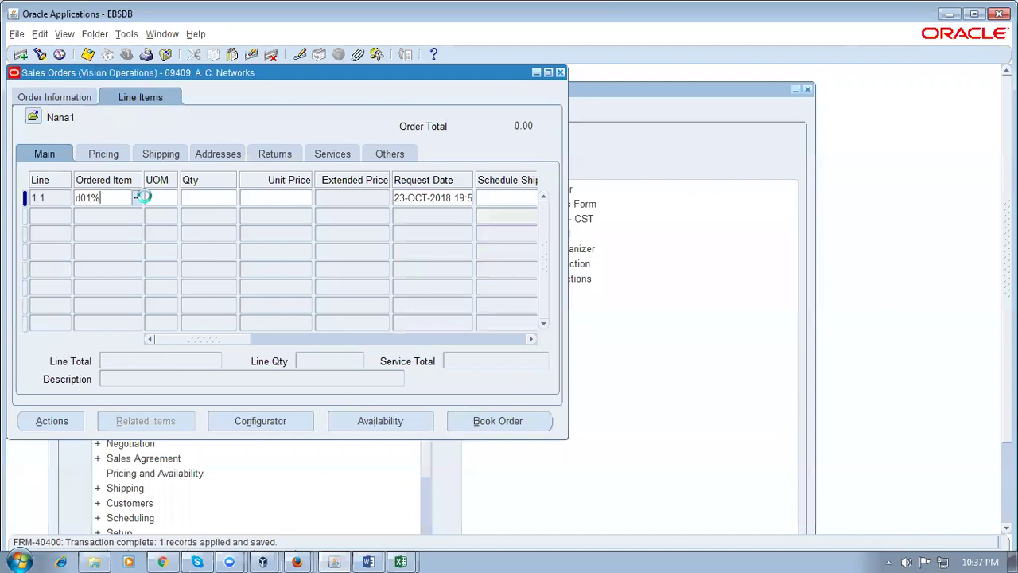
pyautogui.press('Tab')
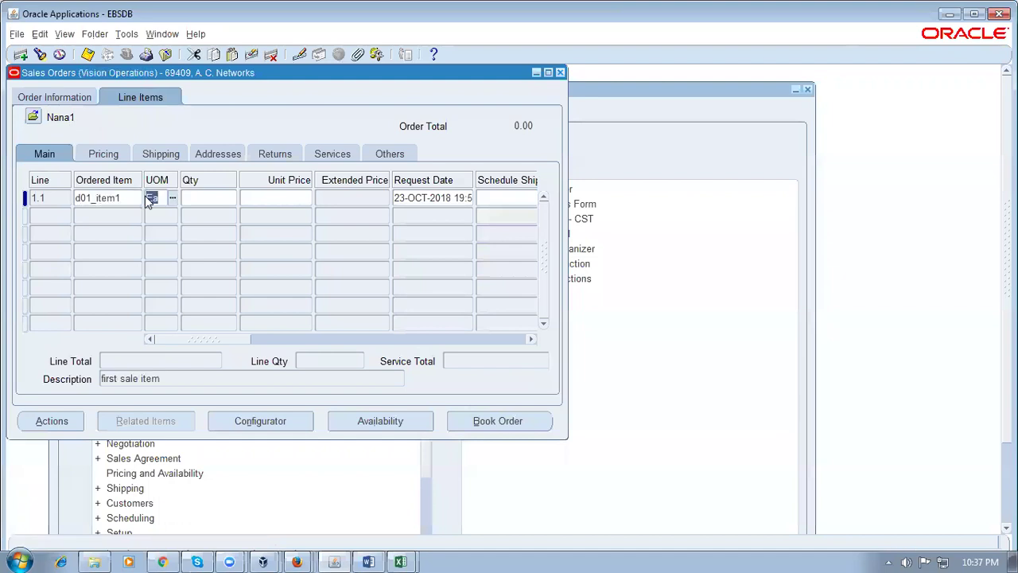
pyautogui.click(225, 198)
pyautogui.write('1')
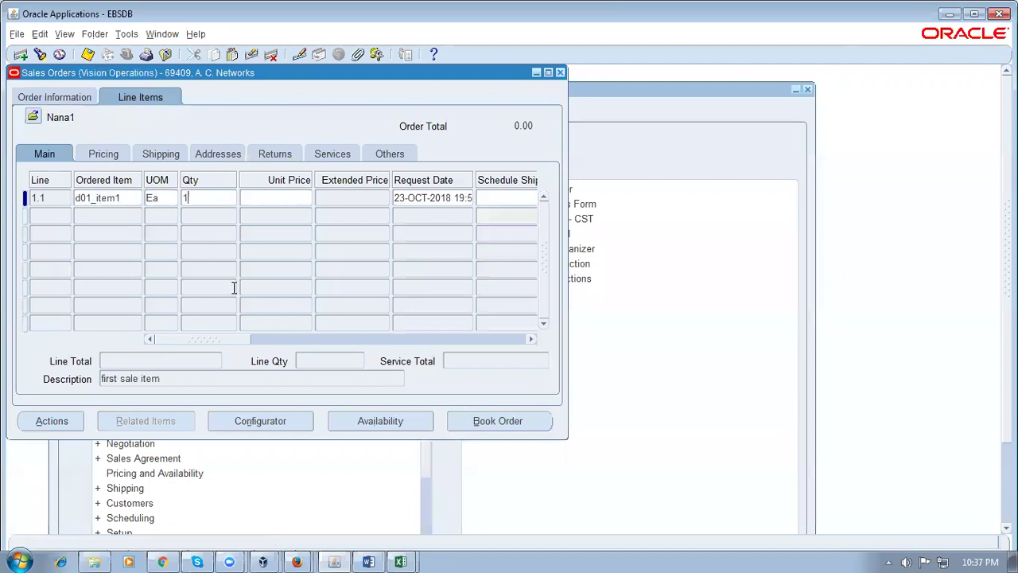
pyautogui.press('Tab')
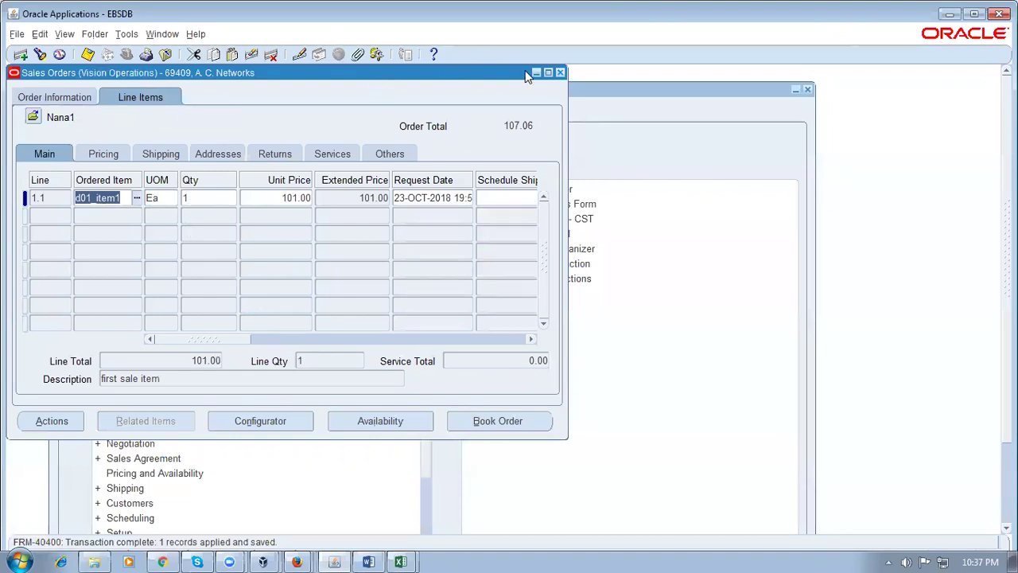
# Close the current order and start a fresh sales order for the A. C. Networks customer number
pyautogui.click(560, 72)
pyautogui.doubleClick(205, 218)
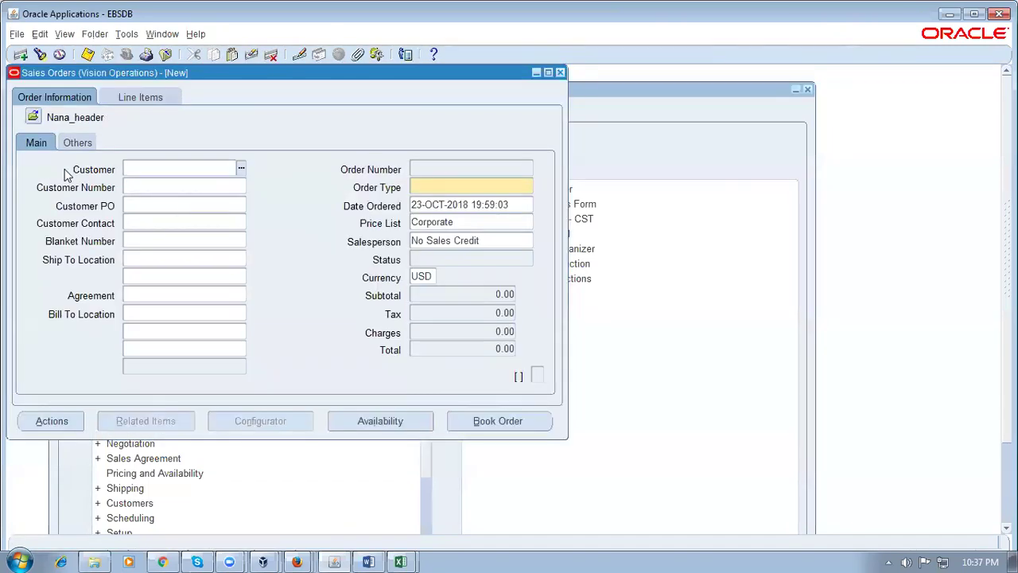
pyautogui.click(149, 187)
pyautogui.write('1143')
pyautogui.press('Tab')
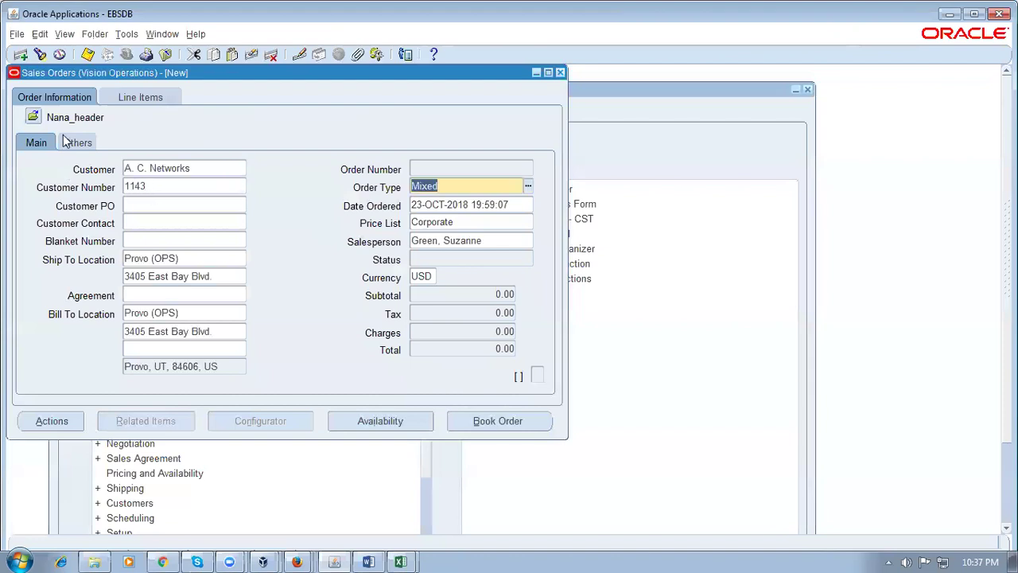
# Confirm warehouse M1 on the Others tab, then switch to the Fusion browser session
pyautogui.click(74, 142)
pyautogui.click(162, 185)
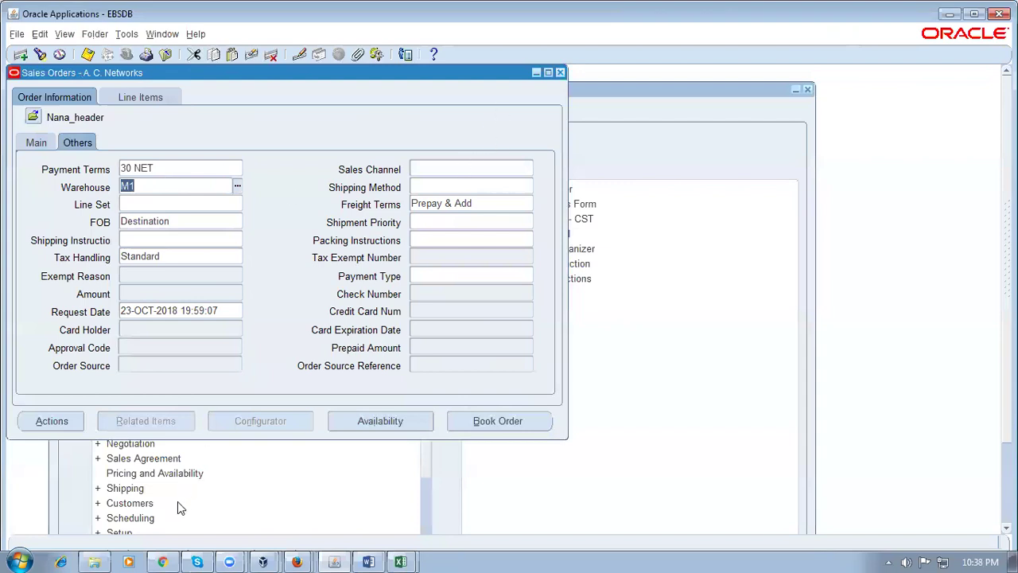
pyautogui.click(163, 561)
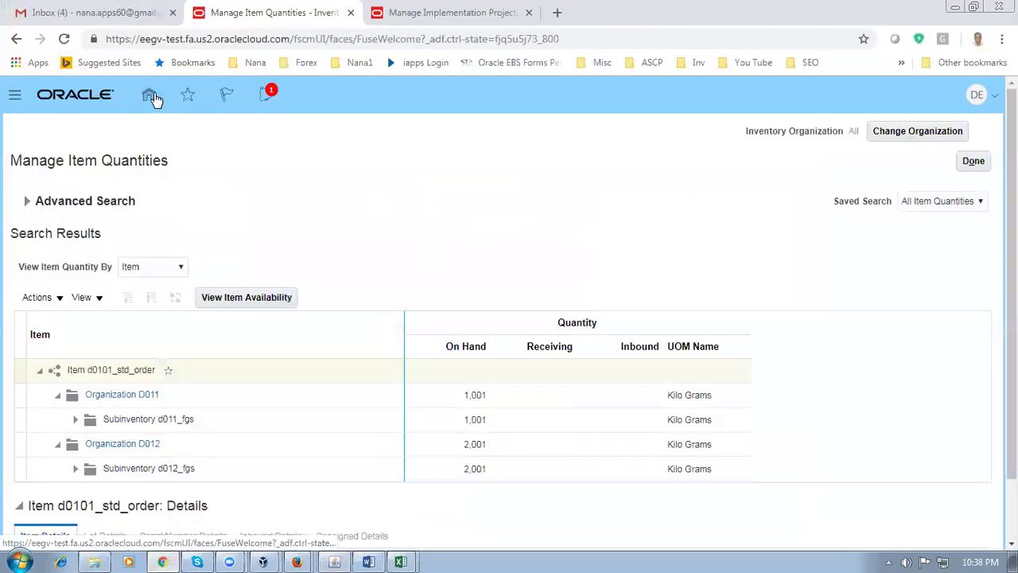
# Finish Manage Item Quantities, go to the home page and show the Supply Chain Planning work areas
pyautogui.click(973, 160)
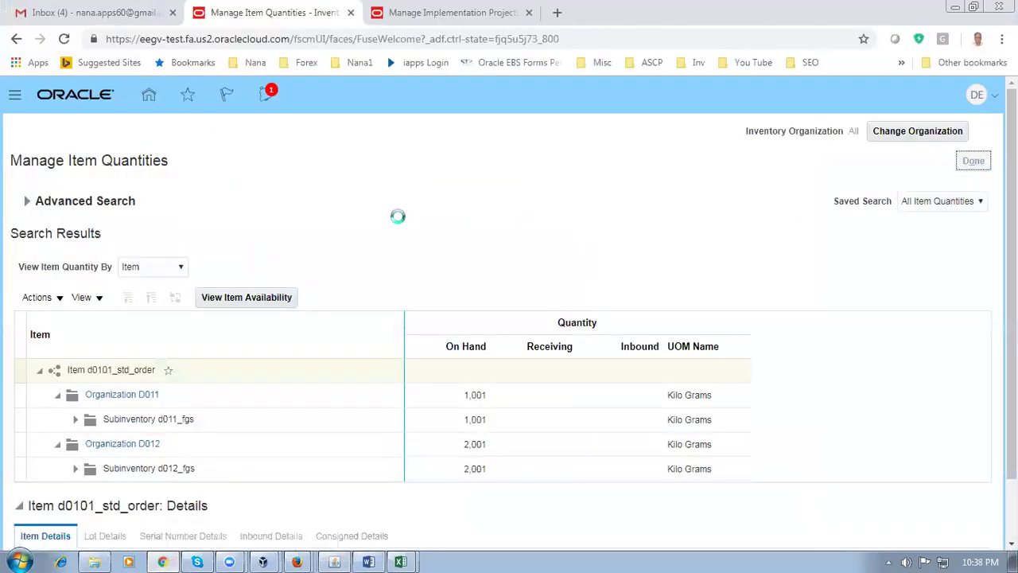
pyautogui.click(147, 97)
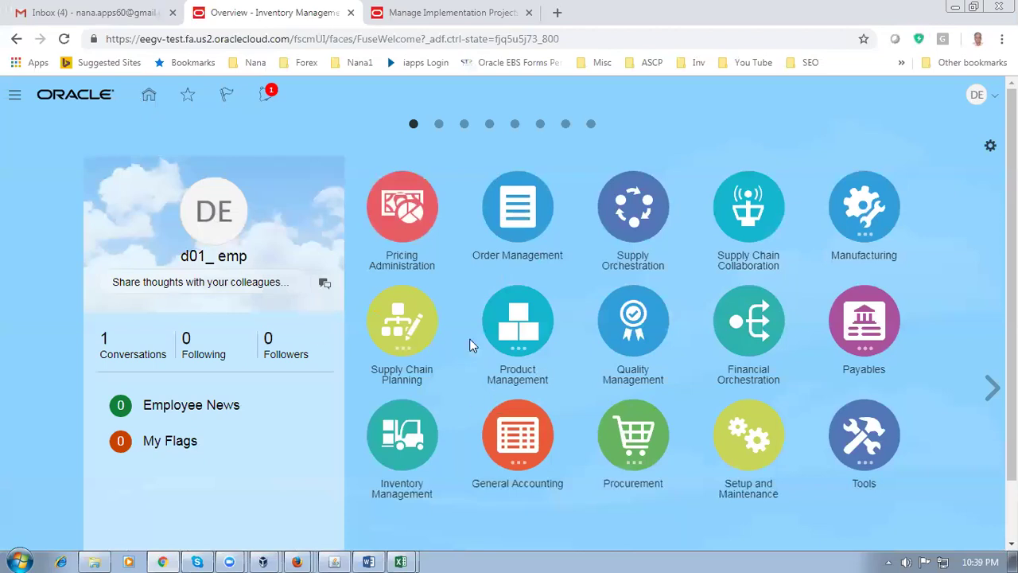
pyautogui.click(402, 319)
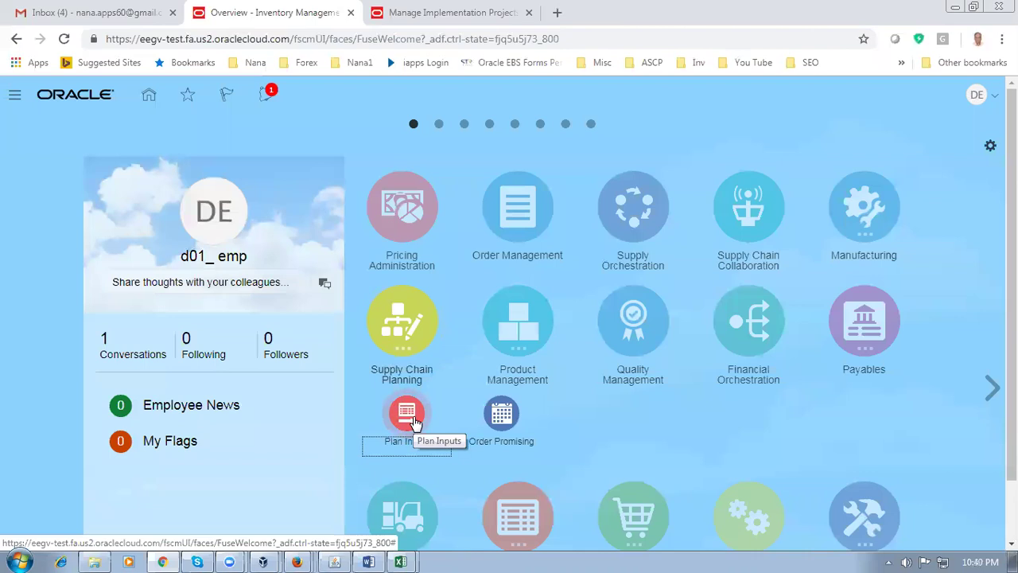
# Open Manage Planning Source Systems from the Plan Inputs task panel
pyautogui.click(405, 412)
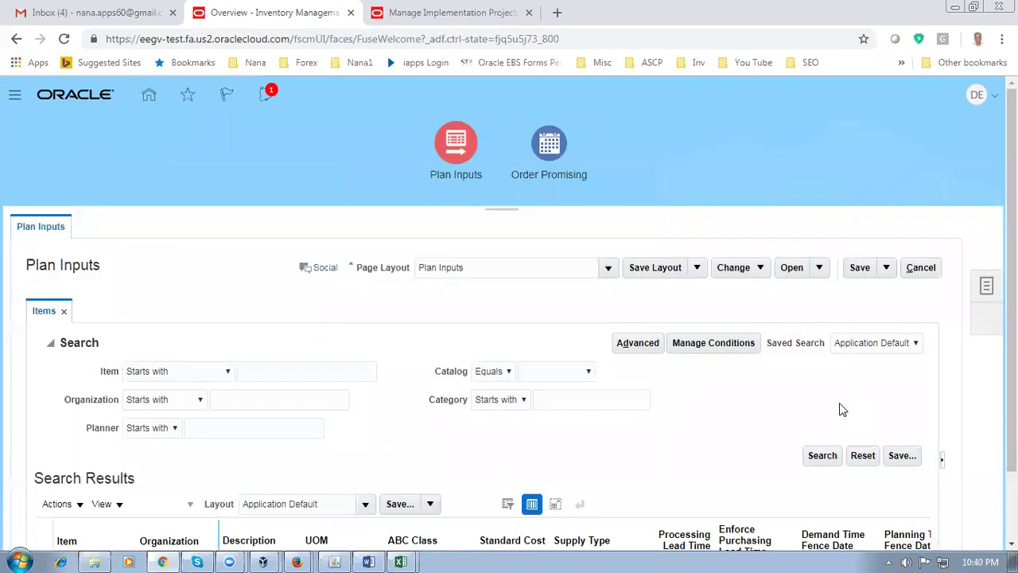
pyautogui.scroll(-2, 509, 318)
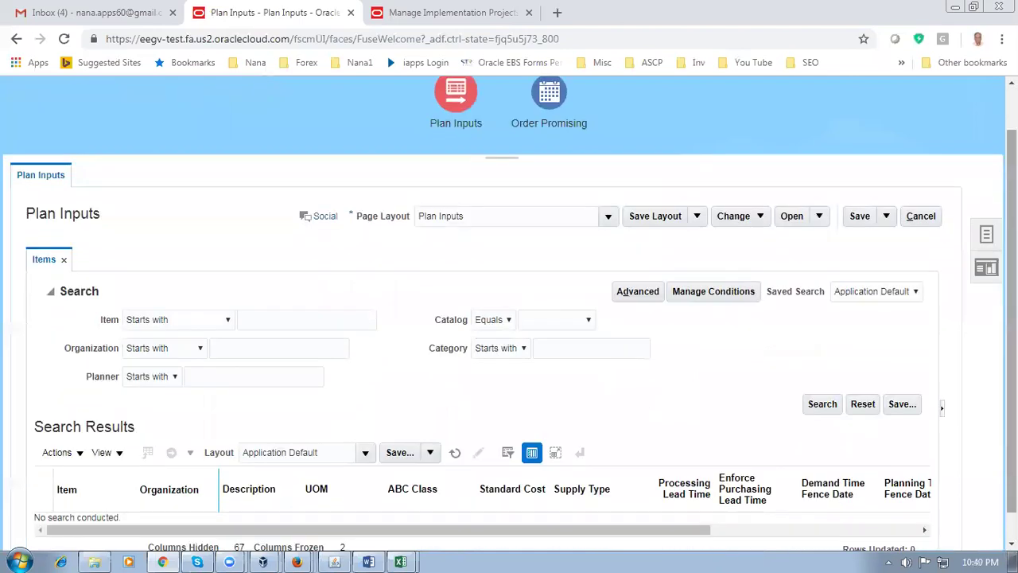
pyautogui.click(987, 237)
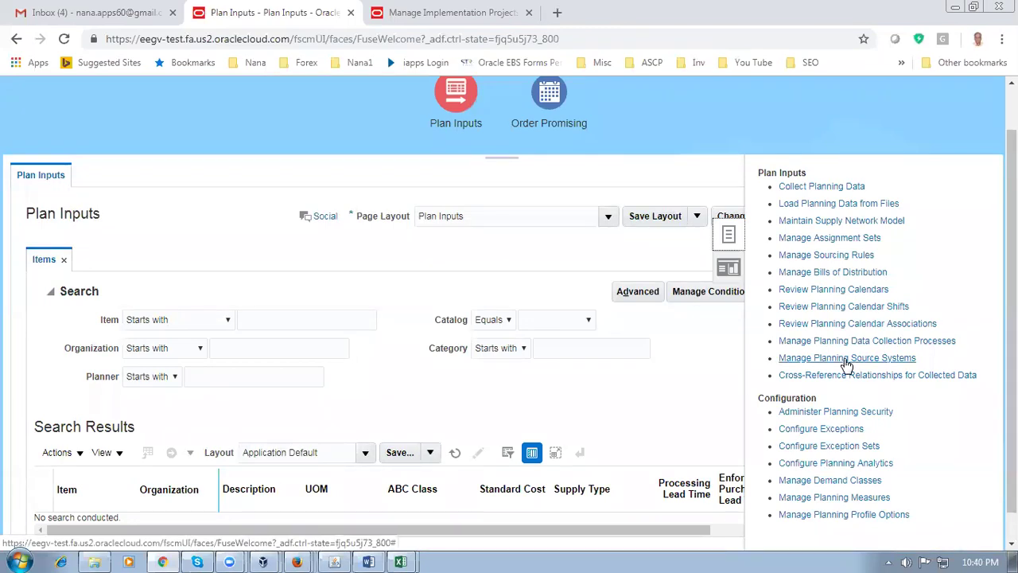
pyautogui.click(847, 360)
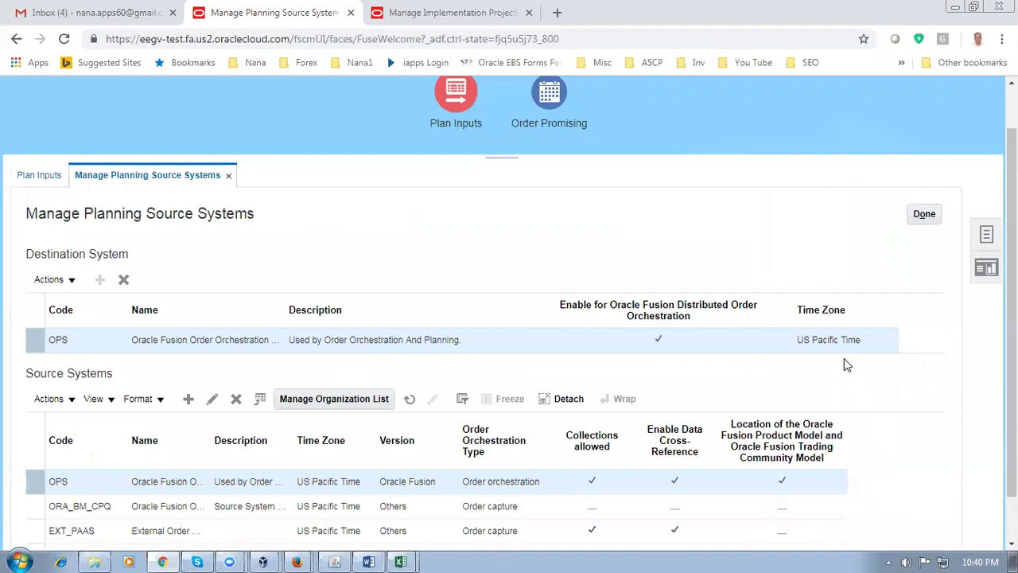
# Select the OPS source system and open its organization list
pyautogui.scroll(-1, 844, 358)
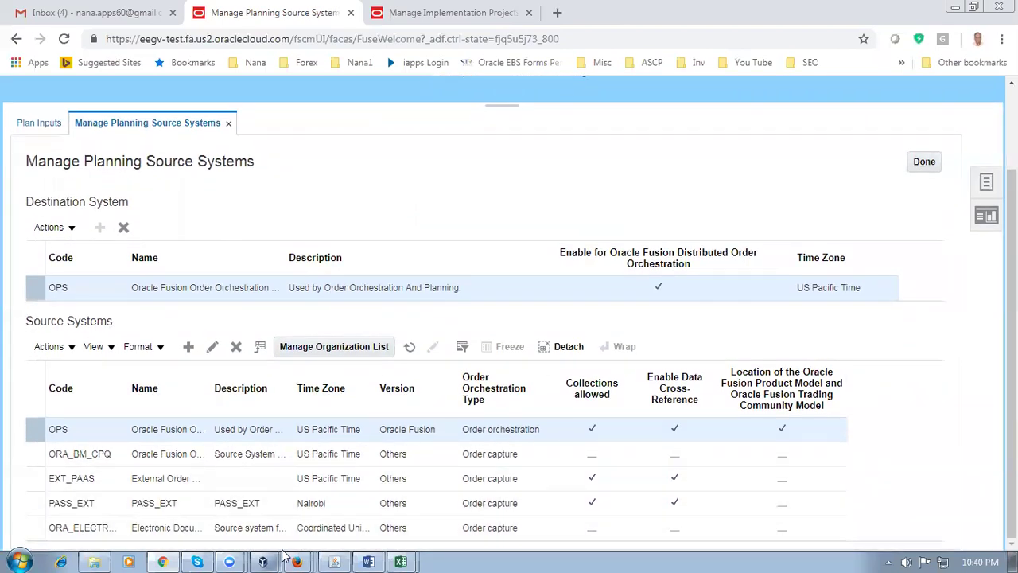
pyautogui.click(27, 457)
pyautogui.click(32, 474)
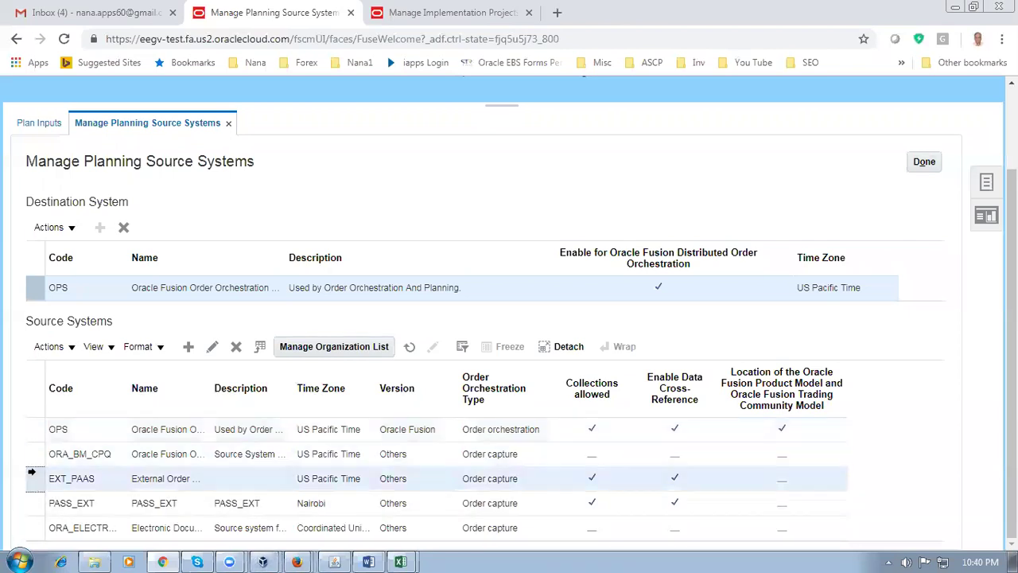
pyautogui.click(30, 500)
pyautogui.click(30, 527)
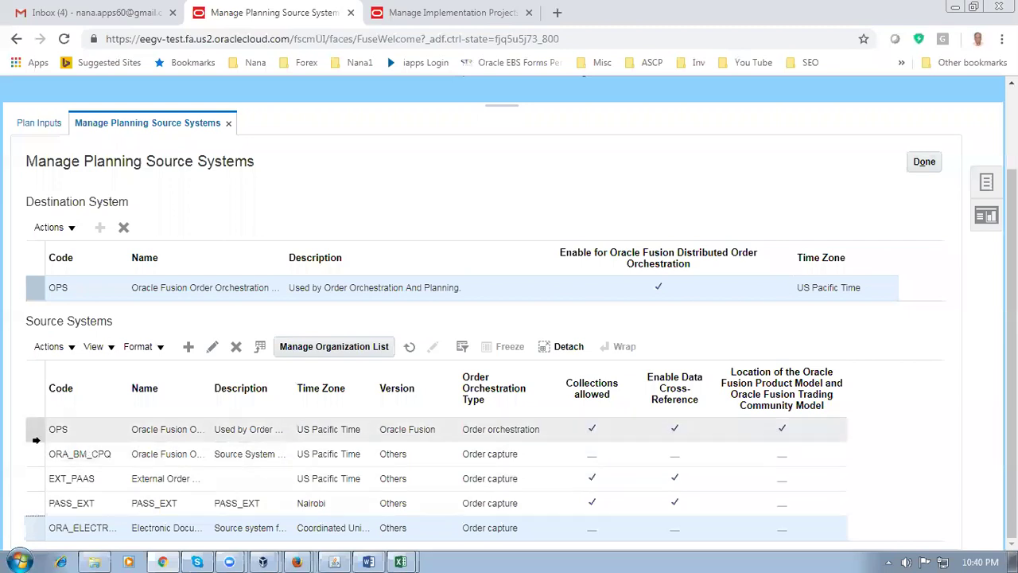
pyautogui.click(35, 434)
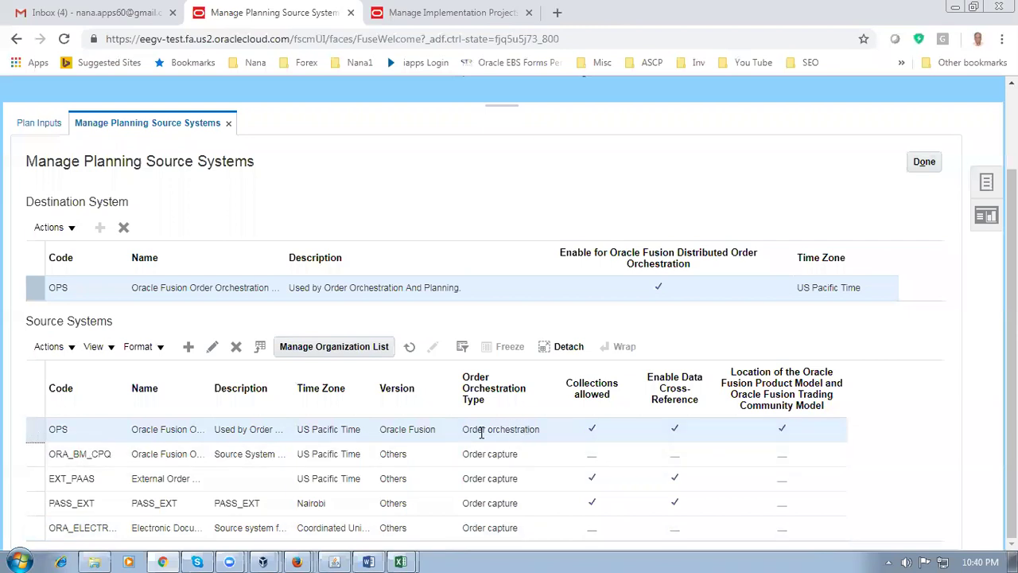
pyautogui.click(339, 349)
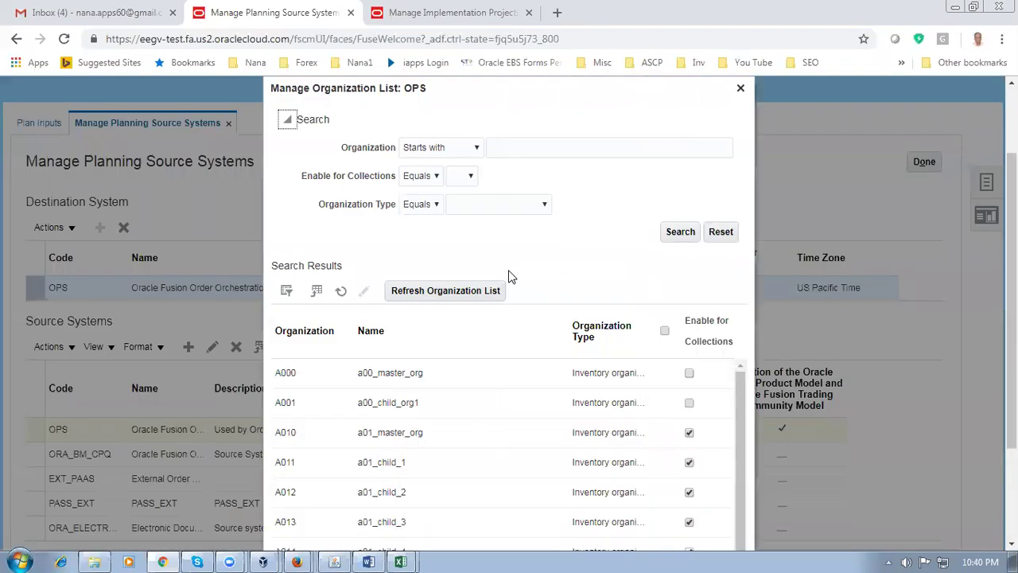
# Refresh the OPS organization list, filter it to D01, then cancel without saving and click Done
pyautogui.click(457, 291)
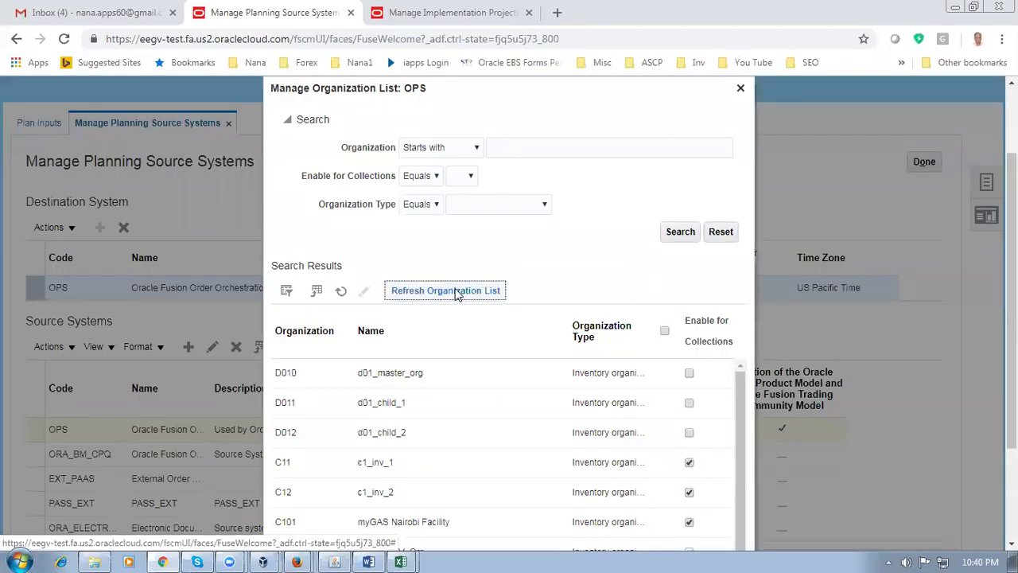
pyautogui.click(287, 292)
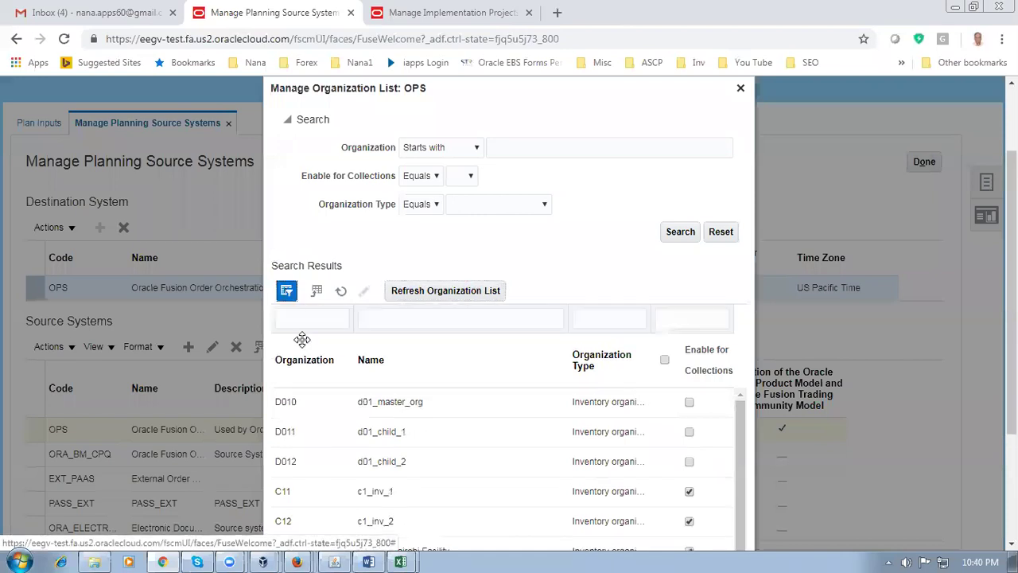
pyautogui.click(303, 318)
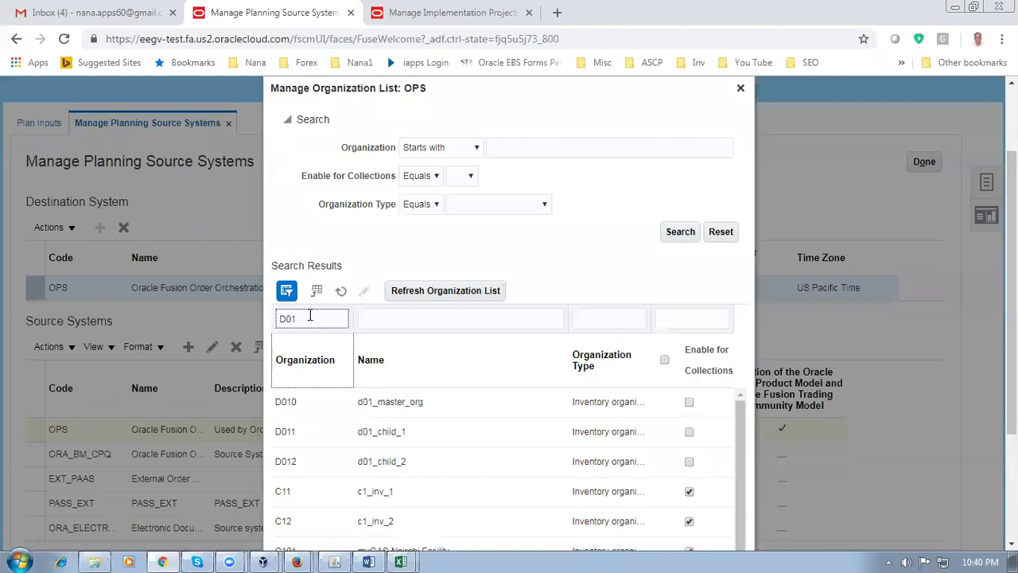
pyautogui.press('Return')
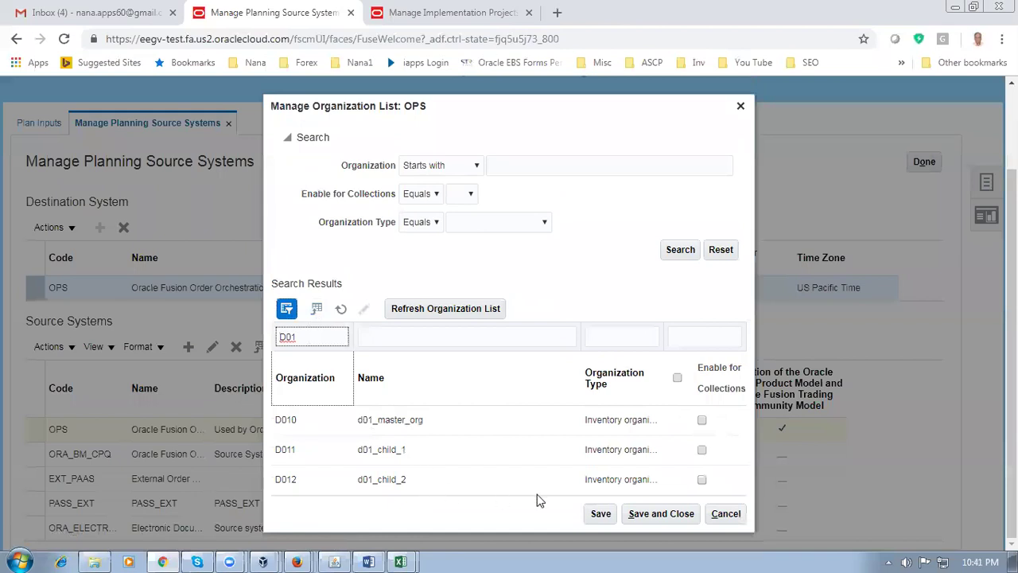
pyautogui.click(719, 514)
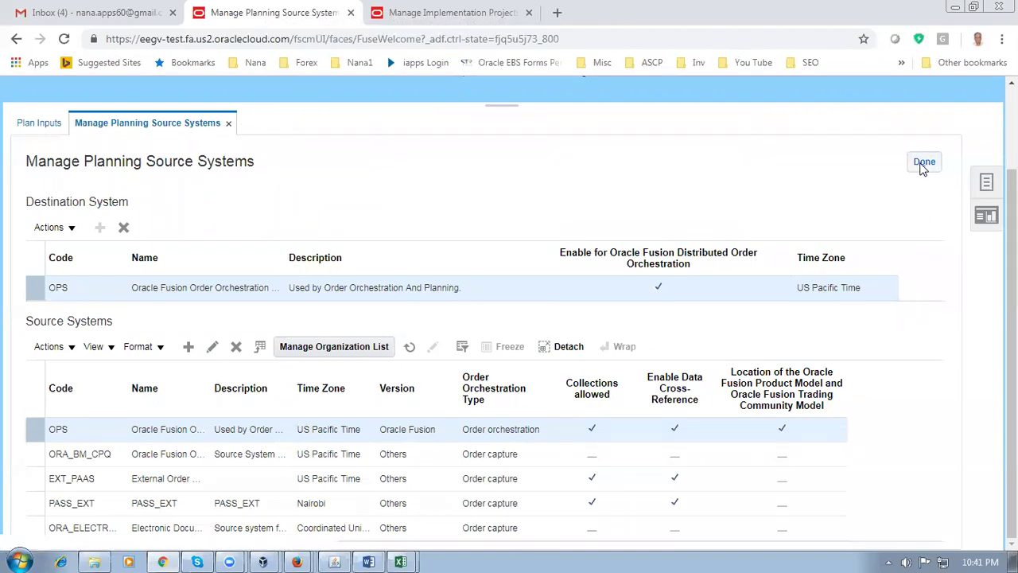
pyautogui.click(922, 164)
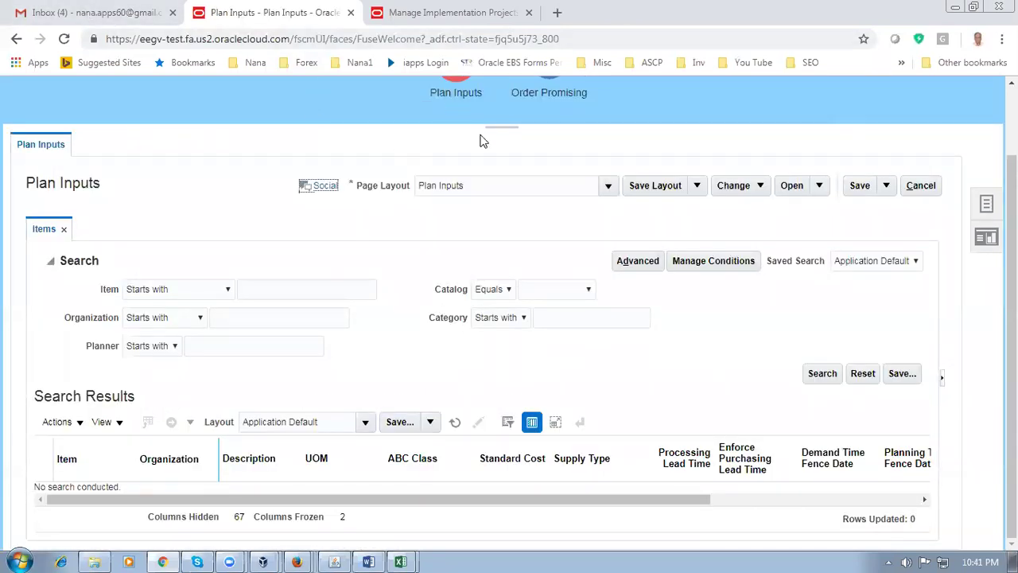
# Open Collect Planning Data with source system OPS and Net change collection type
pyautogui.scroll(2, 479, 141)
pyautogui.click(457, 147)
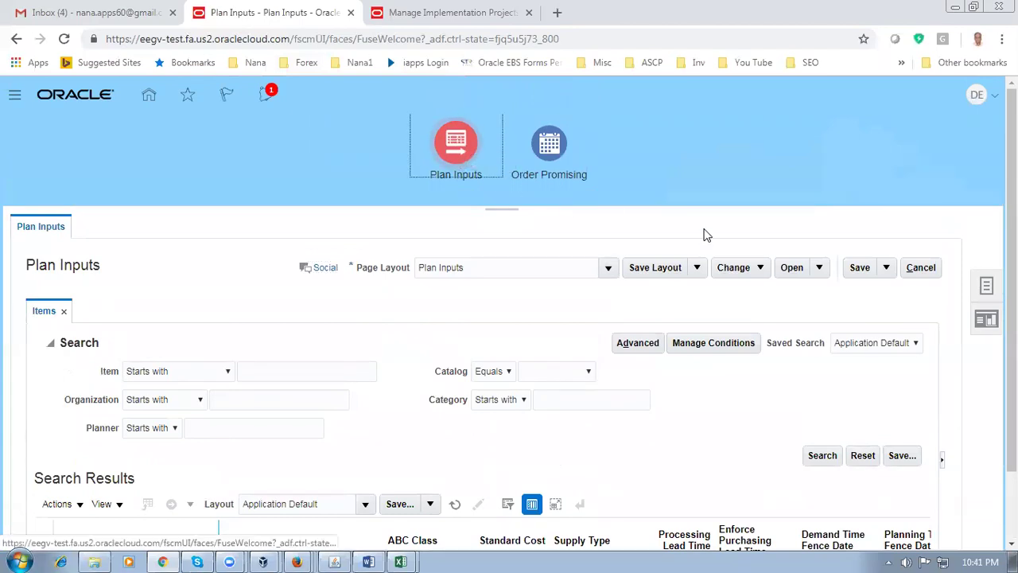
pyautogui.click(986, 286)
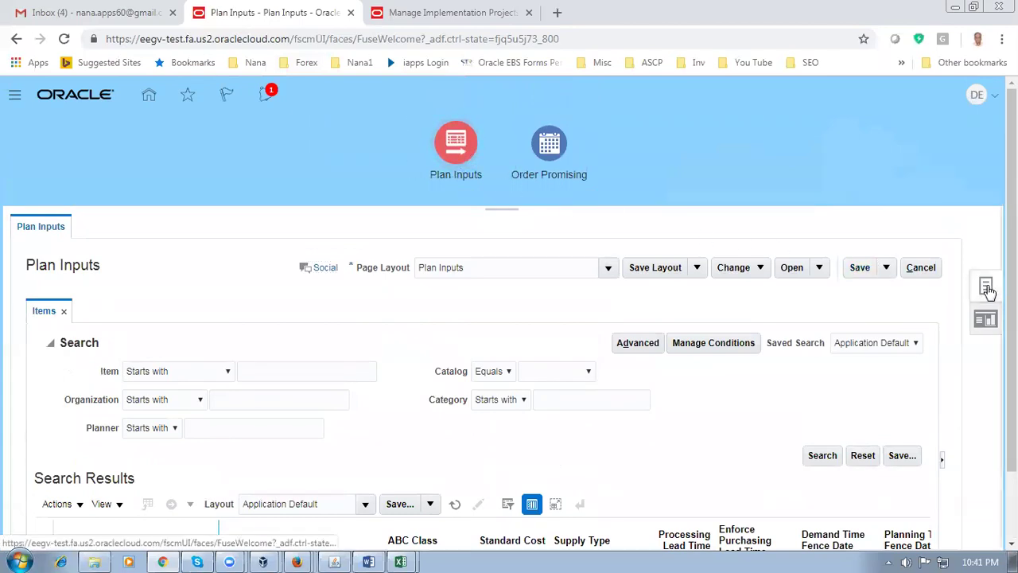
pyautogui.click(800, 240)
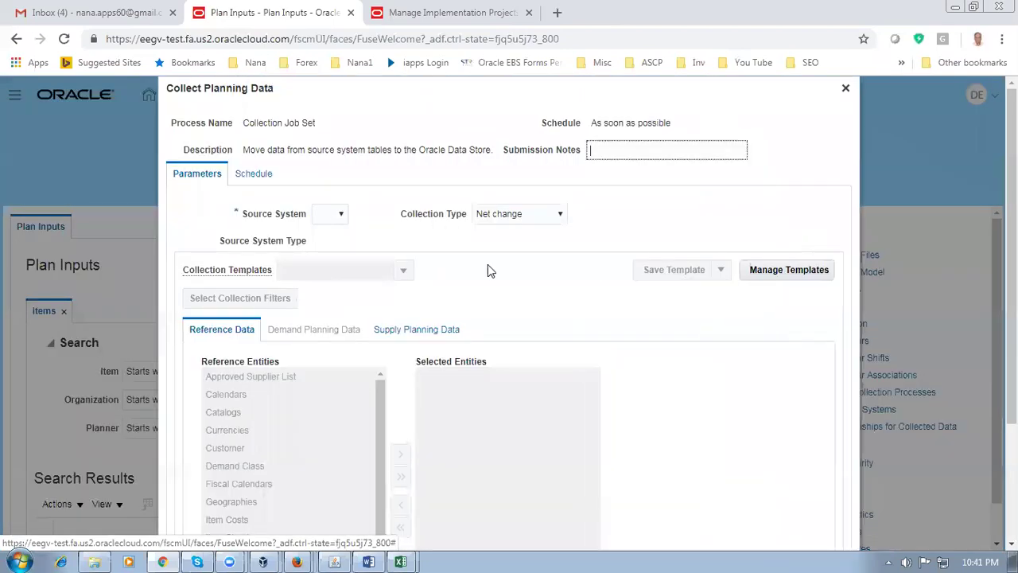
pyautogui.click(322, 213)
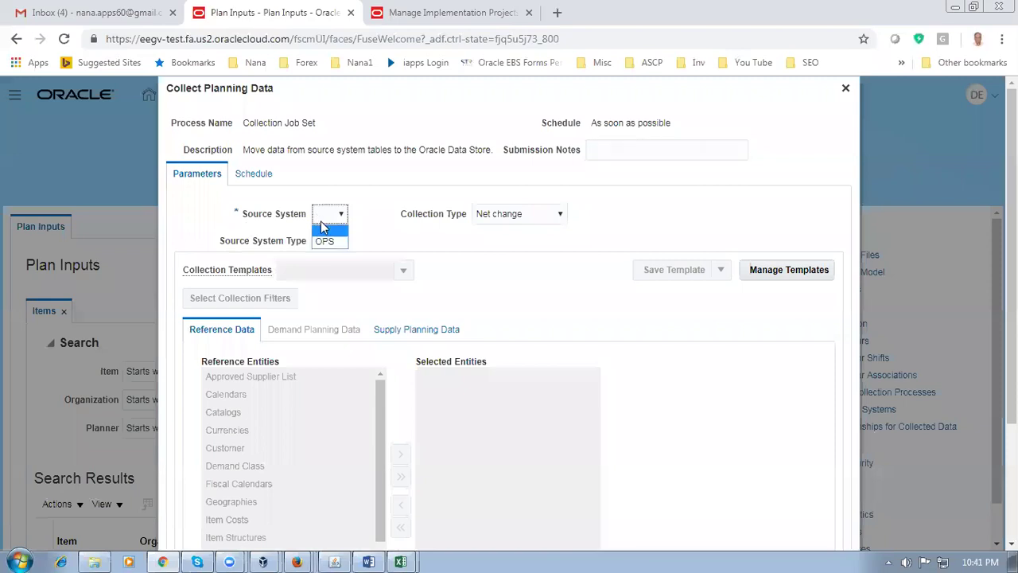
pyautogui.click(324, 242)
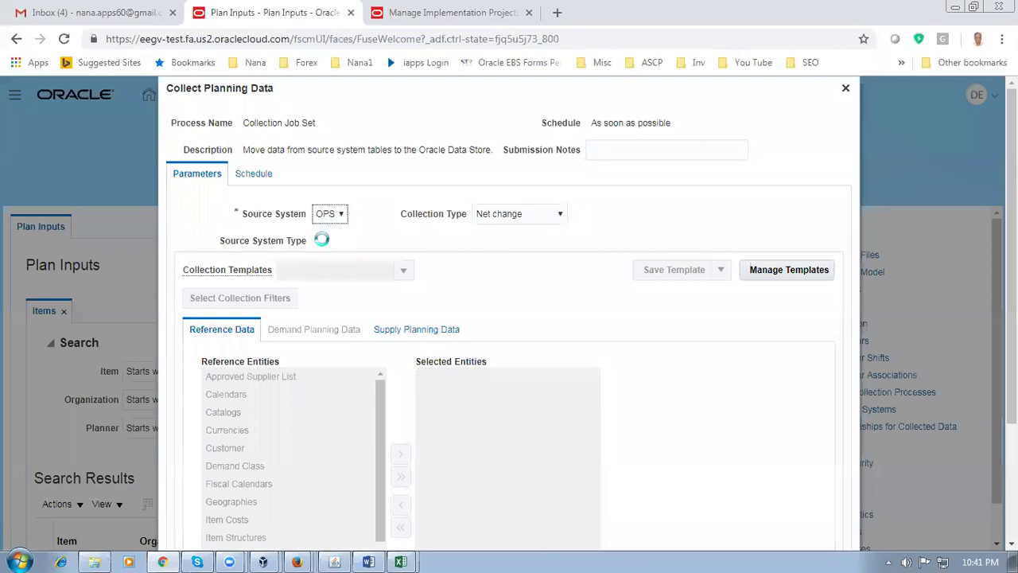
pyautogui.click(512, 219)
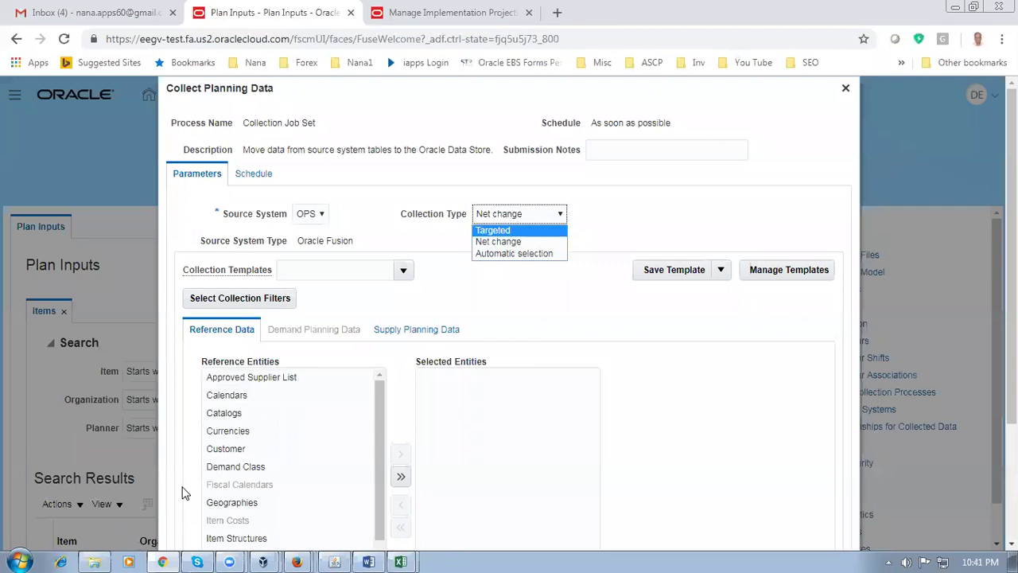
pyautogui.click(631, 229)
pyautogui.click(492, 219)
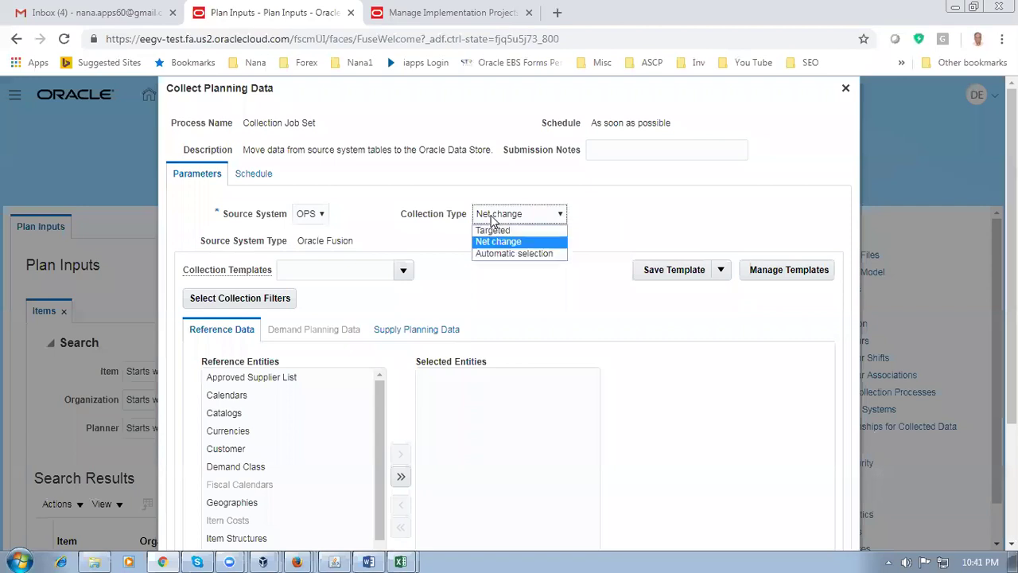
pyautogui.click(492, 219)
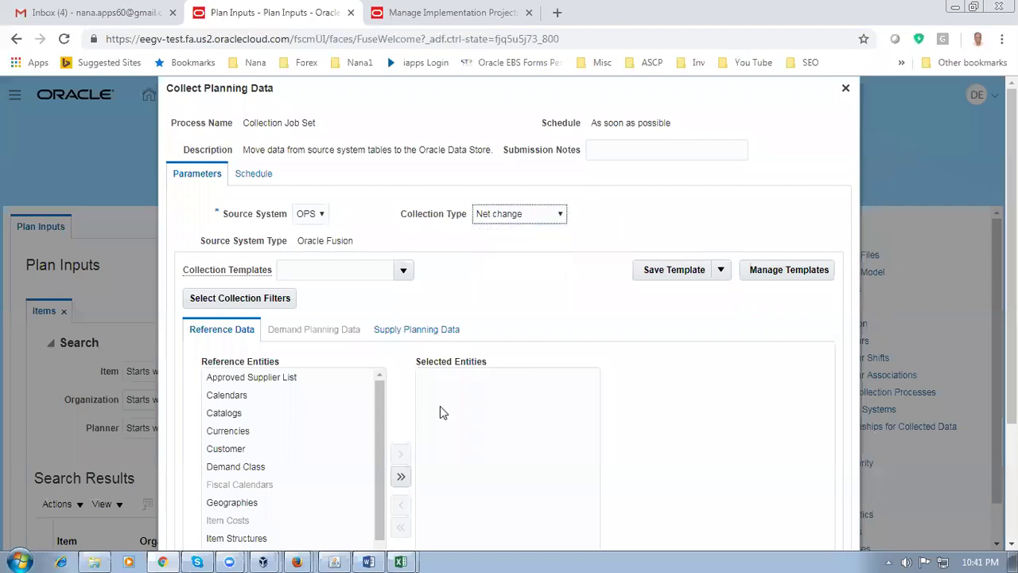
# Add the Organizations and Items reference entities to Selected Entities
pyautogui.scroll(-3, 440, 406)
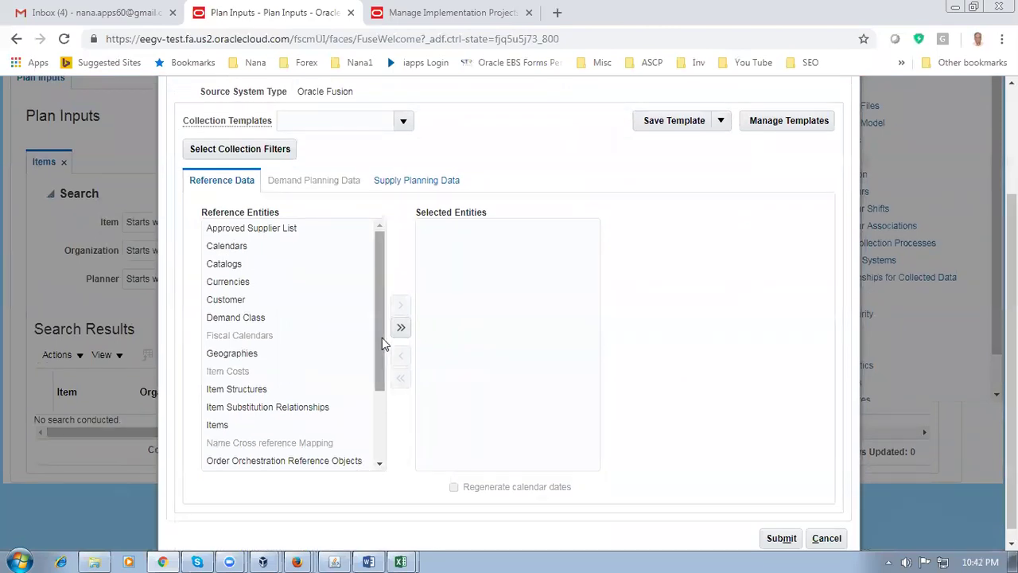
pyautogui.moveTo(382, 337); pyautogui.dragTo(375, 400)
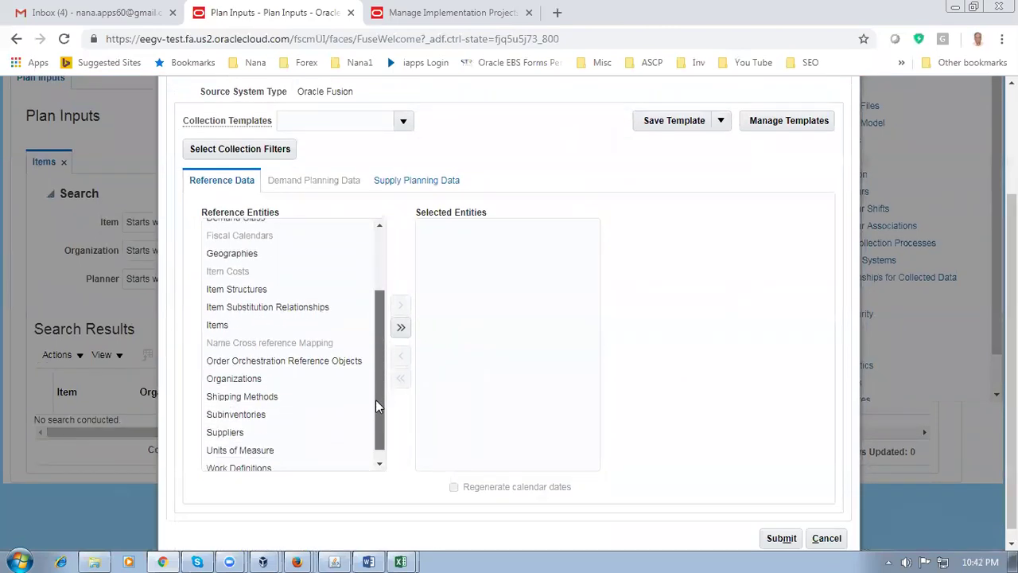
pyautogui.click(233, 381)
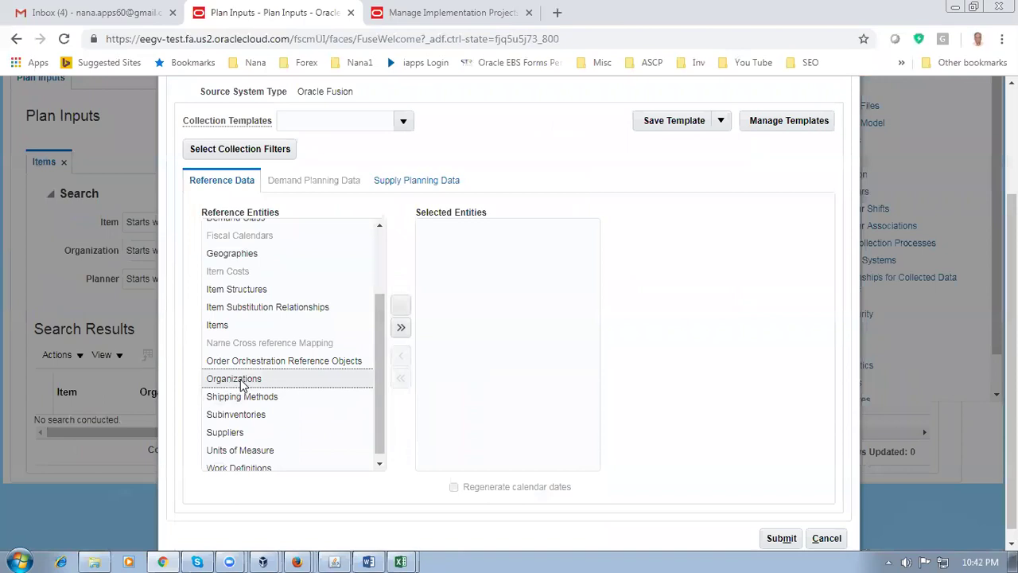
pyautogui.click(401, 306)
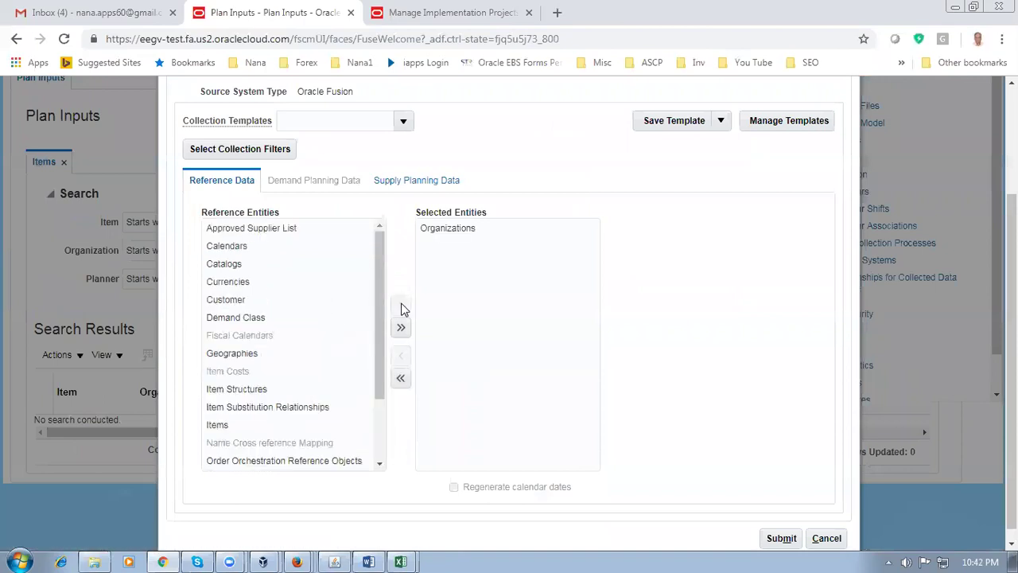
pyautogui.click(226, 421)
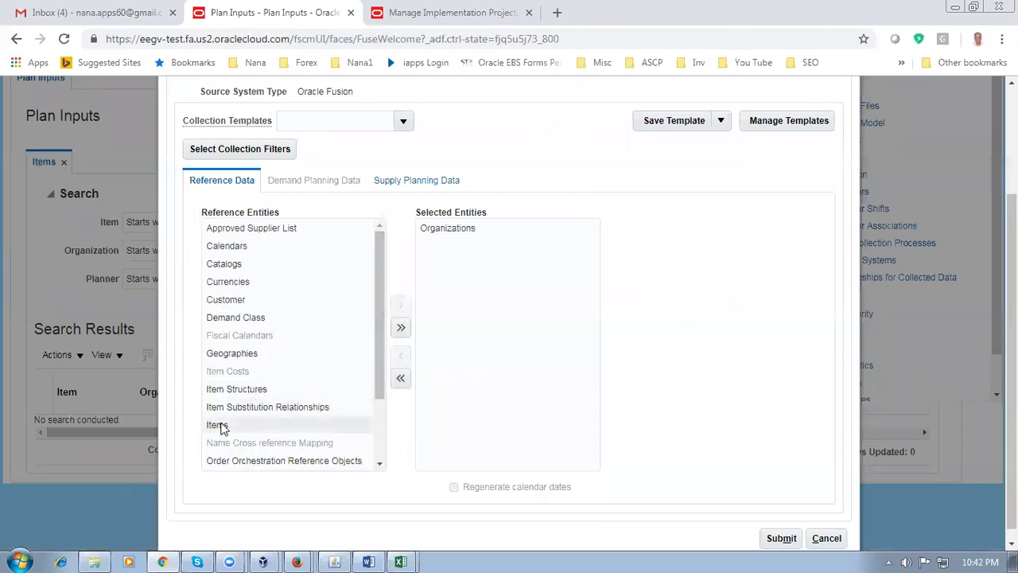
pyautogui.click(403, 309)
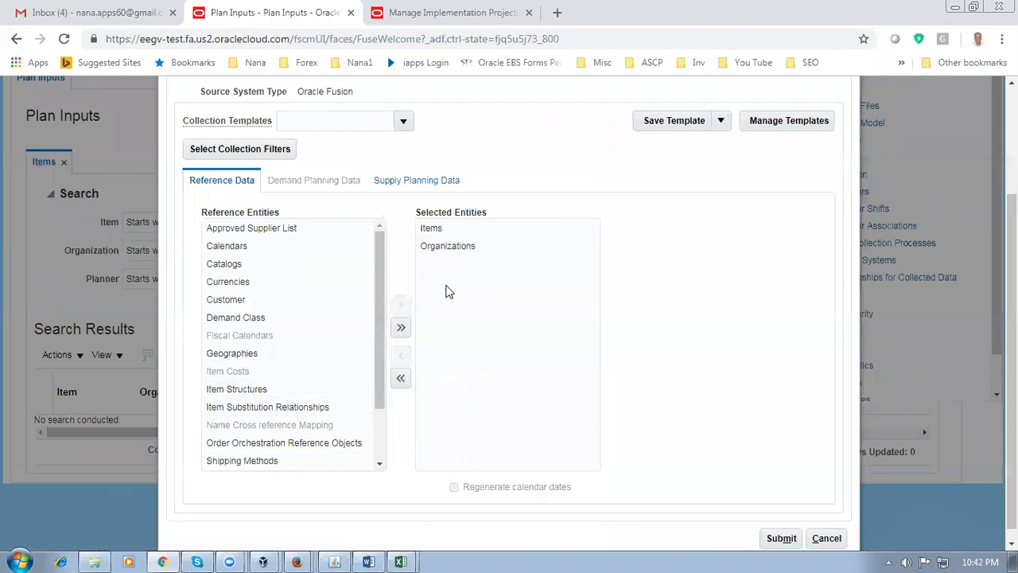
# Add On Hand from the supply planning entities and review the selections
pyautogui.click(419, 181)
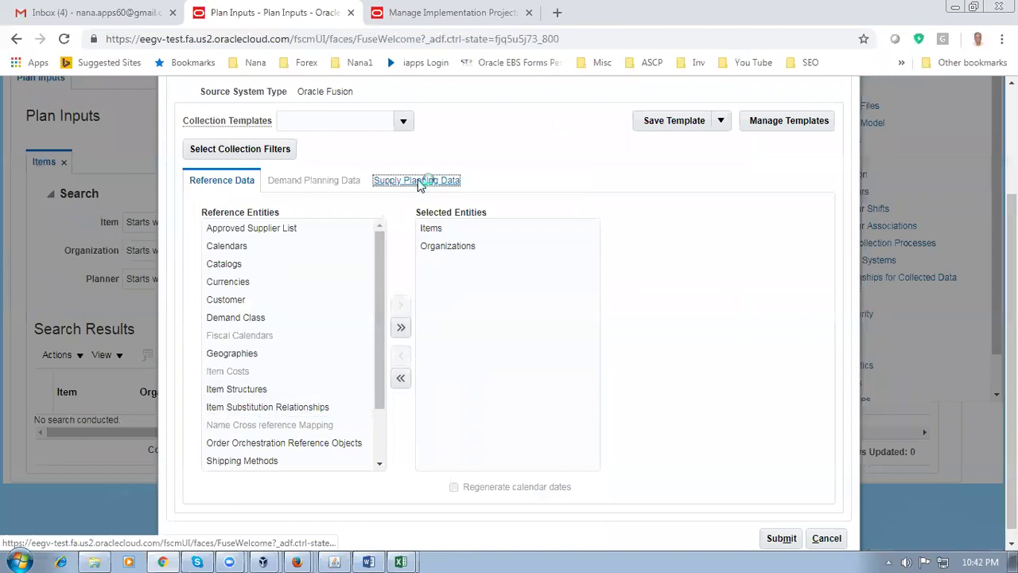
pyautogui.click(216, 380)
pyautogui.click(382, 428)
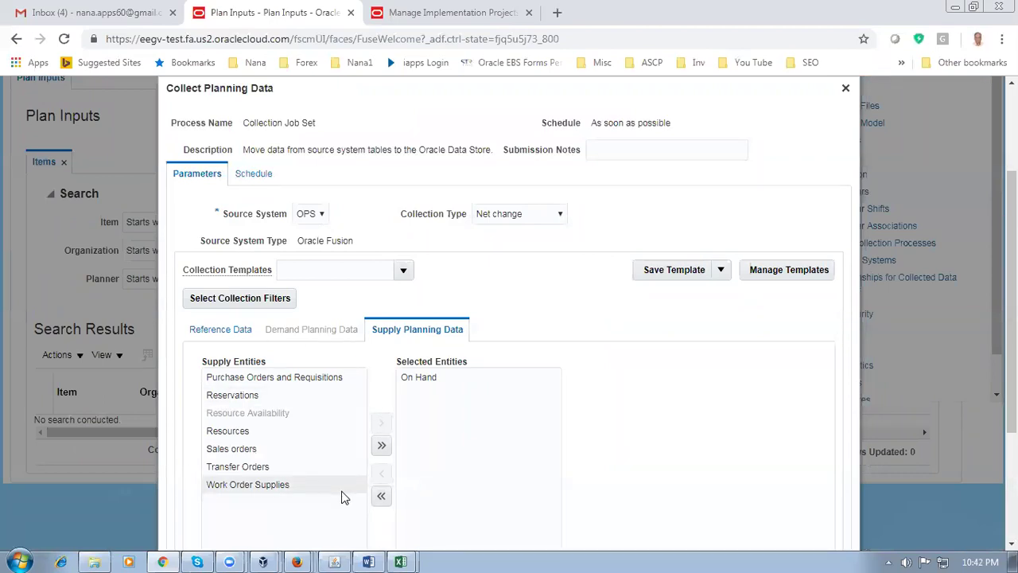
pyautogui.click(219, 331)
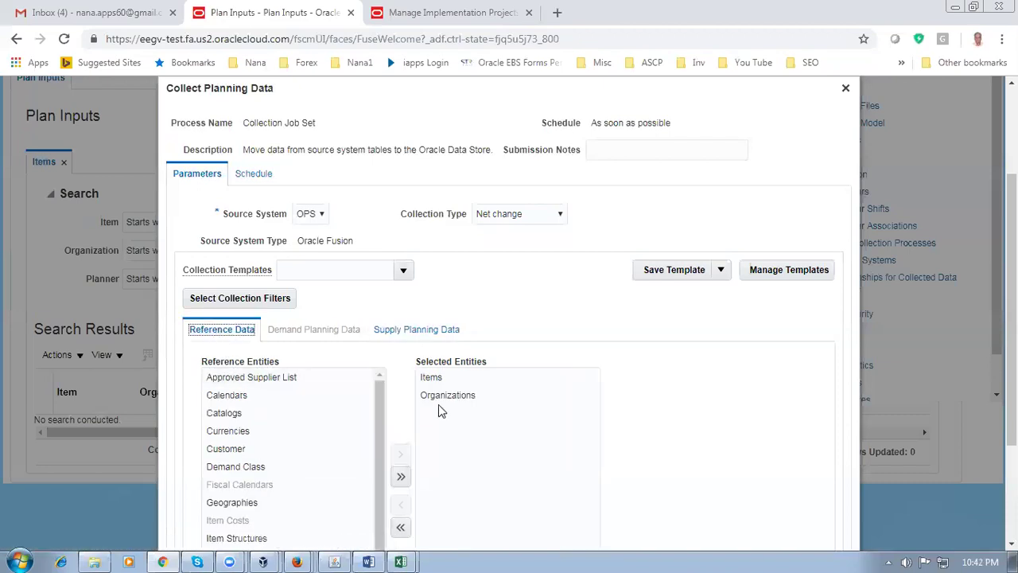
pyautogui.click(414, 329)
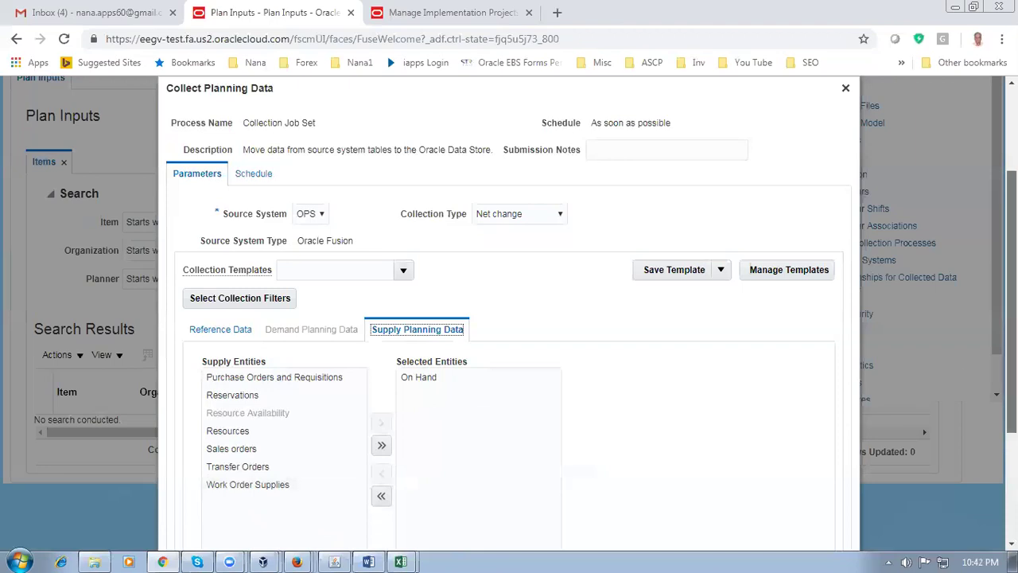
pyautogui.scroll(-3, 509, 318)
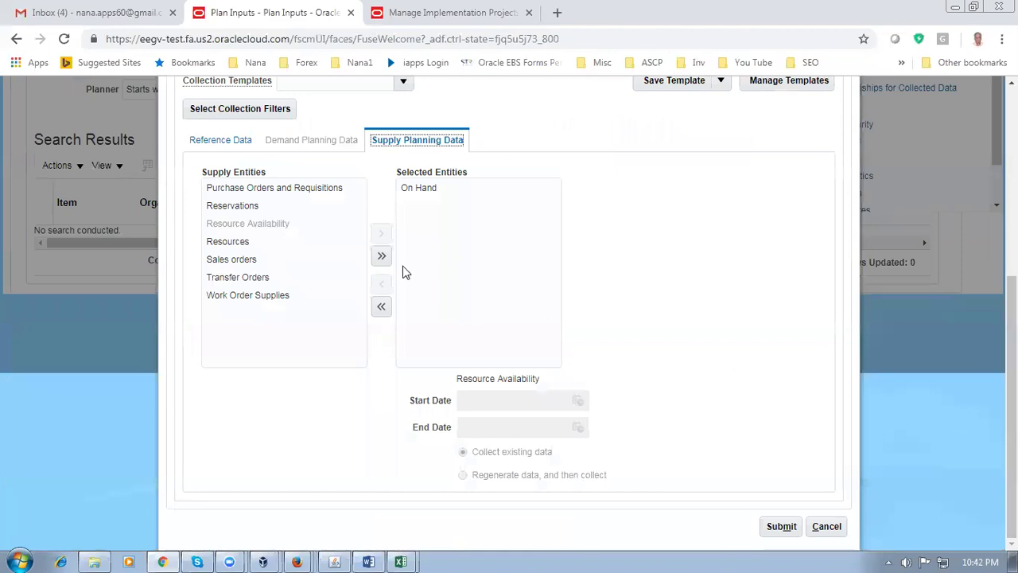
# Submit the collection and read the net change collections warning
pyautogui.click(778, 528)
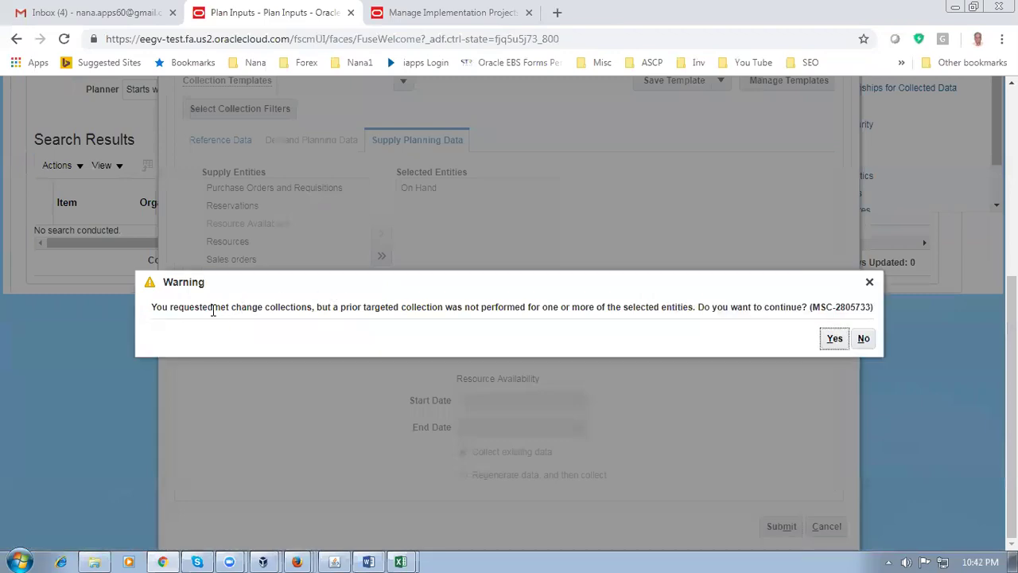
pyautogui.moveTo(213, 307); pyautogui.dragTo(147, 307)
pyautogui.click(419, 310)
pyautogui.moveTo(365, 307); pyautogui.dragTo(414, 307)
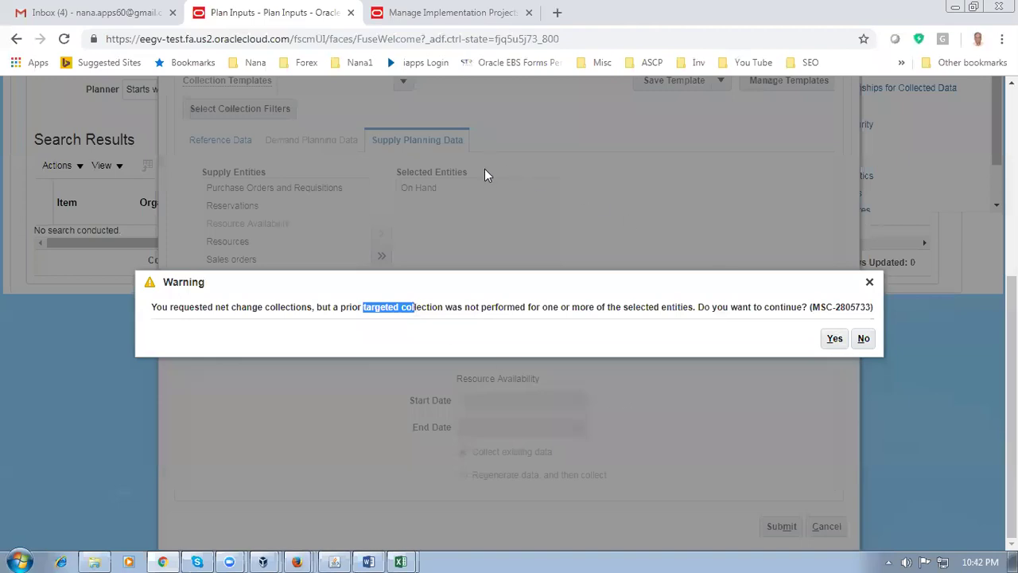
pyautogui.click(411, 311)
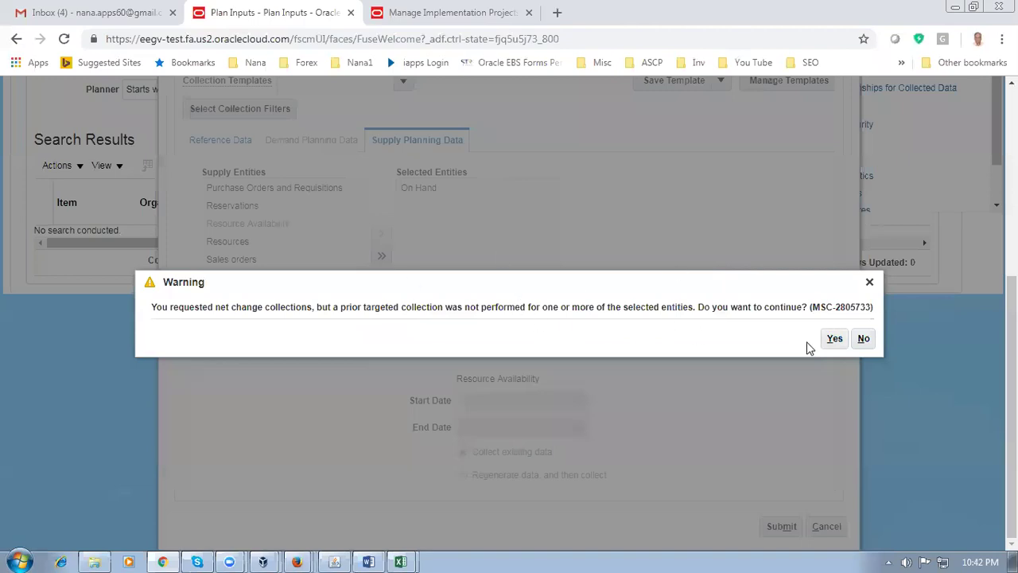
# Accept the warning and acknowledge process 104742 as submitted
pyautogui.click(835, 339)
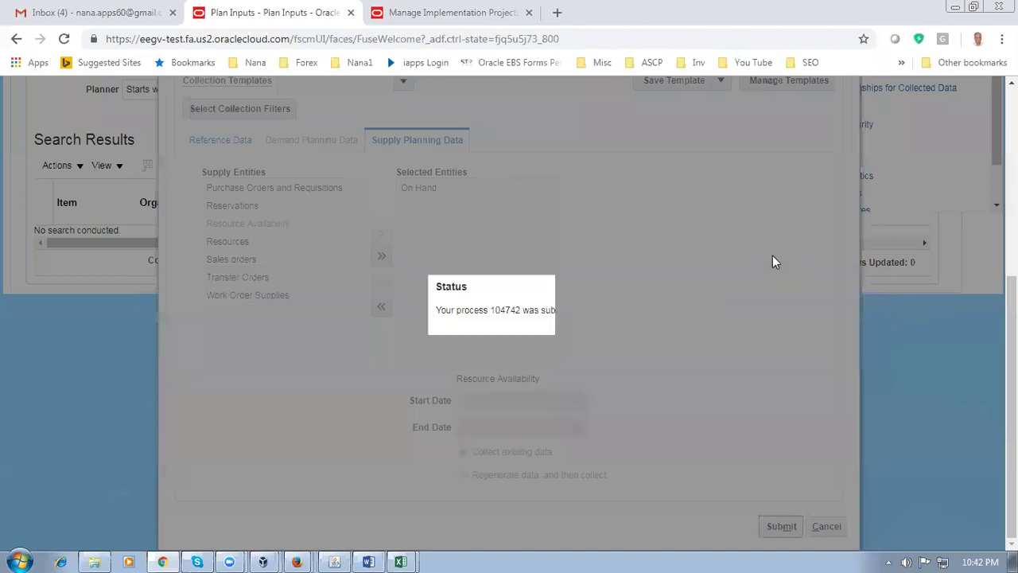
pyautogui.click(566, 334)
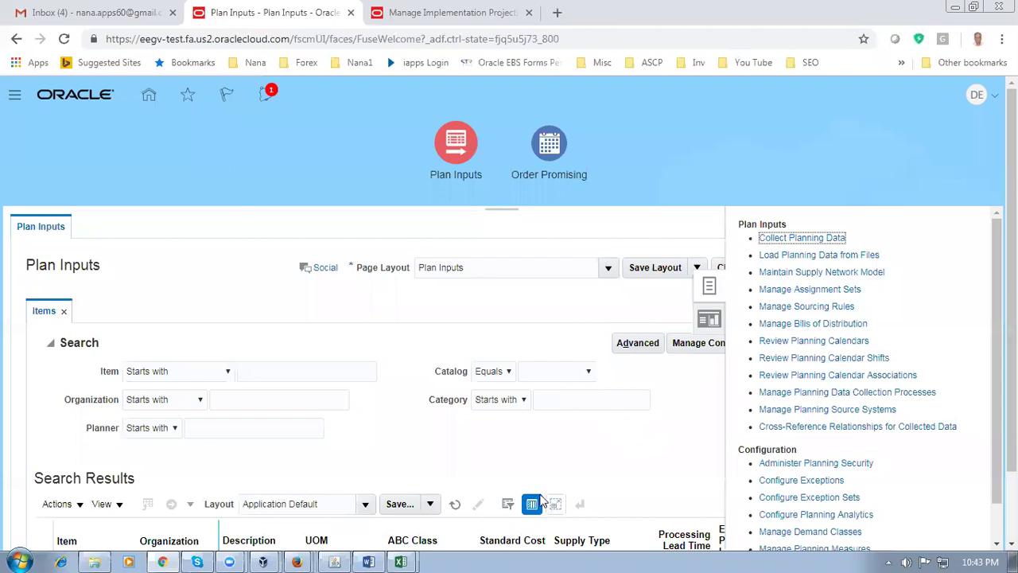
pyautogui.click(422, 149)
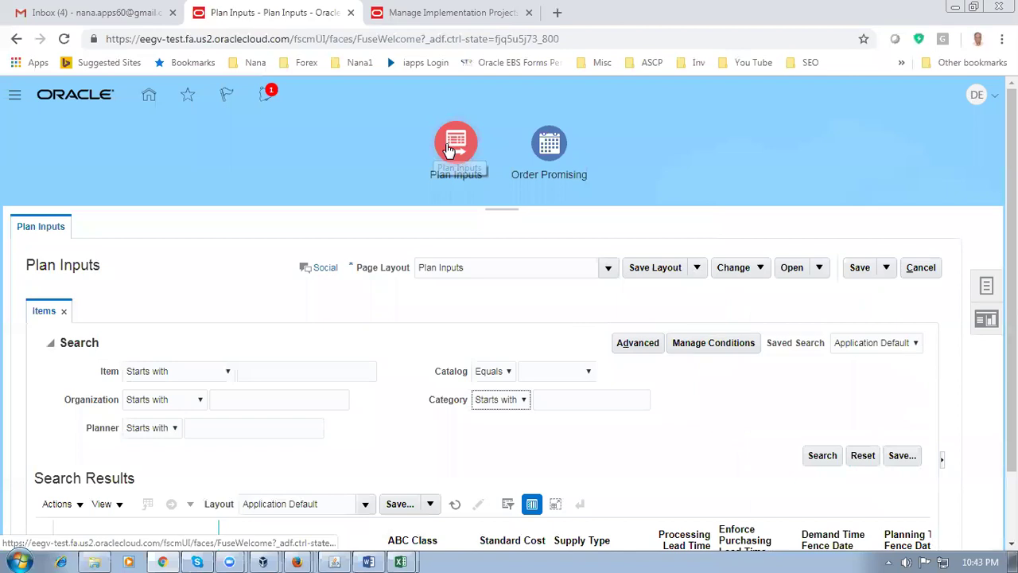
# Reopen Manage Planning Source Systems and the OPS organization list, ready to filter by organization code
pyautogui.click(453, 147)
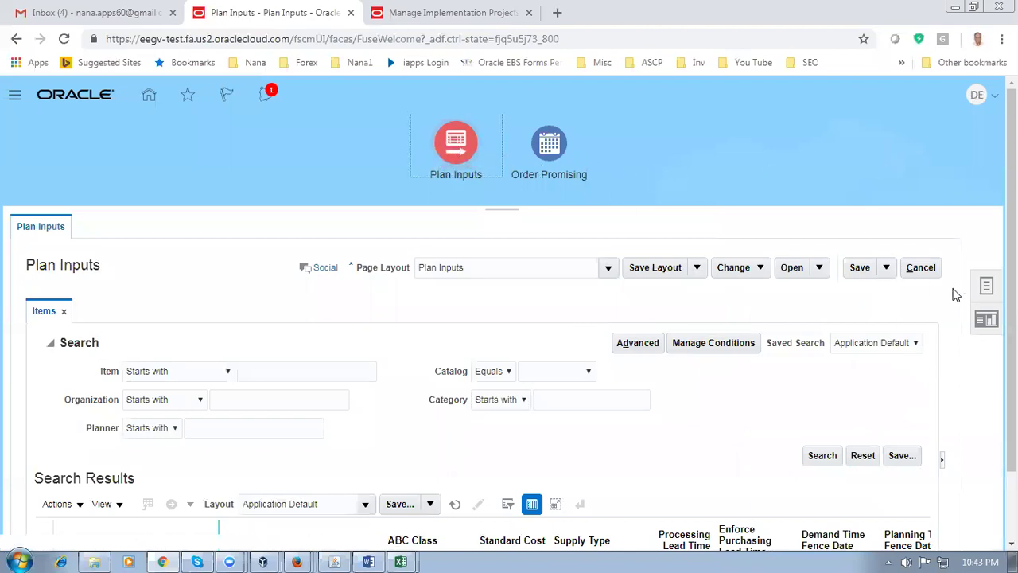
pyautogui.click(986, 288)
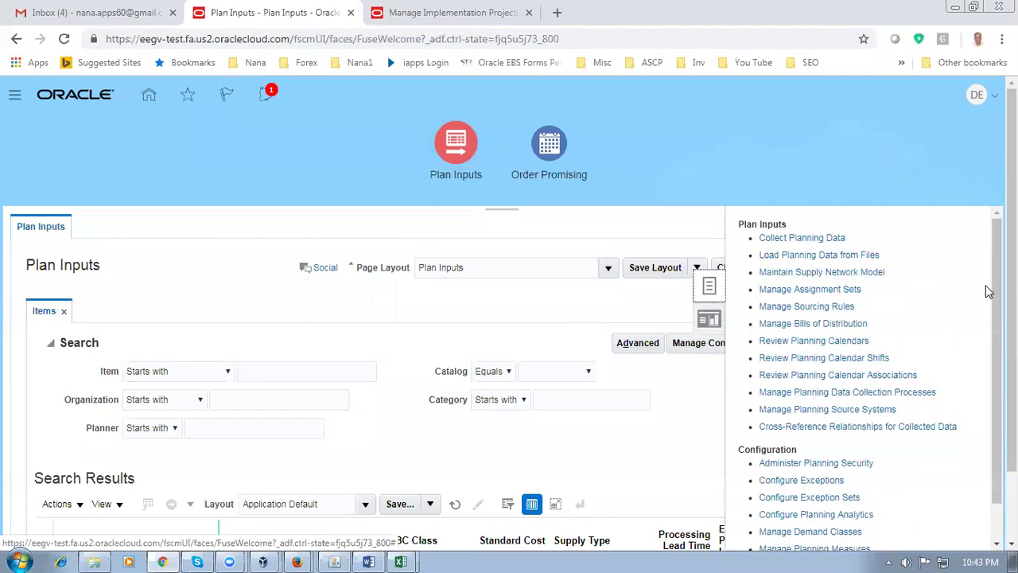
pyautogui.click(837, 410)
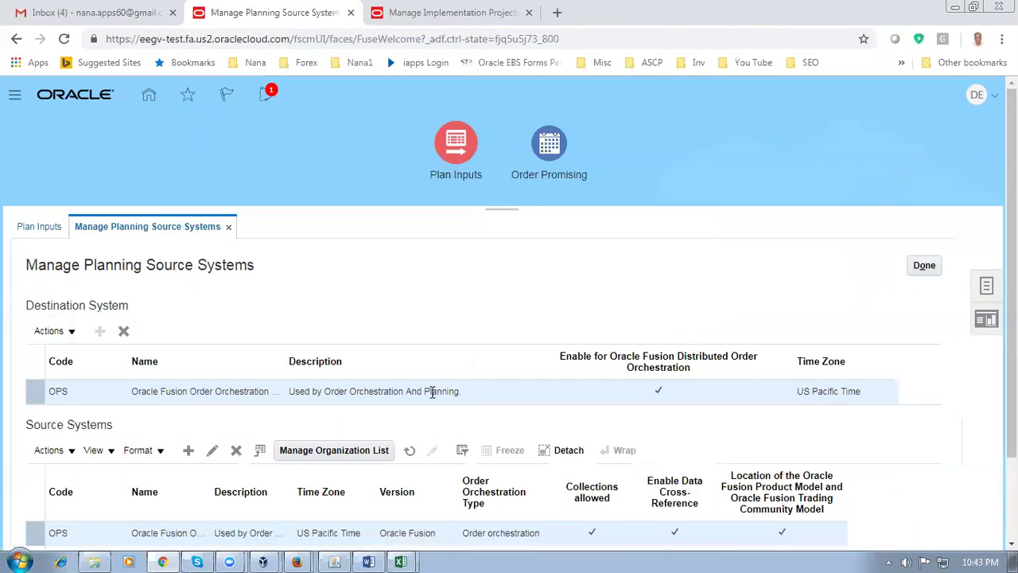
pyautogui.scroll(-2, 432, 392)
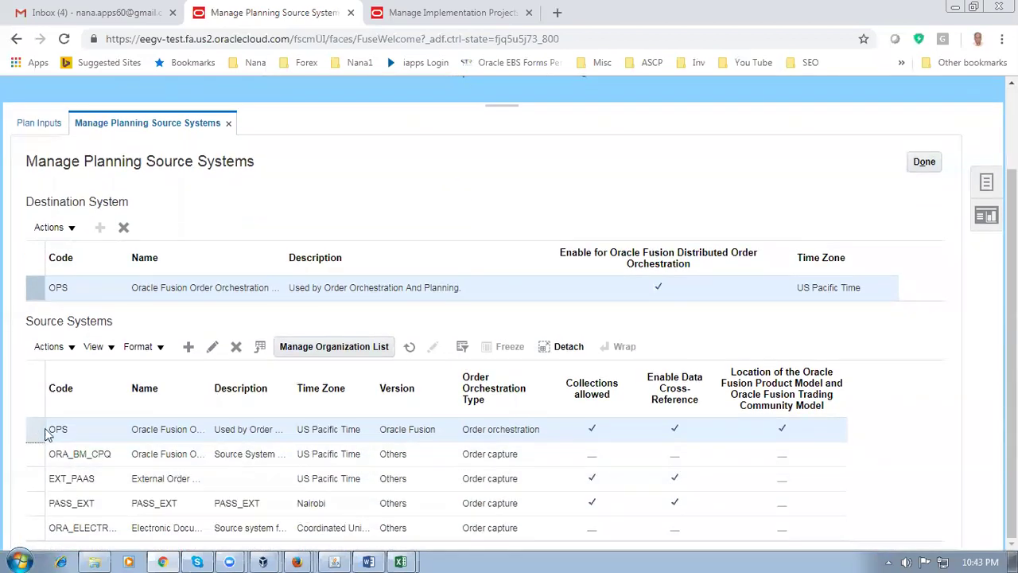
pyautogui.click(327, 354)
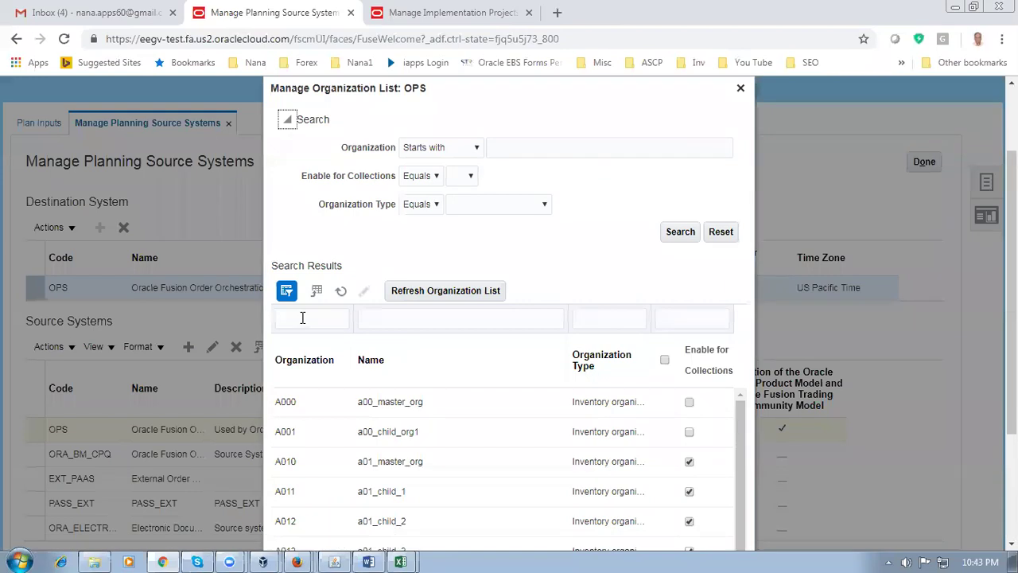
pyautogui.click(303, 318)
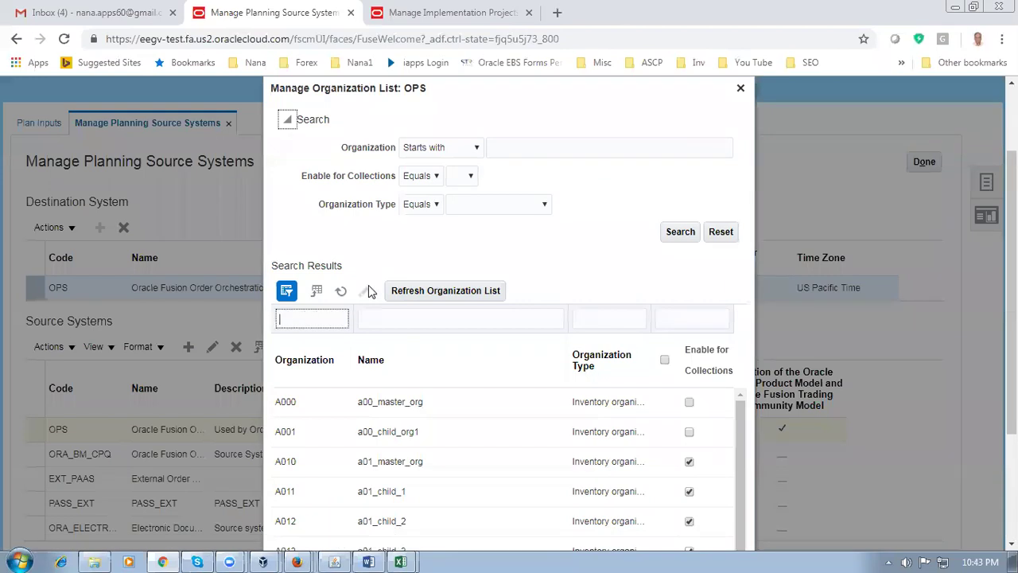
# Filter the organizations to D01, then clear the filter and browse the full list
pyautogui.write('D01')
pyautogui.press('Return')
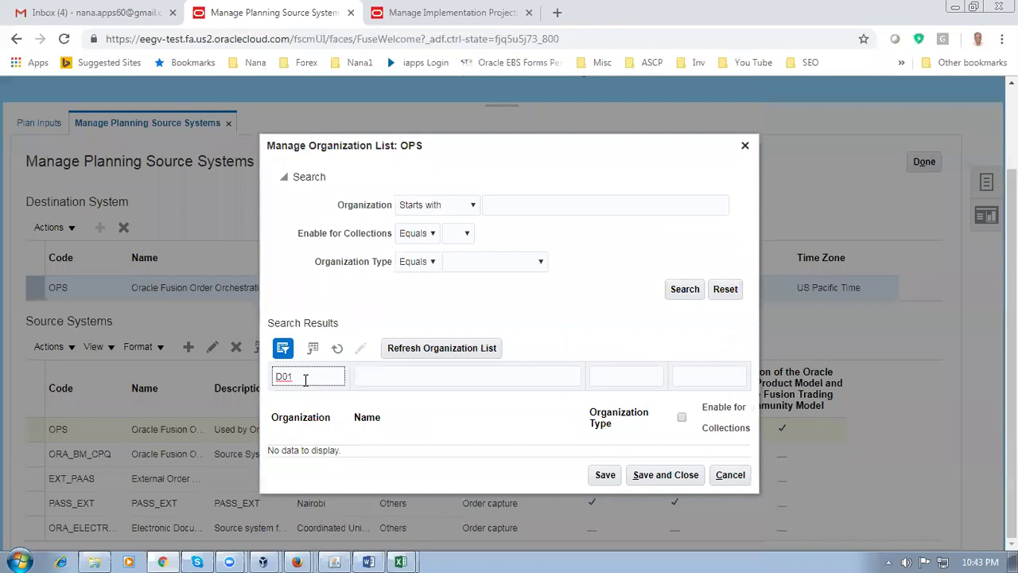
pyautogui.moveTo(304, 375); pyautogui.dragTo(236, 378)
pyautogui.press('BackSpace')
pyautogui.press('Return')
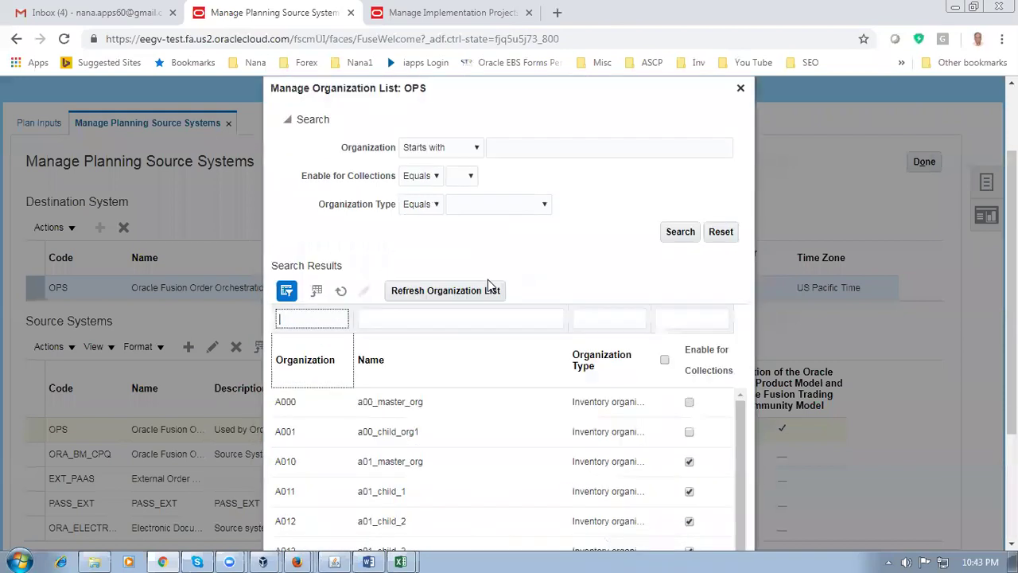
pyautogui.scroll(-1, 854, 365)
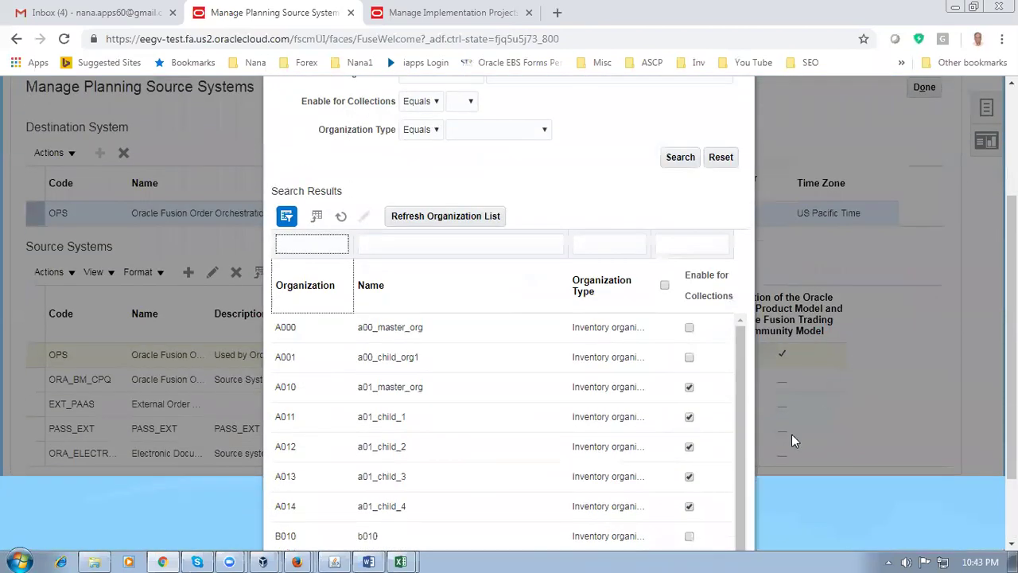
pyautogui.moveTo(736, 397); pyautogui.dragTo(742, 439)
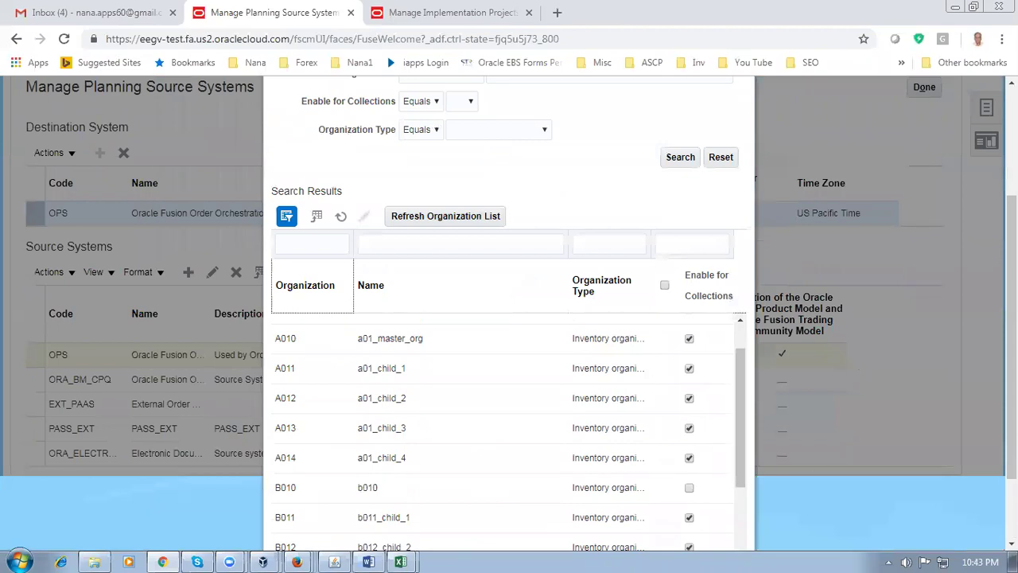
pyautogui.scroll(-2, 682, 396)
pyautogui.moveTo(750, 362); pyautogui.dragTo(707, 386)
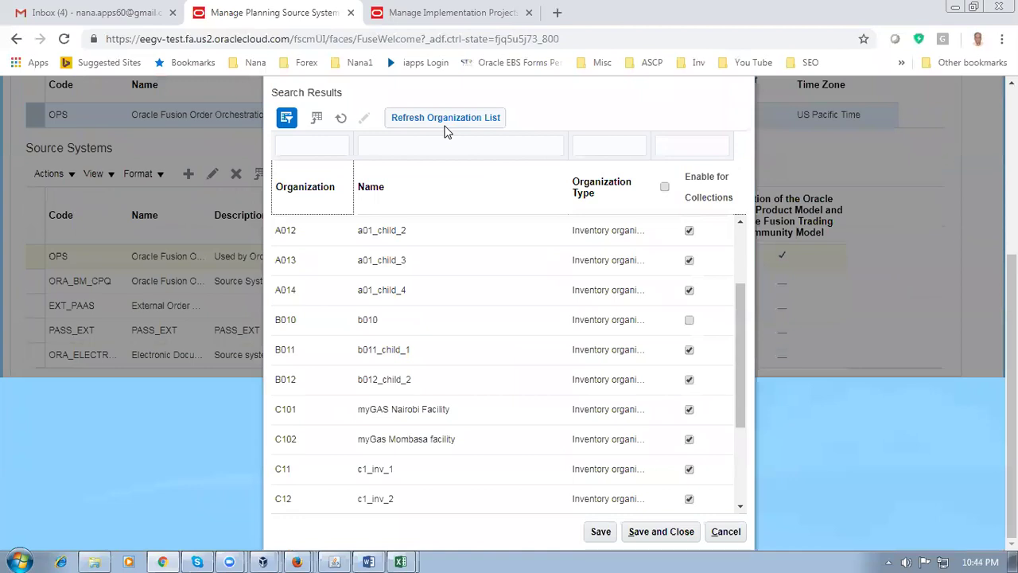
# Refresh the organization list, filter to D01 again and tick D010 for collections
pyautogui.click(302, 149)
pyautogui.write('D01')
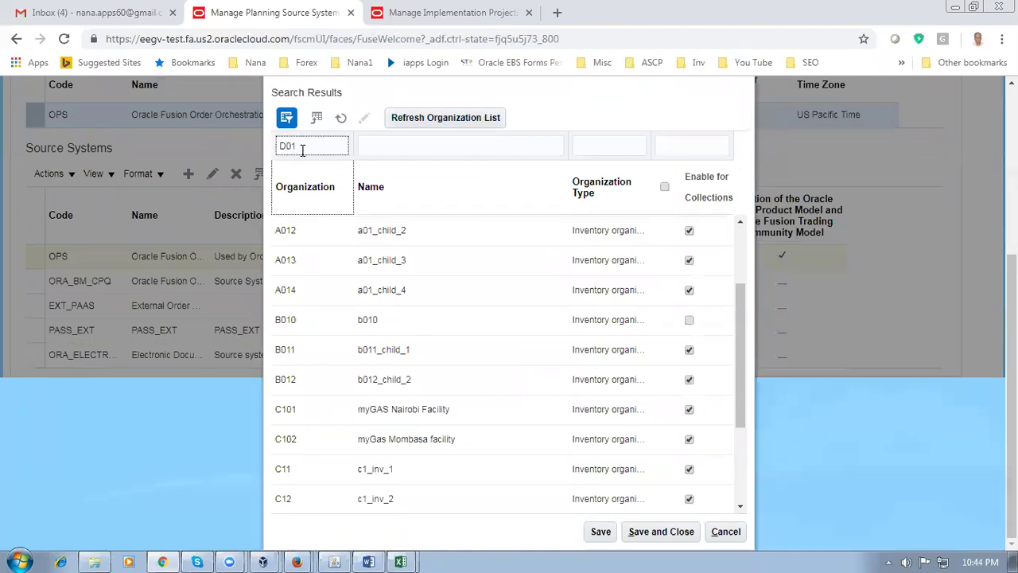
pyautogui.press('Return')
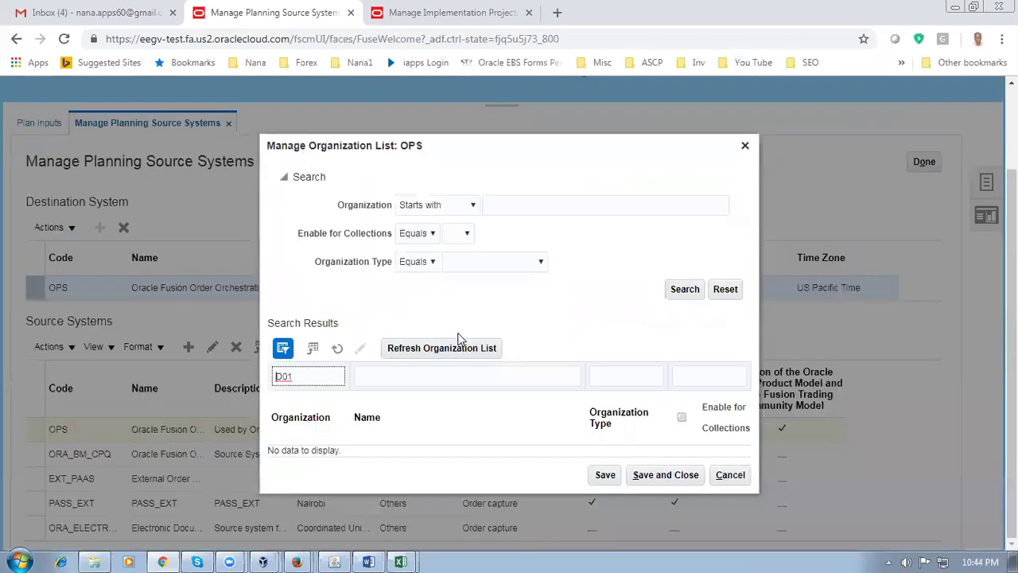
pyautogui.click(460, 347)
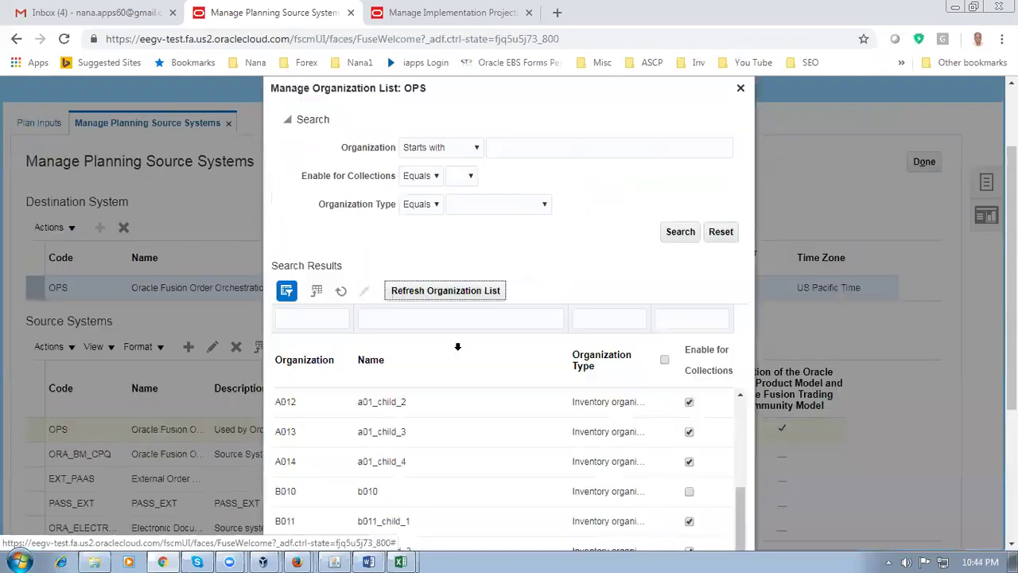
pyautogui.click(300, 317)
pyautogui.write('D01')
pyautogui.press('Return')
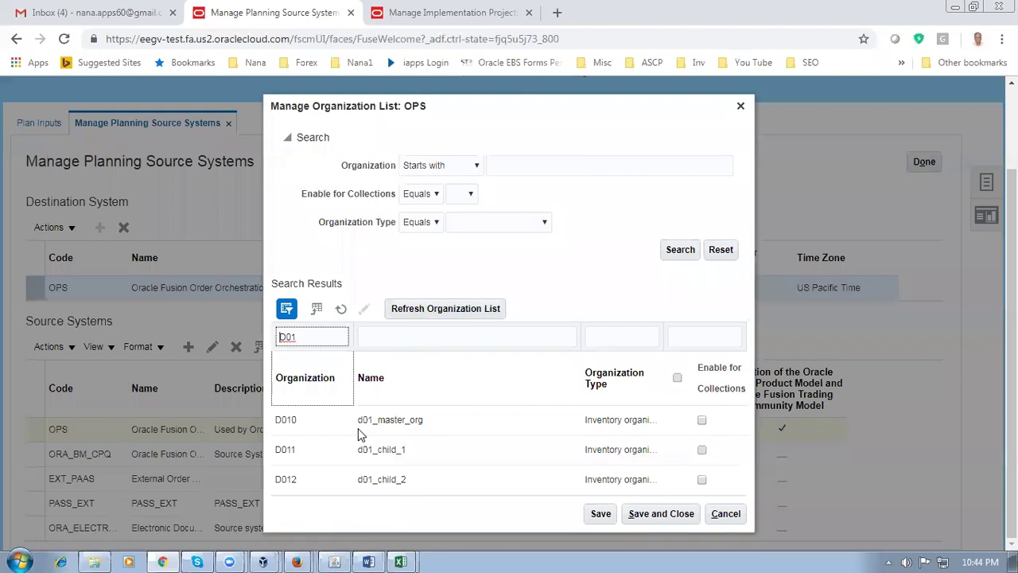
pyautogui.click(701, 420)
# Enable collections for D010, D011 and D012, then Save and Close the organization list
pyautogui.click(701, 450)
pyautogui.click(701, 480)
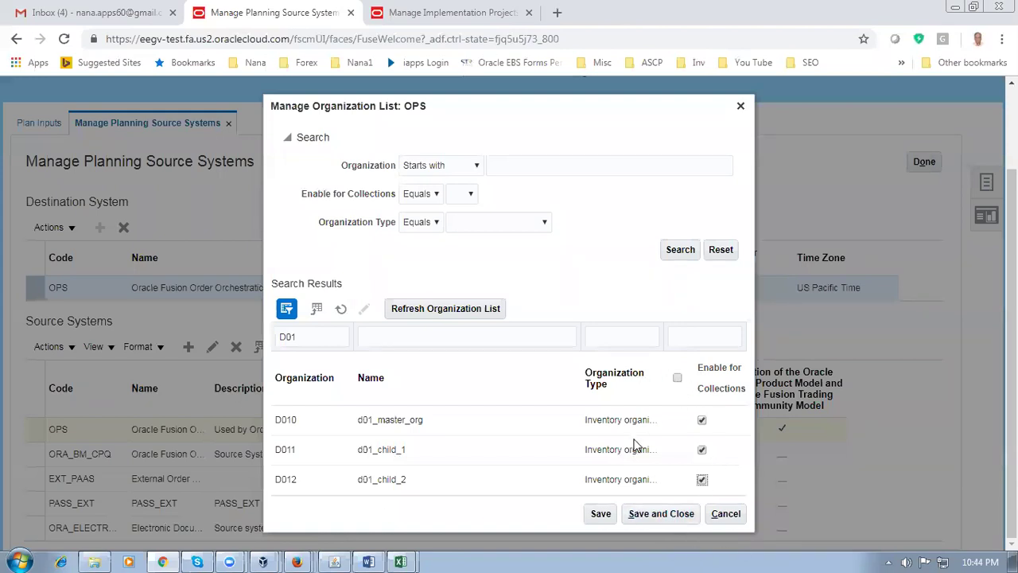
pyautogui.click(678, 379)
pyautogui.click(677, 379)
pyautogui.click(702, 479)
pyautogui.click(678, 378)
pyautogui.click(665, 514)
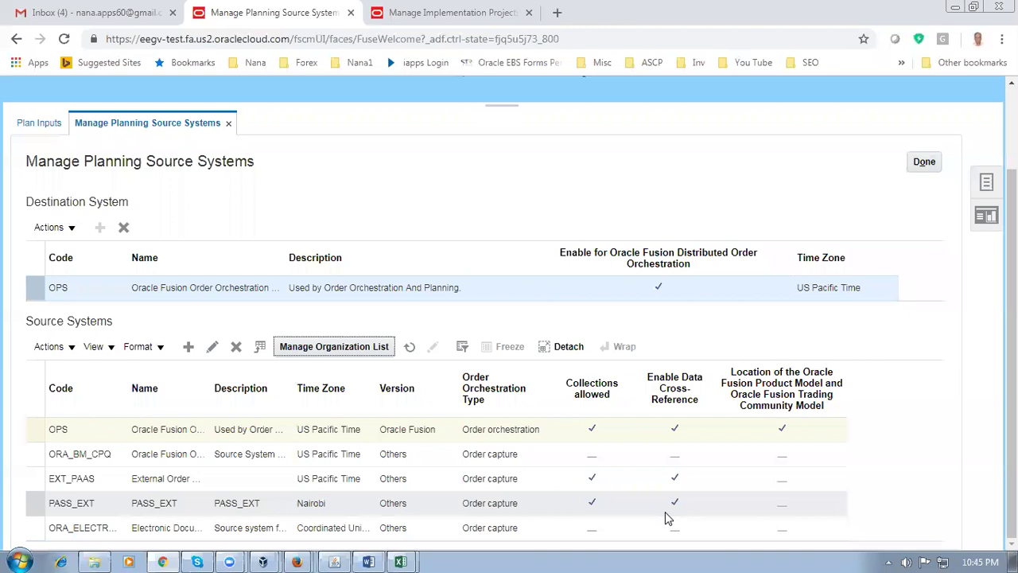
pyautogui.click(435, 184)
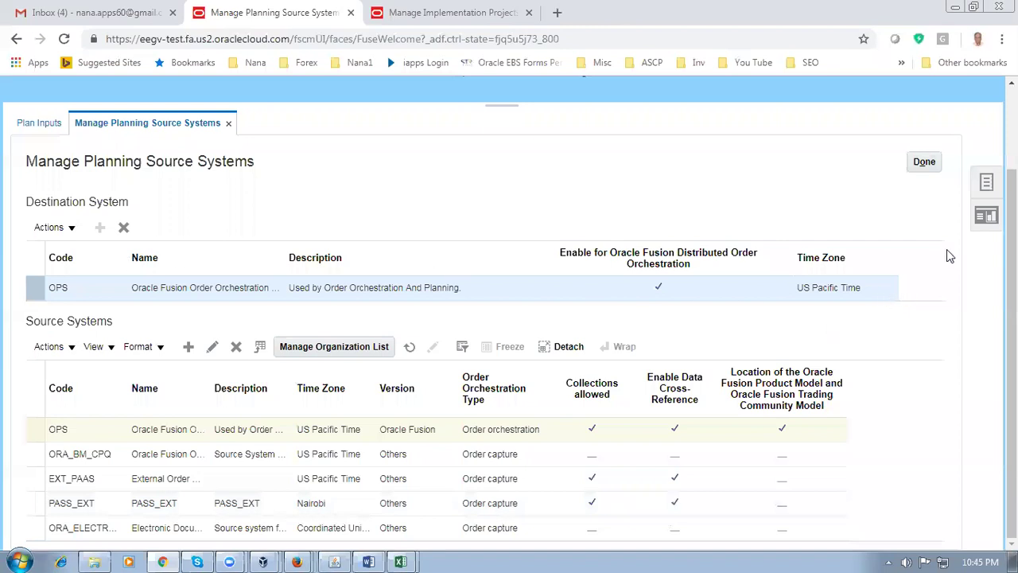
pyautogui.click(989, 183)
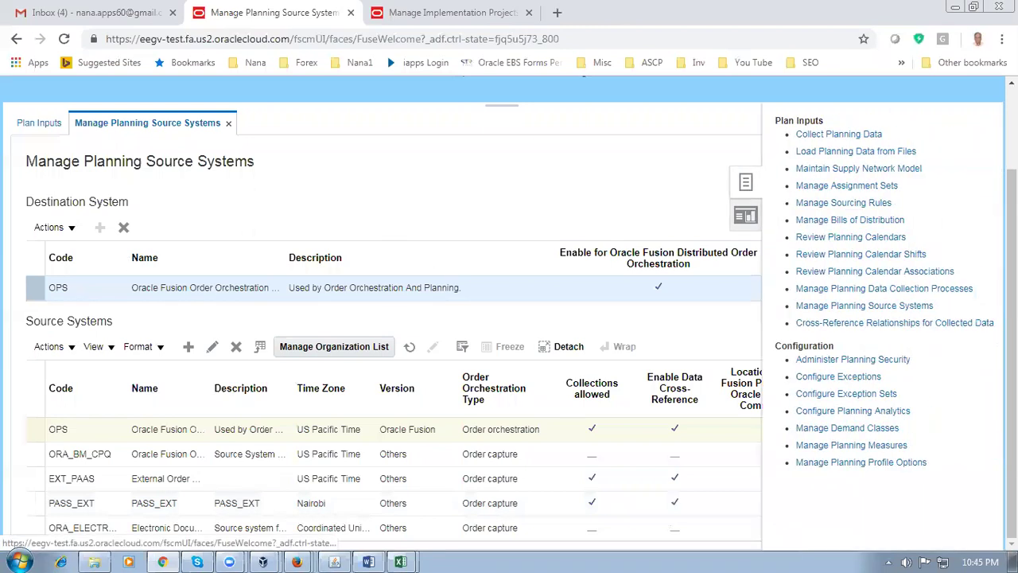
pyautogui.click(815, 309)
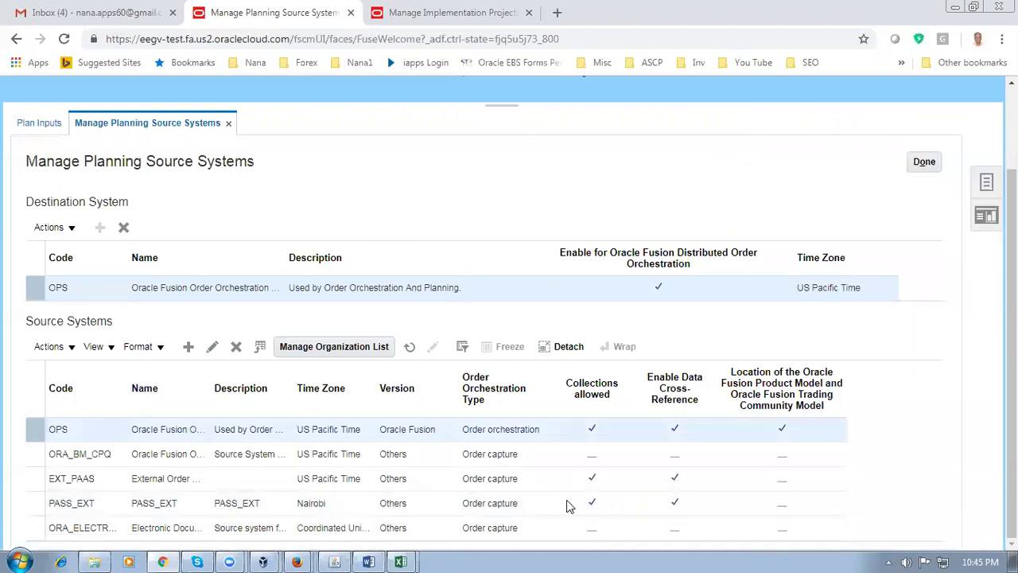
pyautogui.click(316, 358)
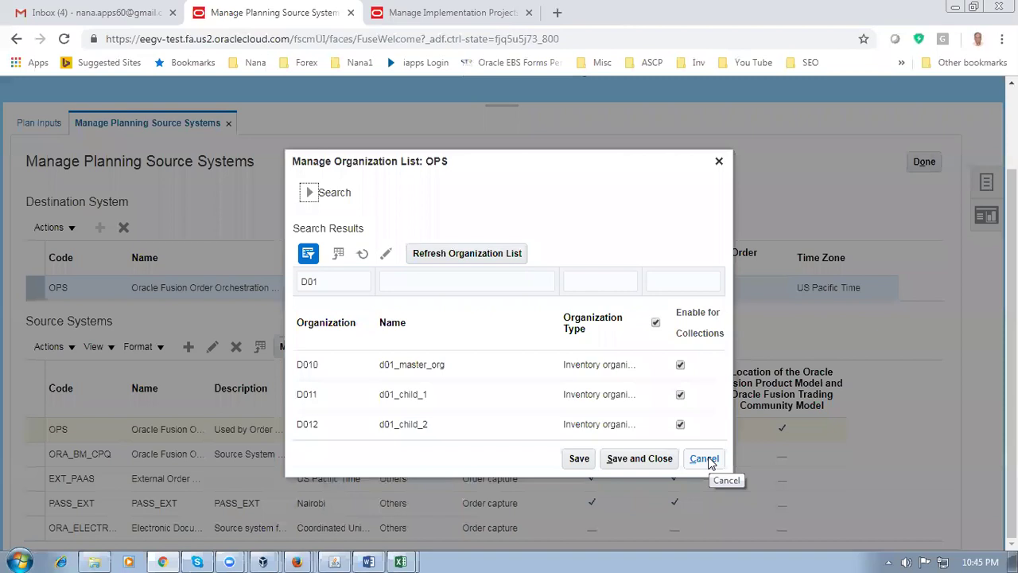
pyautogui.click(704, 459)
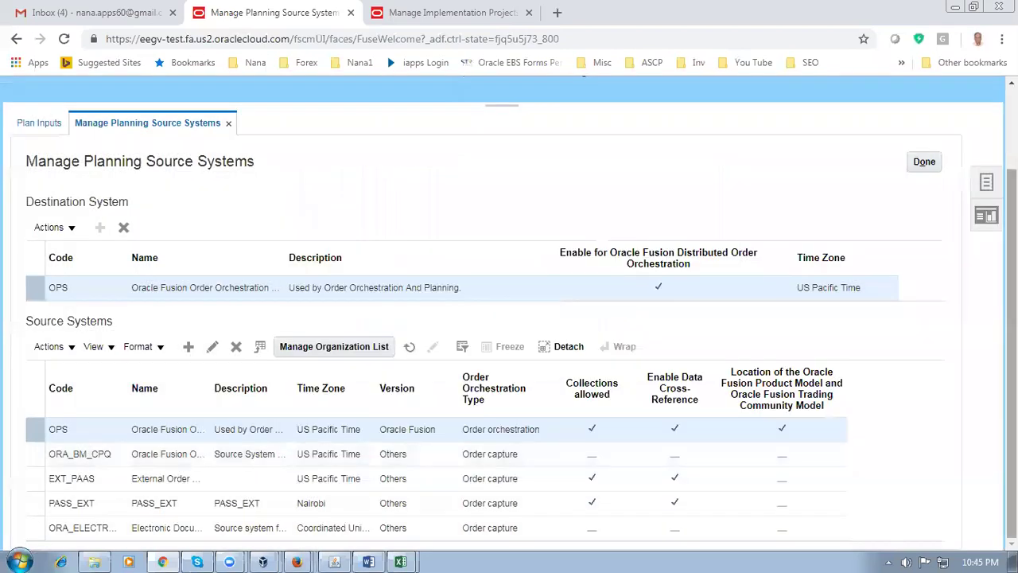
pyautogui.scroll(3, 508, 318)
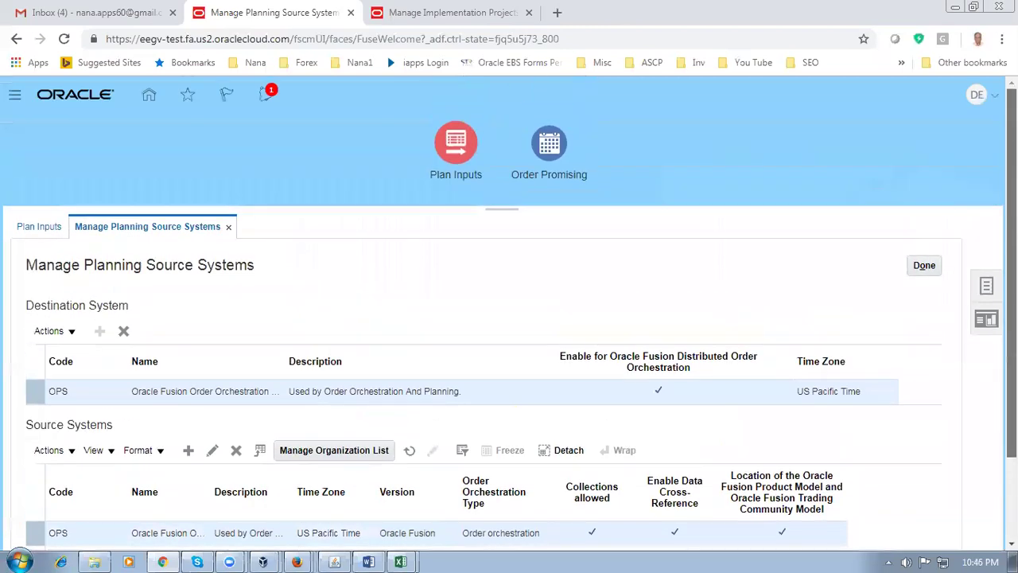
pyautogui.scroll(-3, 509, 318)
pyautogui.scroll(3, 509, 318)
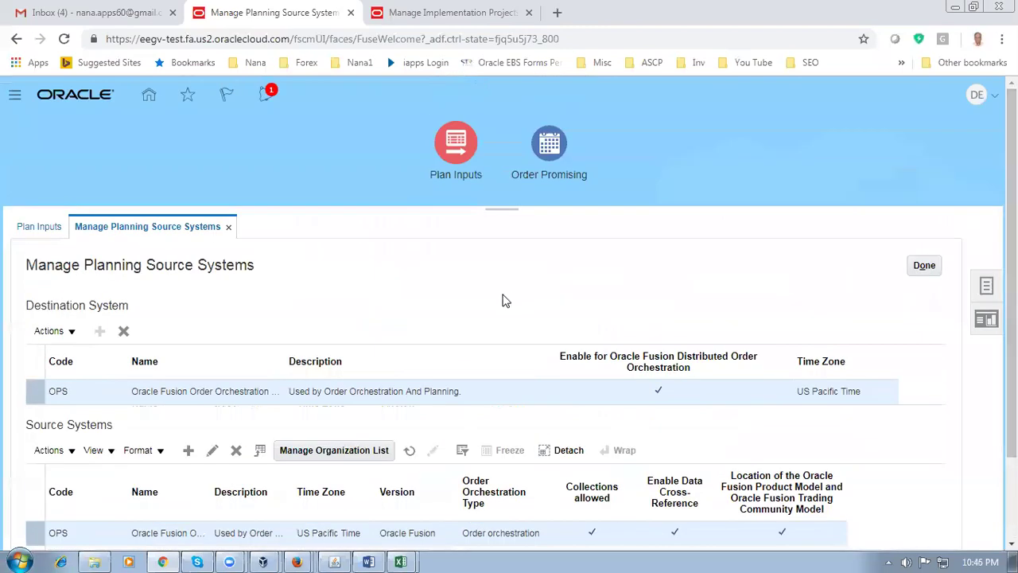